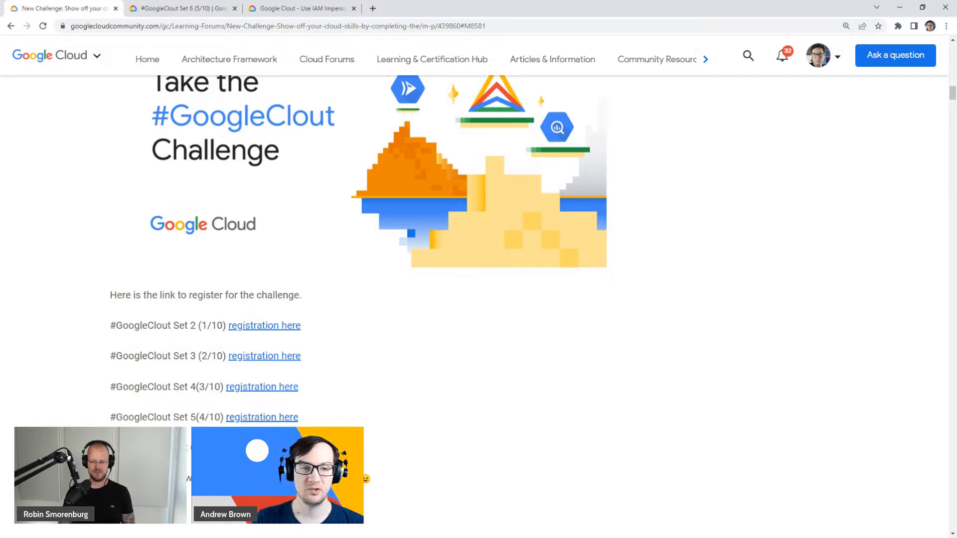
# - Review the list of #GoogleClout challenge registration links in the community post, down to Set 6 (5/10)
pyautogui.scroll(3, 478, 299)
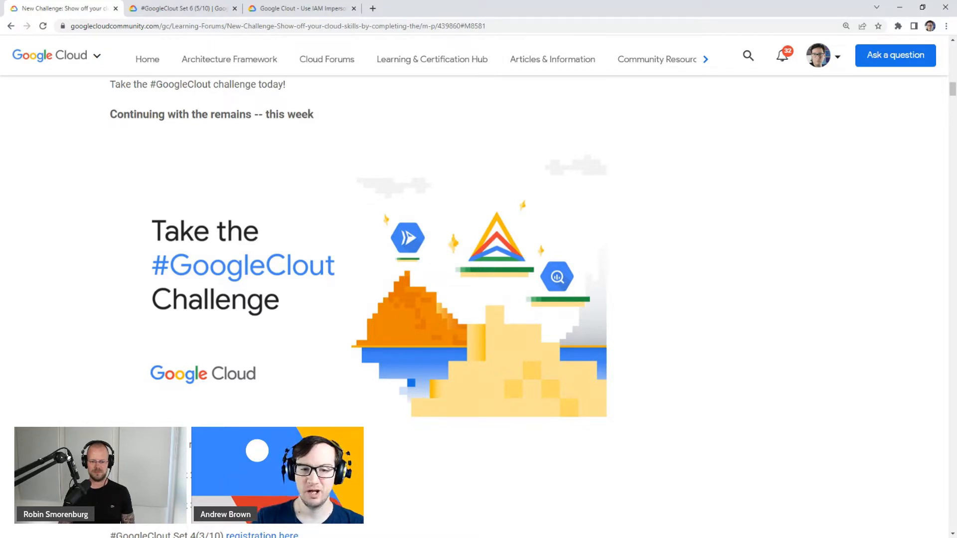
pyautogui.scroll(-4, 358, 309)
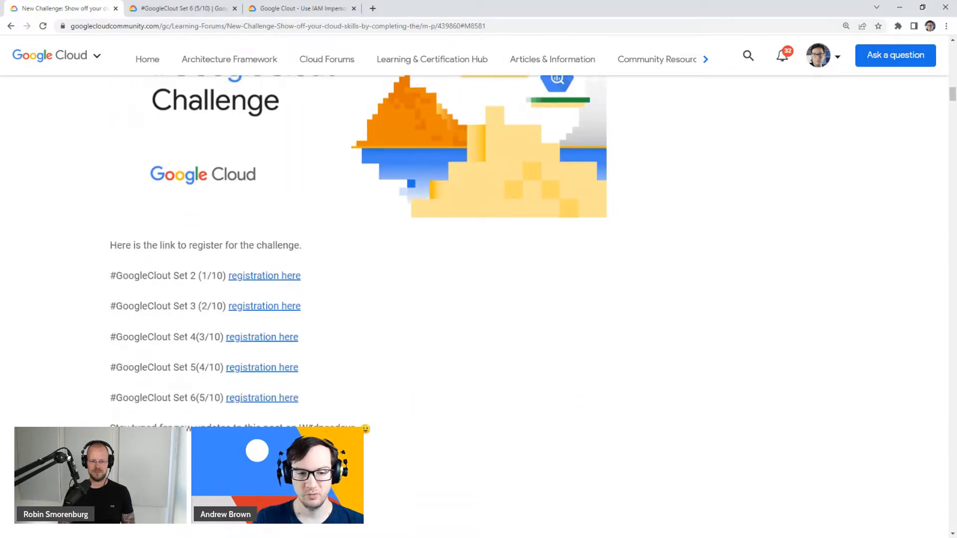
pyautogui.moveTo(209, 398); pyautogui.dragTo(385, 389)
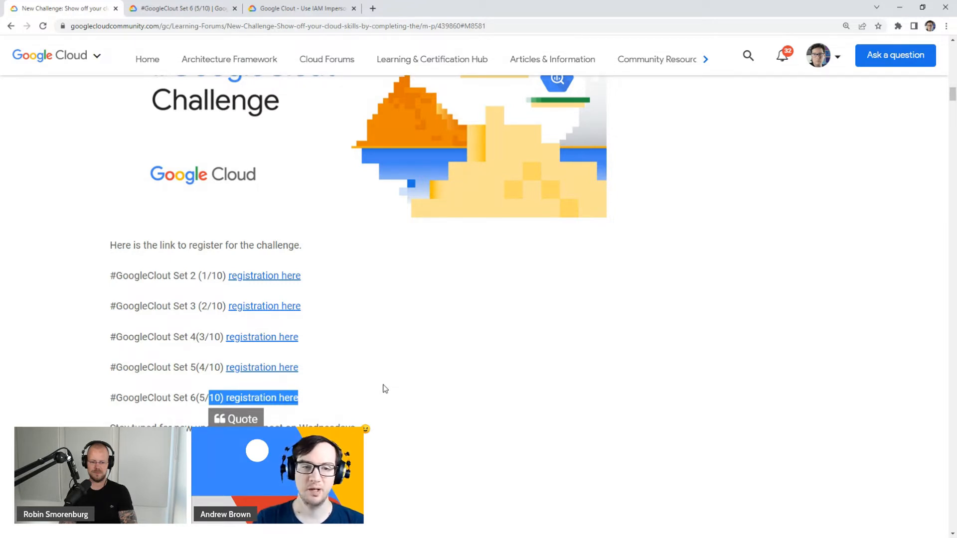
pyautogui.scroll(10, 372, 402)
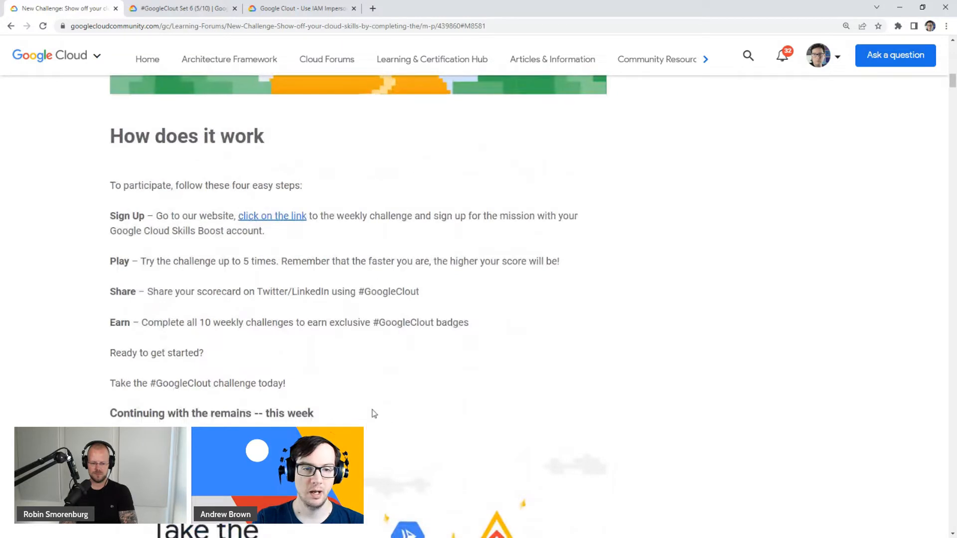
pyautogui.scroll(-10, 372, 412)
pyautogui.click(401, 362)
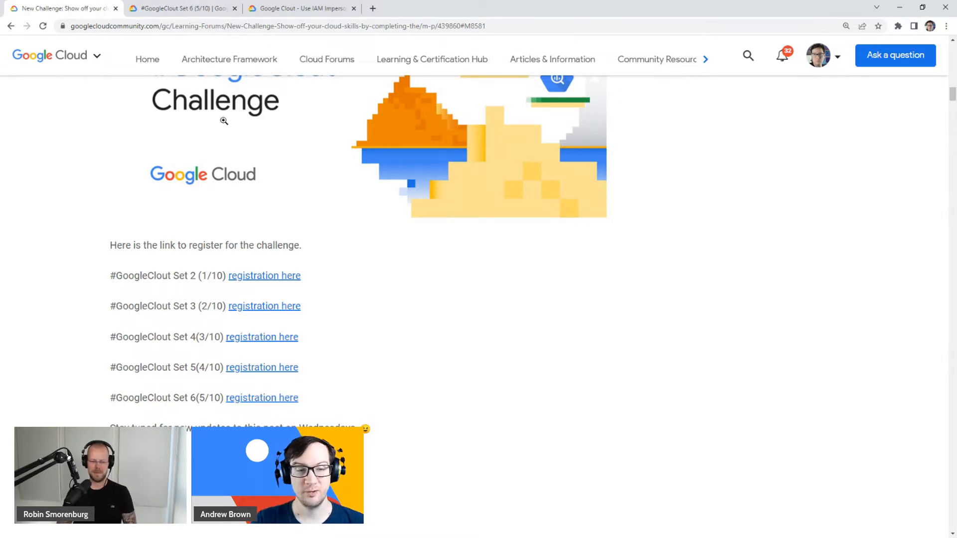
# - Check the #GoogleClout Set 6 quest page for its IAM impersonation lab and close the quest page
pyautogui.click(169, 8)
pyautogui.scroll(3, 282, 279)
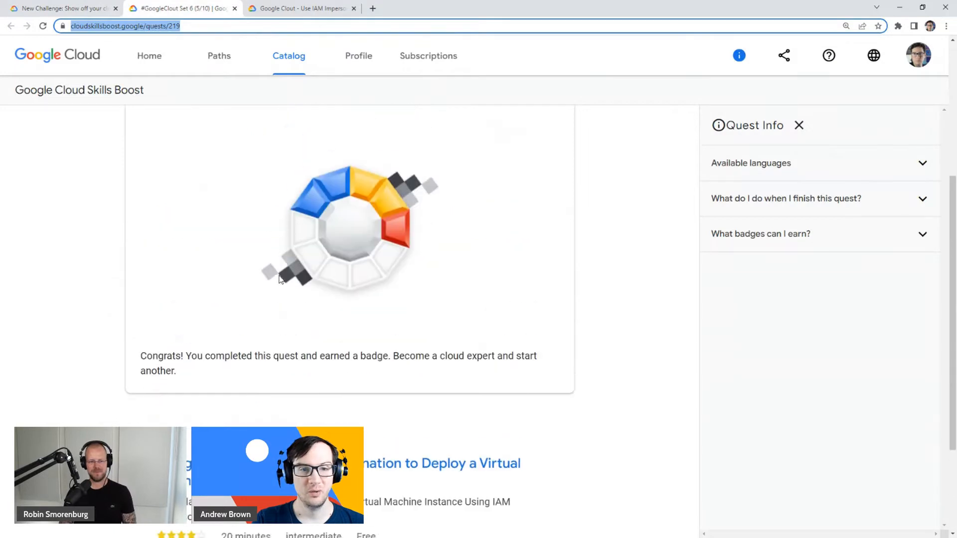
pyautogui.scroll(-3, 347, 310)
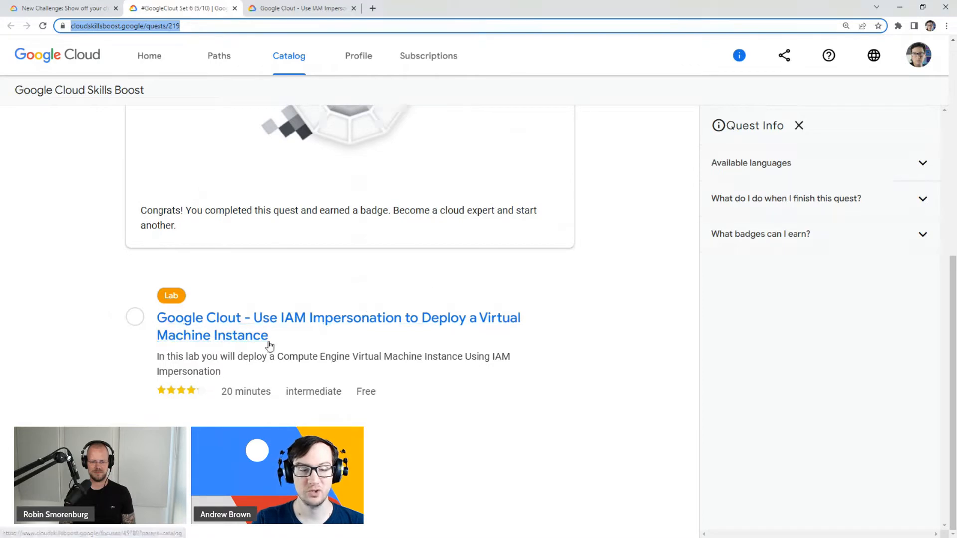
pyautogui.click(235, 9)
# - Read the challenge scenario on service account impersonation and the student account's Service Account Token Creator role on web-admin-sa
pyautogui.scroll(10, 310, 399)
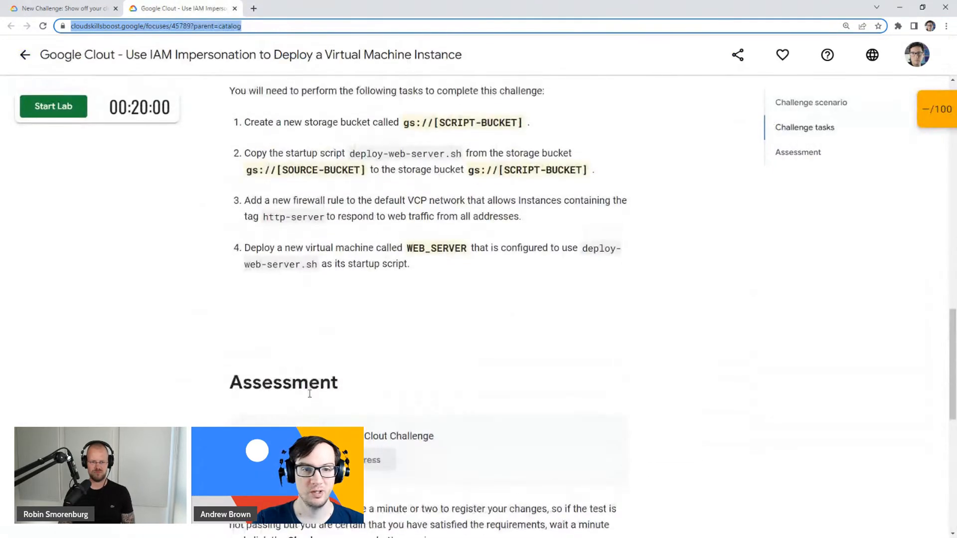
pyautogui.scroll(8, 310, 406)
pyautogui.scroll(-4, 324, 341)
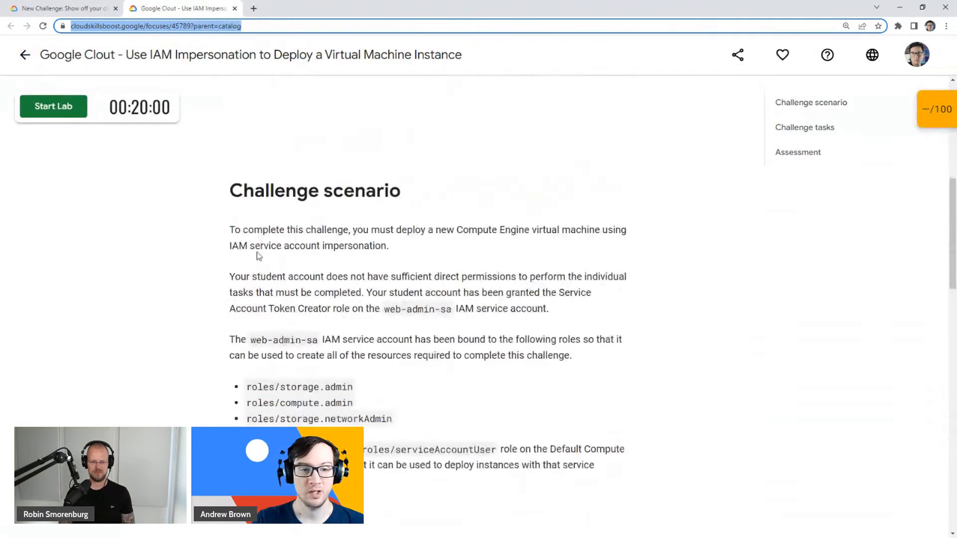
pyautogui.moveTo(263, 230); pyautogui.dragTo(593, 229)
pyautogui.moveTo(233, 246); pyautogui.dragTo(402, 251)
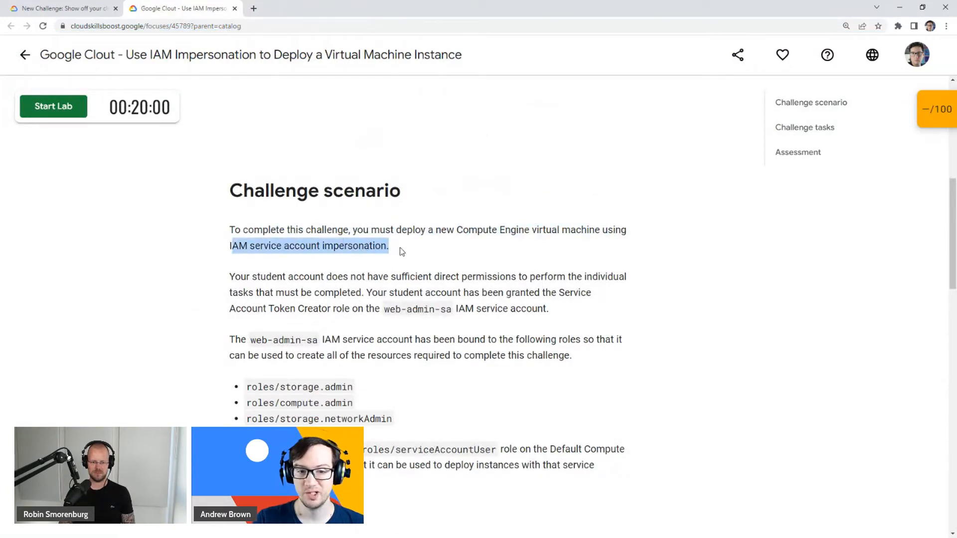
pyautogui.moveTo(234, 277); pyautogui.dragTo(606, 278)
pyautogui.moveTo(250, 293); pyautogui.dragTo(487, 293)
pyautogui.moveTo(416, 308); pyautogui.dragTo(327, 309)
pyautogui.click(493, 310)
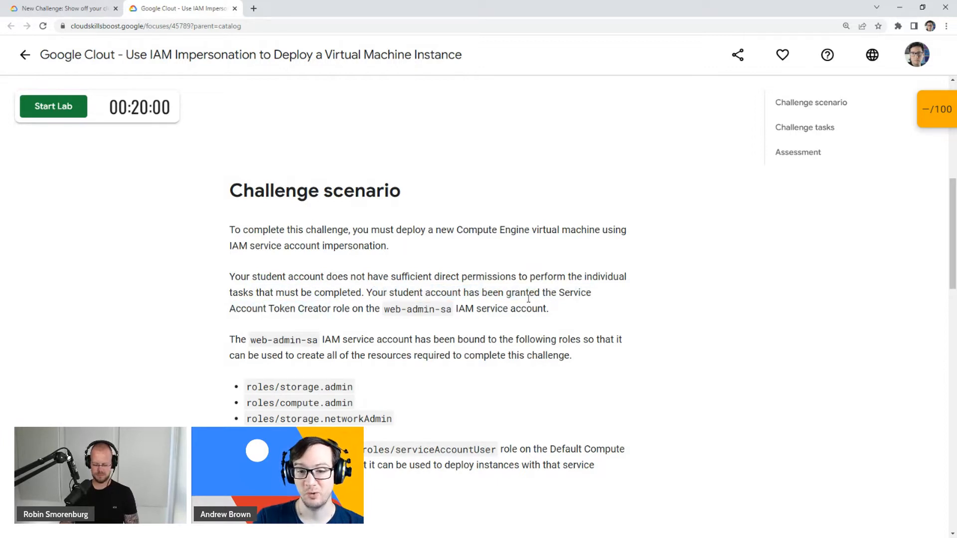
pyautogui.moveTo(560, 292); pyautogui.dragTo(545, 310)
pyautogui.click(392, 309)
pyautogui.moveTo(279, 309); pyautogui.dragTo(429, 316)
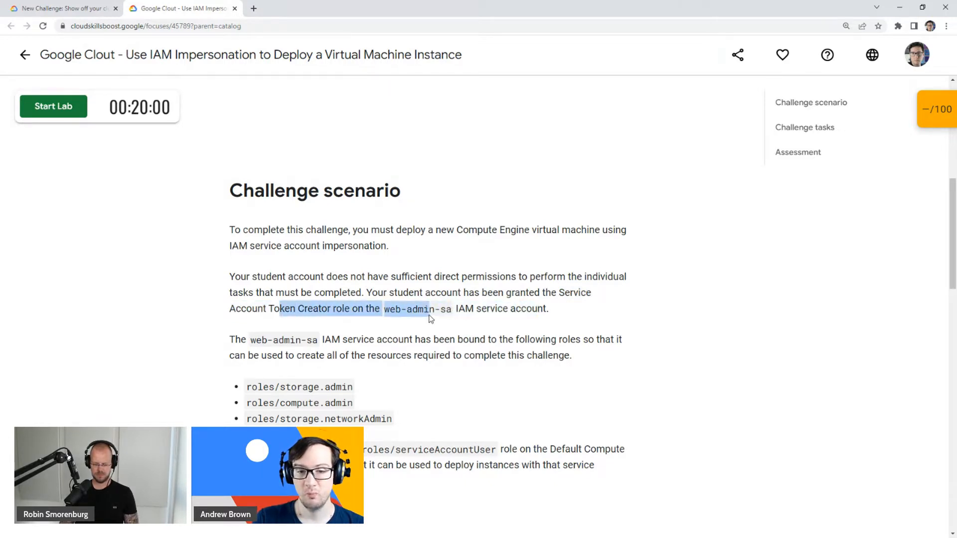
# - Examine the roles bound to the web-admin-sa service account, including its role on the Default Compute Engine Service Account
pyautogui.moveTo(245, 342); pyautogui.dragTo(560, 358)
pyautogui.scroll(-2, 286, 314)
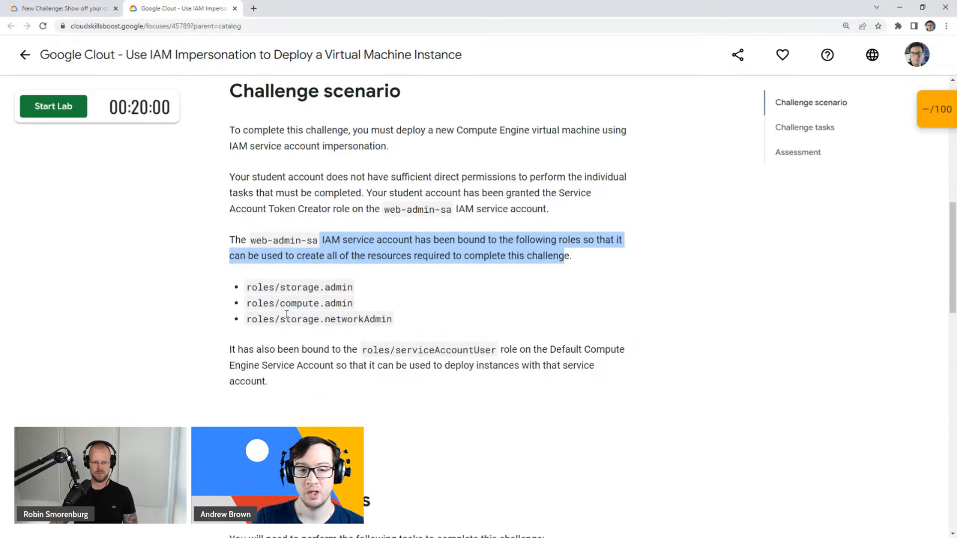
pyautogui.moveTo(274, 297); pyautogui.dragTo(404, 312)
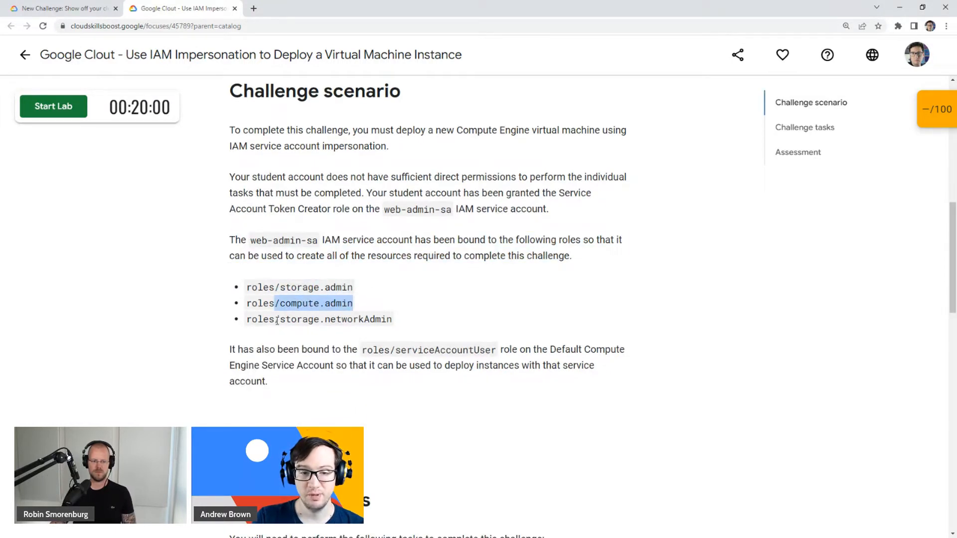
pyautogui.moveTo(277, 320); pyautogui.dragTo(392, 319)
pyautogui.scroll(-2, 264, 310)
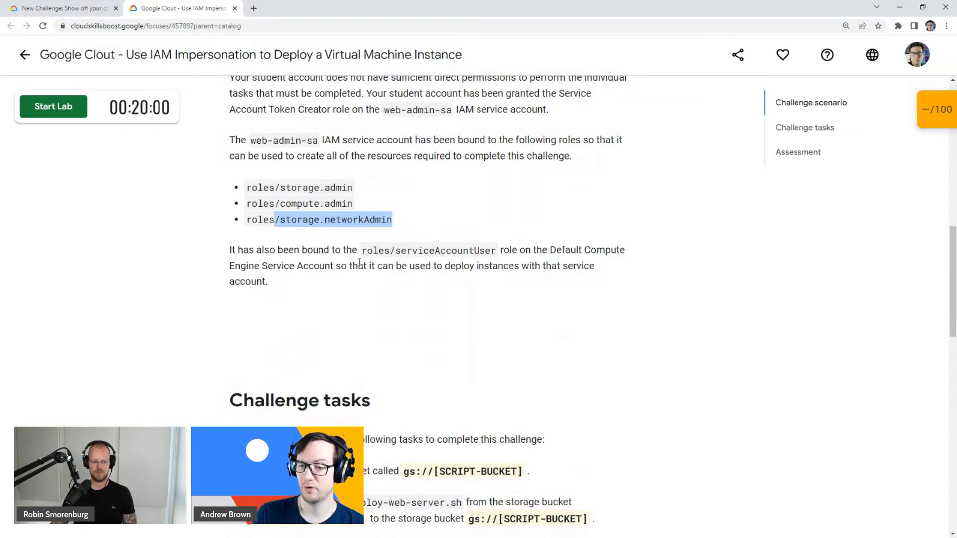
pyautogui.moveTo(238, 251); pyautogui.dragTo(484, 253)
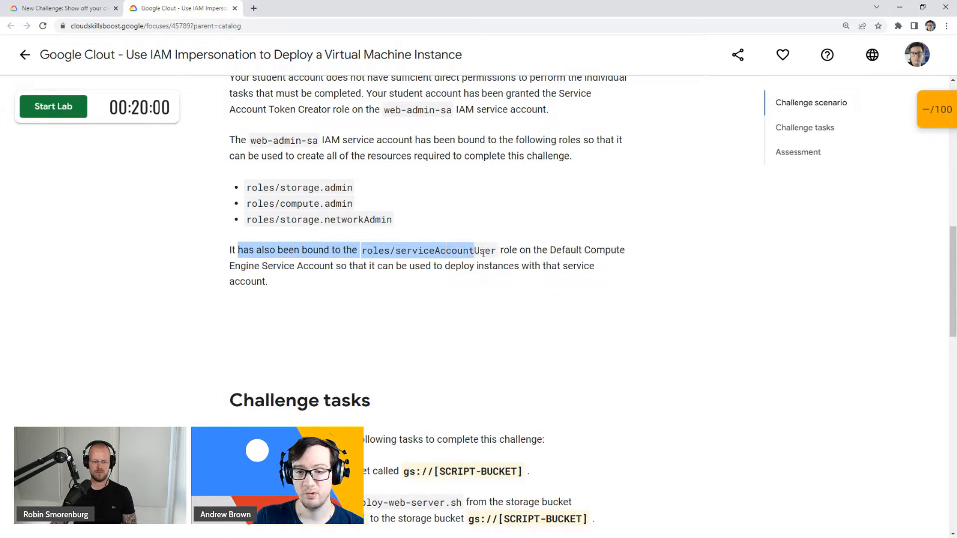
pyautogui.moveTo(550, 249); pyautogui.dragTo(346, 265)
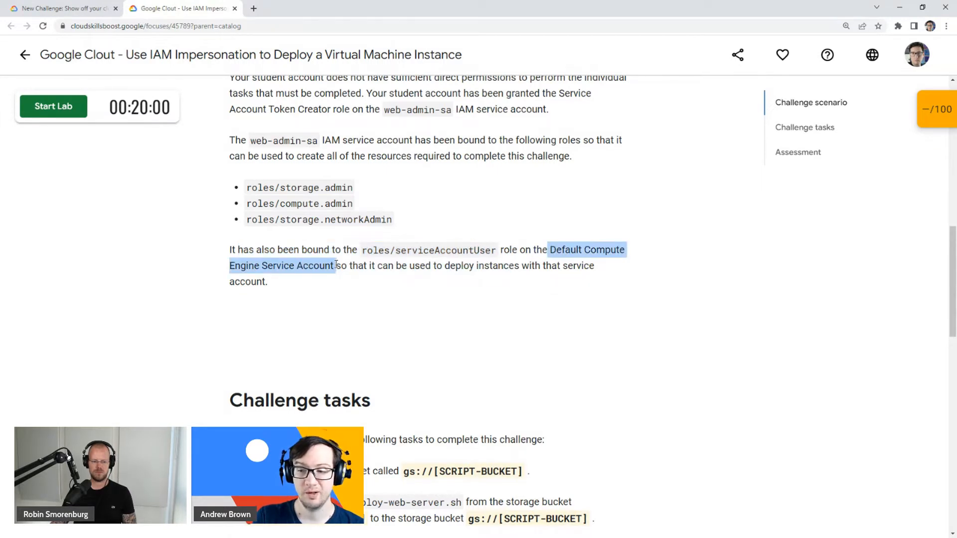
pyautogui.click(559, 246)
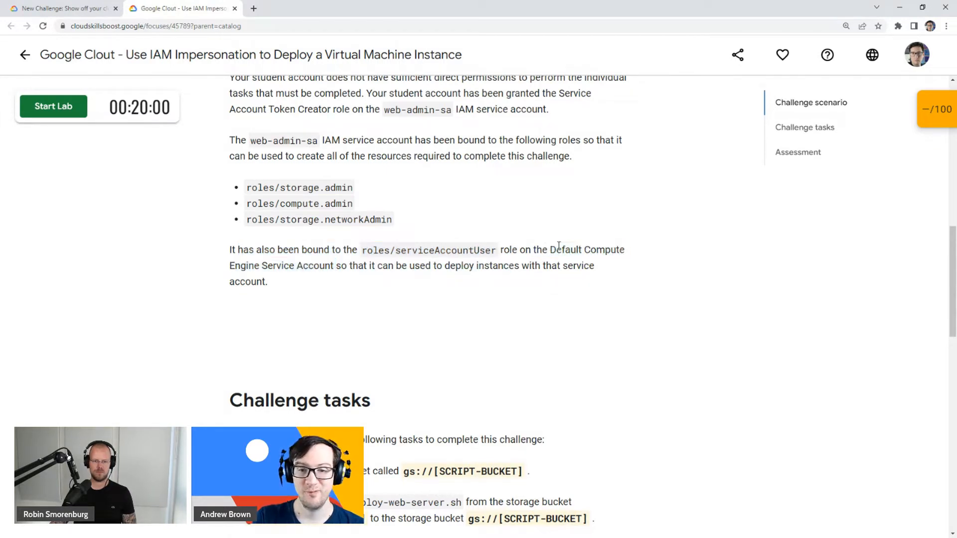
pyautogui.moveTo(556, 250); pyautogui.dragTo(341, 264)
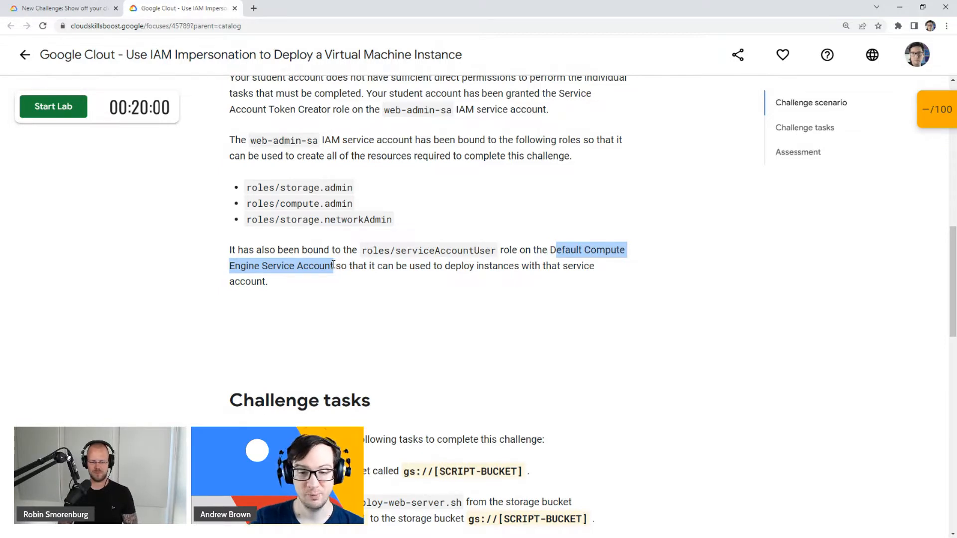
# - Read the four challenge tasks covering the storage bucket, startup script copy, firewall rule and web server virtual machine
pyautogui.scroll(-5, 333, 265)
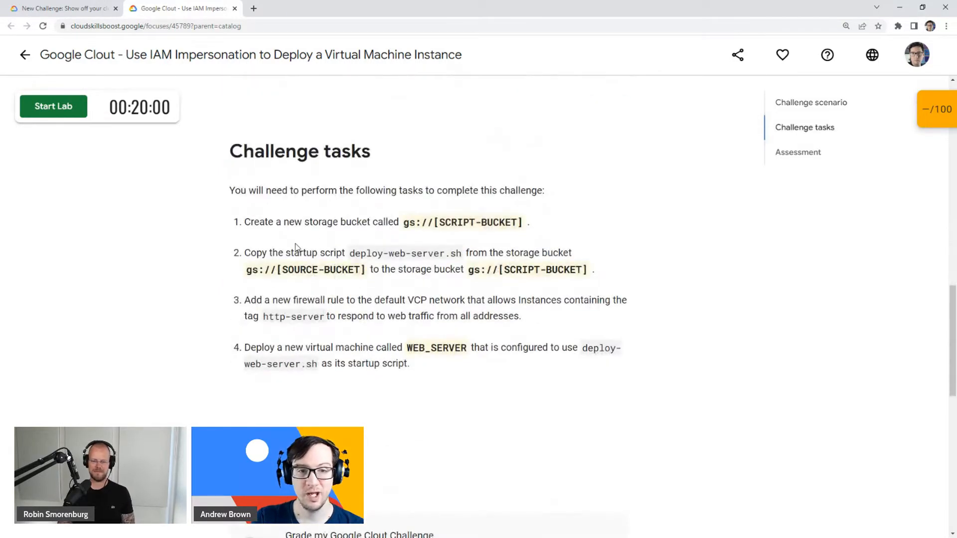
pyautogui.moveTo(252, 153); pyautogui.dragTo(384, 145)
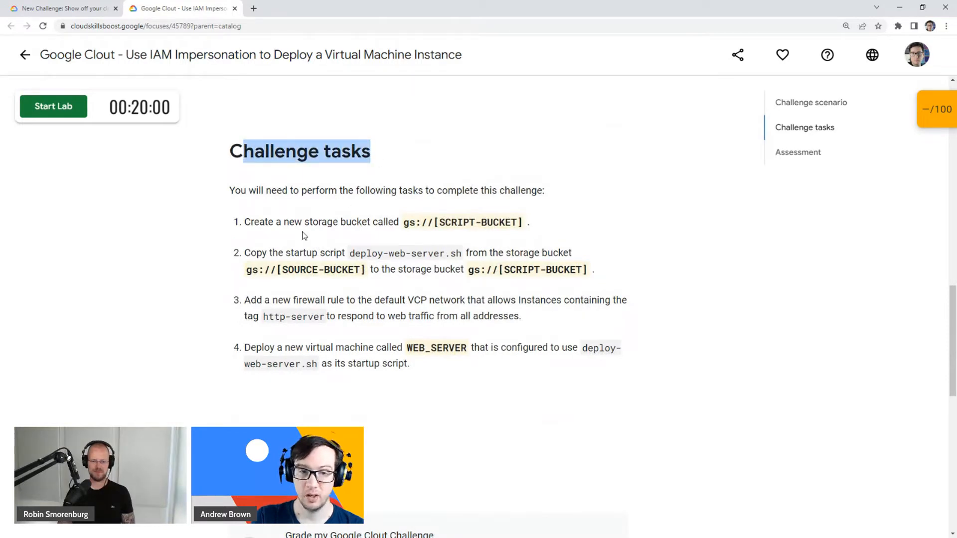
pyautogui.moveTo(268, 223); pyautogui.dragTo(454, 222)
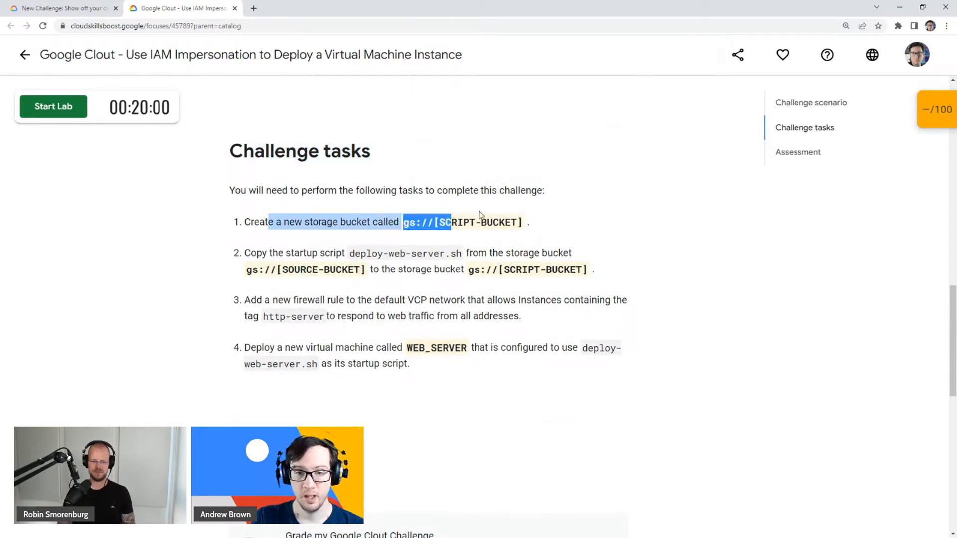
pyautogui.click(480, 215)
pyautogui.moveTo(527, 222); pyautogui.dragTo(497, 233)
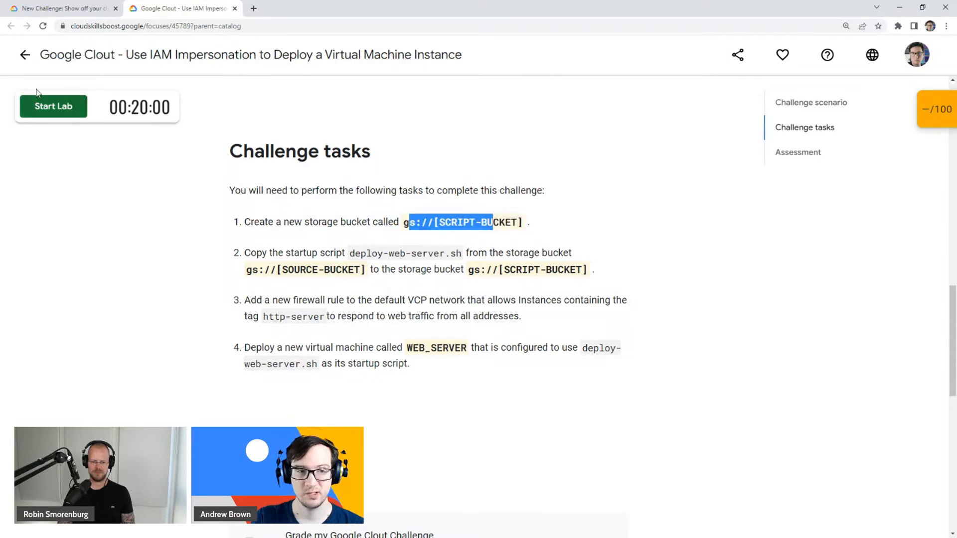
pyautogui.moveTo(251, 253); pyautogui.dragTo(452, 256)
pyautogui.click(487, 255)
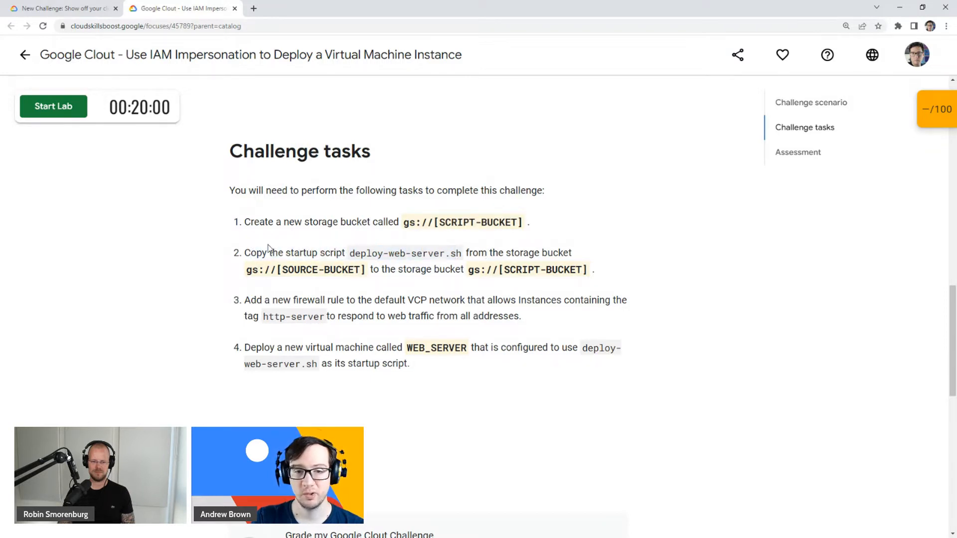
pyautogui.moveTo(257, 253); pyautogui.dragTo(358, 255)
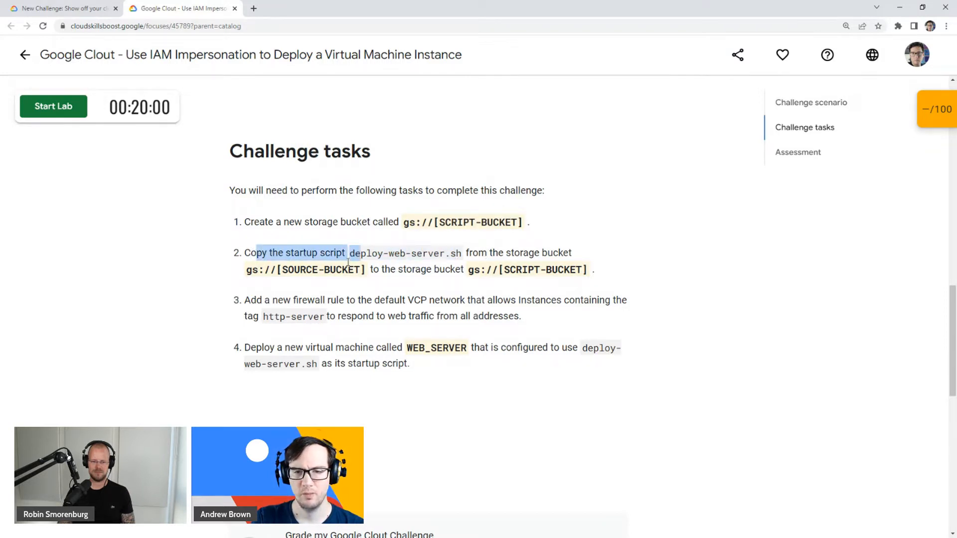
pyautogui.moveTo(255, 301); pyautogui.dragTo(520, 302)
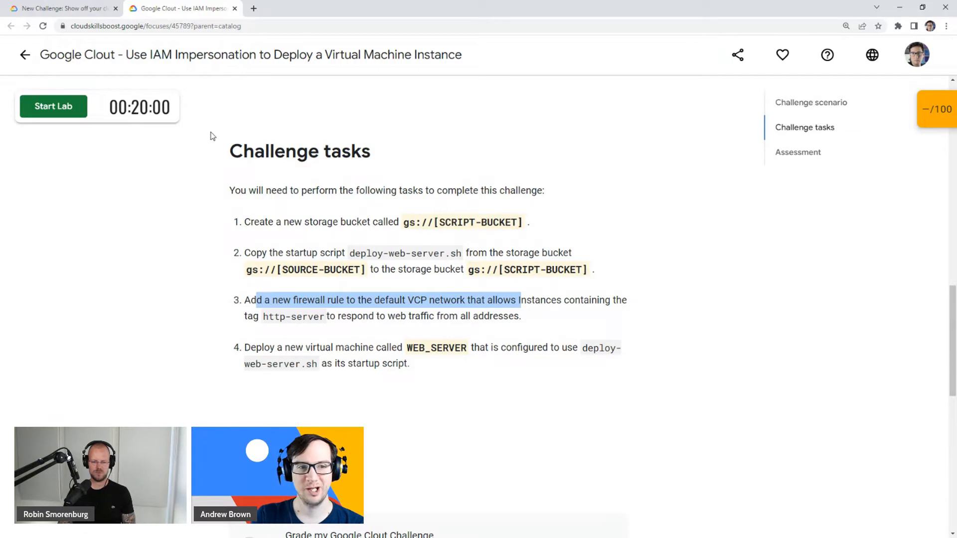
pyautogui.scroll(-2, 466, 270)
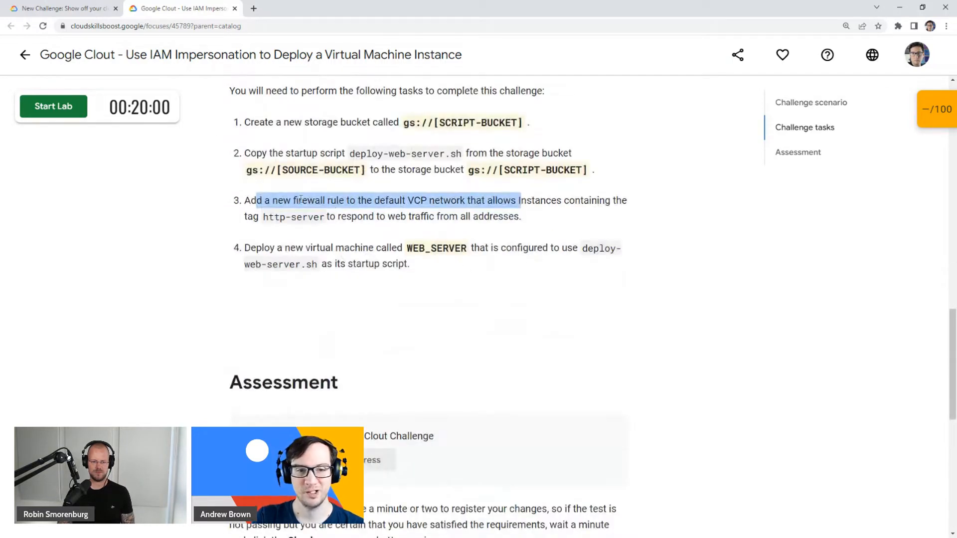
pyautogui.moveTo(292, 200); pyautogui.dragTo(451, 200)
pyautogui.moveTo(255, 250); pyautogui.dragTo(443, 269)
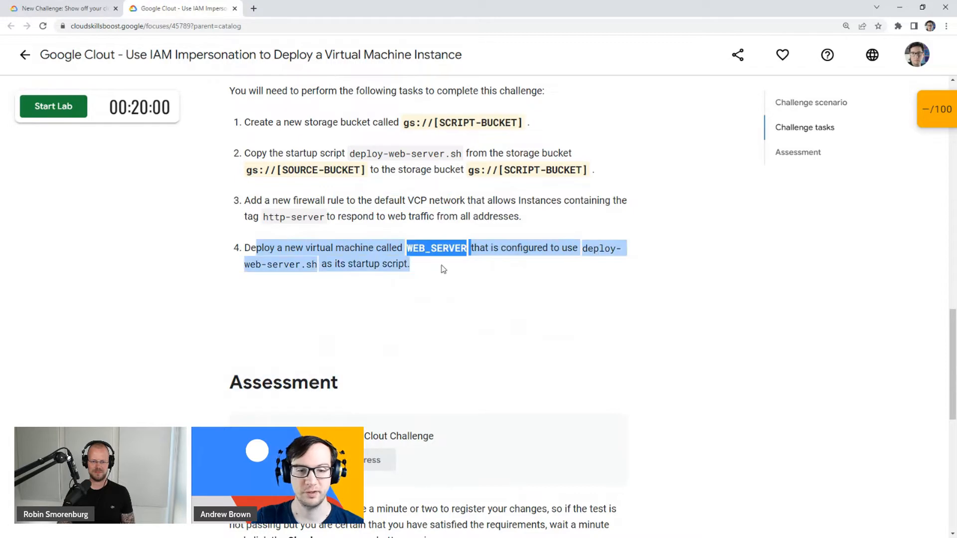
# - Start the IAM impersonation lab
pyautogui.scroll(10, 467, 359)
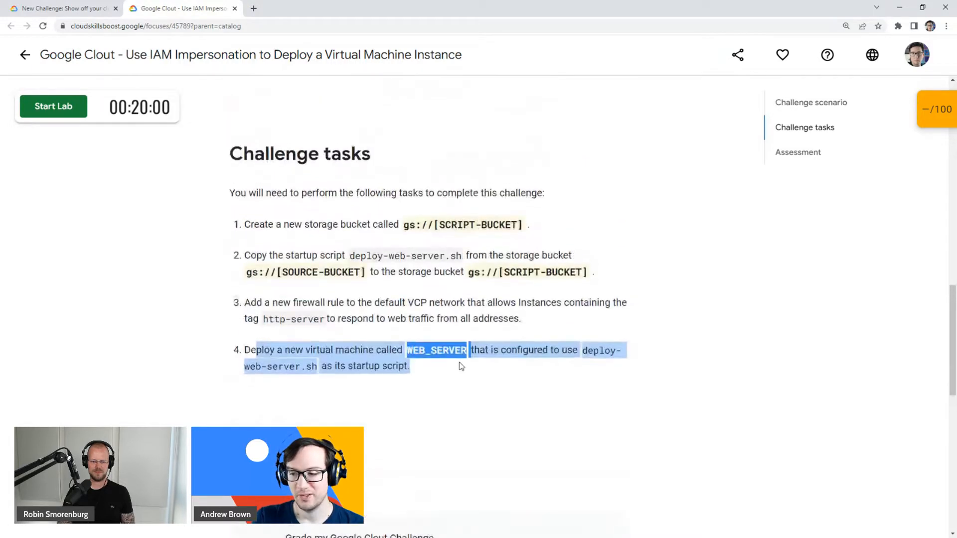
pyautogui.scroll(-5, 449, 348)
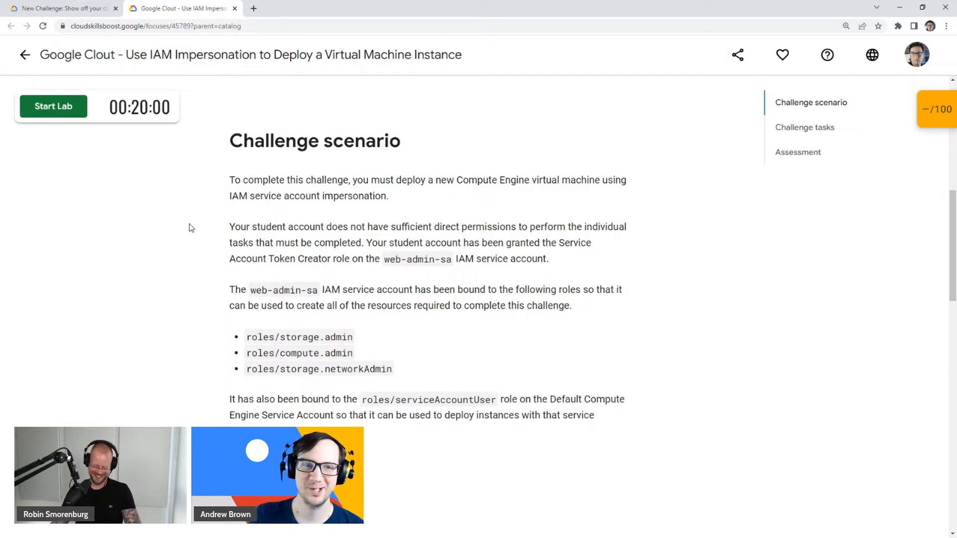
pyautogui.scroll(-2, 256, 213)
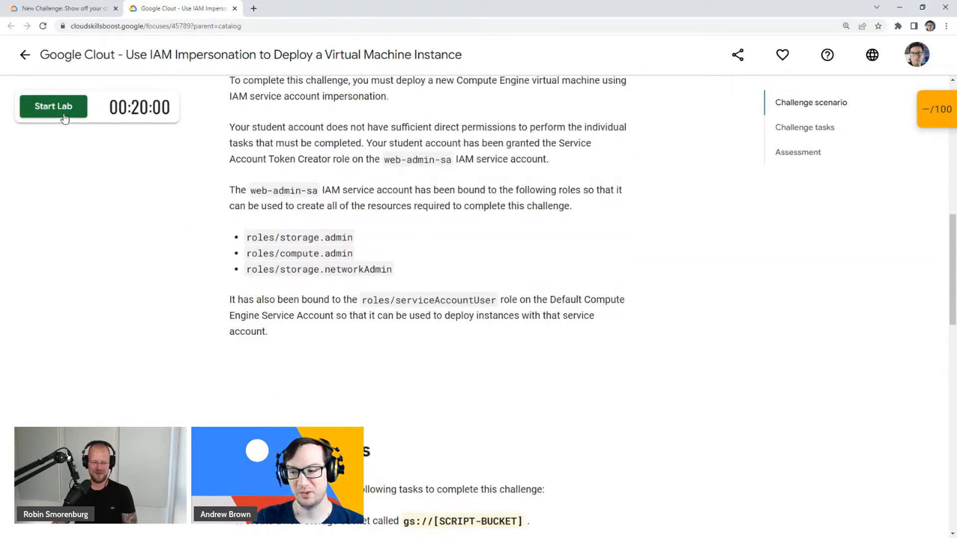
pyautogui.rightClick(72, 116)
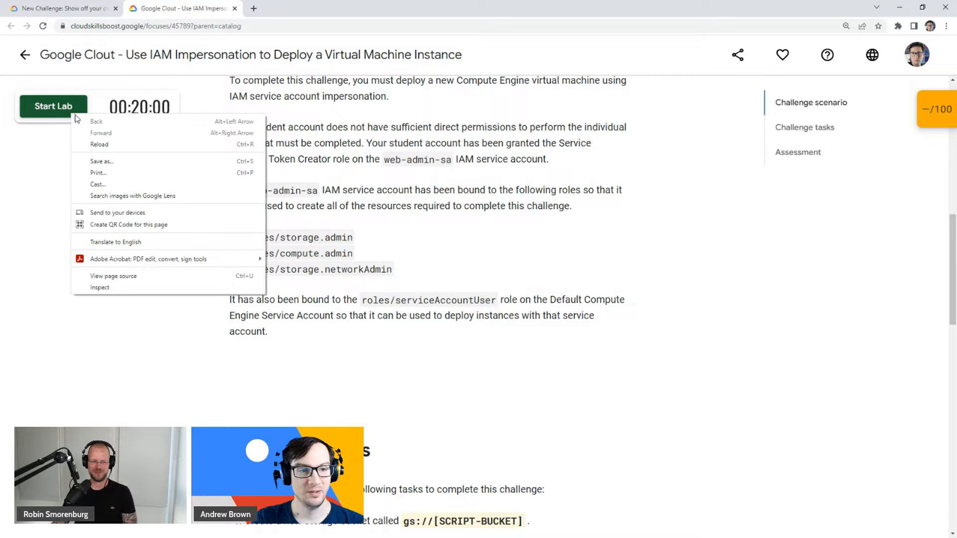
pyautogui.click(49, 188)
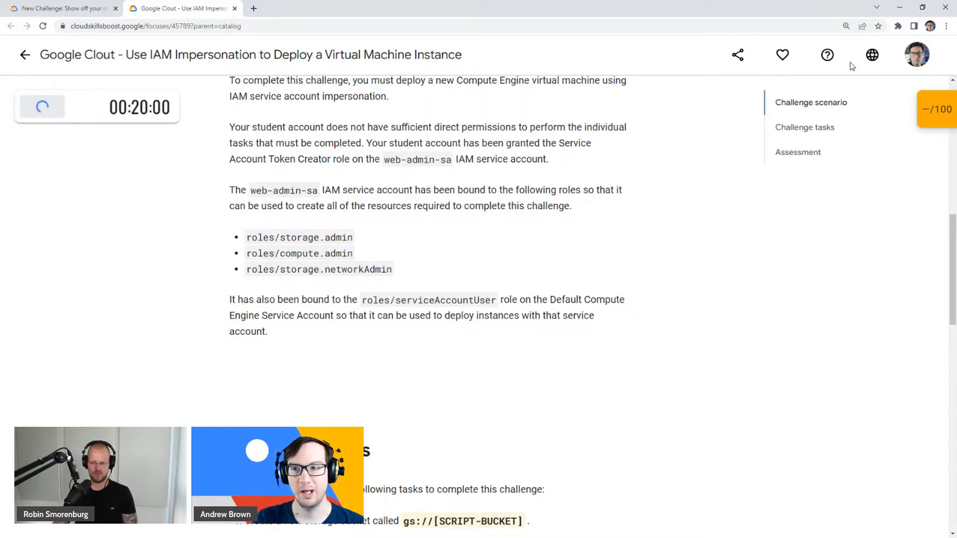
# - Open a new incognito browser window, restore it down from full size and move it off the lab page
pyautogui.click(947, 26)
pyautogui.click(888, 66)
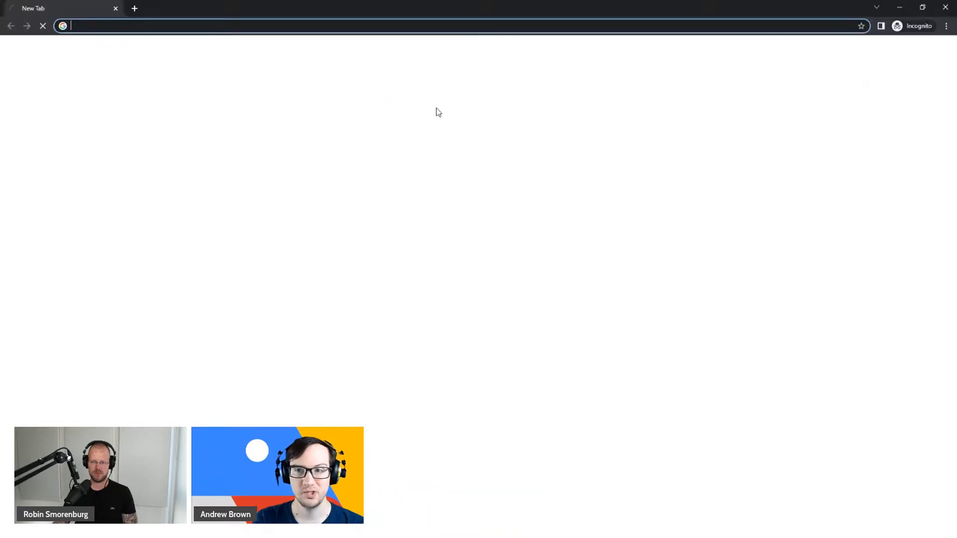
pyautogui.click(923, 7)
pyautogui.moveTo(407, 70); pyautogui.dragTo(954, 25)
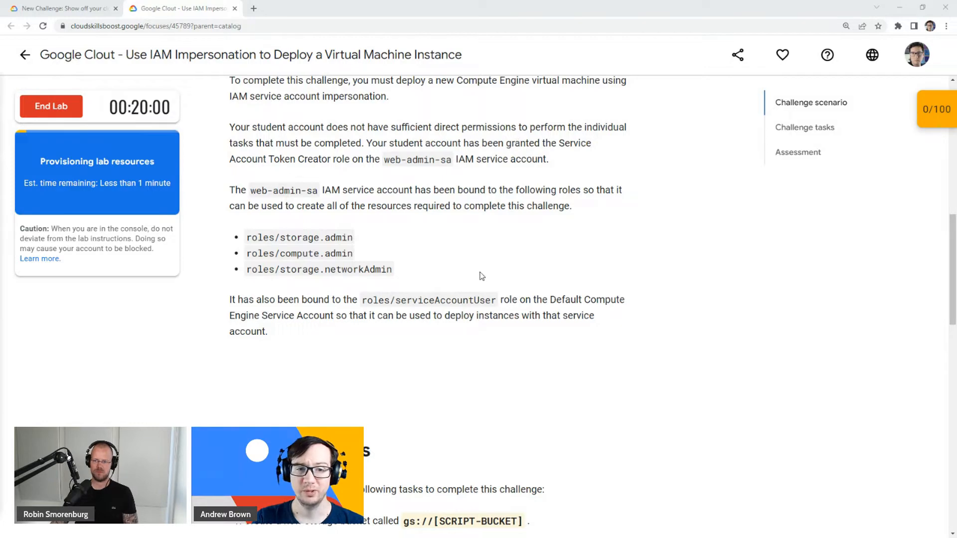
pyautogui.scroll(6, 461, 278)
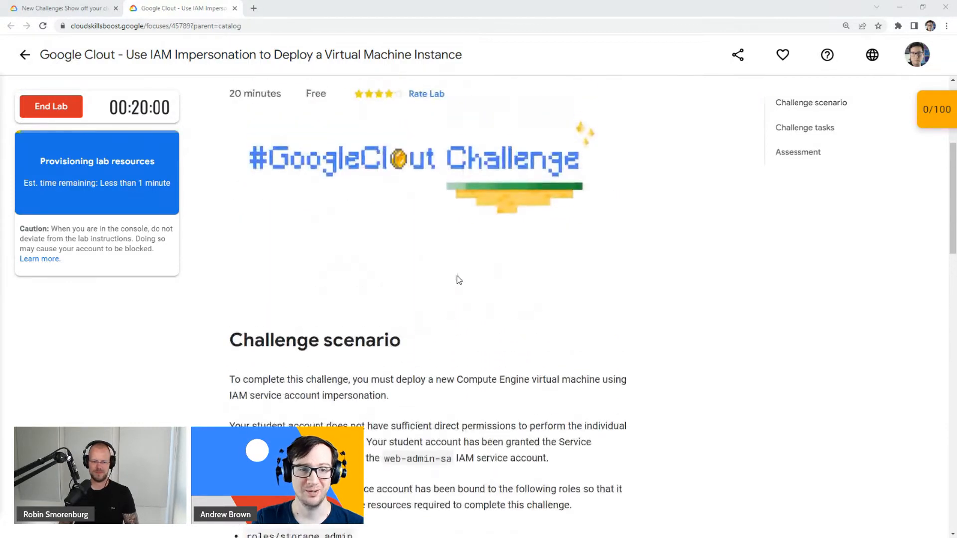
pyautogui.scroll(4, 458, 277)
pyautogui.scroll(-15, 460, 264)
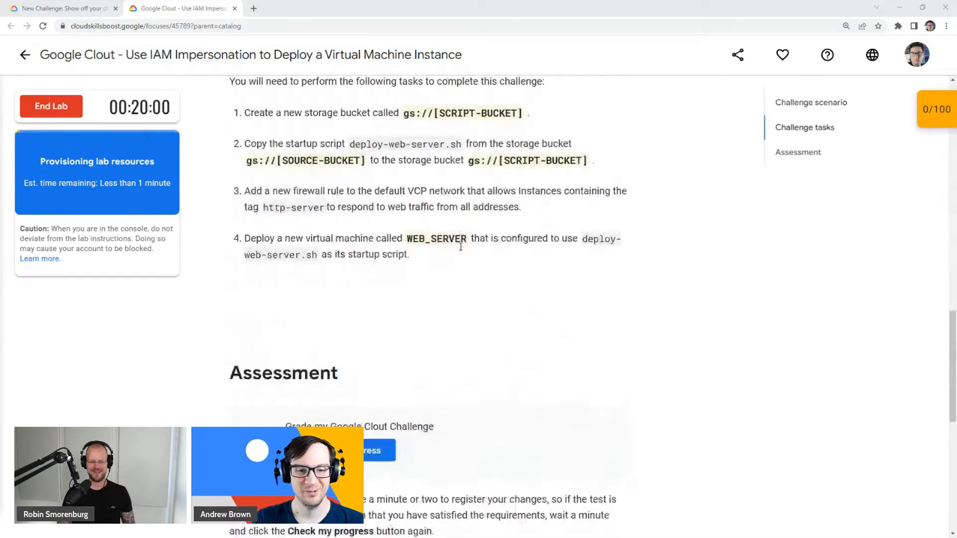
pyautogui.scroll(-5, 459, 246)
pyautogui.scroll(-2, 423, 259)
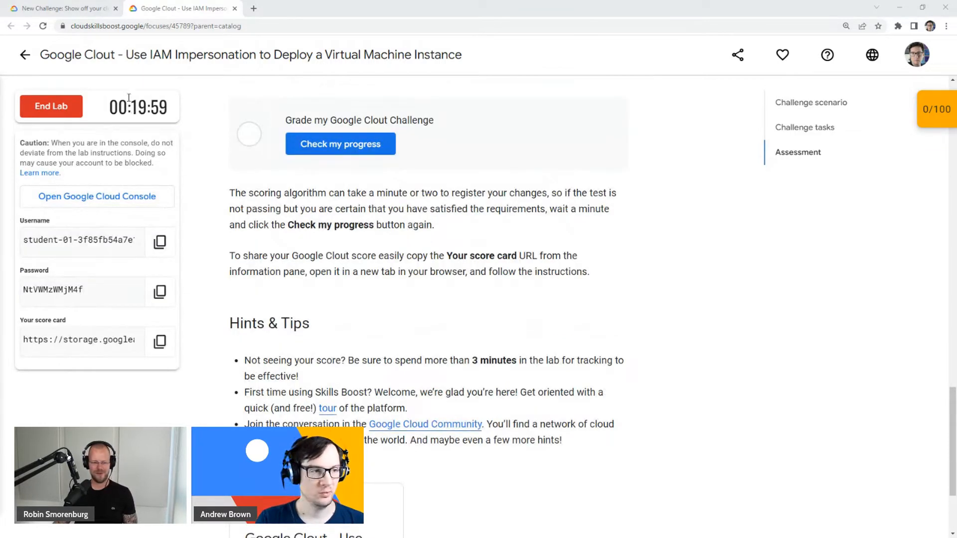
# - Open a new incognito browser window and move it clear of the lab credentials
pyautogui.hotkey('ctrl', 'shift', 'n')
pyautogui.moveTo(620, 31); pyautogui.dragTo(955, 74)
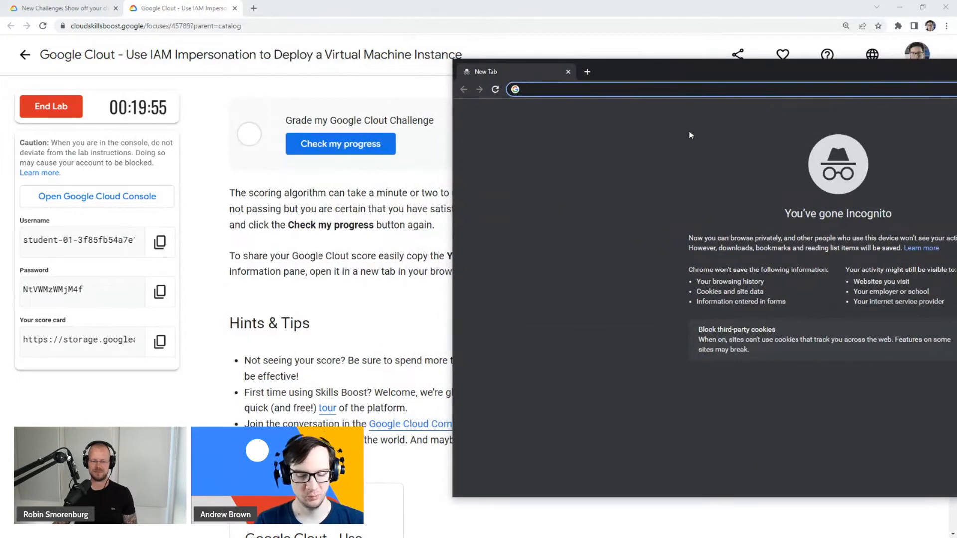
pyautogui.write('gmail')
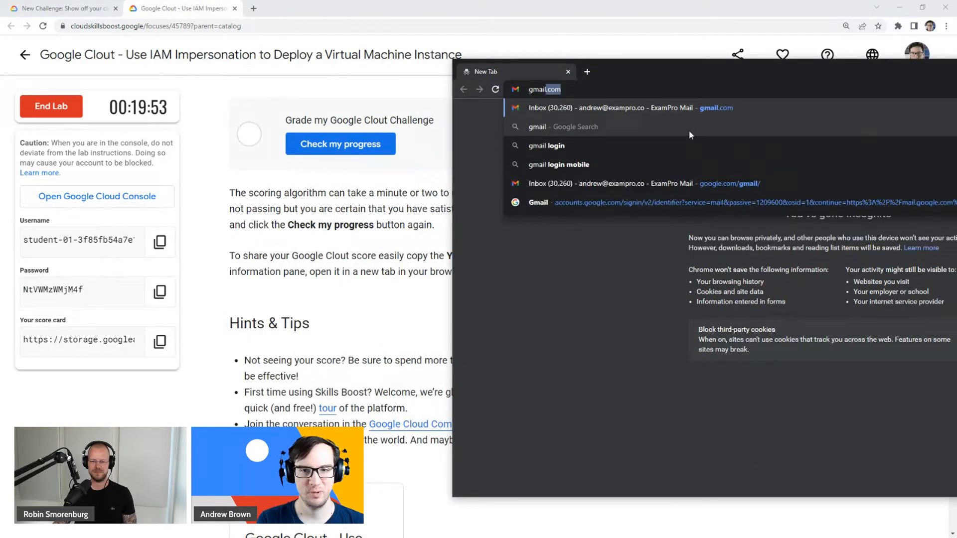
pyautogui.press('BackSpace')
pyautogui.press('BackSpace')
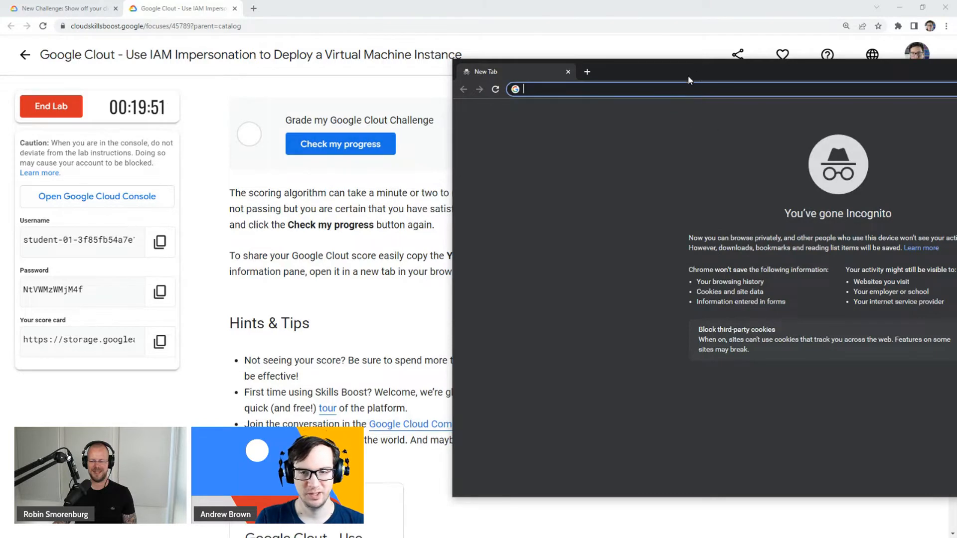
# - Copy the lab's Google Cloud Console link address and load it in the incognito window
pyautogui.moveTo(688, 76); pyautogui.dragTo(0, 114)
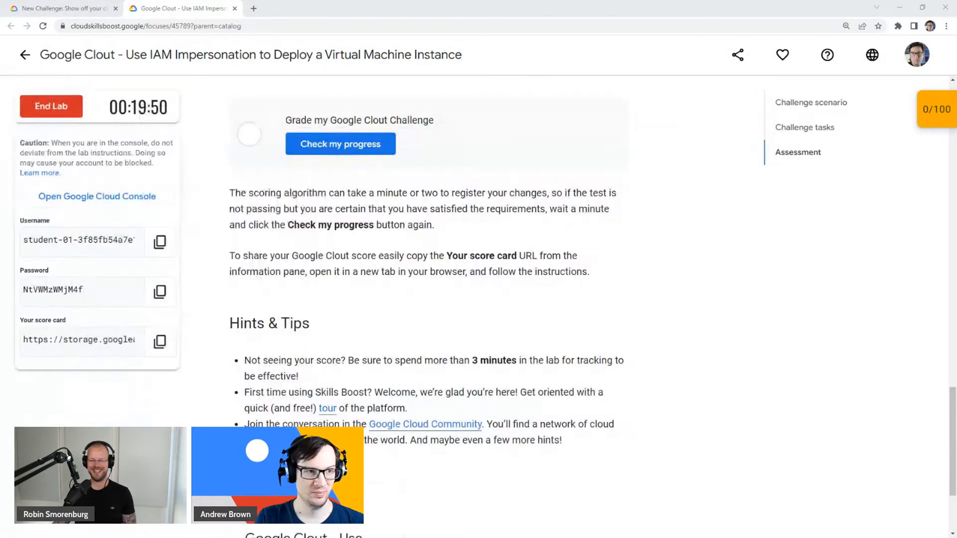
pyautogui.rightClick(121, 188)
pyautogui.click(165, 250)
pyautogui.hotkey('alt', 'Tab')
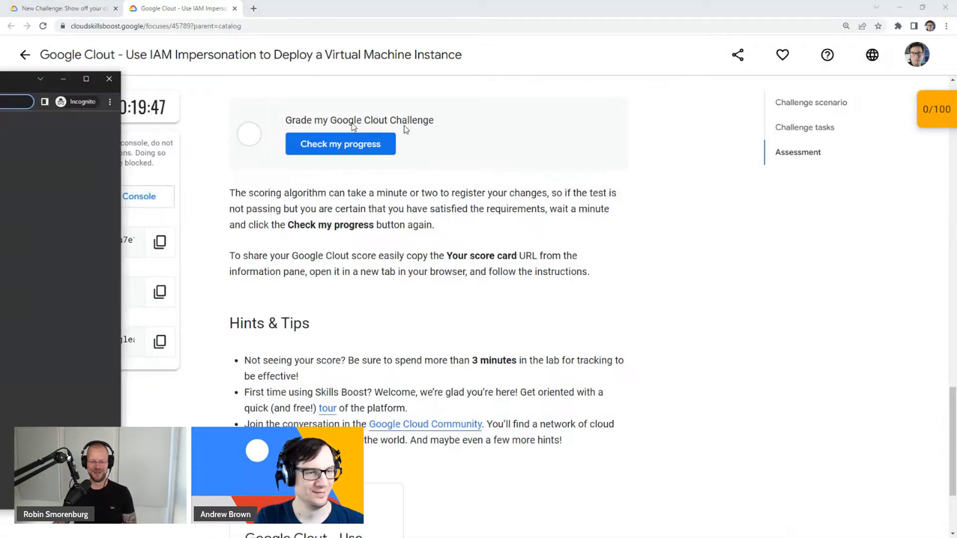
pyautogui.click(555, 85)
pyautogui.hotkey('ctrl', 'v')
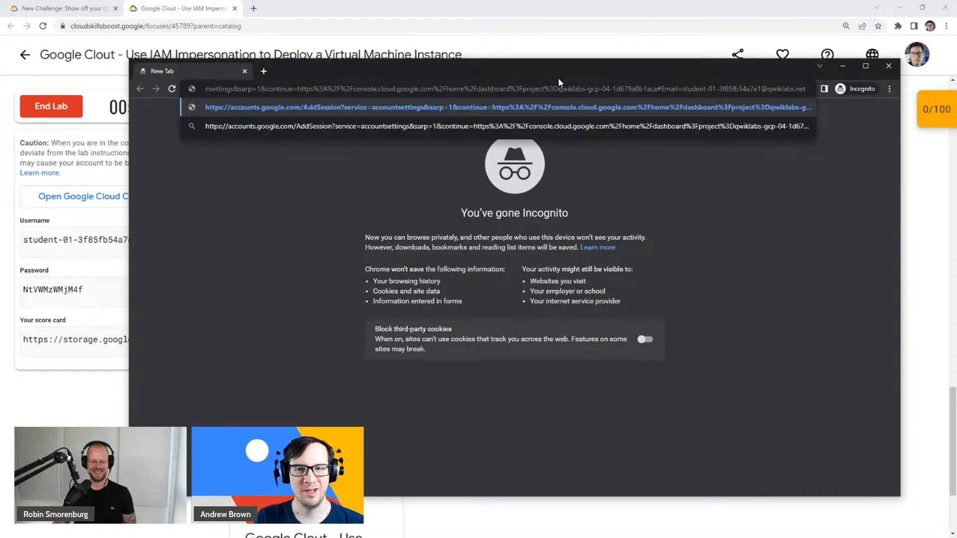
pyautogui.press('Return')
# - Copy the username from the lab page, enter it as the Google sign-in email and continue
pyautogui.moveTo(567, 74); pyautogui.dragTo(0, 11)
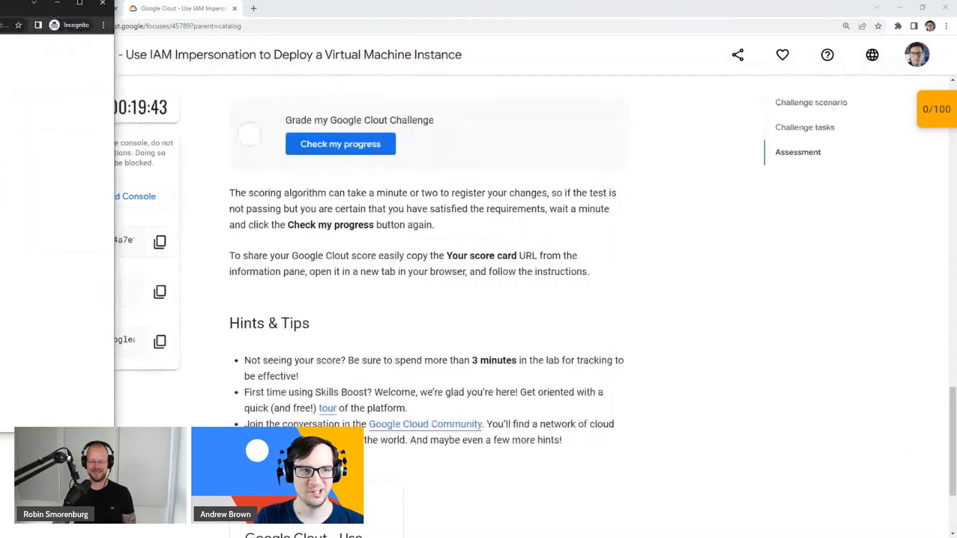
pyautogui.hotkey('alt', 'Tab')
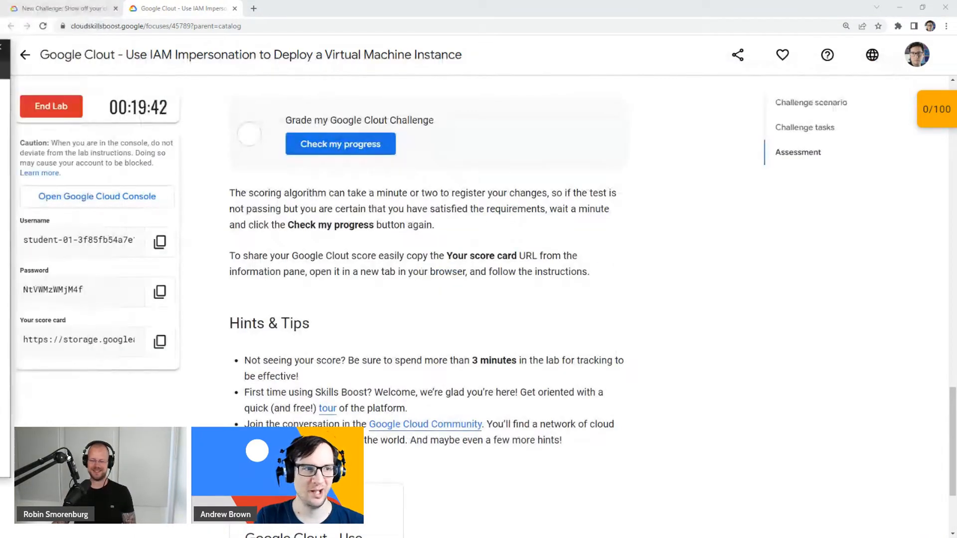
pyautogui.click(159, 242)
pyautogui.hotkey('alt', 'Tab')
pyautogui.hotkey('ctrl', 'v')
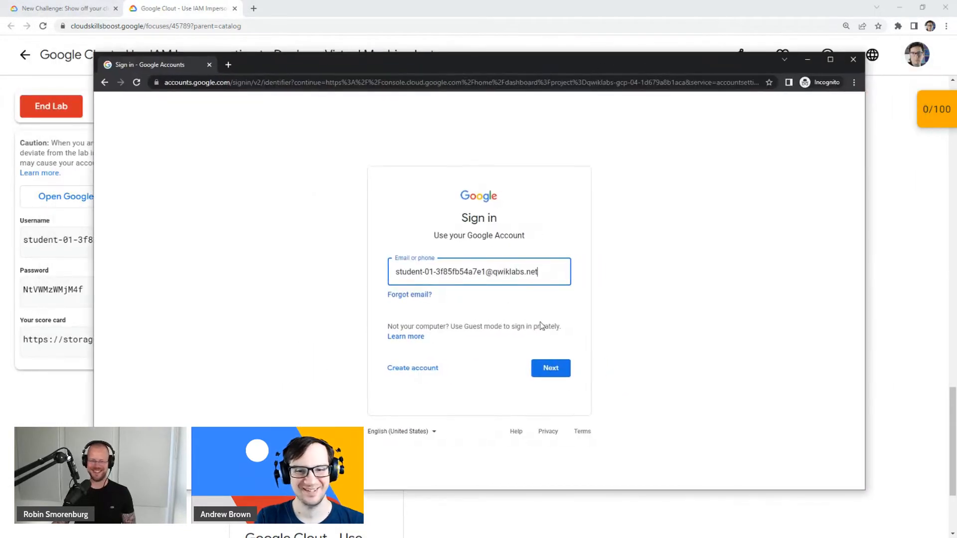
pyautogui.click(551, 368)
# - Copy the lab password, enter it in the Google account password field and sign in
pyautogui.hotkey('alt', 'Tab')
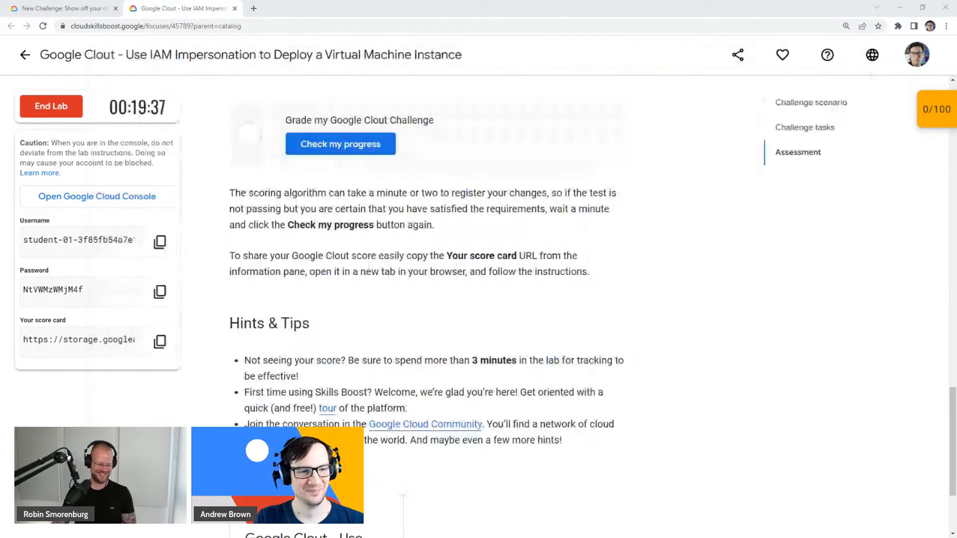
pyautogui.click(159, 291)
pyautogui.hotkey('alt', 'Tab')
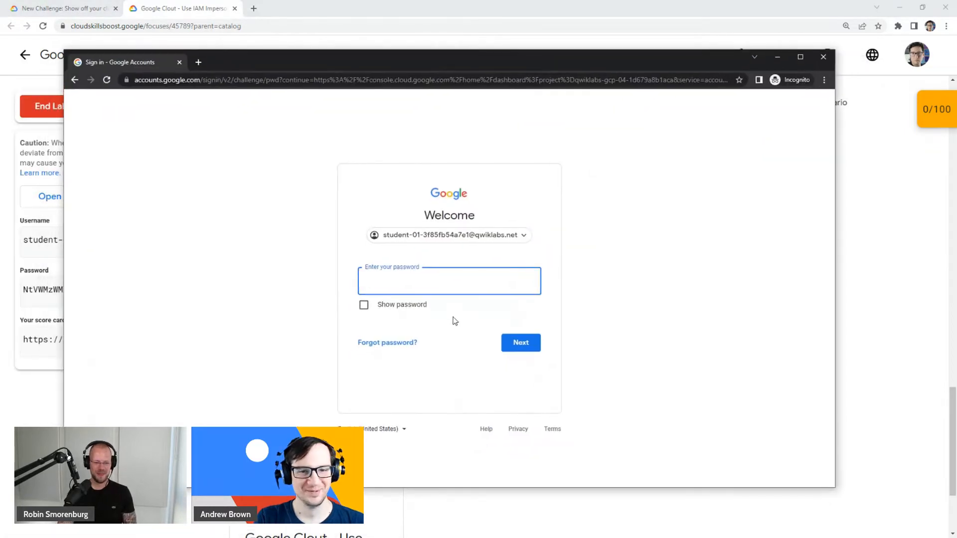
pyautogui.rightClick(445, 285)
pyautogui.click(487, 381)
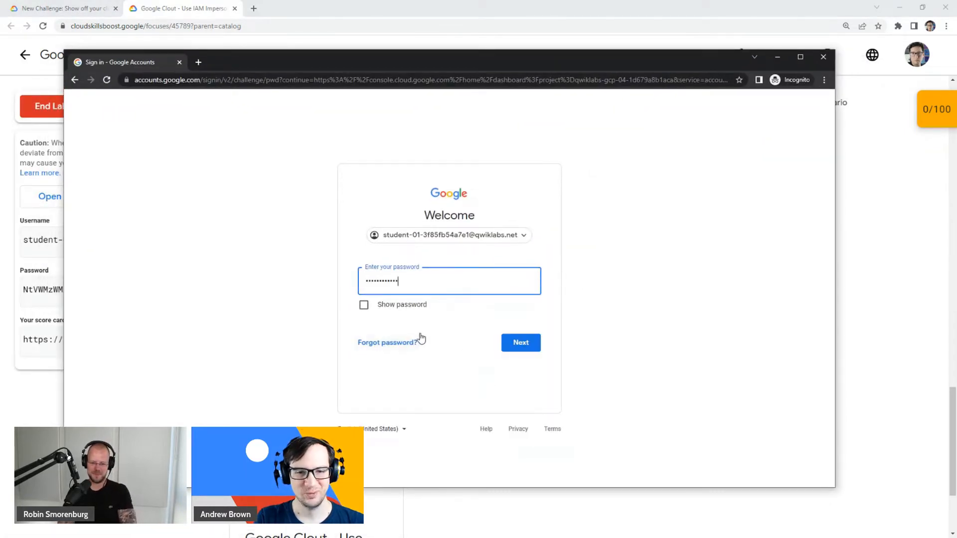
pyautogui.click(509, 347)
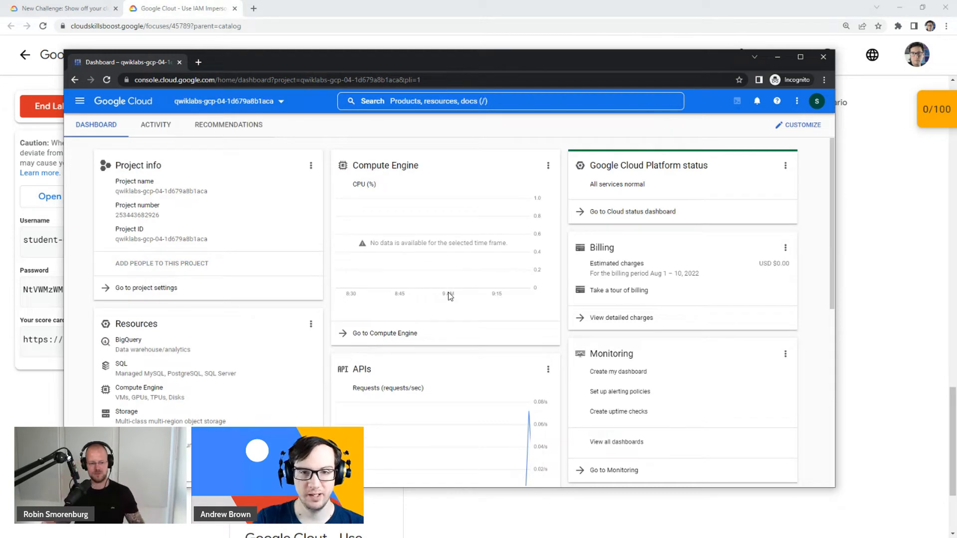
# - Restore the lab window down from full size, move it aside and maximize the incognito console window
pyautogui.moveTo(441, 62); pyautogui.dragTo(470, 40)
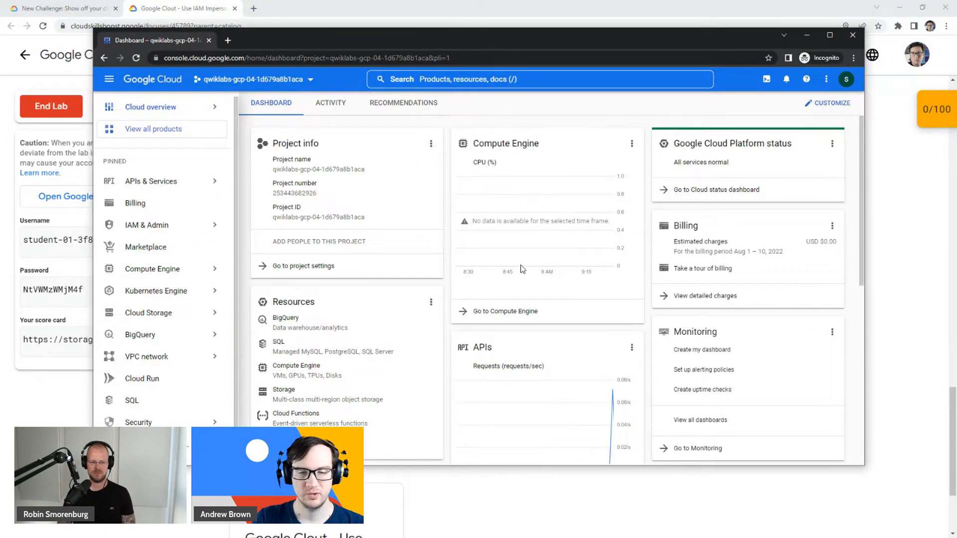
pyautogui.moveTo(863, 465); pyautogui.dragTo(904, 518)
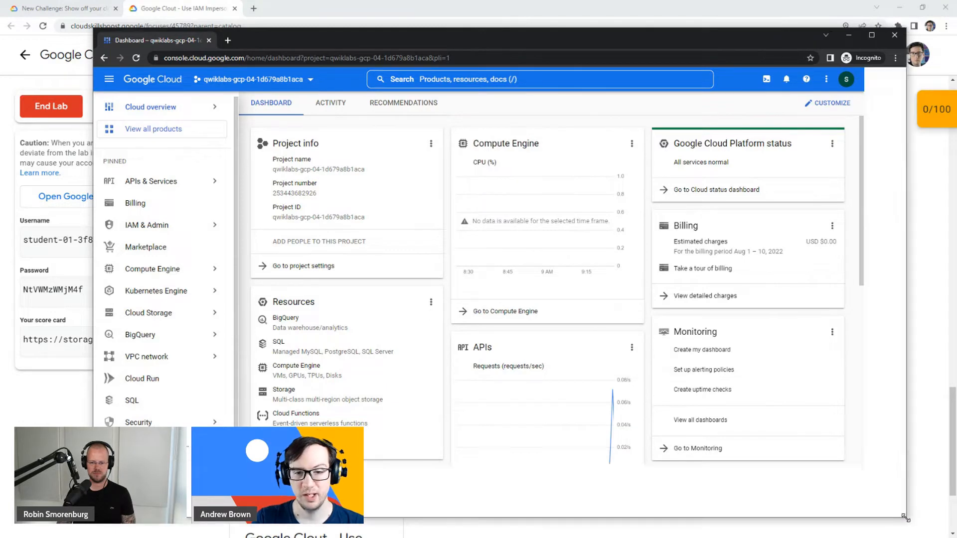
pyautogui.moveTo(491, 41); pyautogui.dragTo(0, 45)
pyautogui.click(923, 8)
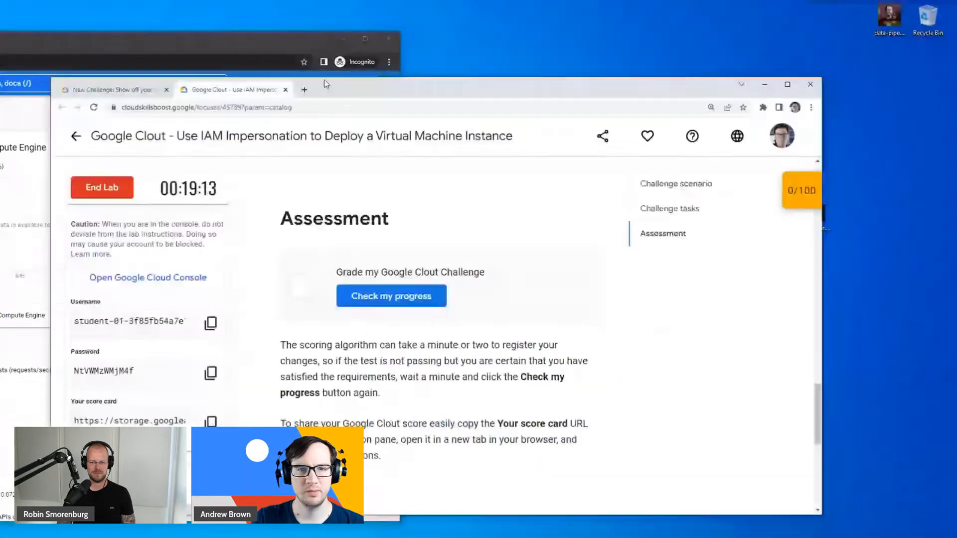
pyautogui.moveTo(598, 92); pyautogui.dragTo(956, 52)
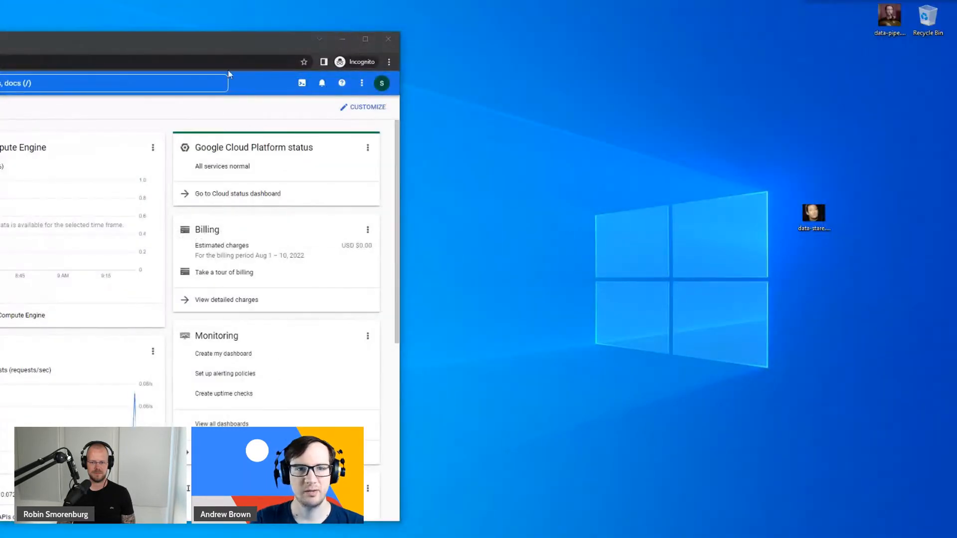
pyautogui.doubleClick(234, 49)
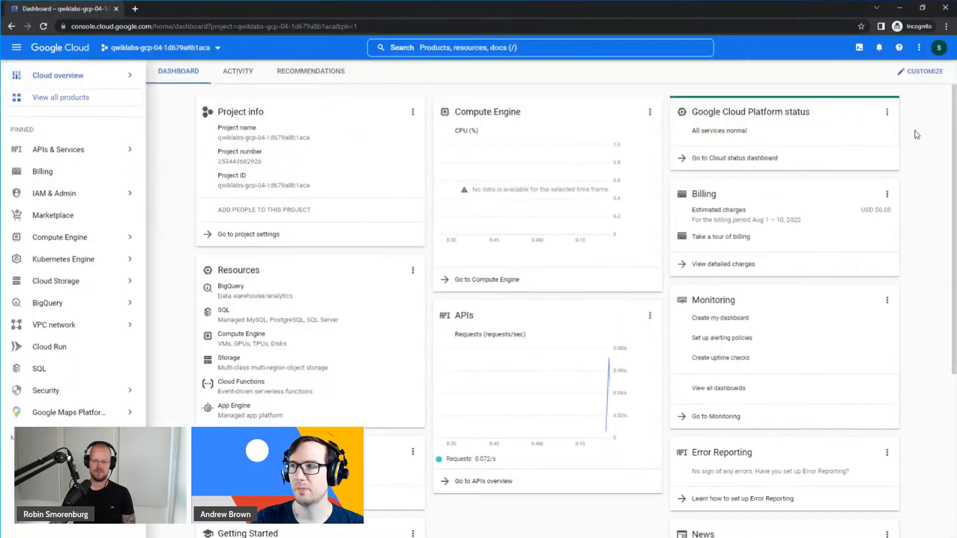
# - Place the smaller lab instructions window over the console and go back to its Challenge tasks section
pyautogui.hotkey('alt', 'Tab')
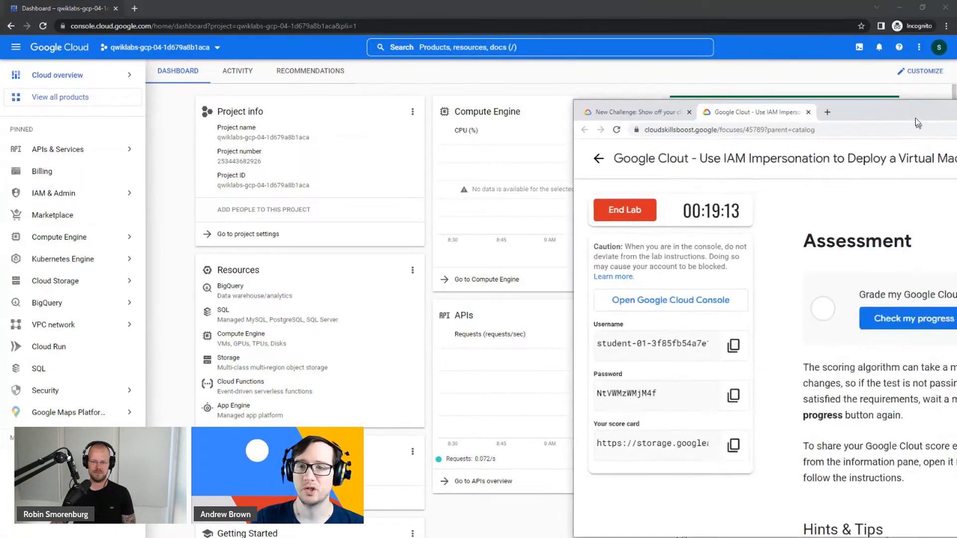
pyautogui.moveTo(918, 123); pyautogui.dragTo(896, 62)
pyautogui.moveTo(663, 55); pyautogui.dragTo(439, 67)
pyautogui.hotkey('alt', 'Tab')
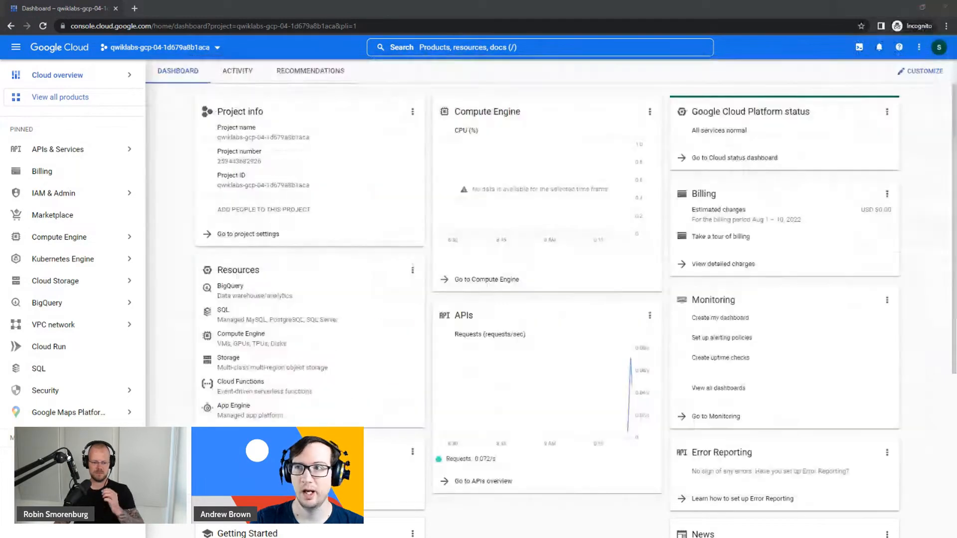
pyautogui.hotkey('alt', 'Tab')
pyautogui.scroll(-10, 613, 279)
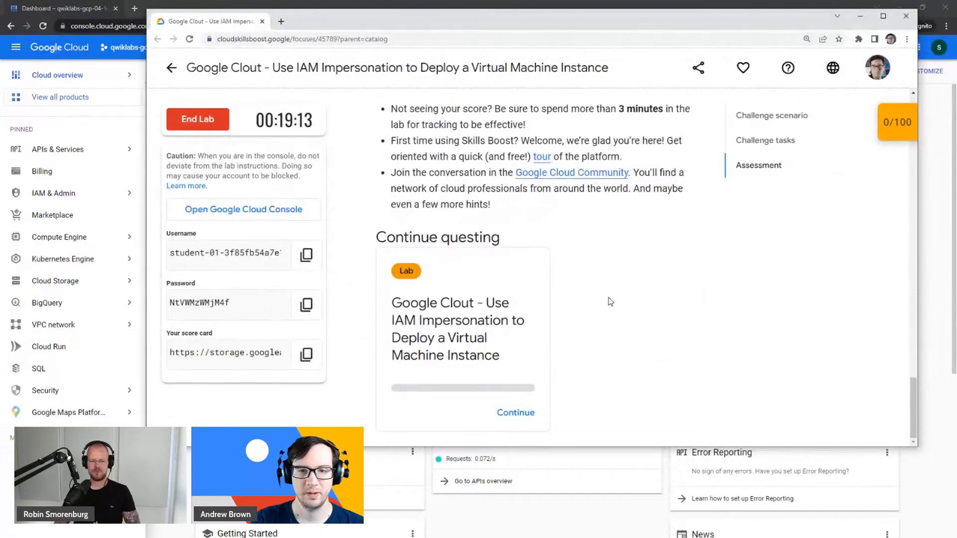
pyautogui.scroll(20, 611, 301)
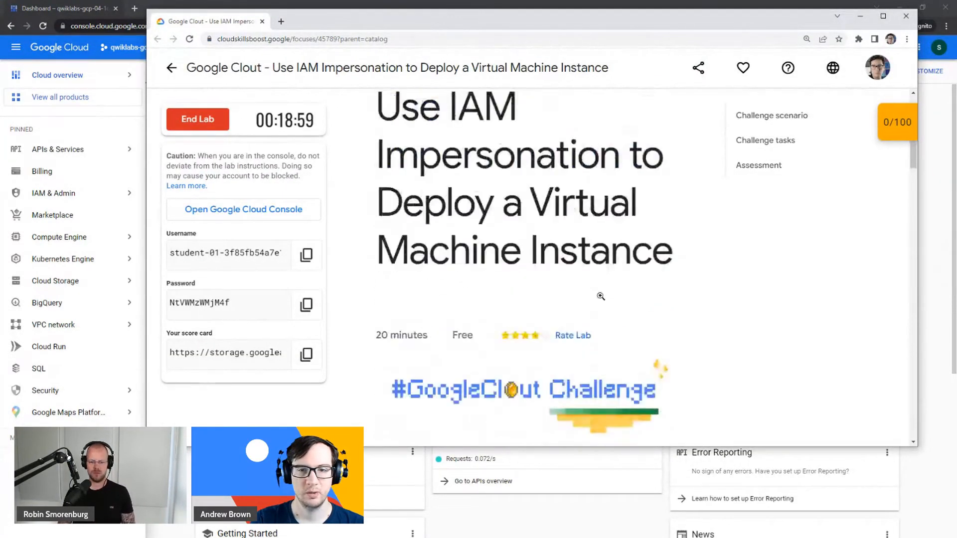
pyautogui.scroll(-8, 600, 296)
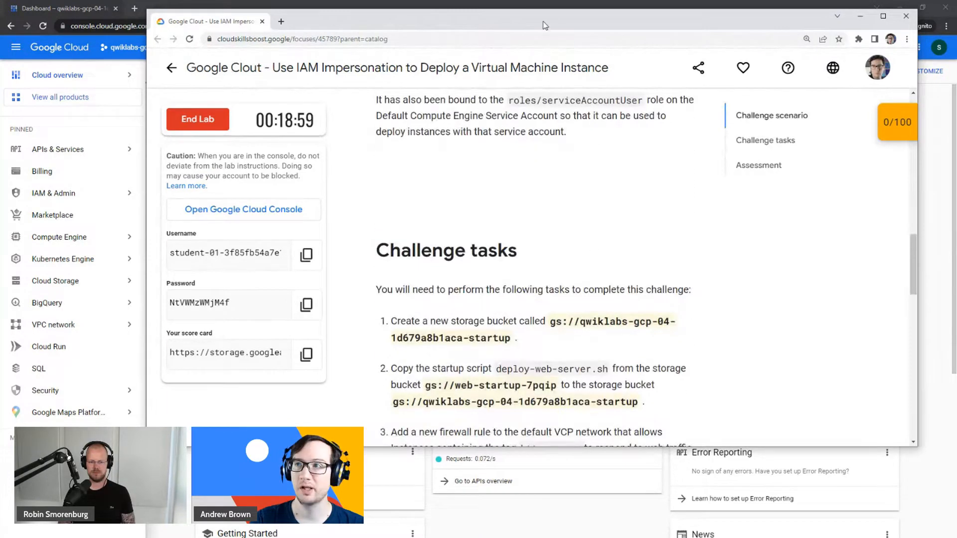
# - Search the Google Cloud console for buckets and open Cloud Storage
pyautogui.hotkey('alt', 'Tab')
pyautogui.click(460, 48)
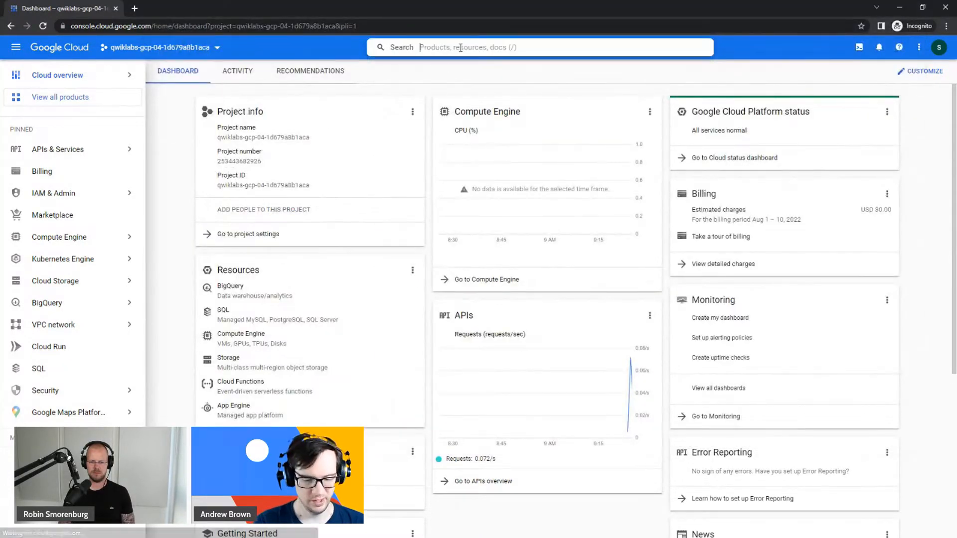
pyautogui.write('buckets')
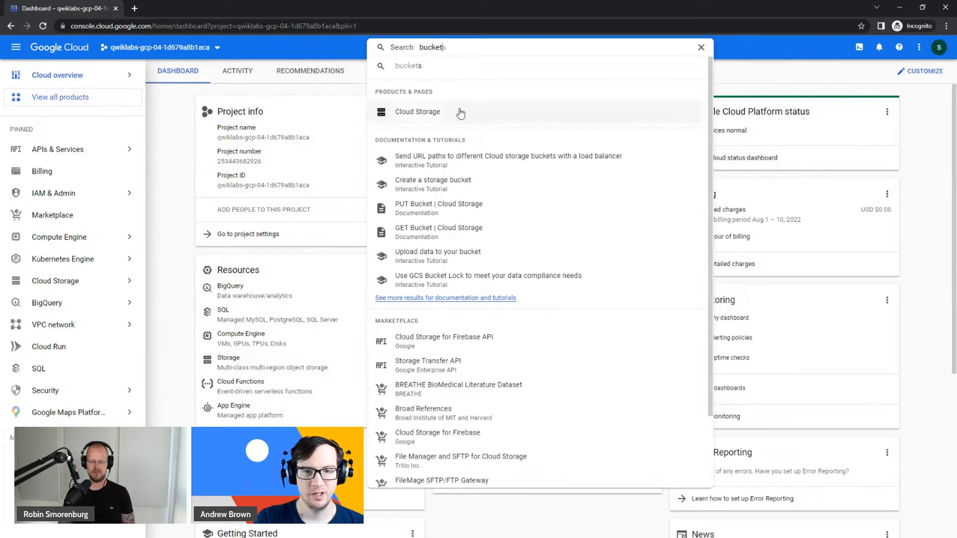
pyautogui.click(473, 121)
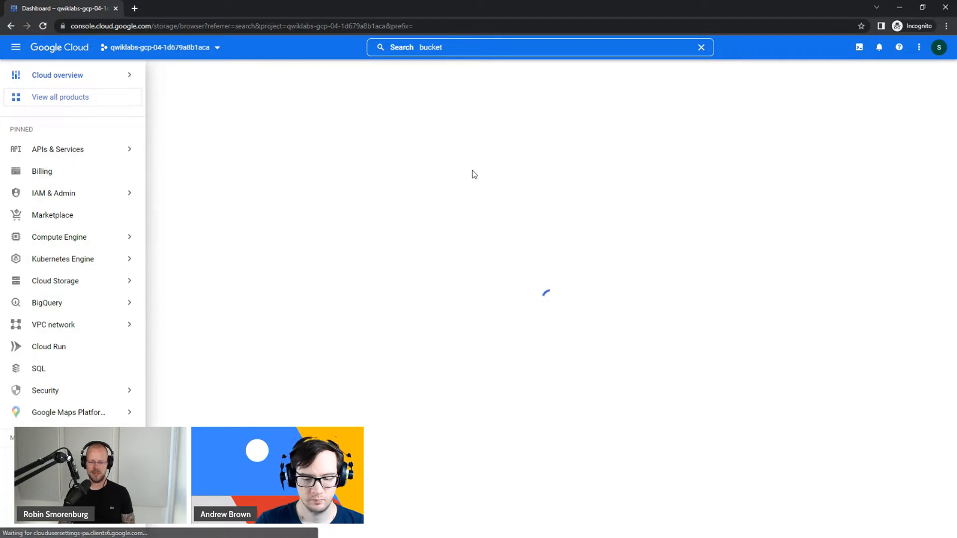
# - Inspect the web-startup-7pqip bucket's details at a larger page zoom and return to the bucket list
pyautogui.hotkey('ctrl', '+')
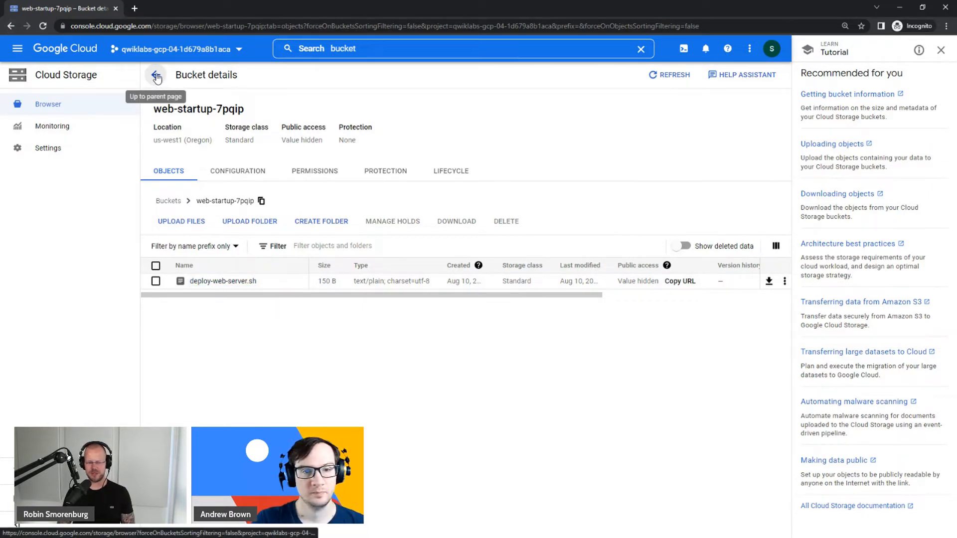
pyautogui.click(329, 169)
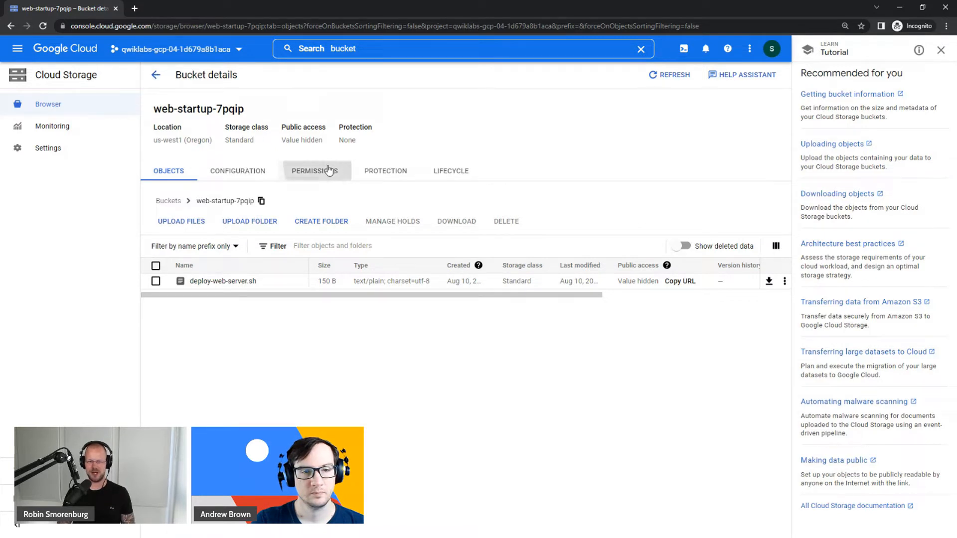
pyautogui.click(179, 174)
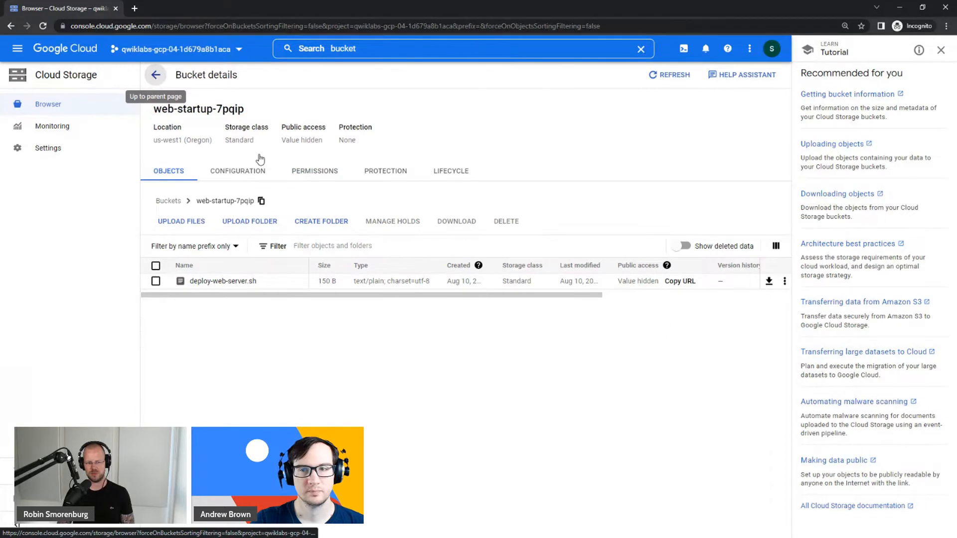
pyautogui.moveTo(257, 75)
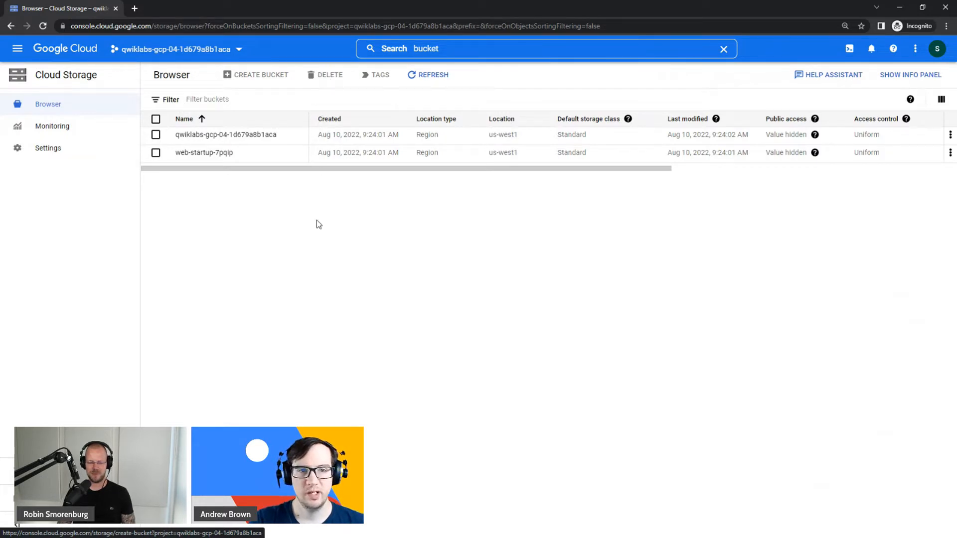
# - Search the console for iam, open the IAM page and go to the project's service accounts list
pyautogui.click(382, 42)
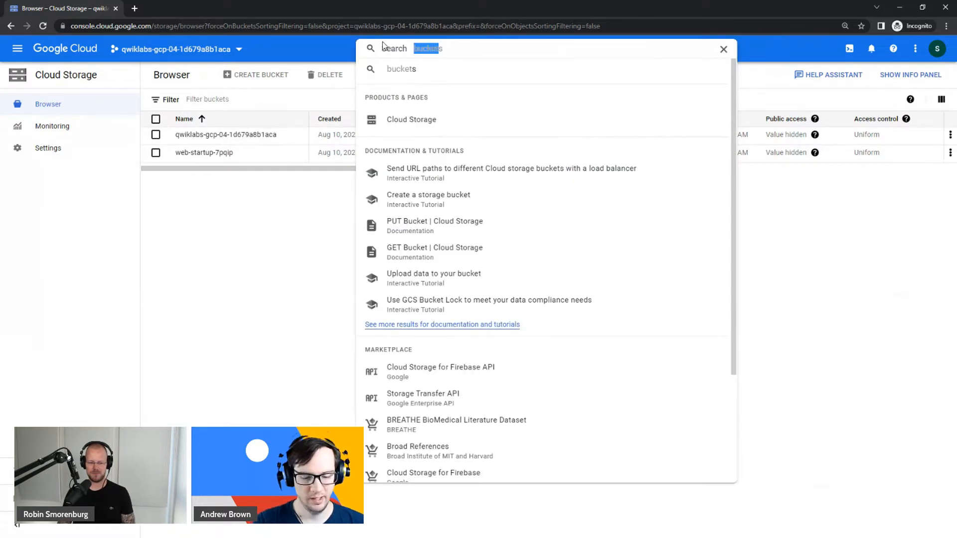
pyautogui.write('iam')
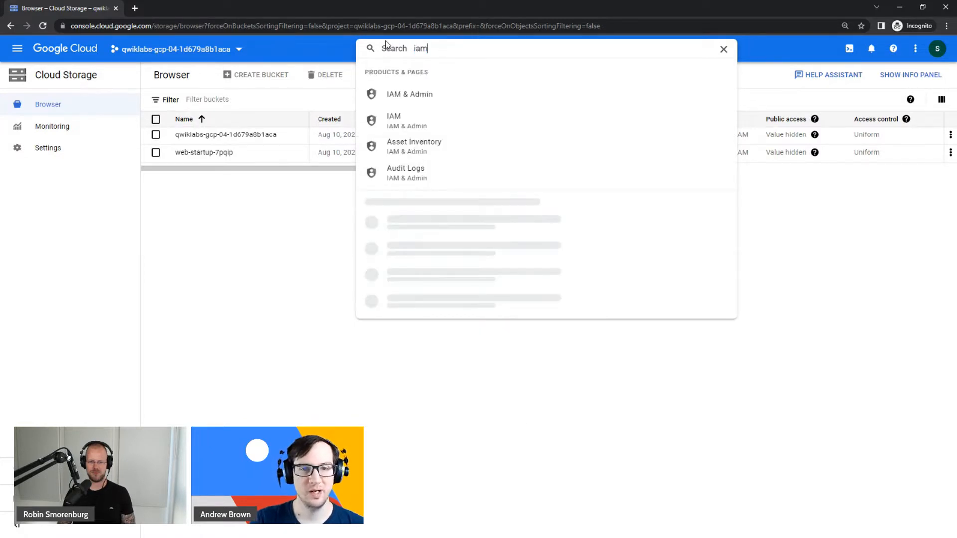
pyautogui.click(393, 120)
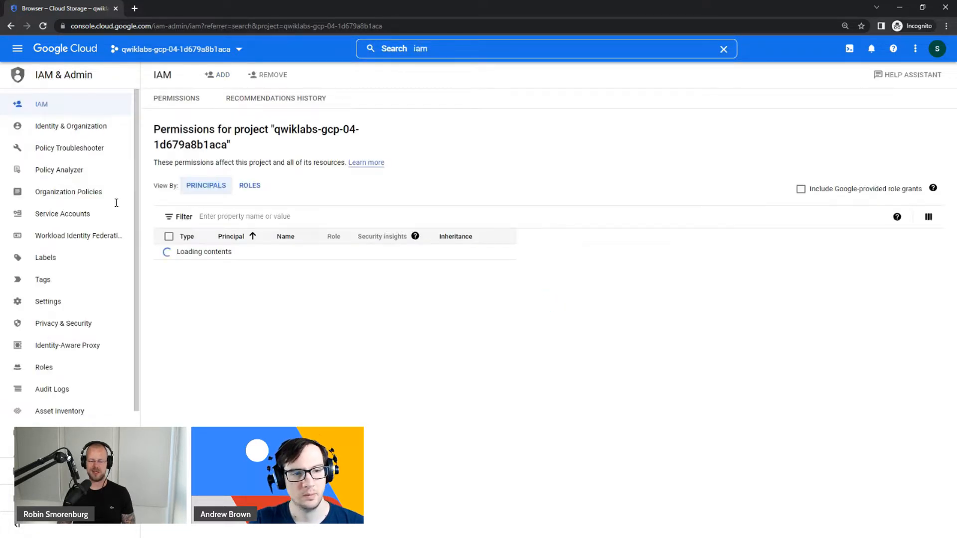
pyautogui.click(75, 216)
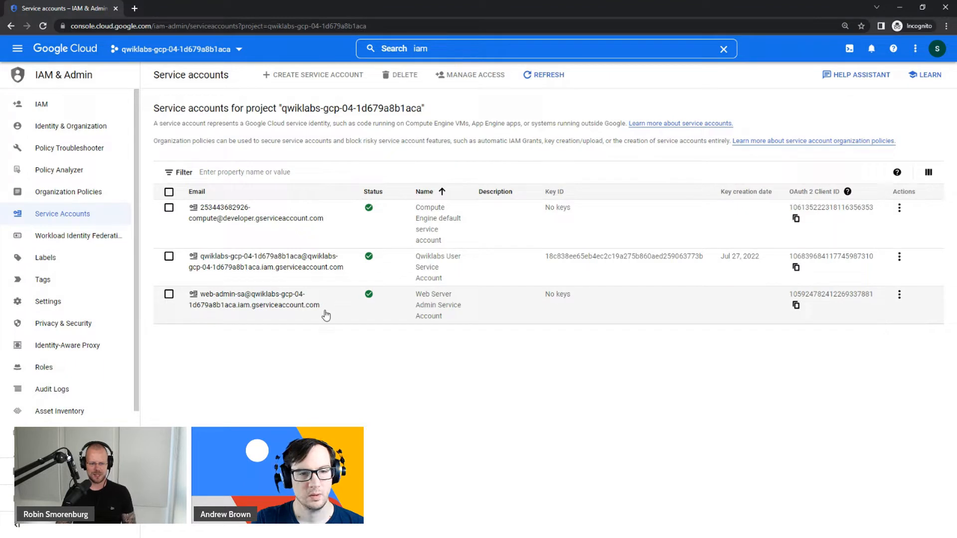
# - Open the details of the Web Server Admin Service Account and copy its email address
pyautogui.moveTo(324, 307); pyautogui.dragTo(204, 308)
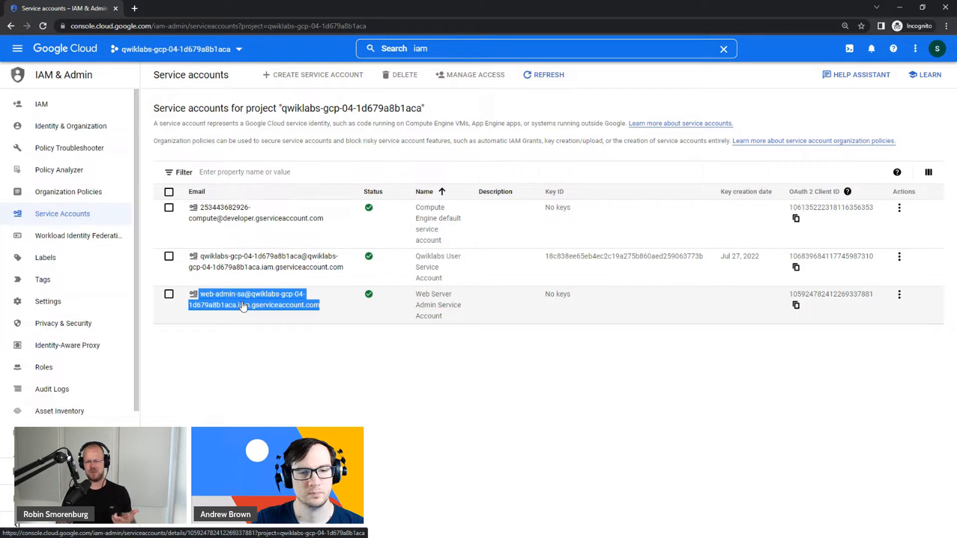
pyautogui.click(273, 356)
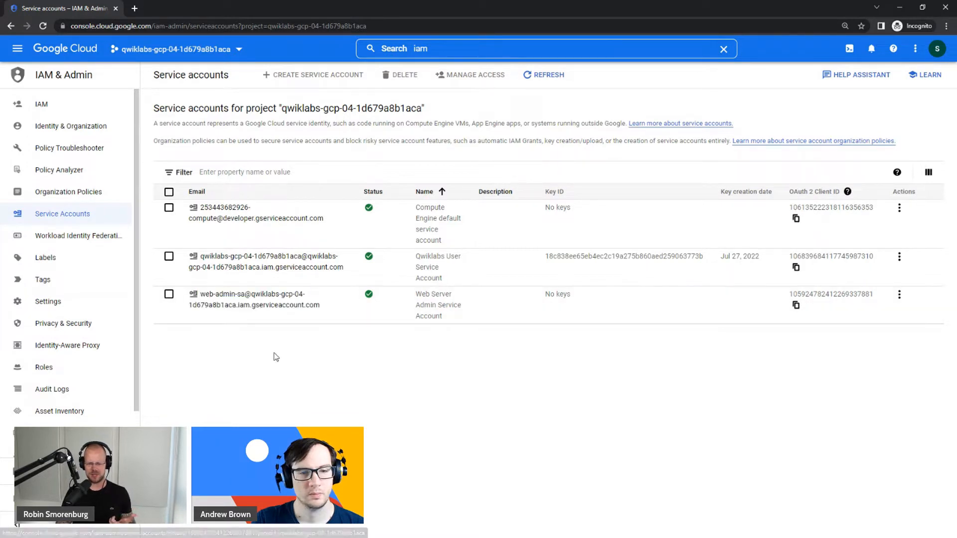
pyautogui.click(268, 308)
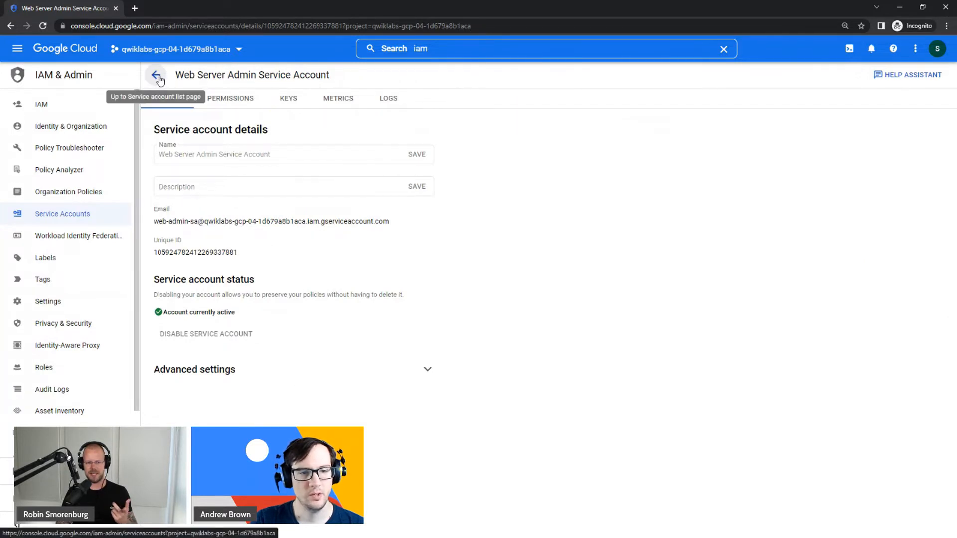
pyautogui.tripleClick(185, 222)
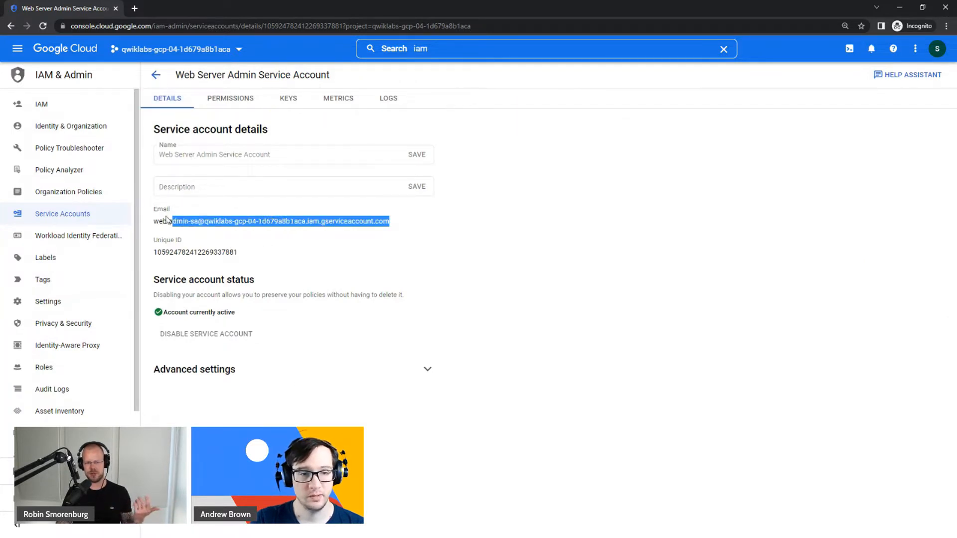
pyautogui.rightClick(186, 222)
pyautogui.click(205, 233)
pyautogui.click(523, 207)
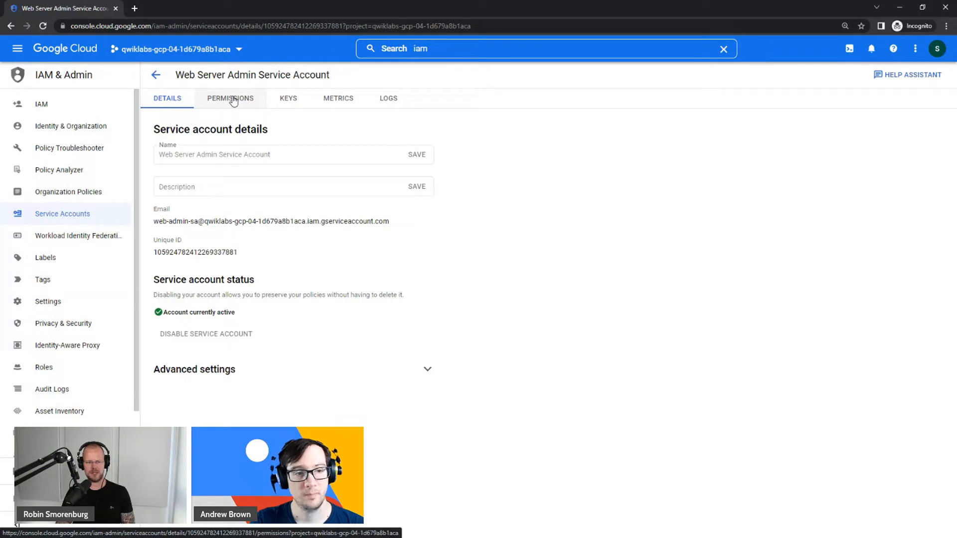
# - Return to the project's IAM permissions and review the roles granted to each principal
pyautogui.scroll(-1, 133, 137)
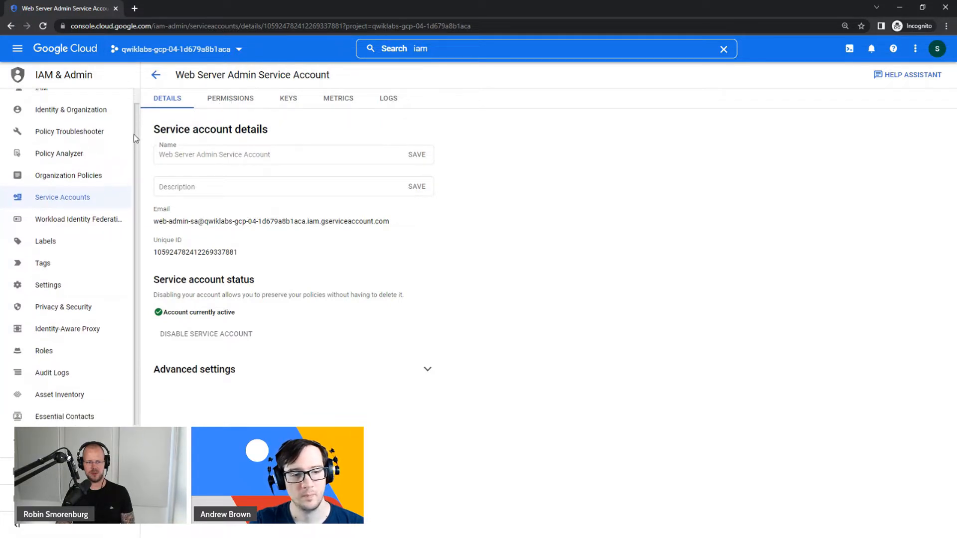
pyautogui.scroll(-1, 127, 134)
pyautogui.scroll(2, 122, 132)
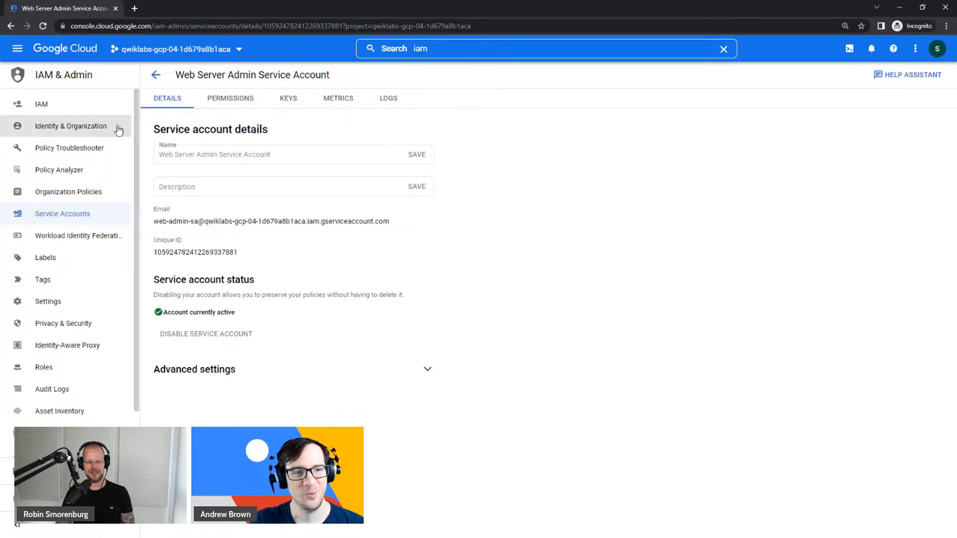
pyautogui.click(89, 115)
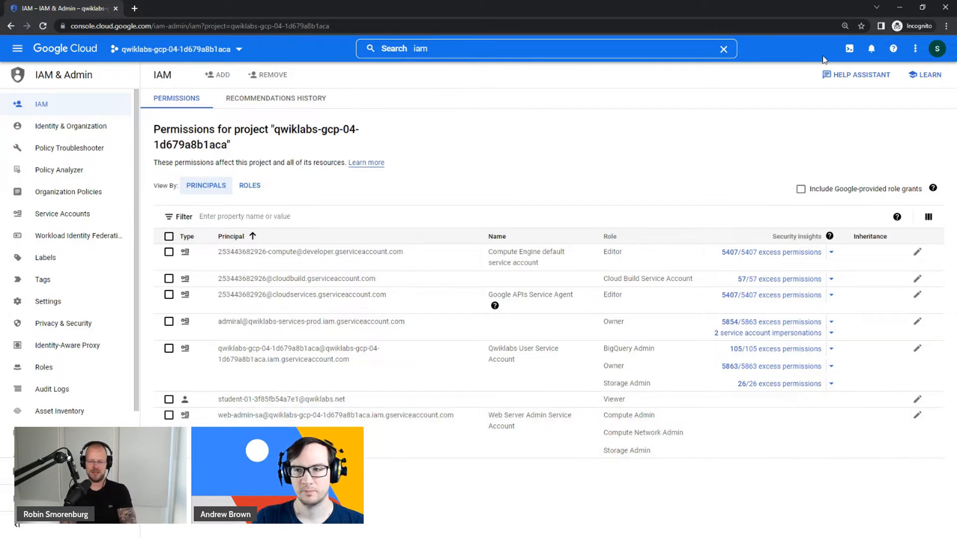
# - Open Cloud Shell and enlarge its terminal pane to cover more of the console page
pyautogui.click(849, 48)
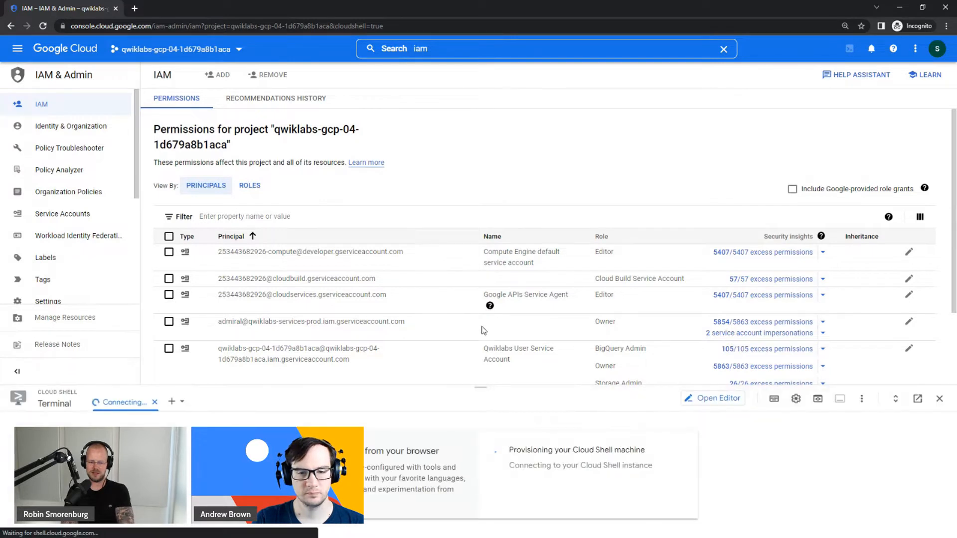
pyautogui.moveTo(480, 387); pyautogui.dragTo(480, 301)
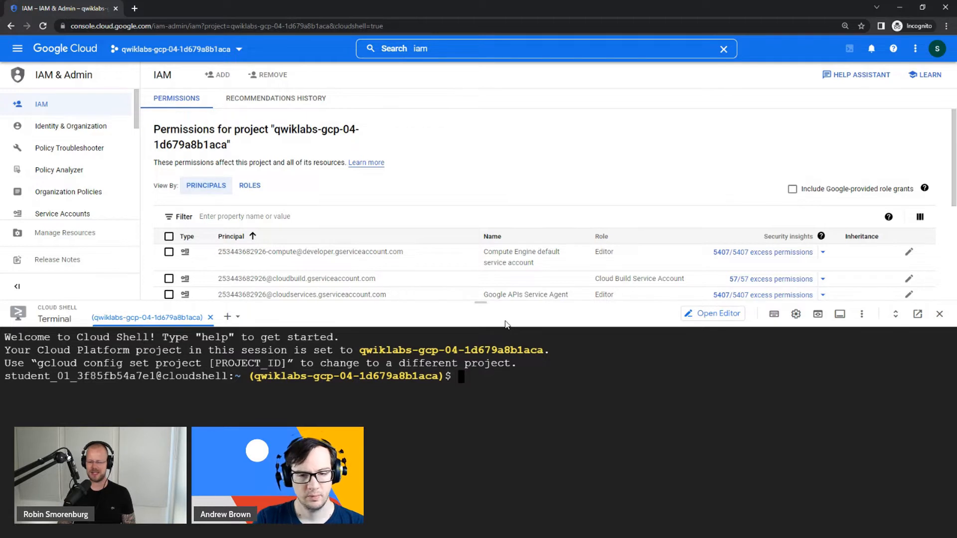
pyautogui.click(511, 401)
# - Try to run gcloud with only the --impersonate-service-account flag set to the copied service account email
pyautogui.write('gclou')
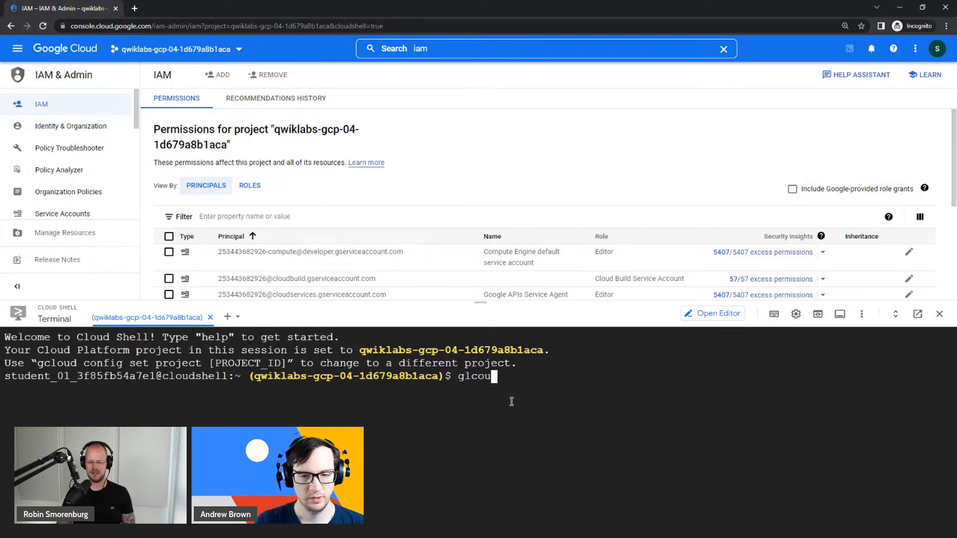
pyautogui.press('BackSpace')
pyautogui.press('BackSpace')
pyautogui.press('BackSpace')
pyautogui.press('BackSpace')
pyautogui.write('cloud ')
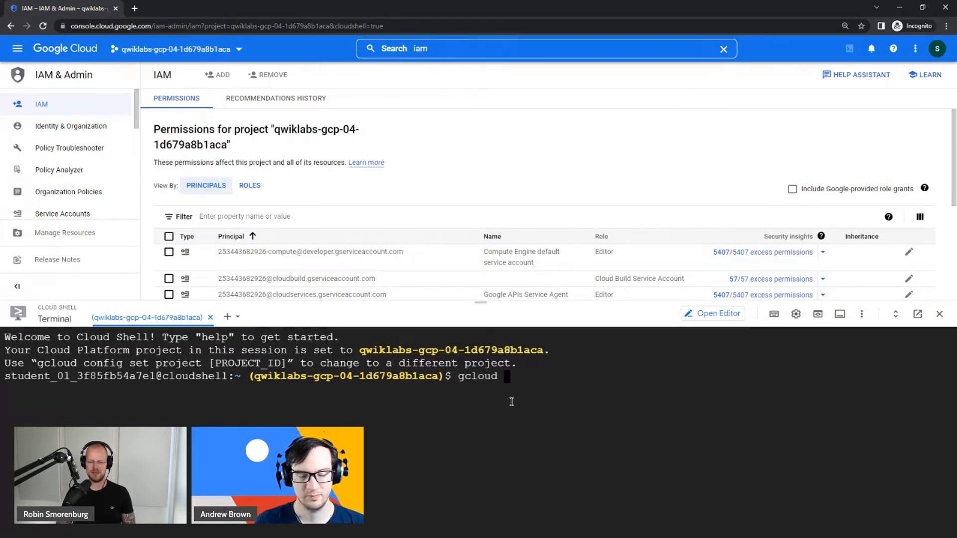
pyautogui.write('--')
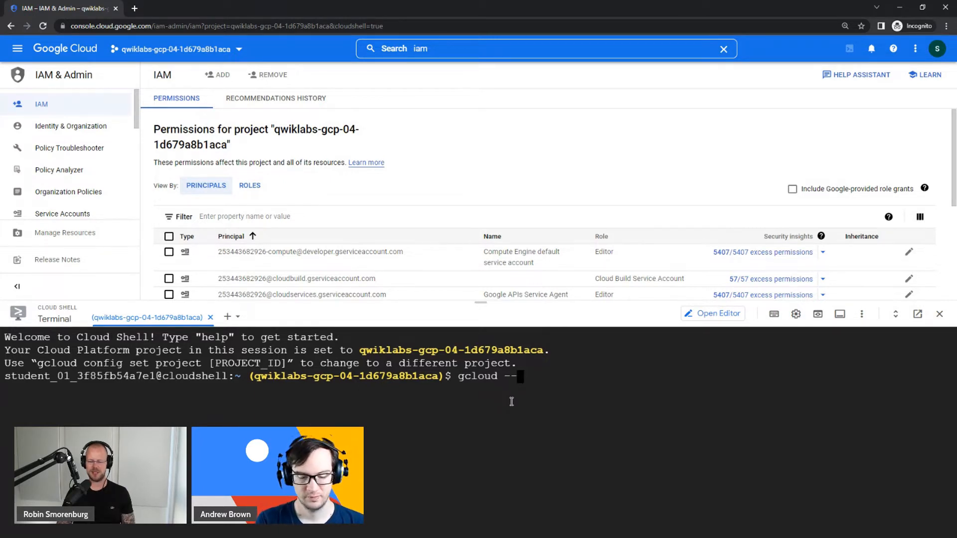
pyautogui.write('impersonate-service-account=')
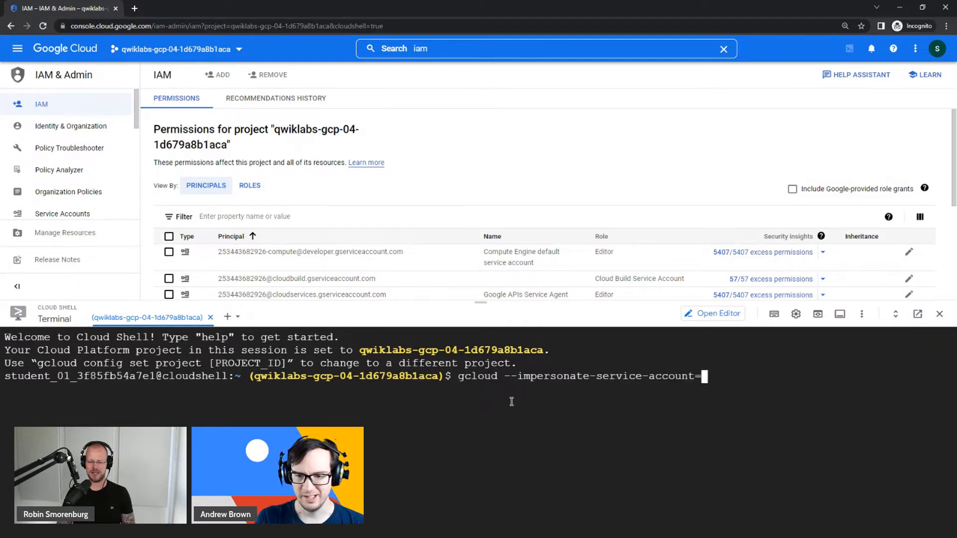
pyautogui.rightClick(754, 380)
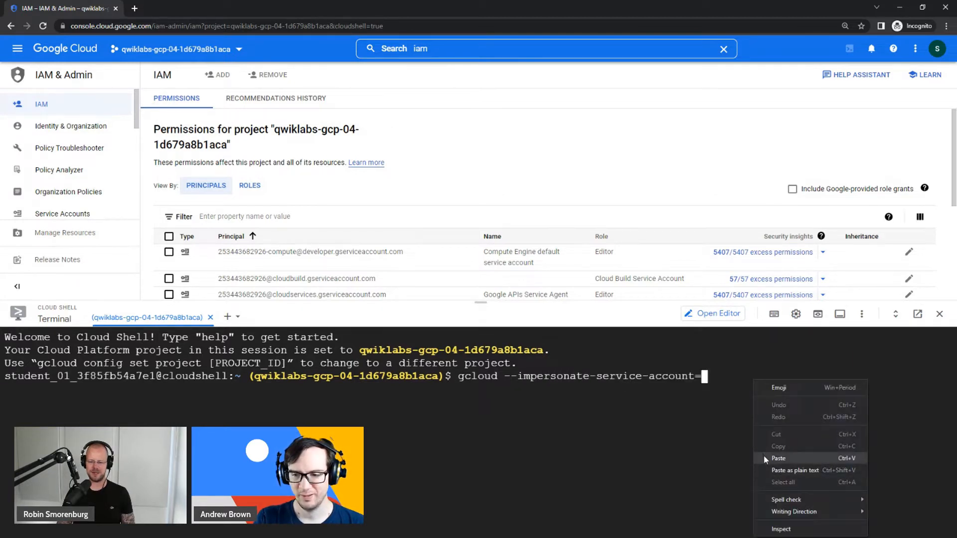
pyautogui.click(765, 458)
pyautogui.press('Return')
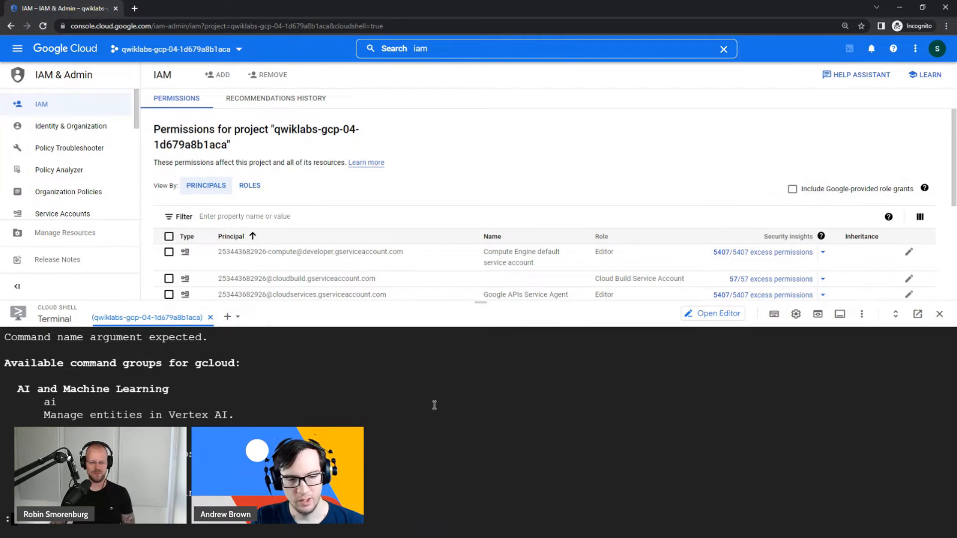
pyautogui.press('q')
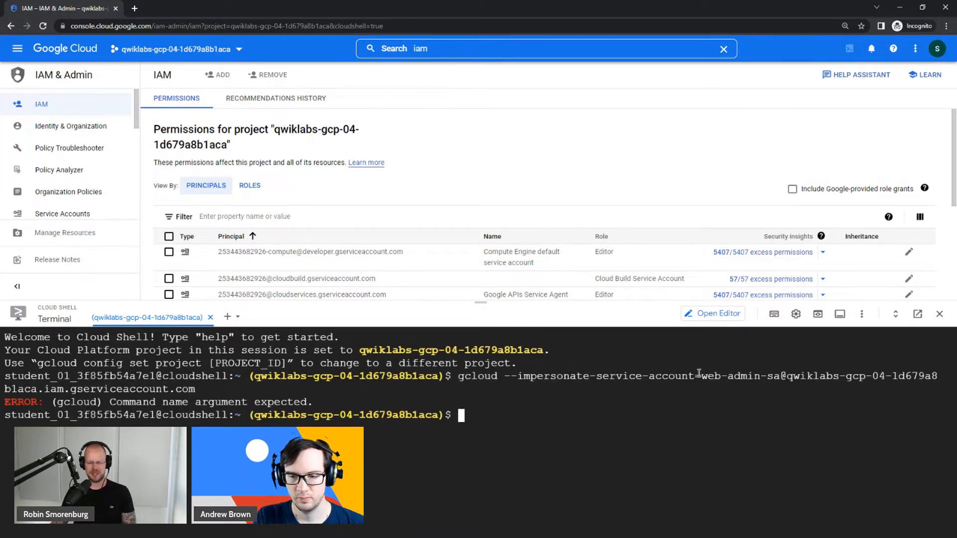
# - Search the web in a new tab for gcloud --impersonate-service-account and open the Managing service account impersonation documentation
pyautogui.moveTo(697, 376); pyautogui.dragTo(456, 376)
pyautogui.hotkey('ctrl', 'c')
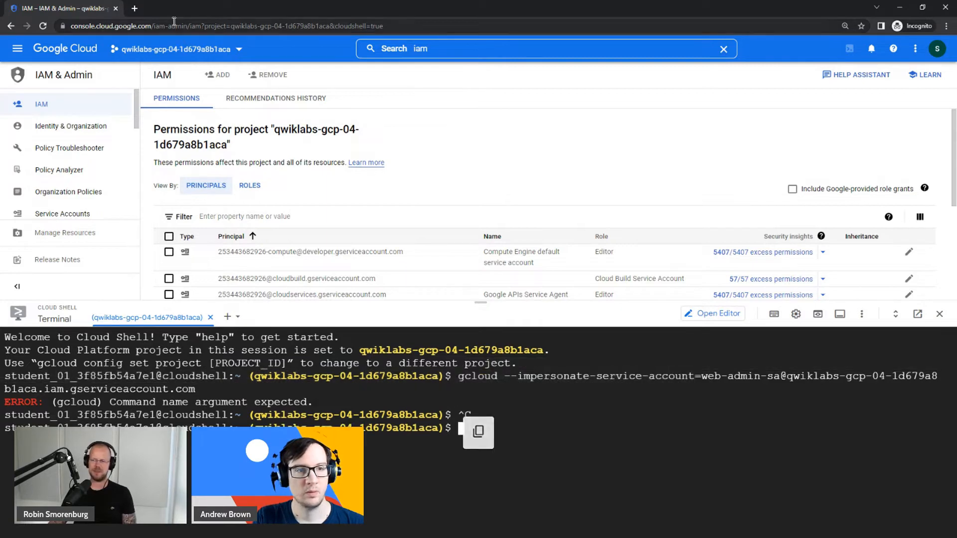
pyautogui.click(135, 10)
pyautogui.hotkey('ctrl', 'v')
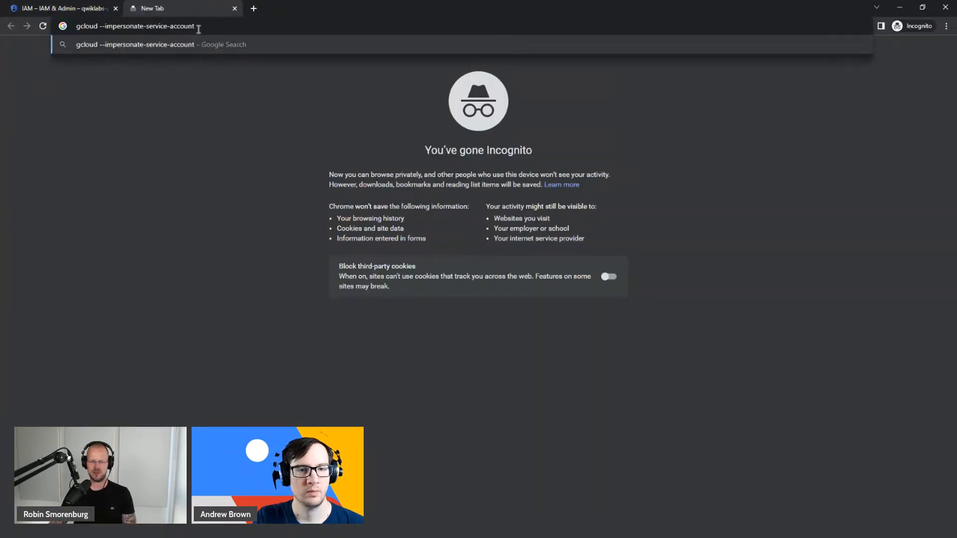
pyautogui.press('Return')
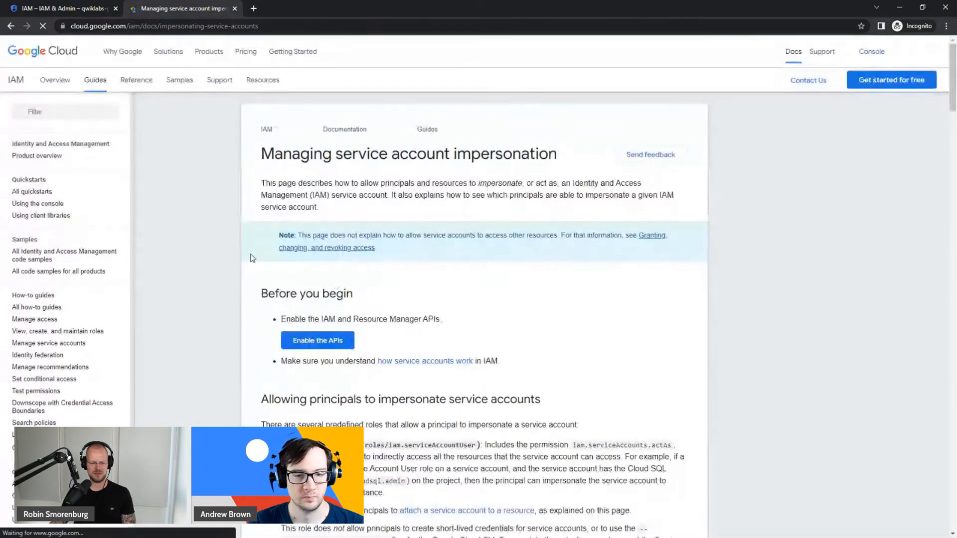
# - Examine the predefined impersonation roles and the gcloud instructions for allowing a principal to impersonate multiple service accounts
pyautogui.scroll(-4, 254, 254)
pyautogui.scroll(-2, 256, 247)
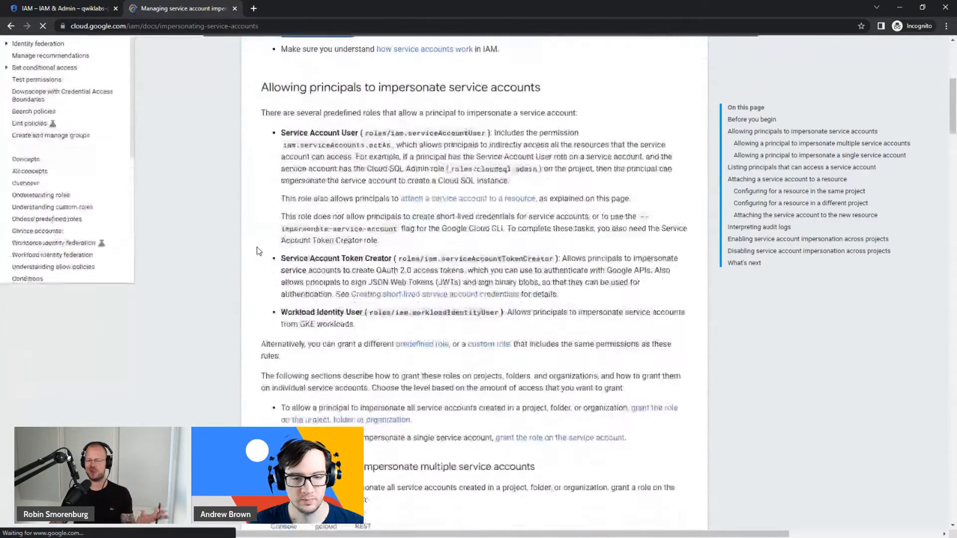
pyautogui.scroll(-5, 256, 249)
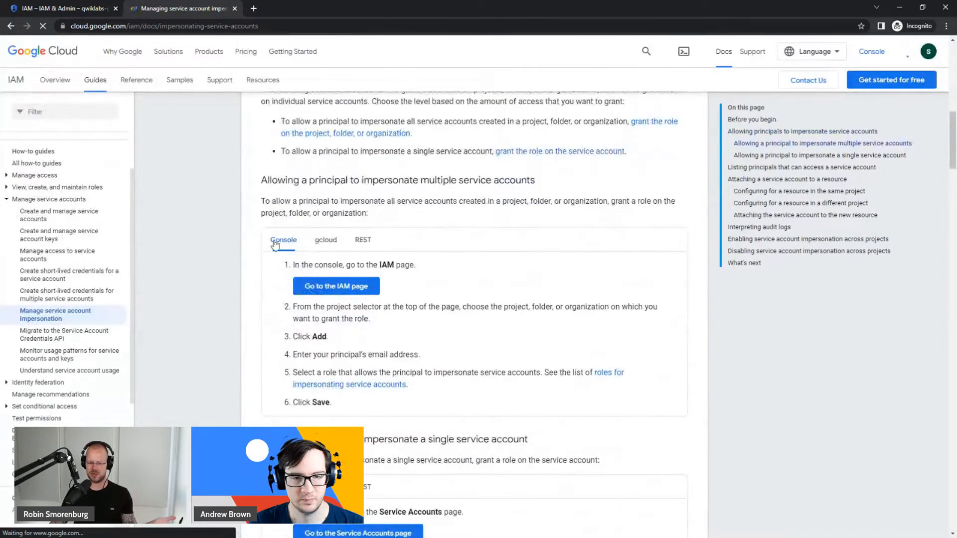
pyautogui.click(326, 239)
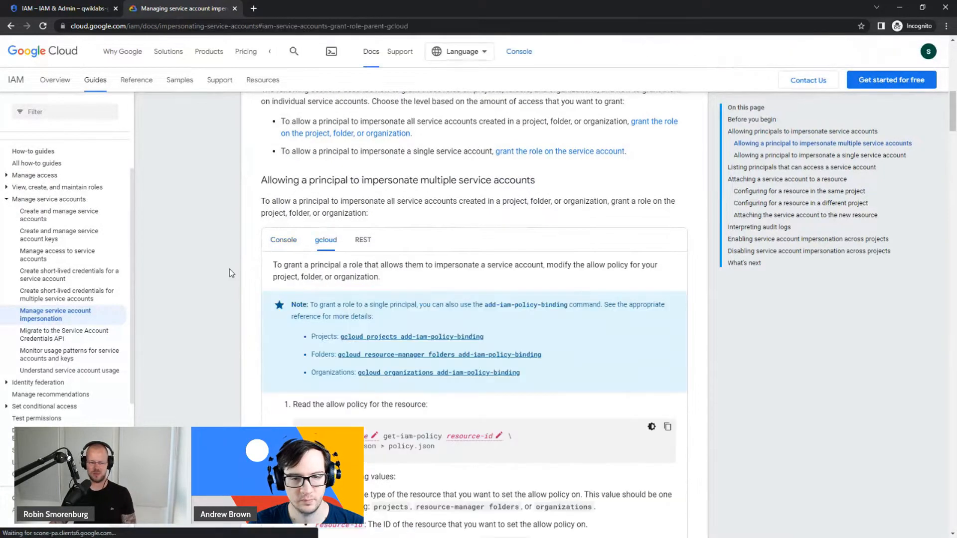
pyautogui.scroll(-3, 229, 269)
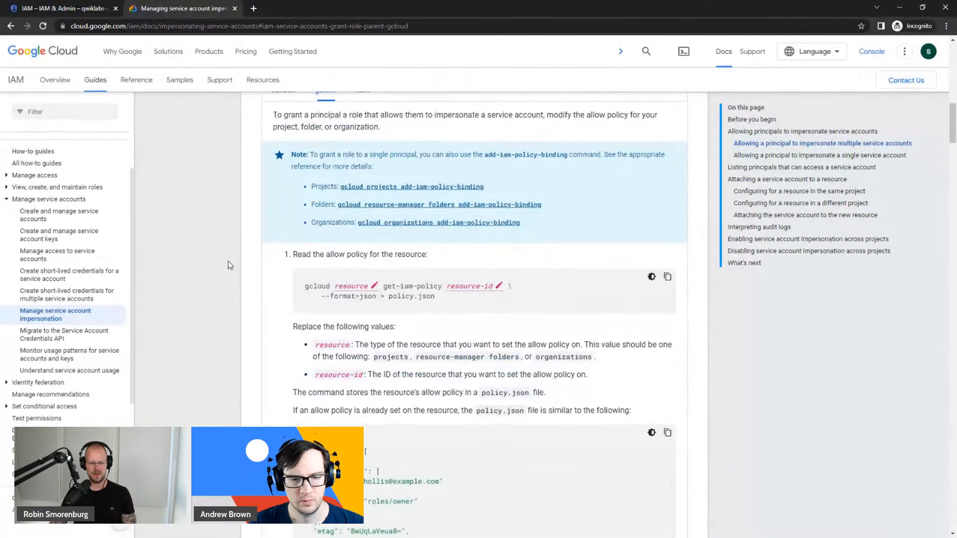
pyautogui.scroll(-2, 230, 265)
pyautogui.scroll(8, 229, 272)
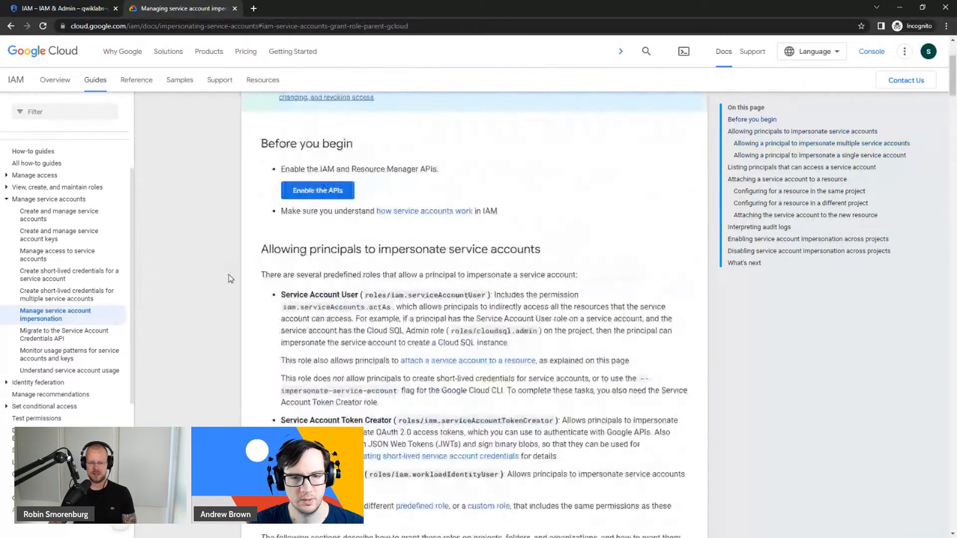
pyautogui.scroll(-5, 231, 279)
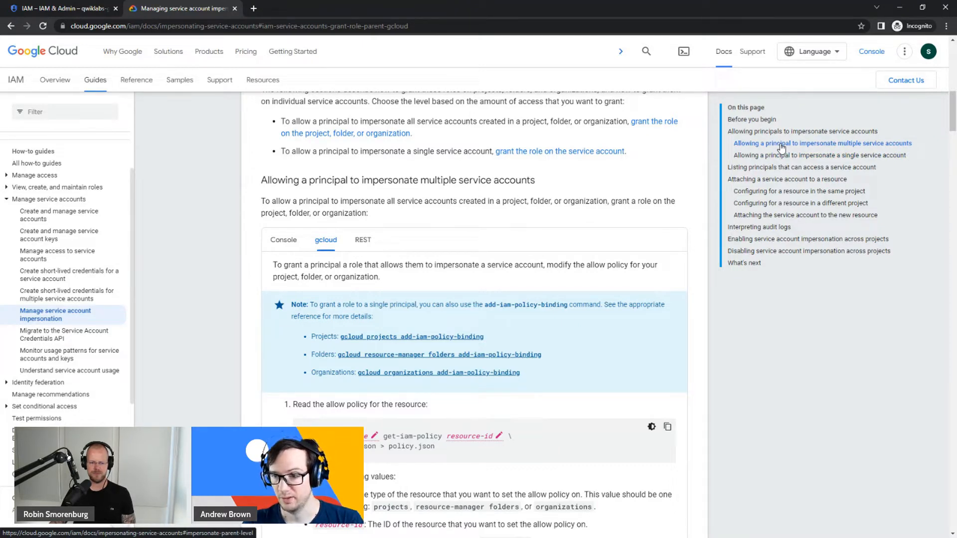
# - Read the documentation on impersonation across projects and on attaching a service account to a resource in a different project
pyautogui.click(793, 240)
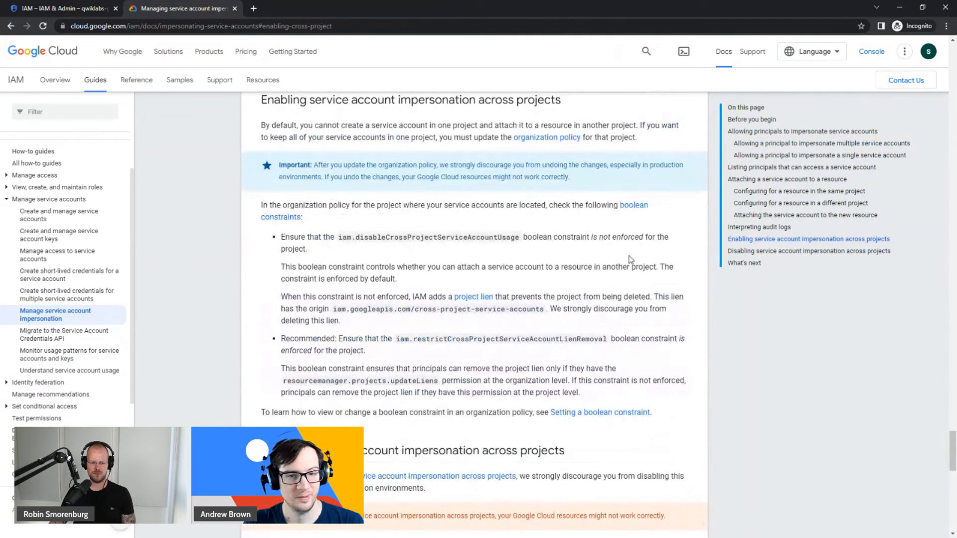
pyautogui.scroll(-5, 630, 259)
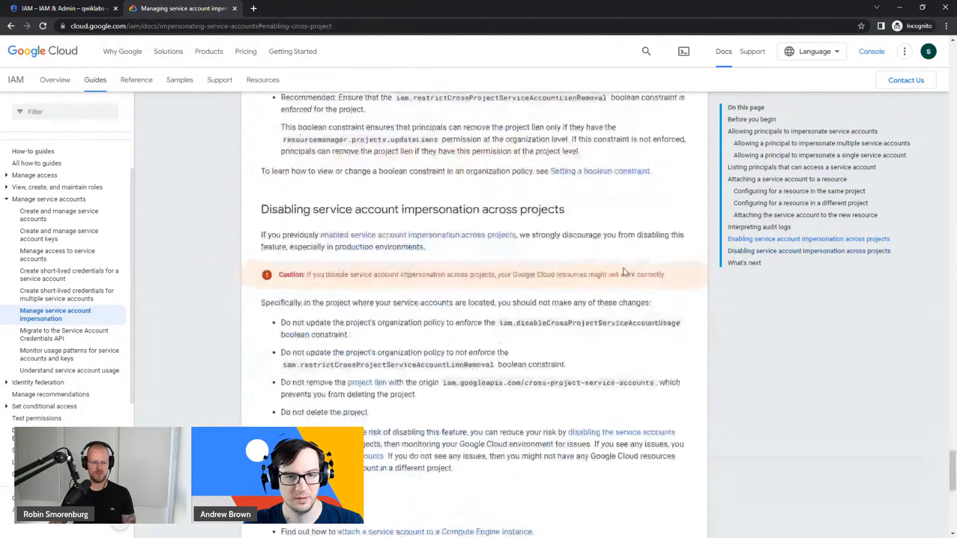
pyautogui.scroll(15, 624, 272)
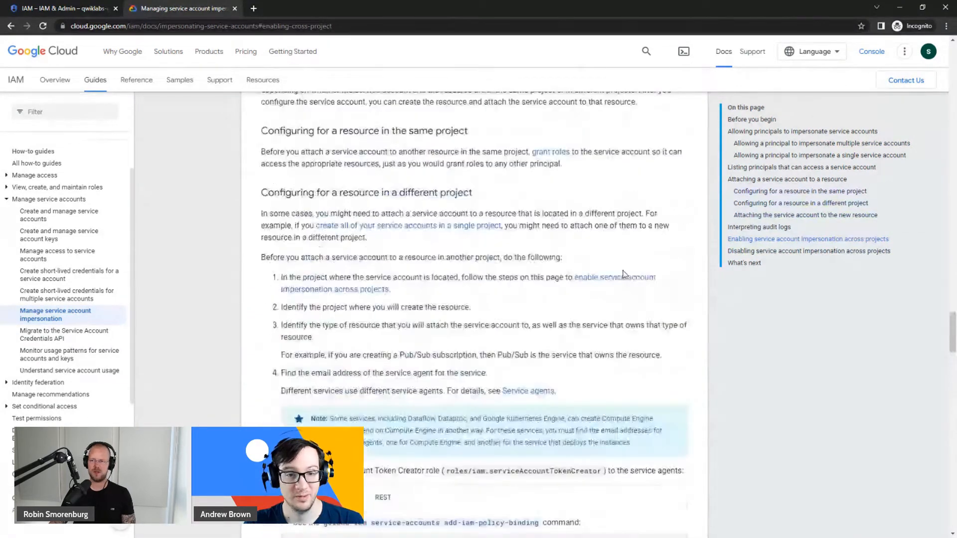
pyautogui.scroll(-5, 624, 273)
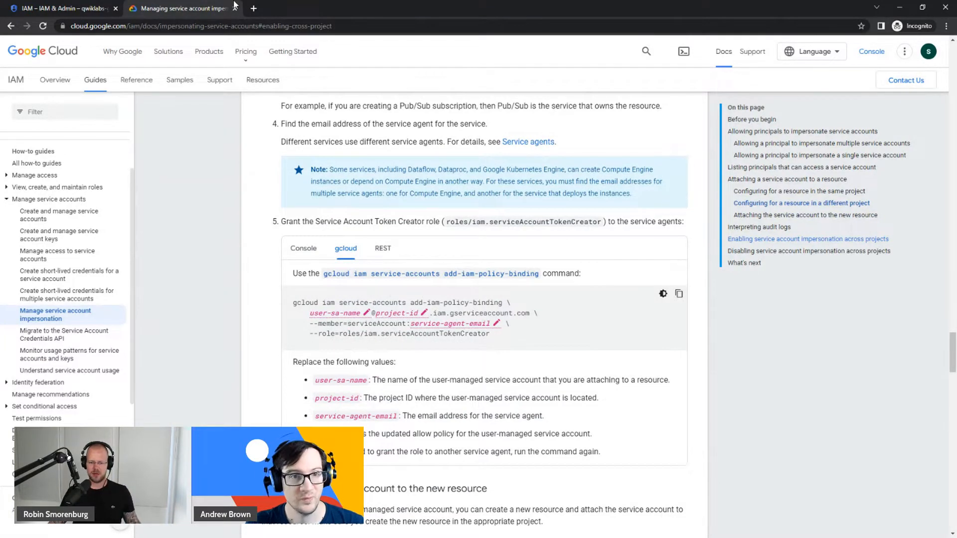
# - Search the web in a new tab for how to impersonate service account google cloud
pyautogui.click(253, 9)
pyautogui.write('how to imper')
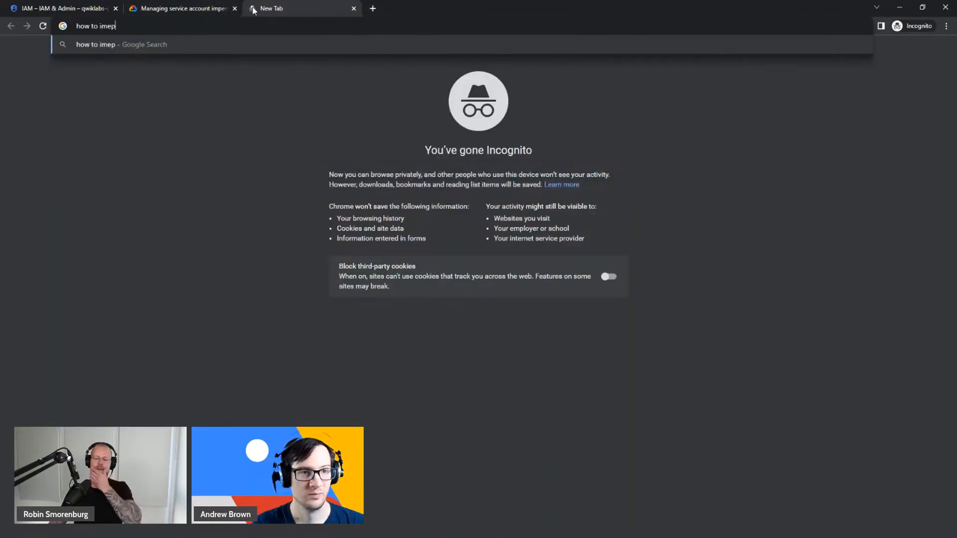
pyautogui.write('sonate service ')
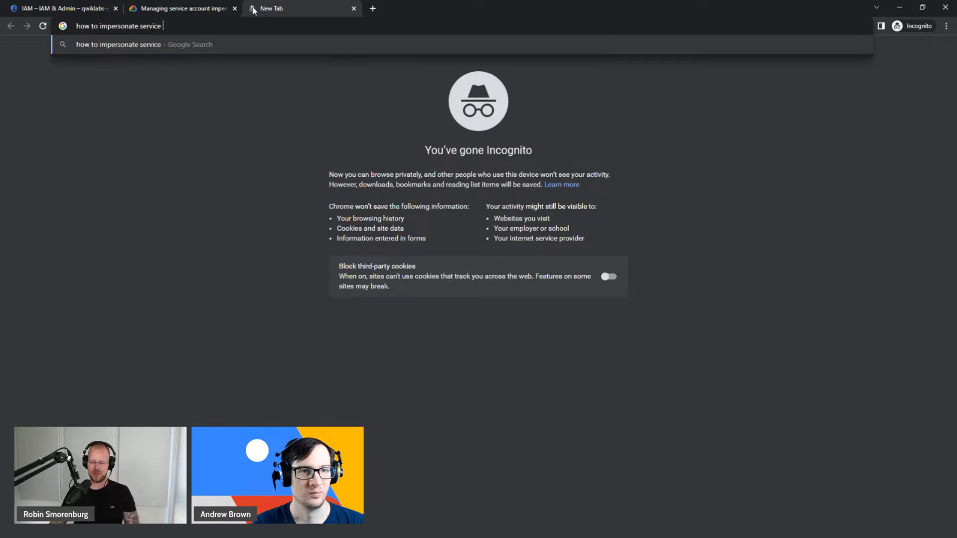
pyautogui.write('account googl')
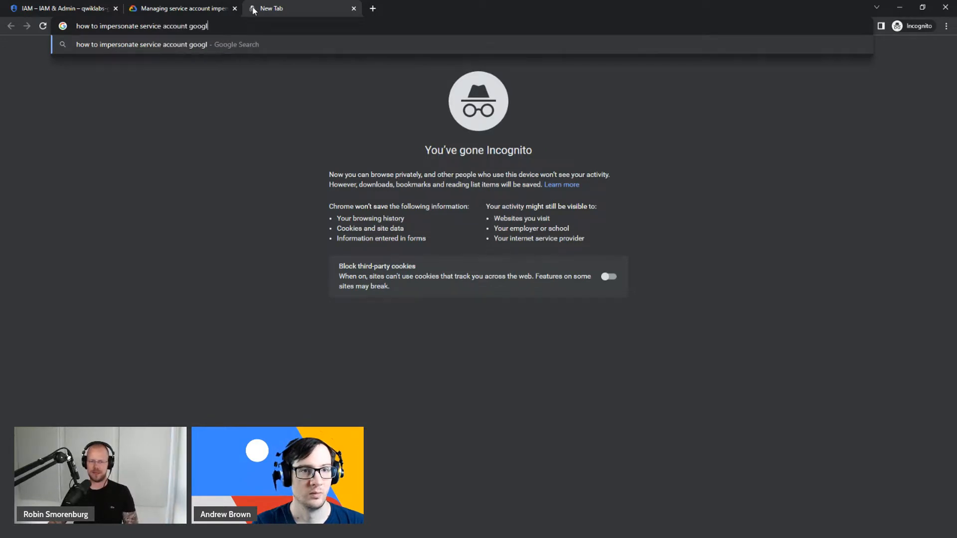
pyautogui.write('e cloud')
pyautogui.press('Return')
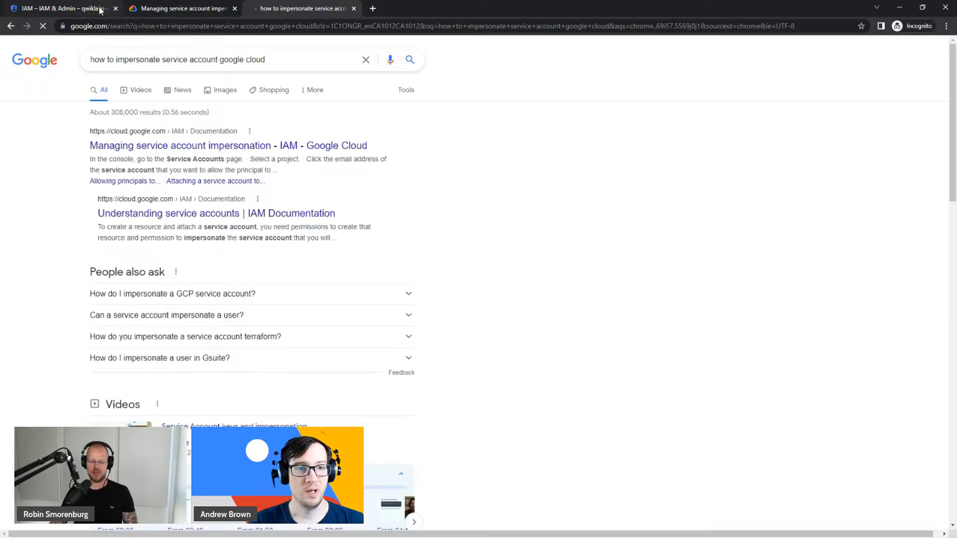
# - Return to the IAM console tab and draft the command gutil make bucket at the Cloud Shell prompt without running it
pyautogui.click(100, 9)
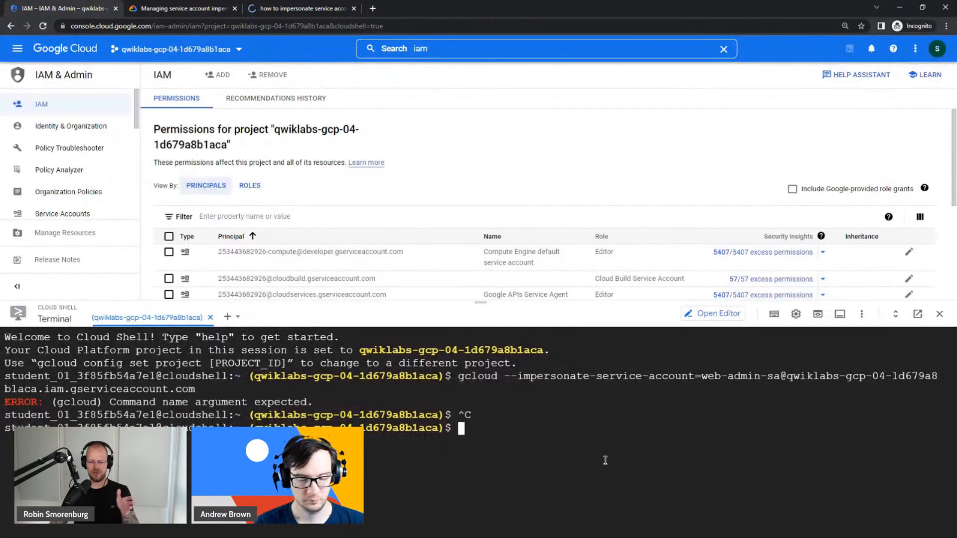
pyautogui.write('guti')
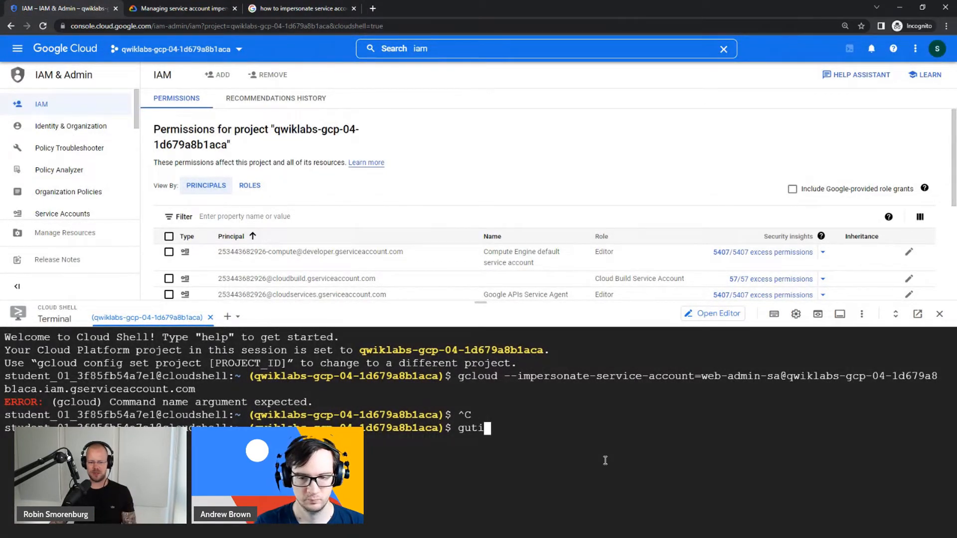
pyautogui.write('l make buc')
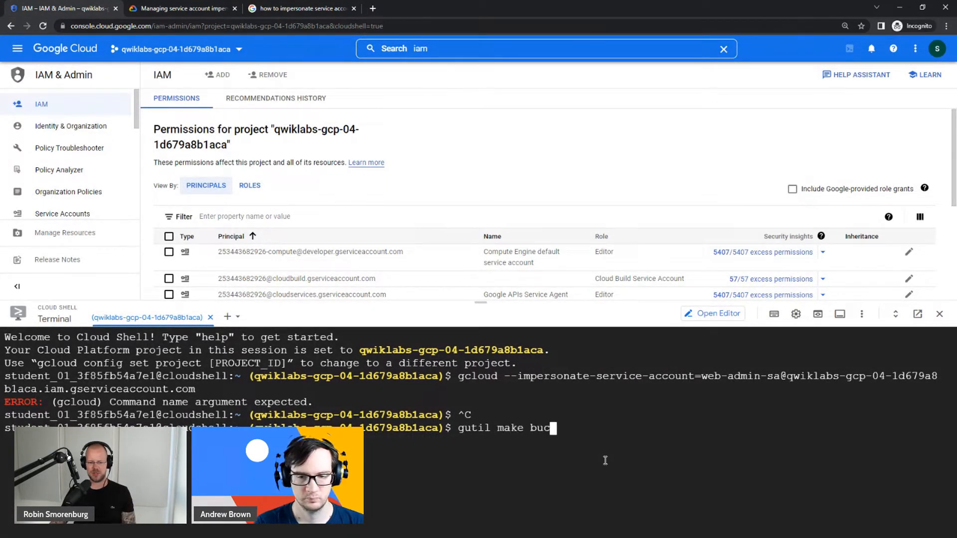
pyautogui.write('ket')
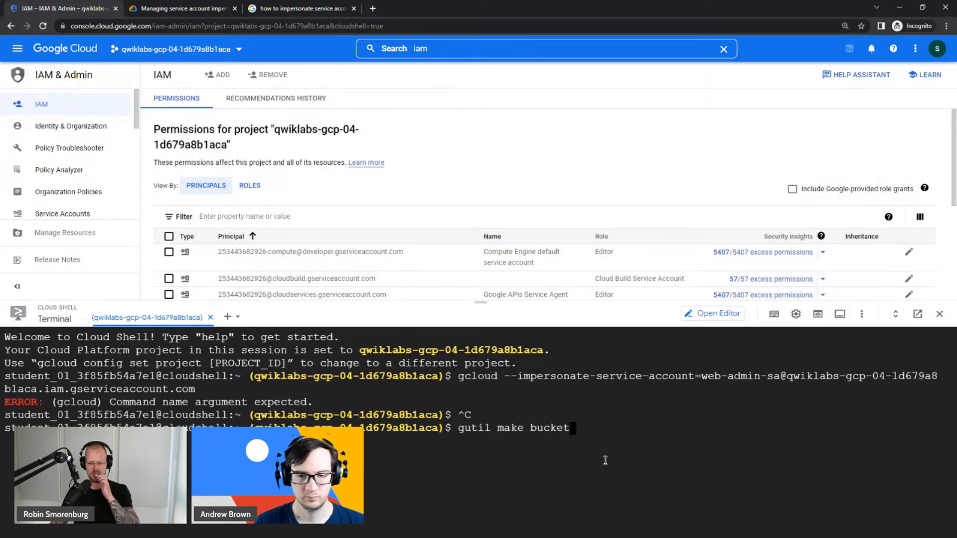
pyautogui.press('Left')
pyautogui.press('Left')
pyautogui.press('Left')
pyautogui.press('Left')
pyautogui.press('Left')
pyautogui.press('Left')
pyautogui.press('Left')
pyautogui.press('Left')
pyautogui.press('Left')
pyautogui.press('Left')
pyautogui.press('Left')
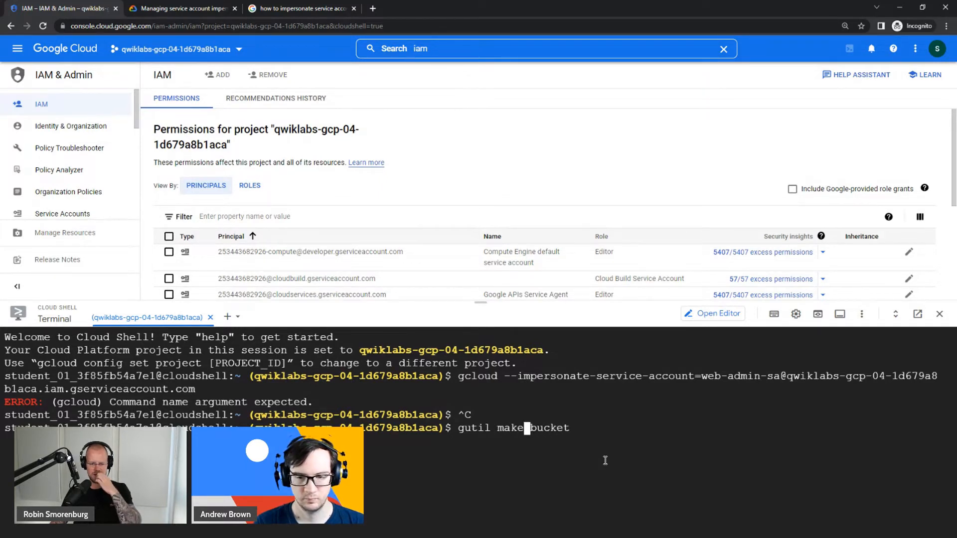
pyautogui.press('Left')
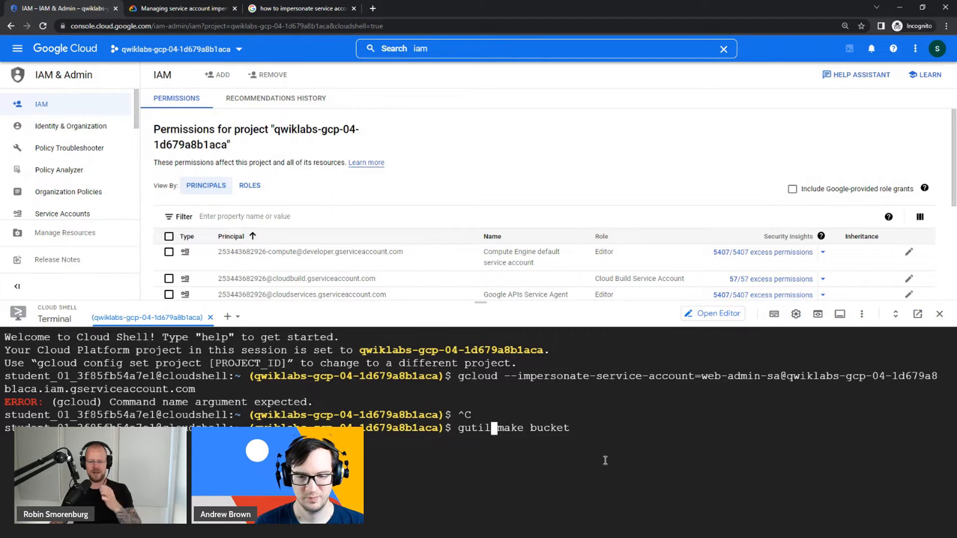
pyautogui.press('Right')
pyautogui.press('Right')
pyautogui.press('Right')
pyautogui.press('Right')
pyautogui.press('Right')
pyautogui.press('Right')
pyautogui.press('Right')
pyautogui.press('Right')
pyautogui.press('Right')
pyautogui.press('Right')
pyautogui.press('Right')
pyautogui.press('Right')
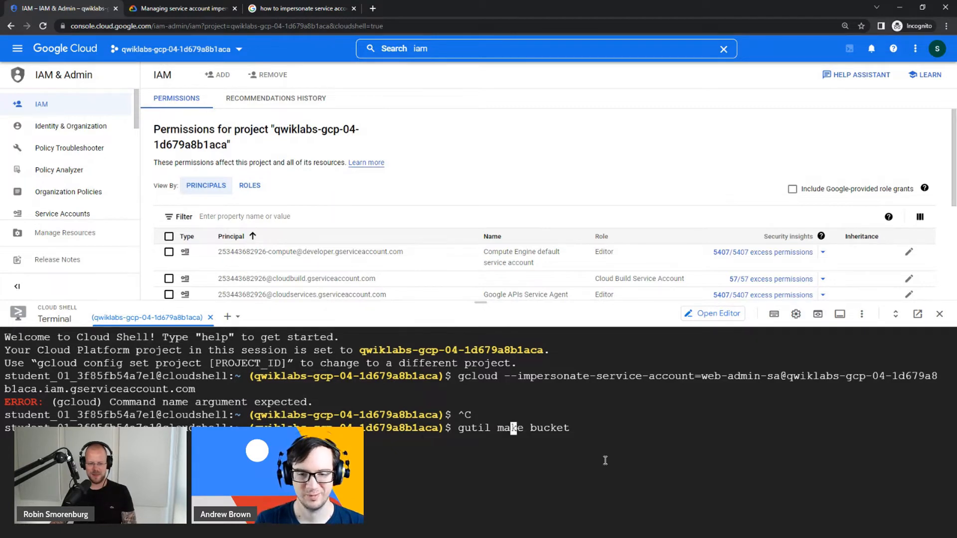
# - Search the web in a new tab for guitil make bucket and open the Cloud Storage mb - Make buckets reference
pyautogui.click(373, 8)
pyautogui.write('guiti')
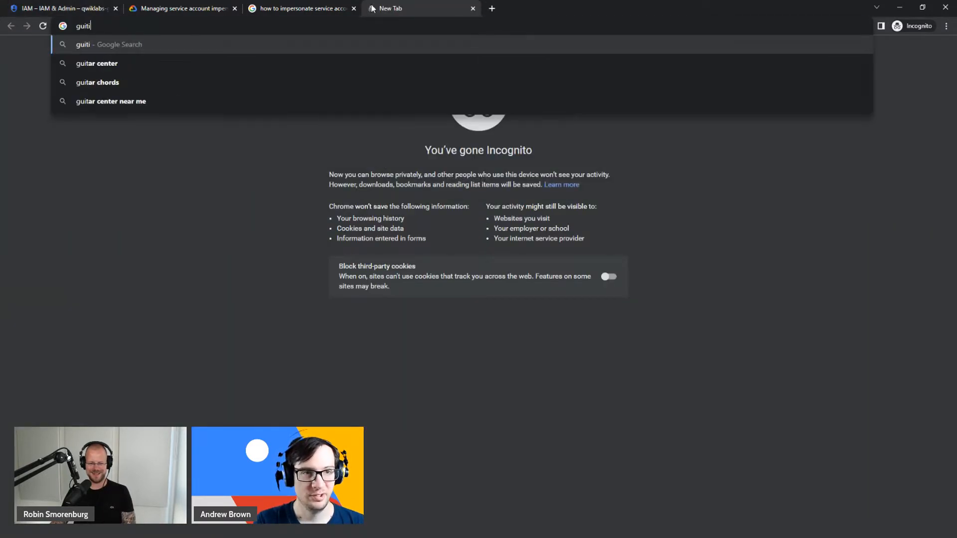
pyautogui.write('l make bucket')
pyautogui.press('Return')
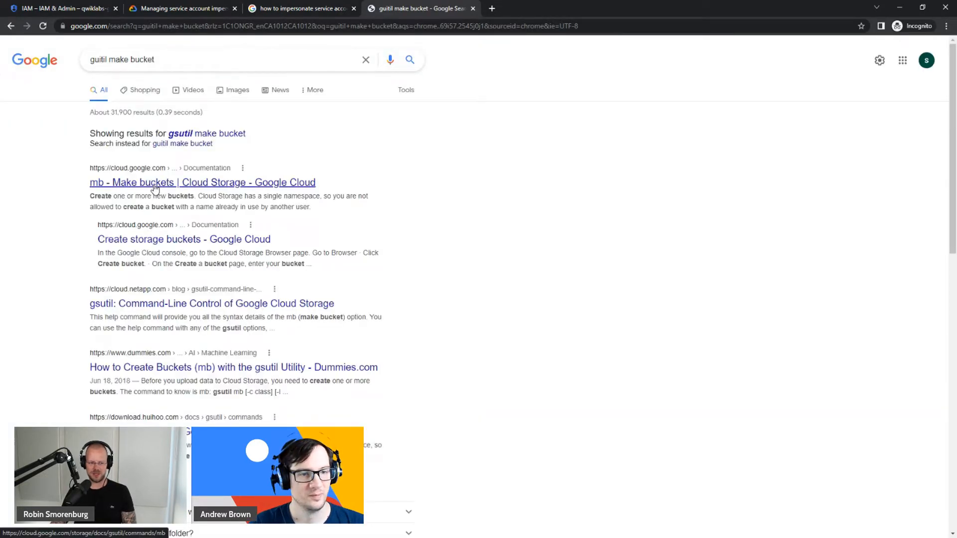
pyautogui.click(308, 193)
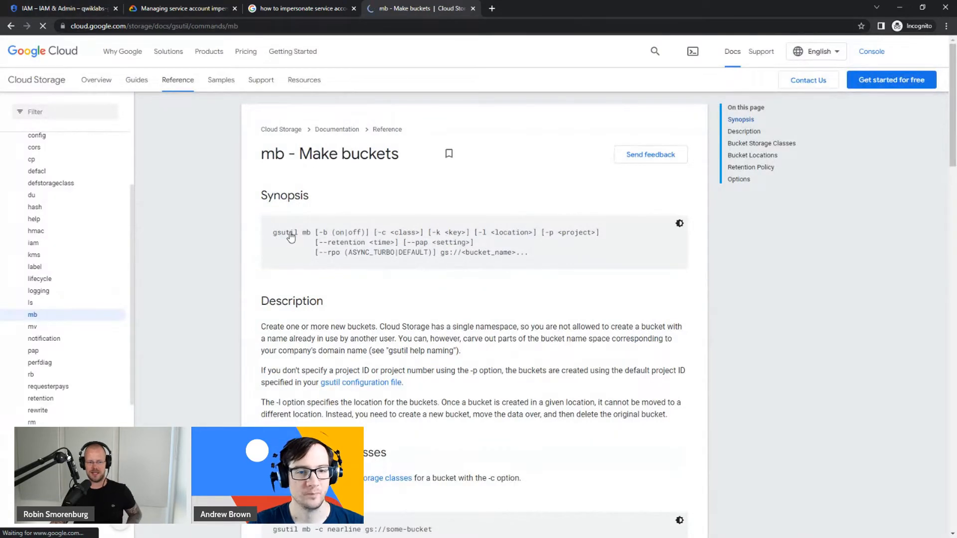
# - Copy gsutil mb from the reference synopsis and put it at the Cloud Shell prompt in place of the drafted command
pyautogui.doubleClick(285, 232)
pyautogui.moveTo(309, 234); pyautogui.dragTo(311, 234)
pyautogui.press('super+c')
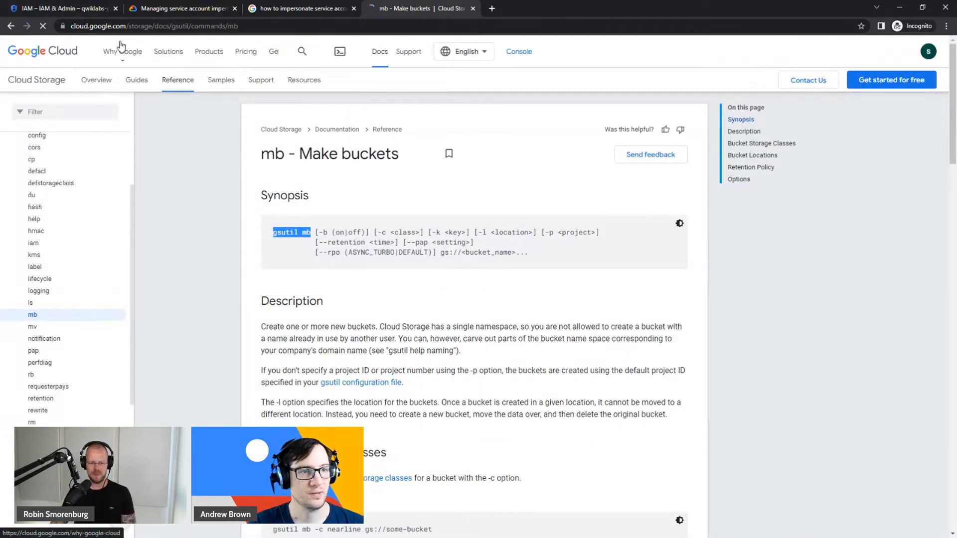
pyautogui.click(90, 9)
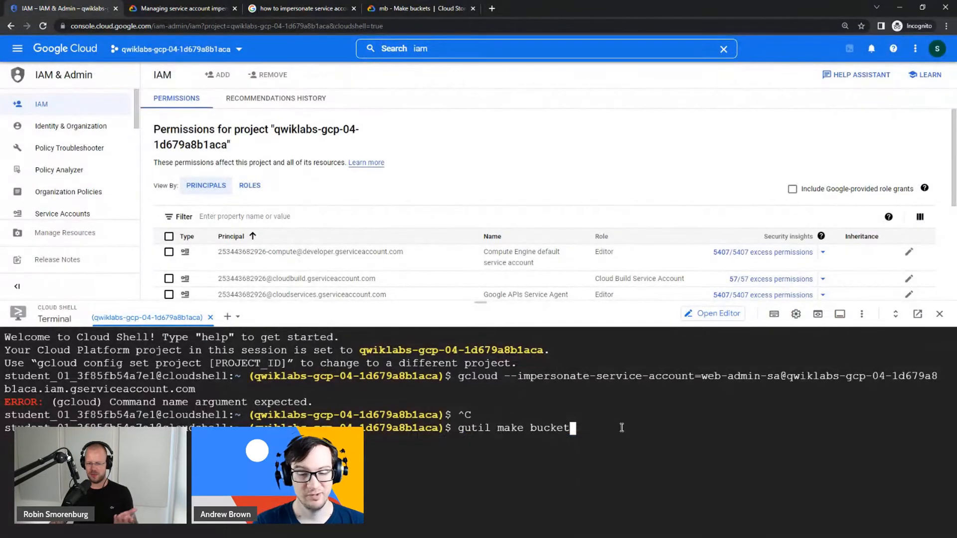
pyautogui.press('BackSpace')
pyautogui.press('BackSpace')
pyautogui.press('BackSpace')
pyautogui.press('BackSpace')
pyautogui.press('BackSpace')
pyautogui.press('BackSpace')
pyautogui.press('BackSpace')
pyautogui.press('BackSpace')
pyautogui.press('BackSpace')
pyautogui.press('BackSpace')
pyautogui.press('BackSpace')
pyautogui.press('BackSpace')
pyautogui.press('BackSpace')
pyautogui.press('BackSpace')
pyautogui.press('BackSpace')
pyautogui.press('BackSpace')
pyautogui.press('BackSpace')
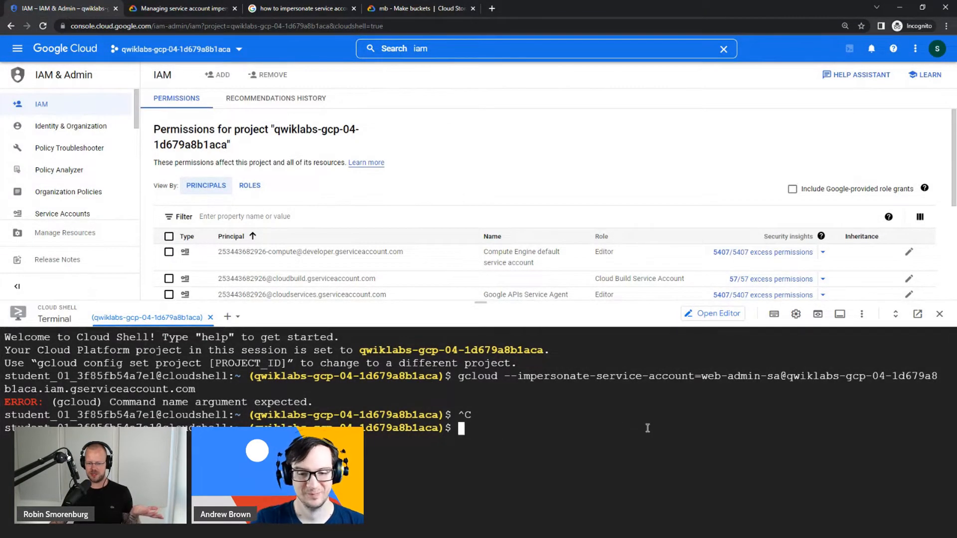
pyautogui.rightClick(656, 428)
pyautogui.click(682, 349)
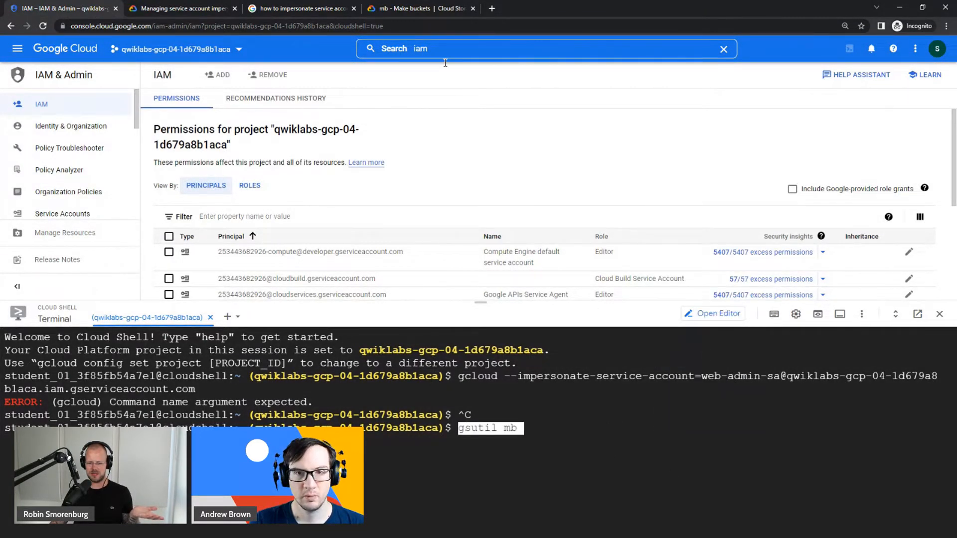
# - Examine the mb reference's synopsis, storage class, location and retention sections and its list of options such as -b, -c and -l
pyautogui.click(396, 13)
pyautogui.moveTo(382, 232); pyautogui.dragTo(324, 319)
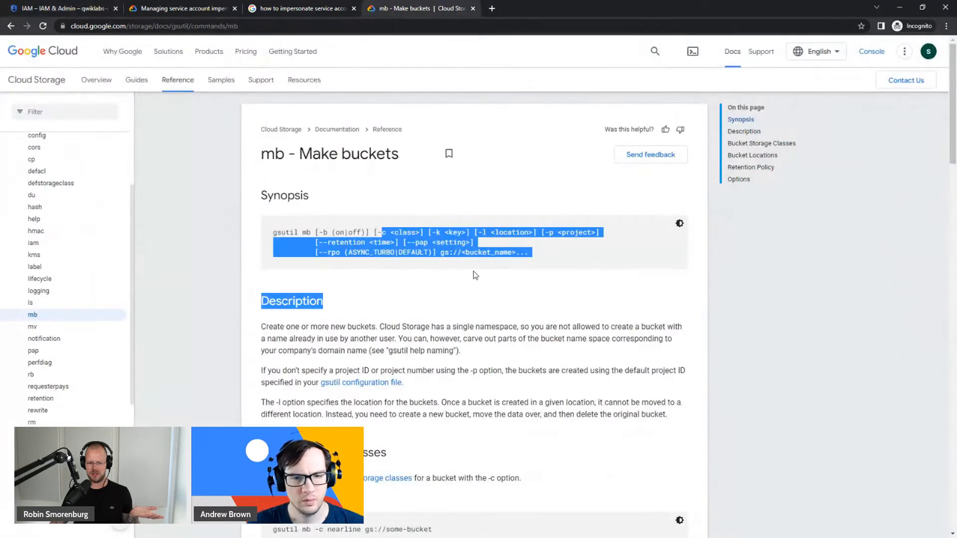
pyautogui.scroll(-10, 325, 319)
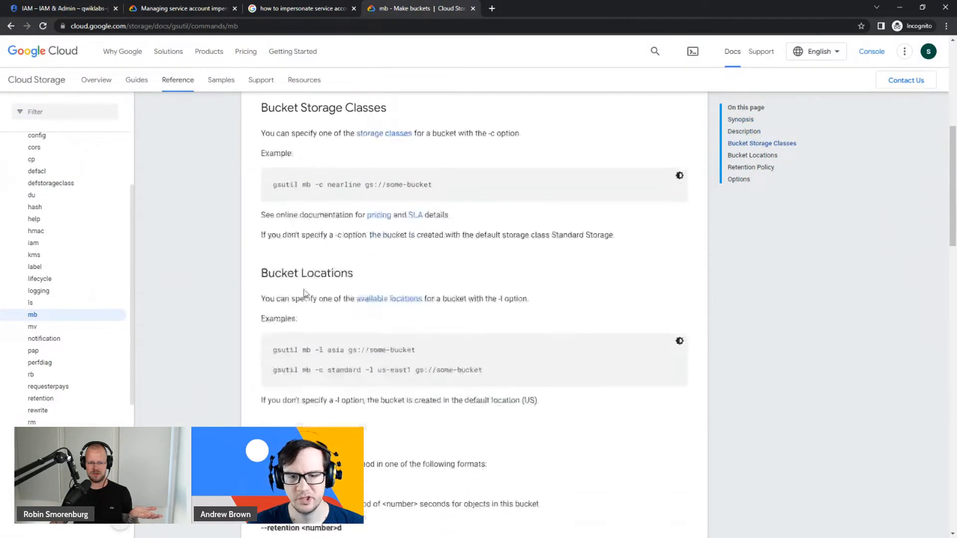
pyautogui.scroll(-3, 304, 289)
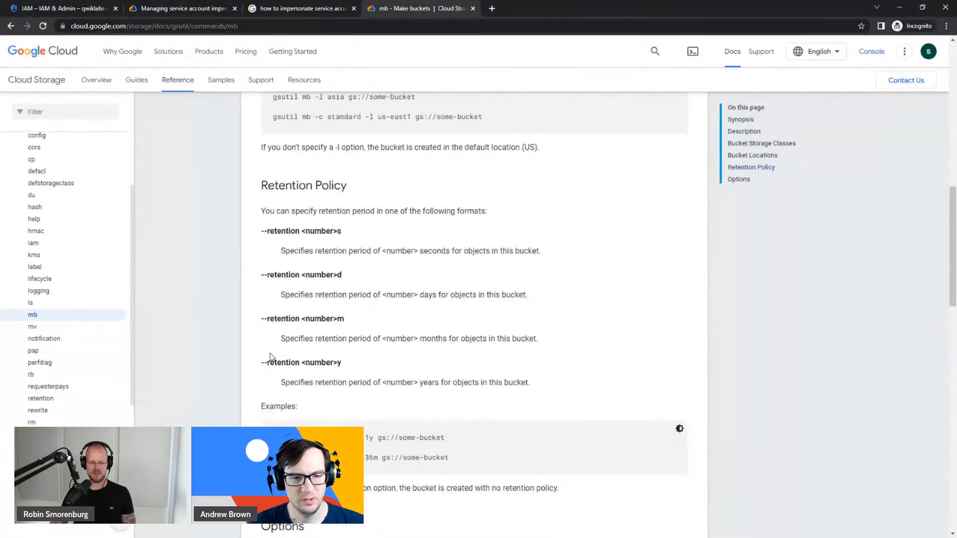
pyautogui.scroll(-3, 232, 305)
pyautogui.scroll(-2, 232, 305)
pyautogui.moveTo(260, 250); pyautogui.dragTo(273, 249)
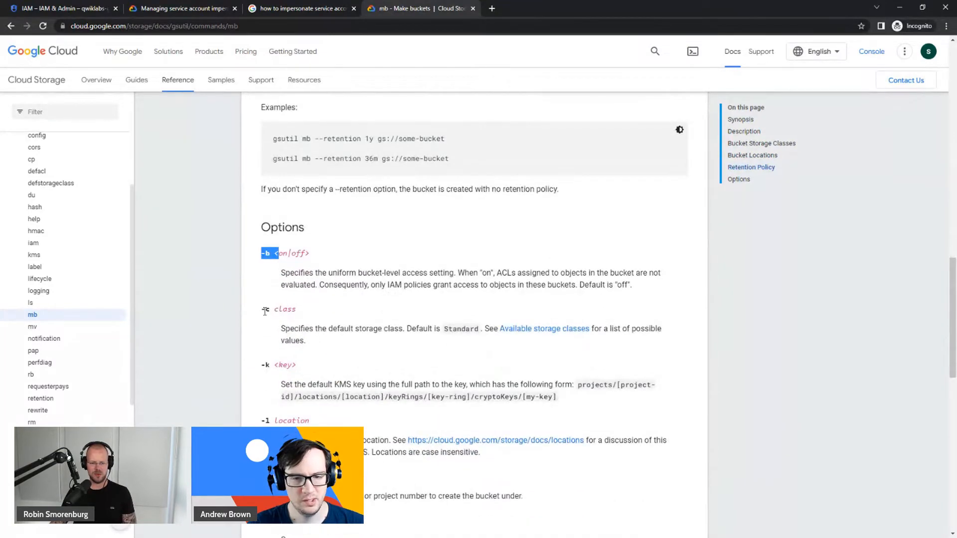
pyautogui.moveTo(264, 309); pyautogui.dragTo(297, 309)
pyautogui.scroll(-1, 279, 282)
pyautogui.scroll(-1, 280, 282)
pyautogui.moveTo(258, 265); pyautogui.dragTo(273, 272)
pyautogui.scroll(-1, 281, 319)
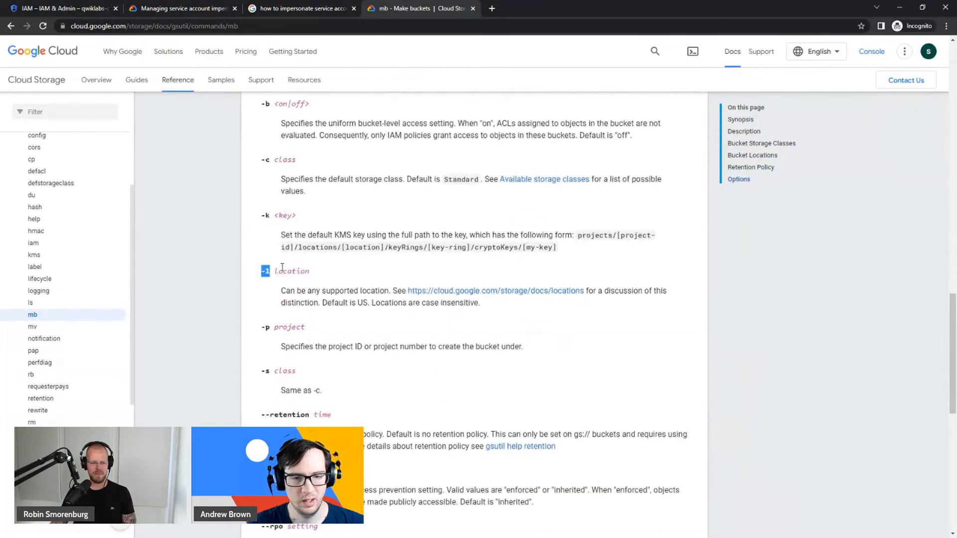
pyautogui.scroll(-2, 259, 314)
pyautogui.scroll(-4, 250, 295)
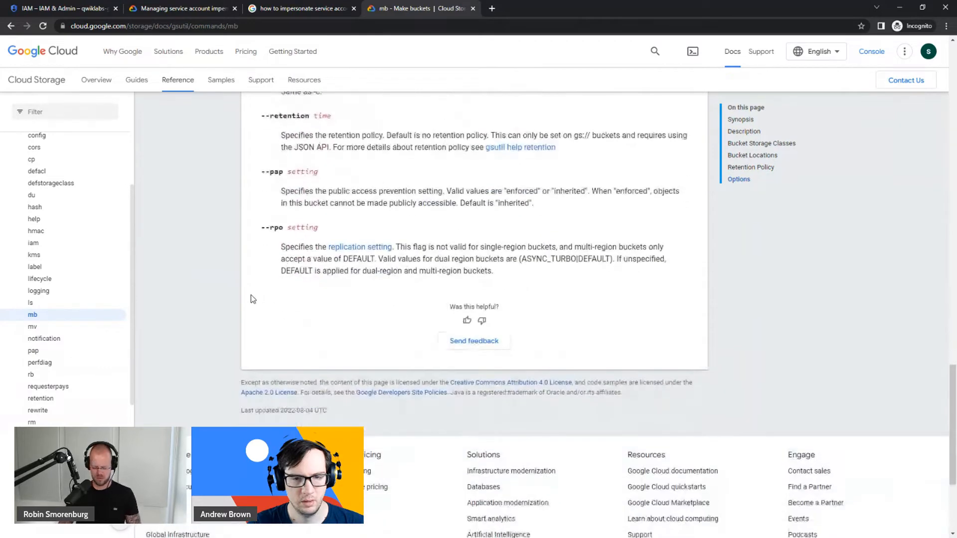
# - Search within the mb reference page for impersona and for service accon
pyautogui.hotkey('ctrl', 'f')
pyautogui.write('impers')
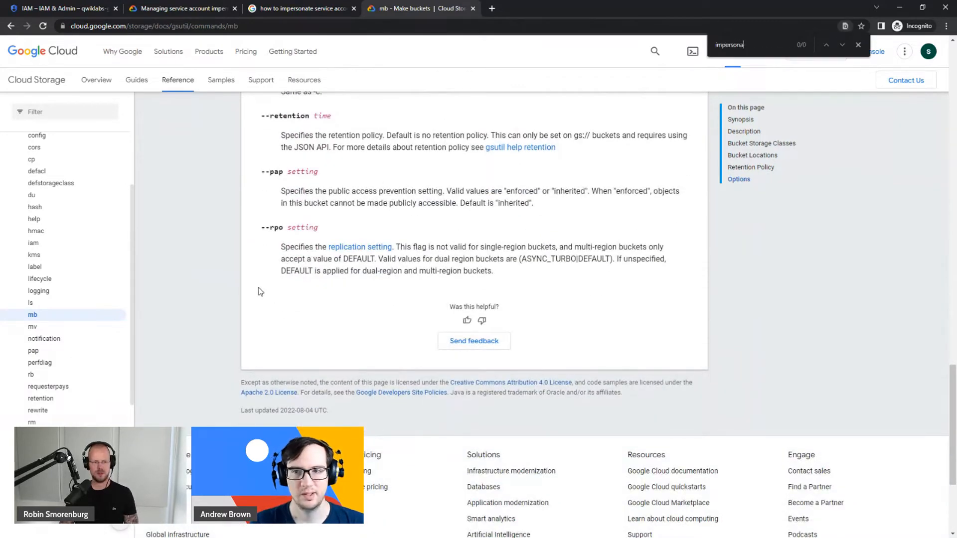
pyautogui.write('ona')
pyautogui.hotkey('ctrl', 'a')
pyautogui.write('servic')
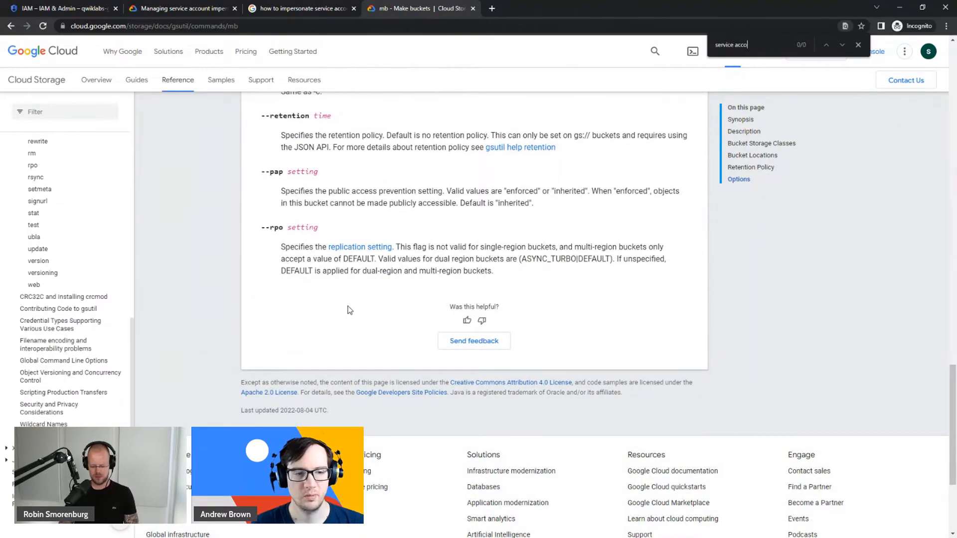
# - Read through the mb synopsis, the list of gsutil commands and the mb options for a way to specify a service account
pyautogui.scroll(20, 348, 309)
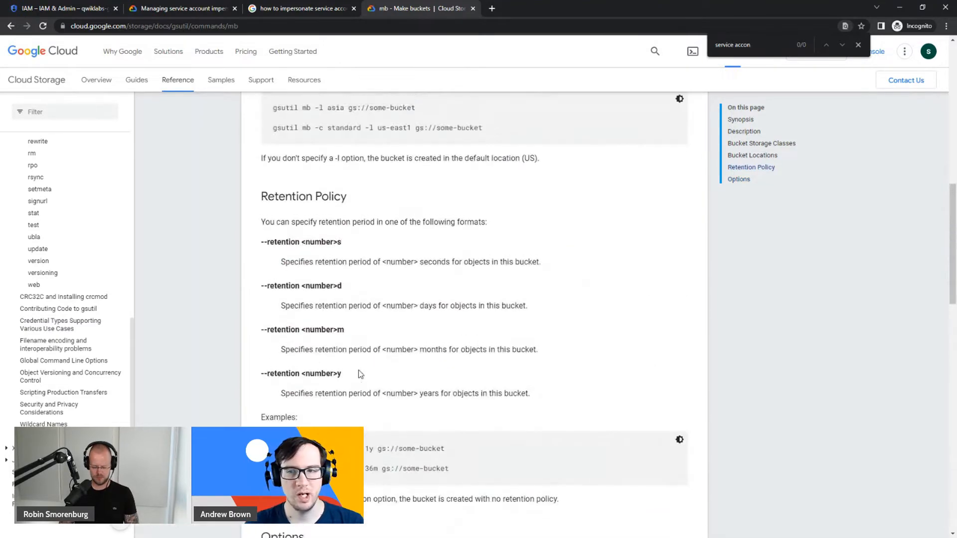
pyautogui.scroll(8, 99, 275)
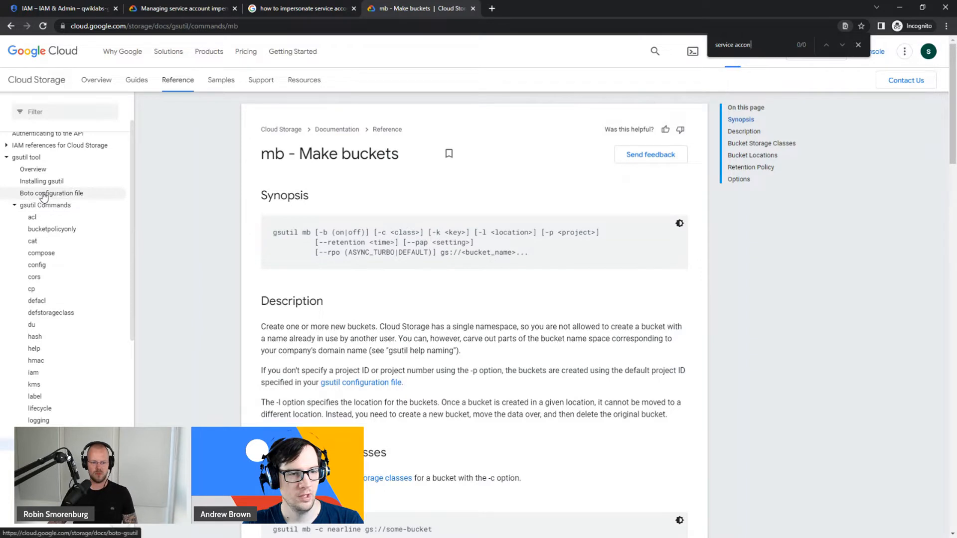
pyautogui.scroll(-1, 258, 269)
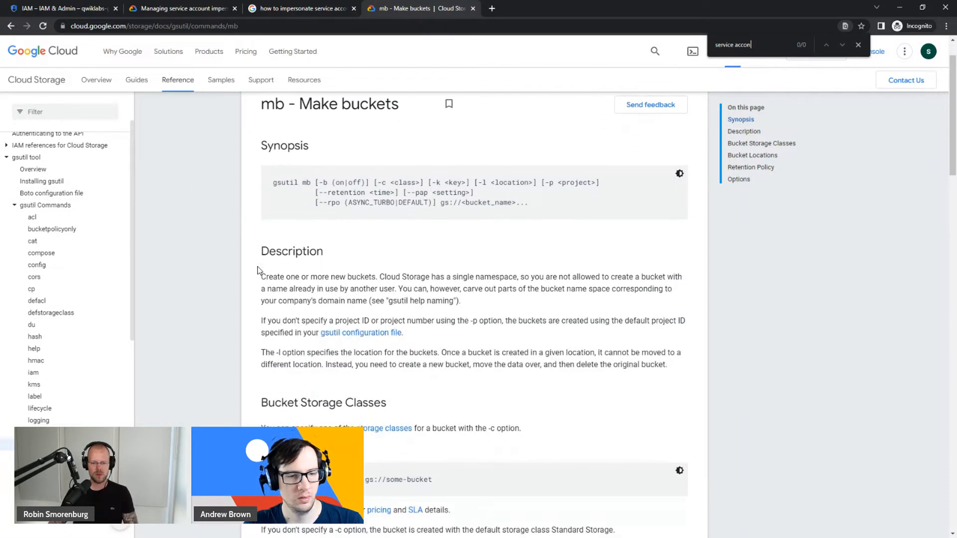
pyautogui.scroll(1, 95, 274)
pyautogui.scroll(-5, 95, 275)
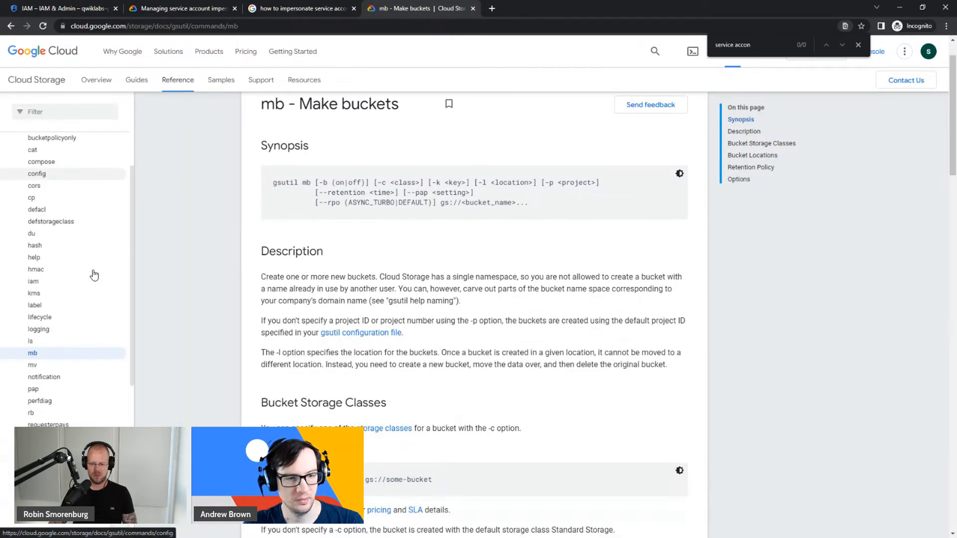
pyautogui.scroll(-3, 93, 273)
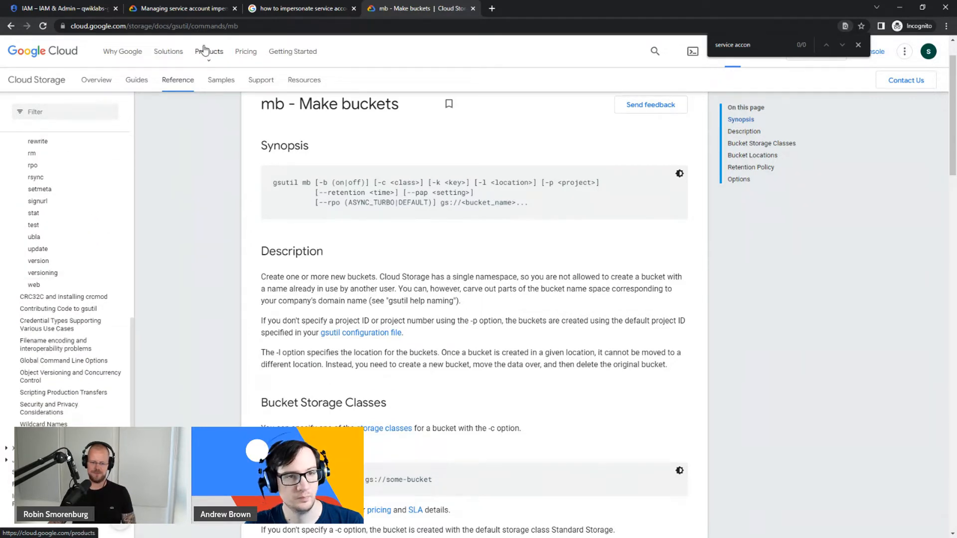
pyautogui.scroll(-8, 299, 190)
pyautogui.scroll(-10, 296, 180)
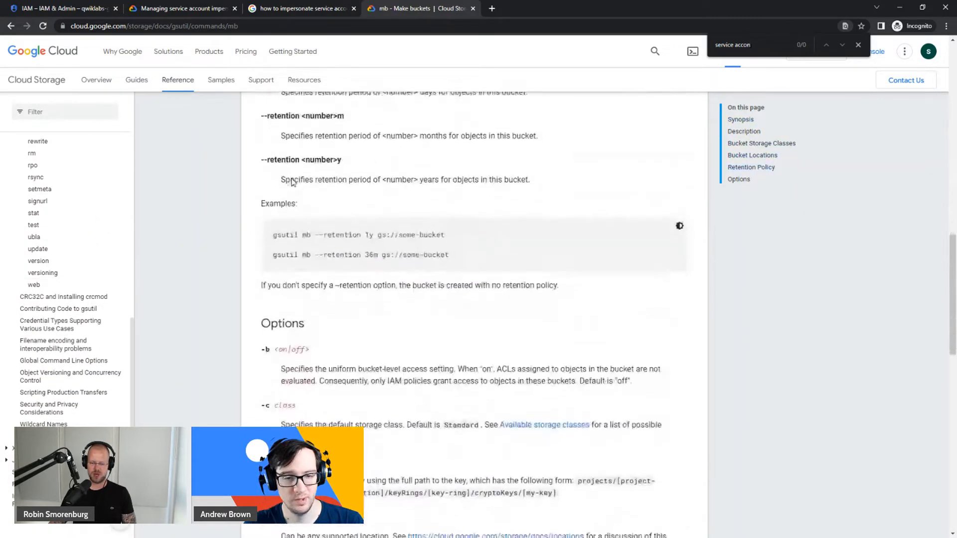
pyautogui.scroll(-2, 274, 267)
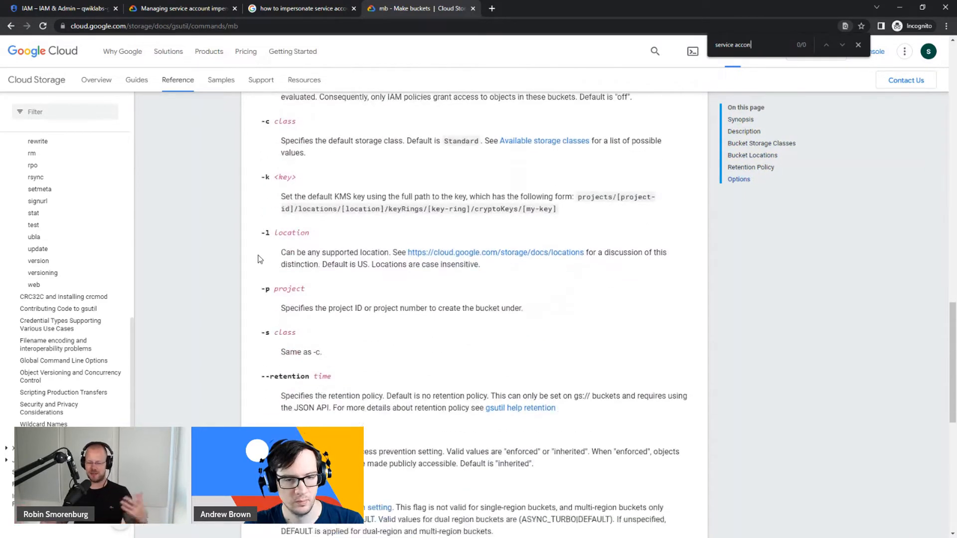
pyautogui.scroll(6, 257, 242)
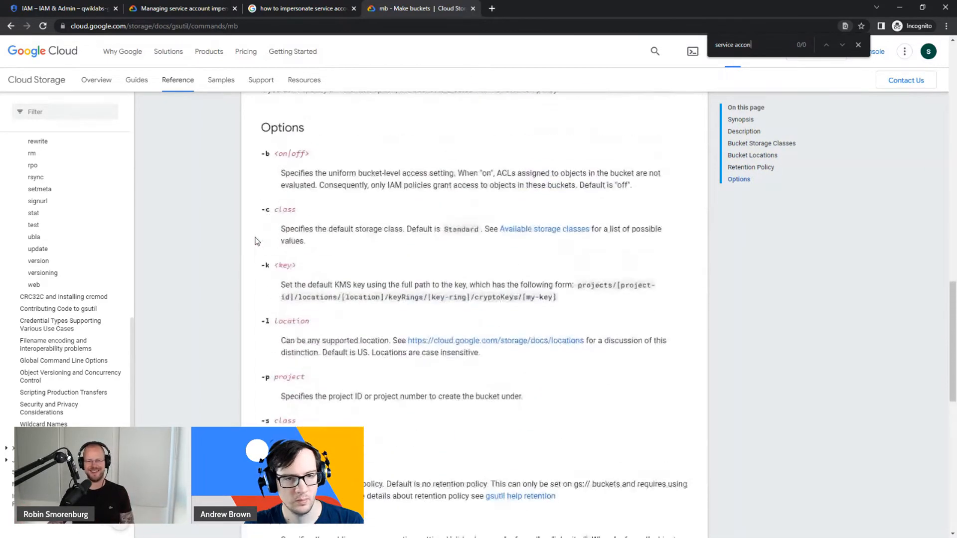
pyautogui.scroll(-7, 257, 239)
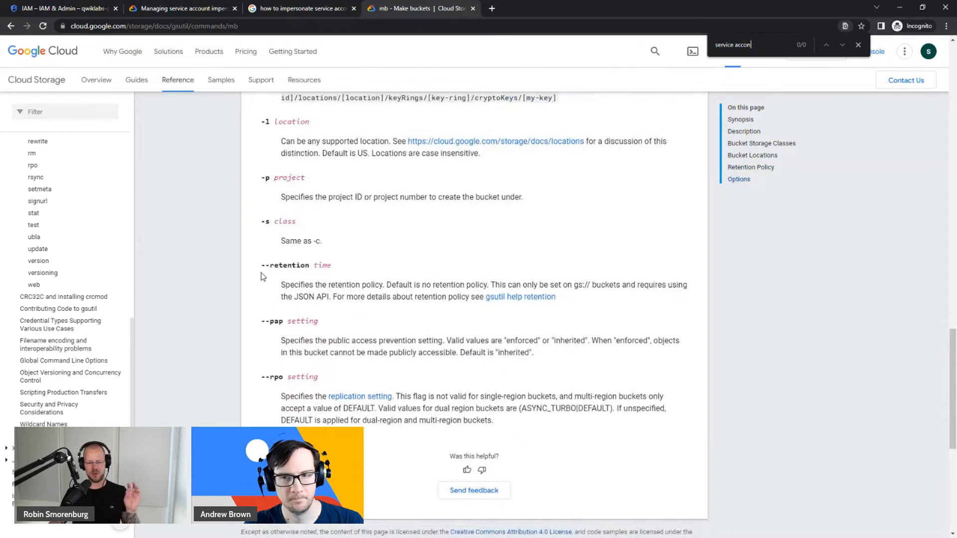
# - Run gsutil mb -i with the web admin service account's address copied from the earlier gcloud command, and authorize Cloud Shell's API request
pyautogui.scroll(6, 254, 238)
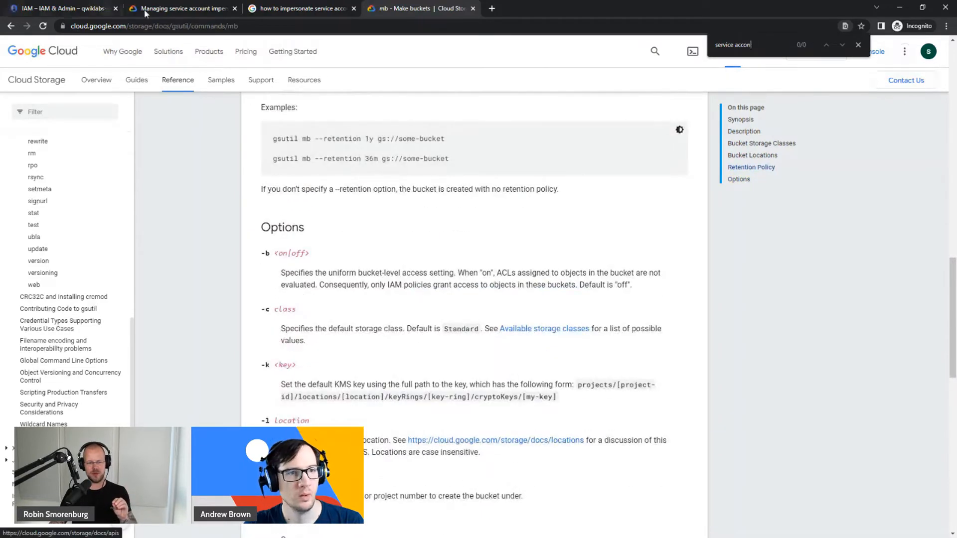
pyautogui.click(55, 9)
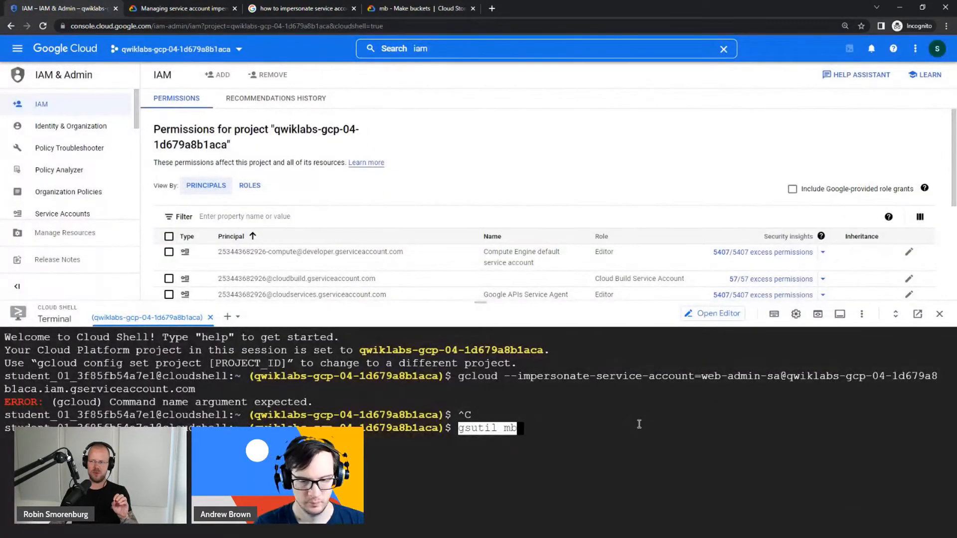
pyautogui.click(640, 429)
pyautogui.write('-i')
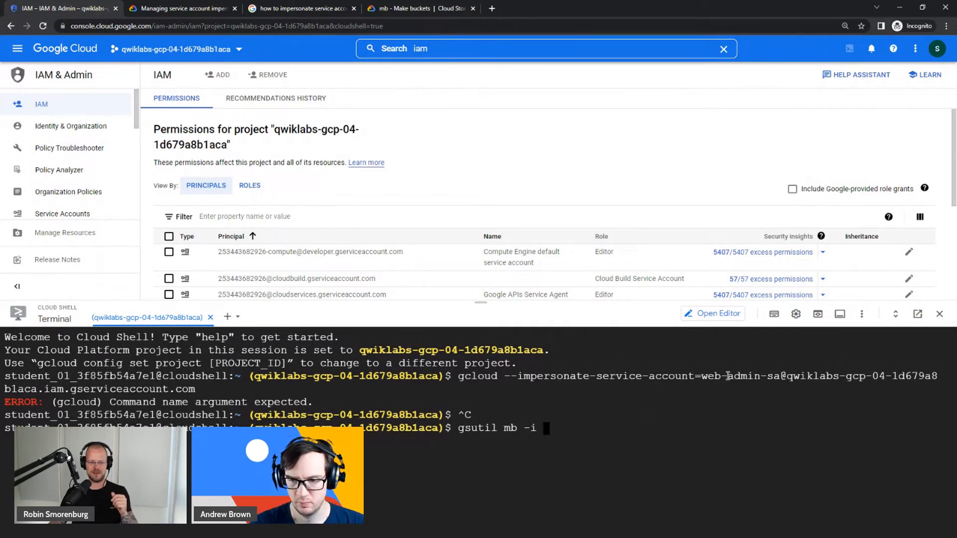
pyautogui.moveTo(701, 376); pyautogui.dragTo(190, 388)
pyautogui.rightClick(195, 389)
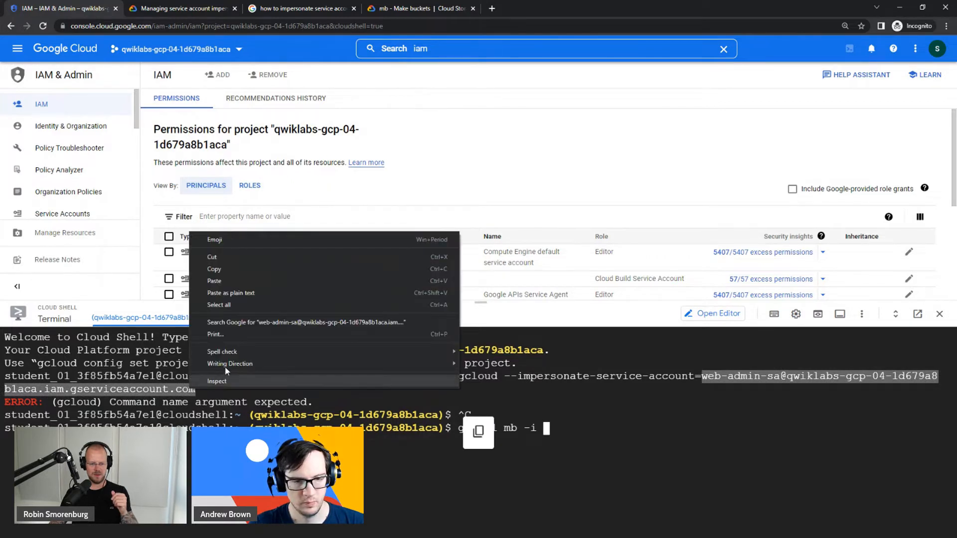
pyautogui.click(234, 258)
pyautogui.rightClick(577, 418)
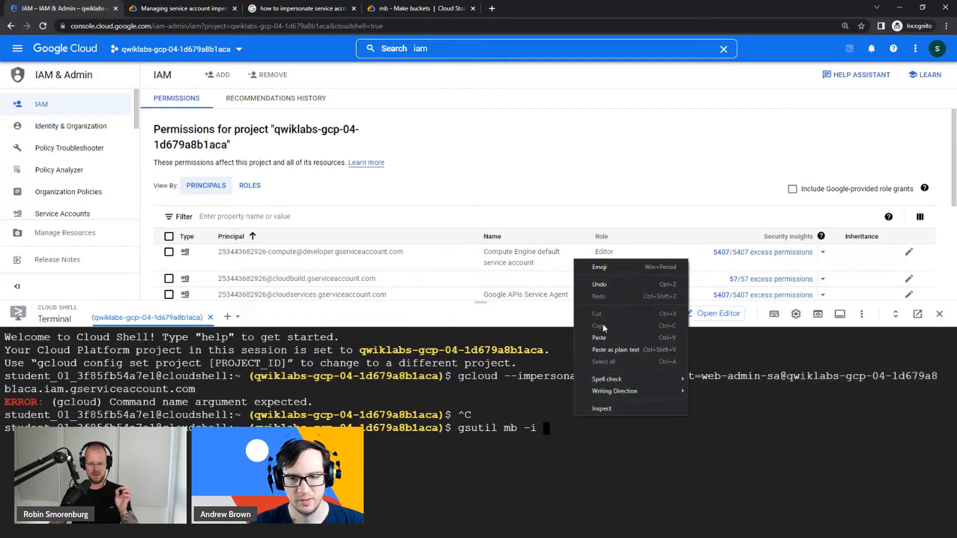
pyautogui.click(603, 337)
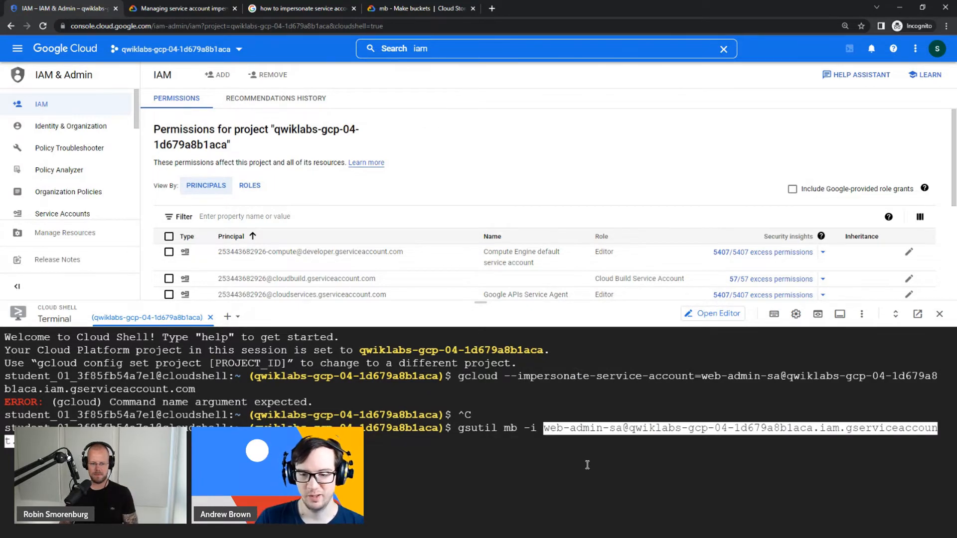
pyautogui.press('Return')
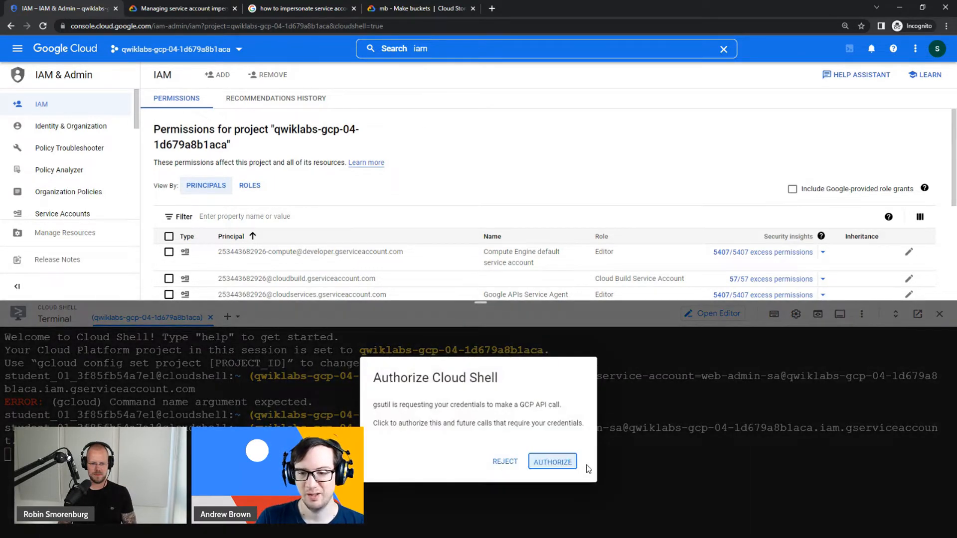
pyautogui.click(552, 461)
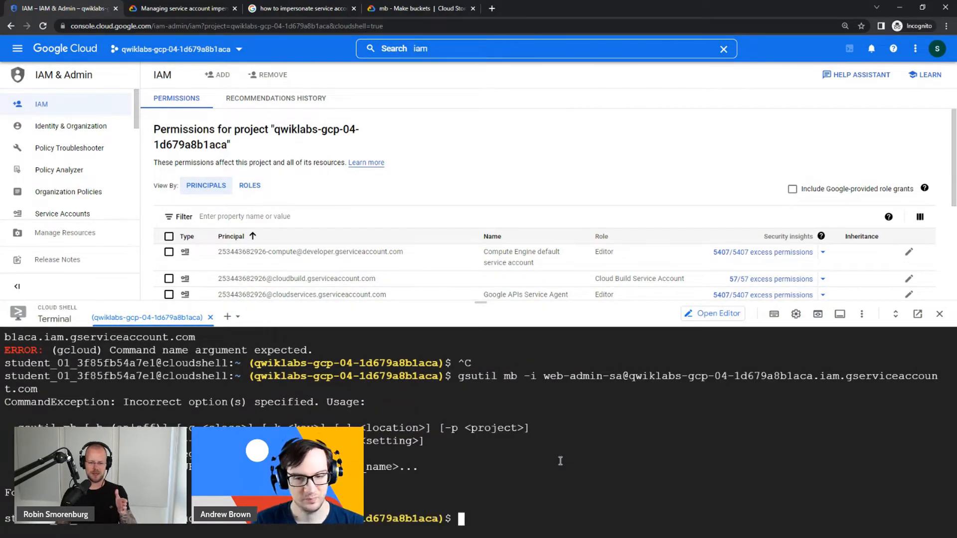
# - Recall the last gsutil command and remove mb so that -i and the service account's address directly follow gsutil
pyautogui.press('Up')
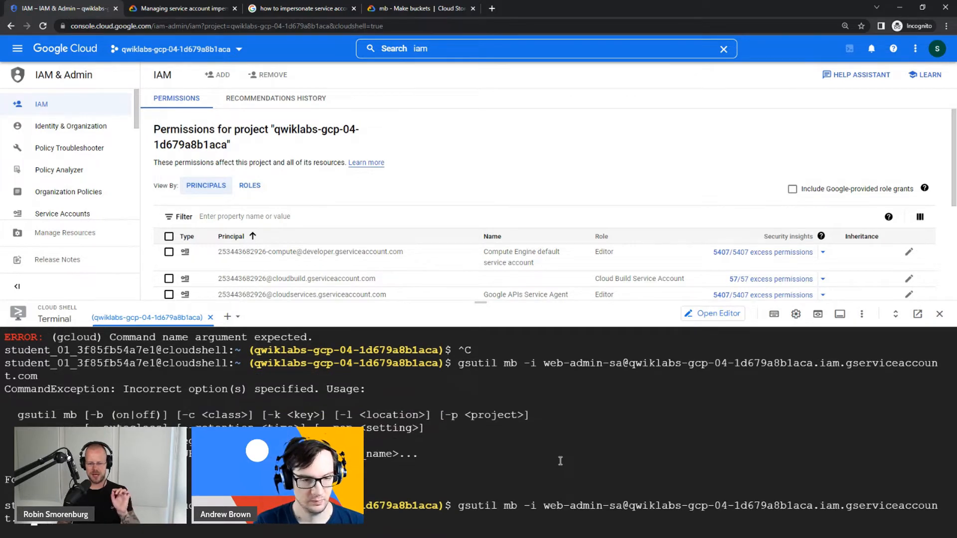
pyautogui.press('Left')
pyautogui.press('Left')
pyautogui.press('Left')
pyautogui.press('Left')
pyautogui.press('Left')
pyautogui.press('Left')
pyautogui.press('Left')
pyautogui.press('Left')
pyautogui.press('Left')
pyautogui.press('Left')
pyautogui.press('Left')
pyautogui.press('Left')
pyautogui.press('Left')
pyautogui.press('Left')
pyautogui.press('Left')
pyautogui.press('Left')
pyautogui.press('Left')
pyautogui.press('Left')
pyautogui.press('Left')
pyautogui.press('Left')
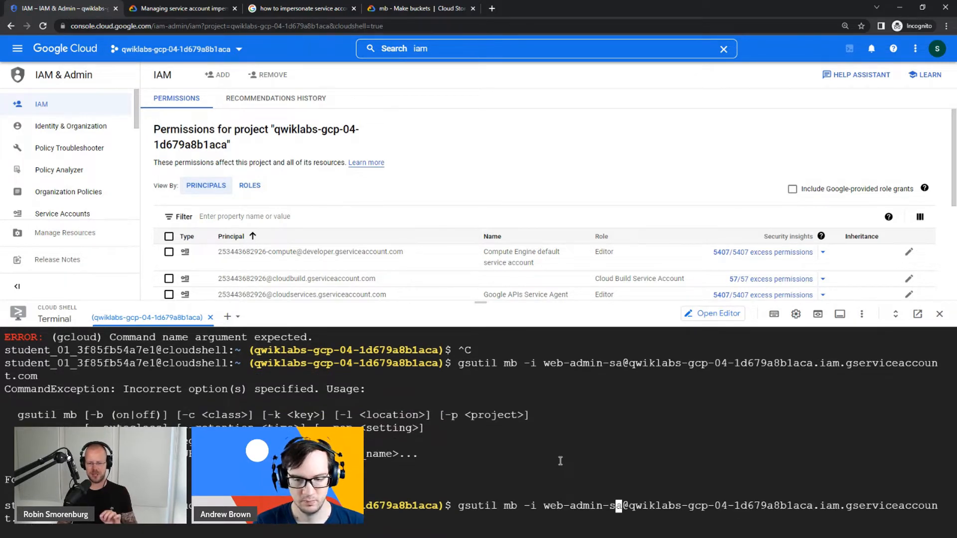
pyautogui.hotkey('ctrl', 'r')
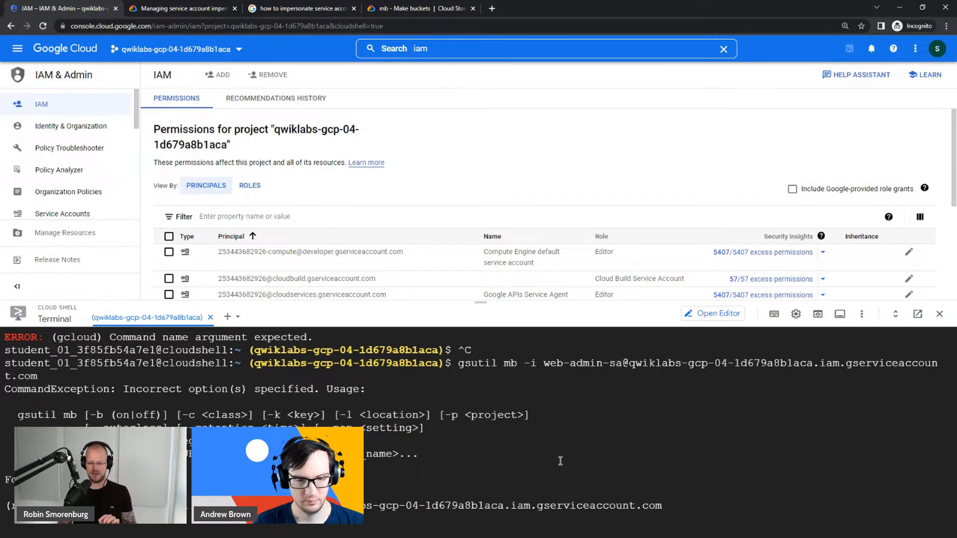
pyautogui.press('Escape')
pyautogui.press('Right')
pyautogui.press('Right')
pyautogui.press('Right')
pyautogui.press('Right')
pyautogui.press('Right')
pyautogui.press('Right')
pyautogui.press('Right')
pyautogui.press('Right')
pyautogui.press('Right')
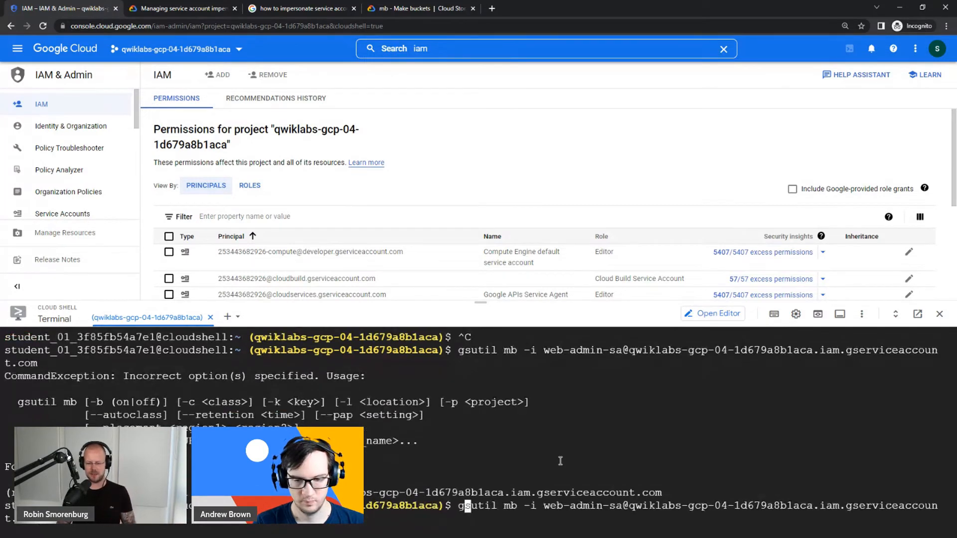
pyautogui.press('BackSpace')
pyautogui.press('BackSpace')
pyautogui.press('BackSpace')
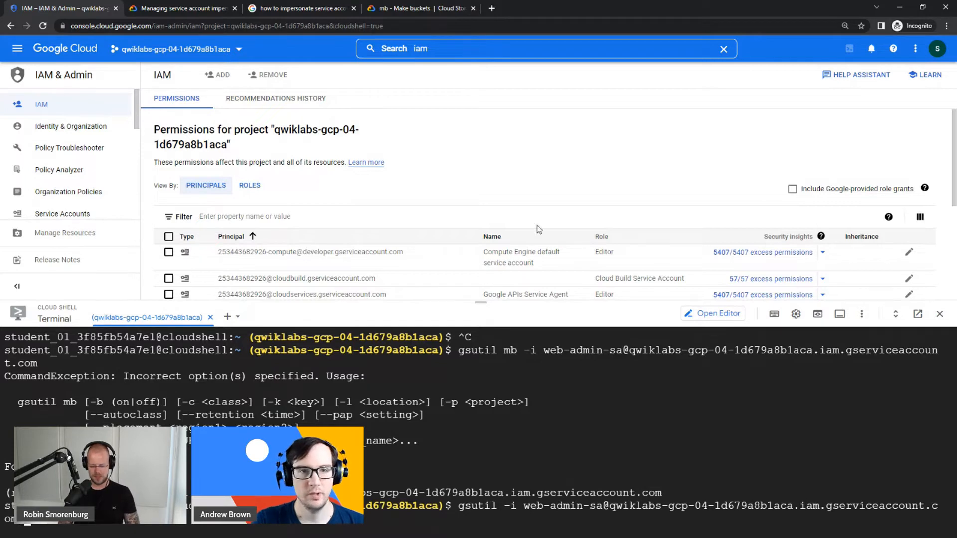
# - Check the retention examples in the mb reference for how the gs:// bucket argument is written
pyautogui.click(189, 8)
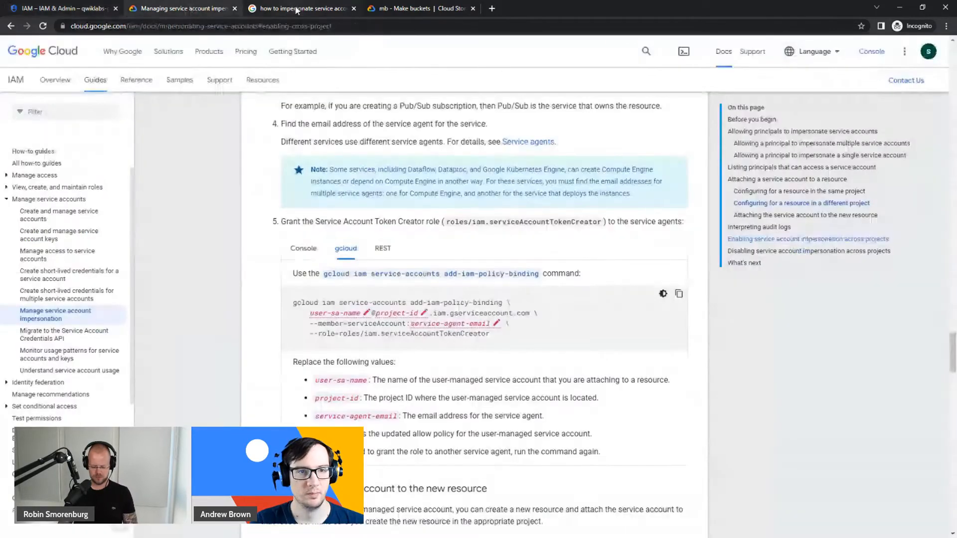
pyautogui.click(299, 9)
pyautogui.click(393, 10)
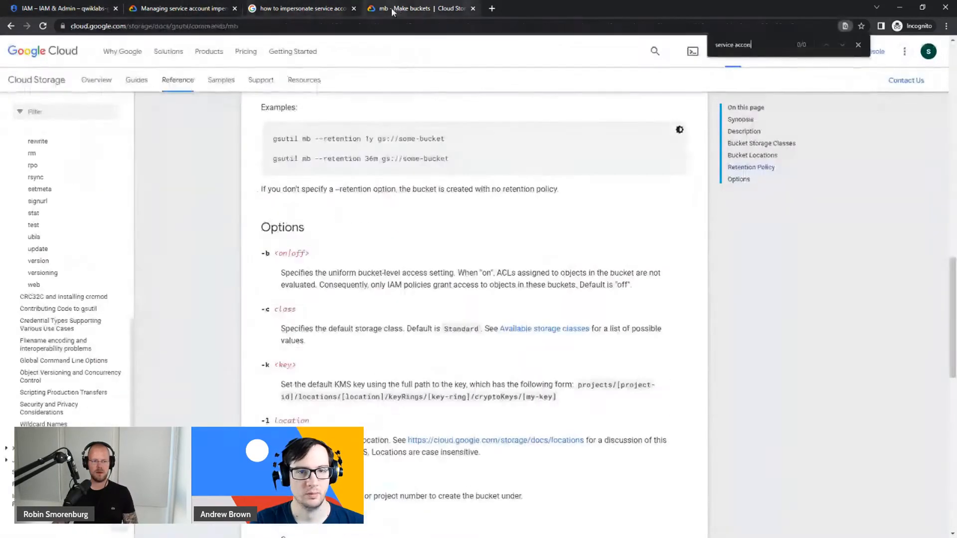
pyautogui.moveTo(368, 137); pyautogui.dragTo(450, 141)
pyautogui.click(338, 125)
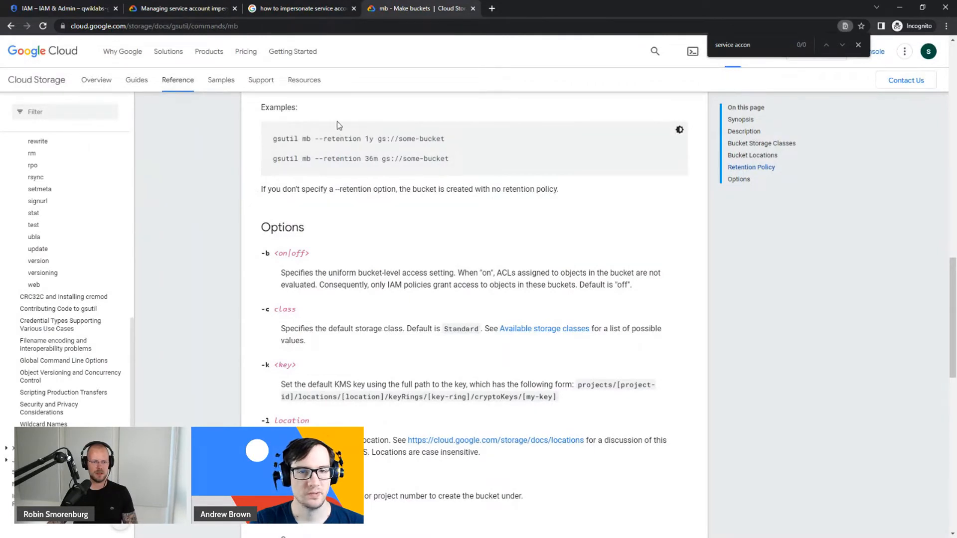
pyautogui.moveTo(383, 140); pyautogui.dragTo(392, 140)
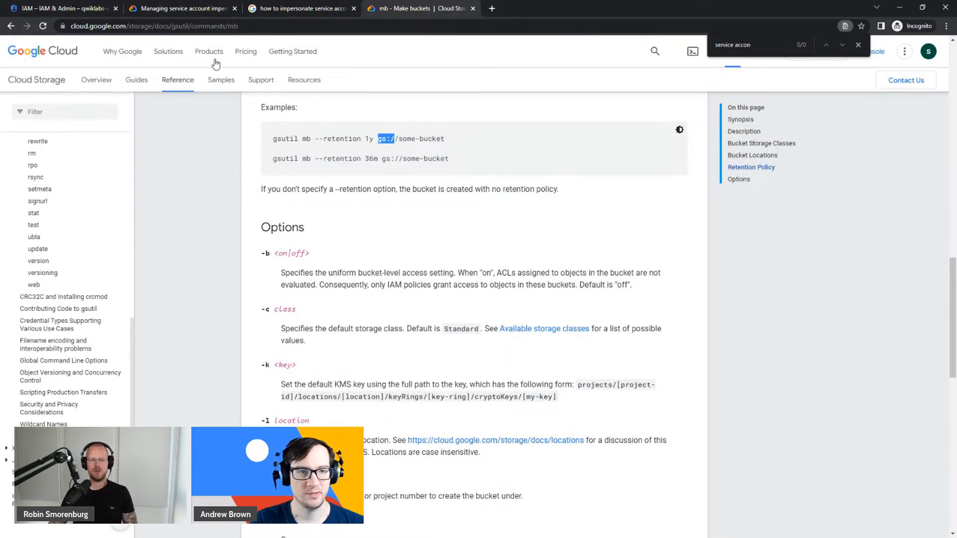
pyautogui.click(426, 153)
pyautogui.click(87, 9)
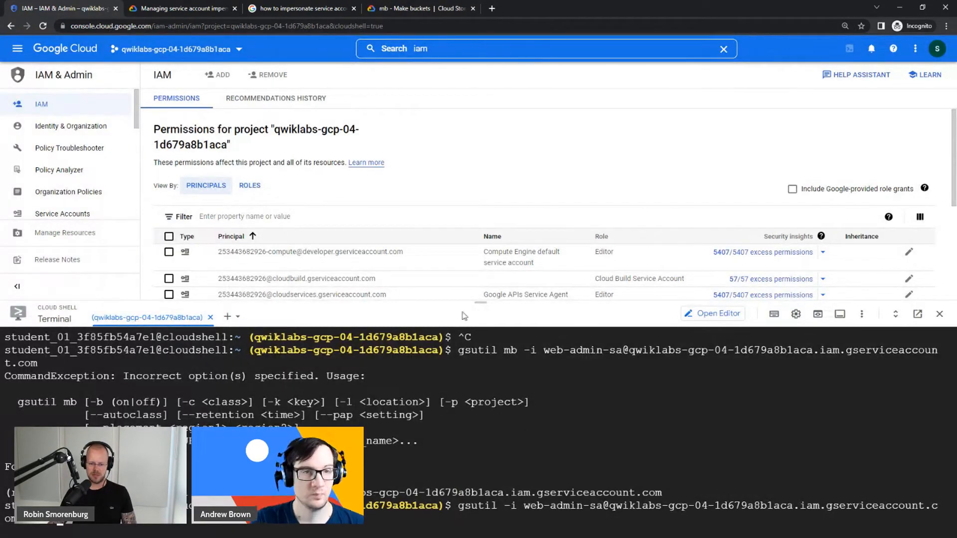
# - Append the bucket name gs://qwiklabs-gcp-04-1d679a8b1aca-startup from the lab's first challenge task to the drafted gsutil -i command and run it
pyautogui.click(199, 9)
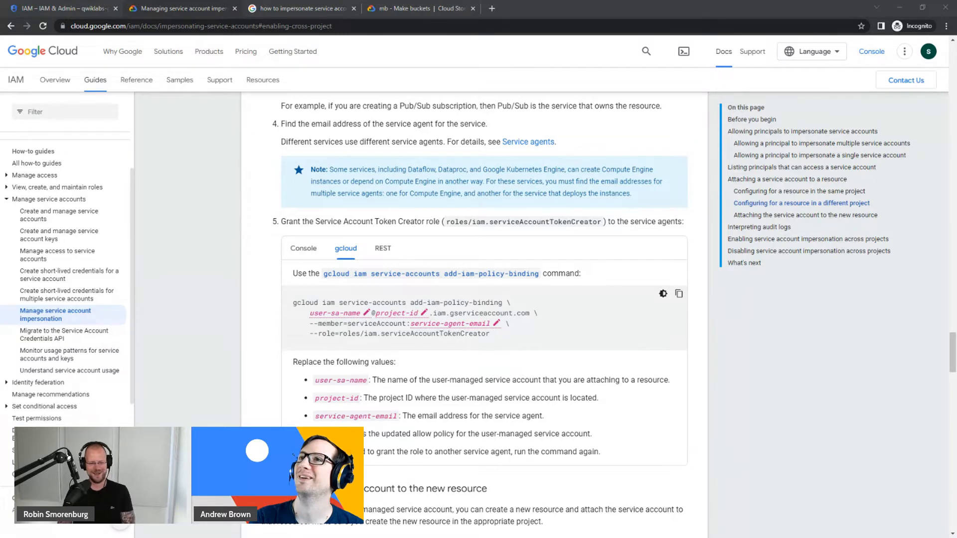
pyautogui.hotkey('alt', 'Tab')
pyautogui.scroll(-2, 716, 306)
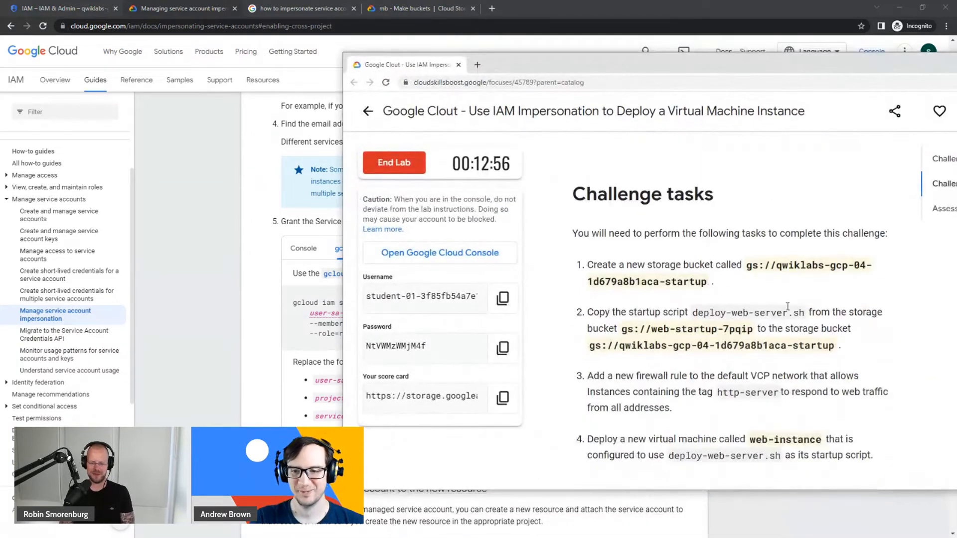
pyautogui.click(748, 276)
pyautogui.press('super+c')
pyautogui.rightClick(698, 284)
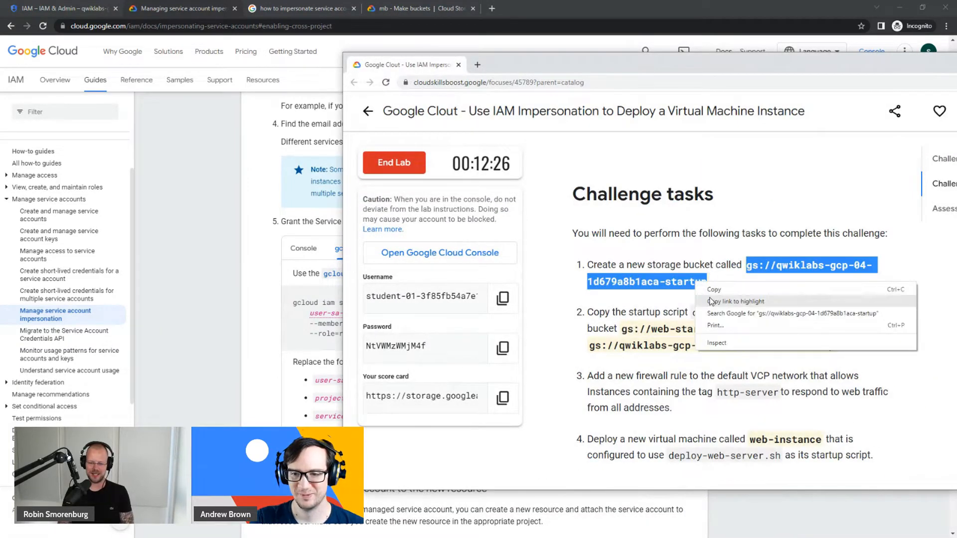
pyautogui.click(718, 294)
pyautogui.hotkey('alt', 'Tab')
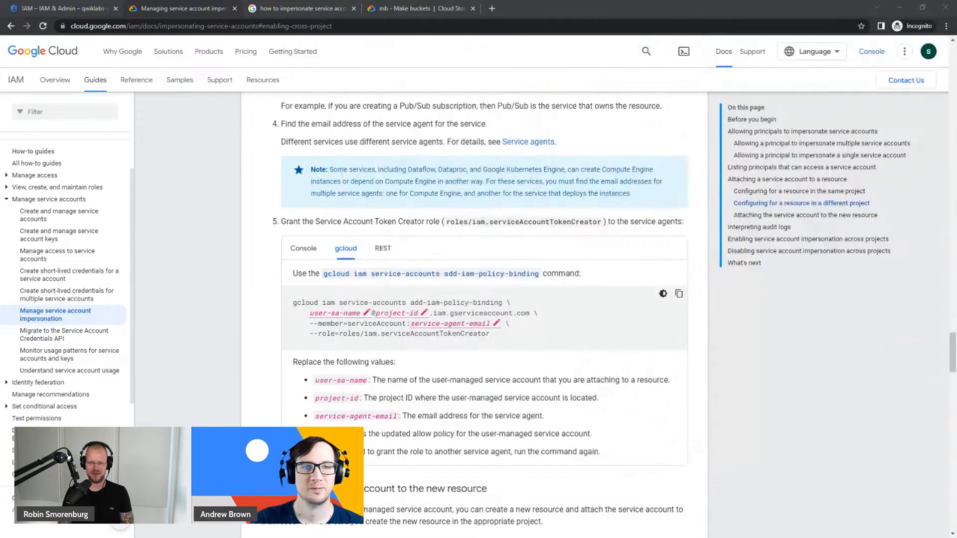
pyautogui.click(99, 13)
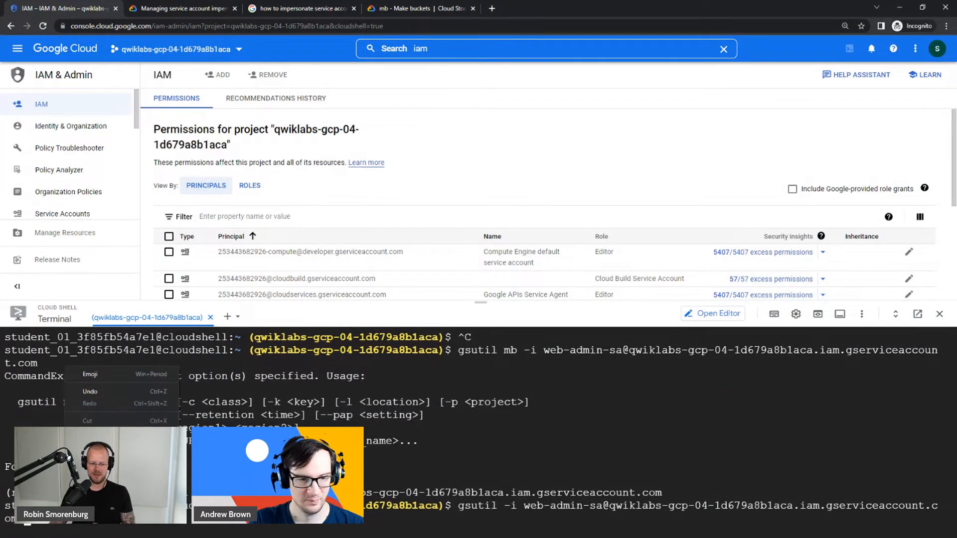
pyautogui.press('Return')
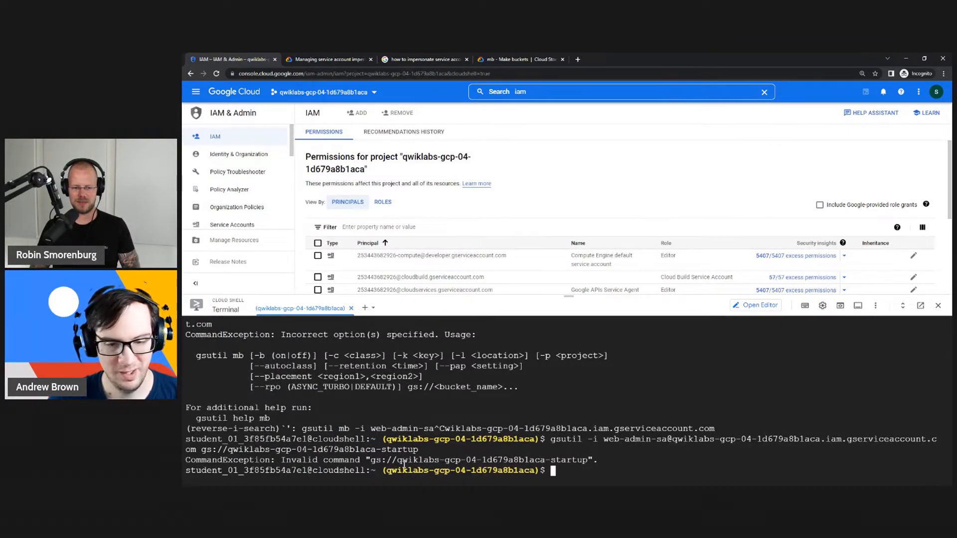
pyautogui.press('Up')
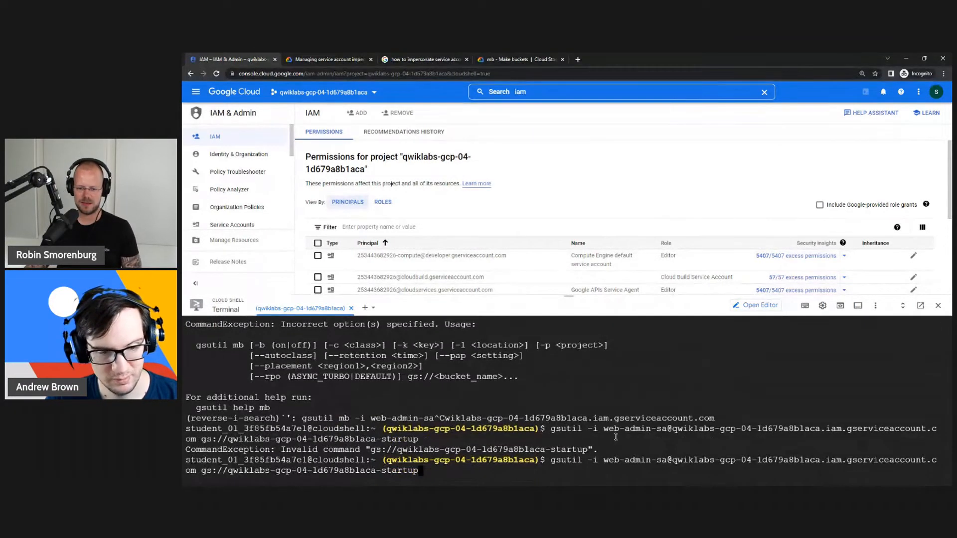
pyautogui.press('Left')
pyautogui.press('Left')
pyautogui.press('Left')
pyautogui.press('Left')
pyautogui.press('Left')
pyautogui.press('Left')
pyautogui.press('Left')
pyautogui.press('Left')
pyautogui.press('Left')
pyautogui.press('Left')
pyautogui.press('Left')
pyautogui.press('Left')
pyautogui.press('Left')
pyautogui.press('Left')
pyautogui.press('Left')
pyautogui.press('Left')
pyautogui.press('Left')
pyautogui.press('Left')
pyautogui.press('Left')
pyautogui.press('Left')
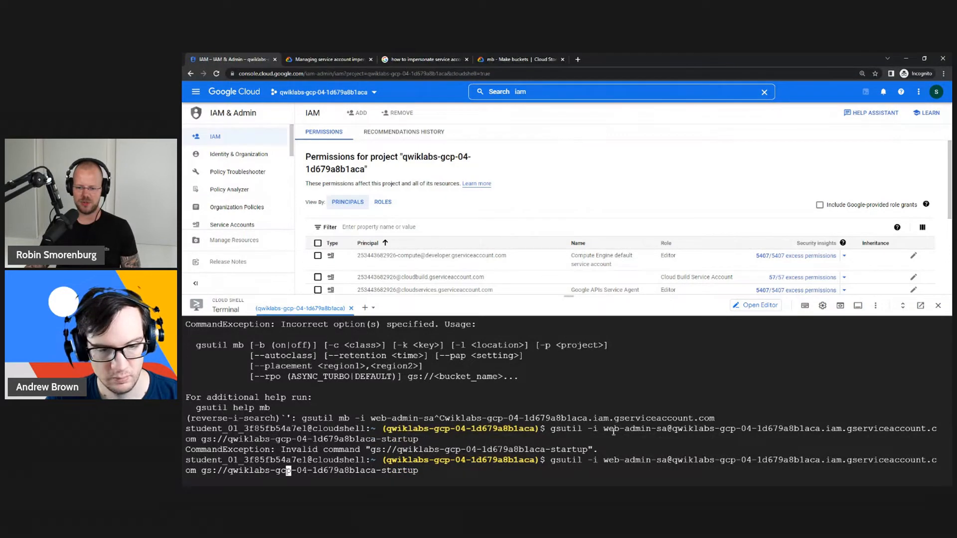
pyautogui.press('Left')
pyautogui.press('Left')
pyautogui.press('Left')
pyautogui.press('Left')
pyautogui.press('Left')
pyautogui.press('Left')
pyautogui.press('Left')
pyautogui.press('Left')
pyautogui.press('Left')
pyautogui.press('Left')
pyautogui.press('Left')
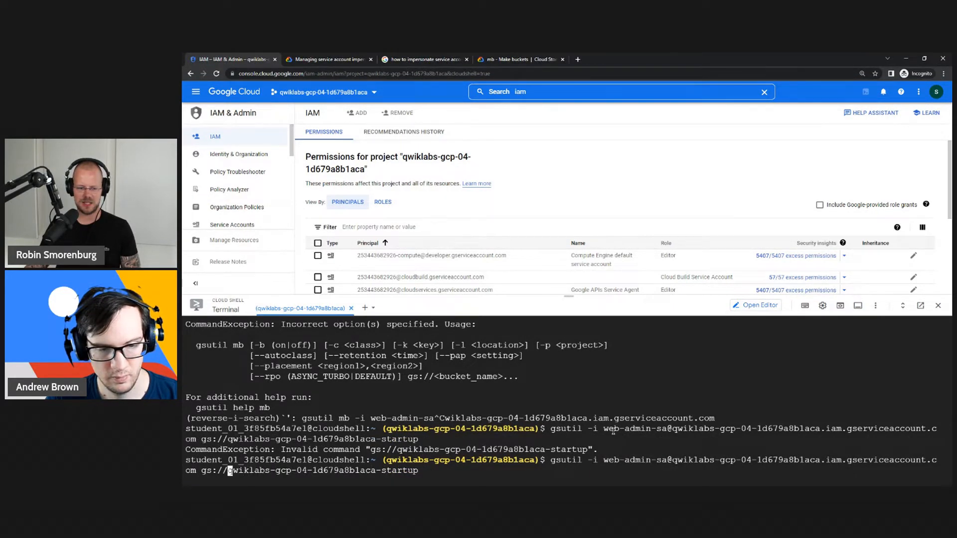
pyautogui.press('BackSpace')
pyautogui.press('BackSpace')
pyautogui.press('BackSpace')
pyautogui.press('BackSpace')
pyautogui.press('BackSpace')
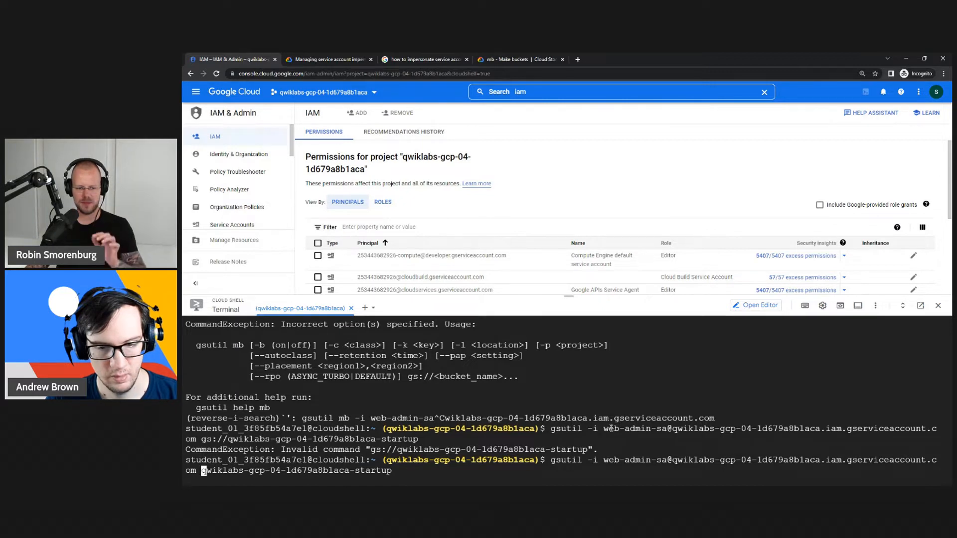
# - Try the earlier gsutil mb -i service account command with mb gs://qwiklabs-gcp-04-1d679a8b1aca-startup added at its end
pyautogui.press('Up')
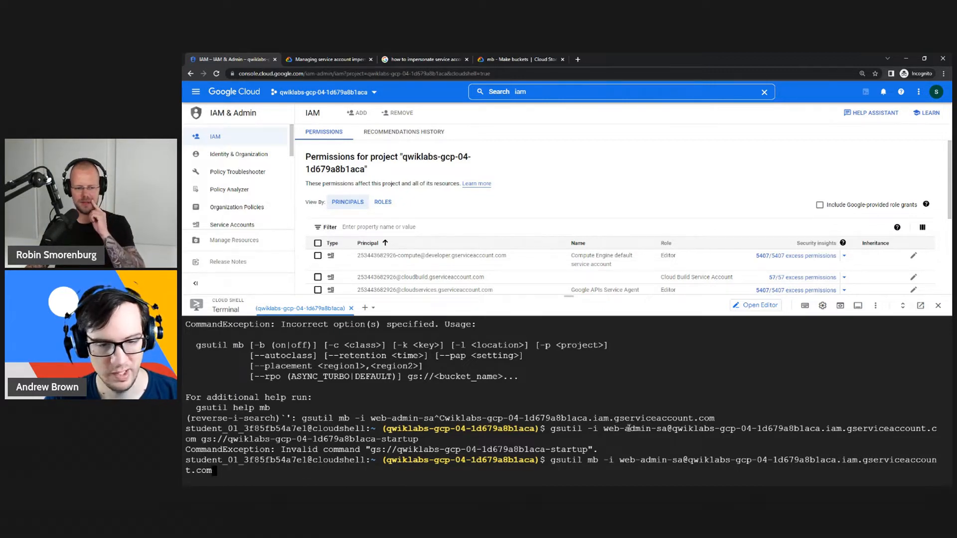
pyautogui.write('mb')
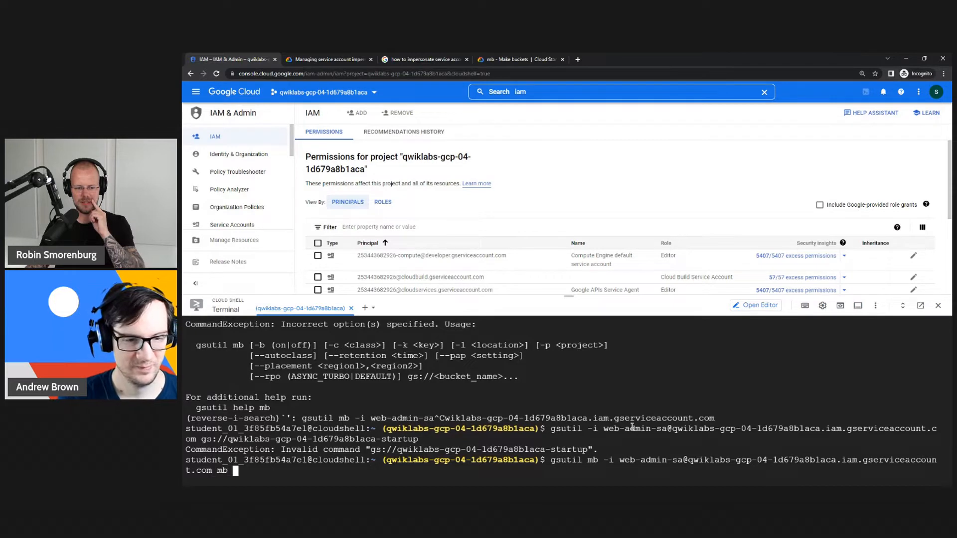
pyautogui.rightClick(367, 471)
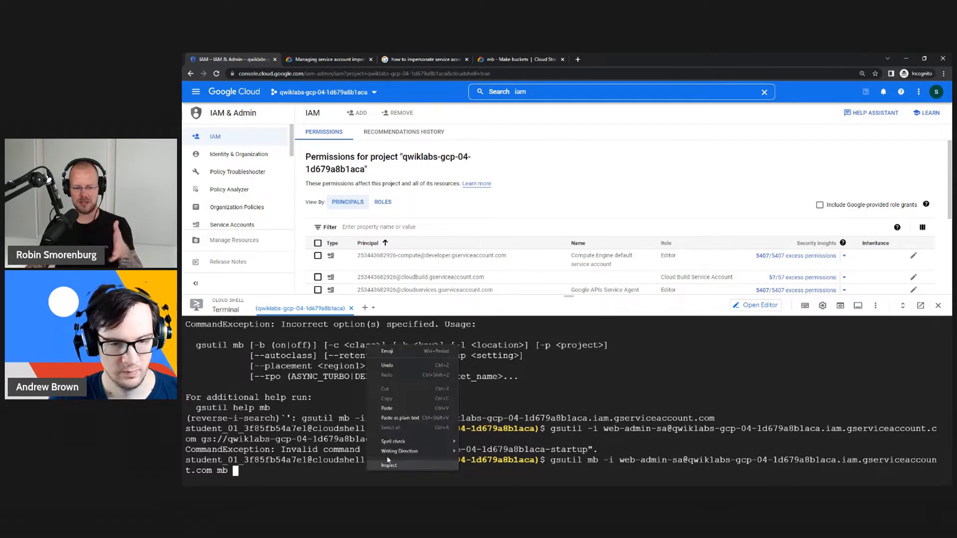
pyautogui.click(399, 407)
pyautogui.press('Return')
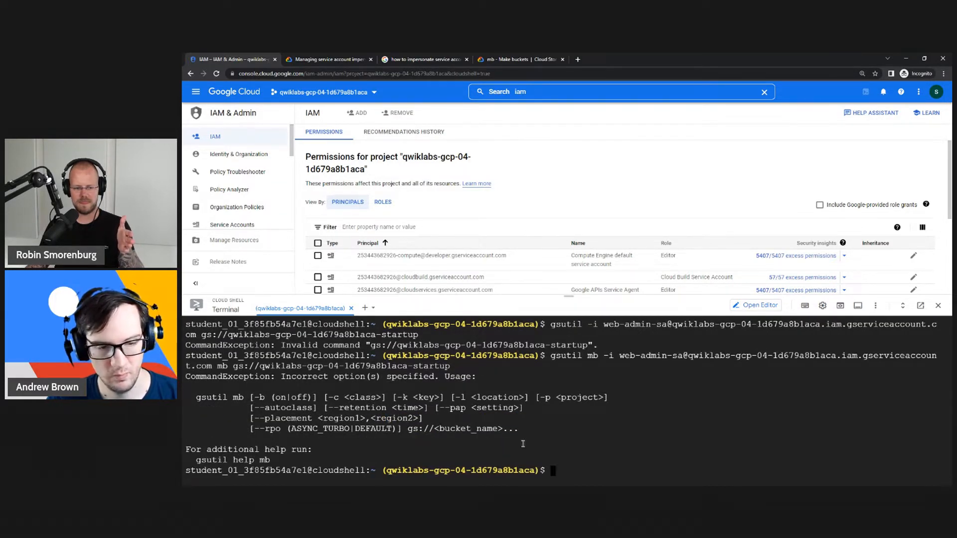
# - Recall the last bucket-creation command and compare it with the gsutil mb --retention examples in the mb reference
pyautogui.press('Up')
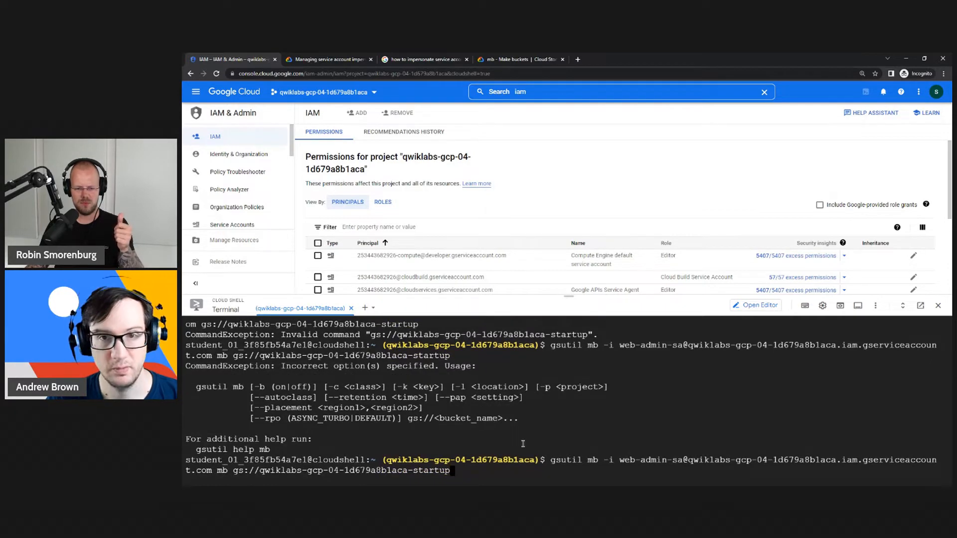
pyautogui.click(518, 59)
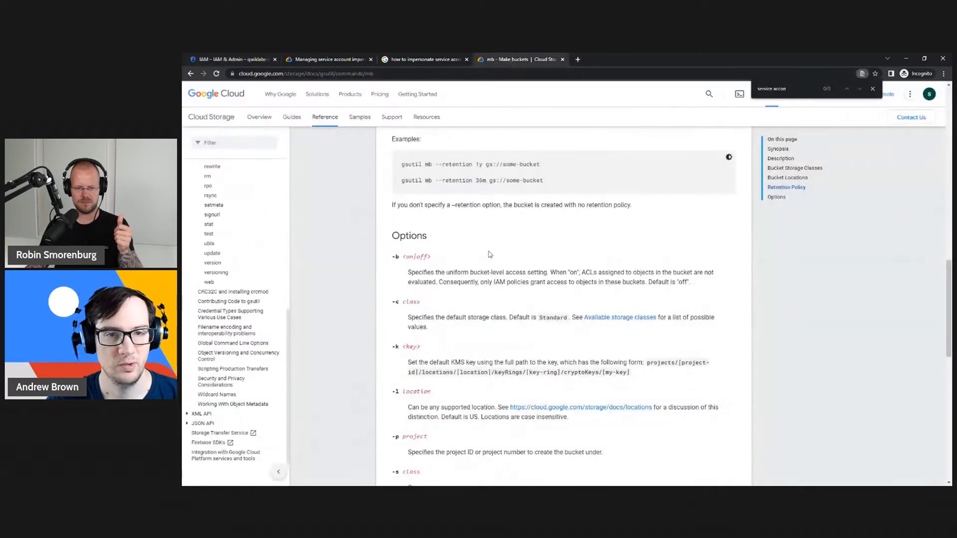
pyautogui.moveTo(434, 166); pyautogui.dragTo(482, 164)
pyautogui.click(473, 172)
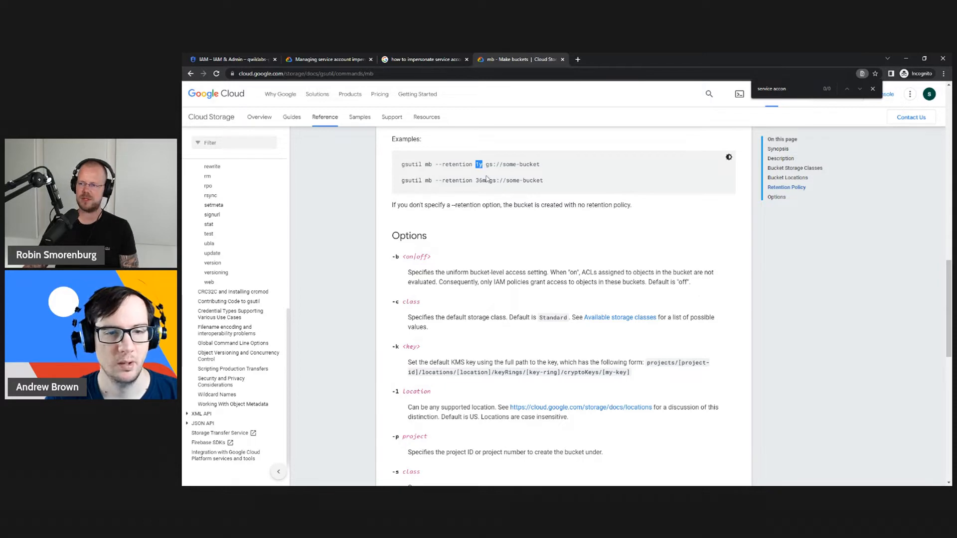
# - Check the options in the mb reference and strip the recalled bucket-creation command back to gsutil mb, starting a double-dash option instead of -i
pyautogui.scroll(-1, 498, 239)
pyautogui.scroll(-1, 498, 238)
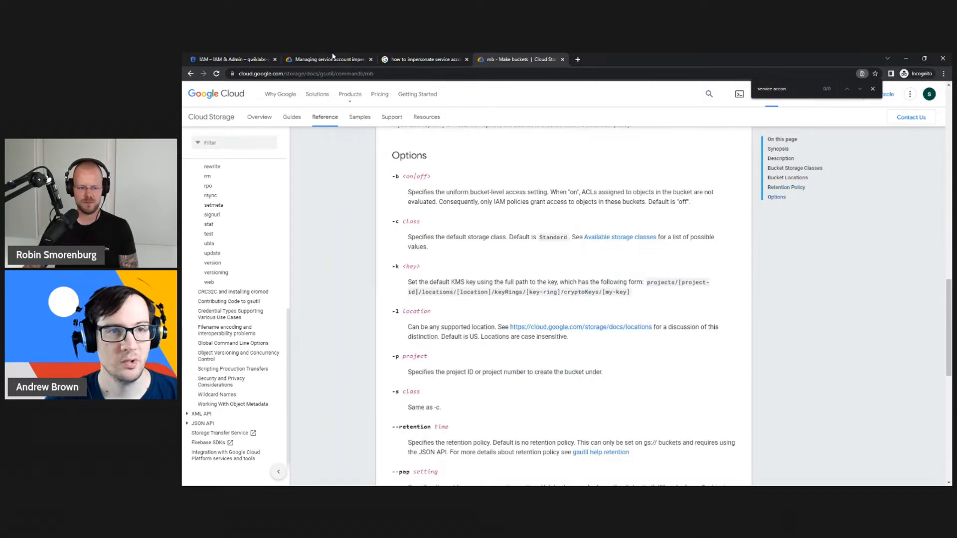
pyautogui.click(251, 61)
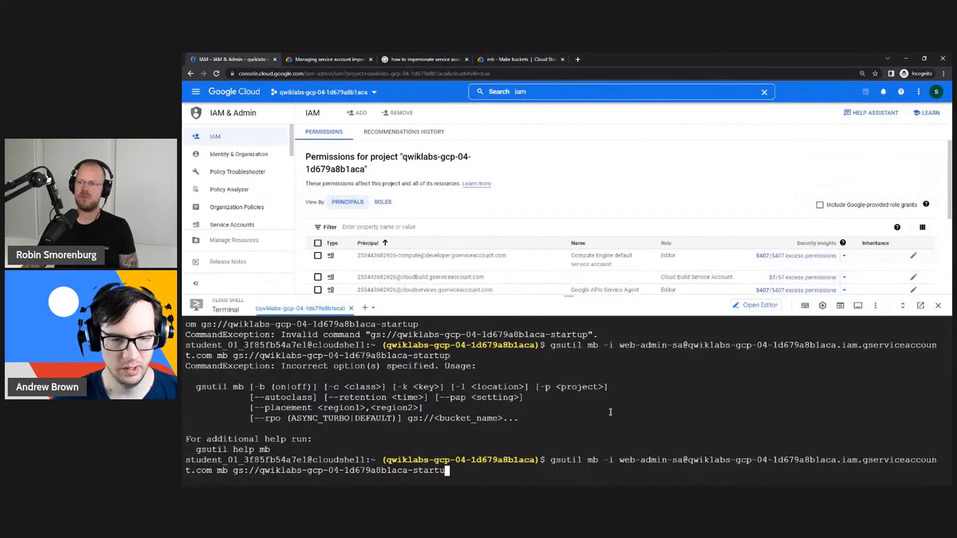
pyautogui.press('BackSpace')
pyautogui.press('BackSpace')
pyautogui.press('BackSpace')
pyautogui.press('BackSpace')
pyautogui.press('BackSpace')
pyautogui.press('BackSpace')
pyautogui.press('BackSpace')
pyautogui.press('BackSpace')
pyautogui.press('BackSpace')
pyautogui.press('BackSpace')
pyautogui.press('BackSpace')
pyautogui.press('BackSpace')
pyautogui.press('BackSpace')
pyautogui.press('BackSpace')
pyautogui.press('BackSpace')
pyautogui.press('BackSpace')
pyautogui.press('BackSpace')
pyautogui.press('BackSpace')
pyautogui.press('BackSpace')
pyautogui.press('BackSpace')
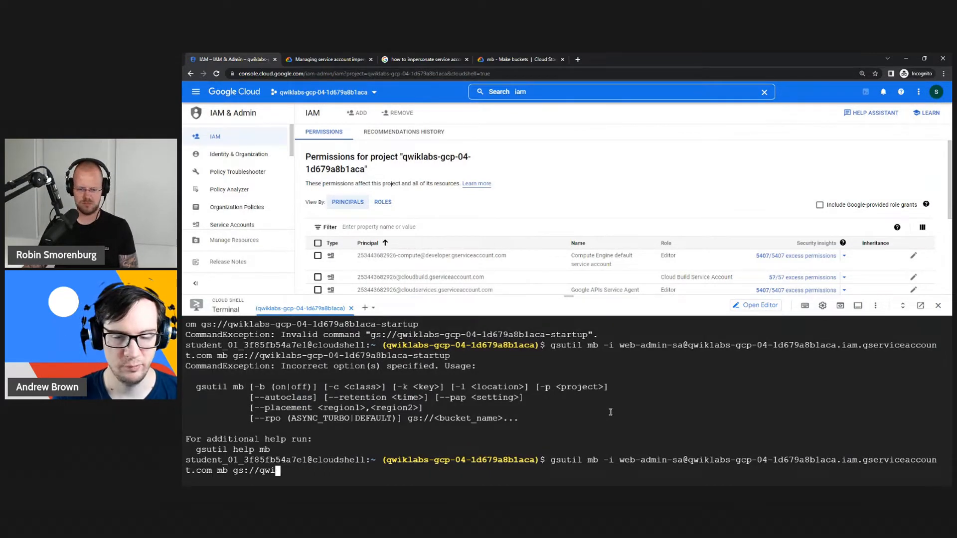
pyautogui.press('BackSpace')
pyautogui.press('BackSpace')
pyautogui.press('BackSpace')
pyautogui.press('BackSpace')
pyautogui.press('BackSpace')
pyautogui.press('BackSpace')
pyautogui.press('BackSpace')
pyautogui.press('BackSpace')
pyautogui.press('BackSpace')
pyautogui.press('BackSpace')
pyautogui.press('BackSpace')
pyautogui.press('BackSpace')
pyautogui.press('BackSpace')
pyautogui.press('BackSpace')
pyautogui.press('BackSpace')
pyautogui.press('BackSpace')
pyautogui.press('BackSpace')
pyautogui.press('BackSpace')
pyautogui.press('BackSpace')
pyautogui.press('BackSpace')
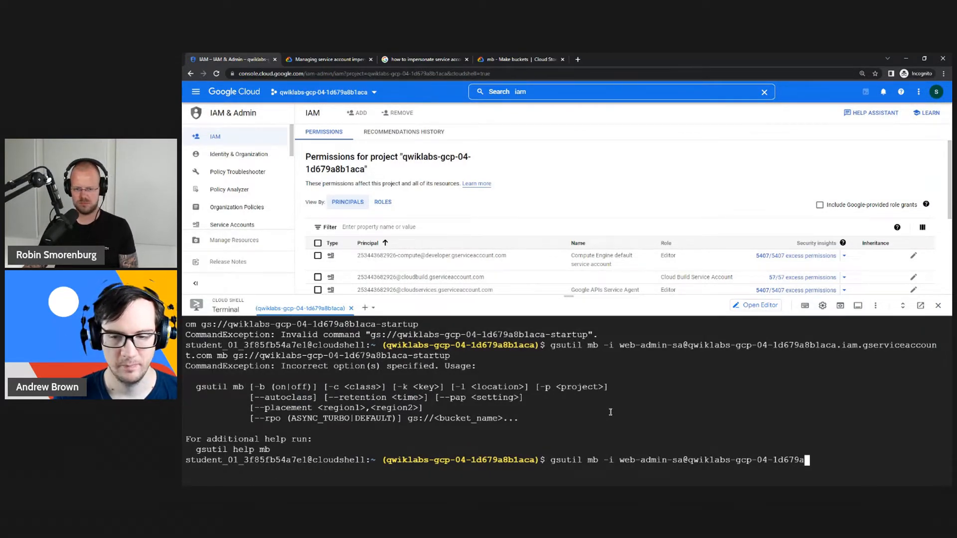
pyautogui.press('BackSpace')
pyautogui.press('BackSpace')
pyautogui.press('BackSpace')
pyautogui.press('BackSpace')
pyautogui.press('BackSpace')
pyautogui.press('BackSpace')
pyautogui.press('BackSpace')
pyautogui.press('BackSpace')
pyautogui.press('BackSpace')
pyautogui.press('BackSpace')
pyautogui.press('BackSpace')
pyautogui.press('BackSpace')
pyautogui.press('BackSpace')
pyautogui.press('BackSpace')
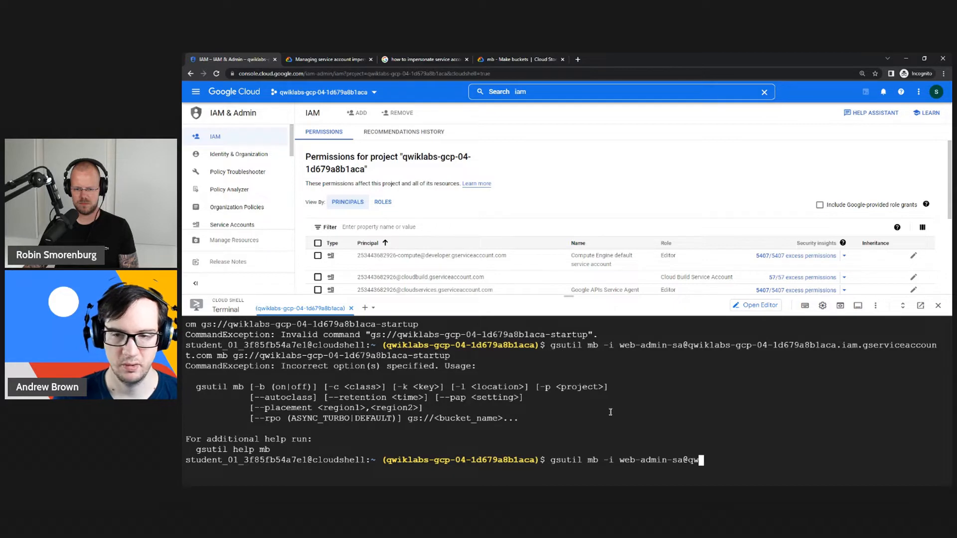
pyautogui.press('BackSpace')
pyautogui.press('BackSpace')
pyautogui.press('BackSpace')
pyautogui.press('BackSpace')
pyautogui.press('BackSpace')
pyautogui.press('BackSpace')
pyautogui.press('BackSpace')
pyautogui.press('BackSpace')
pyautogui.press('BackSpace')
pyautogui.press('BackSpace')
pyautogui.press('BackSpace')
pyautogui.press('BackSpace')
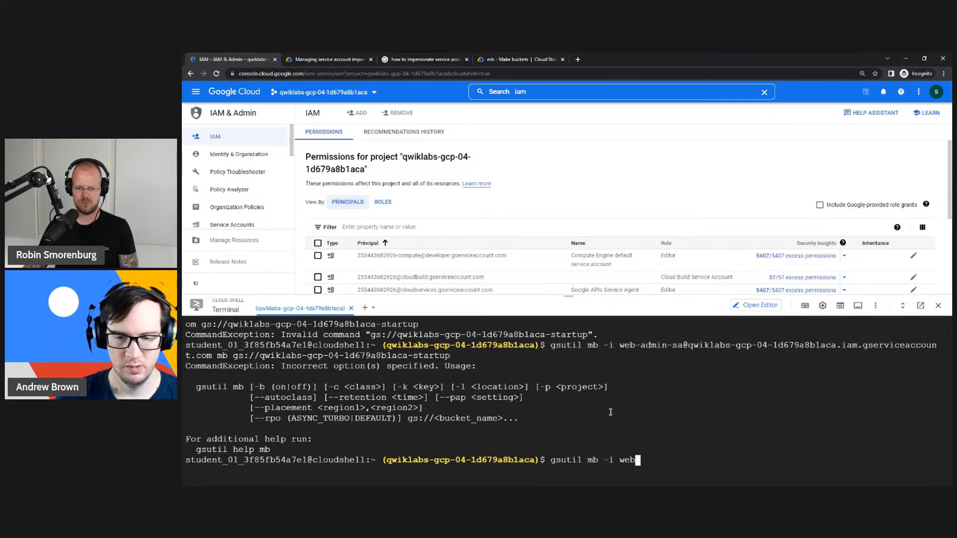
pyautogui.press('BackSpace')
pyautogui.write('-in')
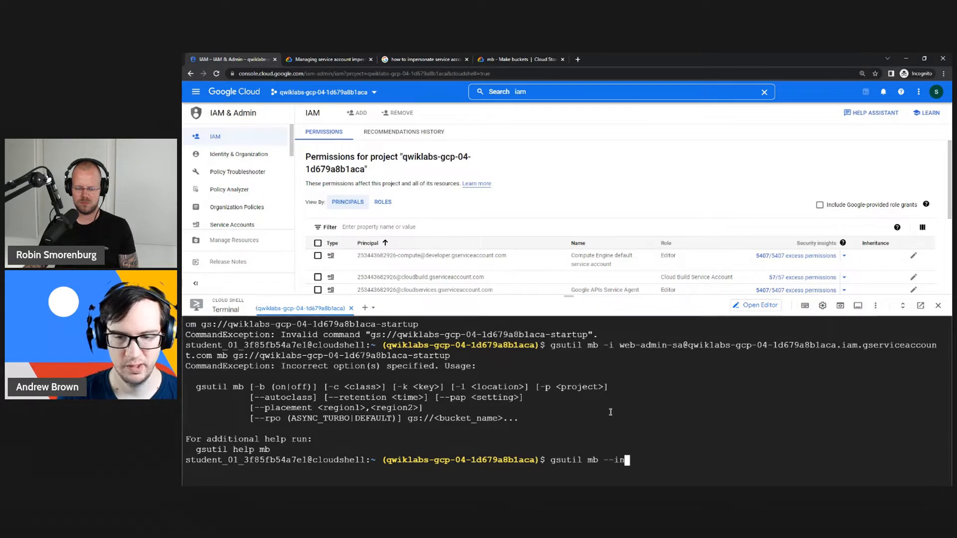
# - Look up the earlier gcloud --impersonate-service-account command in the terminal output and start drafting the same option after gsutil mb
pyautogui.scroll(4, 607, 411)
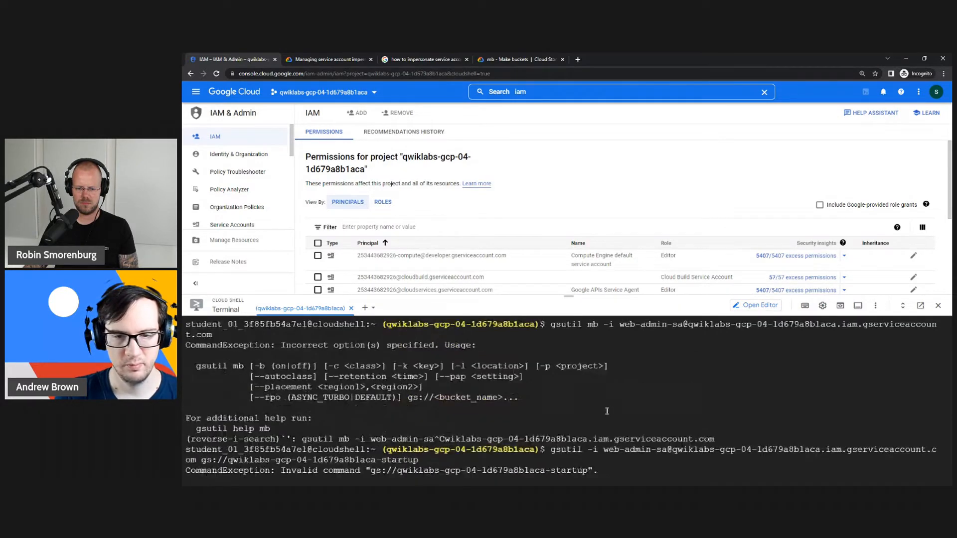
pyautogui.scroll(1, 588, 402)
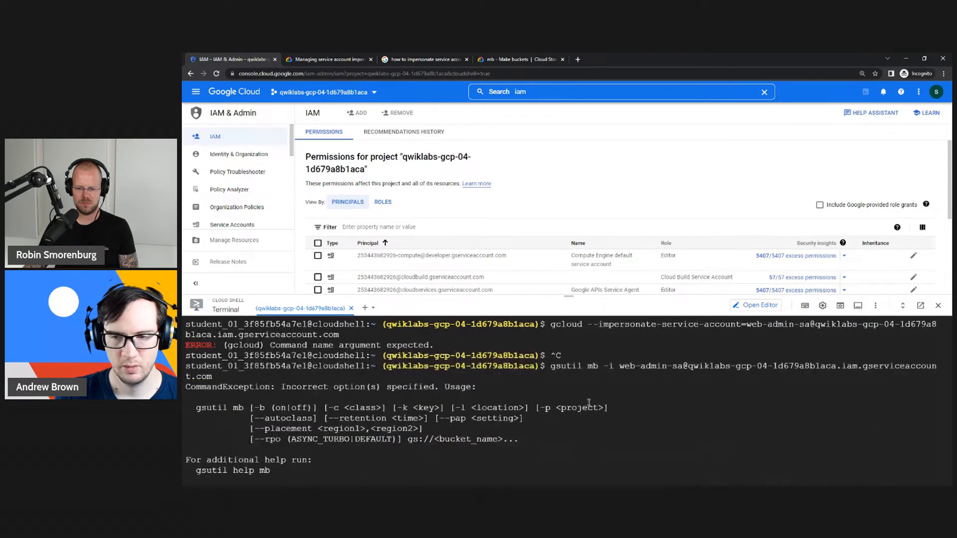
pyautogui.scroll(2, 588, 403)
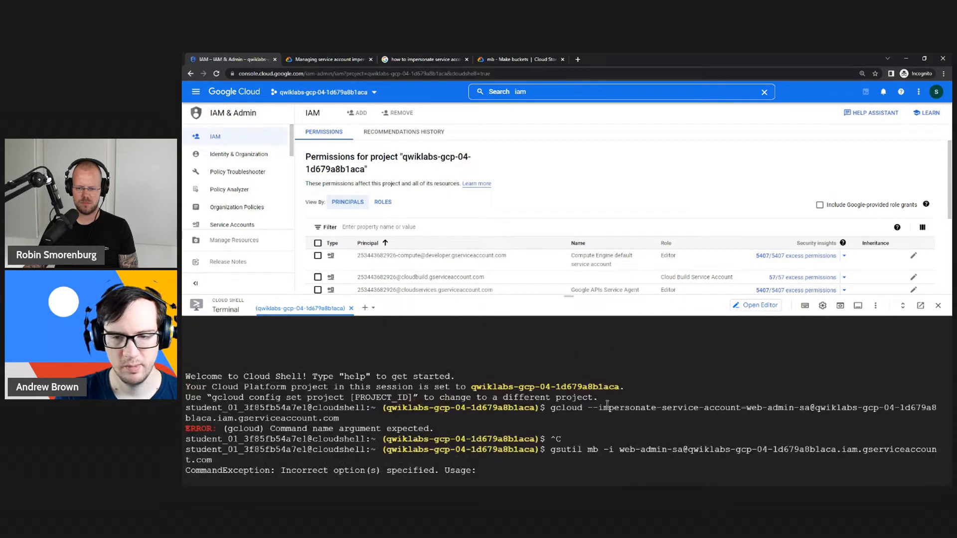
pyautogui.press('BackSpace')
pyautogui.press('BackSpace')
pyautogui.press('BackSpace')
pyautogui.write('im')
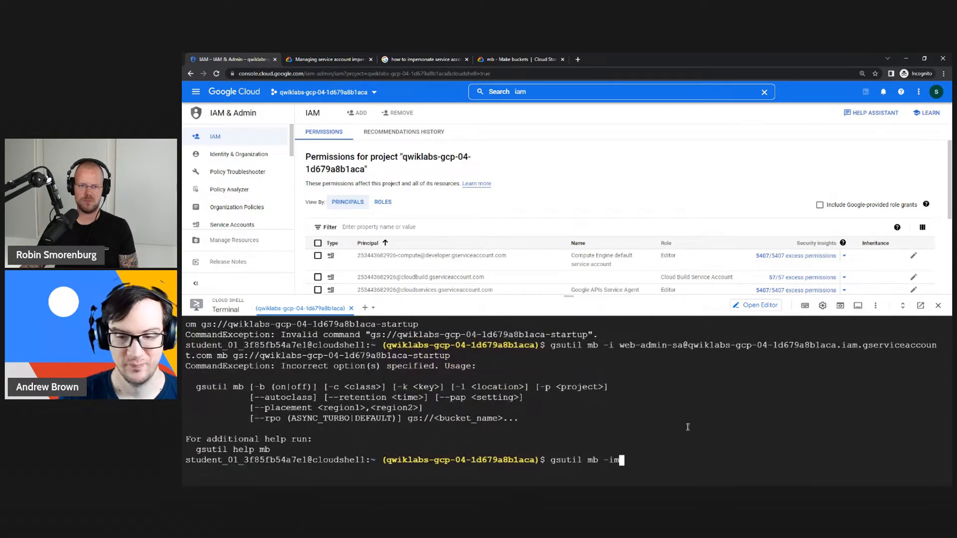
pyautogui.write('p')
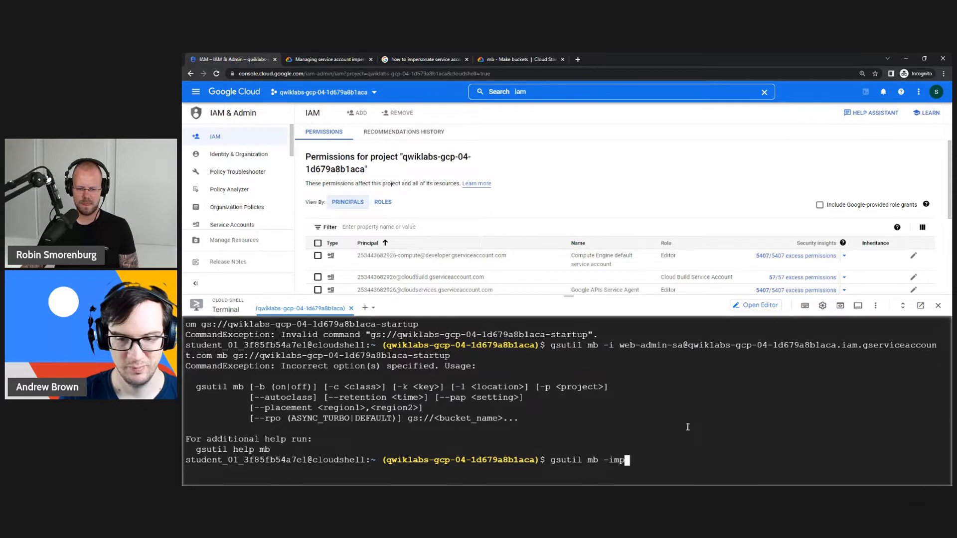
pyautogui.press('BackSpace')
pyautogui.press('BackSpace')
pyautogui.press('BackSpace')
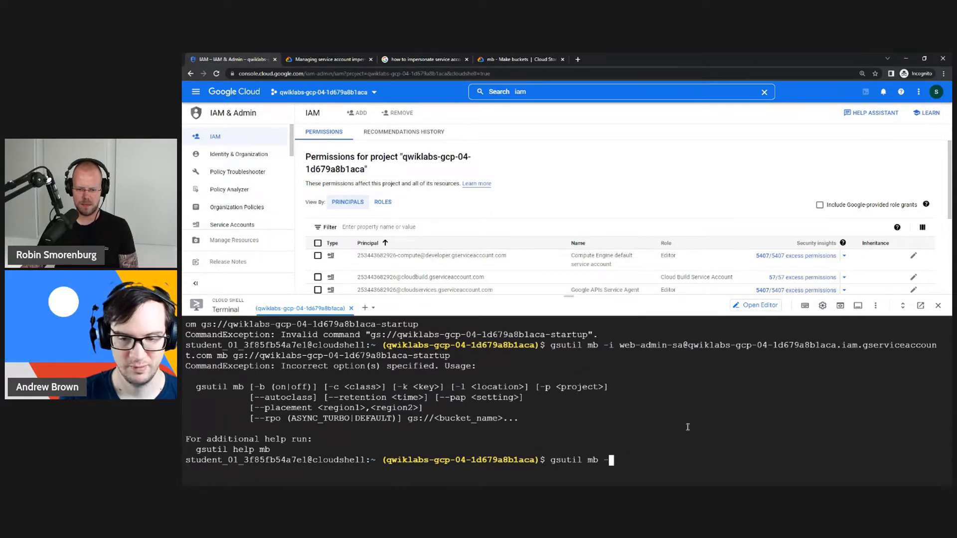
pyautogui.write('-imp')
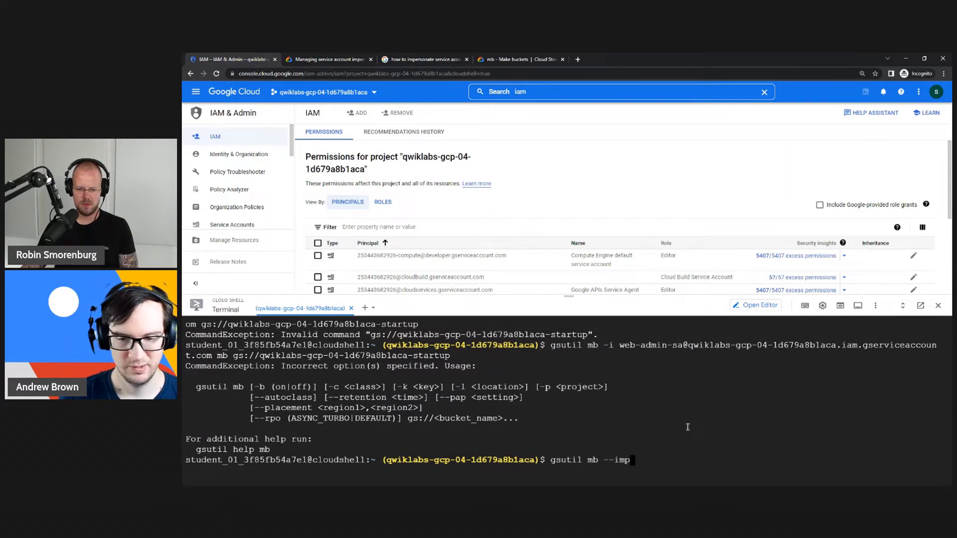
pyautogui.write('er')
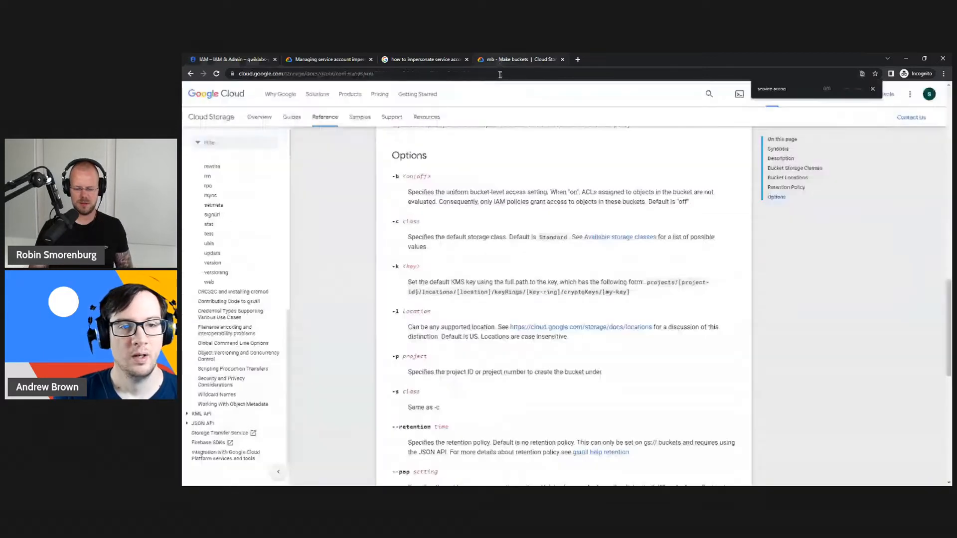
# - Search the web in a new browser tab for "gsutil impersonate service account"
pyautogui.hotkey('ctrl', '4')
pyautogui.click(577, 59)
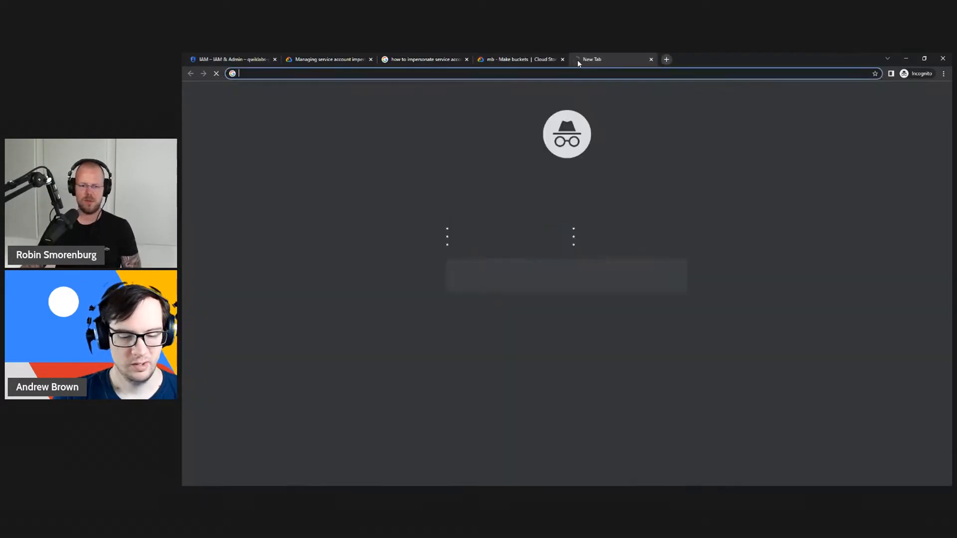
pyautogui.write('gsutil impersonate servie')
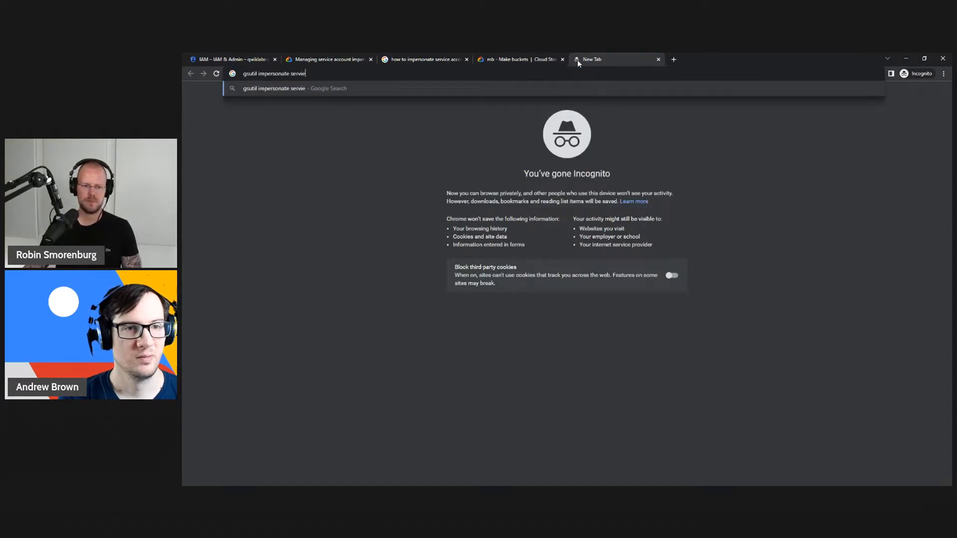
pyautogui.press('BackSpace')
pyautogui.write('ce account')
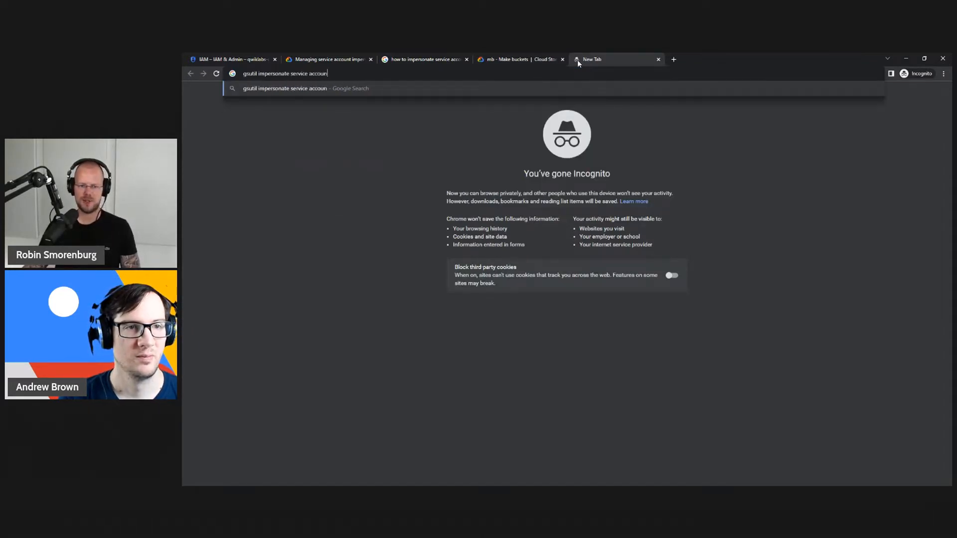
pyautogui.press('Return')
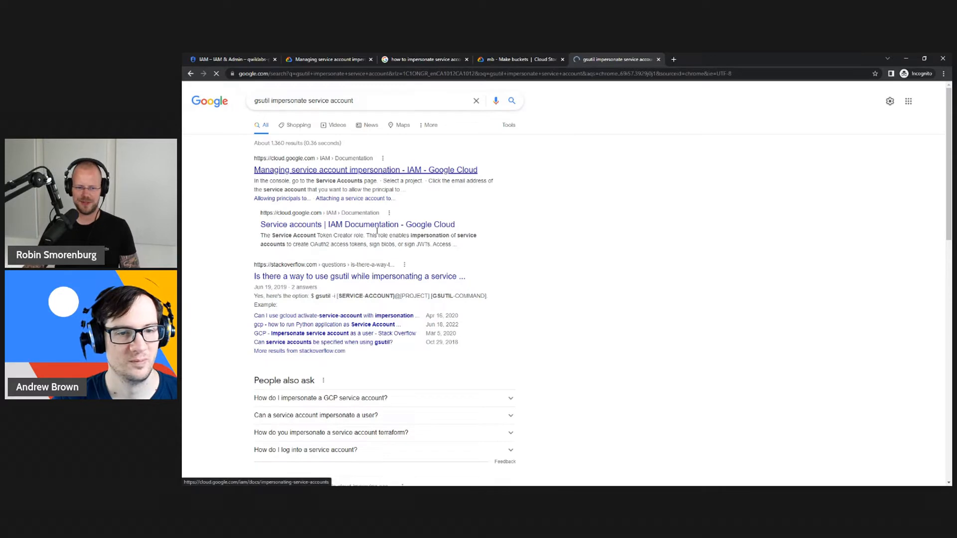
# - Open the Stack Overflow question about using gsutil while impersonating a service account and examine where the accepted answer places -i and the command
pyautogui.click(389, 277)
pyautogui.scroll(-1, 444, 299)
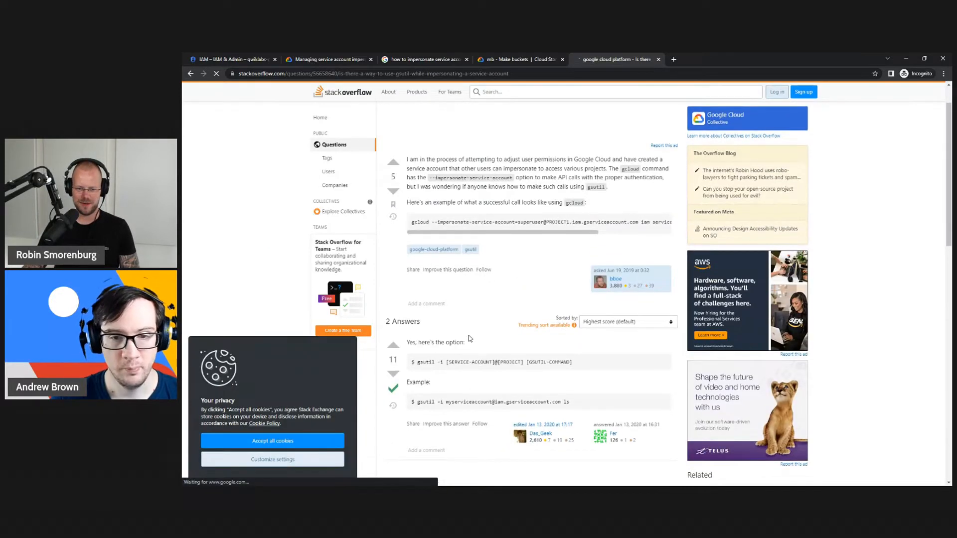
pyautogui.scroll(-1, 463, 314)
pyautogui.doubleClick(494, 284)
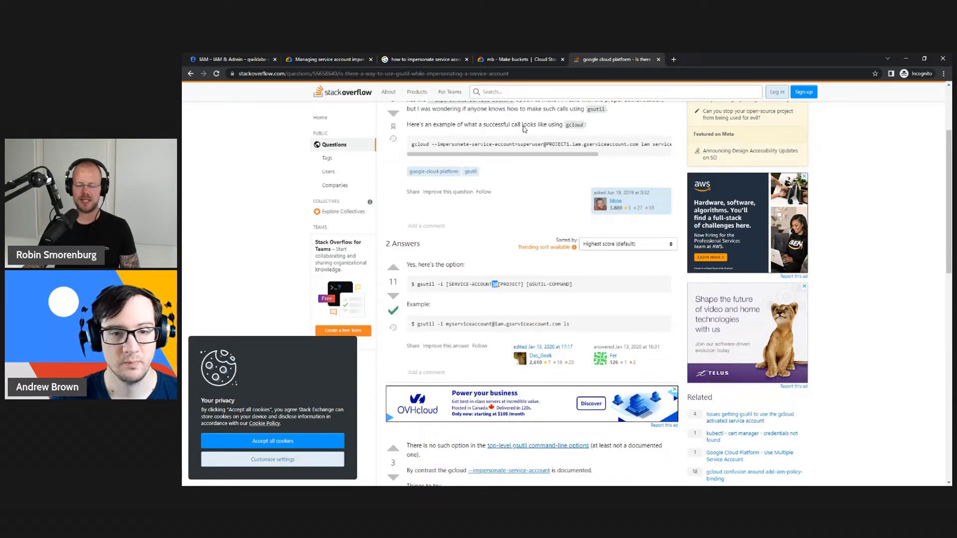
pyautogui.moveTo(573, 324); pyautogui.dragTo(418, 319)
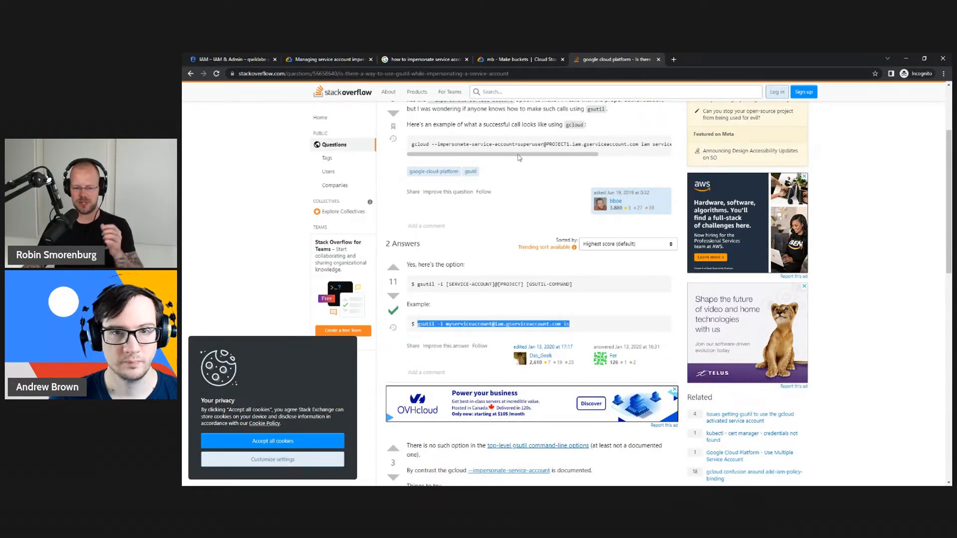
pyautogui.click(577, 324)
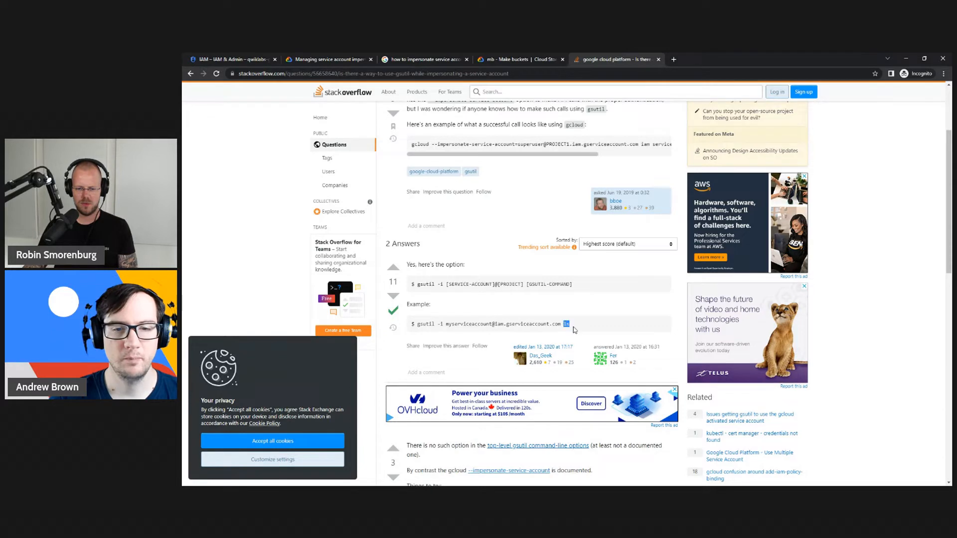
# - Return to Cloud Shell and try the earlier gsutil -i service account command with qwiklabs-gcp-04-1d679a8b1aca-startup followed by ls
pyautogui.click(515, 59)
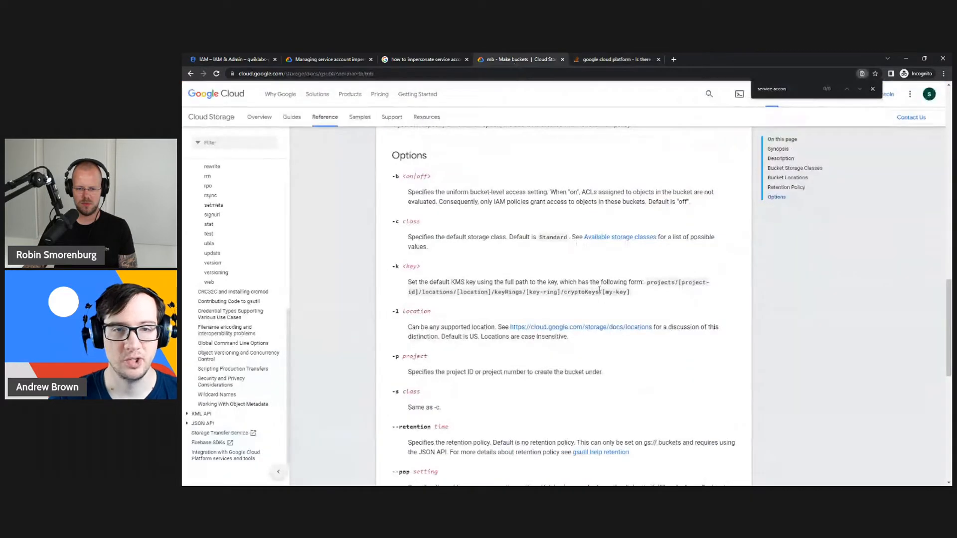
pyautogui.click(240, 61)
pyautogui.press('Up')
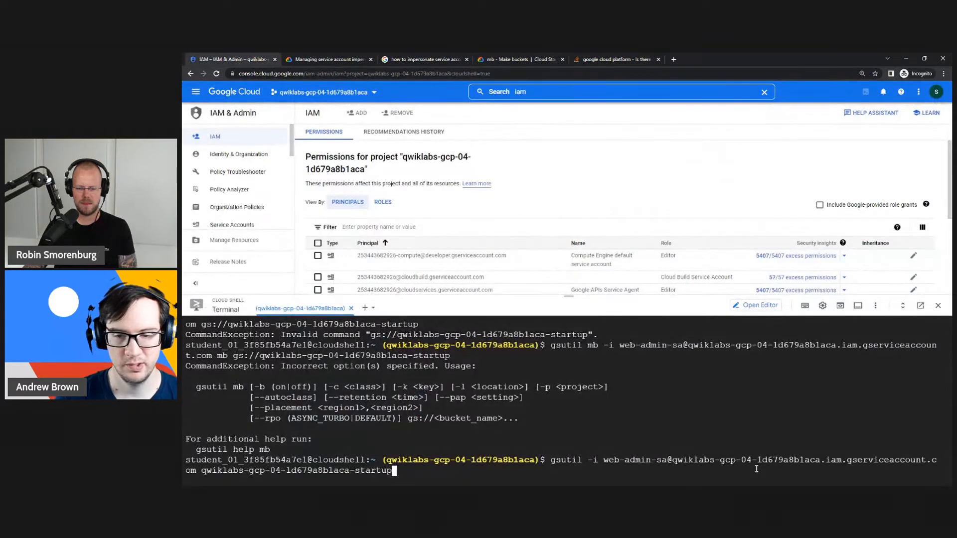
pyautogui.press('BackSpace')
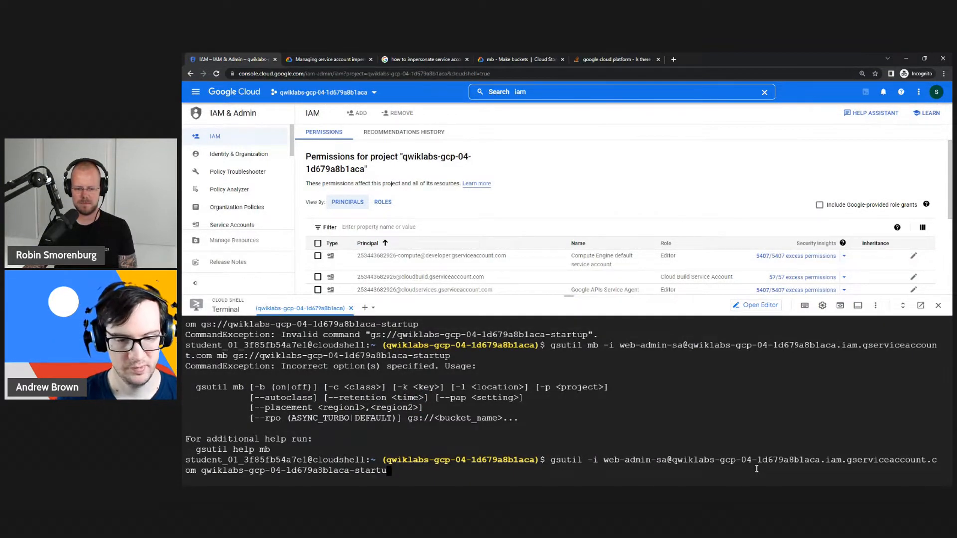
pyautogui.write('p')
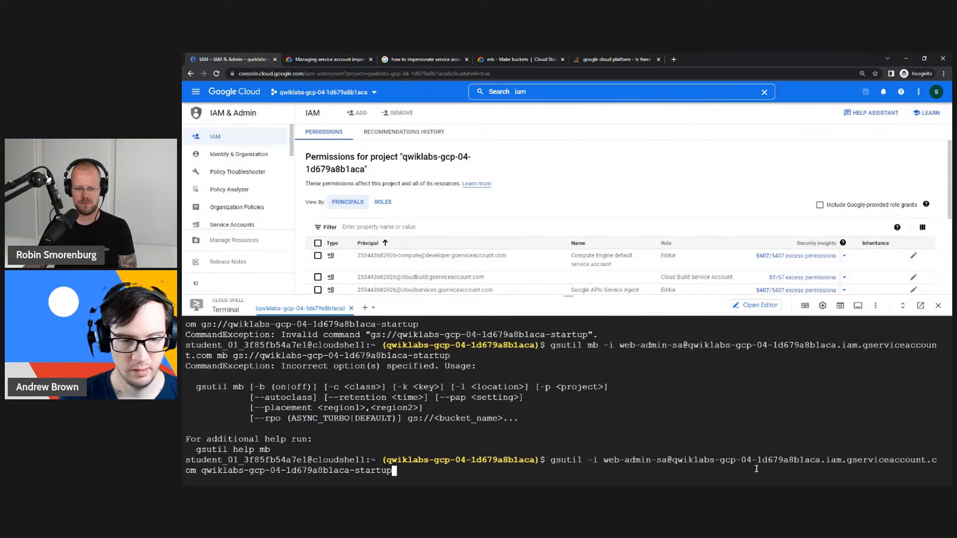
pyautogui.write(' ls')
pyautogui.press('Return')
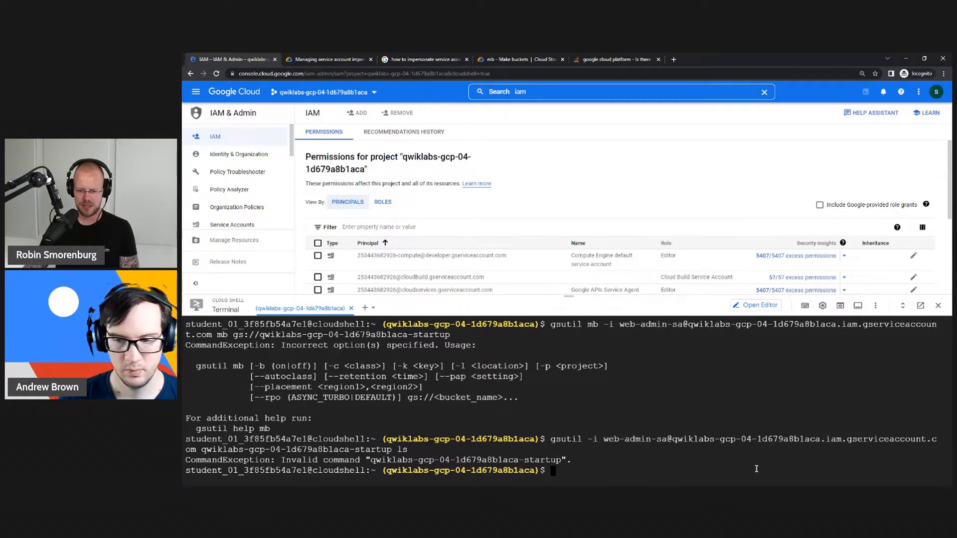
# - Remove the bucket name from the last command and run gsutil -i with the web admin service account and ls to list the buckets
pyautogui.press('Up')
pyautogui.press('Left')
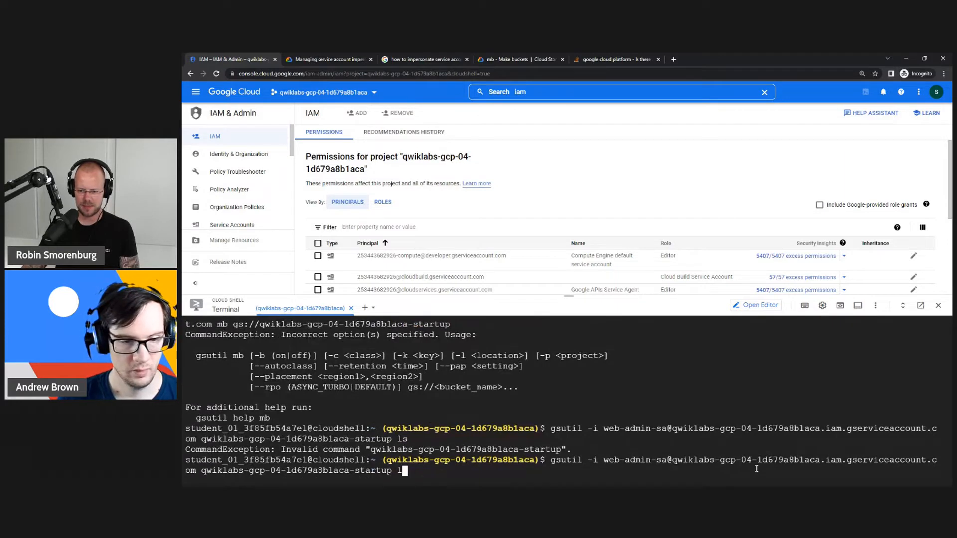
pyautogui.press('BackSpace')
pyautogui.press('BackSpace')
pyautogui.press('BackSpace')
pyautogui.press('BackSpace')
pyautogui.press('BackSpace')
pyautogui.press('BackSpace')
pyautogui.press('BackSpace')
pyautogui.press('BackSpace')
pyautogui.press('BackSpace')
pyautogui.press('BackSpace')
pyautogui.press('BackSpace')
pyautogui.press('BackSpace')
pyautogui.press('BackSpace')
pyautogui.press('BackSpace')
pyautogui.press('BackSpace')
pyautogui.press('BackSpace')
pyautogui.press('BackSpace')
pyautogui.press('BackSpace')
pyautogui.press('BackSpace')
pyautogui.press('BackSpace')
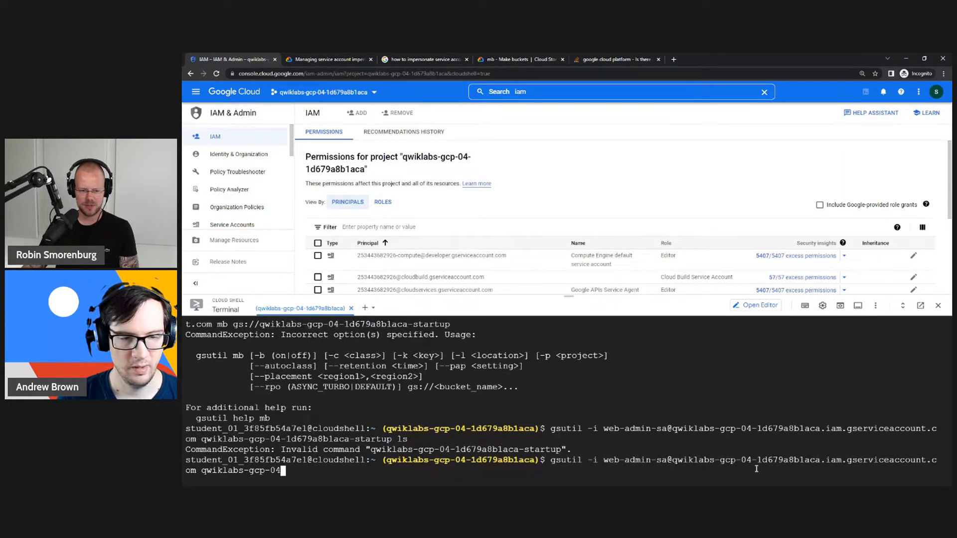
pyautogui.press('BackSpace')
pyautogui.press('BackSpace')
pyautogui.press('BackSpace')
pyautogui.press('BackSpace')
pyautogui.press('BackSpace')
pyautogui.press('BackSpace')
pyautogui.press('BackSpace')
pyautogui.press('BackSpace')
pyautogui.press('BackSpace')
pyautogui.press('BackSpace')
pyautogui.press('BackSpace')
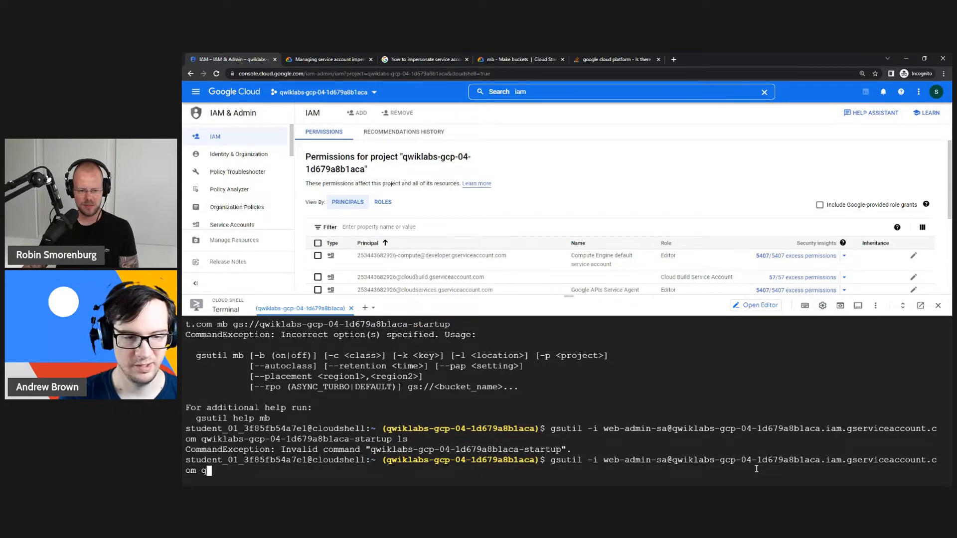
pyautogui.write('l')
pyautogui.press('Return')
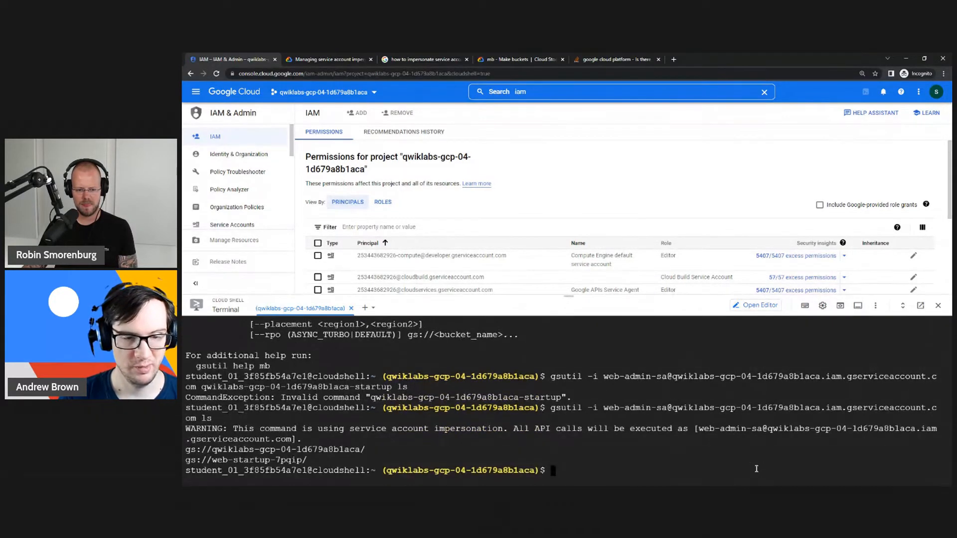
# - Run gsutil -i with the web admin service account and mb to create the bucket gs://qwiklabs-gcp-04-1d679a8b1aca-startup
pyautogui.write('gsutil mb --impers')
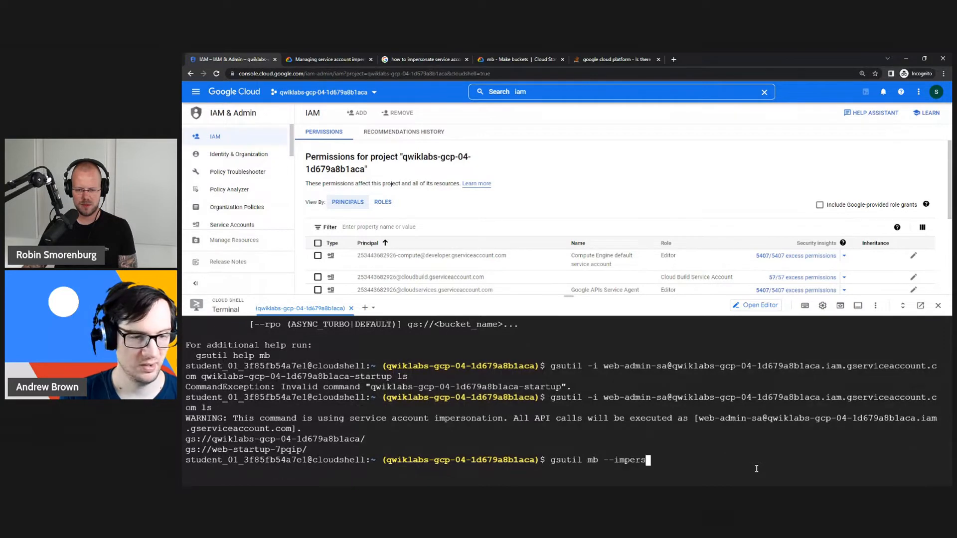
pyautogui.hotkey('ctrl', 'u')
pyautogui.hotkey('ctrl', 'v')
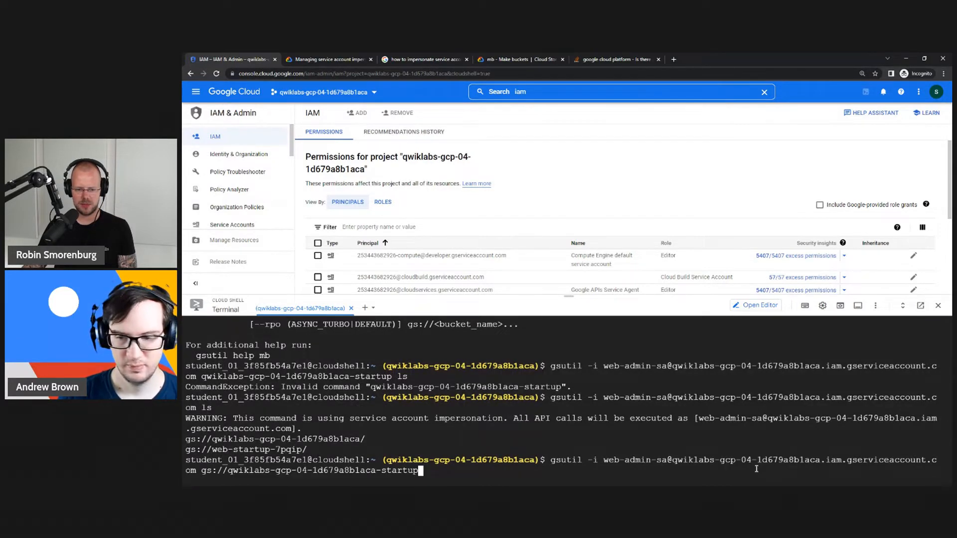
pyautogui.press('Left')
pyautogui.press('Left')
pyautogui.press('Left')
pyautogui.press('Left')
pyautogui.press('Left')
pyautogui.press('Left')
pyautogui.press('Left')
pyautogui.press('Left')
pyautogui.press('Left')
pyautogui.press('Left')
pyautogui.press('Left')
pyautogui.press('Left')
pyautogui.press('Left')
pyautogui.press('Left')
pyautogui.press('Left')
pyautogui.press('Left')
pyautogui.press('Left')
pyautogui.press('Left')
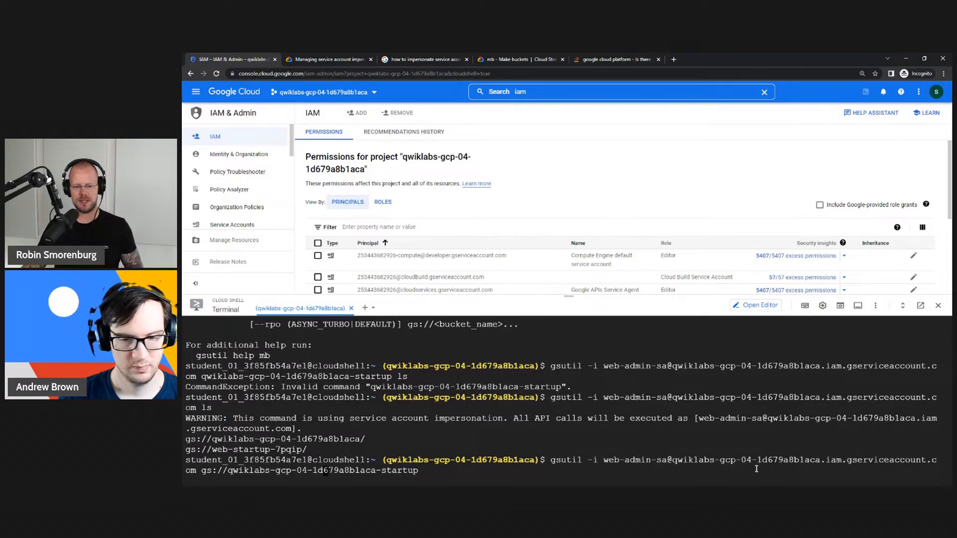
pyautogui.press('Left')
pyautogui.press('Left')
pyautogui.press('Left')
pyautogui.press('Left')
pyautogui.press('Left')
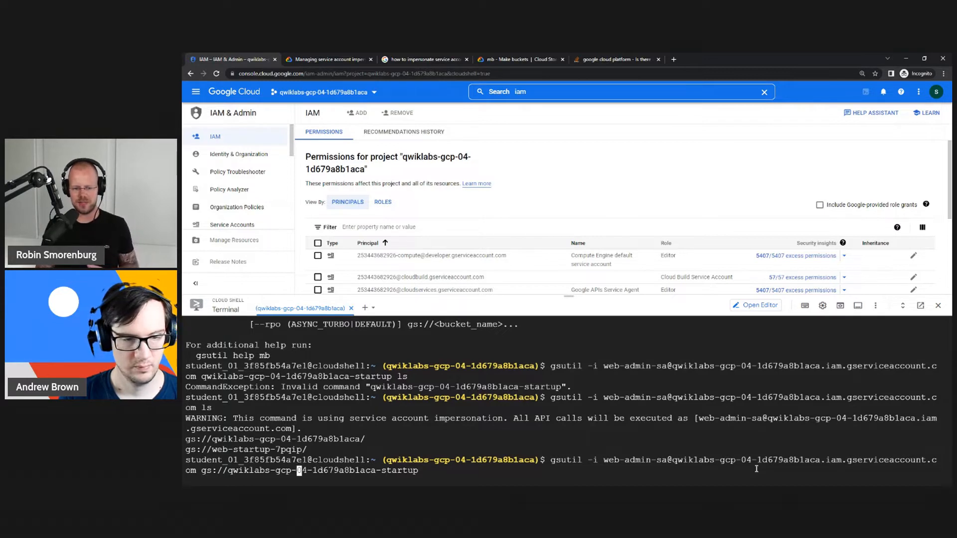
pyautogui.press('Left')
pyautogui.press('Left')
pyautogui.press('Left')
pyautogui.press('Left')
pyautogui.press('Left')
pyautogui.press('Left')
pyautogui.press('Left')
pyautogui.press('Left')
pyautogui.press('Left')
pyautogui.press('Left')
pyautogui.press('Left')
pyautogui.press('Left')
pyautogui.press('Left')
pyautogui.press('Left')
pyautogui.press('Left')
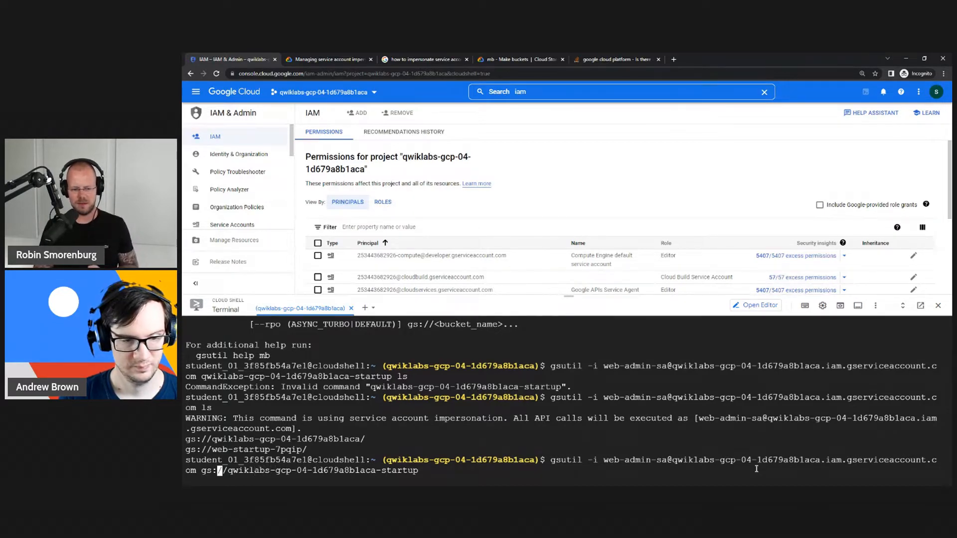
pyautogui.press('Left')
pyautogui.press('Left')
pyautogui.press('Left')
pyautogui.write('mb')
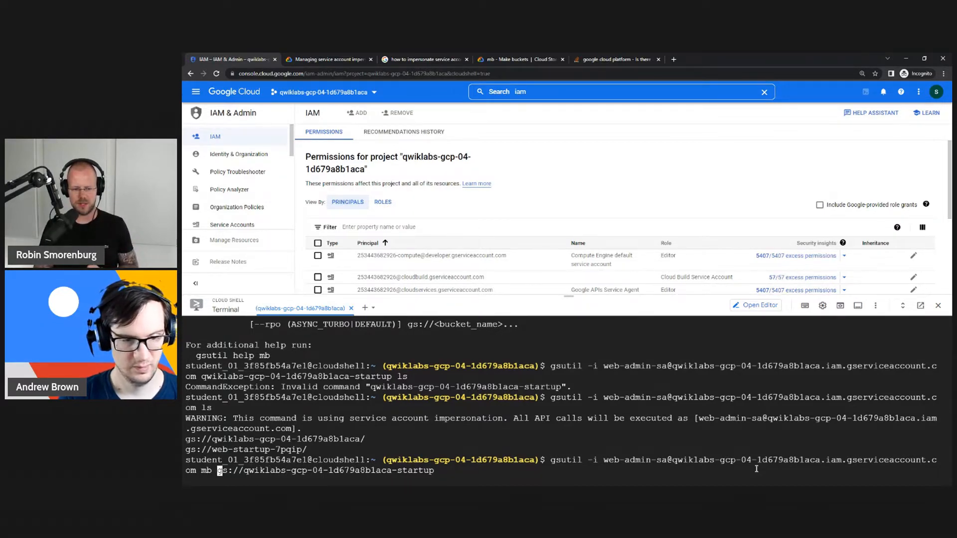
pyautogui.press('Return')
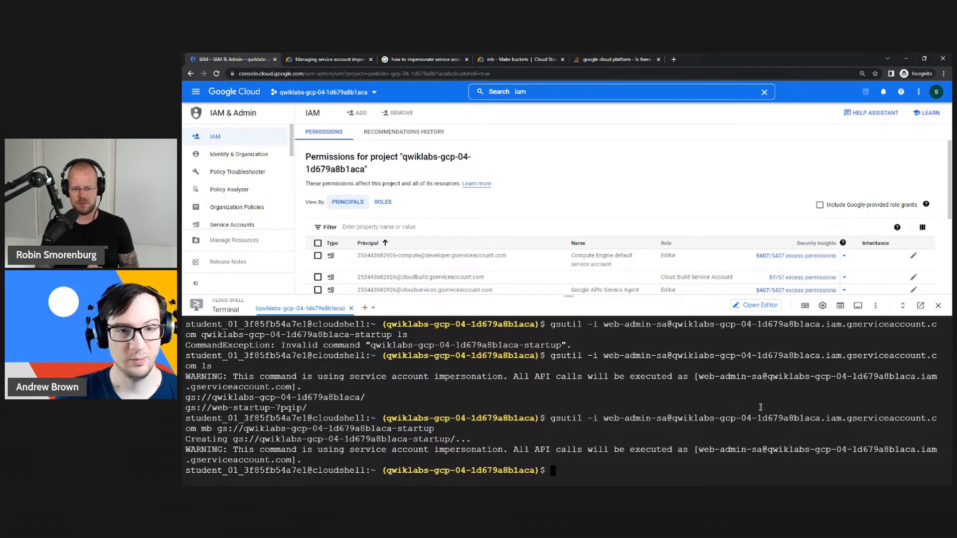
# - Search the console for "buckets" and open Cloud Storage to view the project's bucket list
pyautogui.click(550, 93)
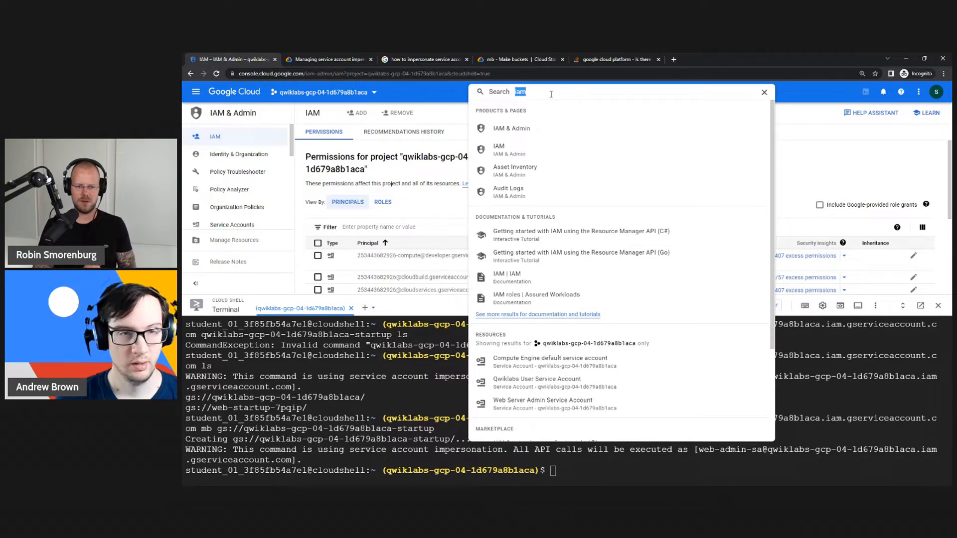
pyautogui.write('buckets')
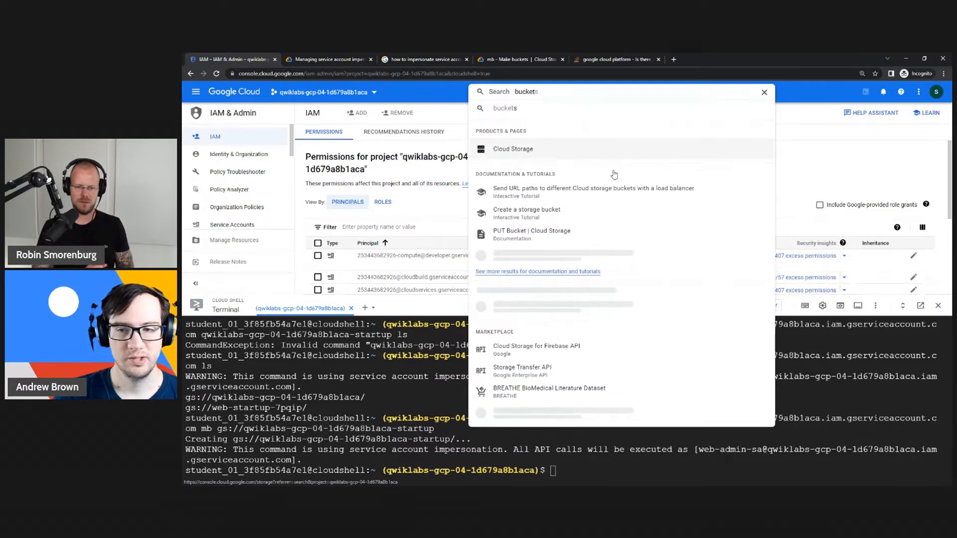
pyautogui.click(534, 150)
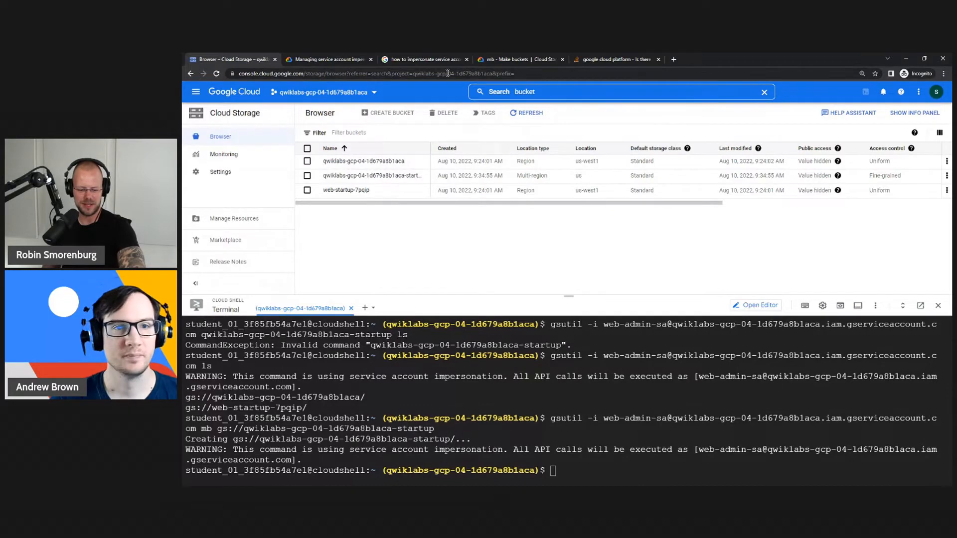
# - Close the browser tab with the search results on impersonating service accounts and return to the Cloud Storage bucket list
pyautogui.click(328, 59)
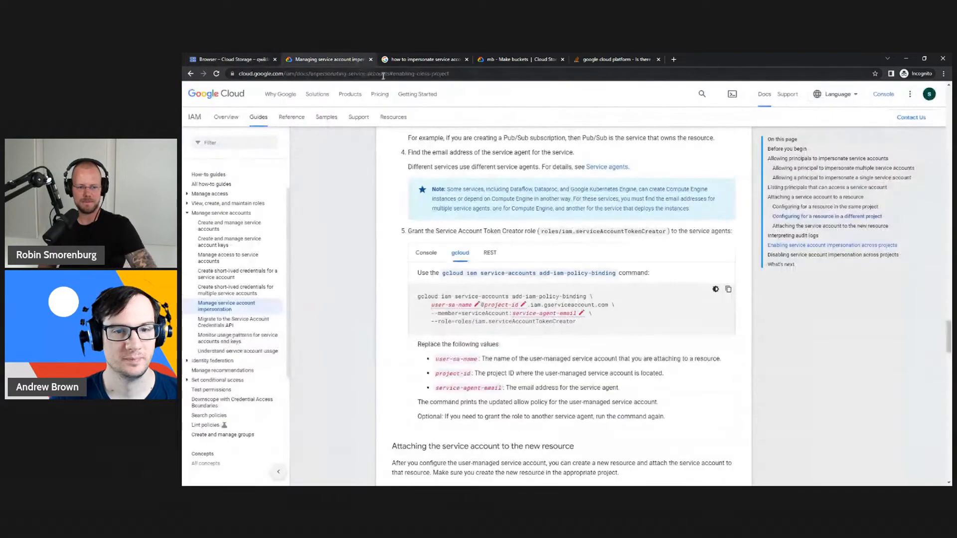
pyautogui.click(422, 59)
pyautogui.click(467, 60)
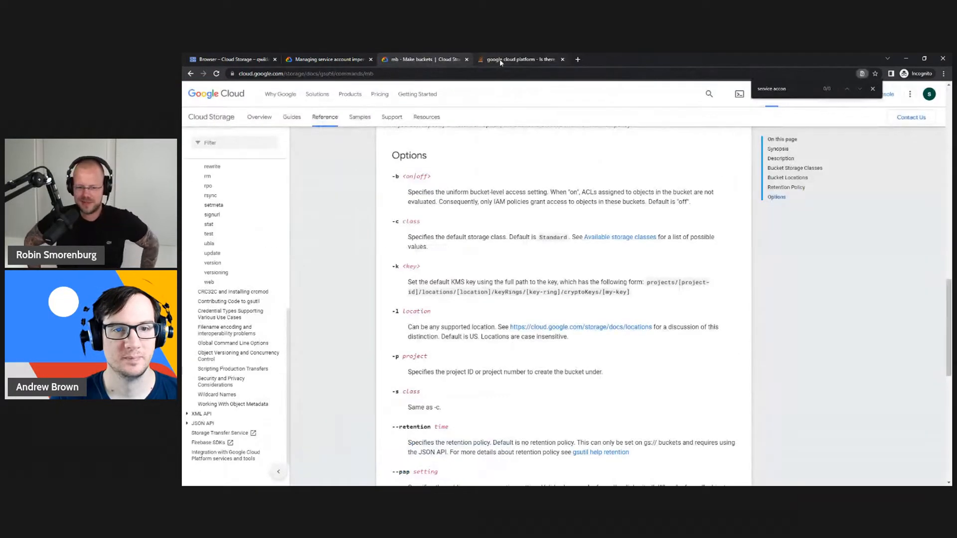
pyautogui.click(499, 59)
pyautogui.click(253, 61)
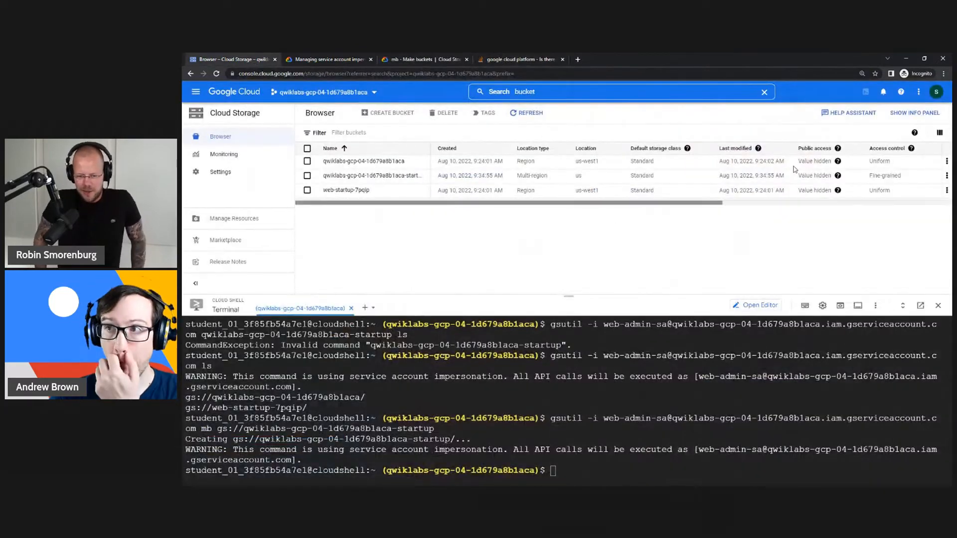
# - Switch to the lab instructions, read the task about copying deploy-web-server.sh between buckets, and return to the console
pyautogui.hotkey('alt', 'Tab')
pyautogui.moveTo(732, 72); pyautogui.dragTo(696, 88)
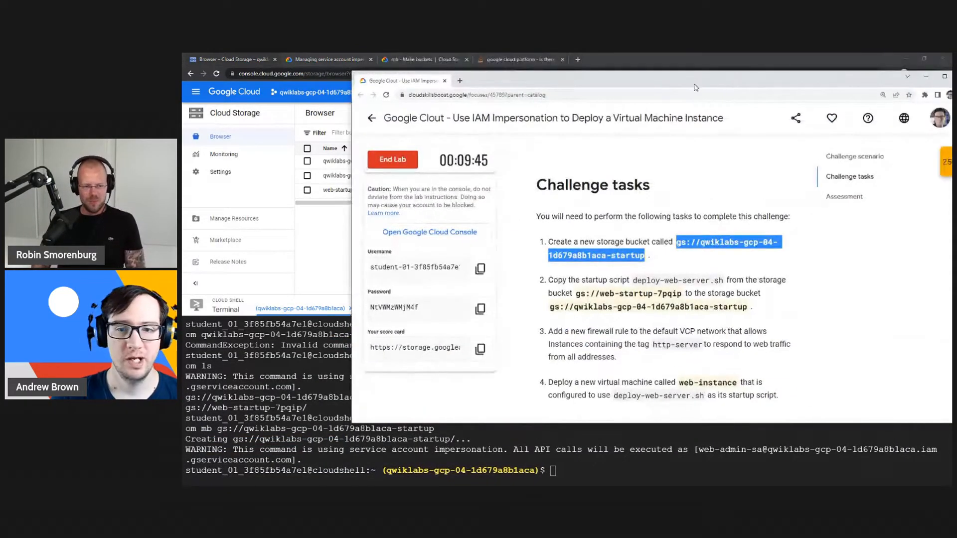
pyautogui.moveTo(566, 280); pyautogui.dragTo(771, 280)
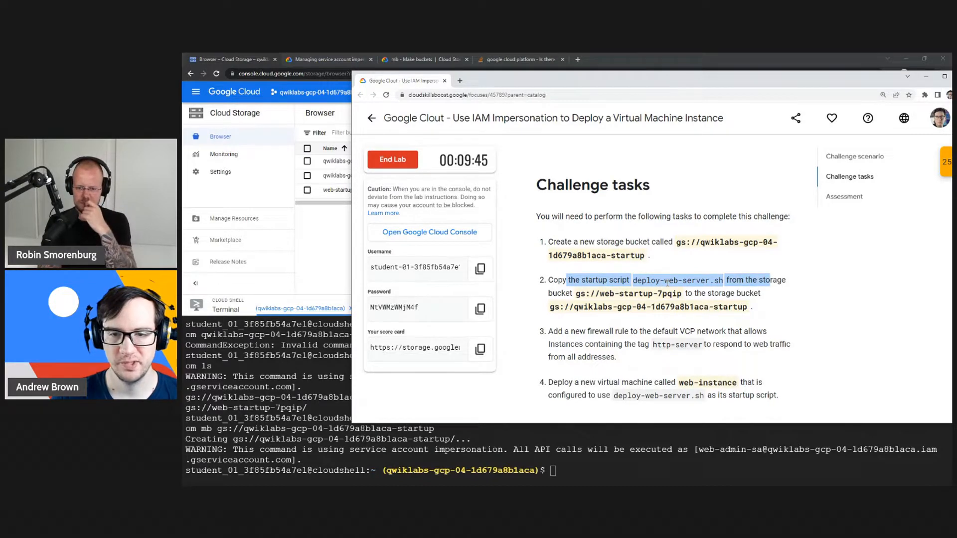
pyautogui.hotkey('alt', 'Tab')
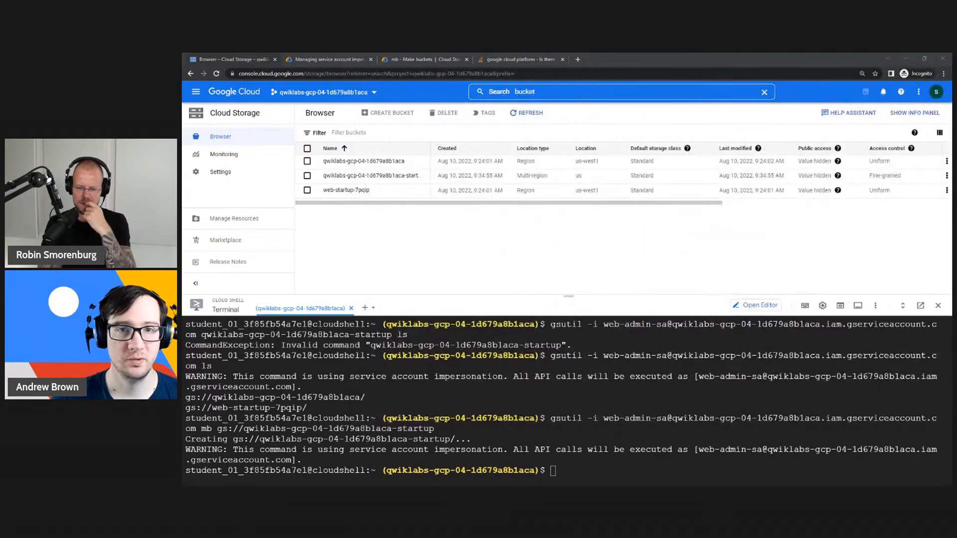
# - Open the Stack Overflow question on gsutil impersonation, select its page address, and return to the Cloud Storage console
pyautogui.click(519, 60)
pyautogui.click(514, 74)
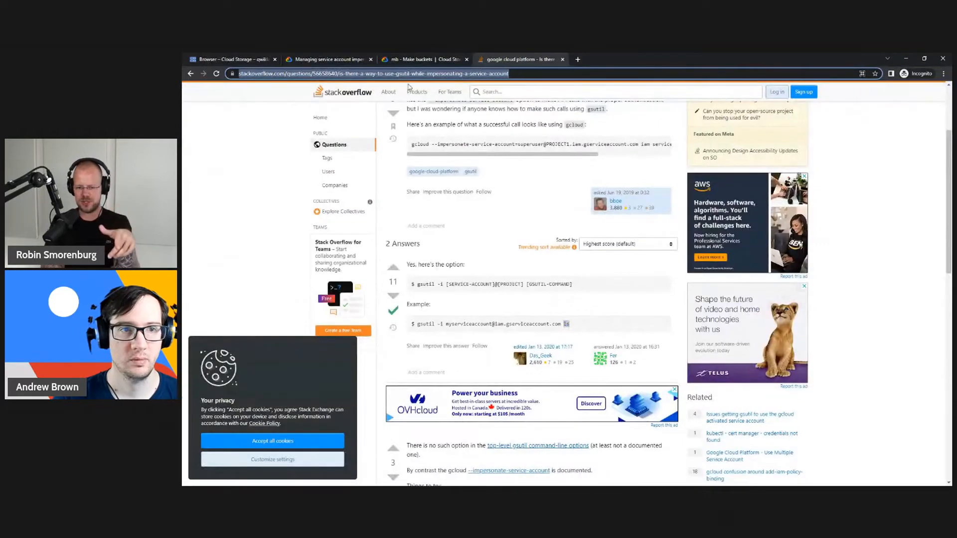
pyautogui.click(236, 61)
# - Recall the last impersonated gsutil command in Cloud Shell and replace mb with cp before the startup bucket's address
pyautogui.write('gs')
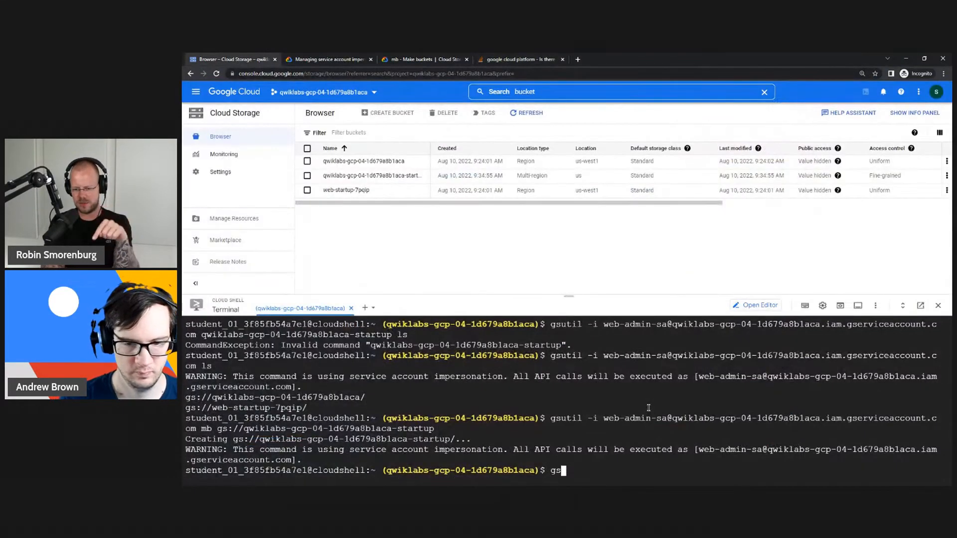
pyautogui.press('Up')
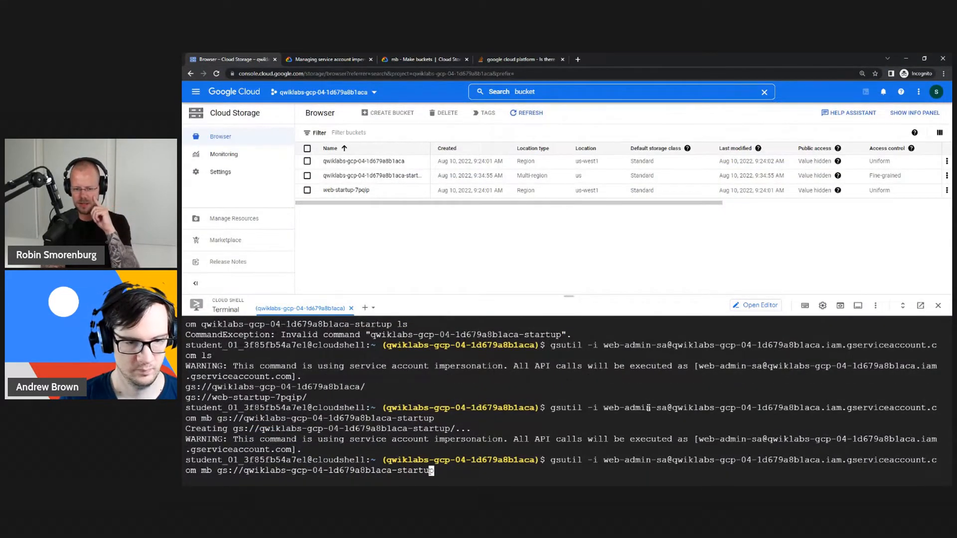
pyautogui.press('Left')
pyautogui.press('Left')
pyautogui.press('Left')
pyautogui.press('Left')
pyautogui.press('Left')
pyautogui.press('Left')
pyautogui.press('Left')
pyautogui.press('Left')
pyautogui.press('Left')
pyautogui.press('Left')
pyautogui.press('Left')
pyautogui.press('Left')
pyautogui.press('Left')
pyautogui.press('Left')
pyautogui.press('Left')
pyautogui.press('Left')
pyautogui.press('Left')
pyautogui.press('Left')
pyautogui.press('Left')
pyautogui.press('Left')
pyautogui.press('Left')
pyautogui.press('Left')
pyautogui.press('Left')
pyautogui.press('Left')
pyautogui.press('Left')
pyautogui.press('Left')
pyautogui.press('Left')
pyautogui.press('Left')
pyautogui.press('Left')
pyautogui.press('Left')
pyautogui.press('Left')
pyautogui.press('Left')
pyautogui.press('Left')
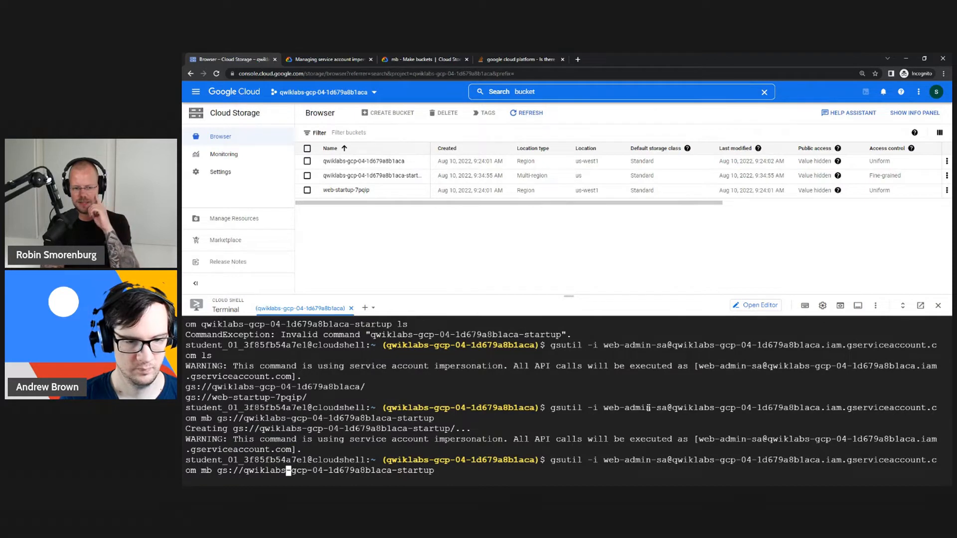
pyautogui.press('Left')
pyautogui.press('Left')
pyautogui.press('Left')
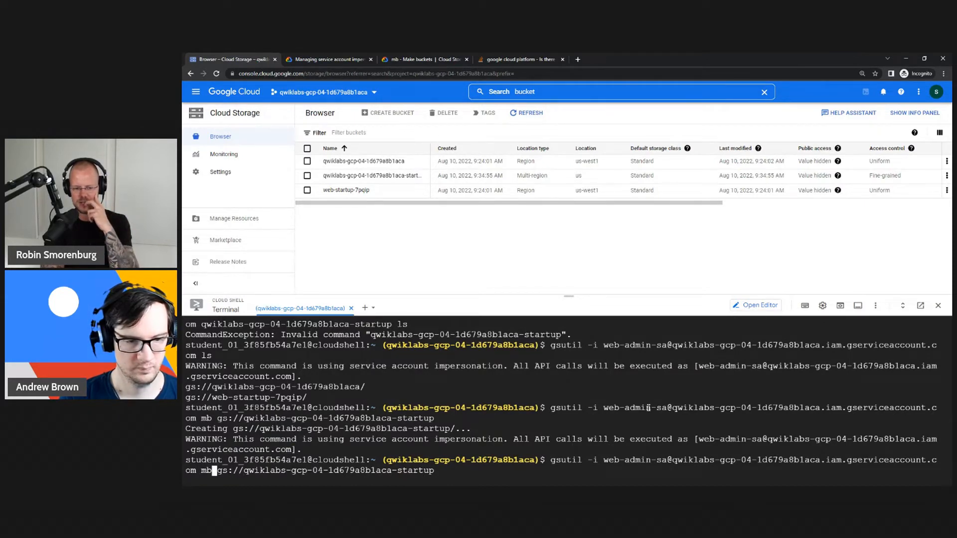
pyautogui.press('BackSpace')
pyautogui.press('BackSpace')
pyautogui.write('cp')
pyautogui.press('Right')
pyautogui.press('Right')
pyautogui.press('Right')
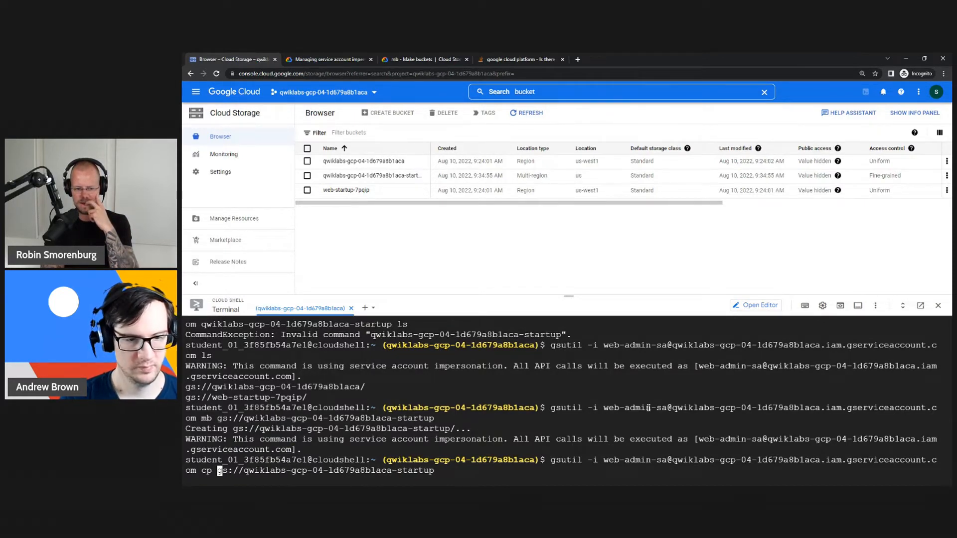
pyautogui.press('Right')
pyautogui.press('Right')
pyautogui.press('Right')
pyautogui.press('Right')
pyautogui.press('Right')
pyautogui.press('Right')
pyautogui.press('Right')
pyautogui.press('Right')
pyautogui.press('Right')
pyautogui.press('Right')
pyautogui.press('Right')
pyautogui.press('Right')
pyautogui.press('Right')
pyautogui.press('Left')
pyautogui.press('Left')
pyautogui.press('Left')
pyautogui.press('Left')
pyautogui.press('Left')
pyautogui.press('Left')
pyautogui.press('Left')
pyautogui.press('Left')
pyautogui.press('Left')
pyautogui.press('Left')
pyautogui.press('Left')
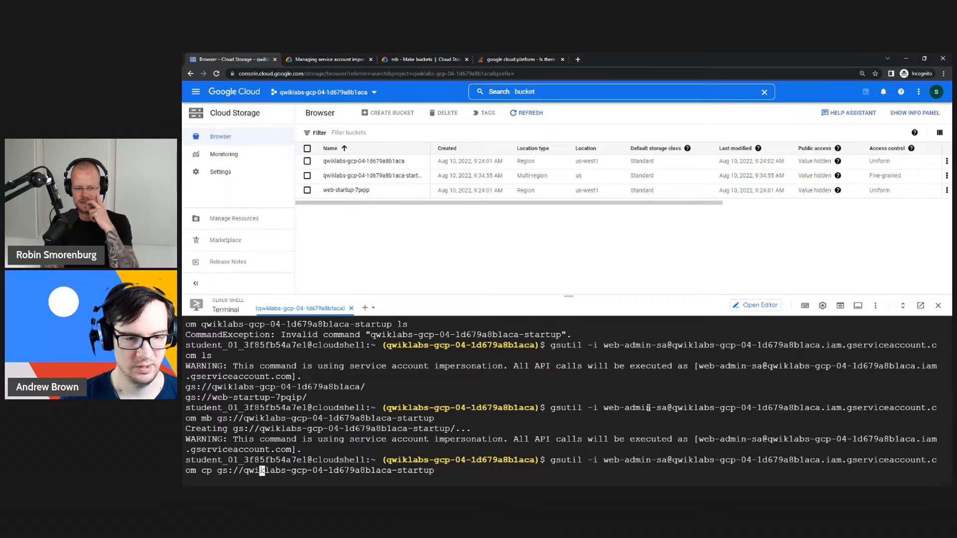
pyautogui.press('Left')
pyautogui.press('Left')
pyautogui.press('Left')
pyautogui.press('Left')
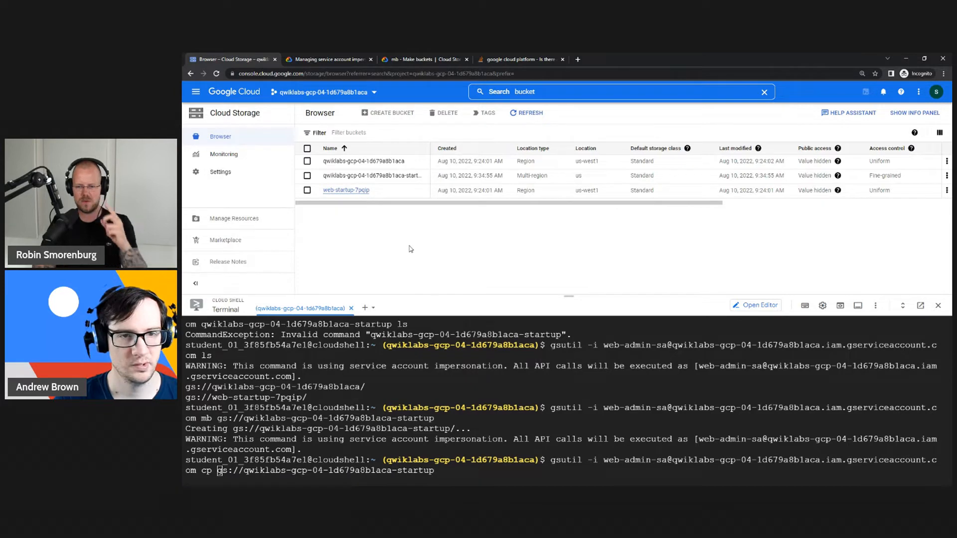
# - Open the web-startup-7pqip bucket and insert gs://web-startup-7pqip as the source in the pending cp command
pyautogui.click(363, 191)
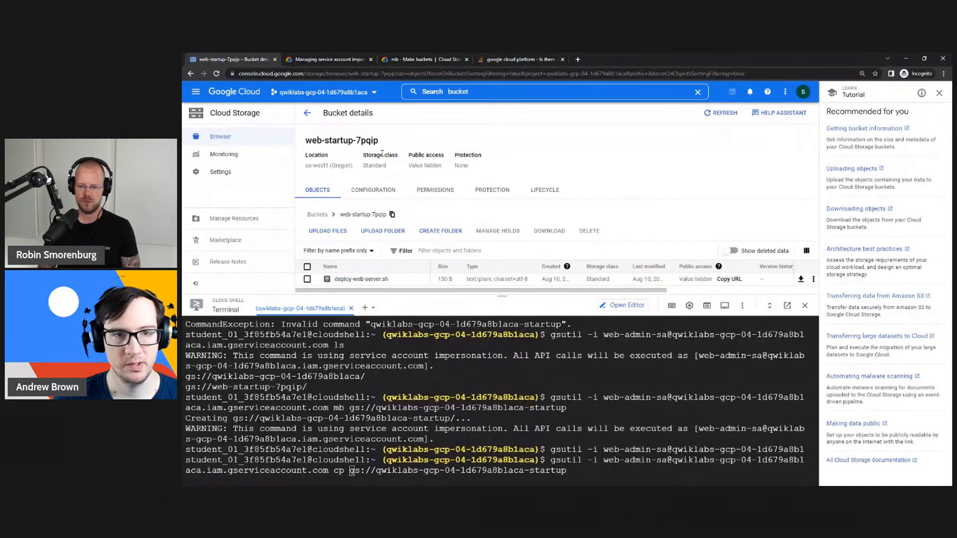
pyautogui.moveTo(379, 141); pyautogui.dragTo(312, 145)
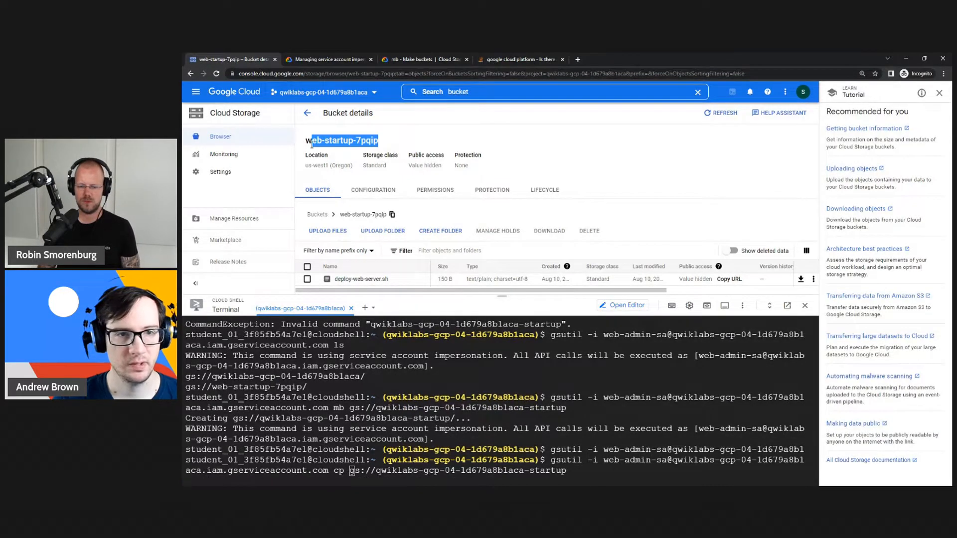
pyautogui.click(496, 445)
pyautogui.write('gs://')
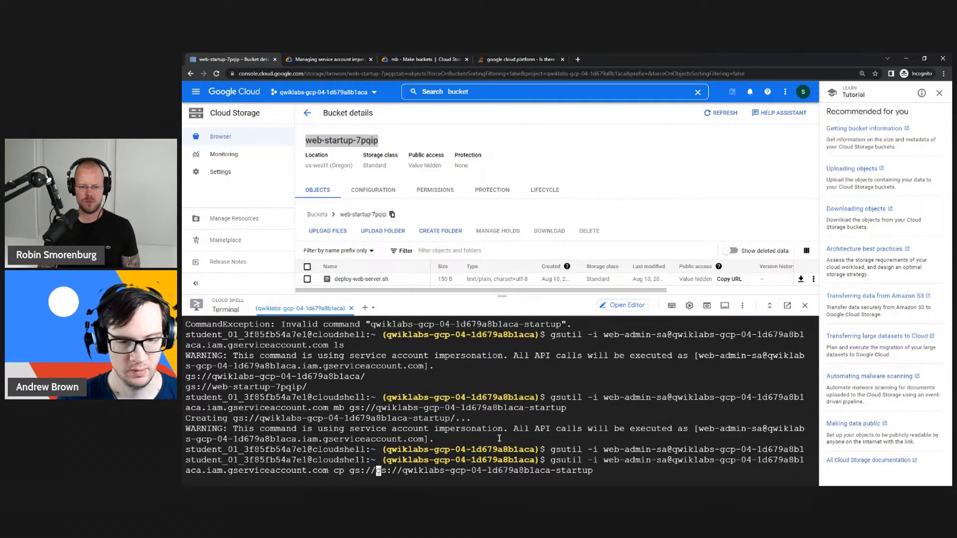
pyautogui.write('web-startup-7pqip')
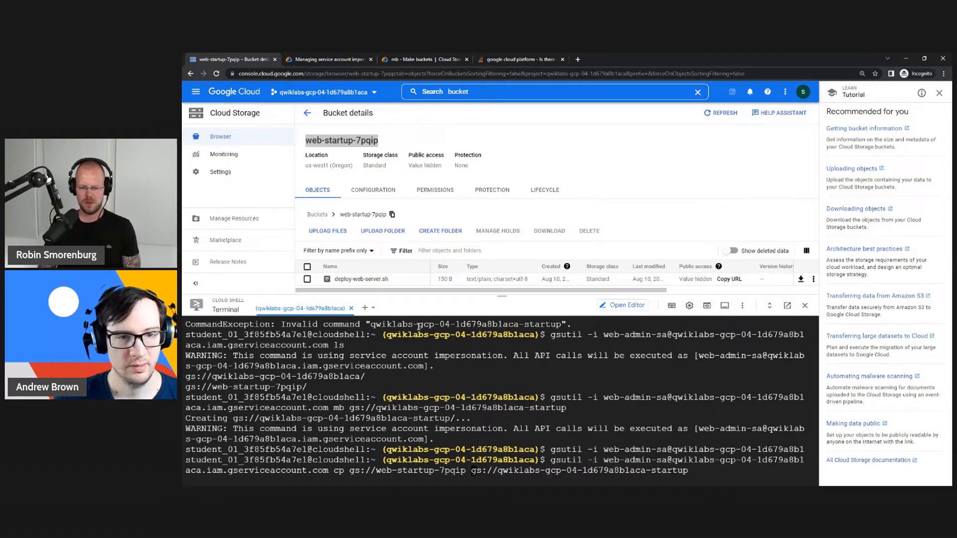
# - Append /deploy-web-server.sh, using the file name from the bucket, to the source path and run the copy into the startup bucket
pyautogui.moveTo(389, 280); pyautogui.dragTo(334, 278)
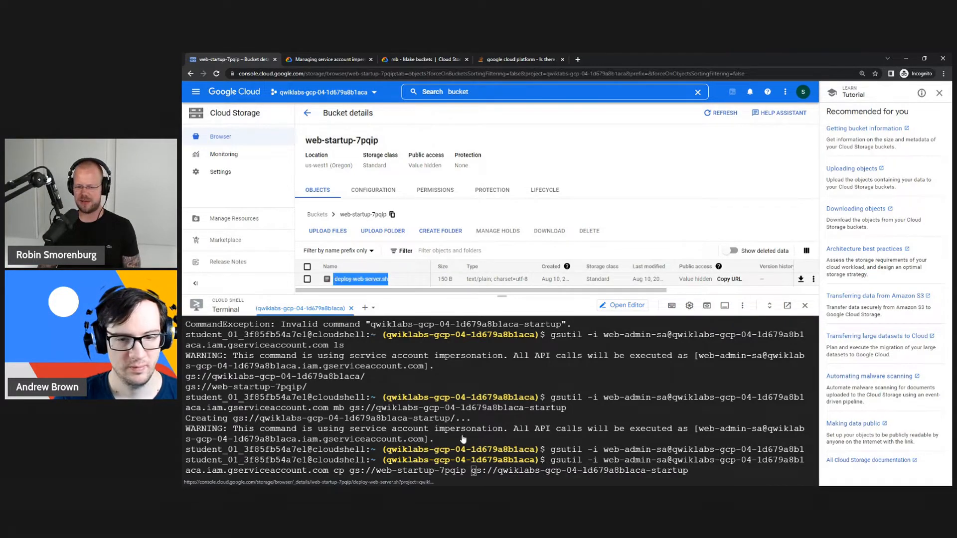
pyautogui.moveTo(389, 279); pyautogui.dragTo(335, 281)
pyautogui.hotkey('ctrl', 'c')
pyautogui.click(473, 473)
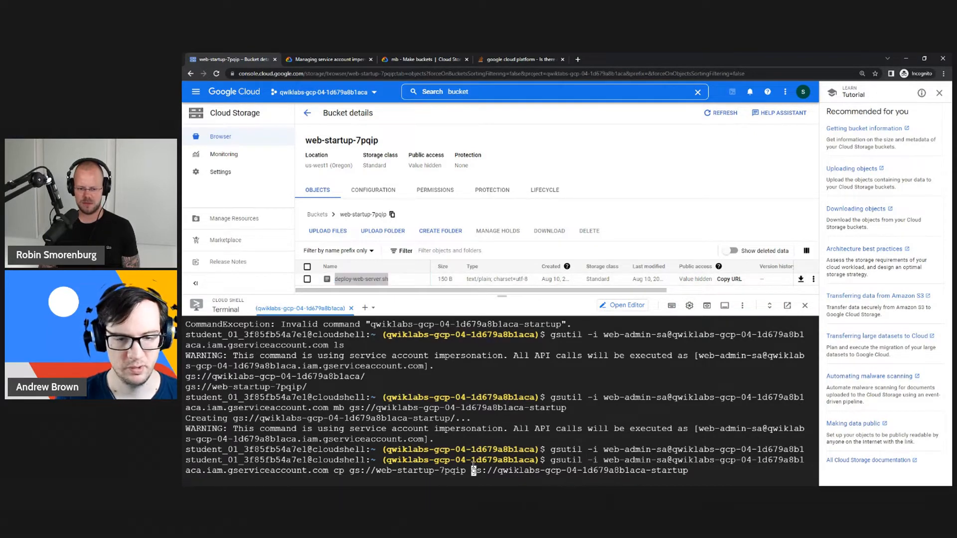
pyautogui.write('/')
pyautogui.hotkey('ctrl', 'v')
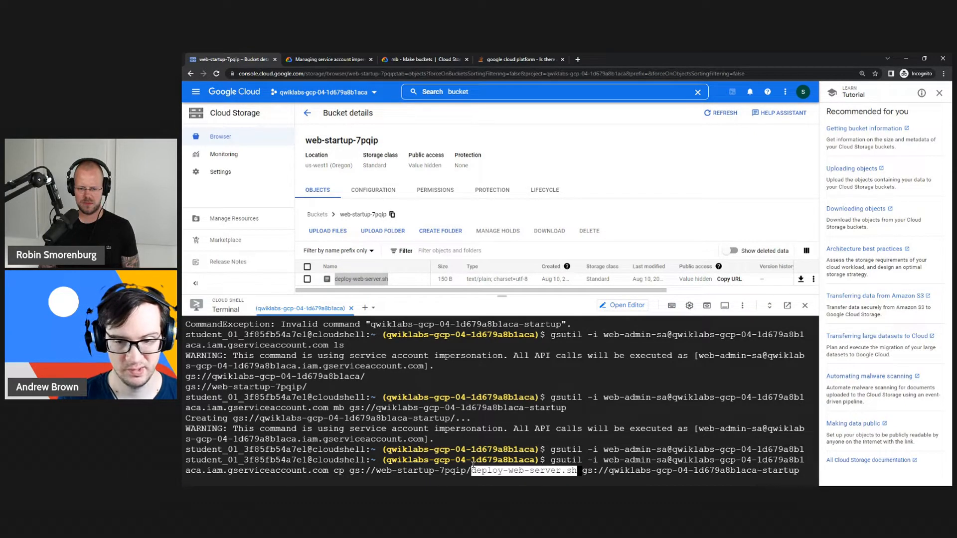
pyautogui.press('Right')
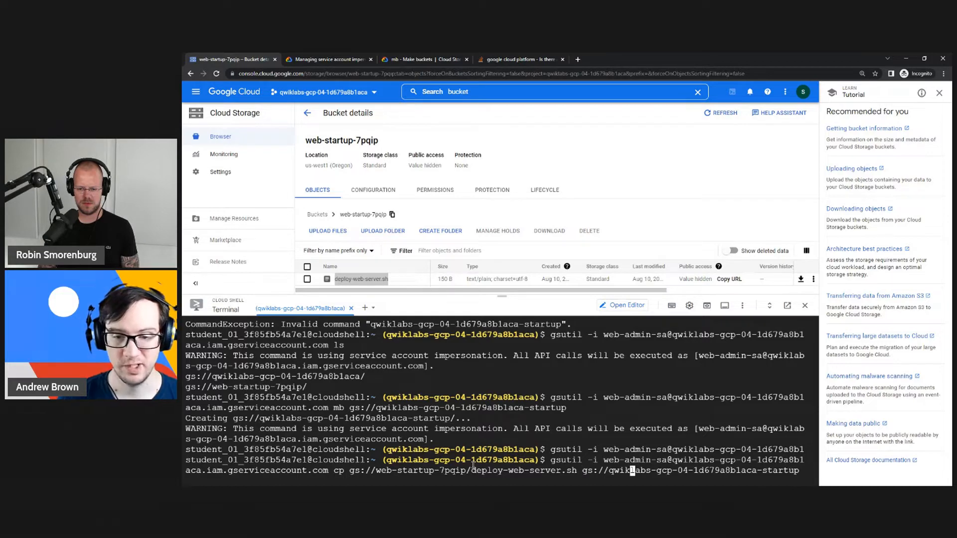
pyautogui.press('Return')
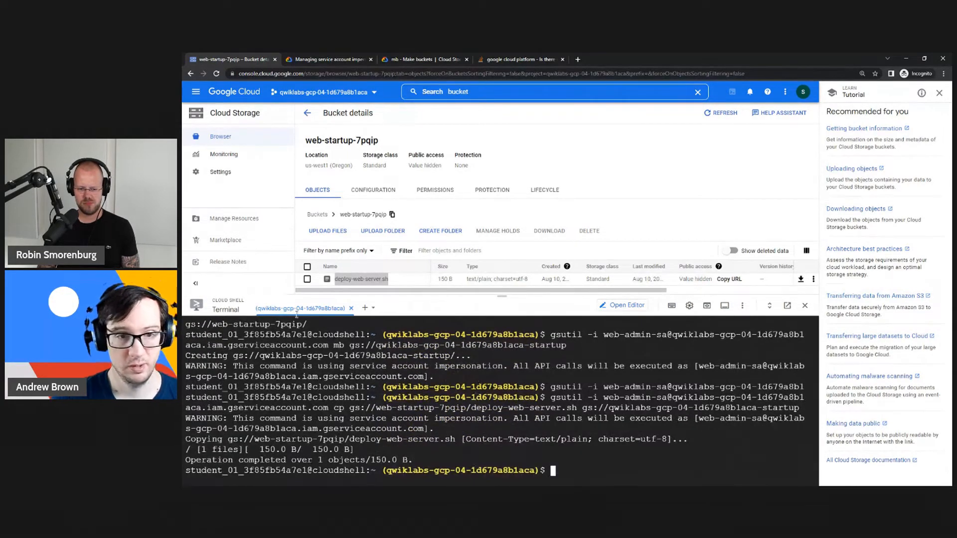
# - Return to the bucket list and open the qwiklabs-gcp-04-1d679a8b1aca bucket
pyautogui.click(306, 113)
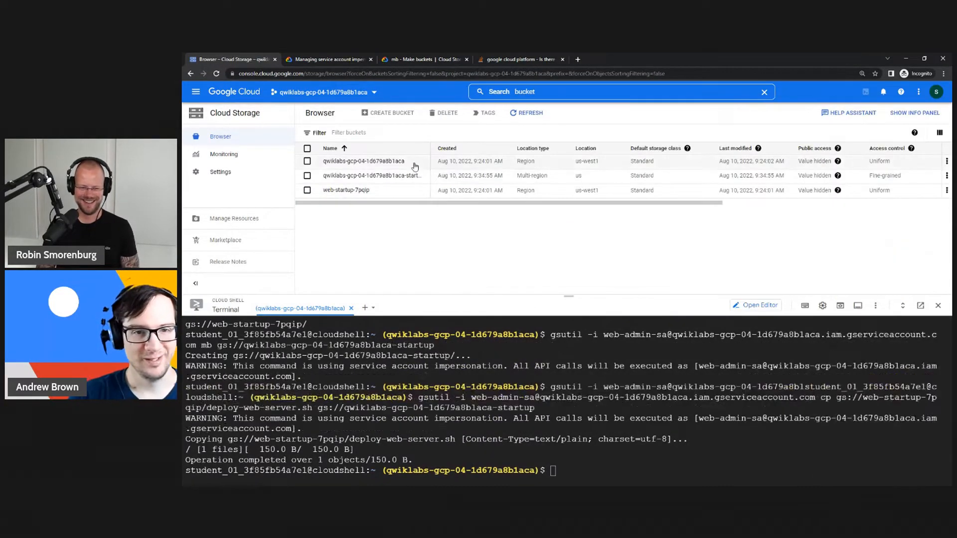
pyautogui.click(414, 163)
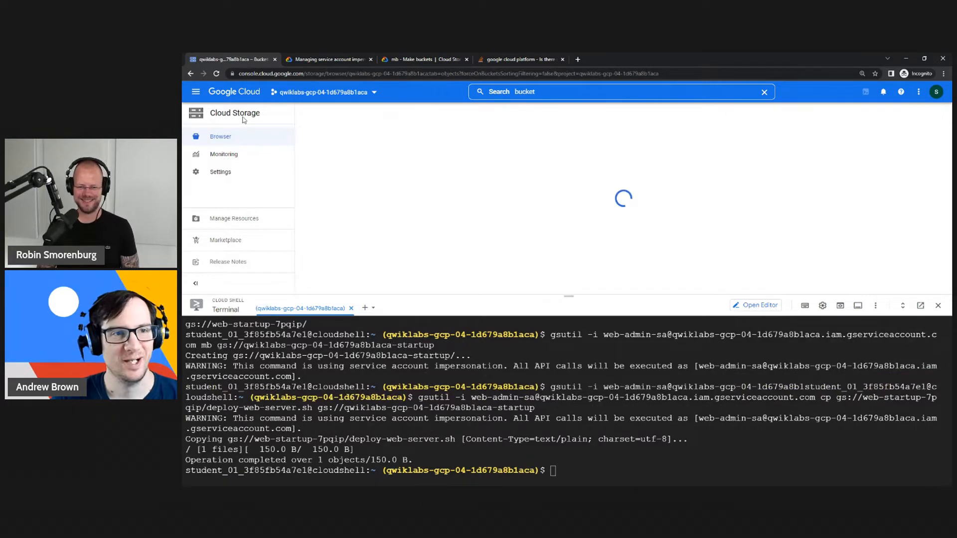
# - Return to the bucket list and open the qwiklabs-gcp-04-1d679a8b1aca-startup bucket to check for the copied script
pyautogui.click(190, 74)
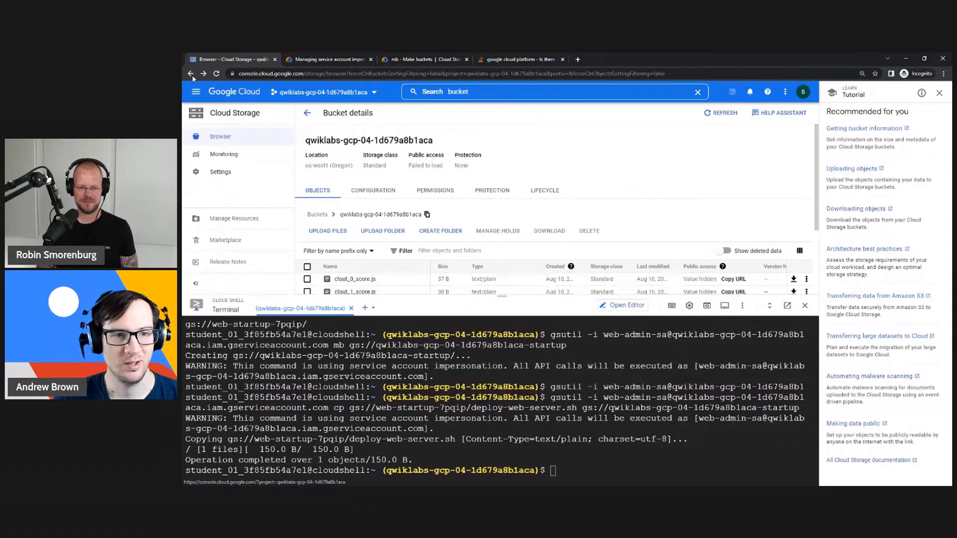
pyautogui.click(405, 180)
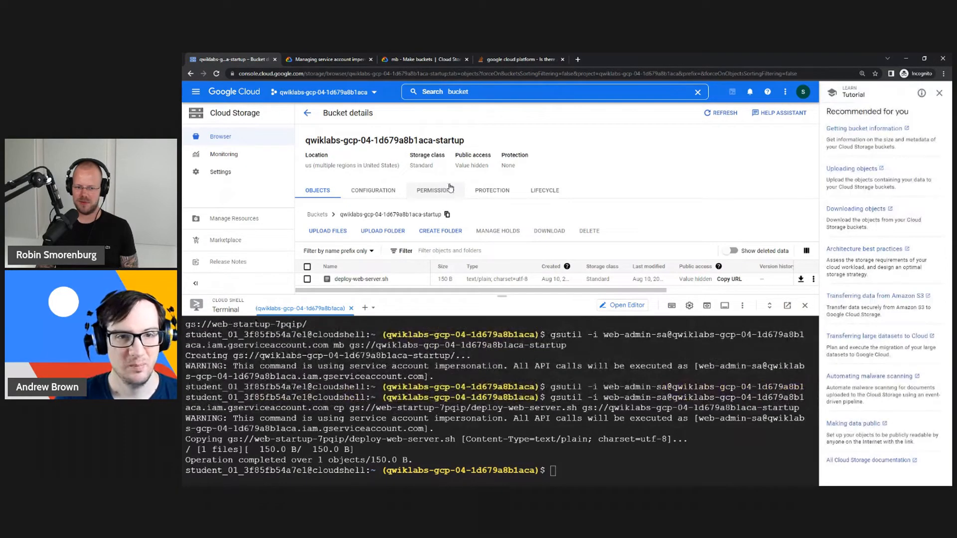
pyautogui.click(518, 59)
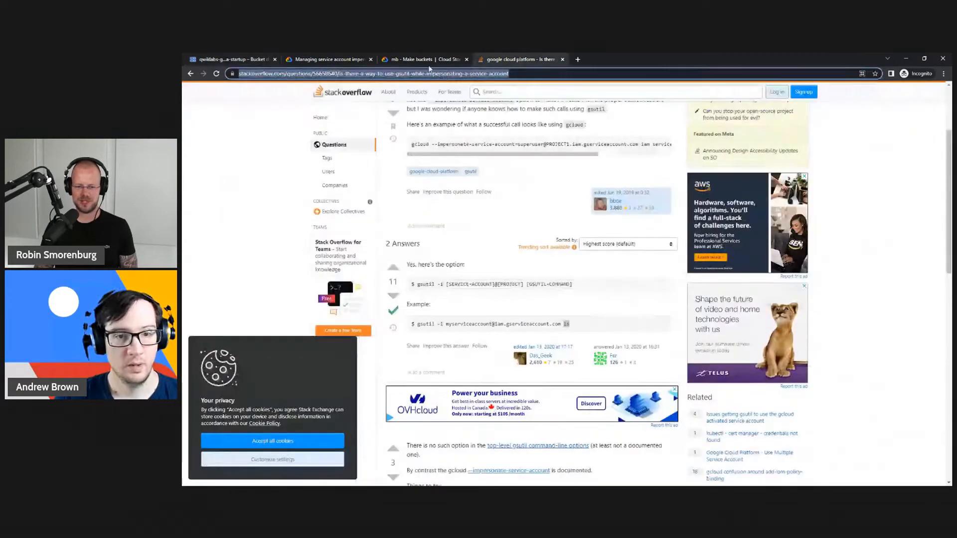
pyautogui.click(426, 59)
pyautogui.click(336, 61)
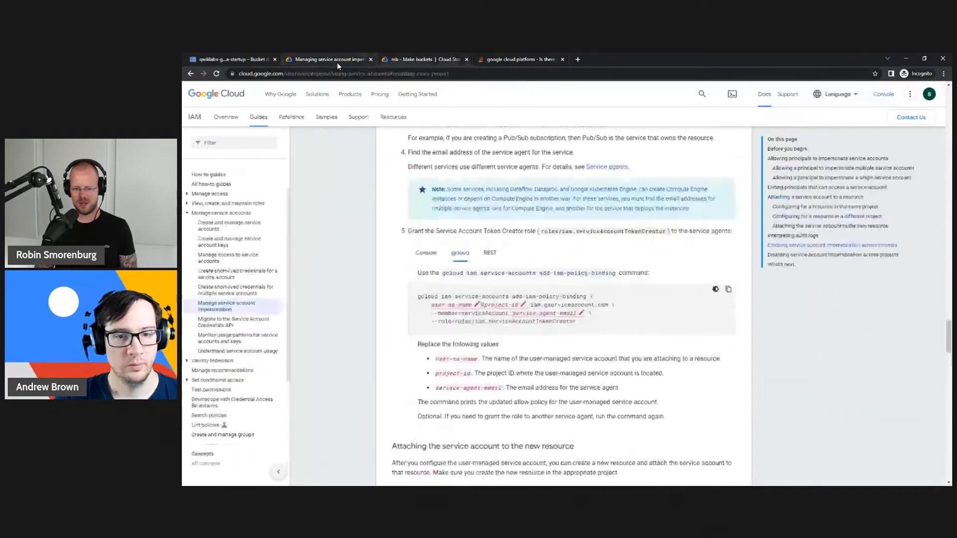
pyautogui.click(232, 59)
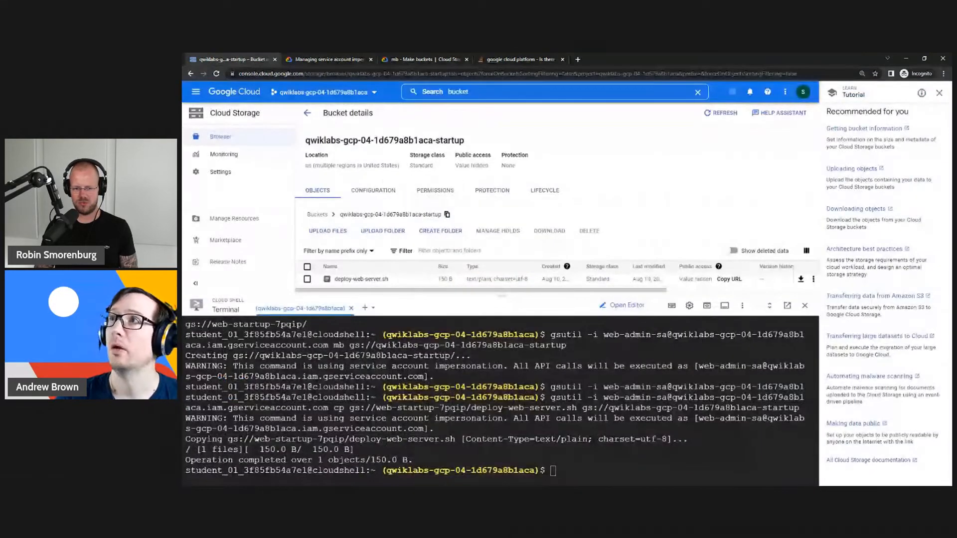
# - Switch to the lab instructions and read the task about the firewall rule for instances tagged http-server, returning to the console
pyautogui.hotkey('alt', 'Tab')
pyautogui.moveTo(636, 91); pyautogui.dragTo(633, 92)
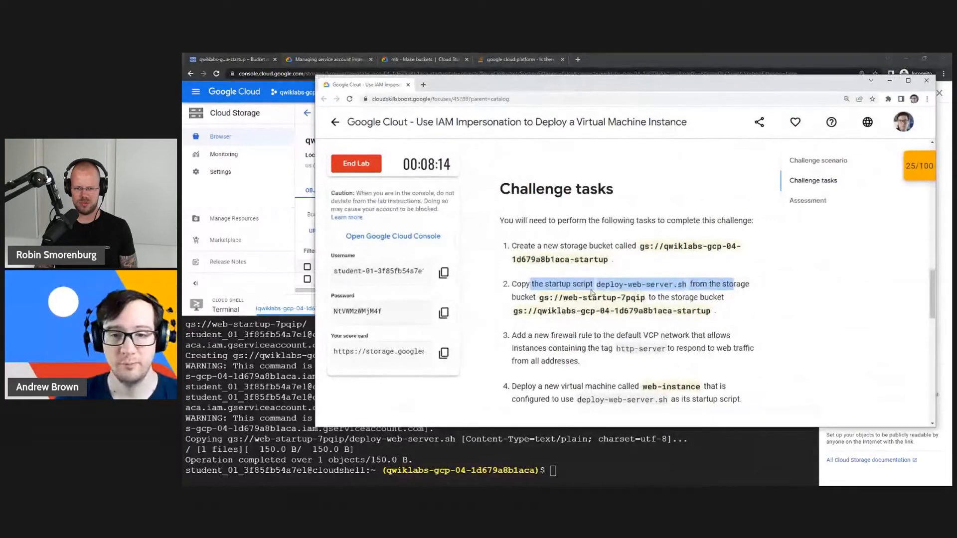
pyautogui.moveTo(604, 335); pyautogui.dragTo(678, 349)
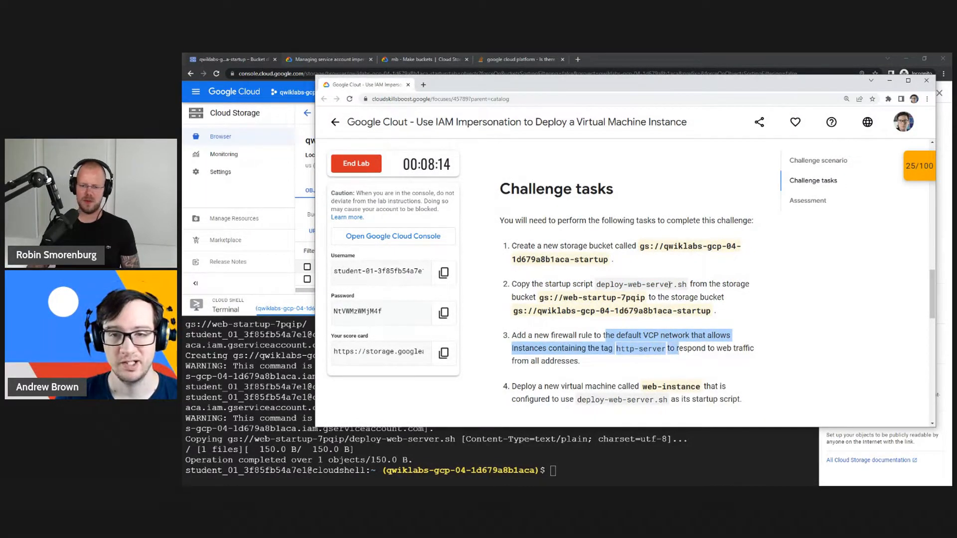
pyautogui.hotkey('alt', 'Tab')
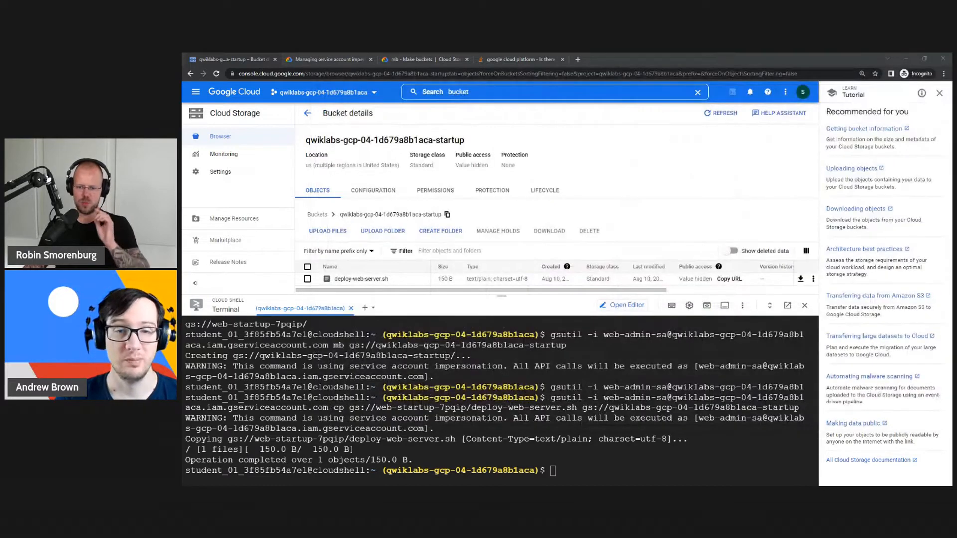
pyautogui.click(486, 92)
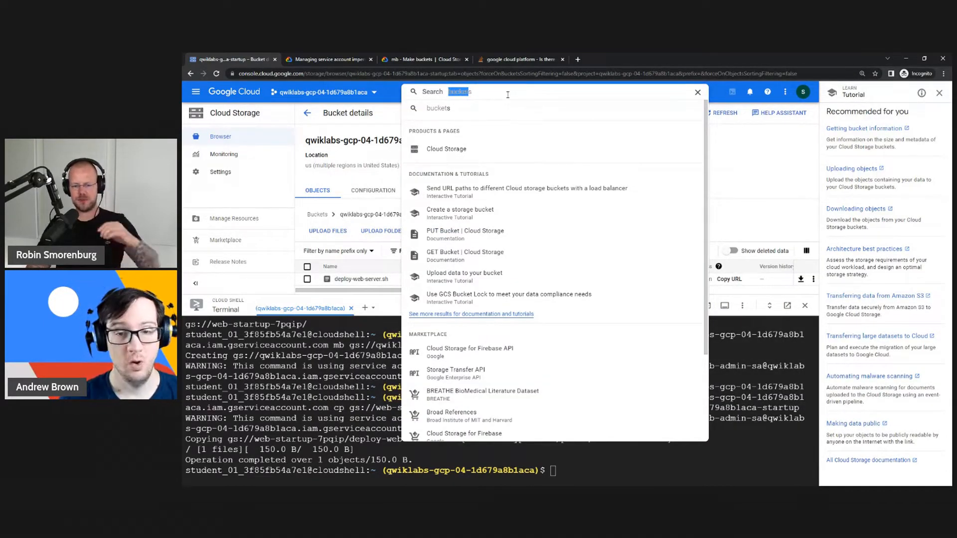
pyautogui.press('BackSpace')
pyautogui.press('Escape')
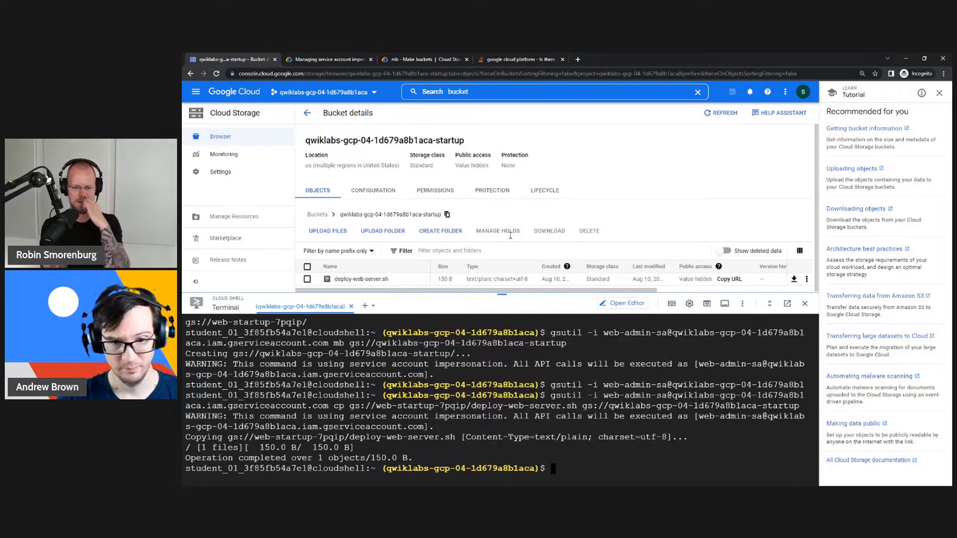
# - Enlarge the Cloud Shell terminal and run gcloud compute network --help
pyautogui.moveTo(510, 235); pyautogui.dragTo(510, 228)
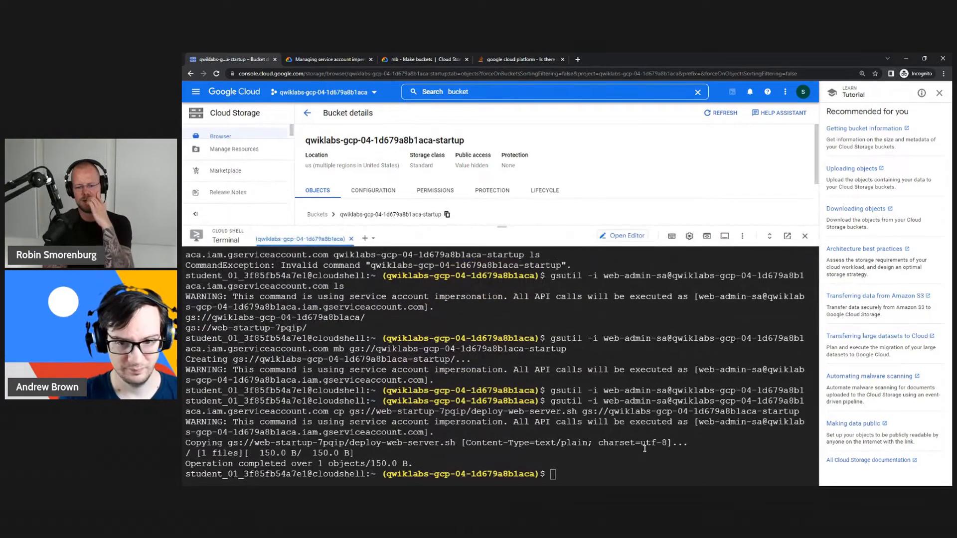
pyautogui.write('gcl')
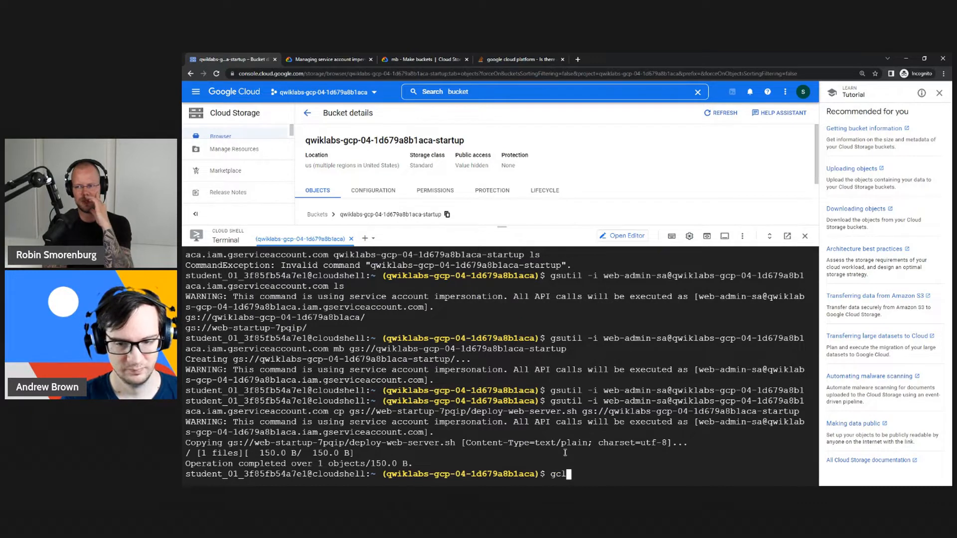
pyautogui.write('oud compute ')
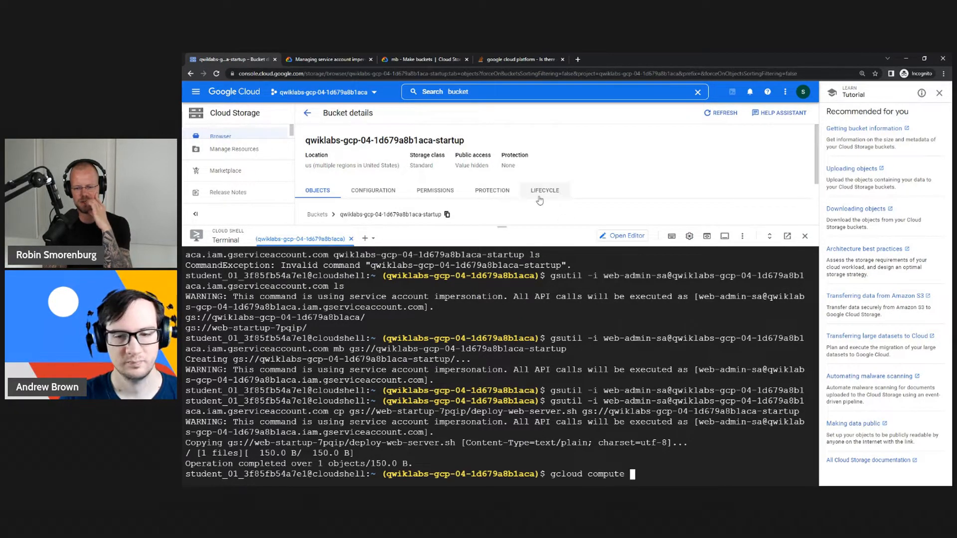
pyautogui.write('engine')
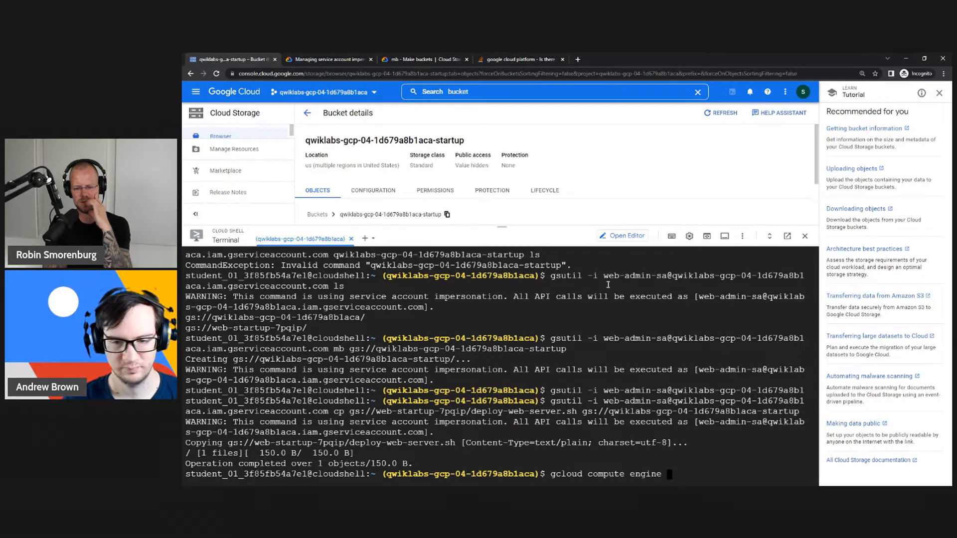
pyautogui.press('BackSpace')
pyautogui.press('BackSpace')
pyautogui.press('BackSpace')
pyautogui.press('BackSpace')
pyautogui.press('BackSpace')
pyautogui.press('BackSpace')
pyautogui.press('BackSpace')
pyautogui.press('BackSpace')
pyautogui.press('BackSpace')
pyautogui.press('BackSpace')
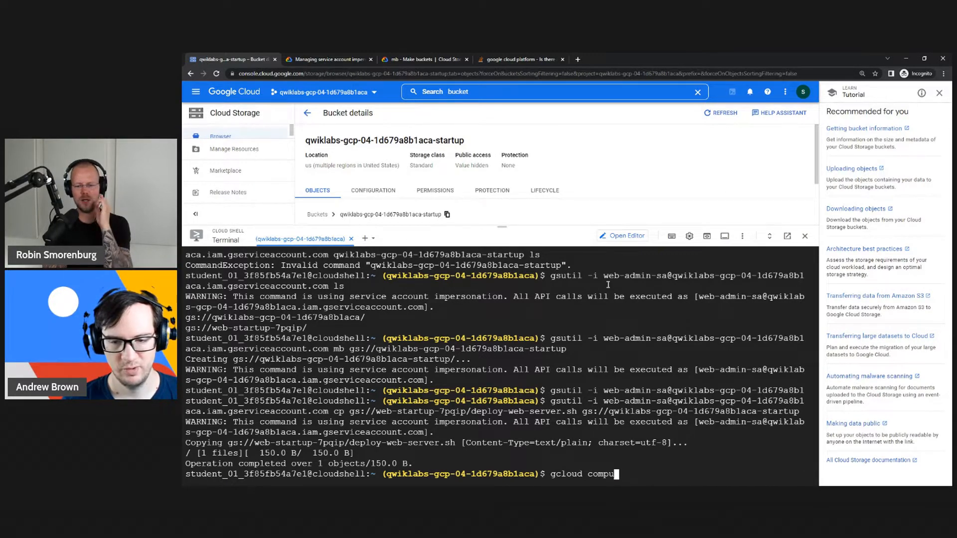
pyautogui.write('te network')
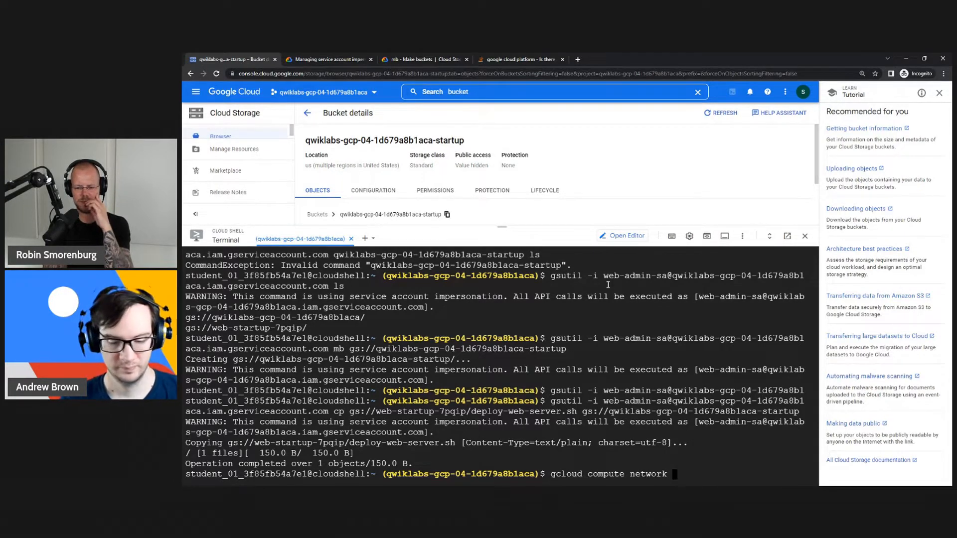
pyautogui.write(' --help')
pyautogui.press('Return')
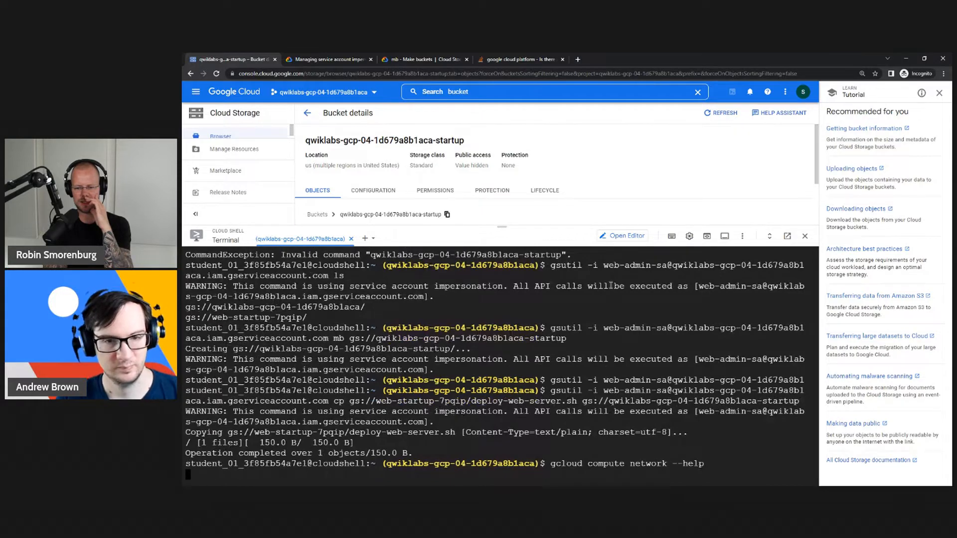
# - Maximize the Cloud Shell terminal and run the help command again with the group spelled networks: gcloud compute networks --help
pyautogui.click(771, 236)
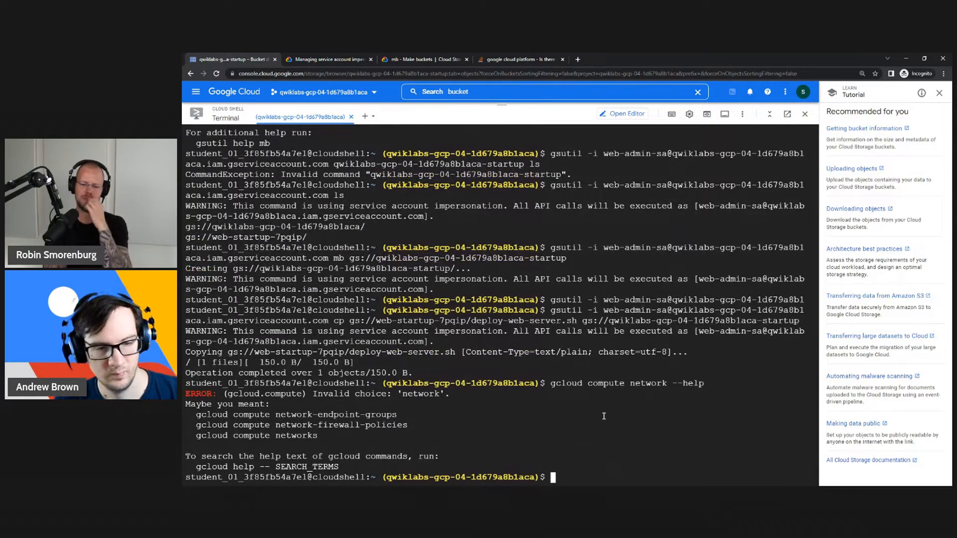
pyautogui.press('Up')
pyautogui.write('s')
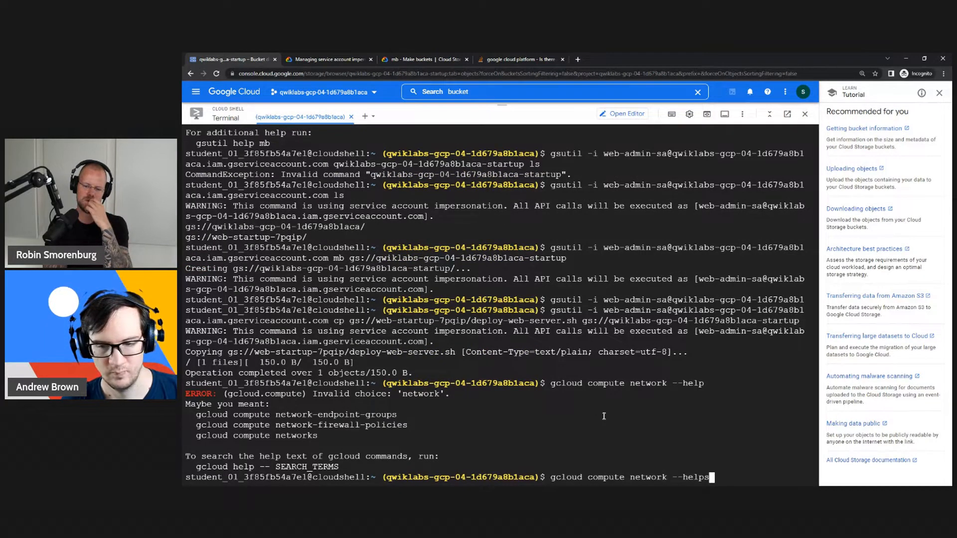
pyautogui.press('BackSpace')
pyautogui.press('BackSpace')
pyautogui.press('BackSpace')
pyautogui.press('BackSpace')
pyautogui.press('BackSpace')
pyautogui.press('BackSpace')
pyautogui.press('BackSpace')
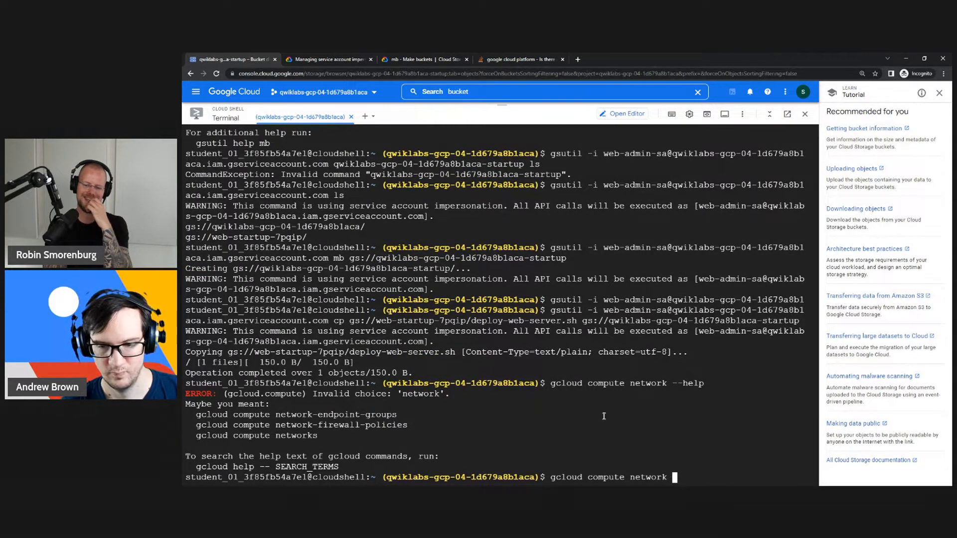
pyautogui.press('BackSpace')
pyautogui.write('s -hel;p[')
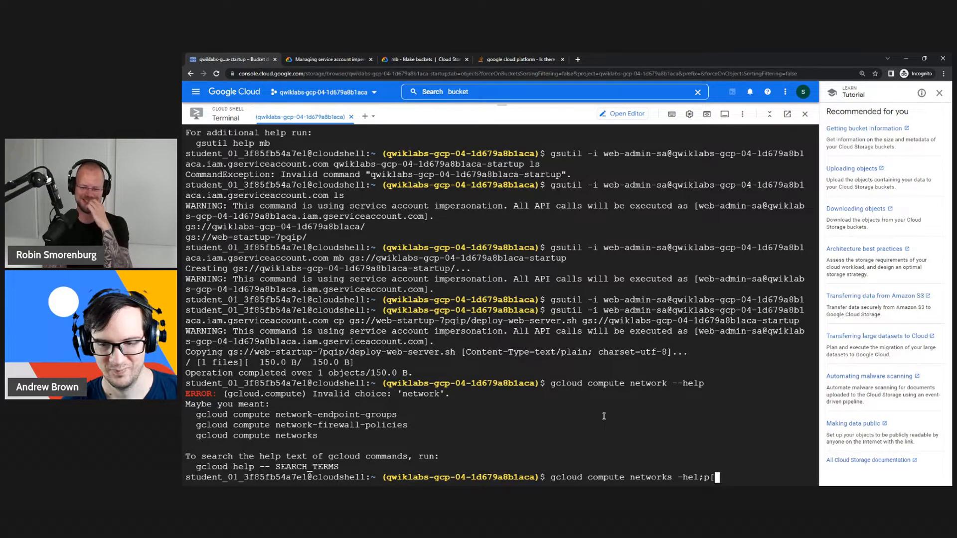
pyautogui.press('BackSpace')
pyautogui.press('BackSpace')
pyautogui.press('BackSpace')
pyautogui.press('BackSpace')
pyautogui.press('BackSpace')
pyautogui.press('BackSpace')
pyautogui.write('-')
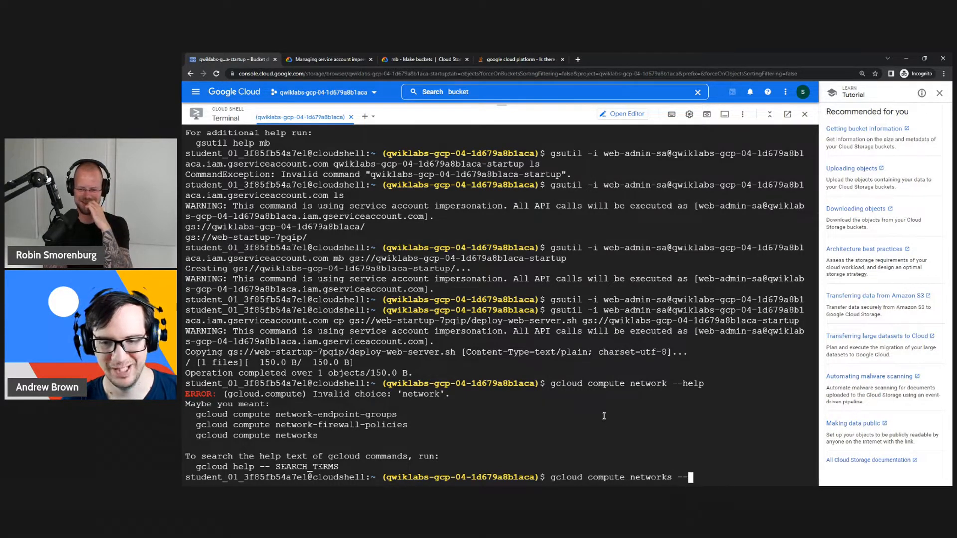
pyautogui.write('gelp')
pyautogui.press('BackSpace')
pyautogui.press('BackSpace')
pyautogui.press('BackSpace')
pyautogui.press('BackSpace')
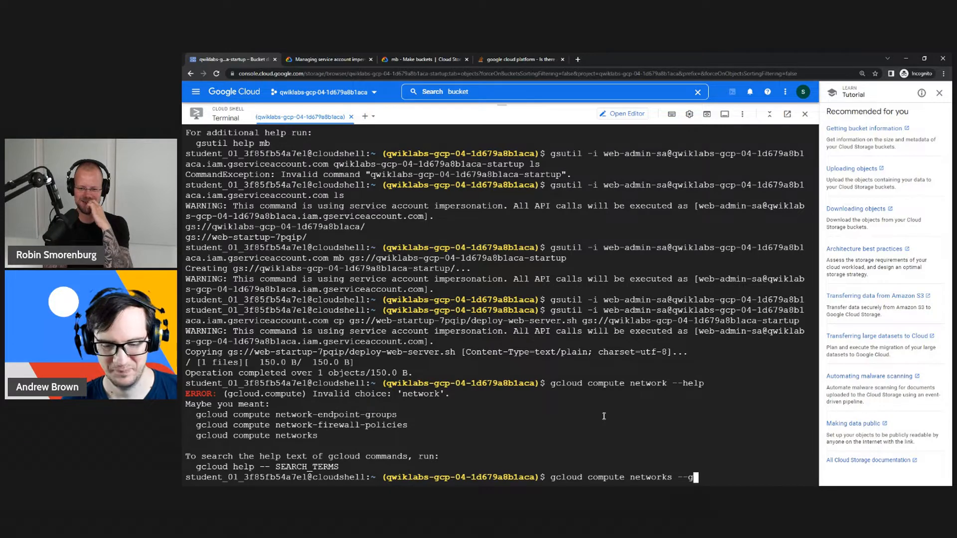
pyautogui.write('help')
pyautogui.press('Return')
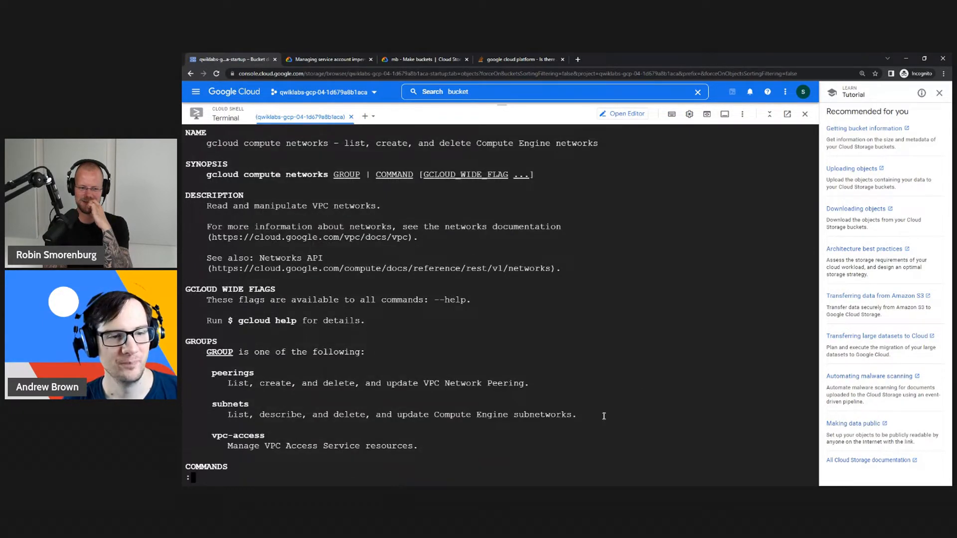
# - Examine the groups and commands in the gcloud compute networks help for firewall rule creation, and quit the help text
pyautogui.press('Down')
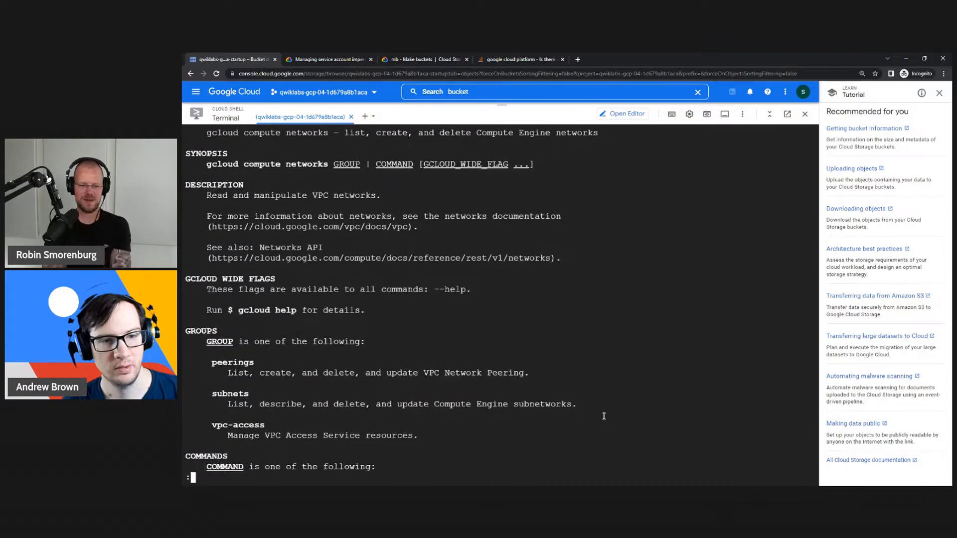
pyautogui.press('Down')
pyautogui.press('Down')
pyautogui.press('Down')
pyautogui.press('Down')
pyautogui.press('Down')
pyautogui.press('Down')
pyautogui.press('Down')
pyautogui.press('Down')
pyautogui.press('Down')
pyautogui.press('Down')
pyautogui.press('Down')
pyautogui.scroll(-4, 604, 416)
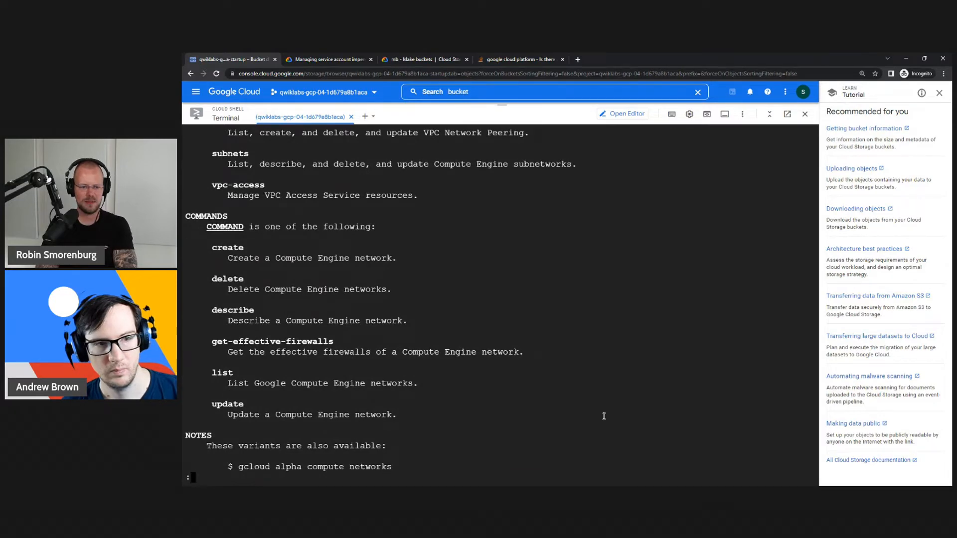
pyautogui.scroll(3, 604, 416)
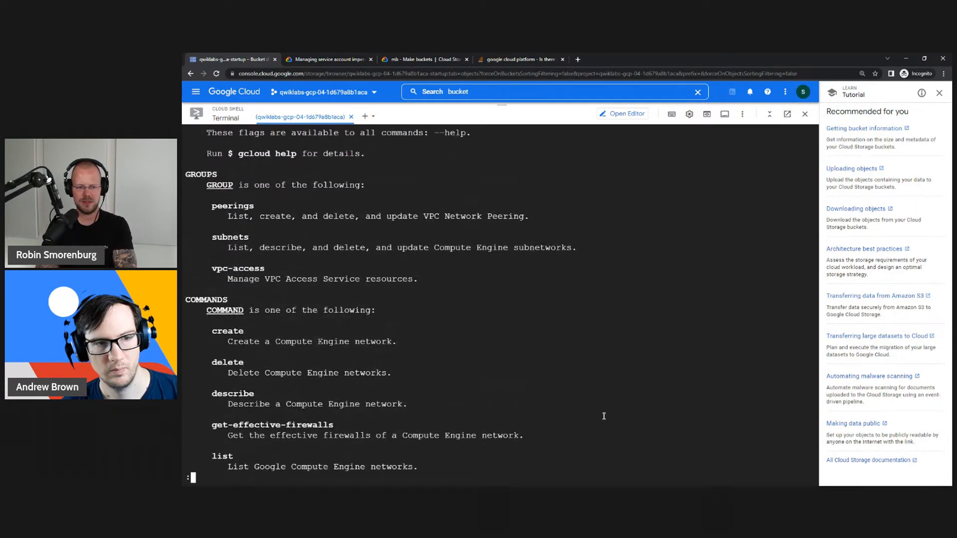
pyautogui.scroll(4, 604, 416)
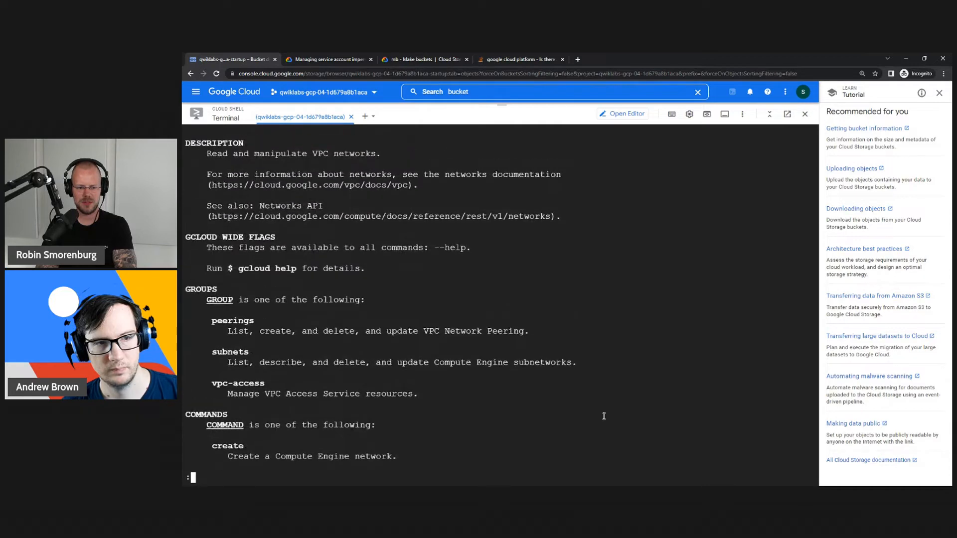
pyautogui.scroll(3, 603, 416)
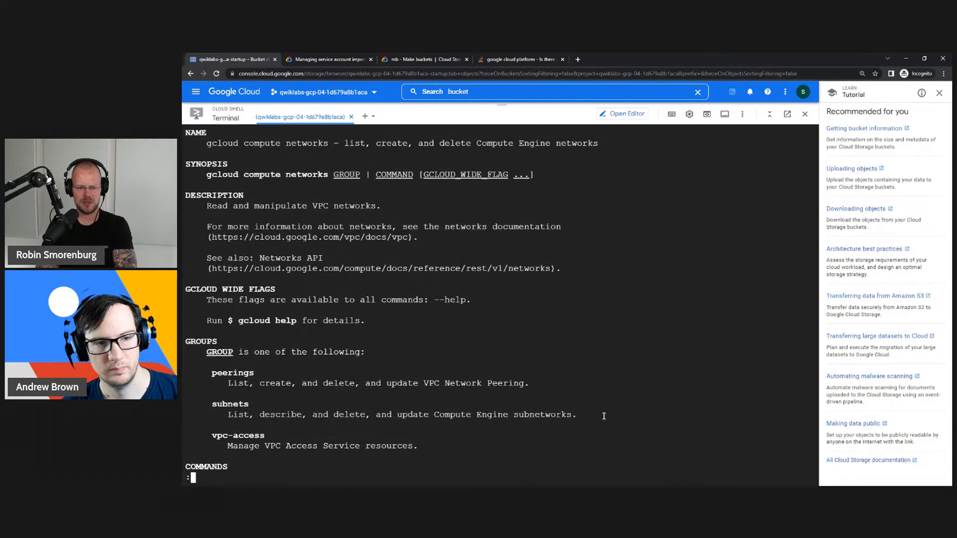
pyautogui.scroll(-1, 603, 416)
pyautogui.scroll(-9, 604, 416)
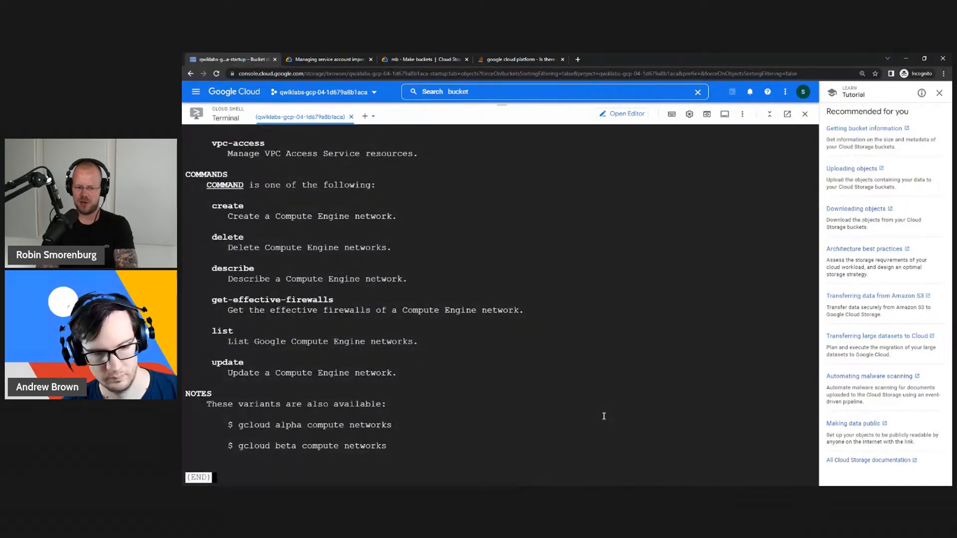
pyautogui.press('q')
# - Change the recalled command to gcloud compute network-firewall-policies --help and run it
pyautogui.press('Up')
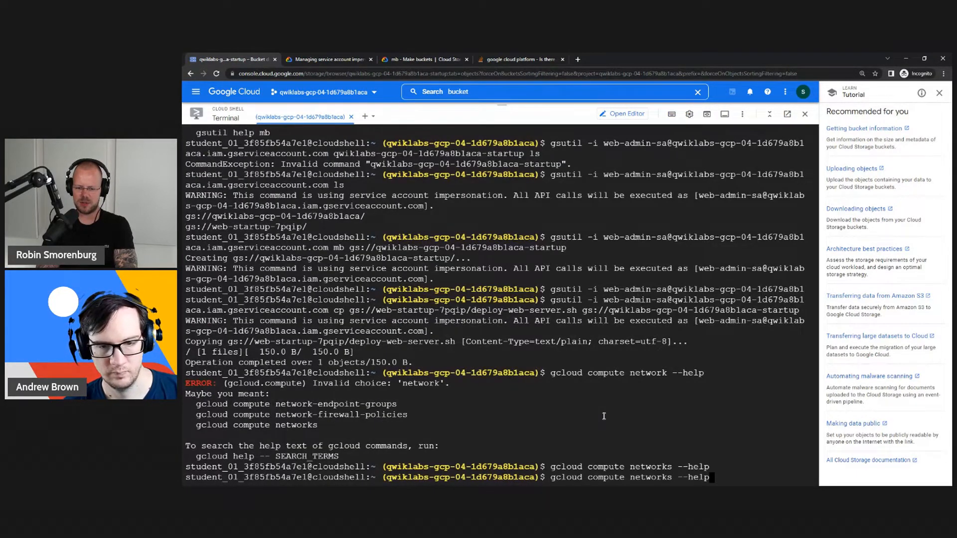
pyautogui.press('BackSpace')
pyautogui.press('BackSpace')
pyautogui.press('BackSpace')
pyautogui.press('BackSpace')
pyautogui.press('BackSpace')
pyautogui.press('BackSpace')
pyautogui.press('BackSpace')
pyautogui.press('BackSpace')
pyautogui.press('BackSpace')
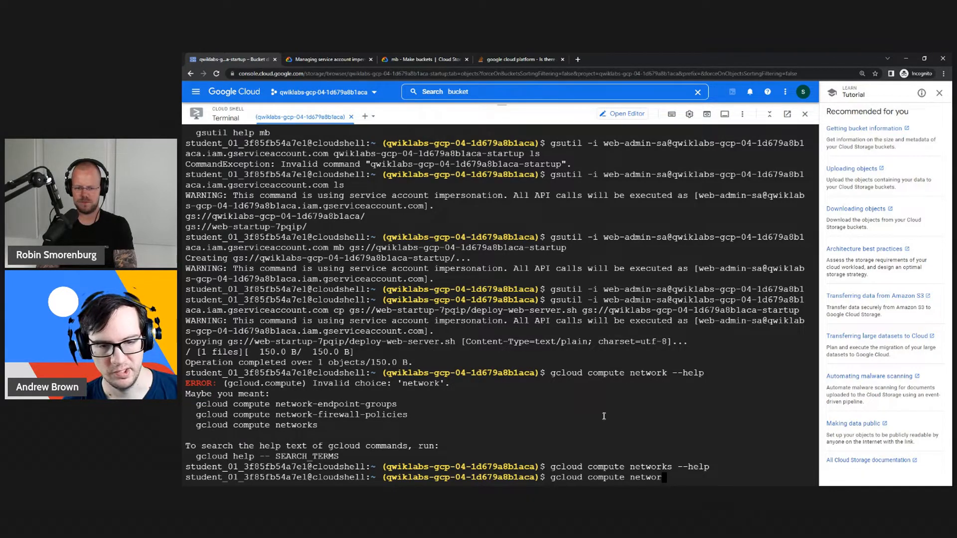
pyautogui.write('k-')
pyautogui.write('f')
pyautogui.press('Tab')
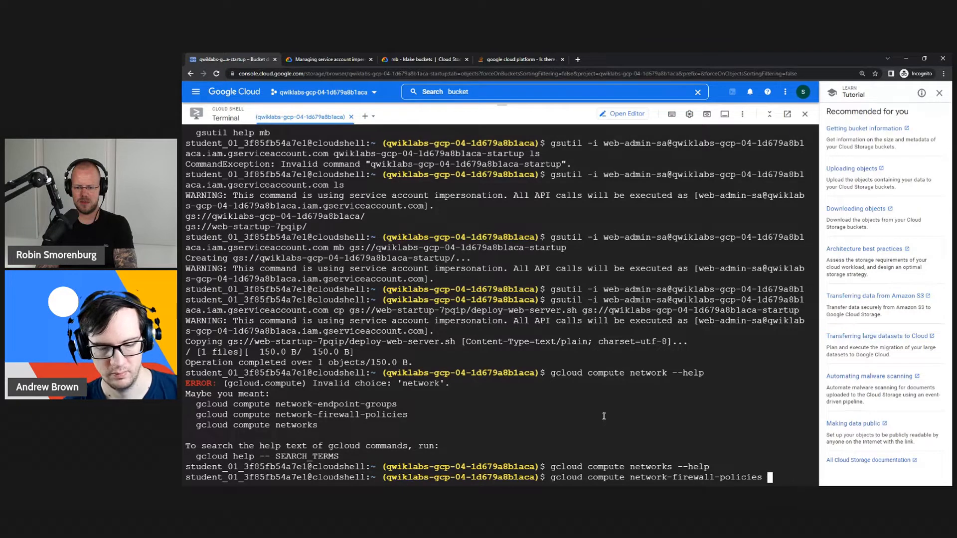
pyautogui.write('--help')
pyautogui.press('Return')
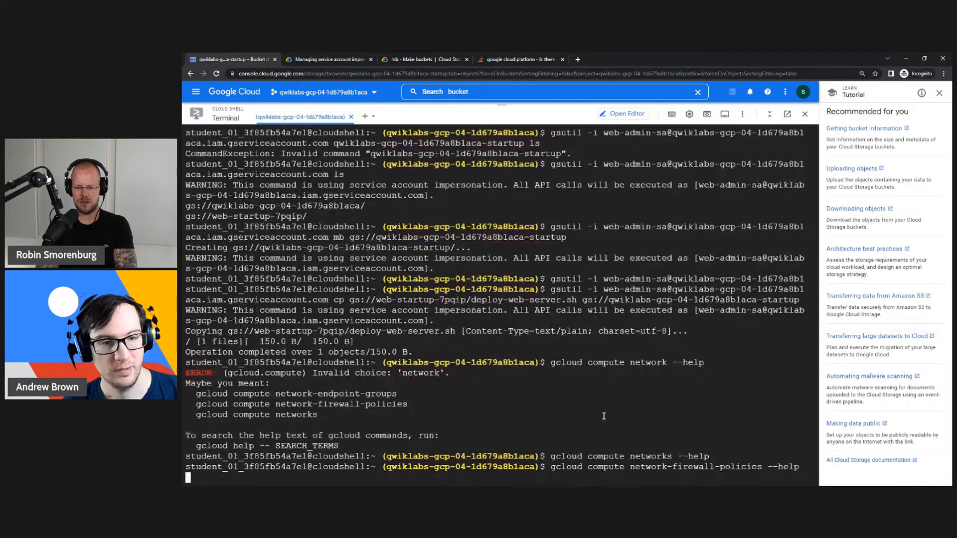
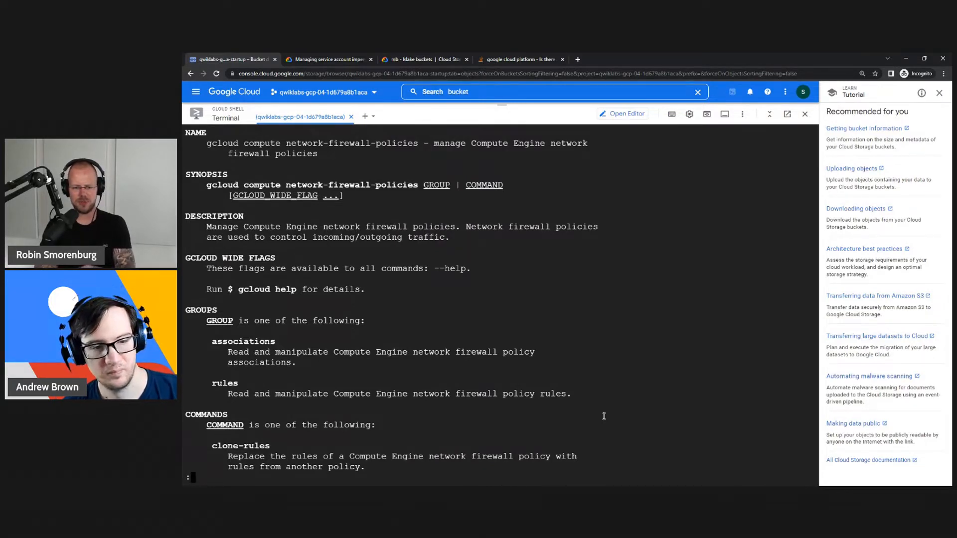
# - Examine the groups and commands in the gcloud compute network-firewall-policies help, and quit the help text
pyautogui.scroll(-5, 603, 416)
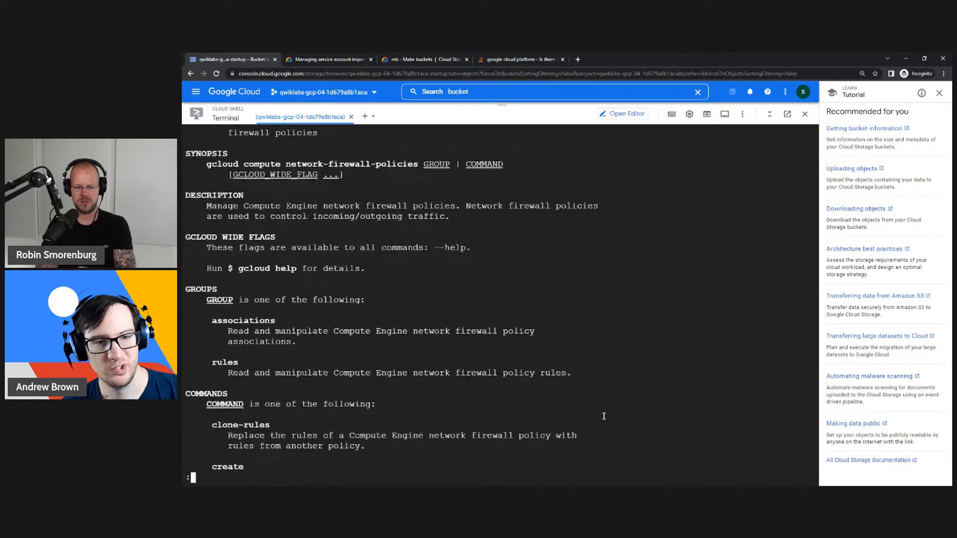
pyautogui.scroll(-1, 603, 416)
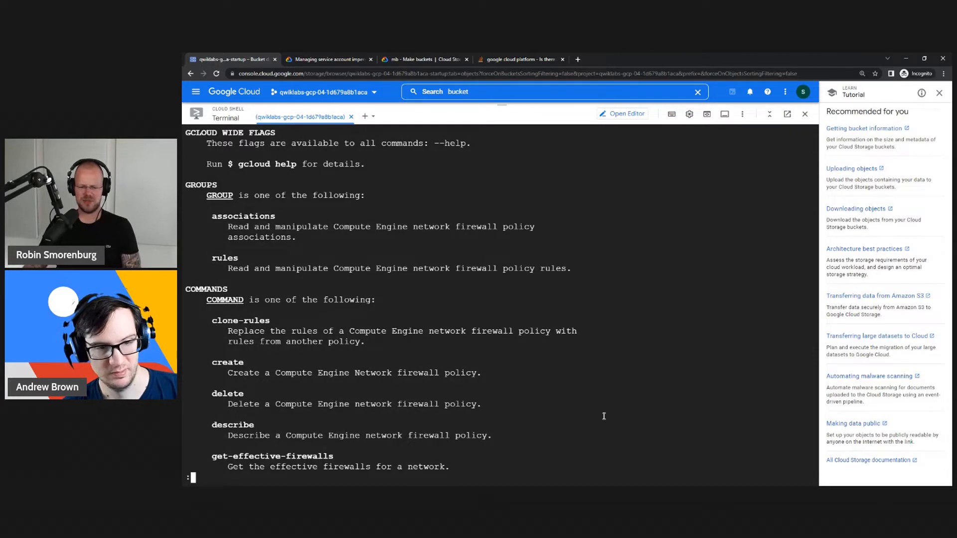
pyautogui.scroll(-1, 604, 416)
pyautogui.press('q')
# - Run gcloud compute network-firewall-policies create --help, read its usage and examples, and quit the help text
pyautogui.press('Up')
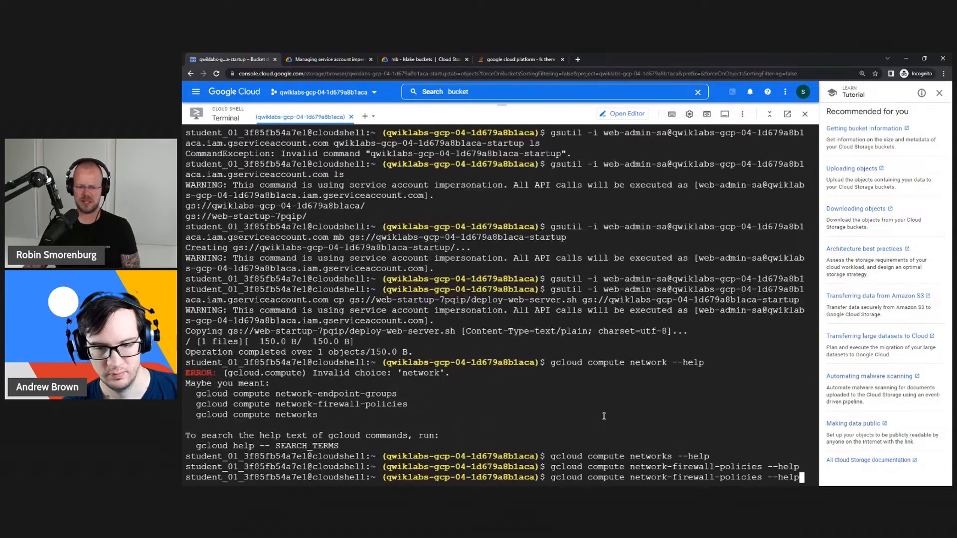
pyautogui.press('BackSpace')
pyautogui.press('BackSpace')
pyautogui.press('BackSpace')
pyautogui.press('BackSpace')
pyautogui.press('BackSpace')
pyautogui.press('BackSpace')
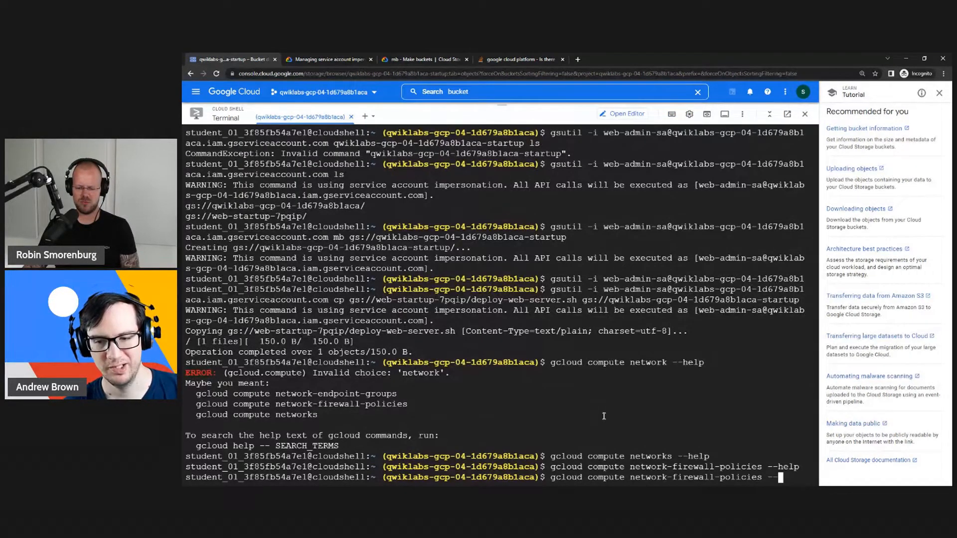
pyautogui.write('create')
pyautogui.press('Return')
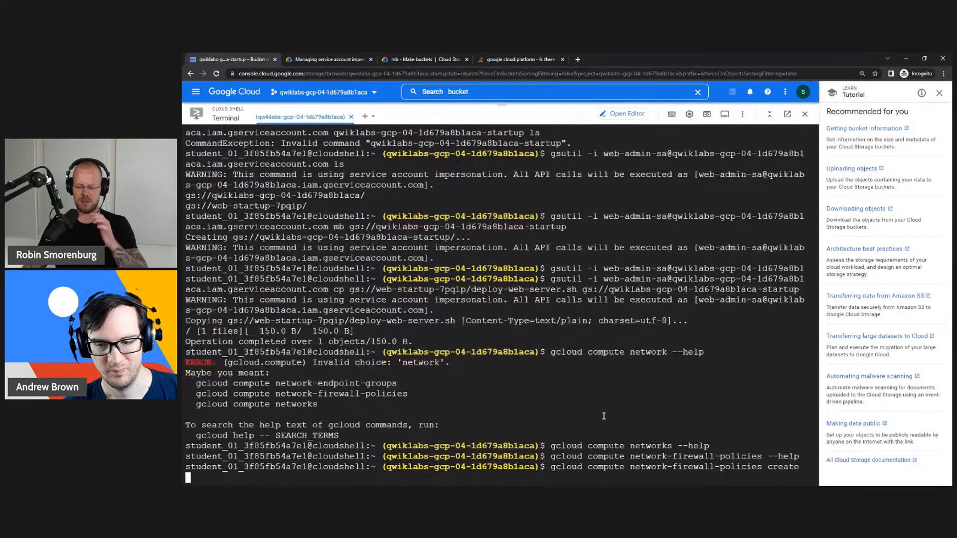
pyautogui.write('--help')
pyautogui.press('Return')
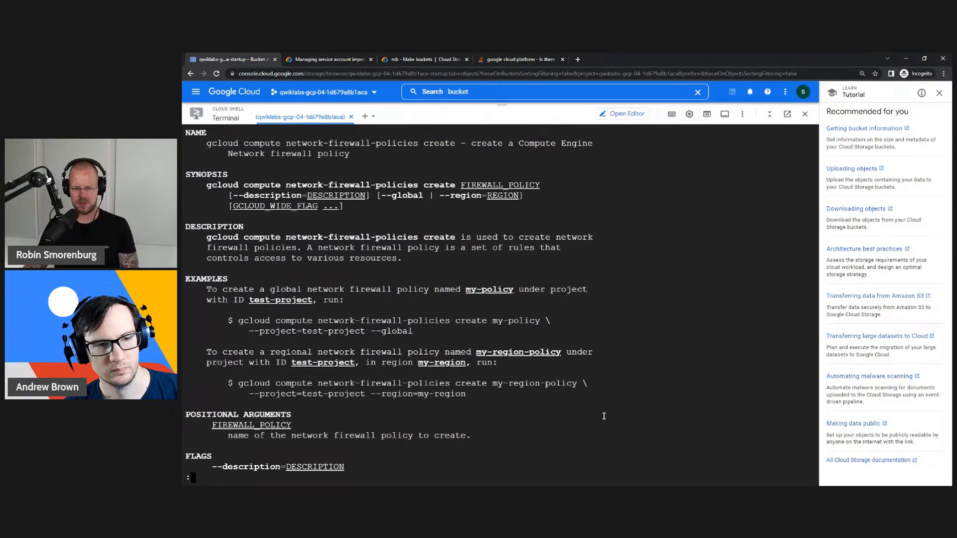
pyautogui.press('q')
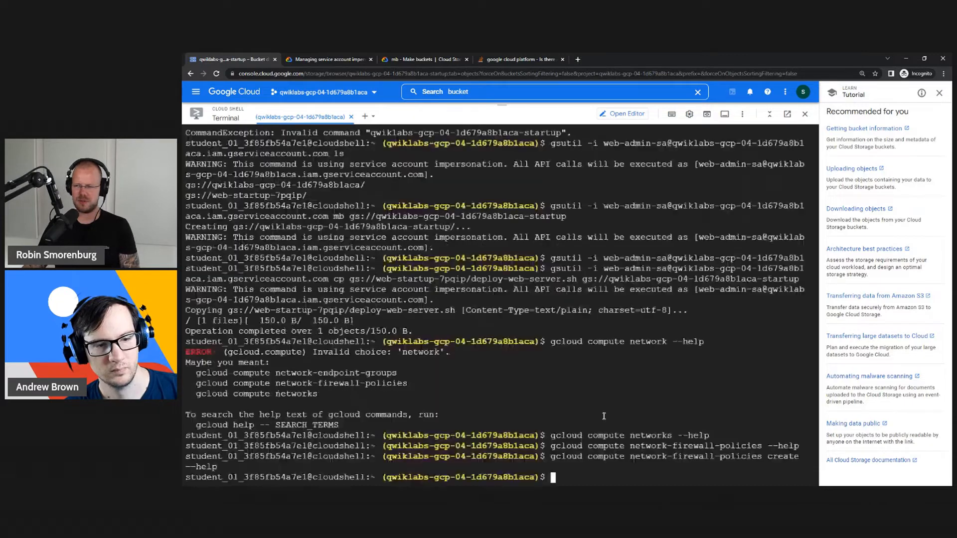
# - Run gcloud compute network-firewall-policies --help again, review its groups and commands, and quit the help text
pyautogui.press('Up')
pyautogui.press('Up')
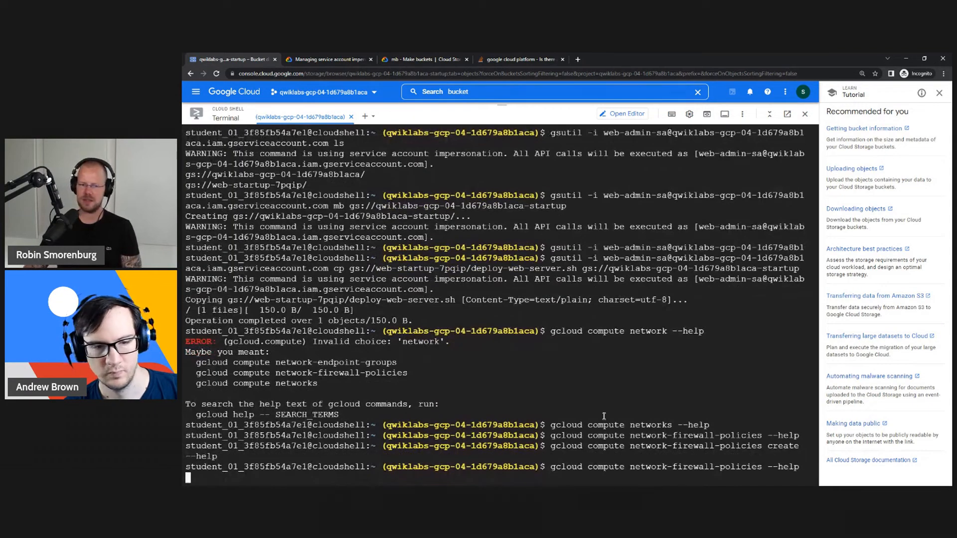
pyautogui.press('Return')
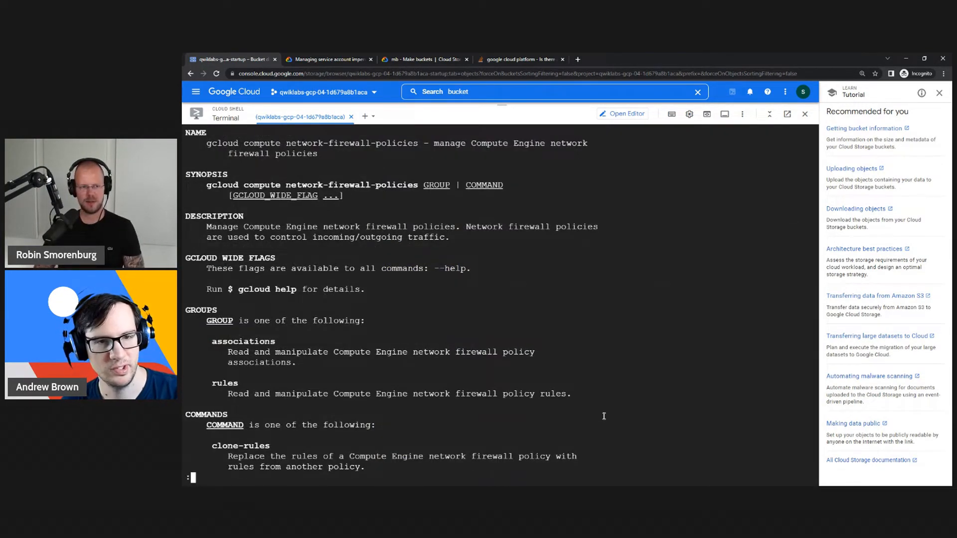
pyautogui.scroll(-4, 604, 416)
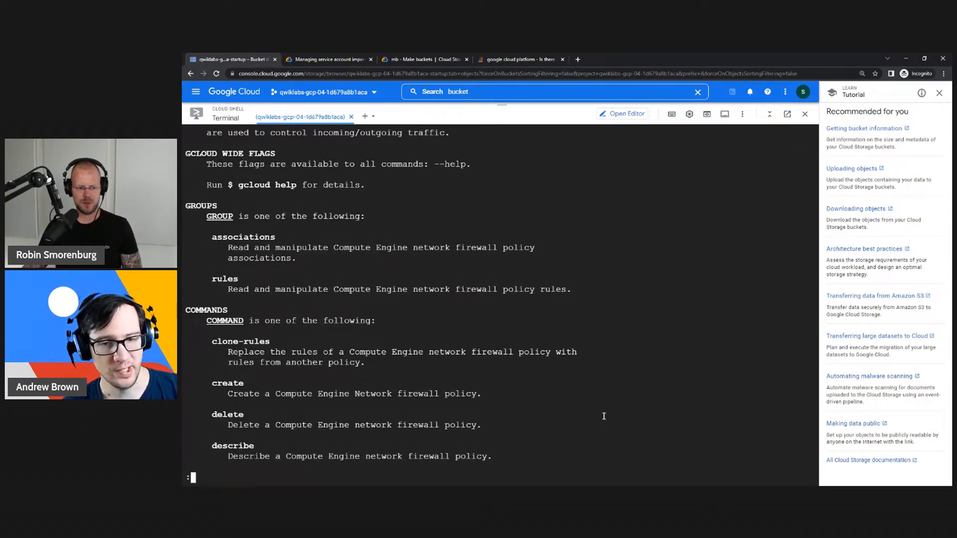
pyautogui.press('q')
# - Run gcloud compute network-firewall-policies rules --help, read the available commands, and quit the help text
pyautogui.press('Up')
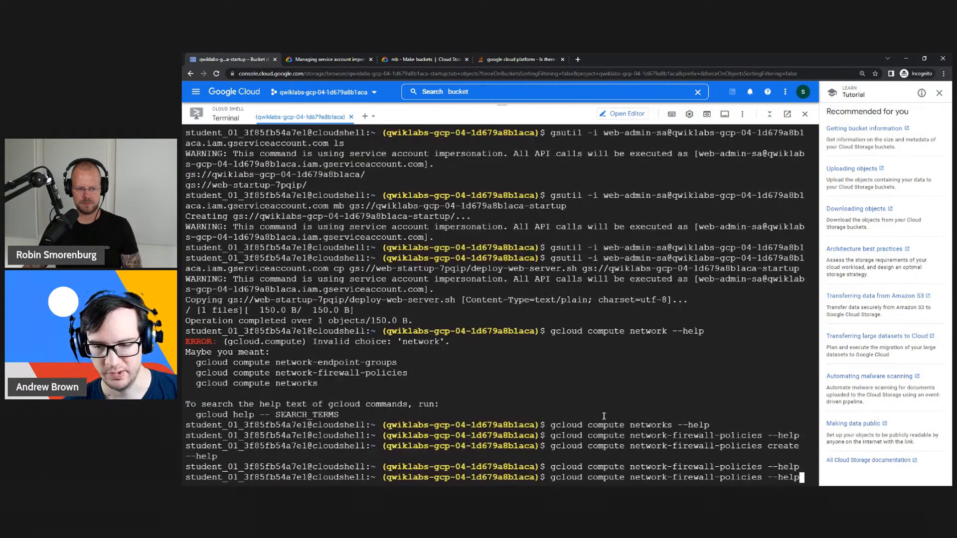
pyautogui.press('BackSpace')
pyautogui.press('BackSpace')
pyautogui.press('BackSpace')
pyautogui.press('BackSpace')
pyautogui.press('BackSpace')
pyautogui.write('rules ')
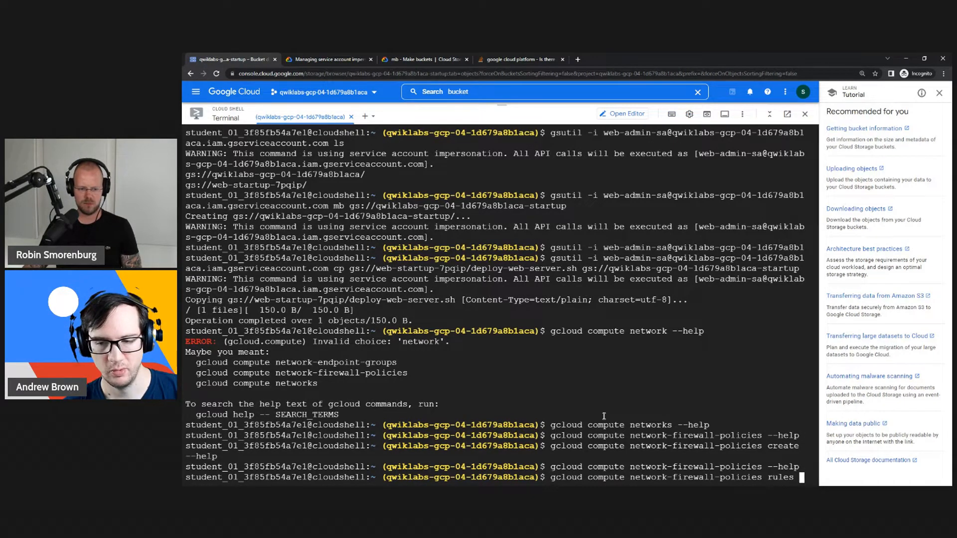
pyautogui.write('--help')
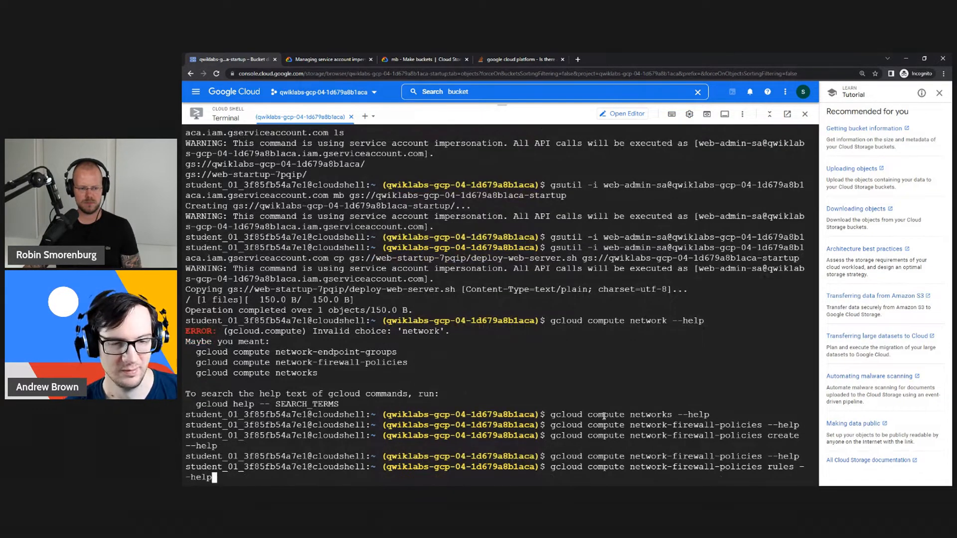
pyautogui.press('Return')
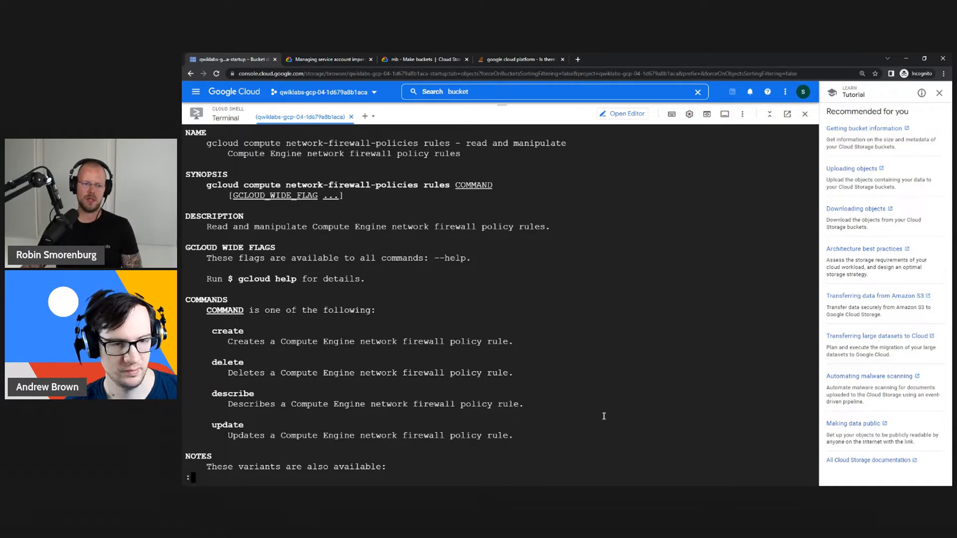
pyautogui.press('q')
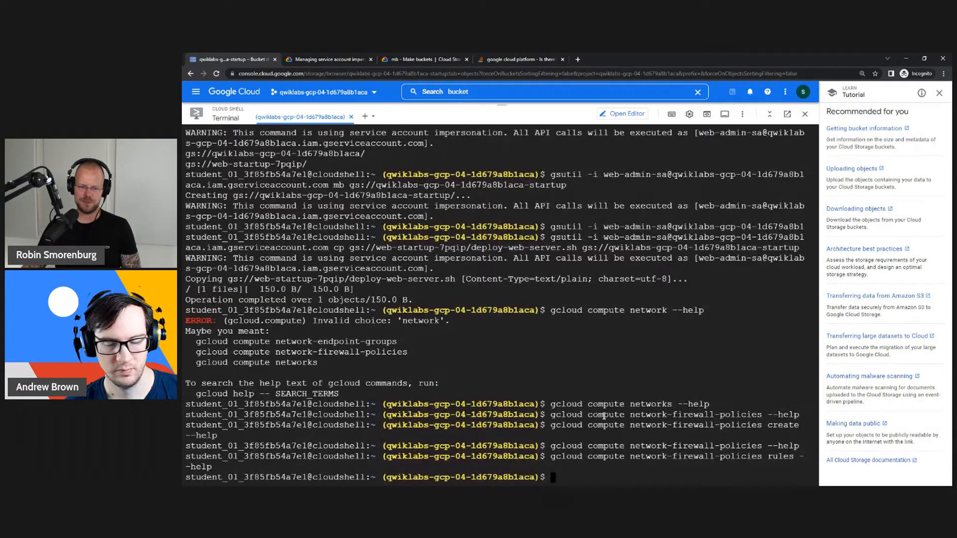
# - Try the help for a shortened group name by changing the recalled command to gcloud compute network-firewall-rules --help
pyautogui.press('Up')
pyautogui.press('Left')
pyautogui.press('Left')
pyautogui.press('Left')
pyautogui.press('Left')
pyautogui.press('Left')
pyautogui.press('Left')
pyautogui.press('Left')
pyautogui.press('Left')
pyautogui.press('Left')
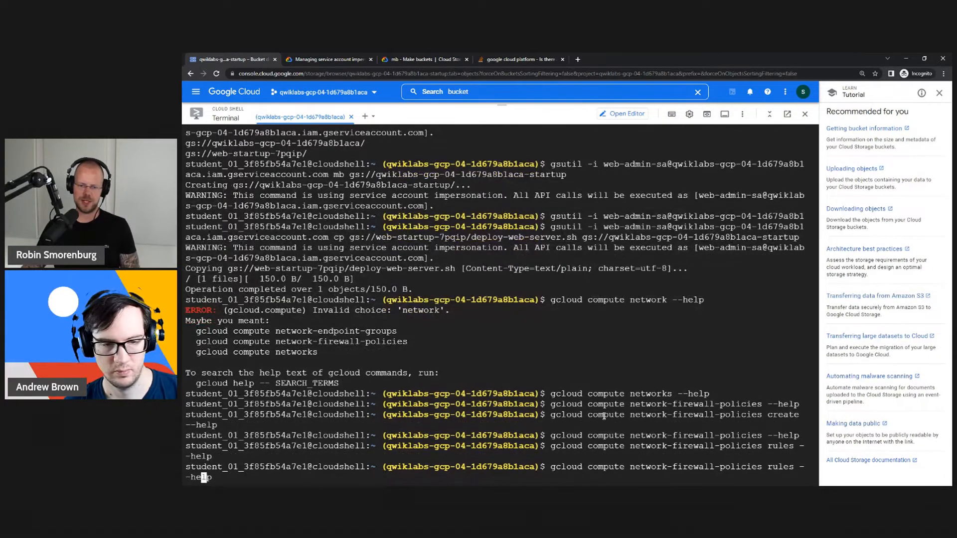
pyautogui.press('Left')
pyautogui.press('Left')
pyautogui.press('Left')
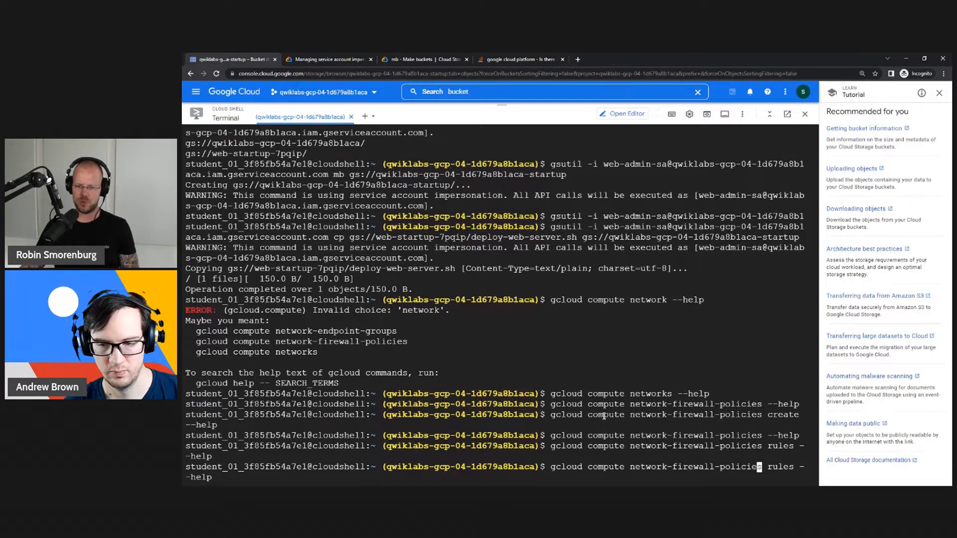
pyautogui.press('BackSpace')
pyautogui.press('BackSpace')
pyautogui.press('BackSpace')
pyautogui.press('BackSpace')
pyautogui.press('BackSpace')
pyautogui.press('BackSpace')
pyautogui.press('BackSpace')
pyautogui.press('BackSpace')
pyautogui.press('BackSpace')
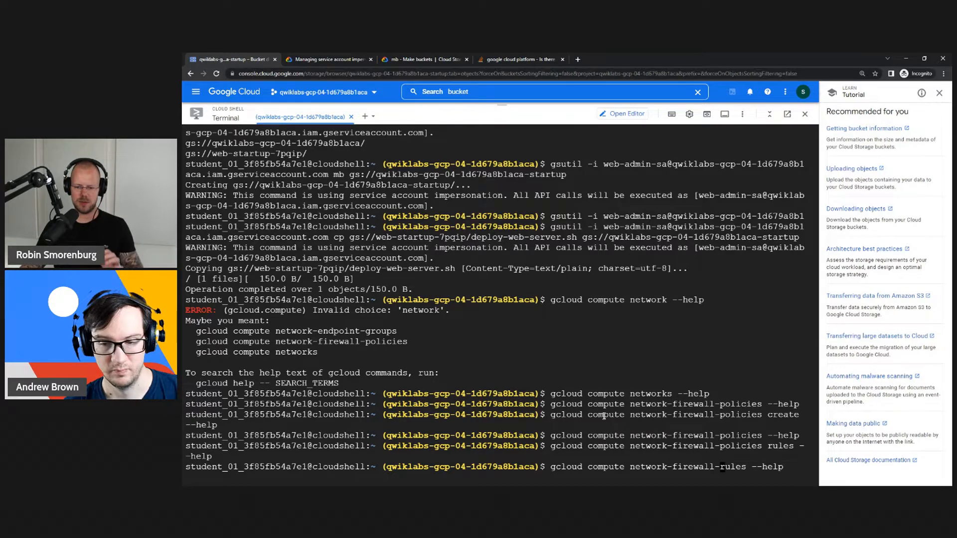
pyautogui.press('Return')
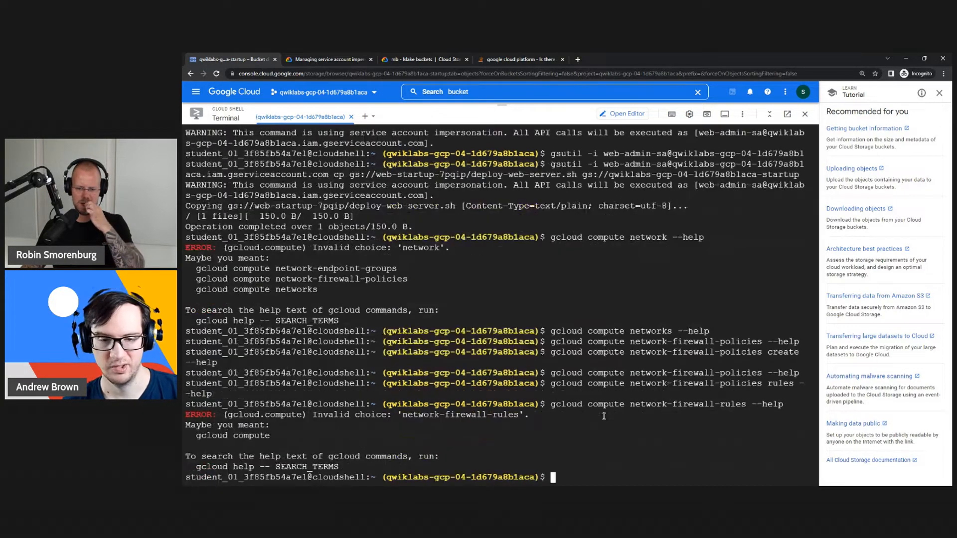
# - Change the recalled command to gcloud compute firewall-rules --help, run it, read the available commands, and quit the help text
pyautogui.press('Up')
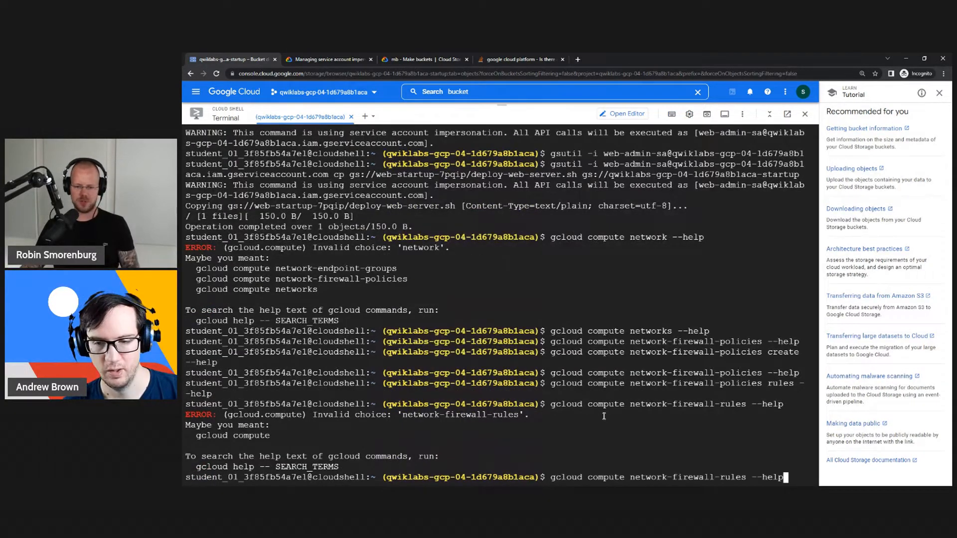
pyautogui.press('Left')
pyautogui.press('Left')
pyautogui.press('Left')
pyautogui.press('Left')
pyautogui.press('Left')
pyautogui.press('Left')
pyautogui.press('Left')
pyautogui.press('Left')
pyautogui.press('Left')
pyautogui.press('Left')
pyautogui.press('Left')
pyautogui.press('Left')
pyautogui.press('Left')
pyautogui.press('Left')
pyautogui.press('Left')
pyautogui.press('Left')
pyautogui.press('Left')
pyautogui.press('Left')
pyautogui.press('Left')
pyautogui.press('Left')
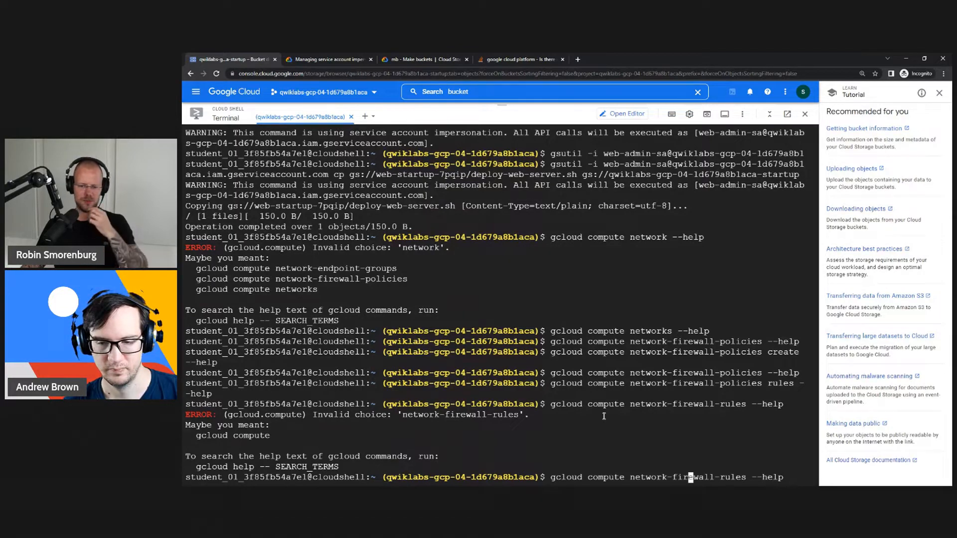
pyautogui.press('Left')
pyautogui.press('BackSpace')
pyautogui.press('BackSpace')
pyautogui.press('BackSpace')
pyautogui.press('BackSpace')
pyautogui.press('BackSpace')
pyautogui.press('BackSpace')
pyautogui.press('BackSpace')
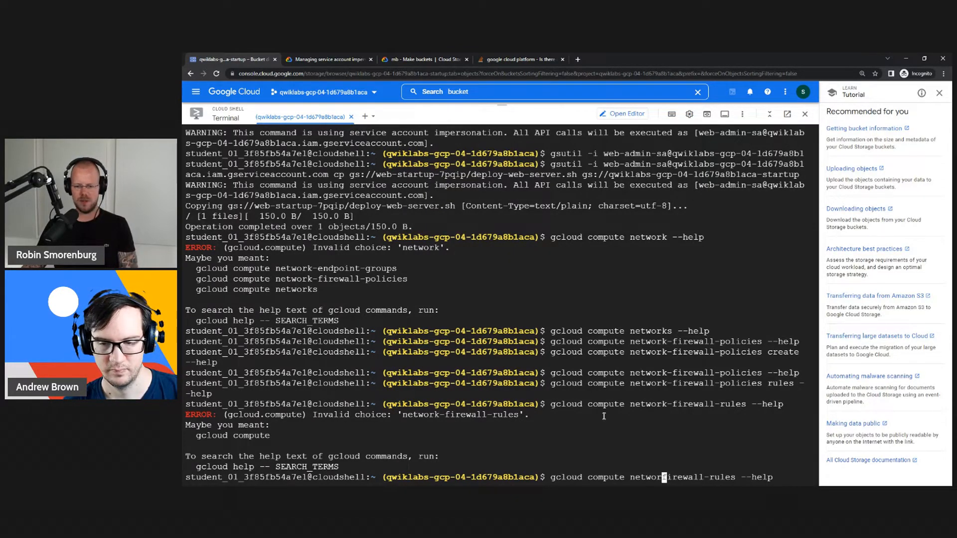
pyautogui.press('BackSpace')
pyautogui.press('Return')
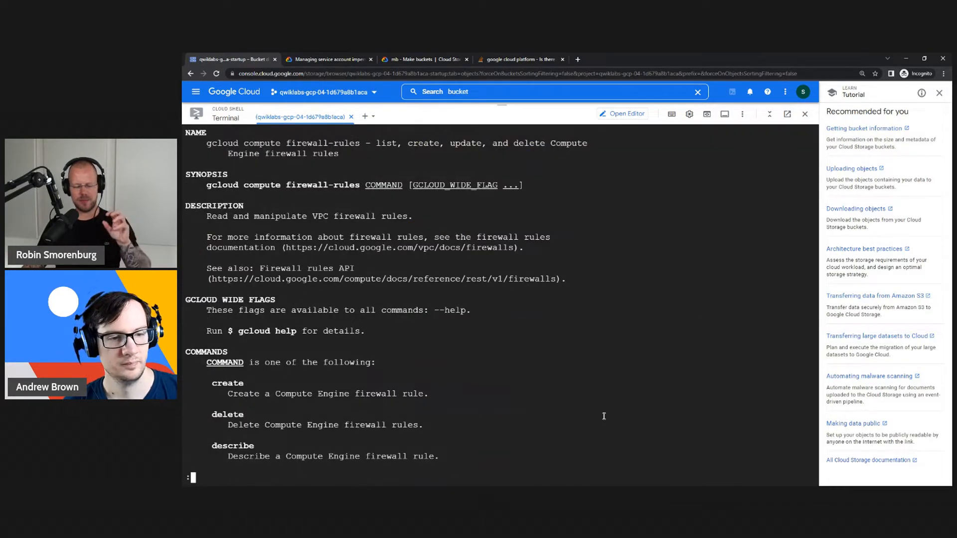
pyautogui.scroll(-2, 603, 417)
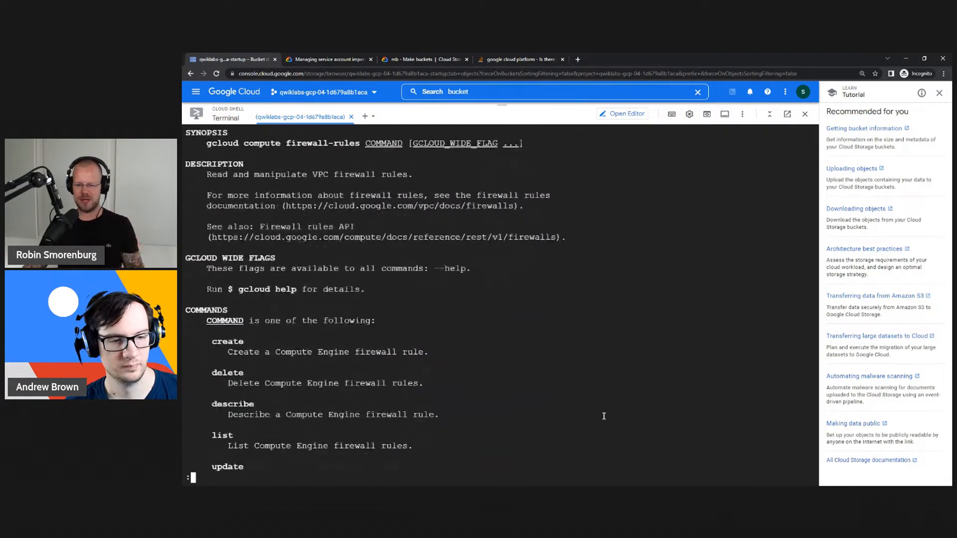
pyautogui.press('q')
# - List the existing firewall rules with gcloud compute firewall-rules list
pyautogui.press('Up')
pyautogui.press('BackSpace')
pyautogui.press('BackSpace')
pyautogui.press('BackSpace')
pyautogui.press('BackSpace')
pyautogui.press('BackSpace')
pyautogui.press('BackSpace')
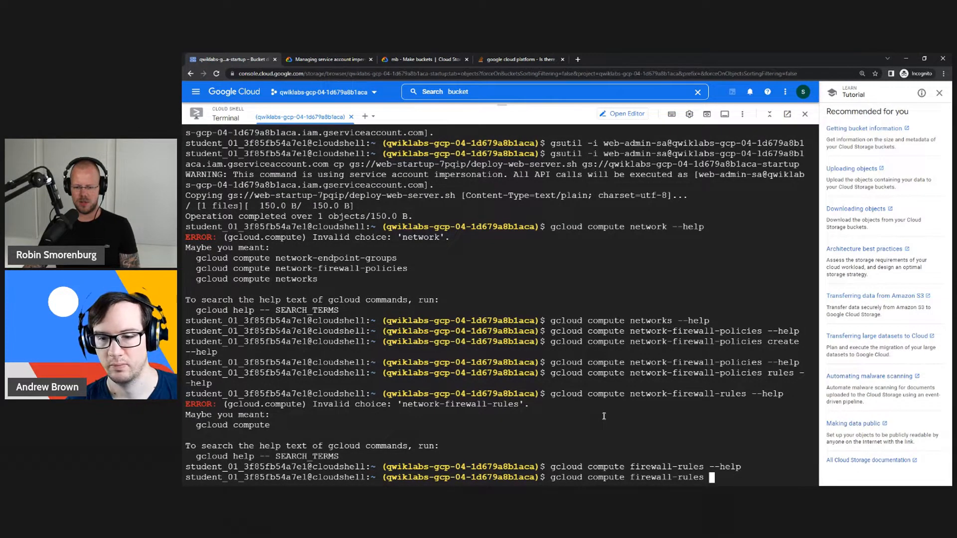
pyautogui.write('list')
pyautogui.press('Return')
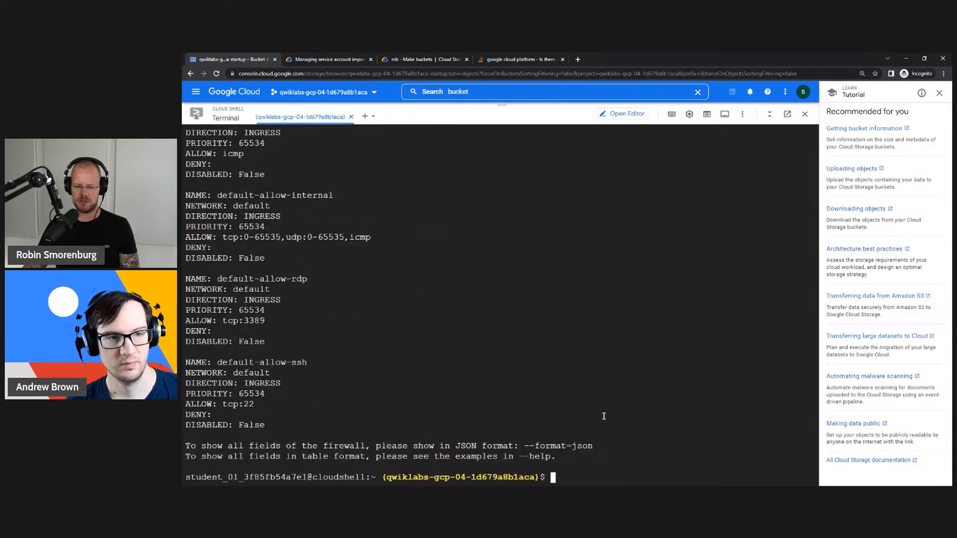
# - Run gcloud compute firewall-rules create --help, read its synopsis and examples, and quit the help text
pyautogui.press('Up')
pyautogui.press('BackSpace')
pyautogui.press('BackSpace')
pyautogui.press('BackSpace')
pyautogui.press('BackSpace')
pyautogui.write('cre')
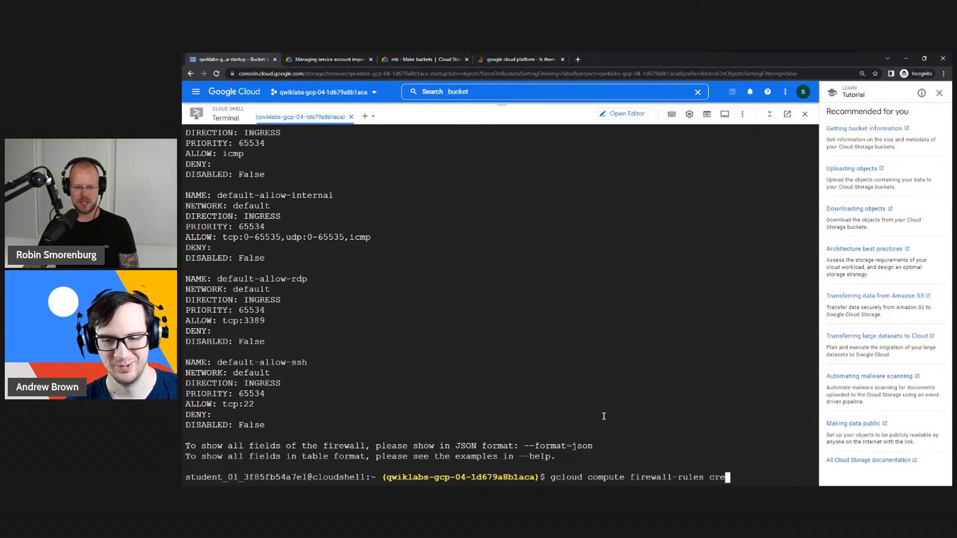
pyautogui.write('ate --hel;p')
pyautogui.press('Return')
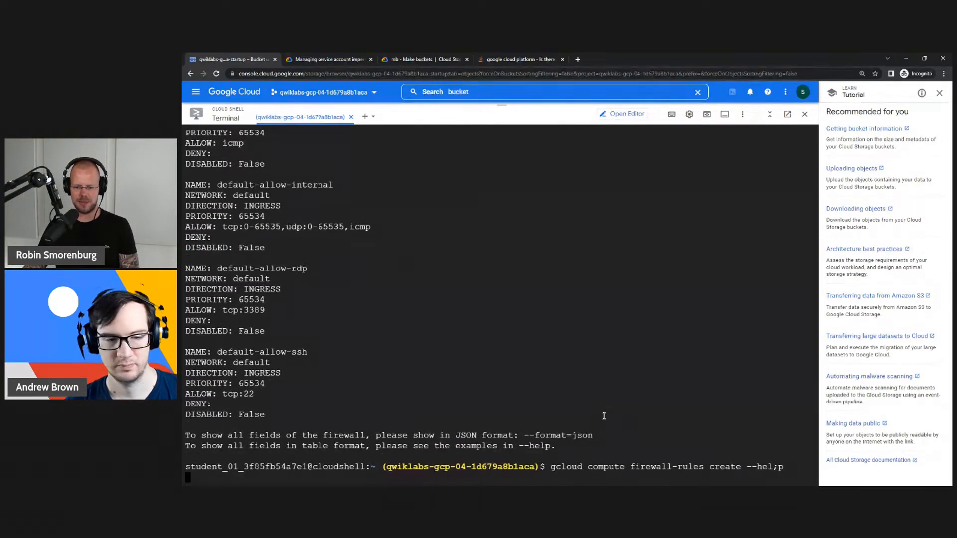
pyautogui.hotkey('ctrl', 'c')
pyautogui.press('Up')
pyautogui.press('BackSpace')
pyautogui.press('BackSpace')
pyautogui.write('p')
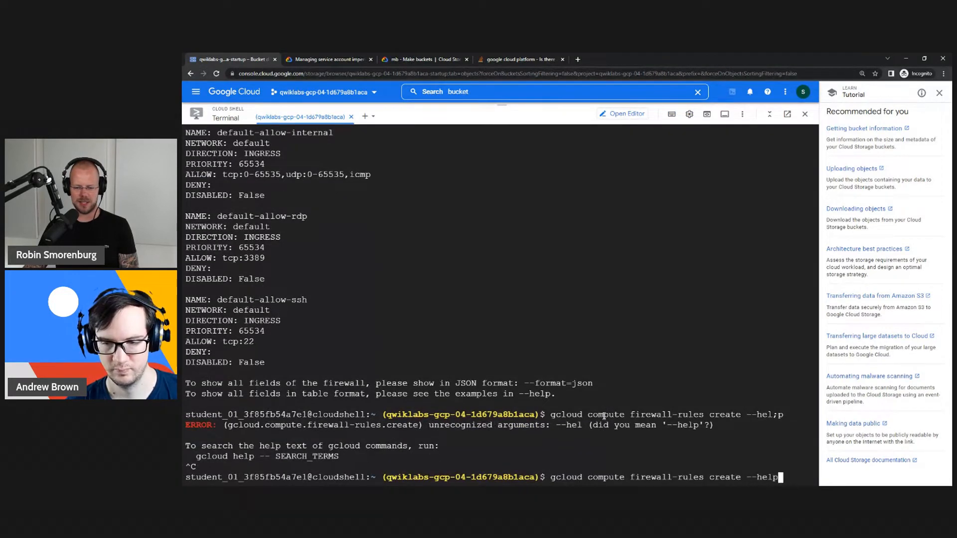
pyautogui.press('Return')
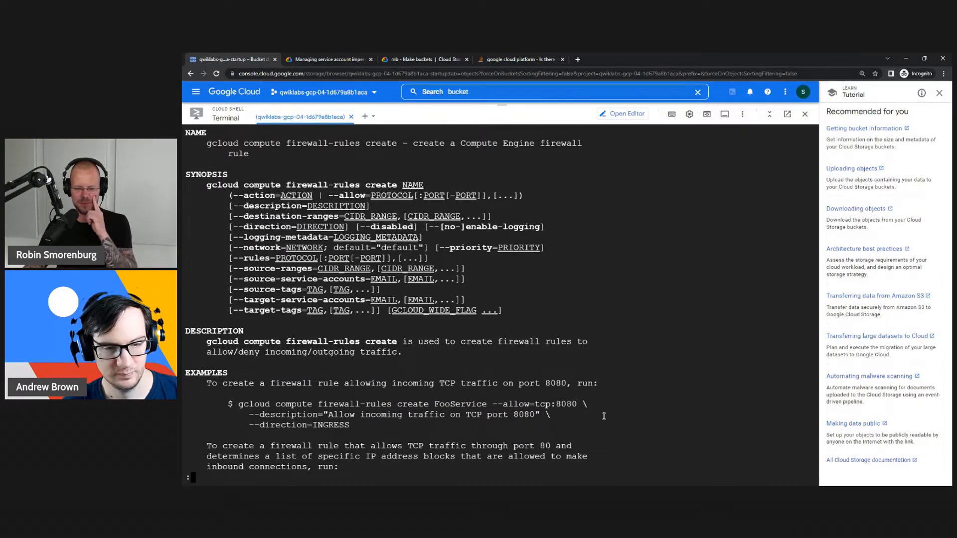
pyautogui.press('q')
# - Rerun gcloud compute firewall-rules create --help, copy the example command that allows incoming TCP traffic on port 8080, and quit the help text
pyautogui.press('Up')
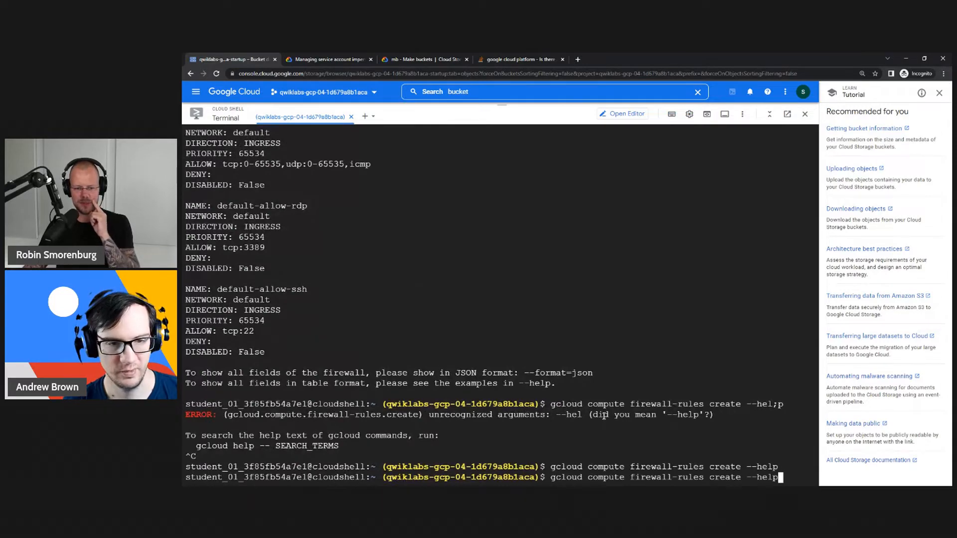
pyautogui.press('Return')
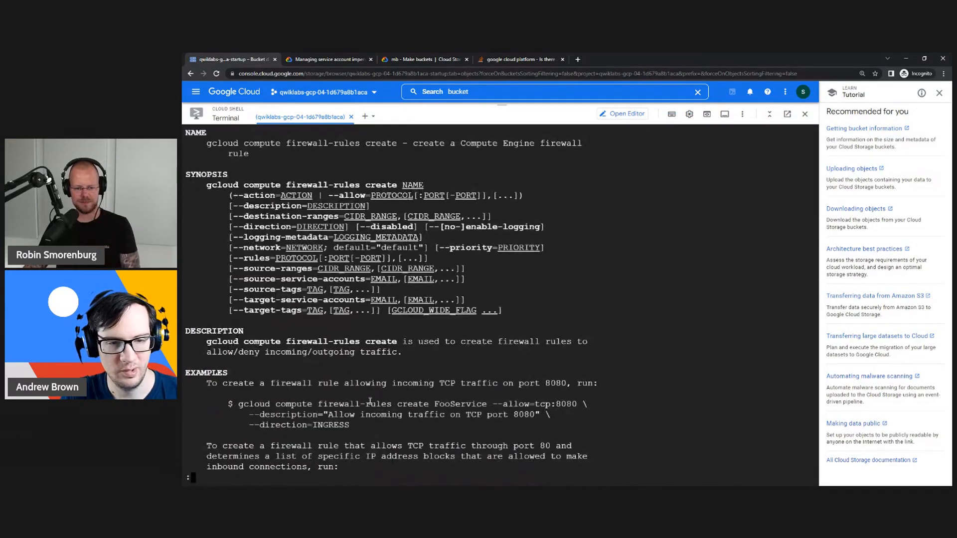
pyautogui.moveTo(369, 428); pyautogui.dragTo(240, 405)
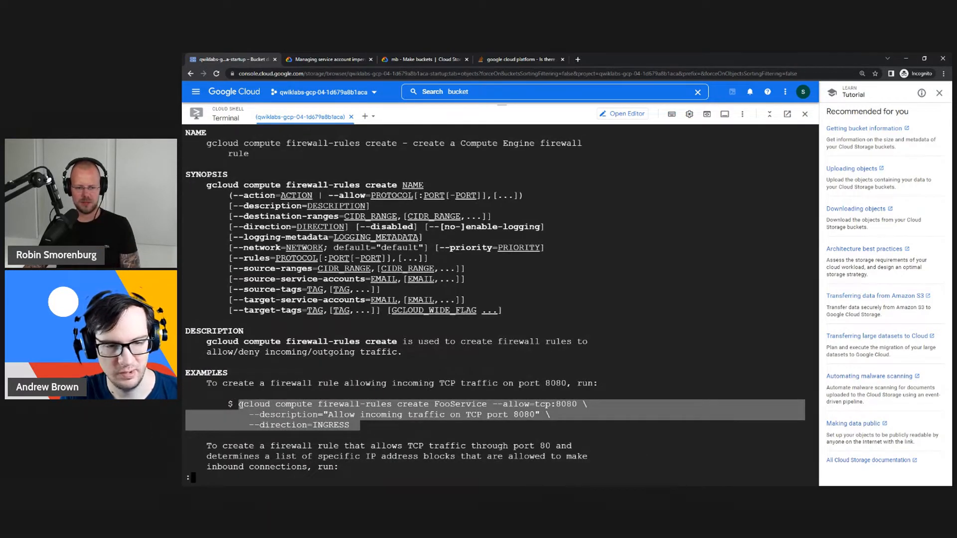
pyautogui.rightClick(252, 405)
pyautogui.click(294, 309)
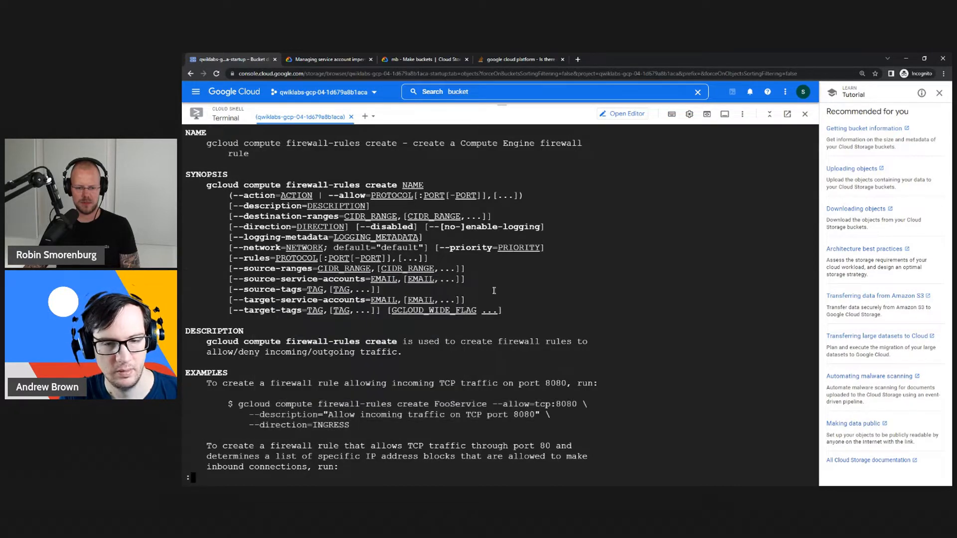
pyautogui.press('q')
pyautogui.rightClick(534, 282)
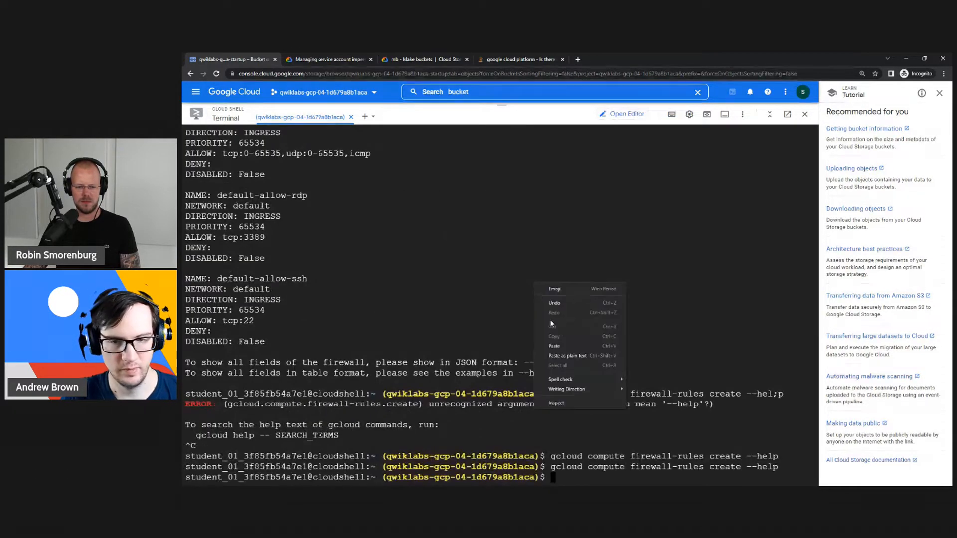
pyautogui.click(571, 344)
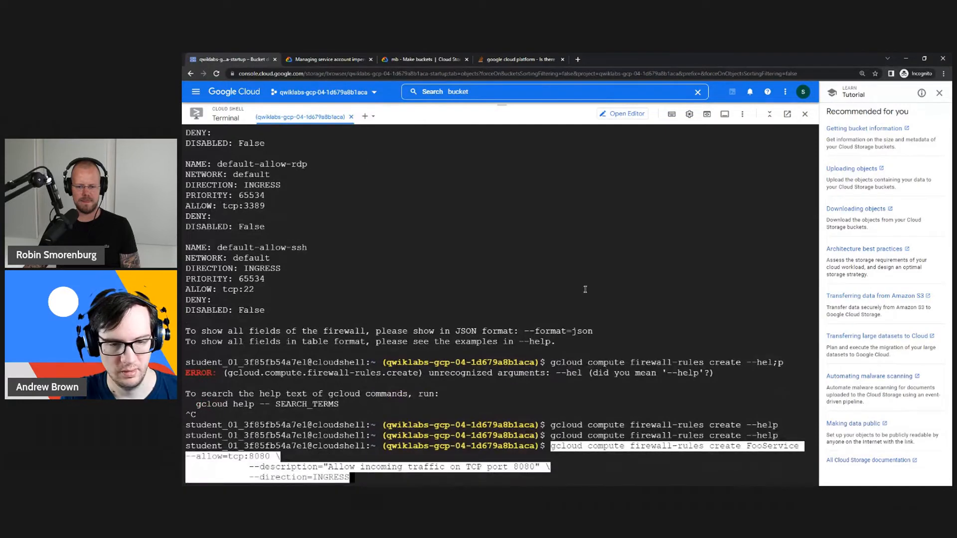
pyautogui.press('Left')
pyautogui.press('Left')
pyautogui.press('Left')
pyautogui.press('Left')
pyautogui.press('Left')
pyautogui.press('Left')
pyautogui.press('Left')
pyautogui.press('Left')
pyautogui.press('Left')
pyautogui.press('Left')
pyautogui.press('Left')
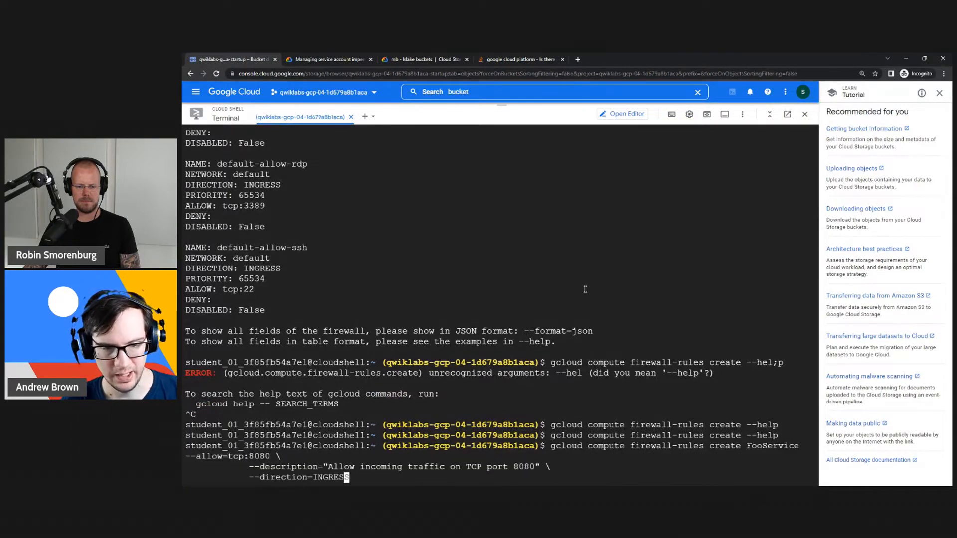
pyautogui.hotkey('ctrl', 'c')
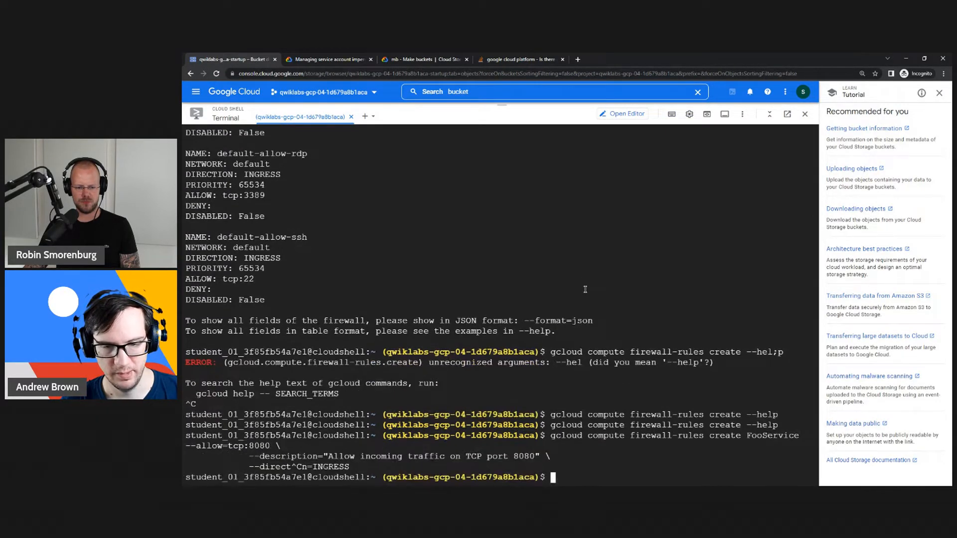
# - Run gcloud compute firewall-rules create --help again and examine the synopsis for the --target-tags flag
pyautogui.press('Up')
pyautogui.press('Up')
pyautogui.press('BackSpace')
pyautogui.press('BackSpace')
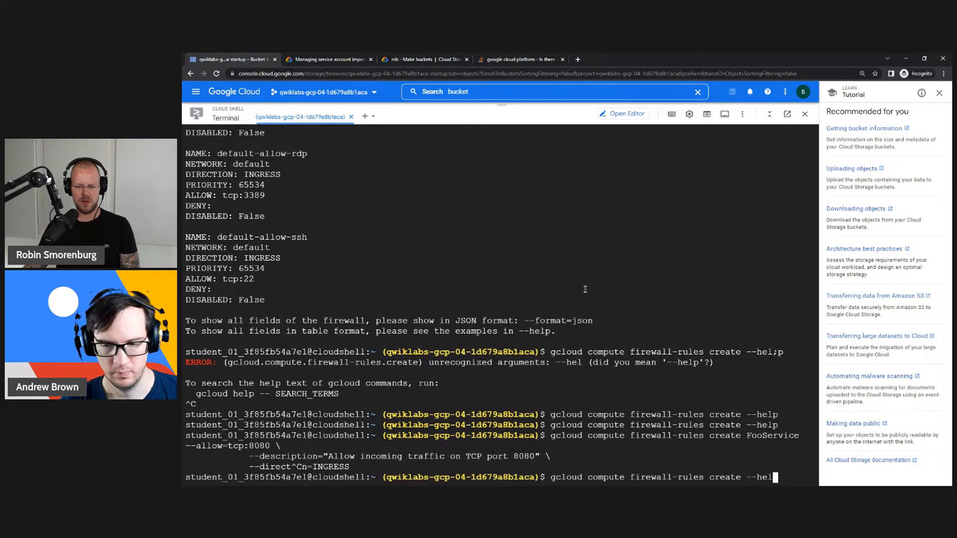
pyautogui.write('p')
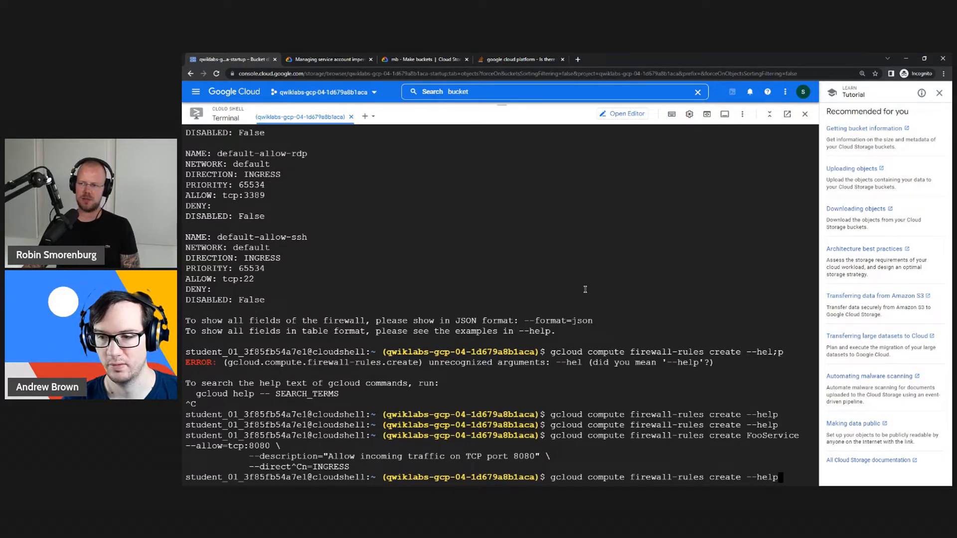
pyautogui.press('Return')
pyautogui.press('Down')
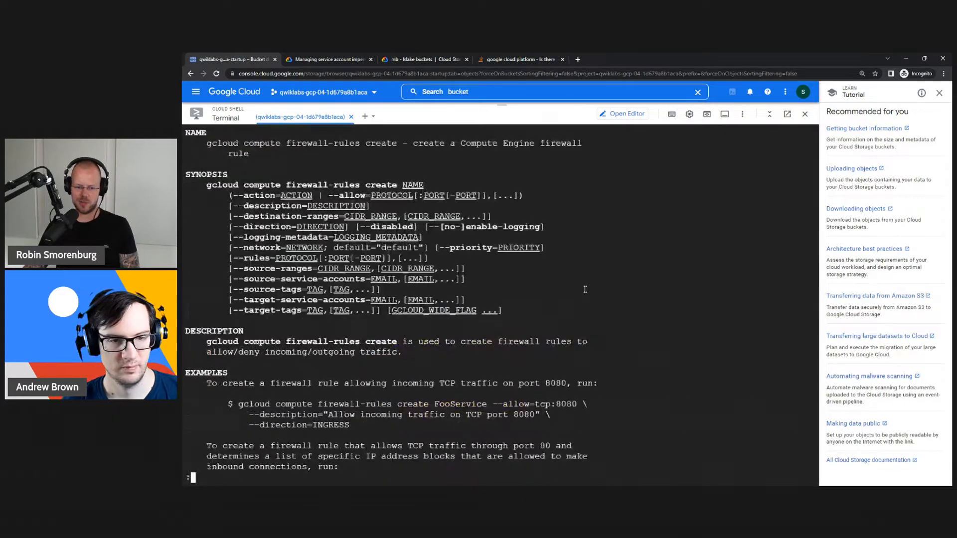
pyautogui.scroll(-1, 585, 289)
pyautogui.scroll(-1, 585, 289)
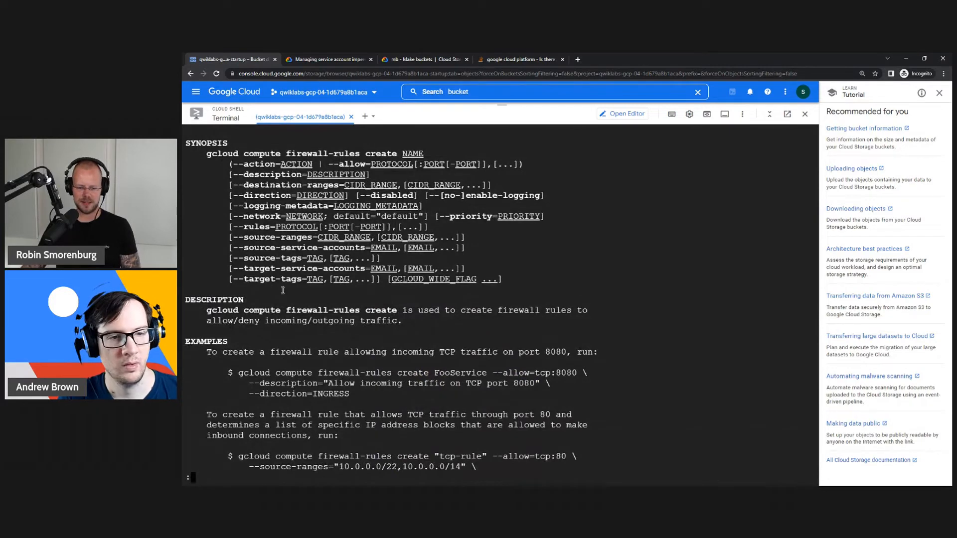
pyautogui.moveTo(248, 279); pyautogui.dragTo(302, 279)
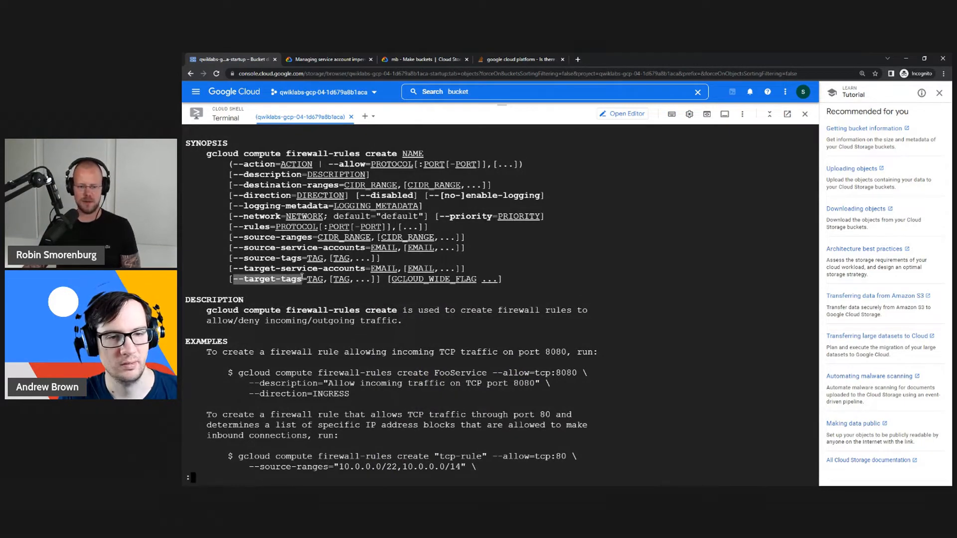
pyautogui.click(335, 300)
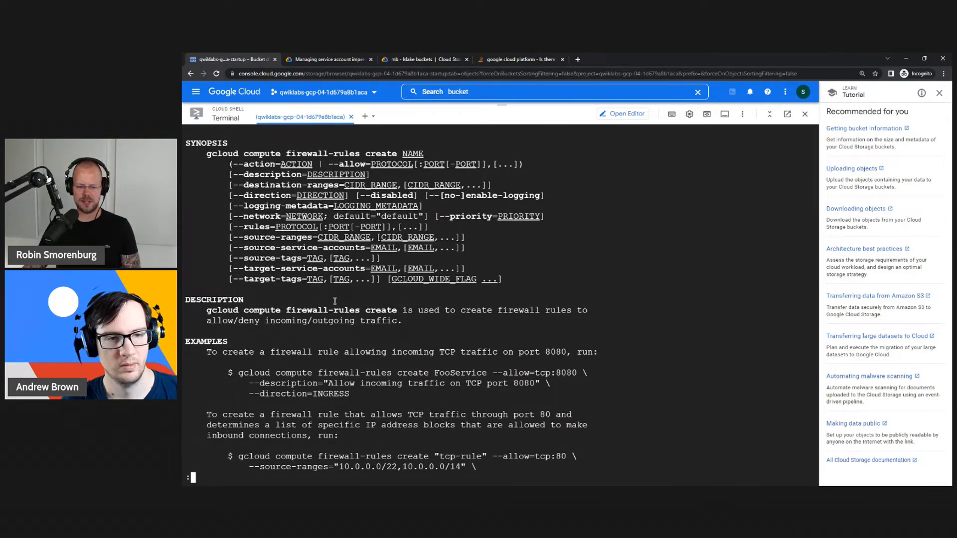
# - Read the help text's examples and its required flags --action and --allow for creating a firewall rule
pyautogui.scroll(-2, 334, 301)
pyautogui.scroll(-6, 335, 300)
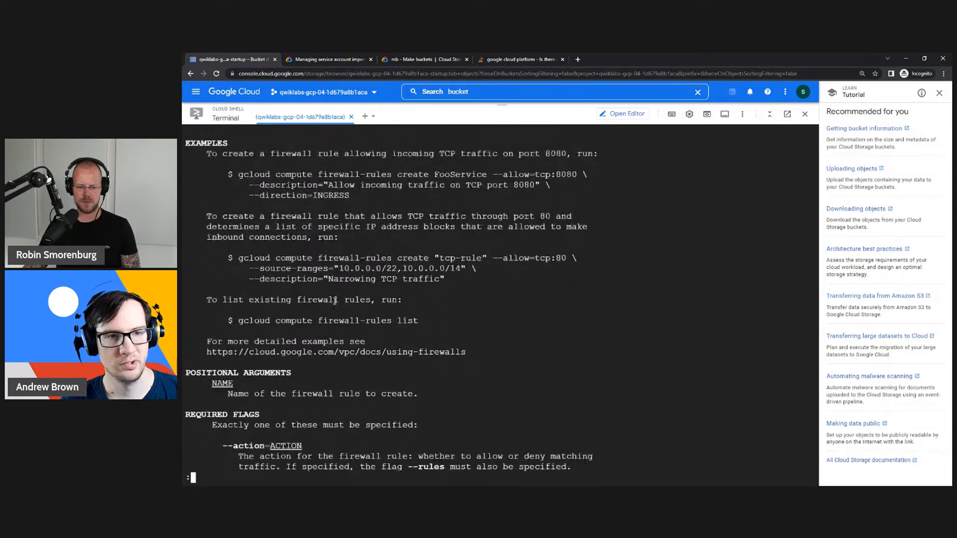
pyautogui.scroll(2, 335, 300)
pyautogui.scroll(1, 335, 300)
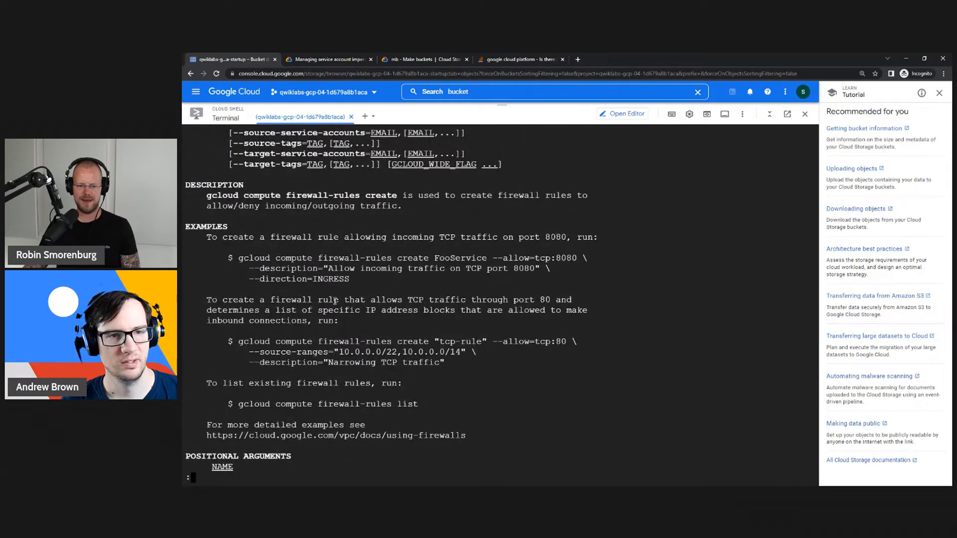
pyautogui.scroll(-4, 335, 300)
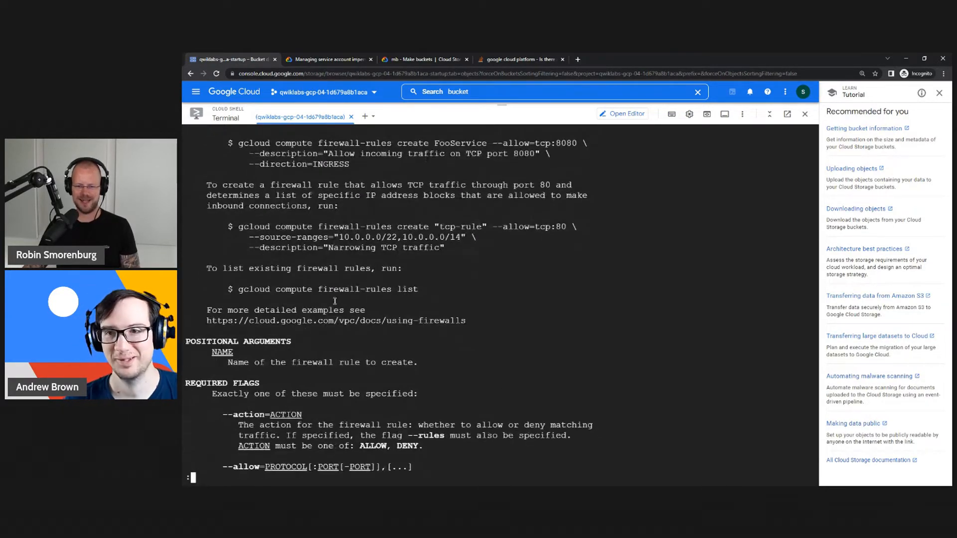
pyautogui.scroll(-7, 335, 301)
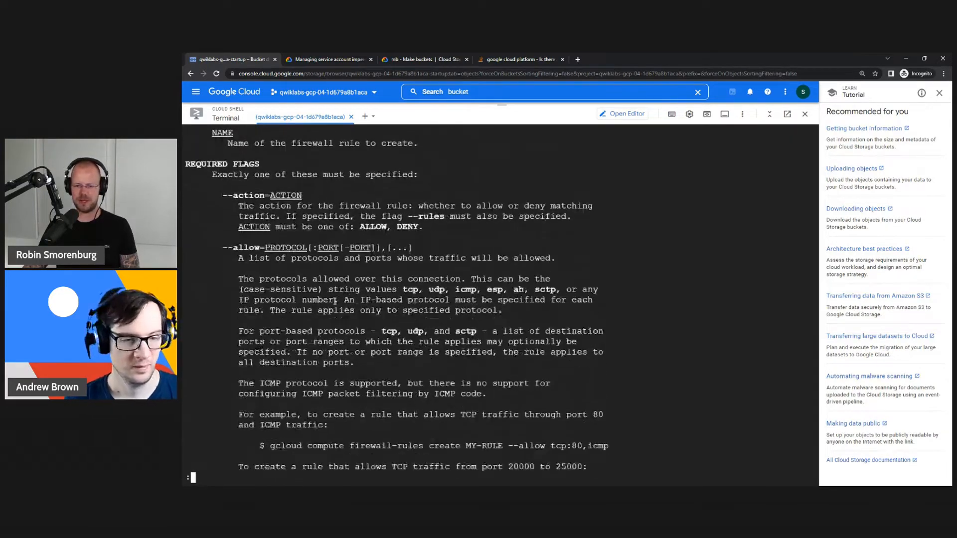
# - Search the gcloud compute firewall-rules create help text for "target"
pyautogui.scroll(-8, 334, 300)
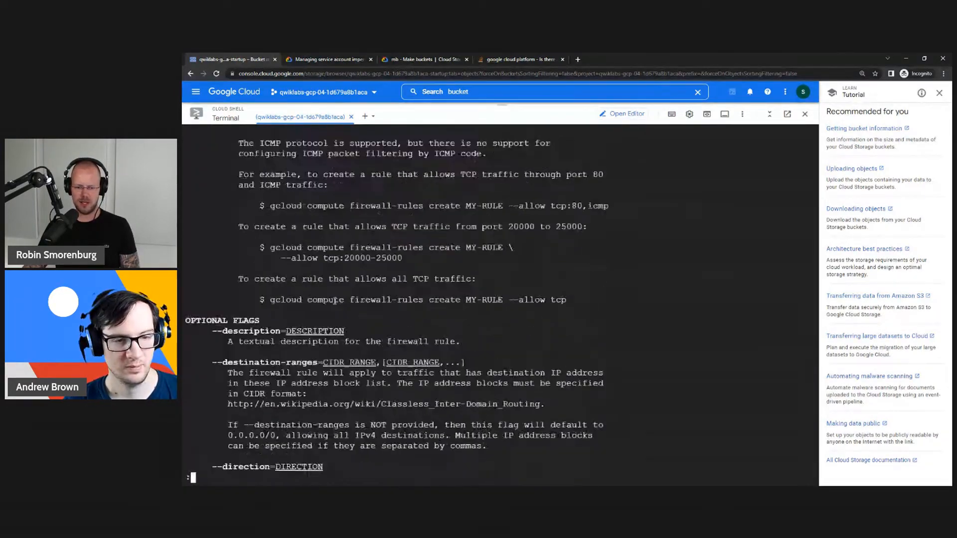
pyautogui.scroll(-13, 335, 301)
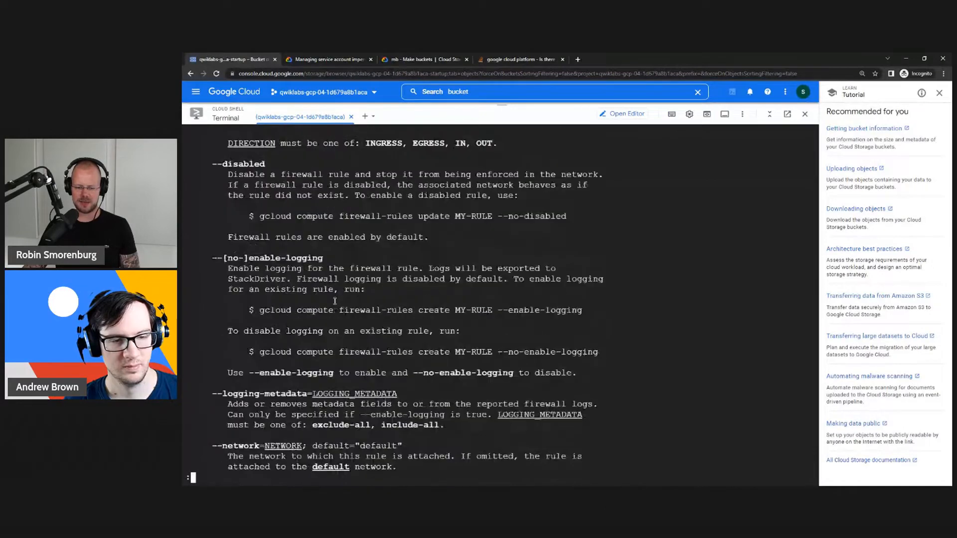
pyautogui.scroll(-4, 335, 300)
pyautogui.write('/tat')
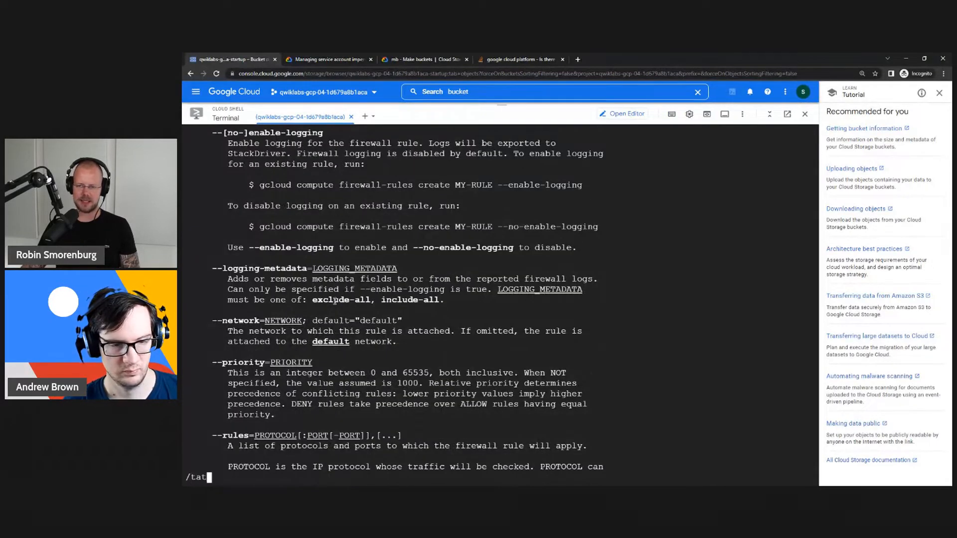
pyautogui.press('BackSpace')
pyautogui.write('rget')
pyautogui.press('Return')
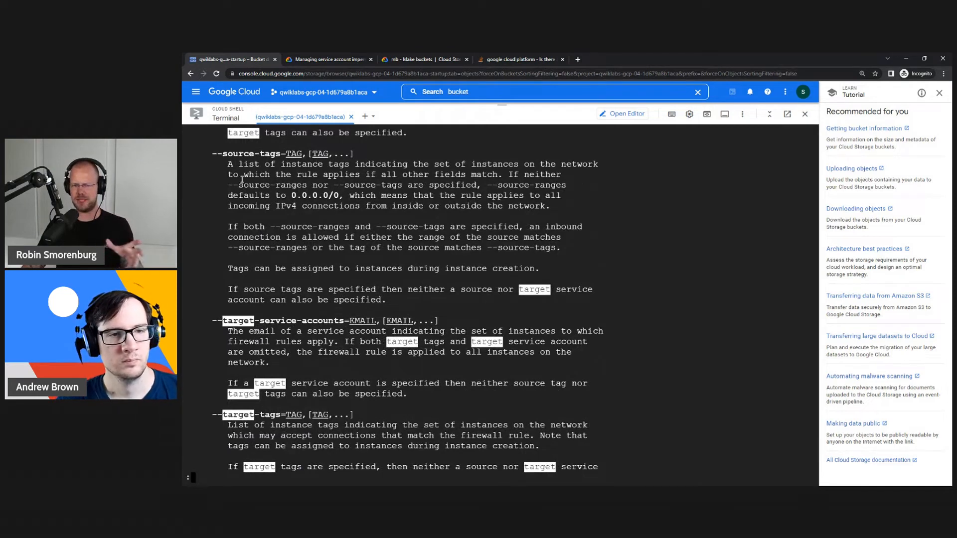
# - Examine the --source-tags flag description and highlight its TAG placeholder in the help text
pyautogui.moveTo(244, 176); pyautogui.dragTo(437, 165)
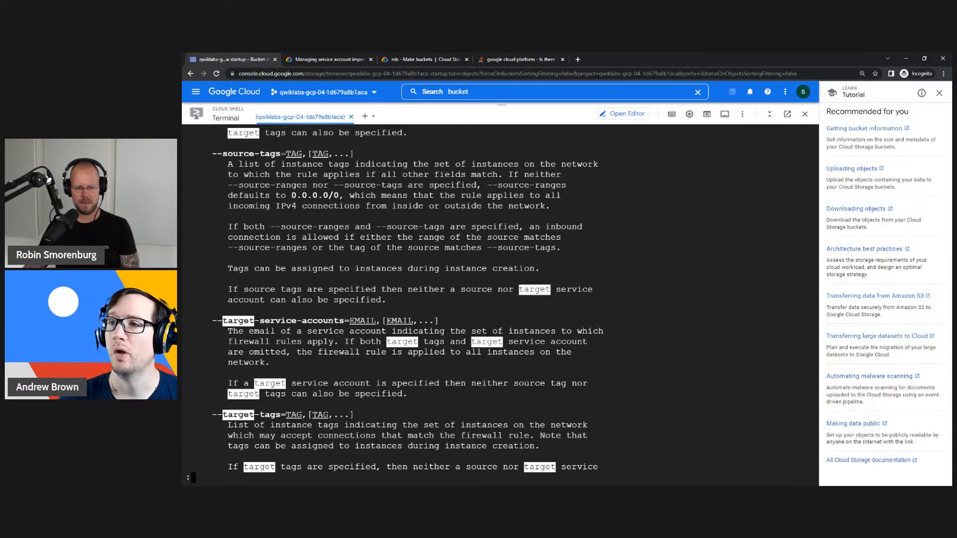
pyautogui.hotkey('alt', 'Tab')
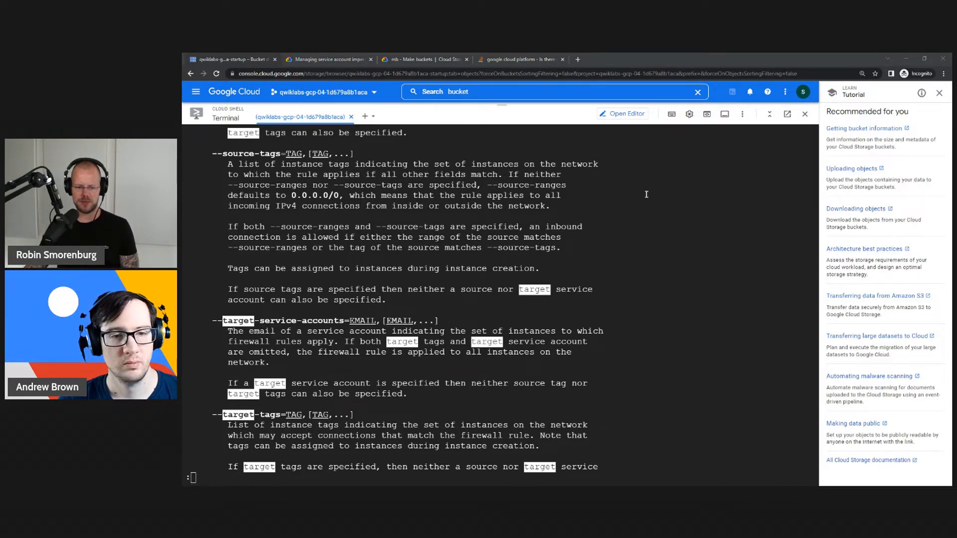
pyautogui.moveTo(285, 154); pyautogui.dragTo(303, 155)
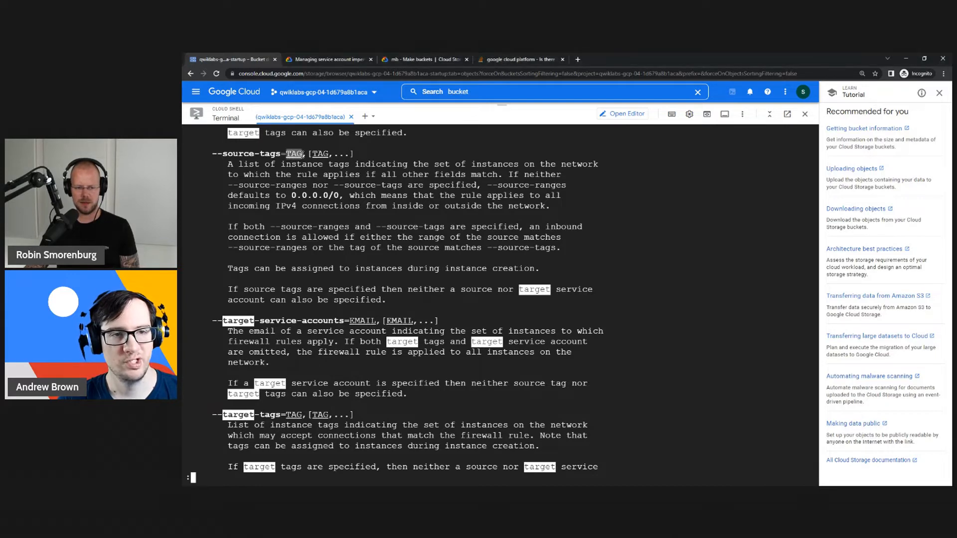
# - Leave the help text and clear the terminal
pyautogui.press('q')
pyautogui.press('Down')
pyautogui.press('Down')
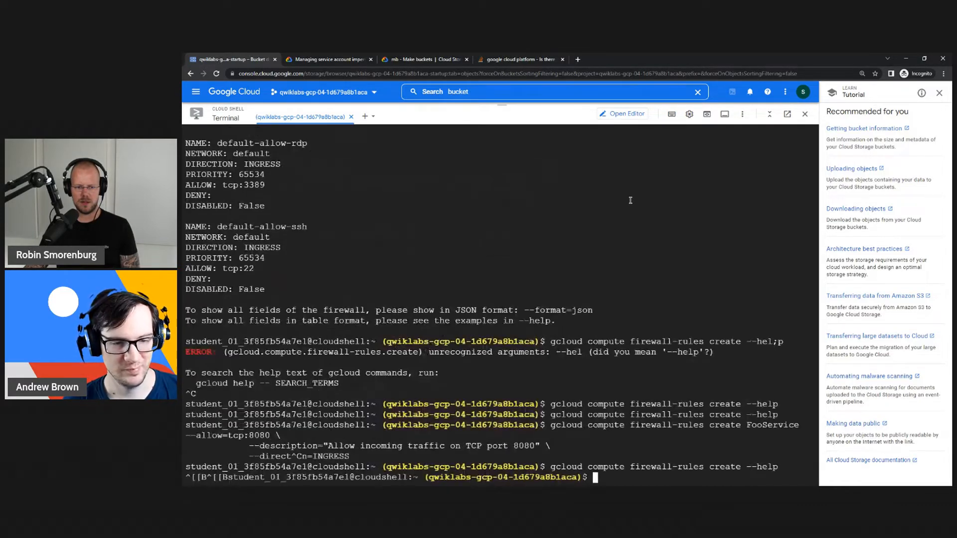
pyautogui.press('Up')
pyautogui.hotkey('ctrl', 'u')
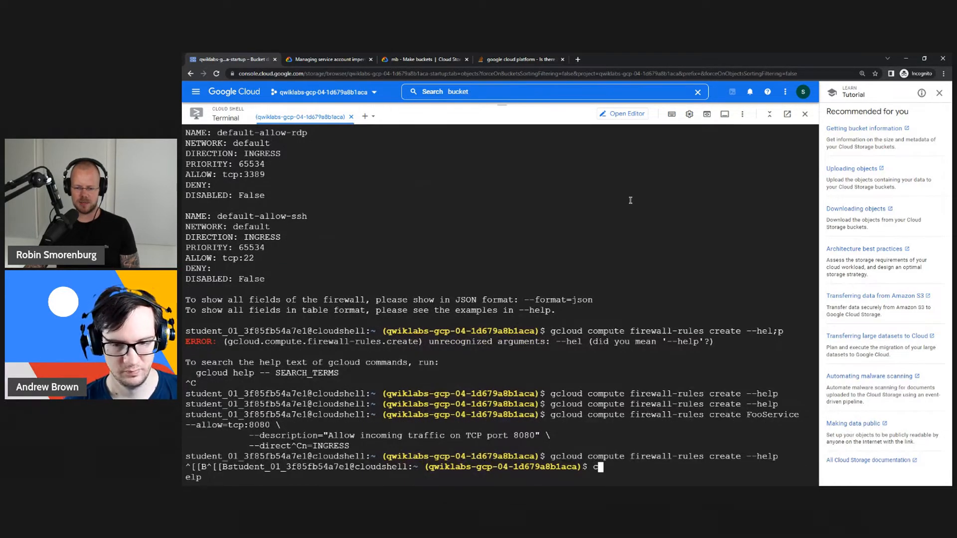
pyautogui.hotkey('ctrl', 'l')
pyautogui.press('Up')
pyautogui.press('Up')
pyautogui.press('Up')
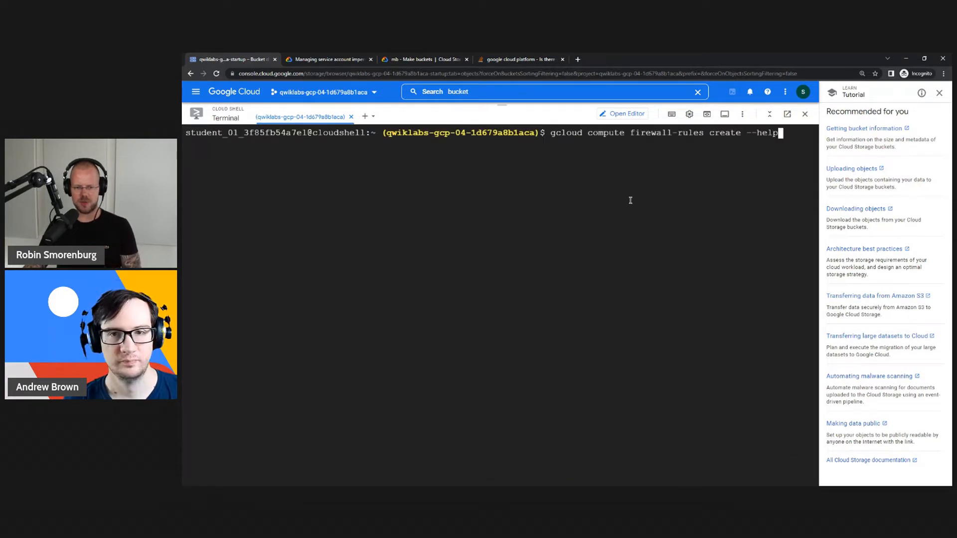
pyautogui.press('Up')
pyautogui.hotkey('ctrl', 'c')
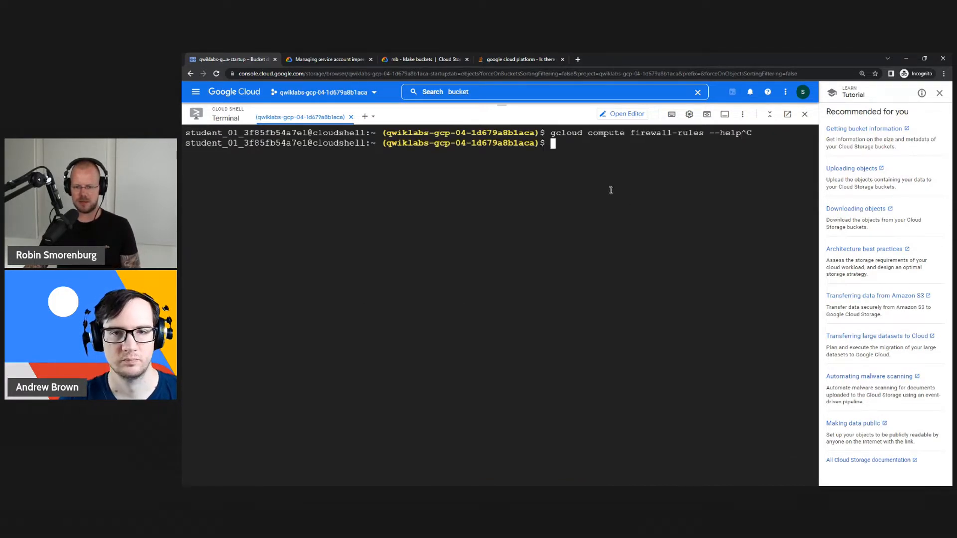
pyautogui.rightClick(608, 185)
pyautogui.click(636, 244)
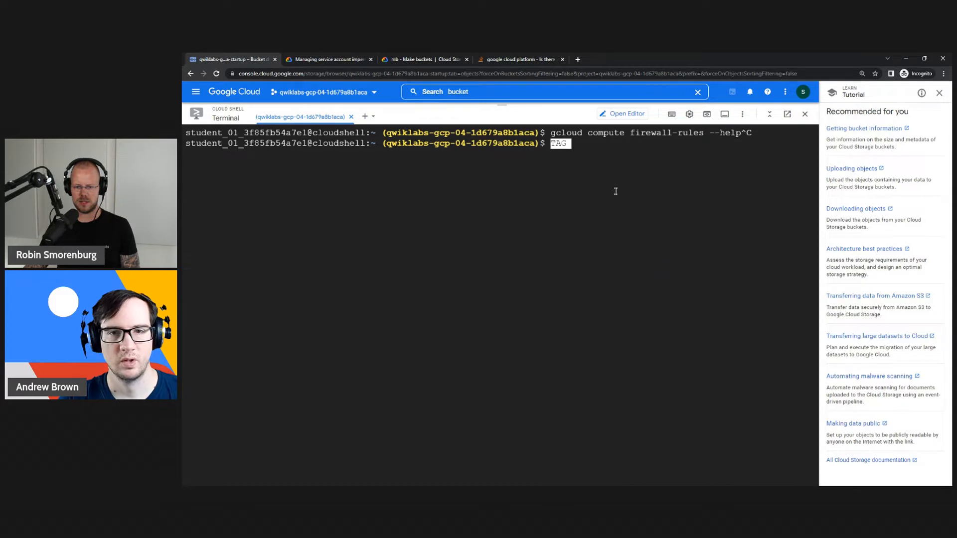
pyautogui.hotkey('ctrl', 'c')
# - Run gcloud compute firewall-rules create --help, correcting the misspelled flag in the command
pyautogui.write('gcloud compute firewall-rules create --hel;p')
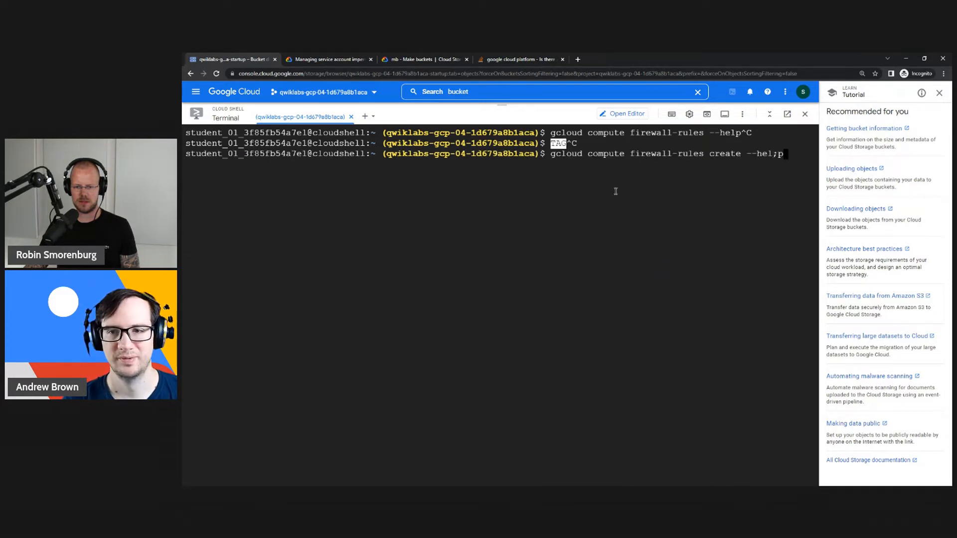
pyautogui.press('BackSpace')
pyautogui.press('BackSpace')
pyautogui.write('p')
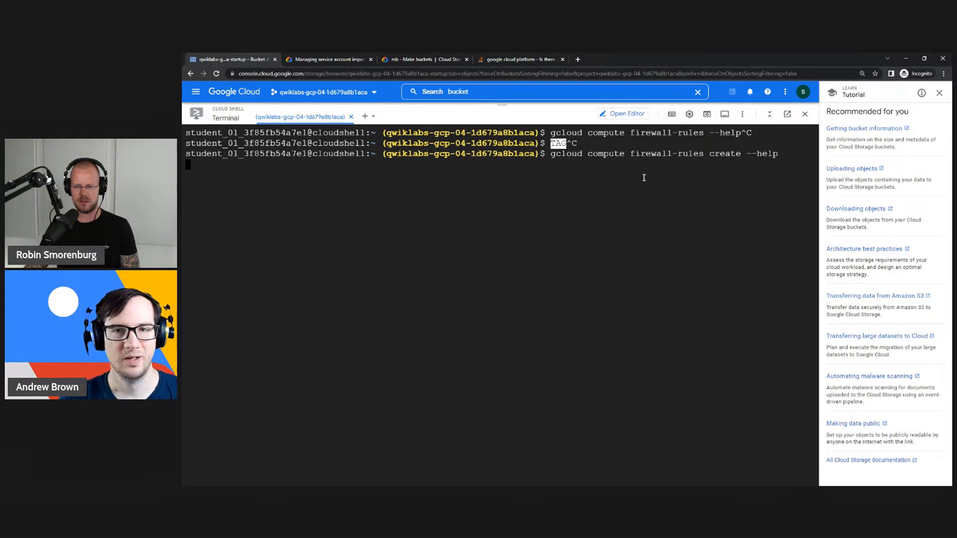
# - Open the Cloud Shell Editor and show README-cloudshell.txt with a terminal below it
pyautogui.click(623, 113)
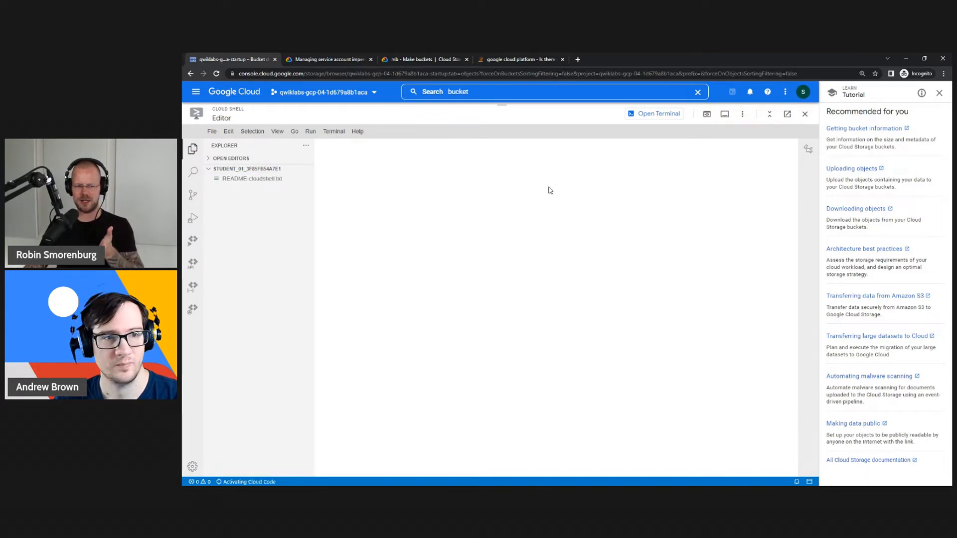
pyautogui.click(209, 131)
pyautogui.click(349, 143)
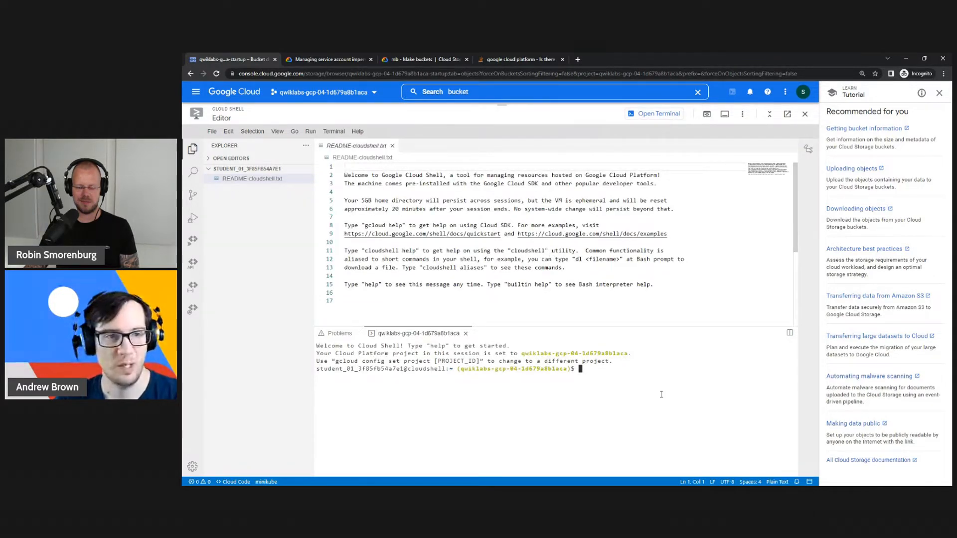
# - Change the editor's color theme to Kimbie Dark
pyautogui.click(211, 131)
pyautogui.moveTo(289, 303)
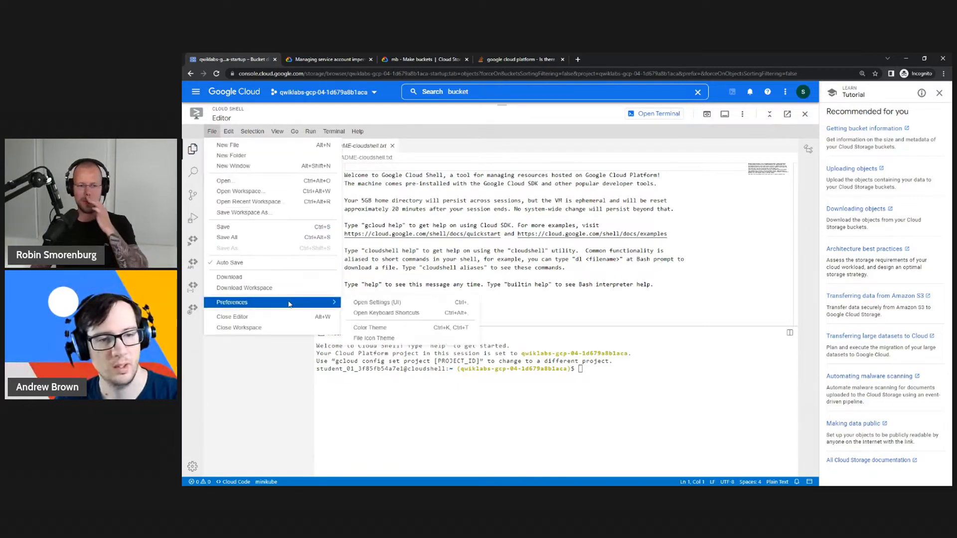
pyautogui.click(406, 328)
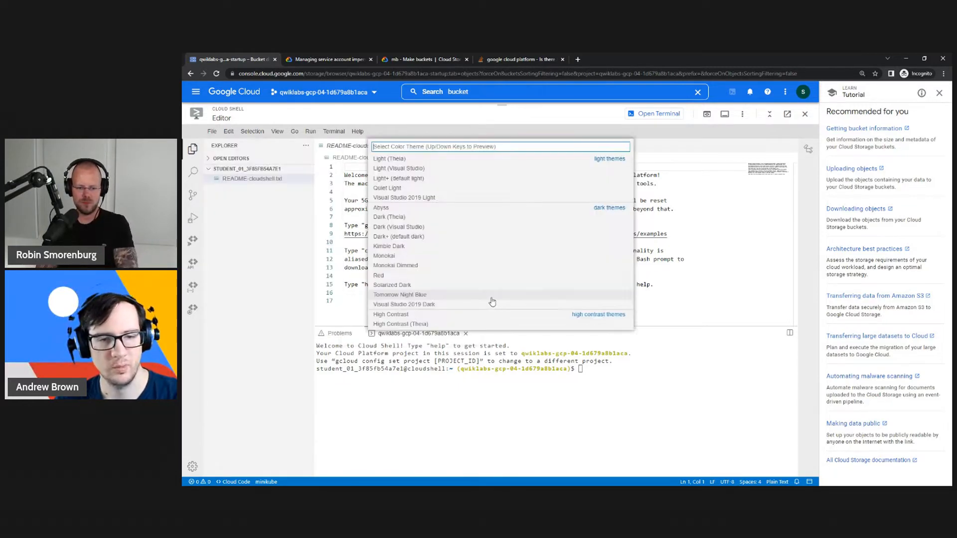
pyautogui.click(406, 245)
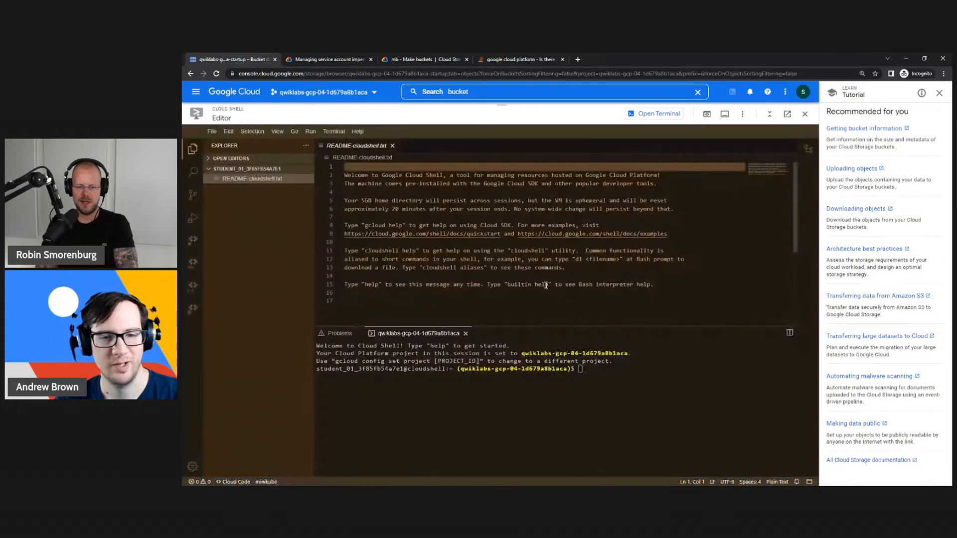
pyautogui.click(545, 285)
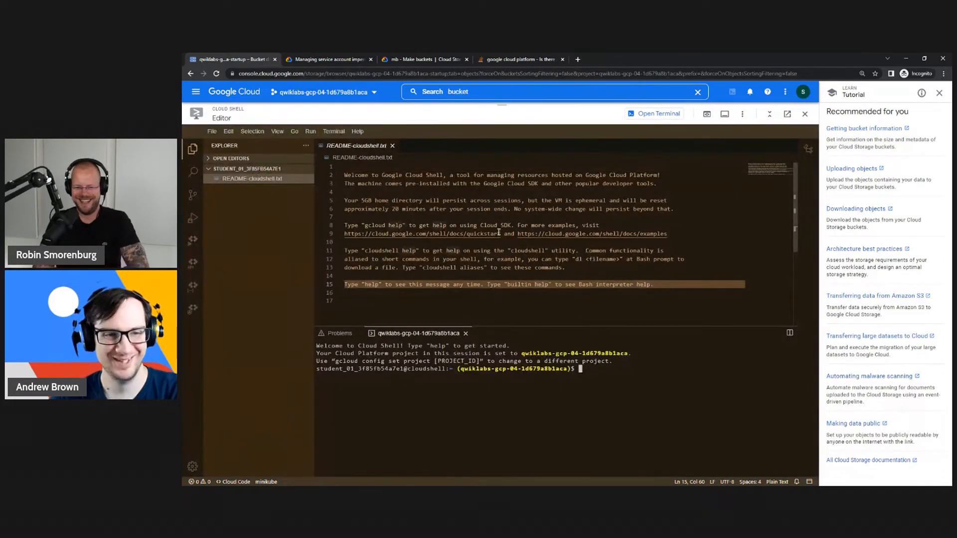
# - Display the gcloud compute firewall-rules create help in the editor's terminal and browse to its examples
pyautogui.click(606, 358)
pyautogui.hotkey('ctrl', 'v')
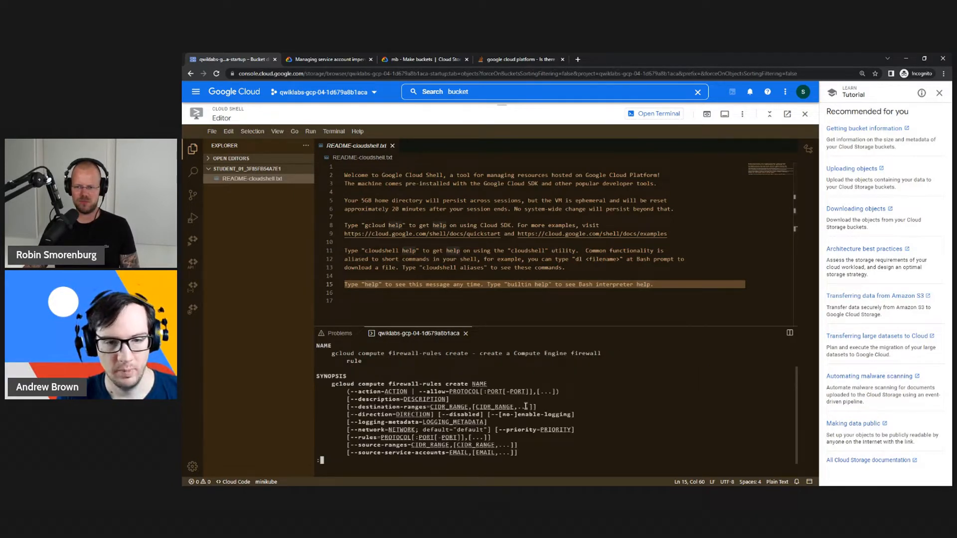
pyautogui.scroll(-10, 526, 404)
pyautogui.scroll(8, 525, 405)
pyautogui.scroll(-2, 519, 390)
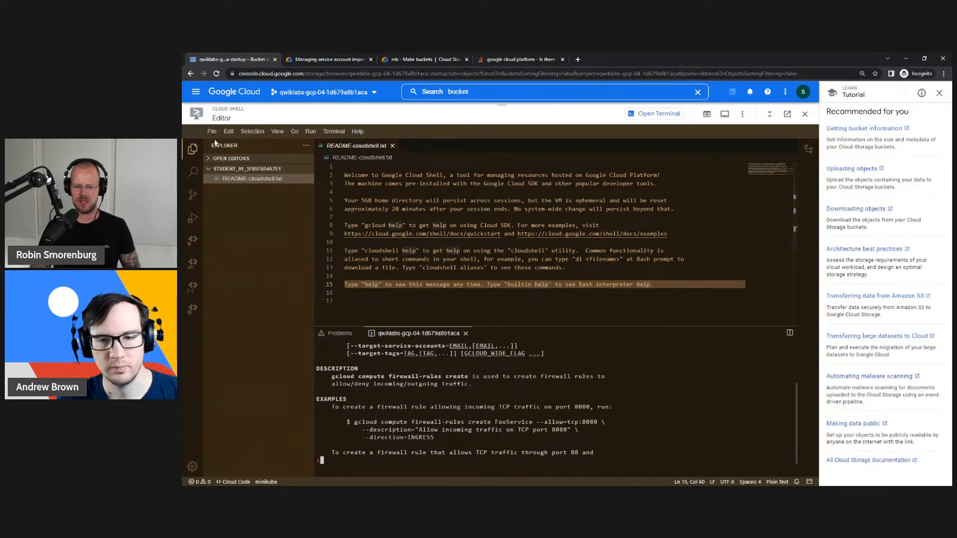
# - Open the editor's preferences and filter the settings by "size"
pyautogui.click(741, 114)
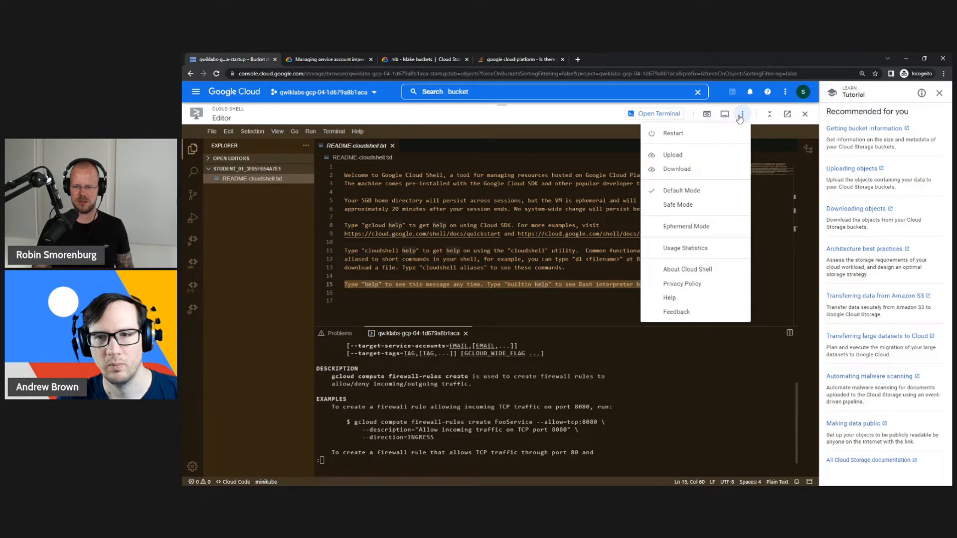
pyautogui.click(741, 115)
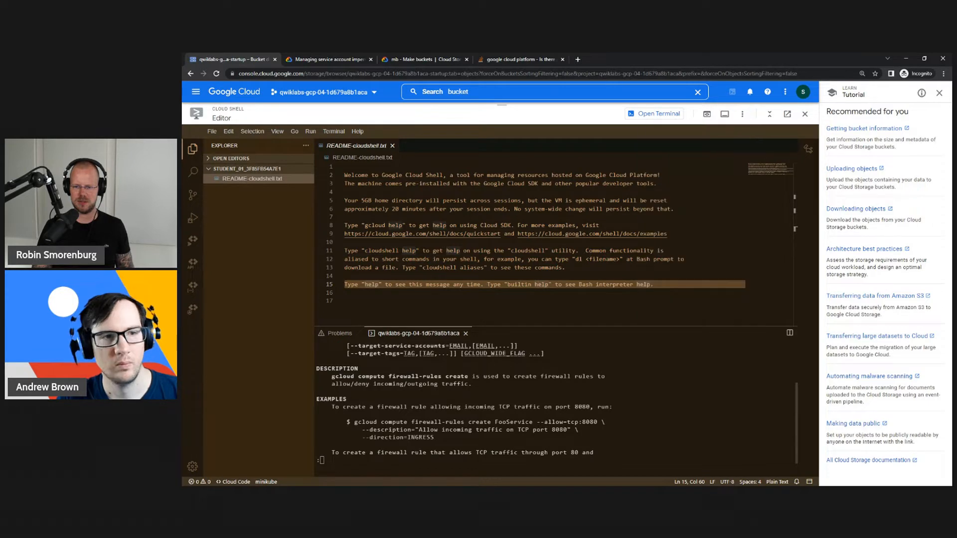
pyautogui.click(212, 131)
pyautogui.moveTo(292, 305)
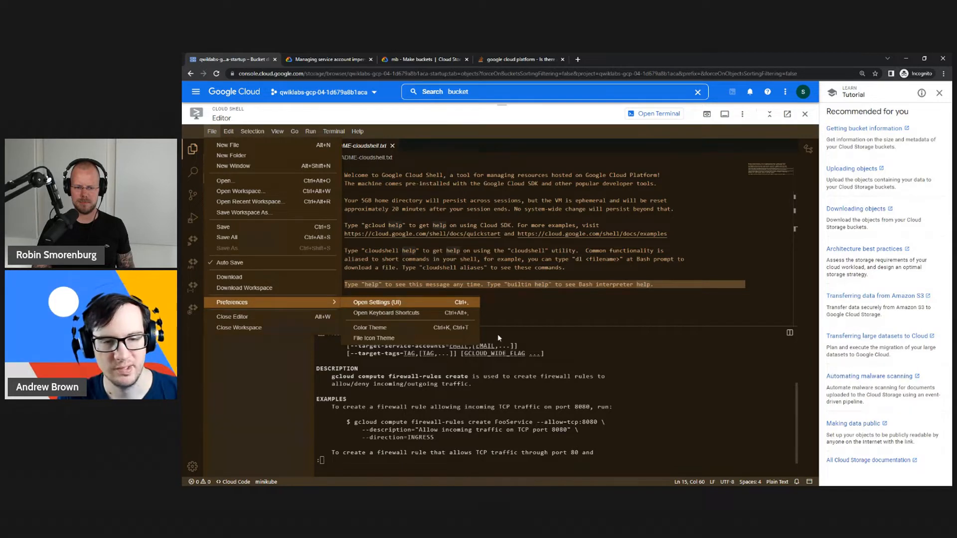
pyautogui.click(464, 302)
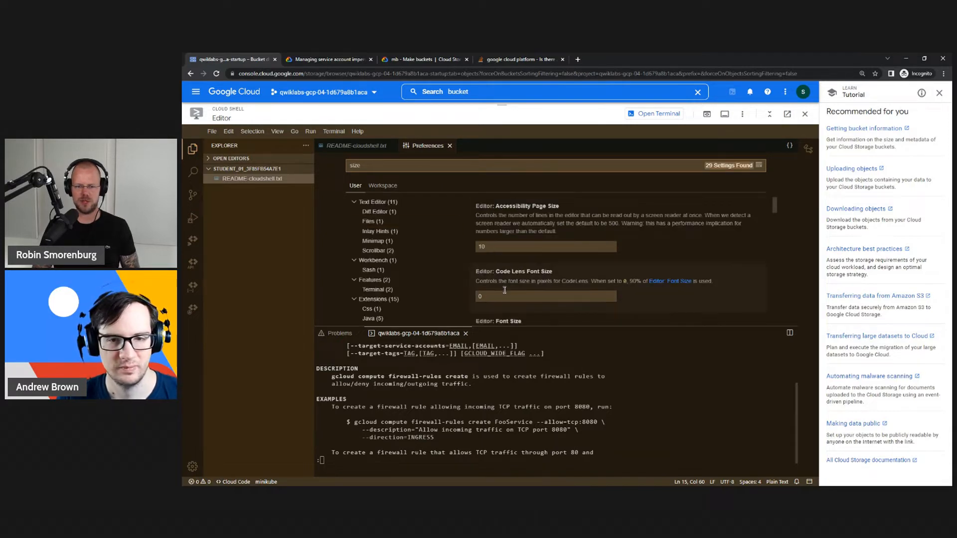
# - Set the Editor: Font Size preference to 22
pyautogui.click(503, 299)
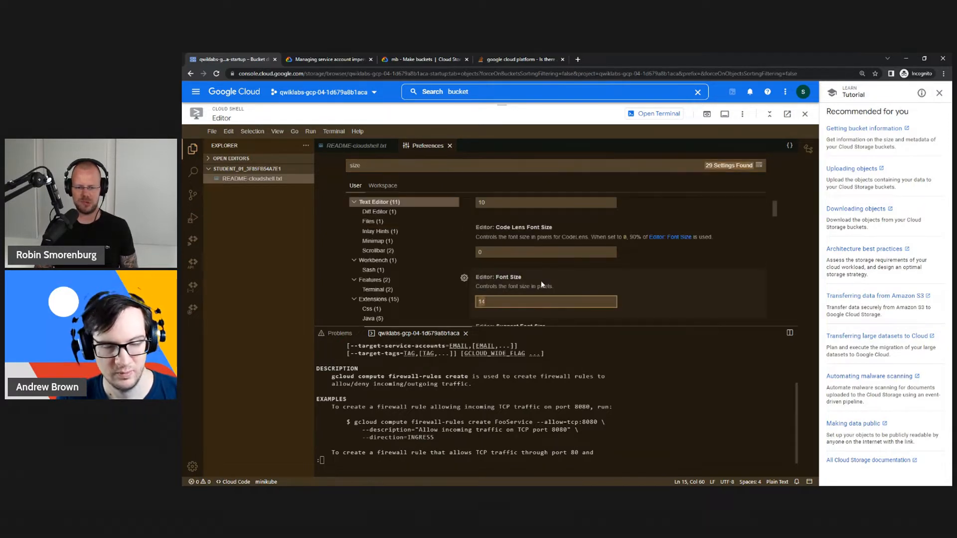
pyautogui.write('22')
pyautogui.scroll(-2, 640, 285)
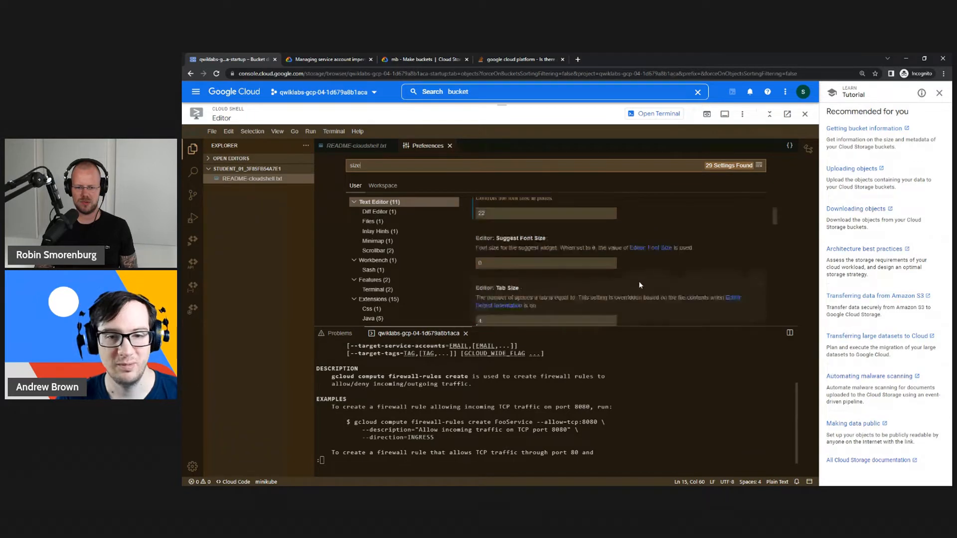
# - Set the Editor: Font Size preference to 30
pyautogui.scroll(-5, 559, 249)
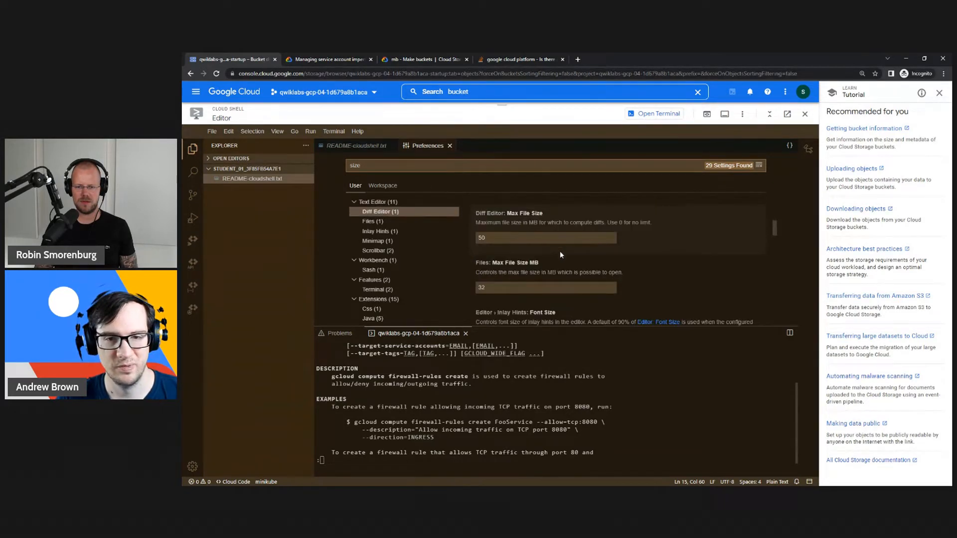
pyautogui.scroll(7, 563, 264)
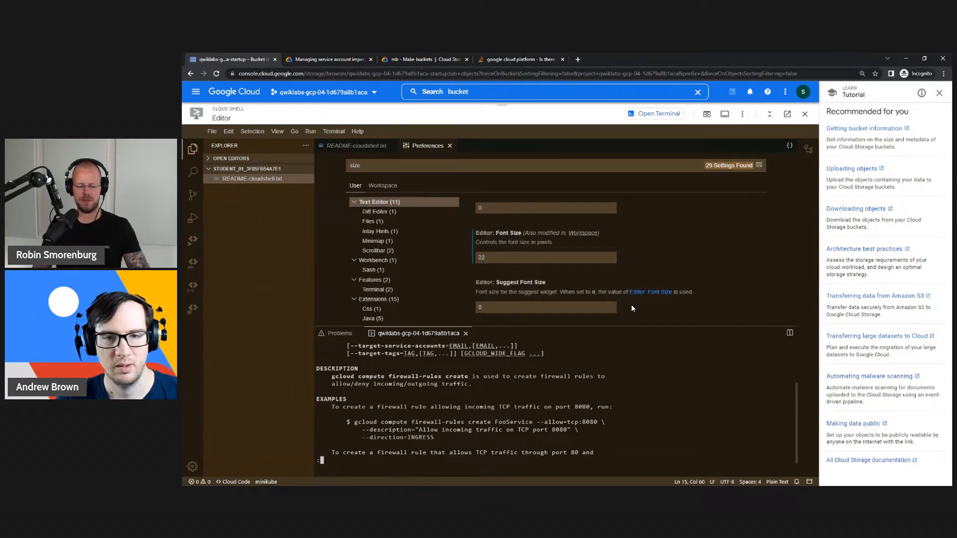
pyautogui.click(498, 255)
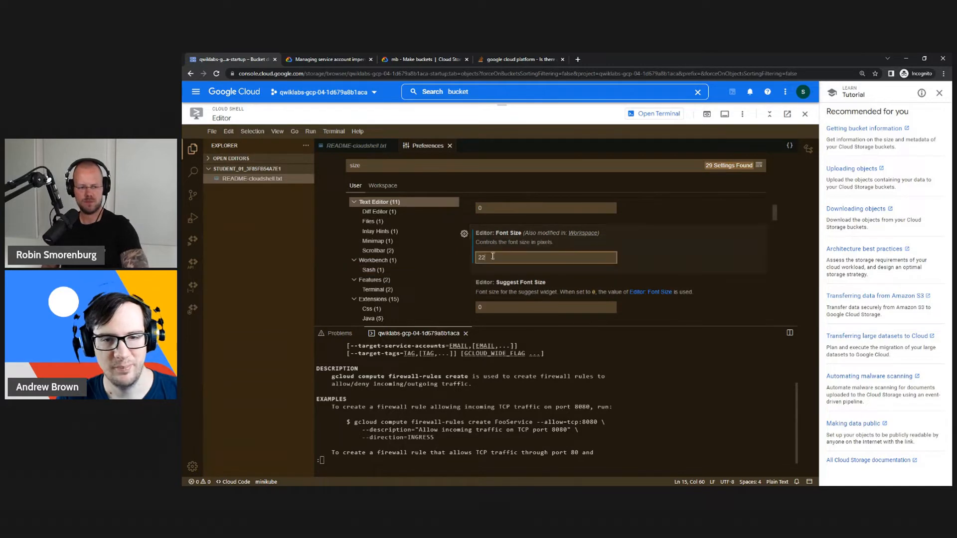
pyautogui.press('BackSpace')
pyautogui.press('BackSpace')
pyautogui.write('30')
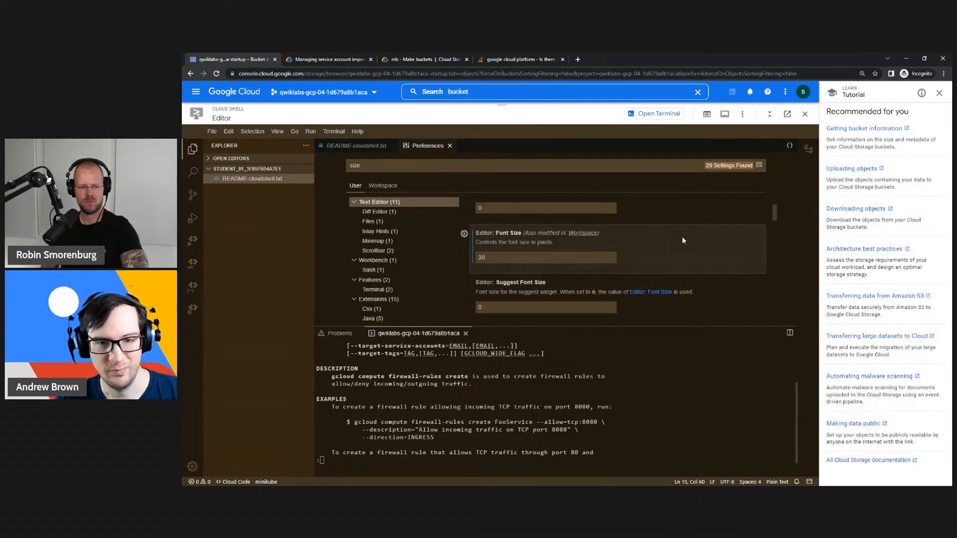
# - Restore the maximized Cloud Shell panel to partial height and close it
pyautogui.moveTo(672, 325); pyautogui.dragTo(672, 365)
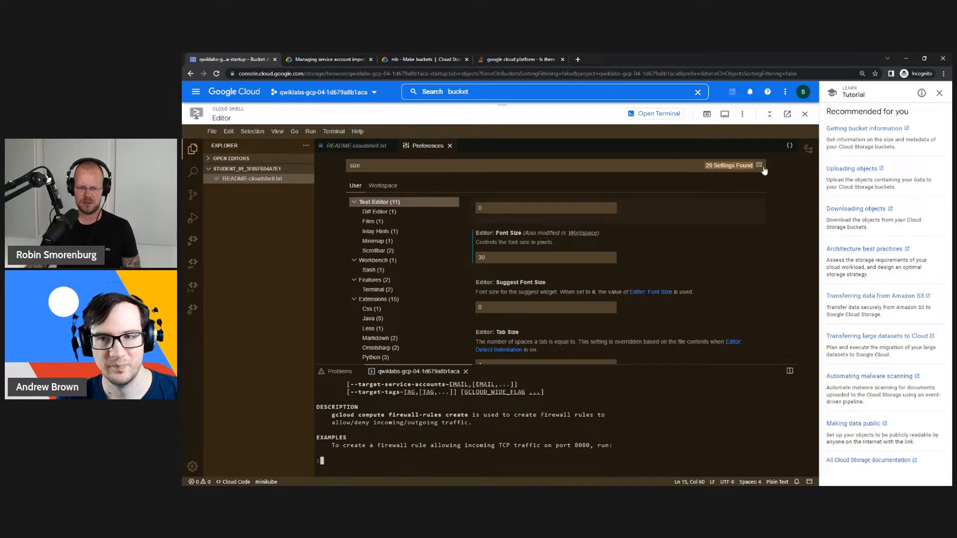
pyautogui.click(769, 113)
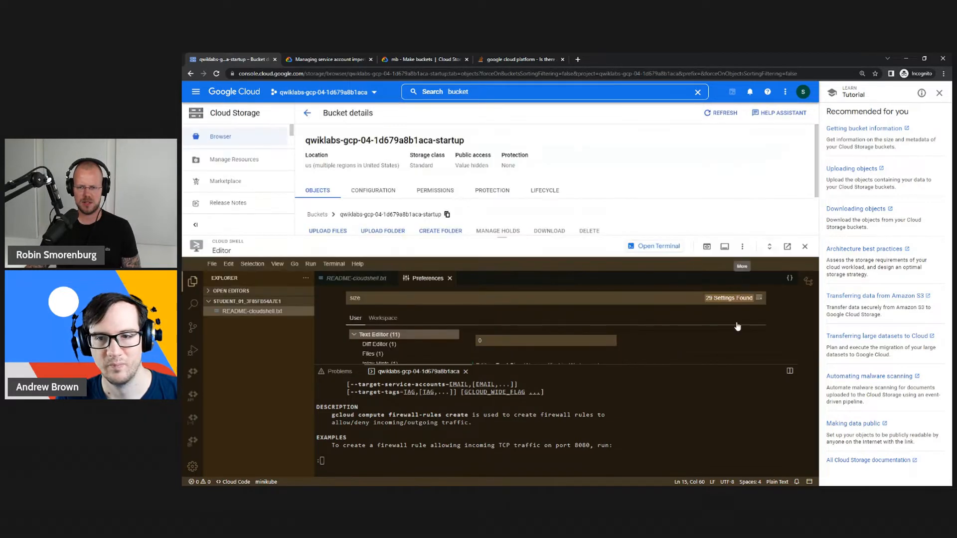
pyautogui.click(805, 247)
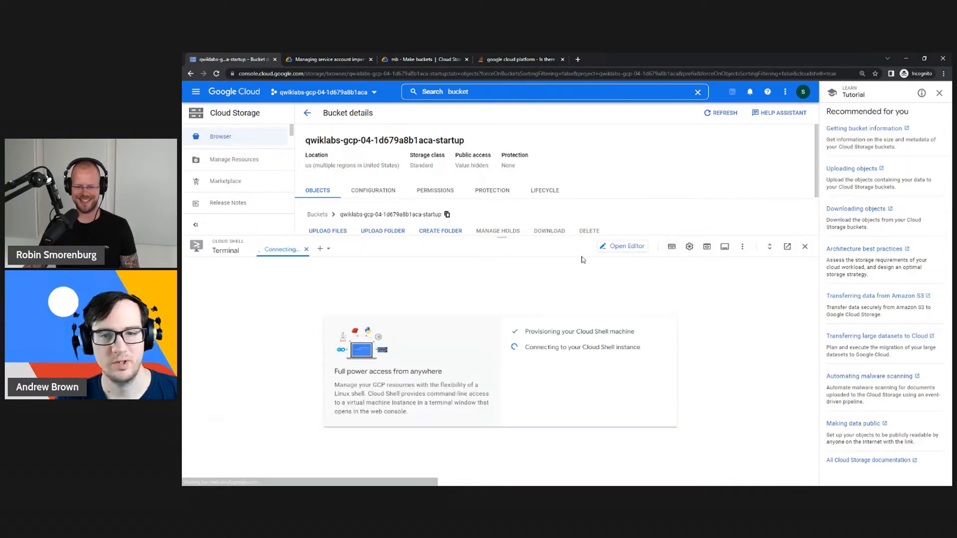
# - Switch Cloud Shell from the terminal to its Editor
pyautogui.click(623, 246)
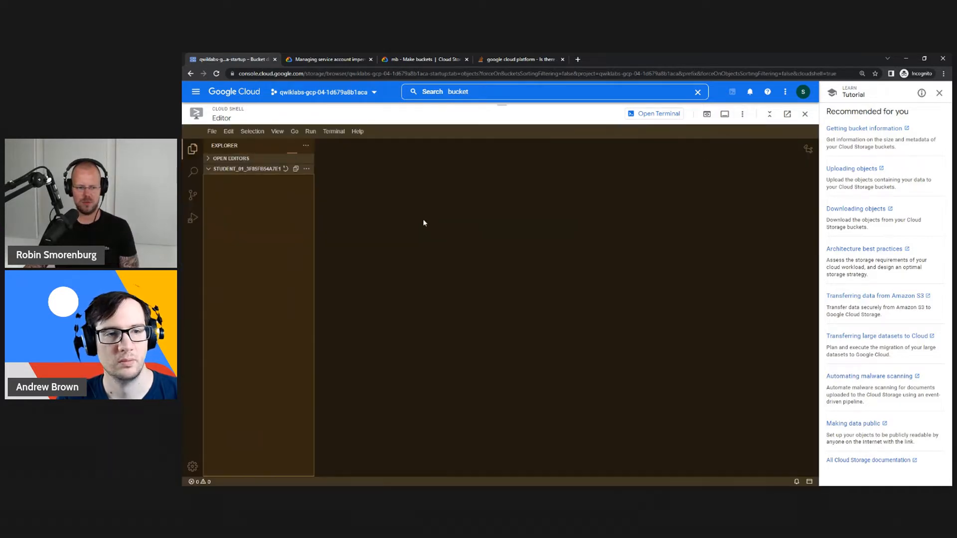
pyautogui.click(332, 131)
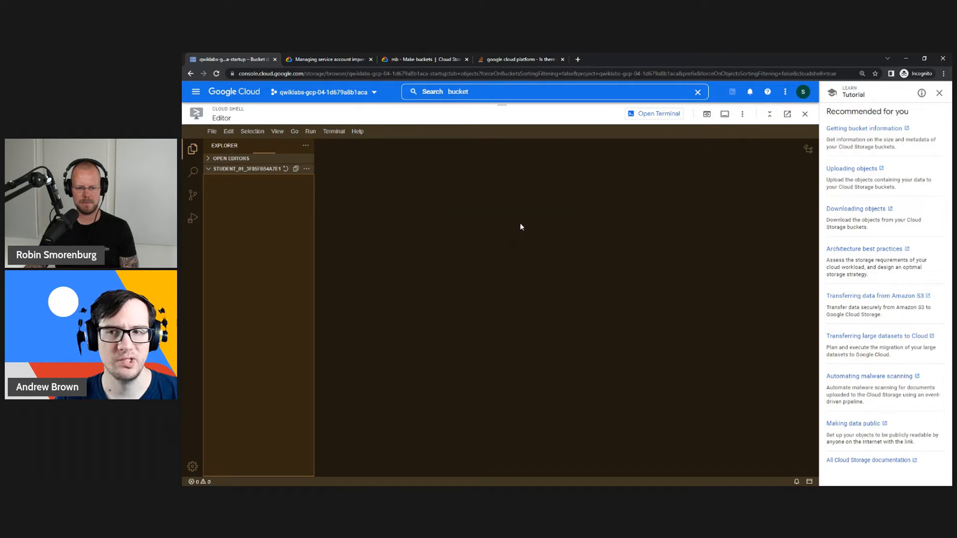
pyautogui.click(502, 241)
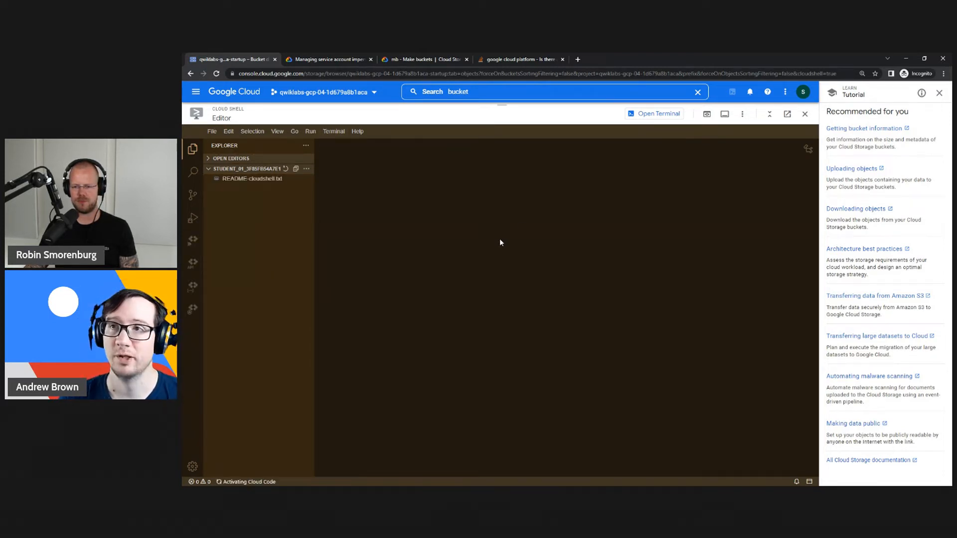
# - Switch to the lab window, end the current lab run, and dismiss the satisfaction survey
pyautogui.hotkey('alt', 'Tab')
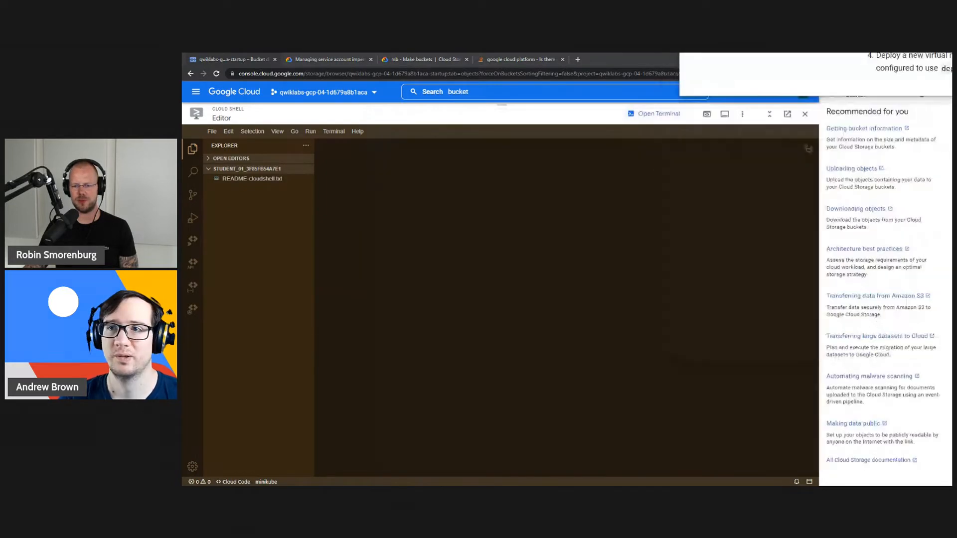
pyautogui.moveTo(582, 126); pyautogui.dragTo(543, 111)
pyautogui.click(373, 184)
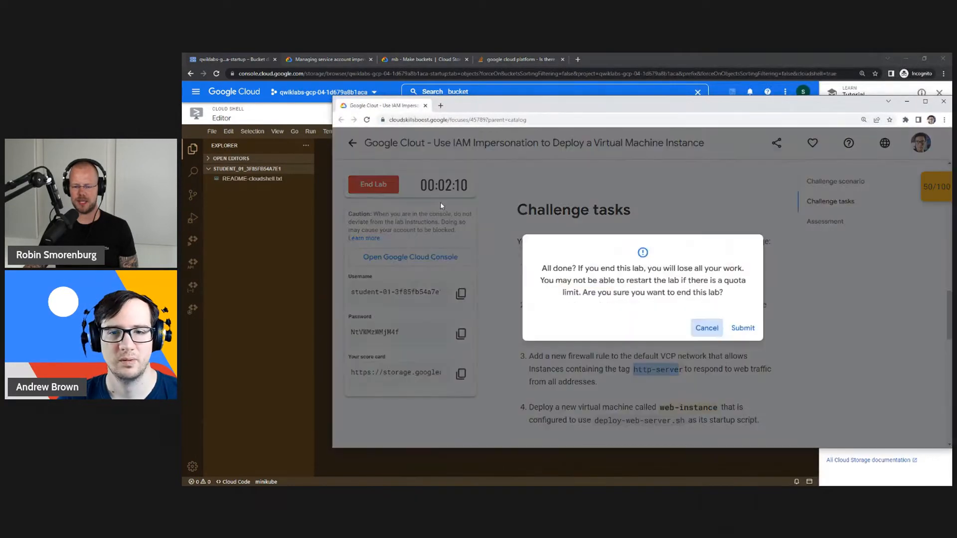
pyautogui.click(737, 327)
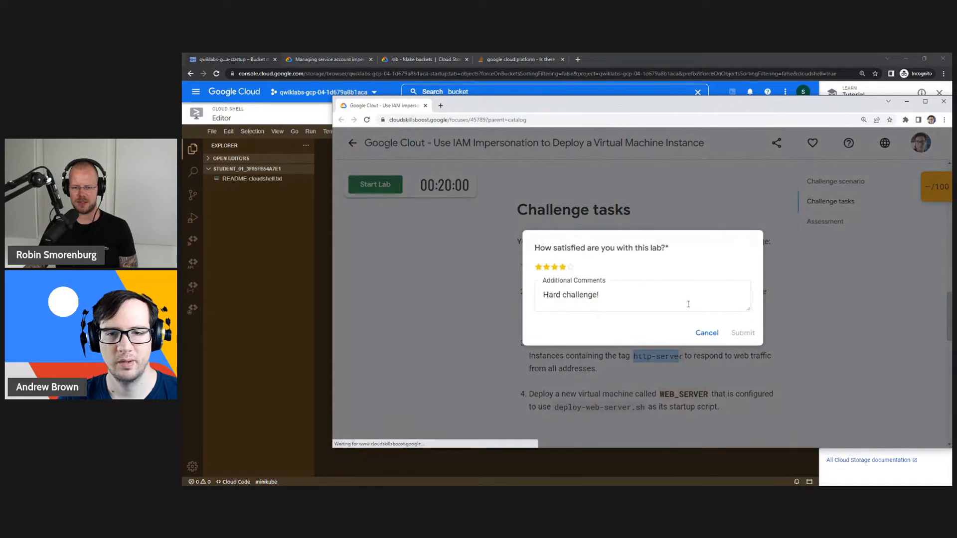
pyautogui.click(707, 332)
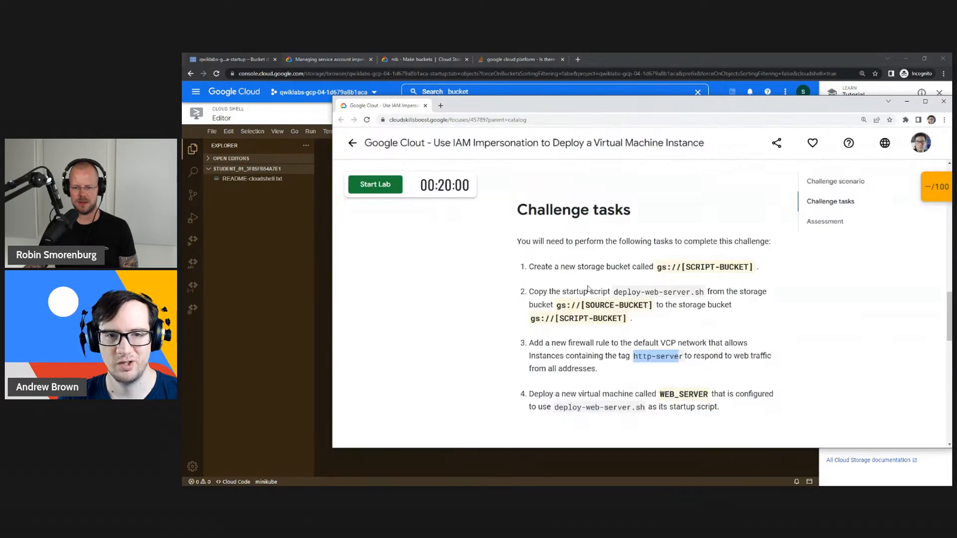
# - Start the IAM impersonation lab again and put its window out of the way
pyautogui.moveTo(614, 111); pyautogui.dragTo(954, 70)
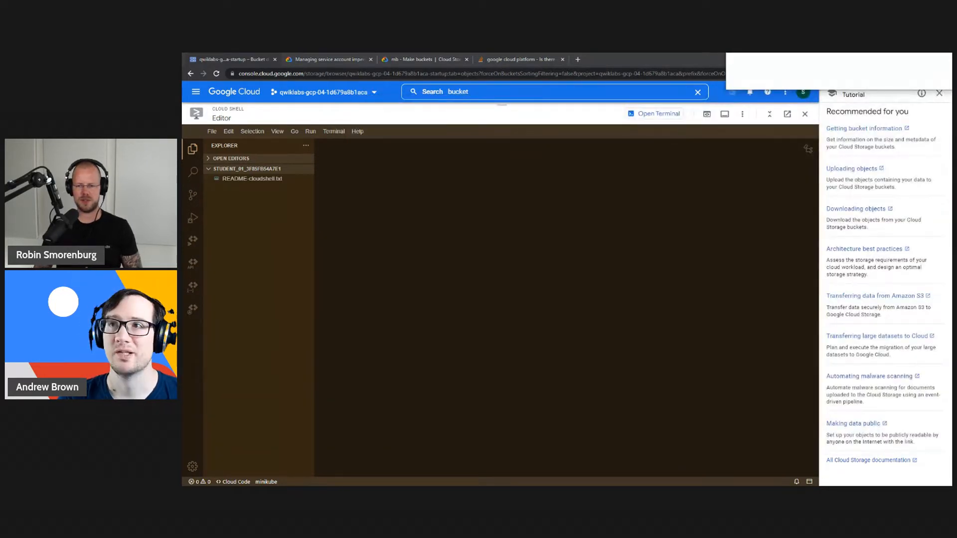
pyautogui.hotkey('alt', 'Tab')
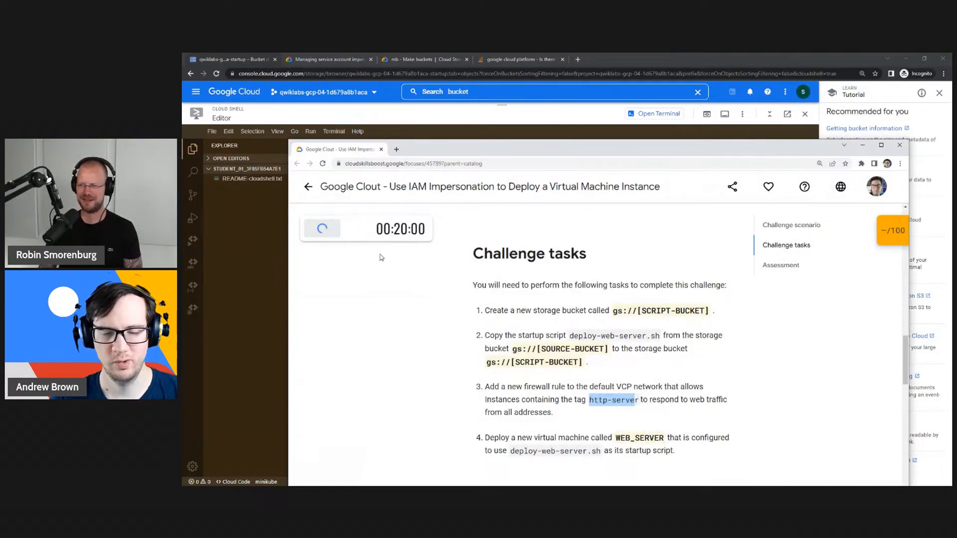
pyautogui.click(862, 145)
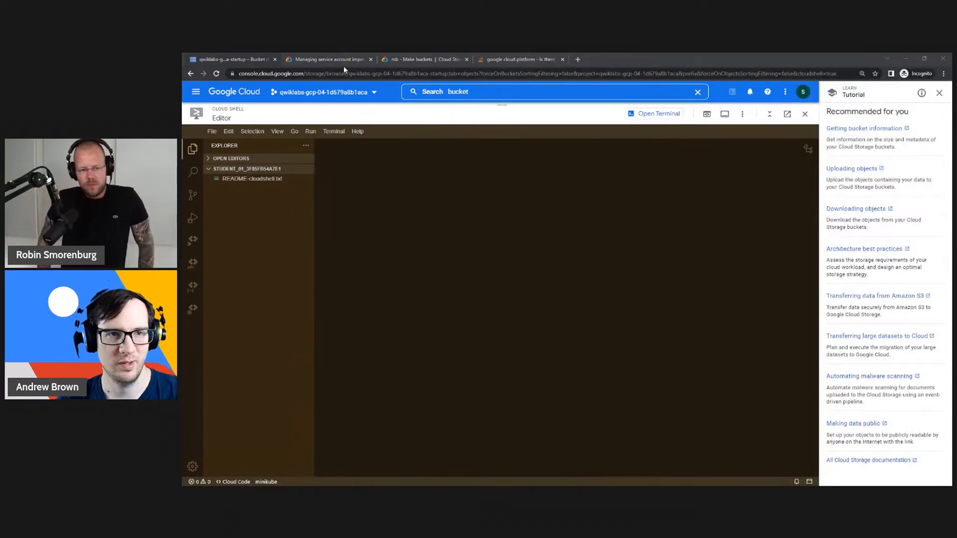
# - Return to the console's Welcome page and sign out of the student account, leaving the site without saving
pyautogui.click(329, 60)
pyautogui.click(230, 60)
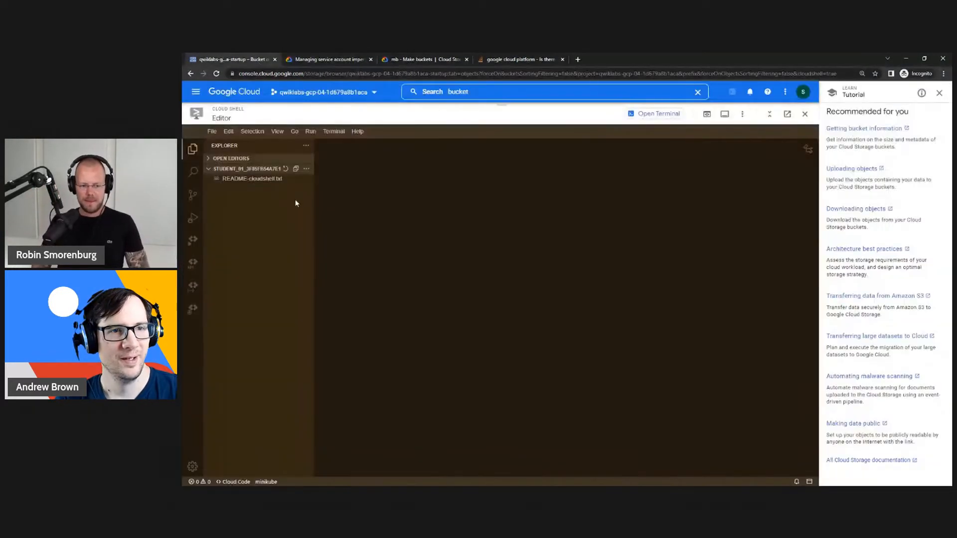
pyautogui.click(245, 92)
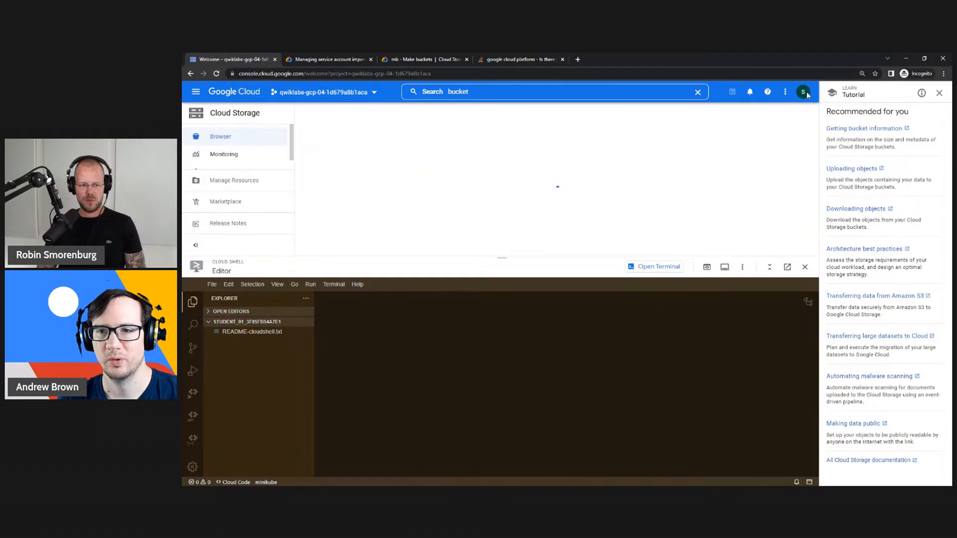
pyautogui.click(803, 91)
pyautogui.click(916, 194)
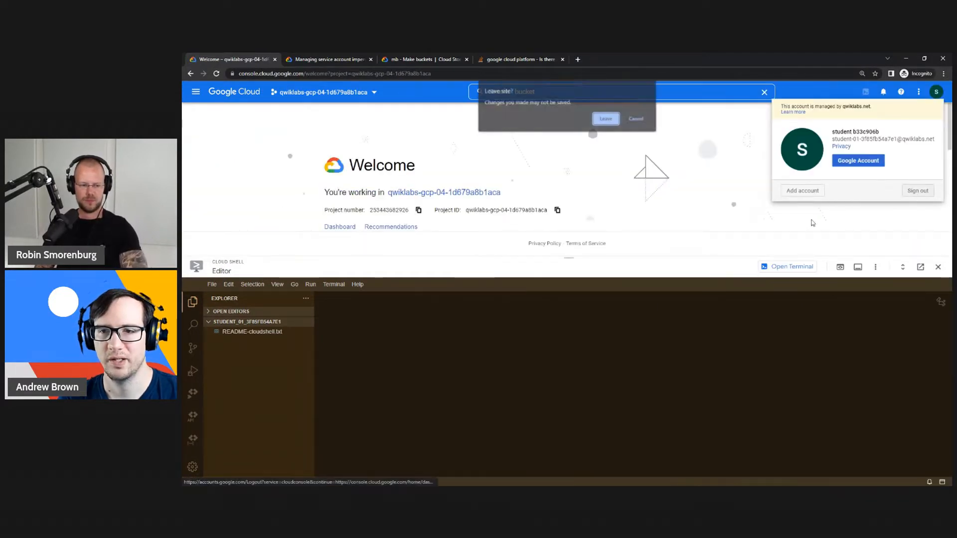
pyautogui.click(610, 119)
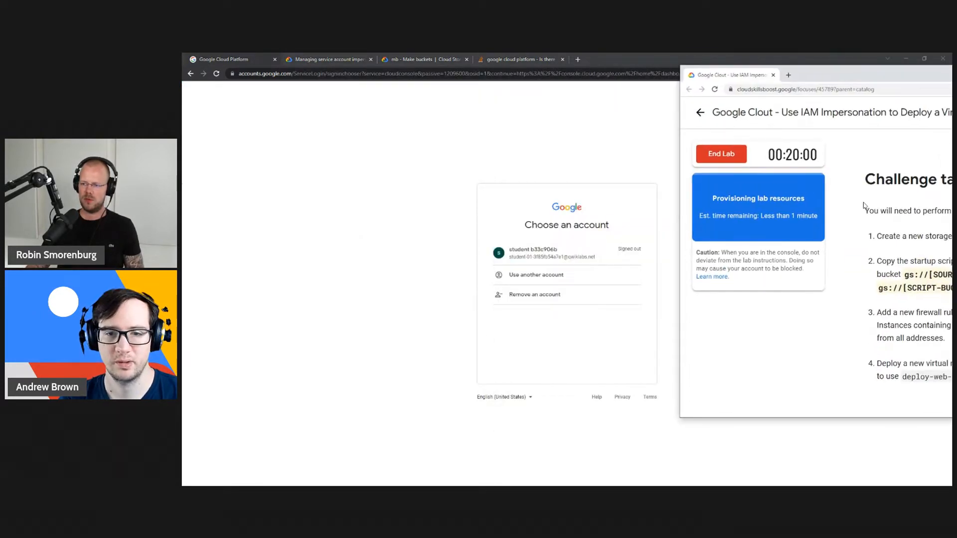
# - Choose to sign in with another account and check the new lab's provisioning status in the lab window
pyautogui.click(524, 281)
pyautogui.click(525, 281)
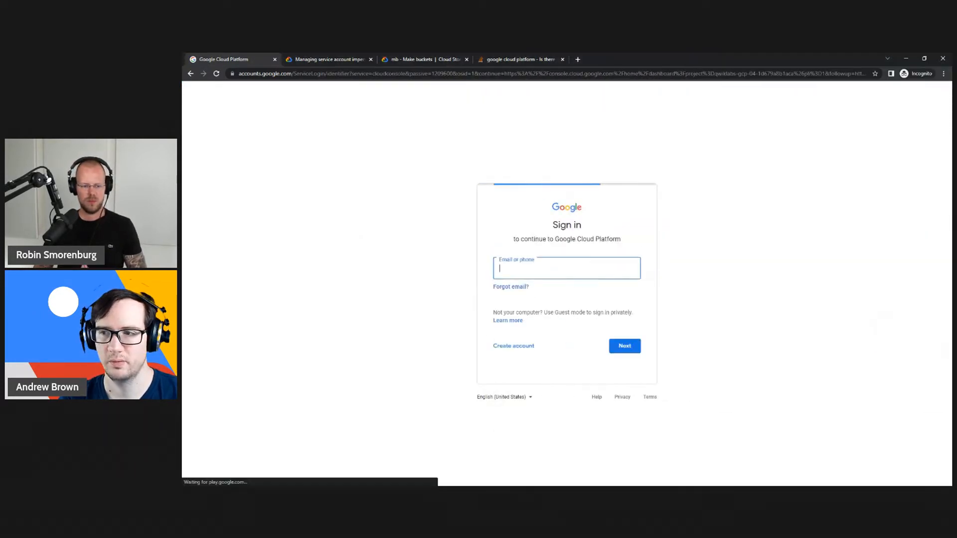
pyautogui.hotkey('alt', 'Tab')
pyautogui.moveTo(892, 100); pyautogui.dragTo(745, 101)
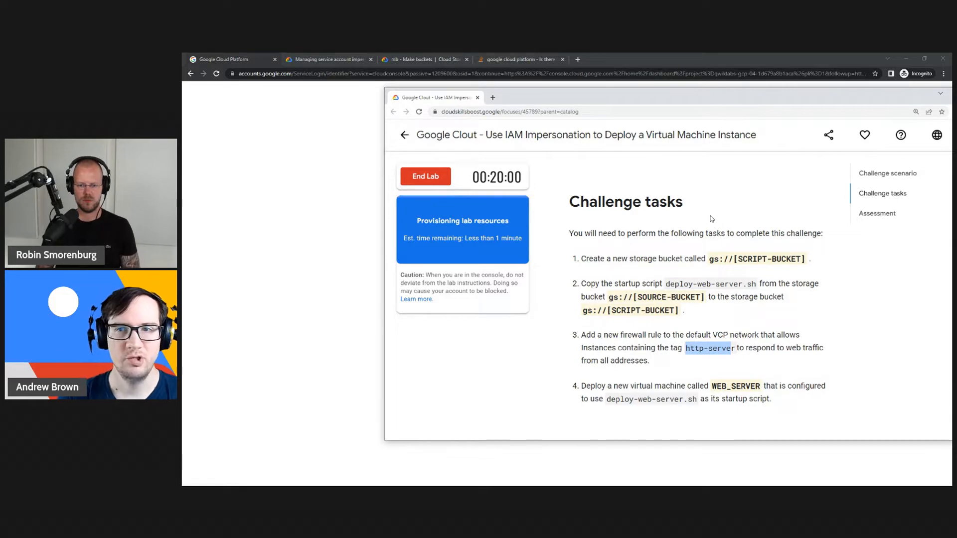
pyautogui.moveTo(726, 97); pyautogui.dragTo(944, 92)
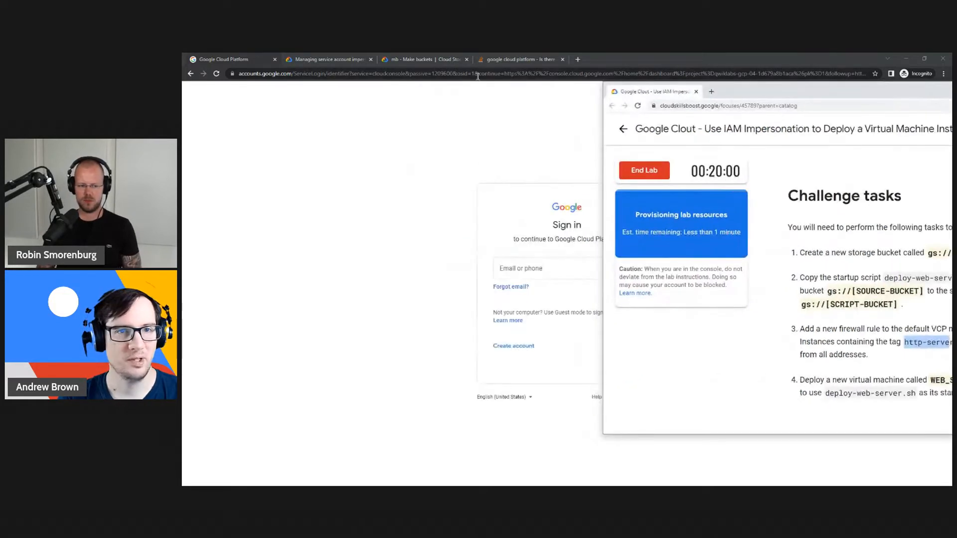
# - Look through the gsutil mb reference page, covering its options, retention policy, bucket locations and storage classes
pyautogui.click(424, 59)
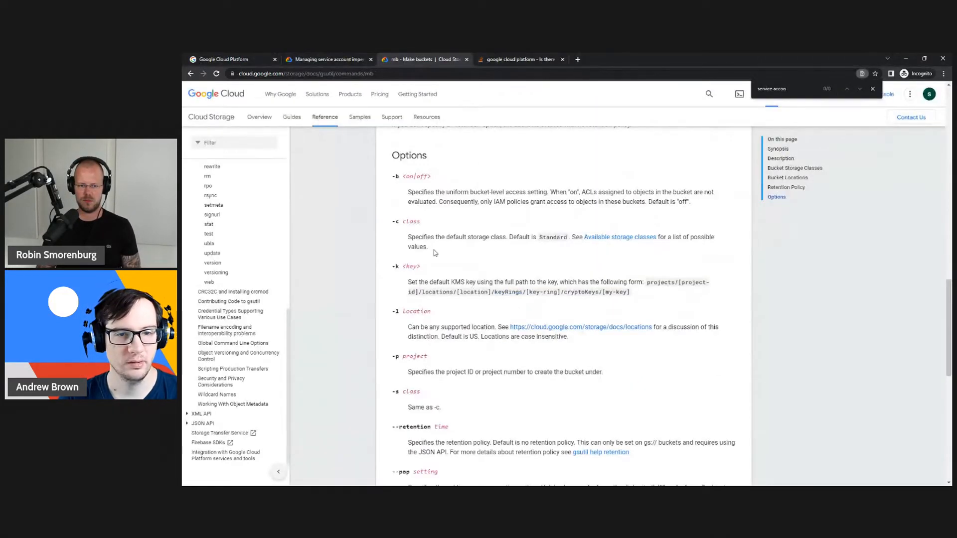
pyautogui.scroll(-5, 435, 253)
pyautogui.scroll(10, 428, 264)
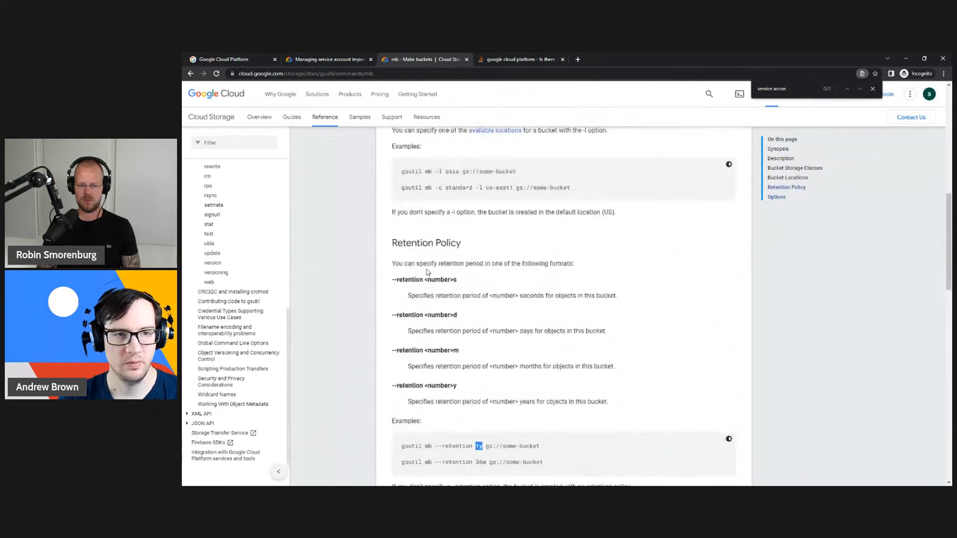
pyautogui.scroll(5, 427, 271)
pyautogui.scroll(7, 219, 251)
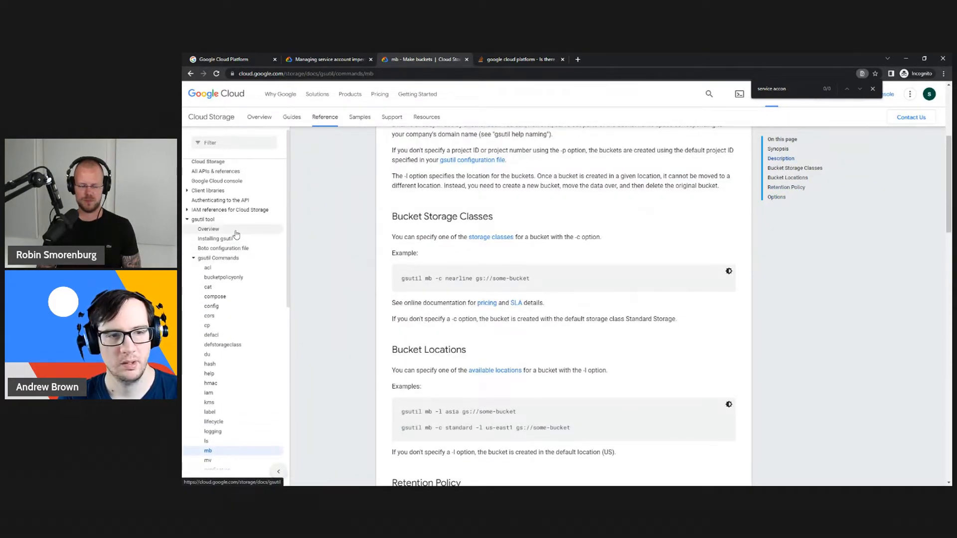
# - Open the gsutil tool overview in the Cloud Storage reference and skim it from start to end
pyautogui.click(236, 232)
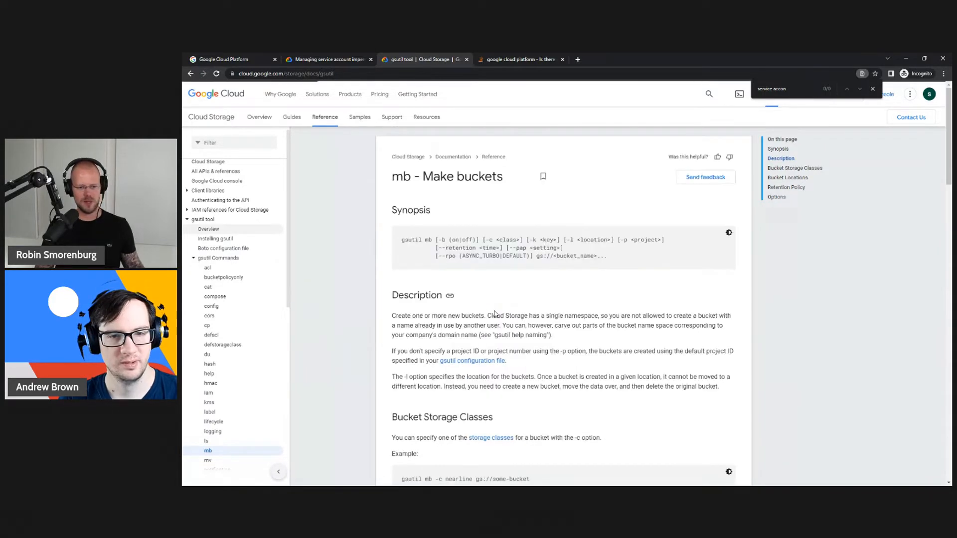
pyautogui.scroll(-10, 499, 267)
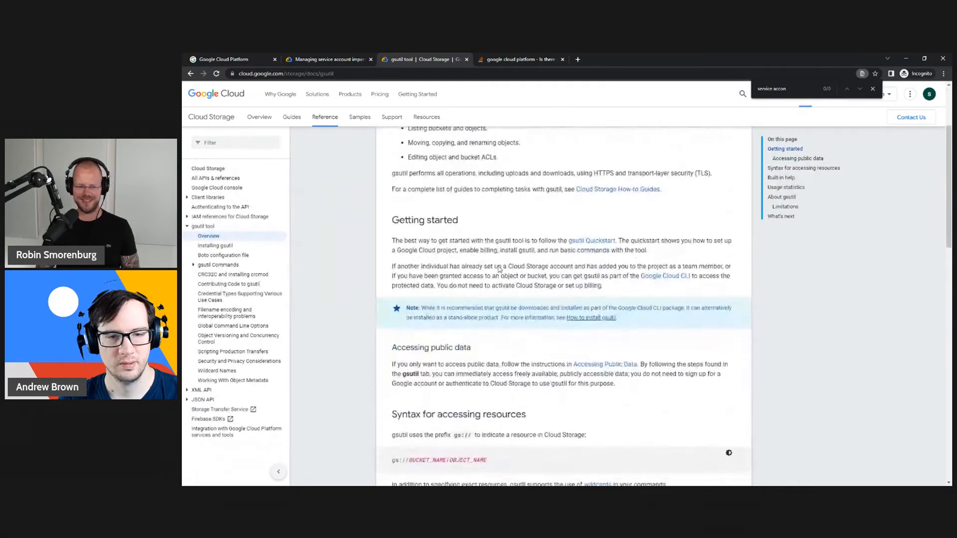
pyautogui.scroll(-3, 498, 269)
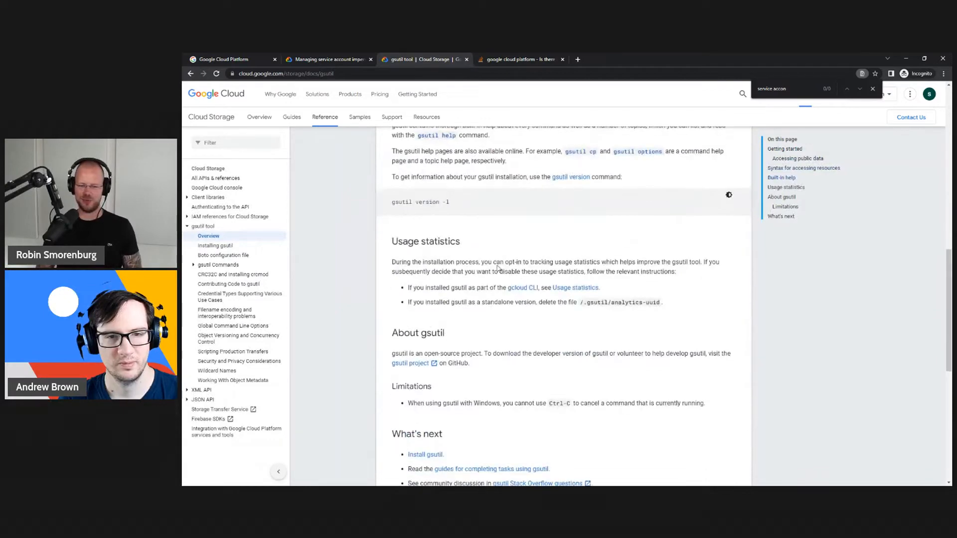
pyautogui.scroll(15, 499, 310)
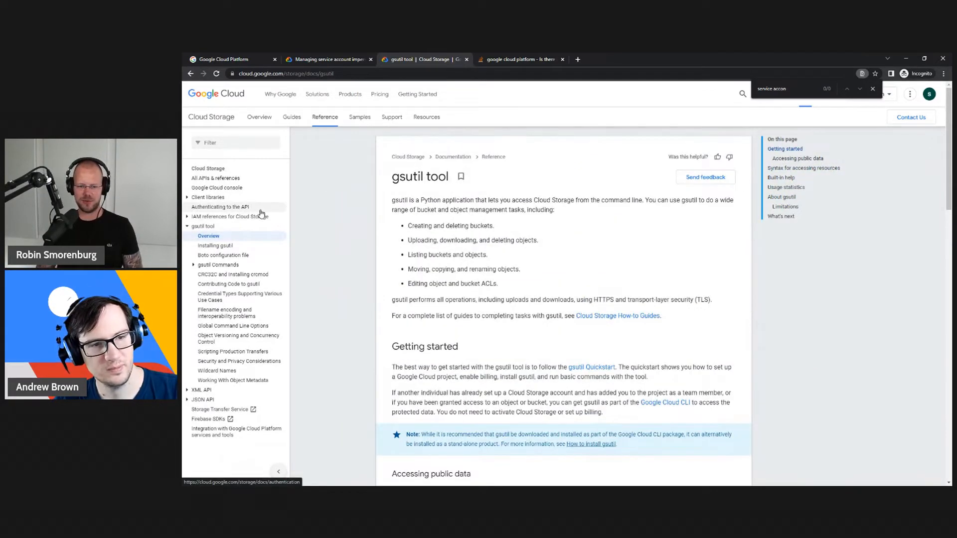
# - Open the IAM with gsutil reference and examine its command permission tables, ACL-related methods and top-level flags
pyautogui.click(246, 216)
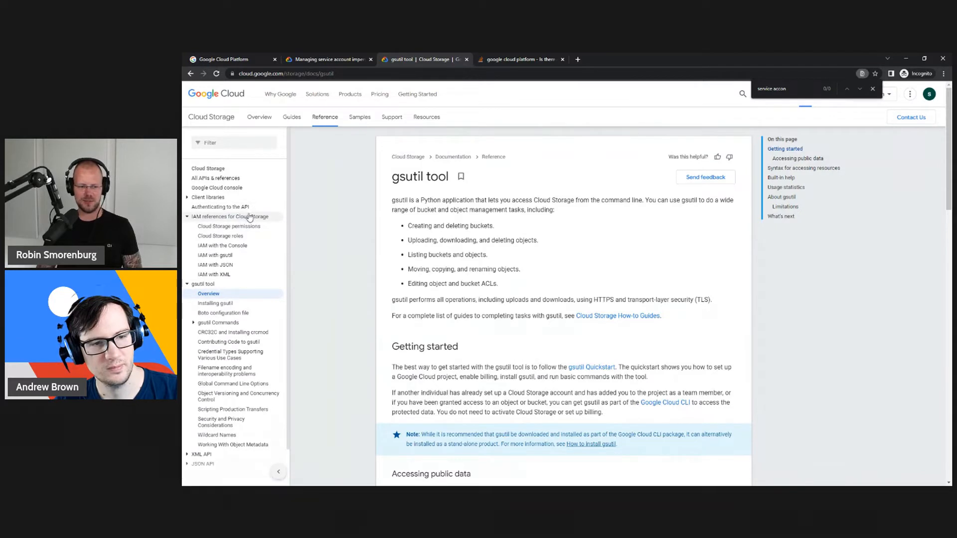
pyautogui.click(274, 257)
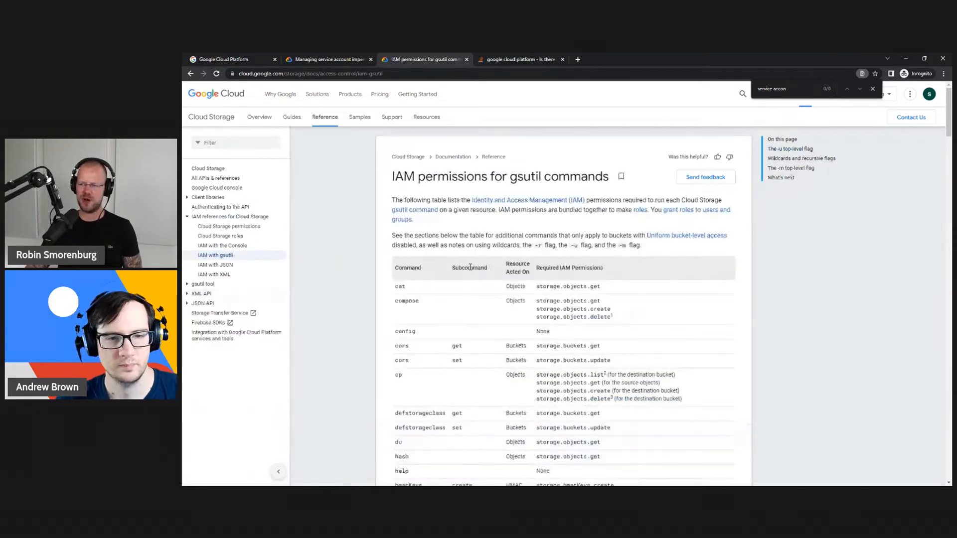
pyautogui.scroll(-10, 459, 280)
pyautogui.scroll(-6, 459, 282)
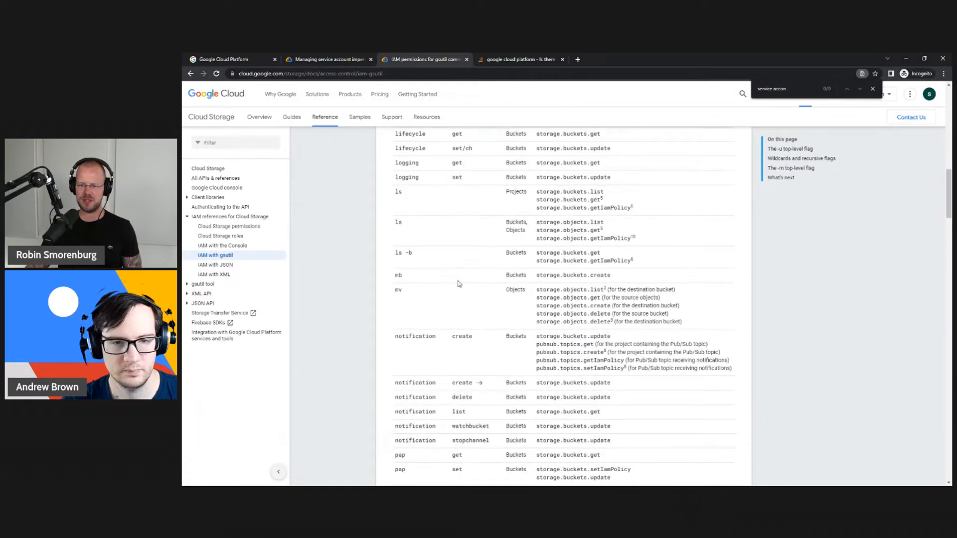
pyautogui.scroll(-10, 458, 287)
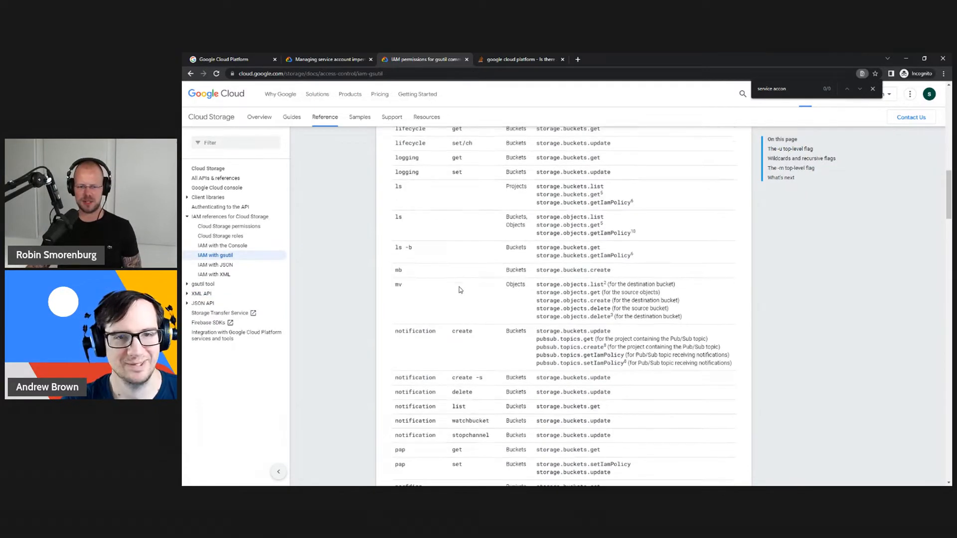
pyautogui.scroll(-10, 468, 309)
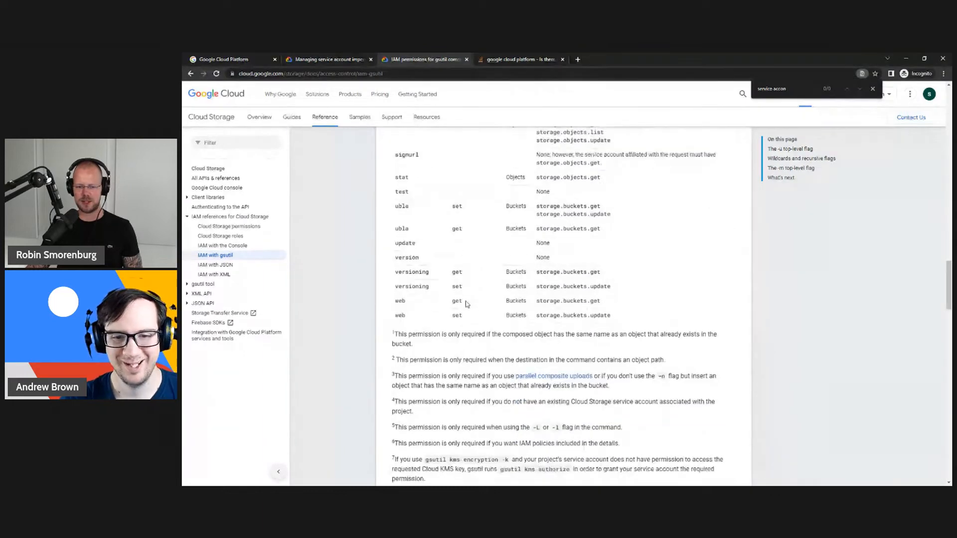
pyautogui.scroll(20, 487, 334)
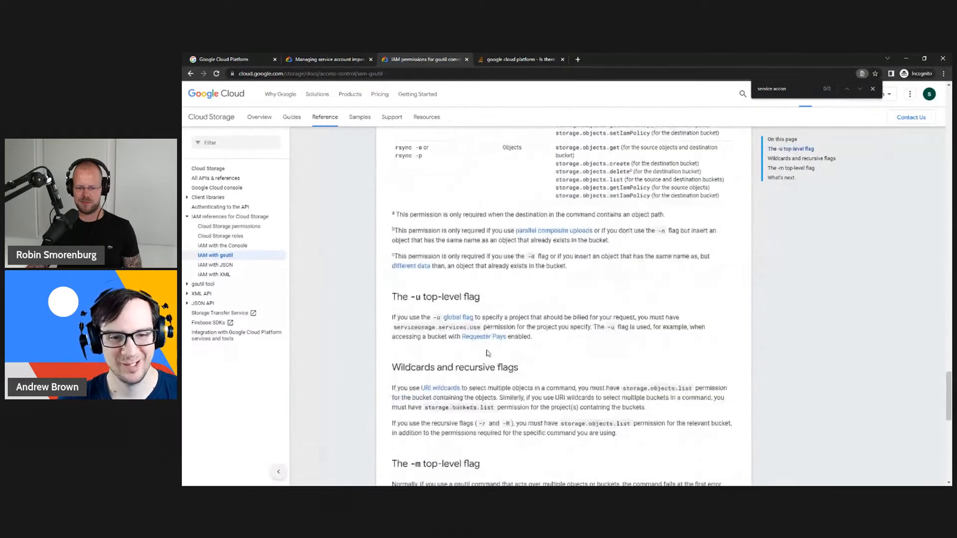
pyautogui.scroll(10, 486, 363)
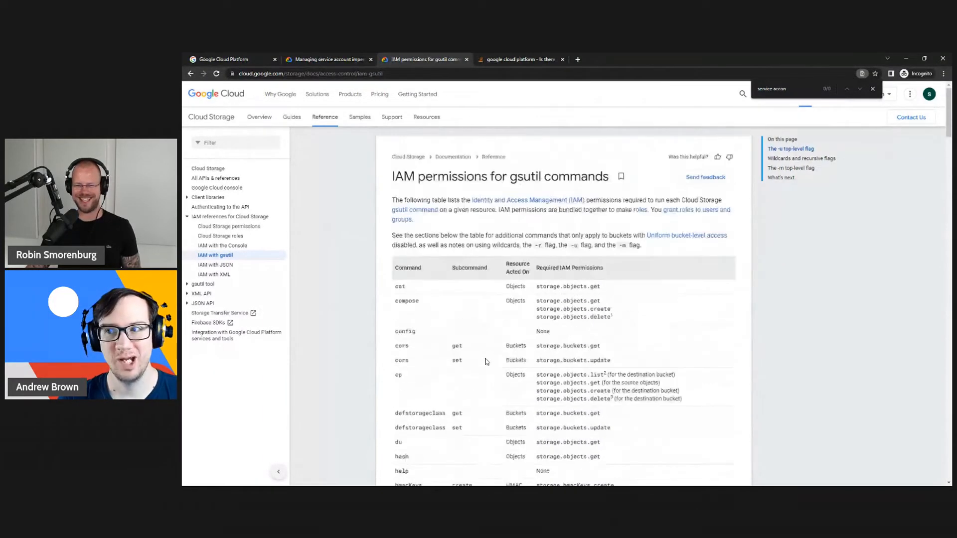
pyautogui.scroll(-15, 483, 355)
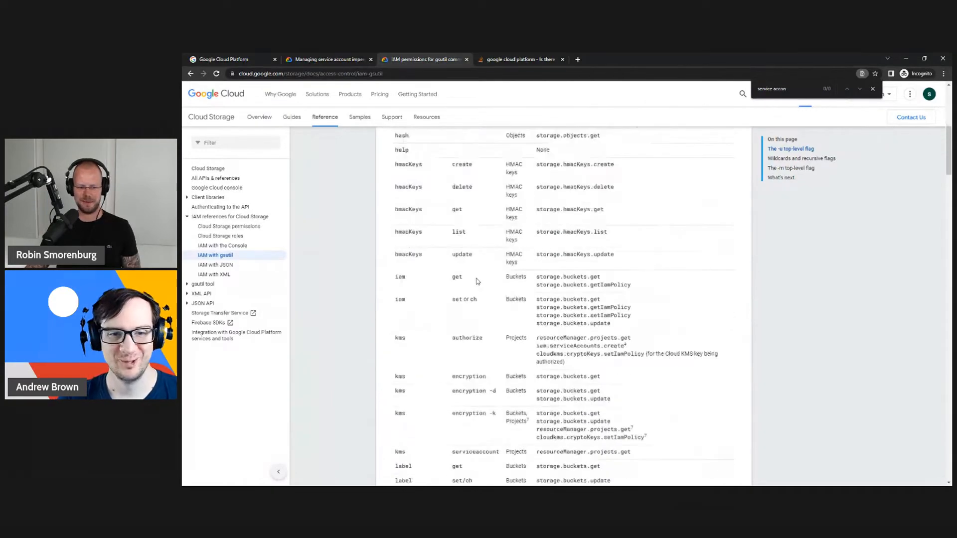
pyautogui.scroll(-15, 480, 295)
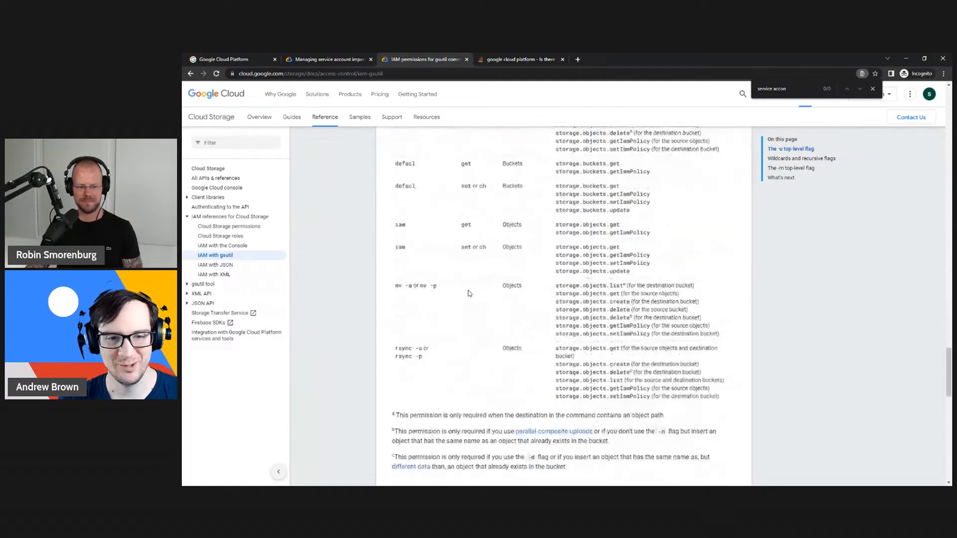
pyautogui.scroll(10, 471, 322)
pyautogui.scroll(10, 471, 321)
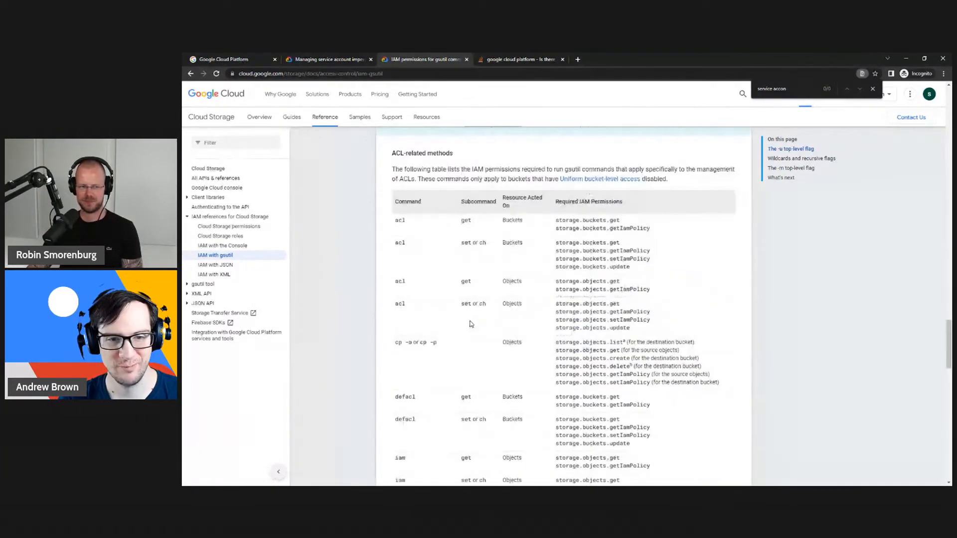
pyautogui.scroll(-6, 471, 322)
pyautogui.scroll(10, 471, 325)
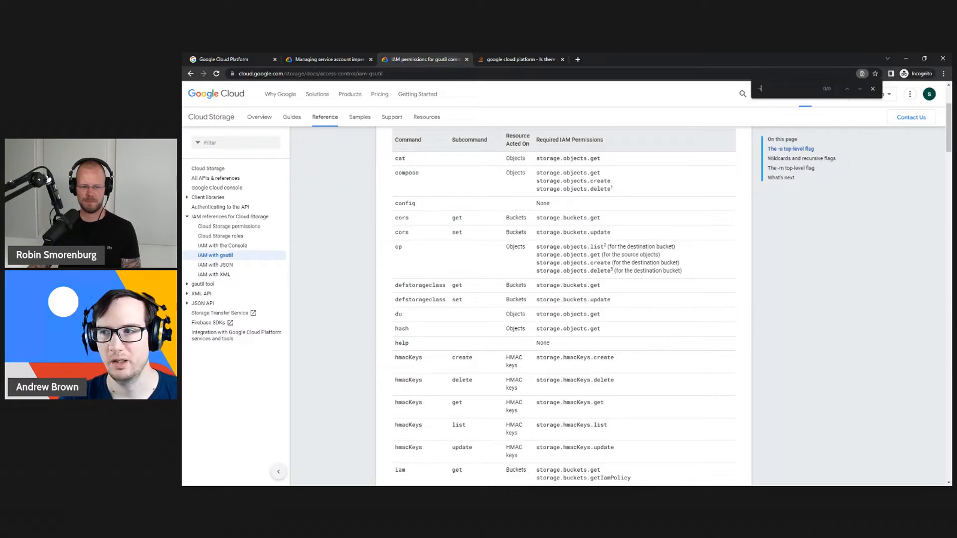
# - Copy the new lab's username from the lab window and fill it into the Google sign-in e-mail field
pyautogui.moveTo(952, 92); pyautogui.dragTo(694, 90)
pyautogui.click(877, 242)
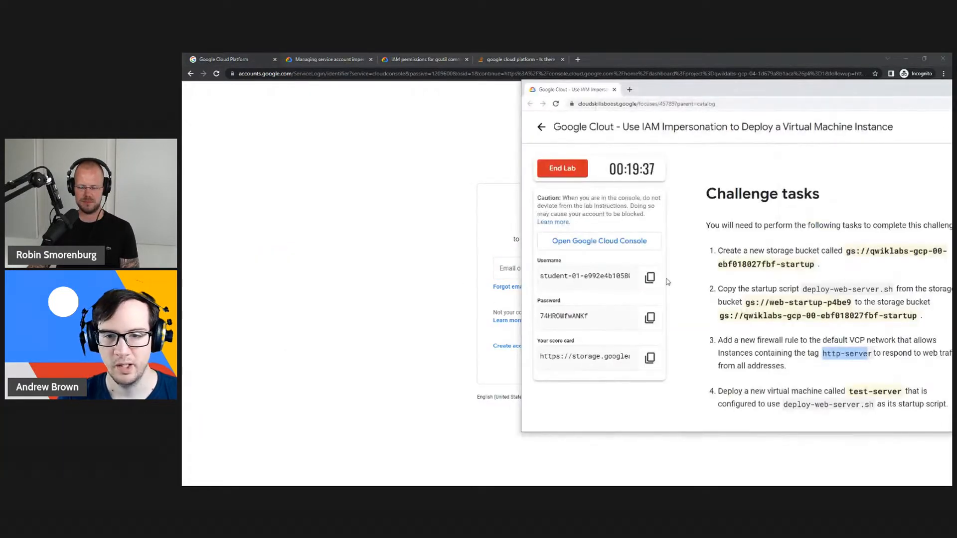
pyautogui.click(647, 277)
pyautogui.click(519, 270)
pyautogui.hotkey('ctrl', 'v')
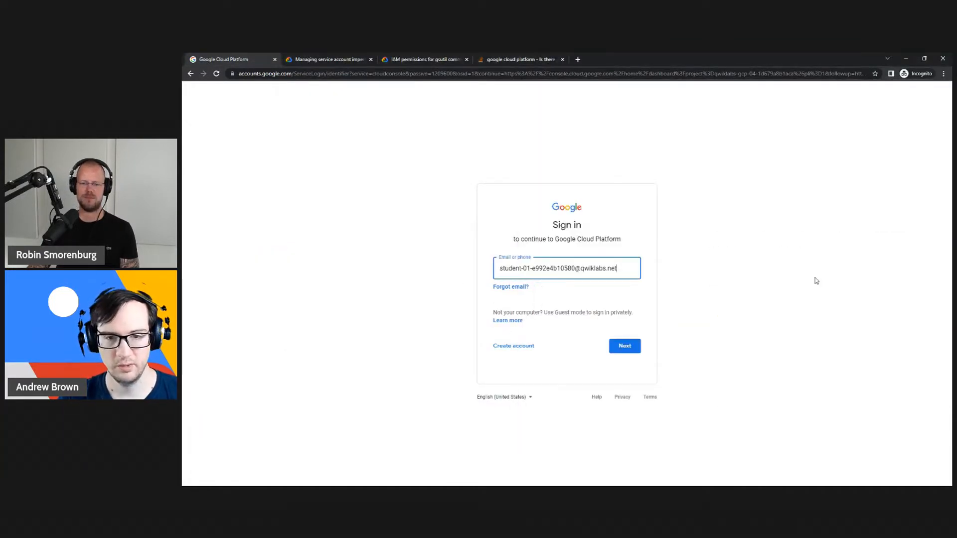
# - Sign in with the password copied from the lab window and accept the new account's welcome notice
pyautogui.hotkey('alt', 'Tab')
pyautogui.click(654, 315)
pyautogui.click(427, 316)
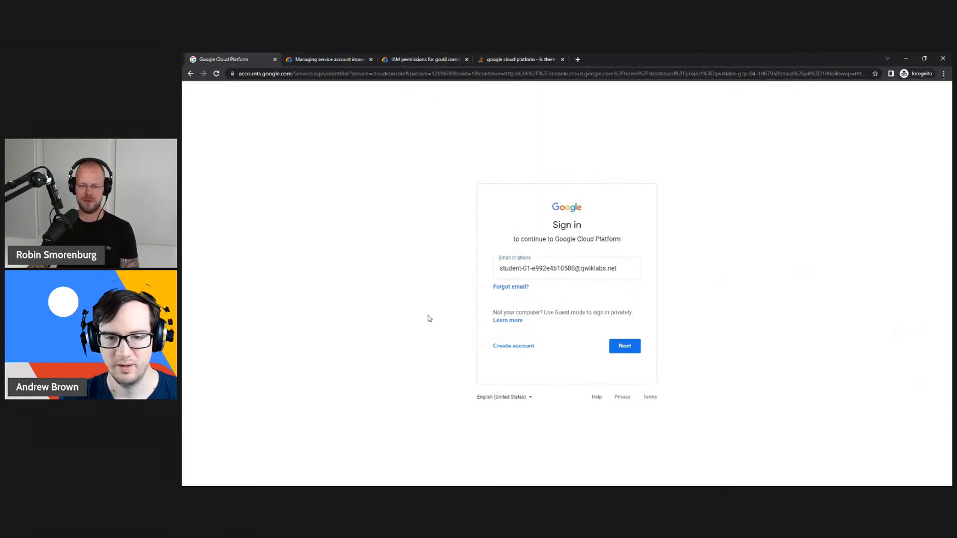
pyautogui.click(629, 344)
pyautogui.hotkey('ctrl', 'v')
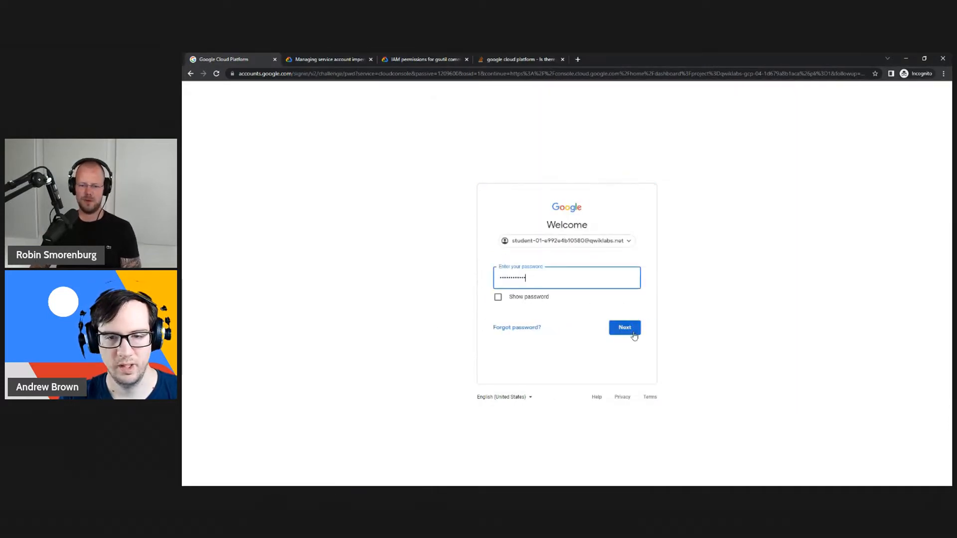
pyautogui.click(628, 330)
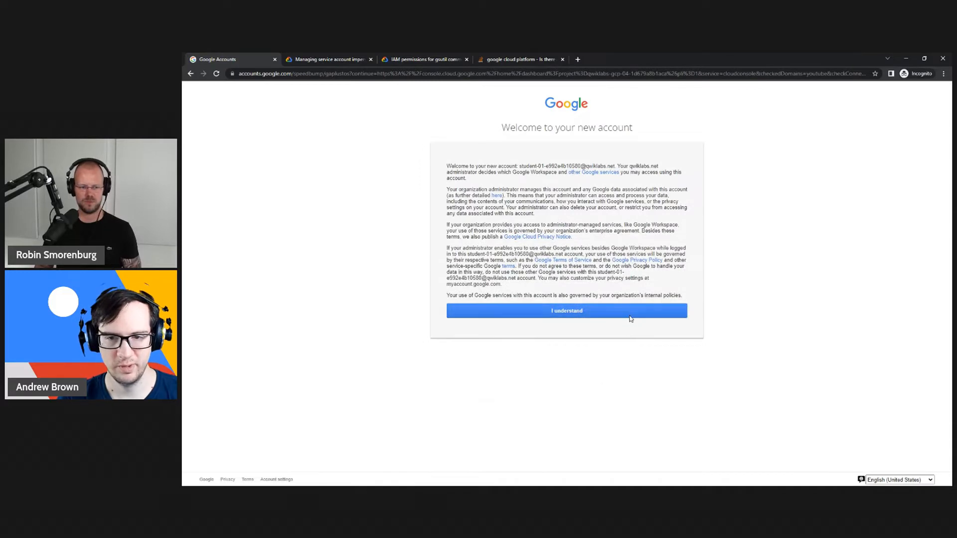
pyautogui.click(628, 316)
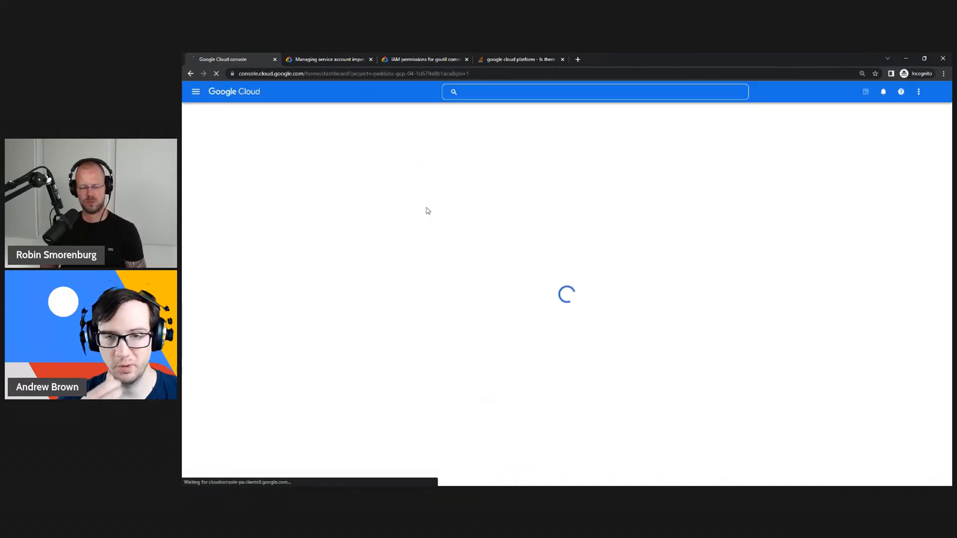
# - Open the console home in an additional tab, then agree to the Google Cloud Terms of Service and dismiss the support tools tip
pyautogui.rightClick(251, 91)
pyautogui.click(265, 98)
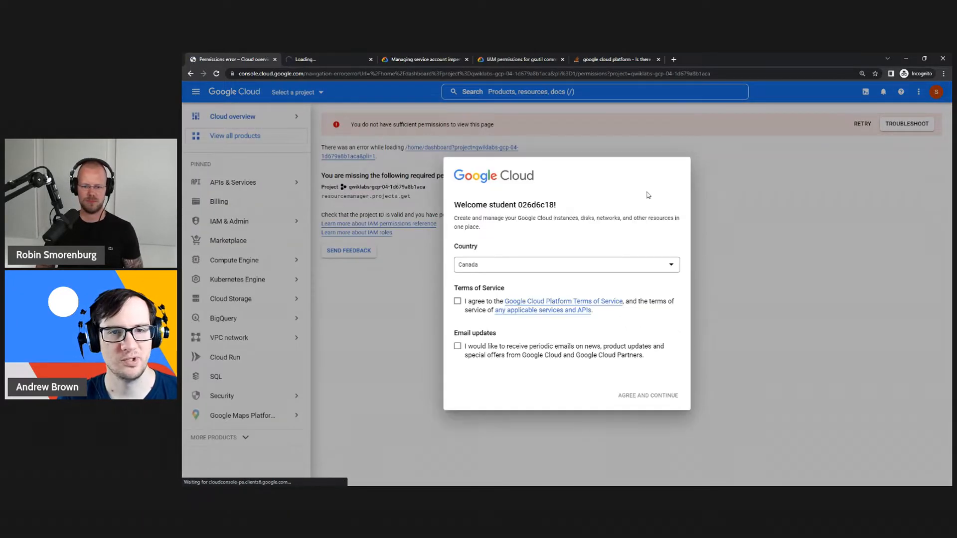
pyautogui.click(457, 301)
pyautogui.click(645, 396)
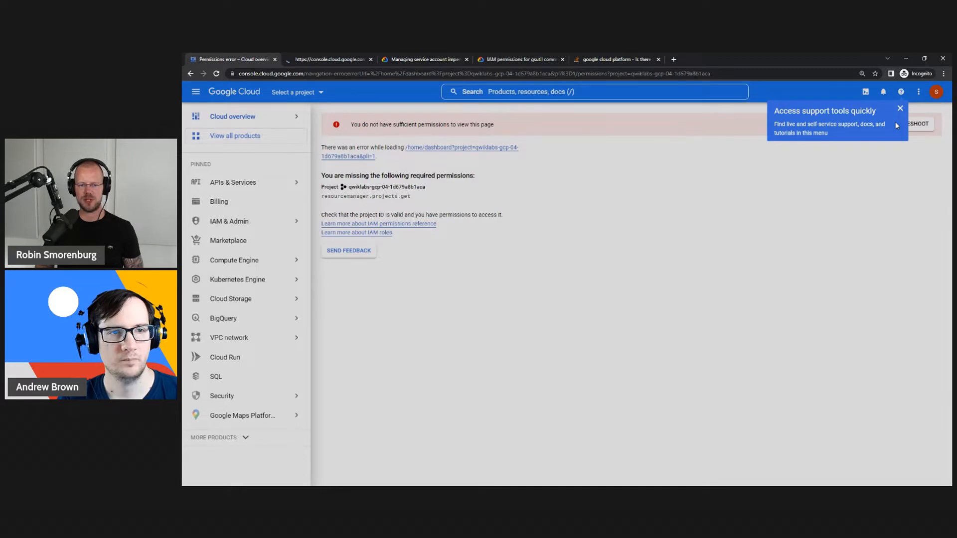
pyautogui.click(897, 125)
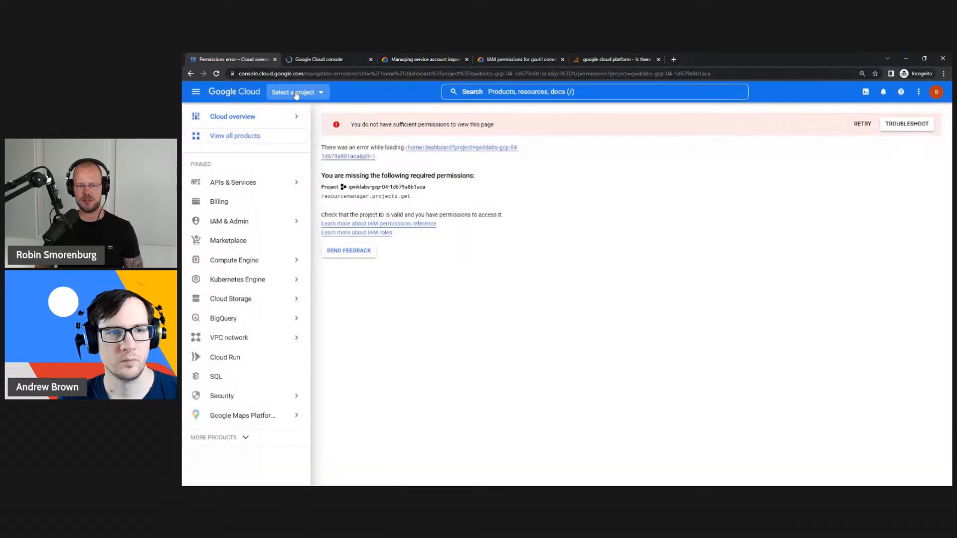
# - Switch the console to the project qwiklabs-gcp-00-ebf018027fbf and close the additional console tab
pyautogui.click(296, 93)
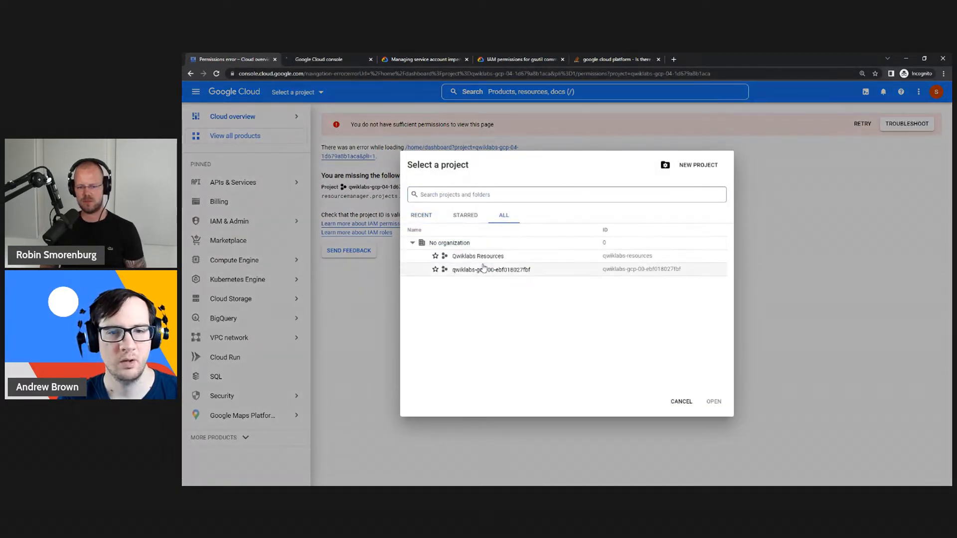
pyautogui.click(496, 271)
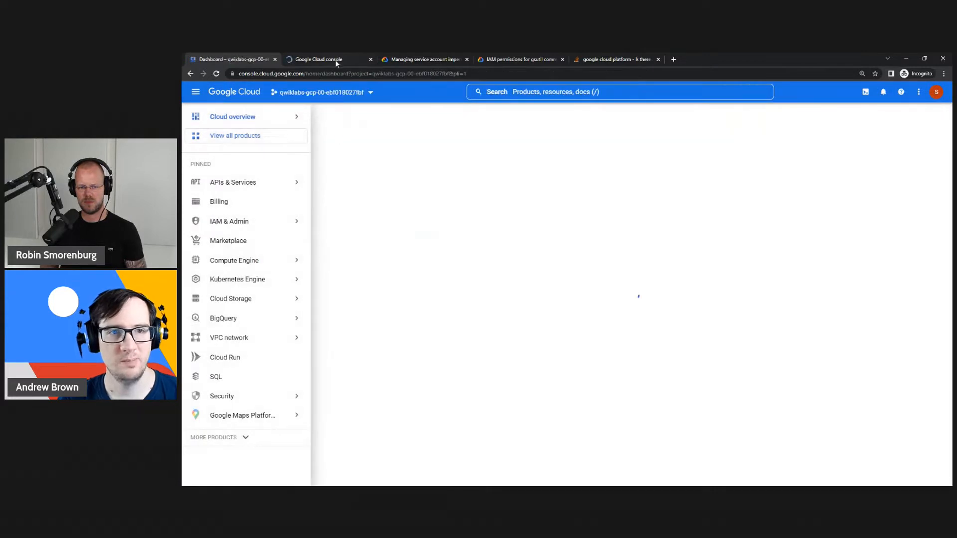
pyautogui.click(370, 59)
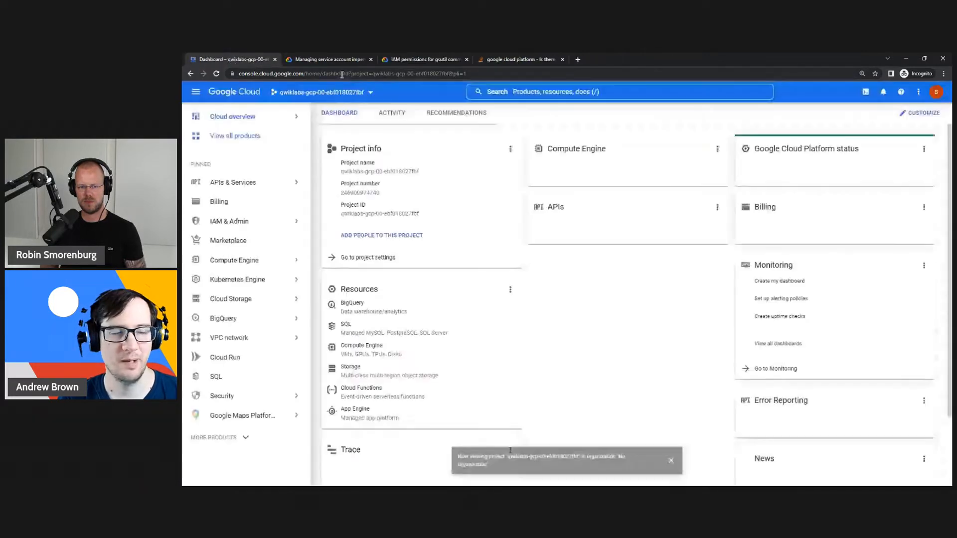
# - Go to the project's console welcome page and open a second copy of it in a new tab
pyautogui.click(236, 89)
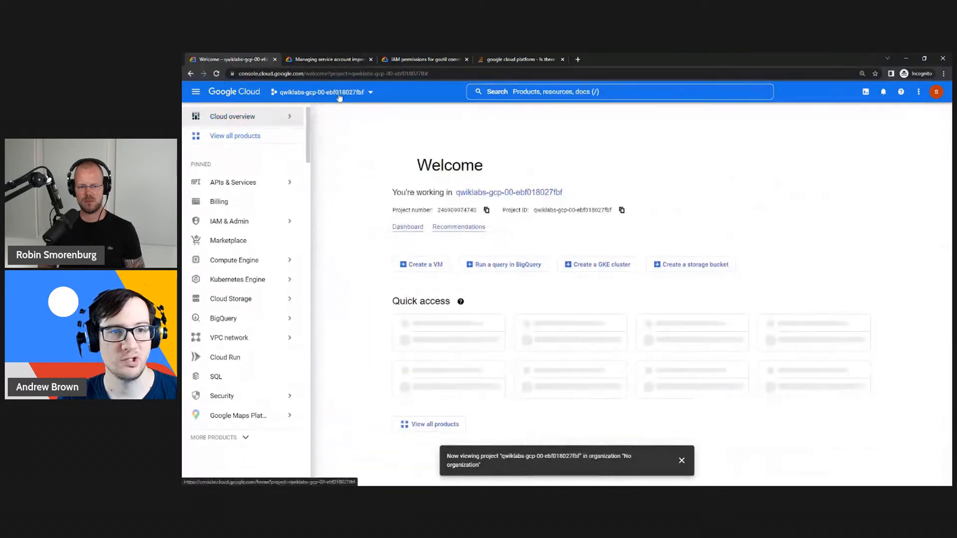
pyautogui.click(274, 118)
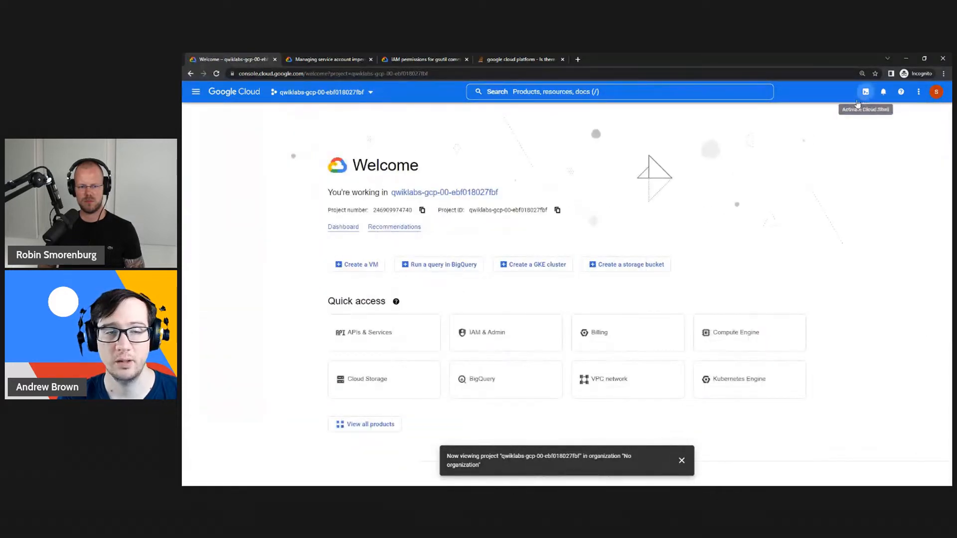
pyautogui.rightClick(253, 90)
pyautogui.click(294, 97)
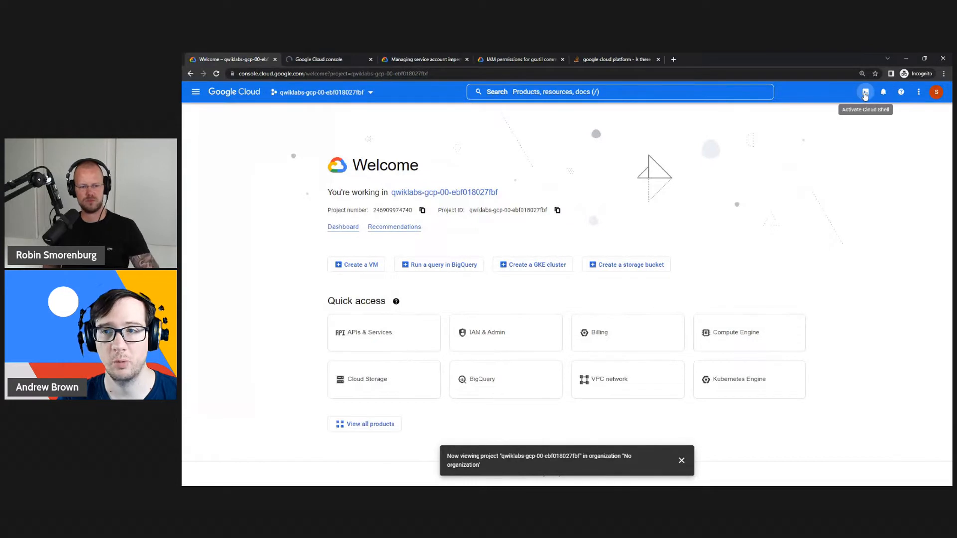
# - Activate Cloud Shell, accept its introduction and open the Cloud Shell Editor
pyautogui.click(865, 92)
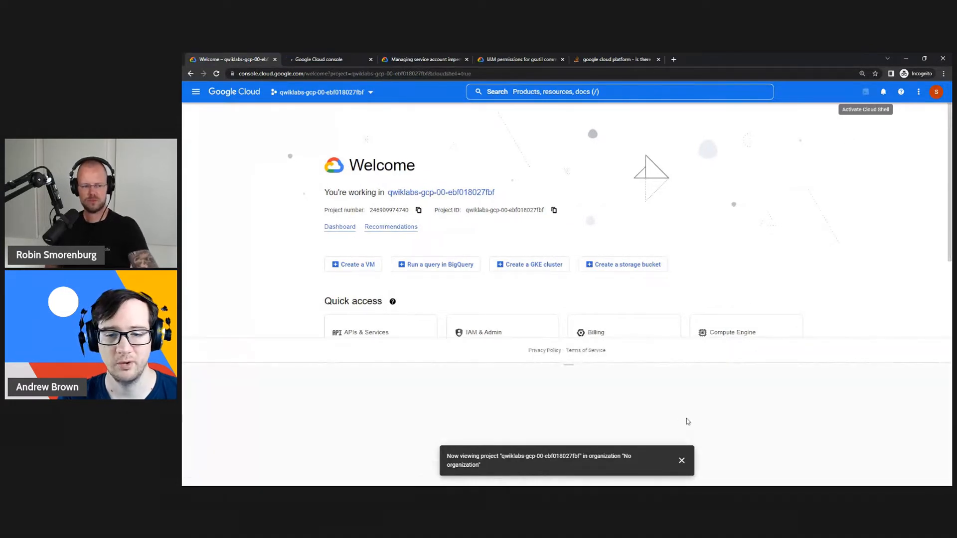
pyautogui.click(682, 461)
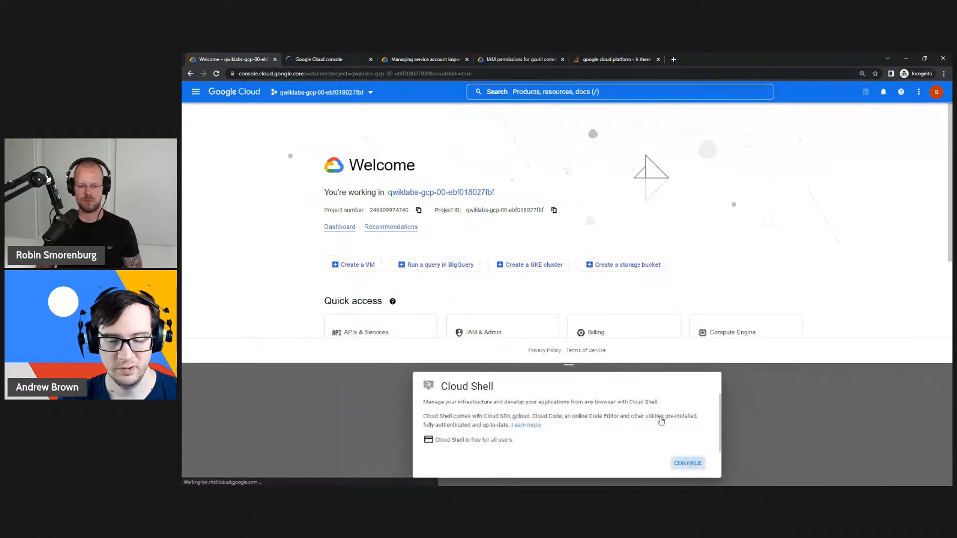
pyautogui.click(688, 462)
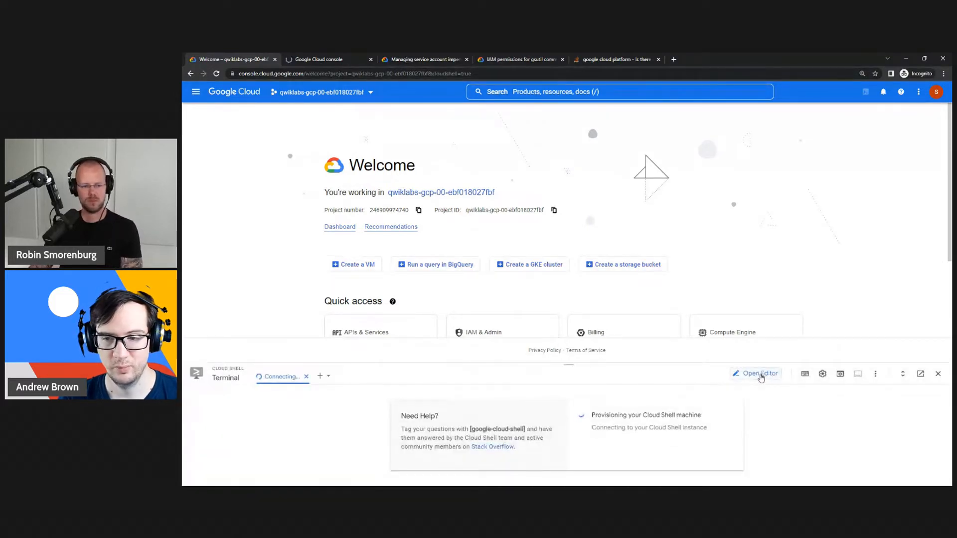
pyautogui.click(758, 373)
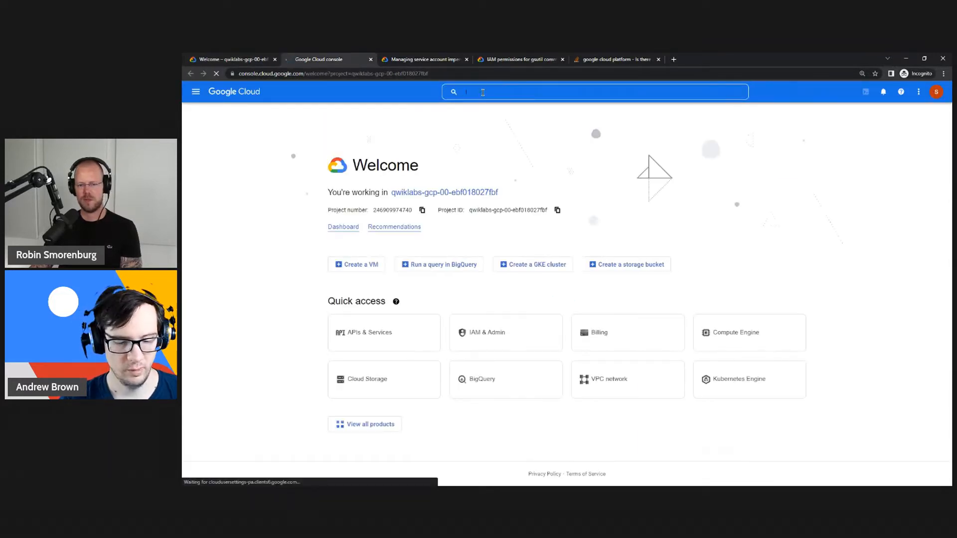
# - In the second console tab, search for iam and open the IAM & Admin page listing the project's principals
pyautogui.click(483, 94)
pyautogui.write('iam')
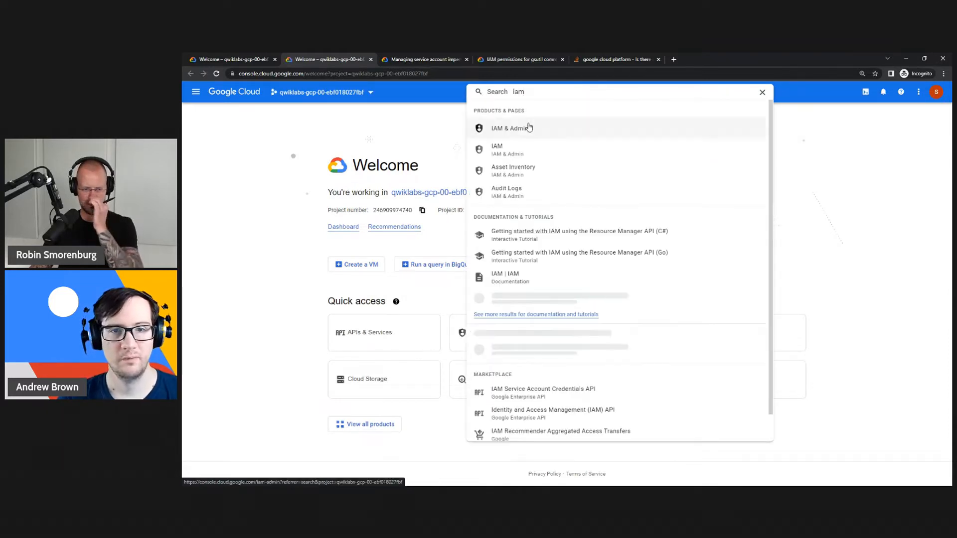
pyautogui.click(524, 128)
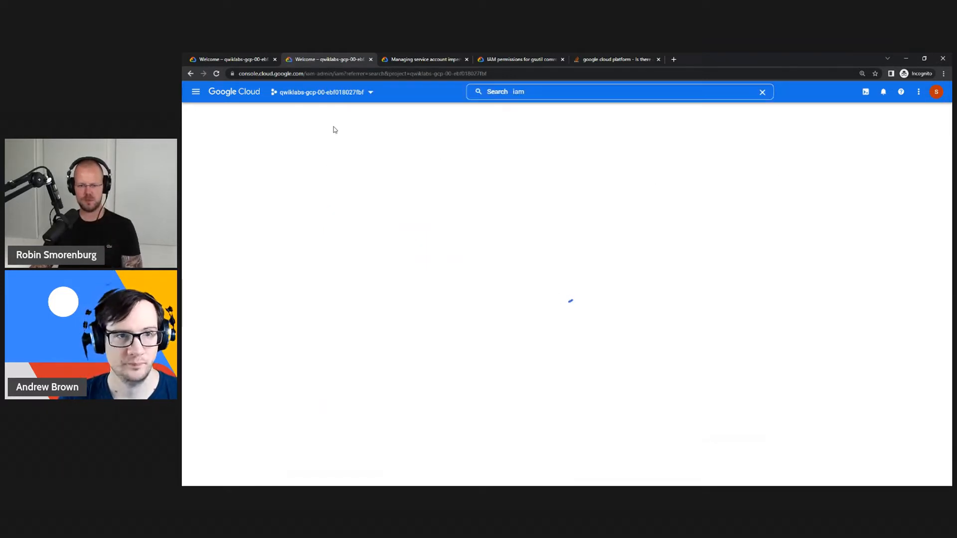
pyautogui.click(243, 59)
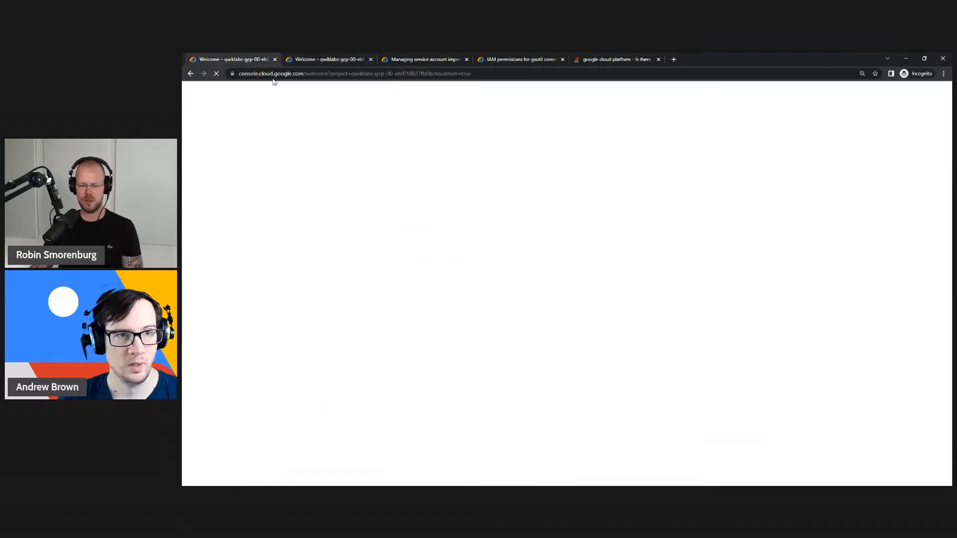
pyautogui.click(341, 61)
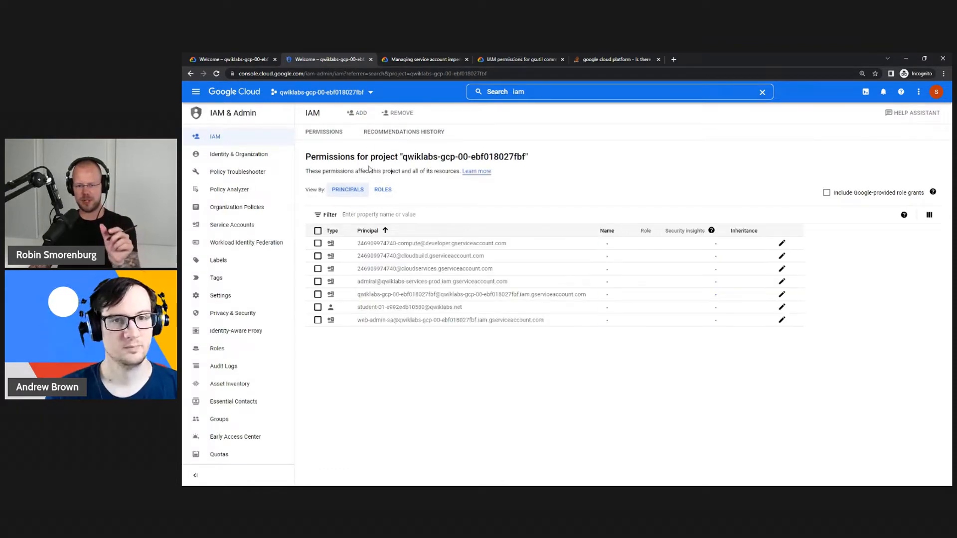
# - Return to the Cloud Shell Editor, dismiss the full-view tip and look over the editor's terminal commands
pyautogui.click(255, 61)
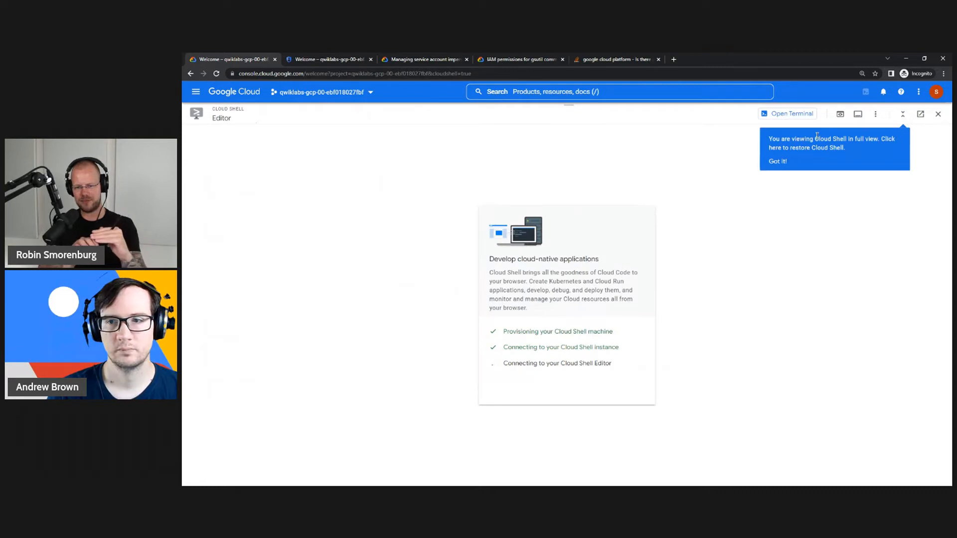
pyautogui.click(778, 162)
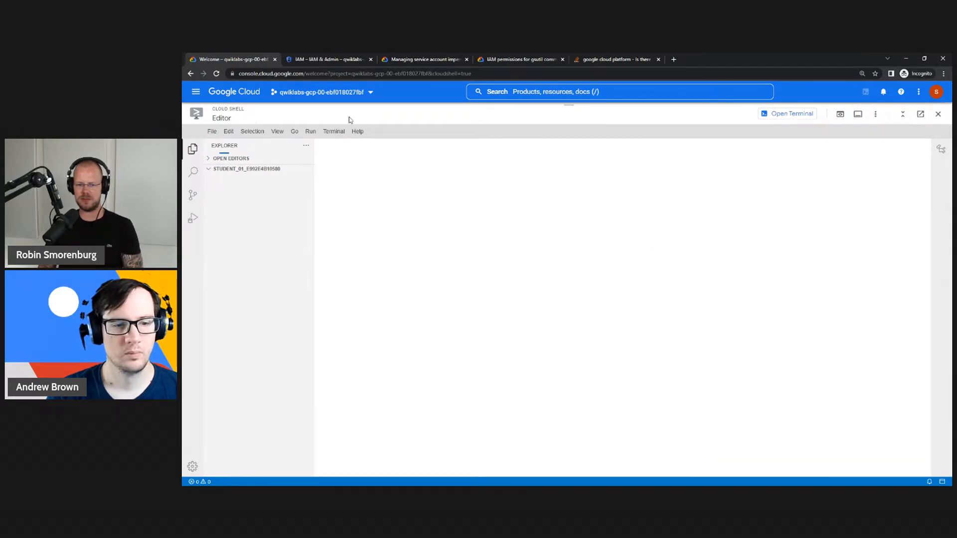
pyautogui.click(333, 131)
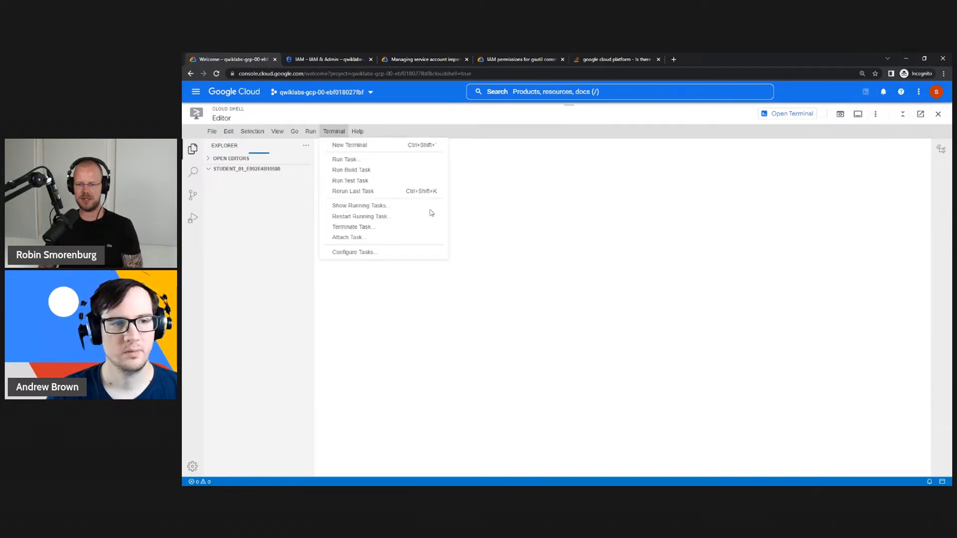
pyautogui.click(595, 202)
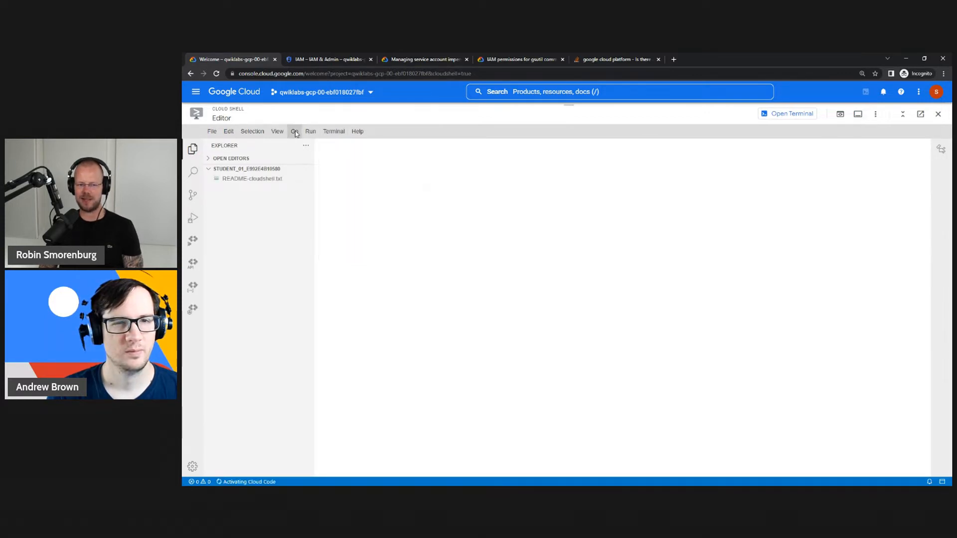
# - Switch Cloud Shell back and forth between editor and terminal, check its additional options and finish in the terminal view
pyautogui.click(774, 119)
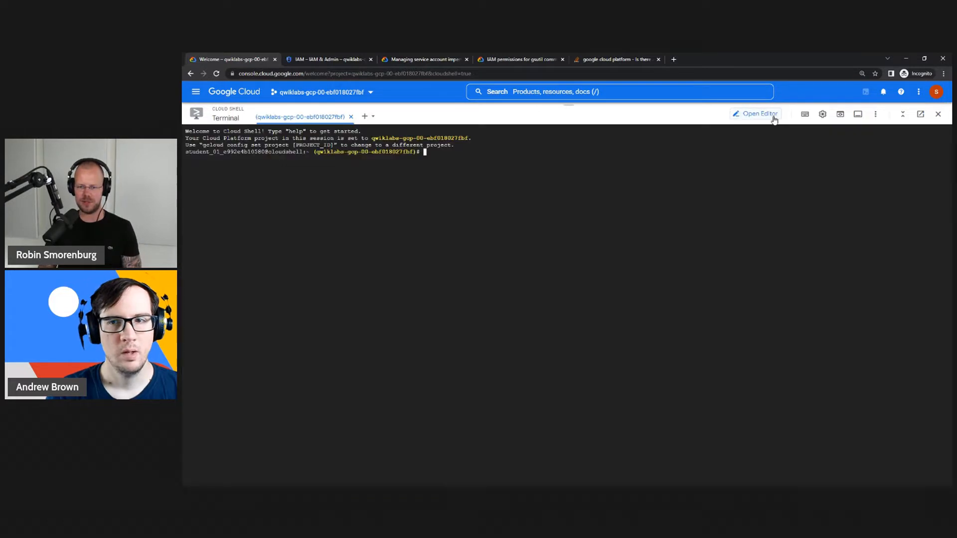
pyautogui.click(773, 119)
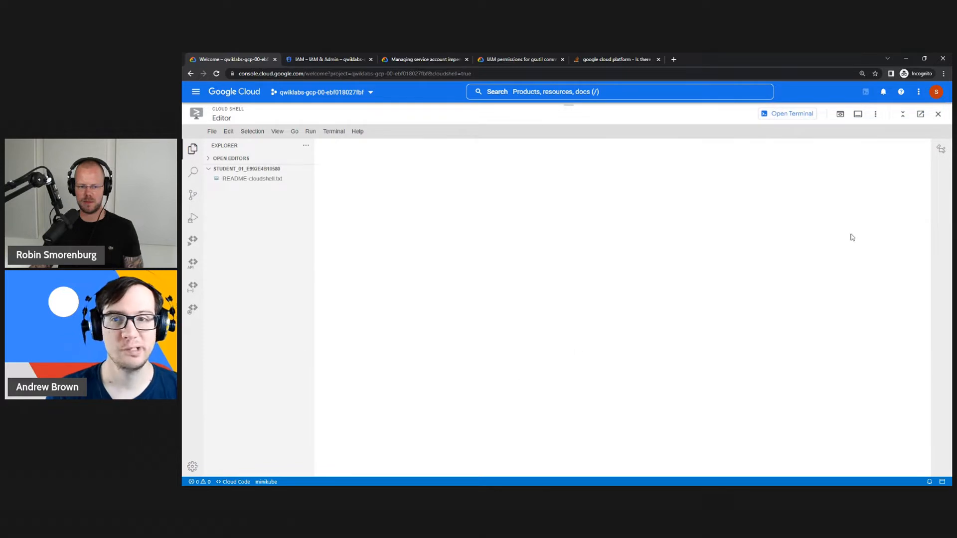
pyautogui.click(793, 117)
pyautogui.click(772, 118)
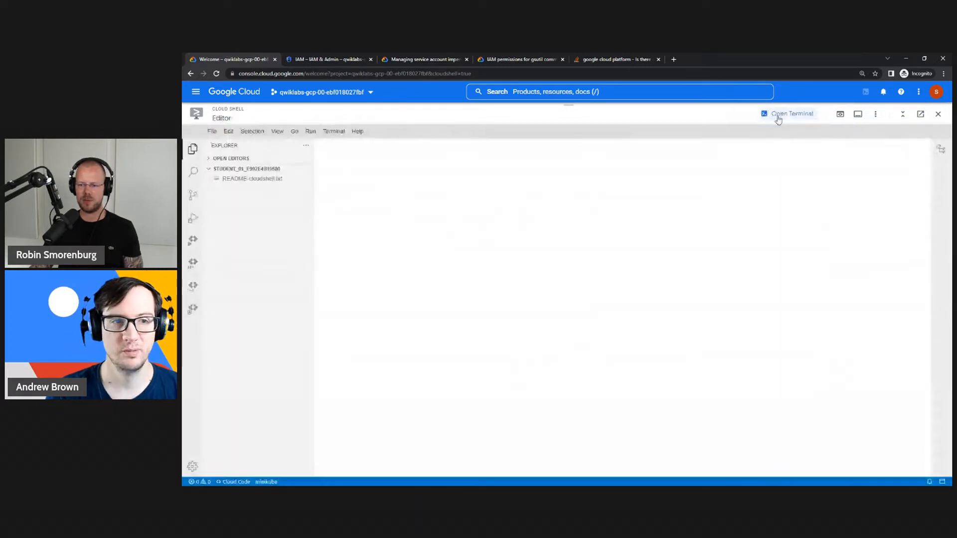
pyautogui.click(774, 119)
pyautogui.click(773, 119)
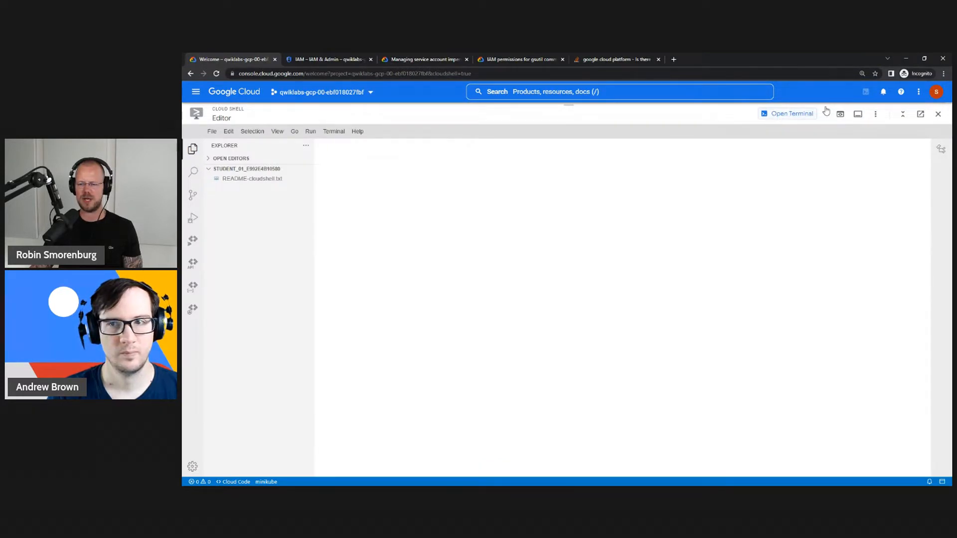
pyautogui.click(875, 115)
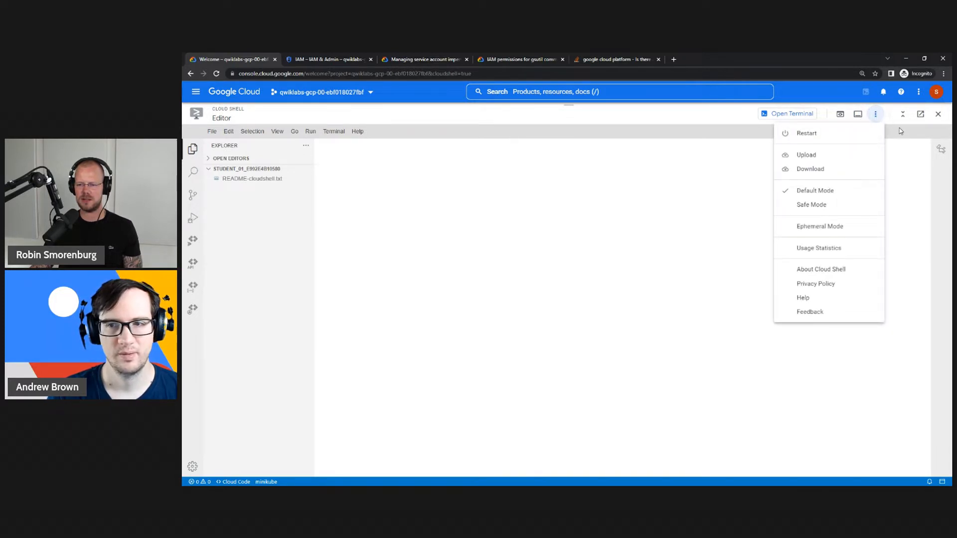
pyautogui.click(905, 114)
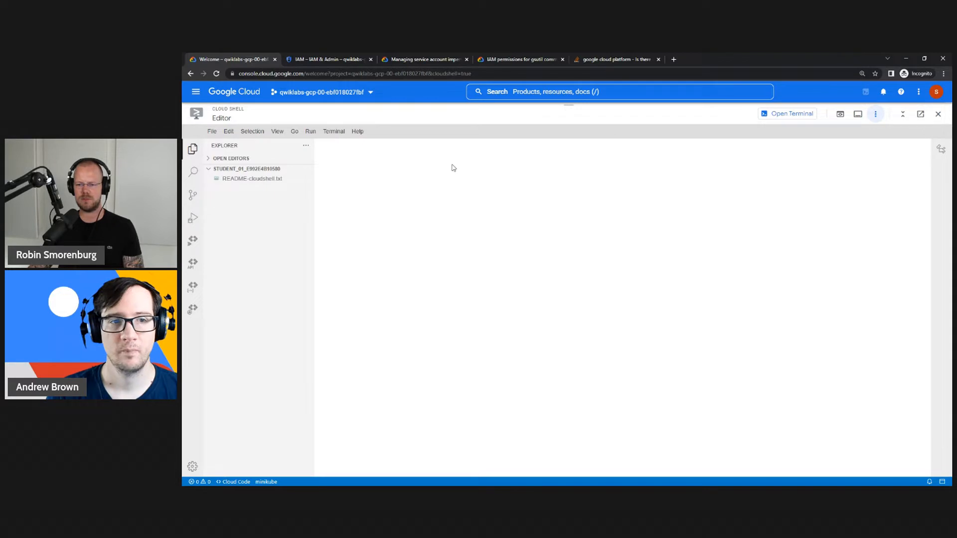
pyautogui.click(789, 114)
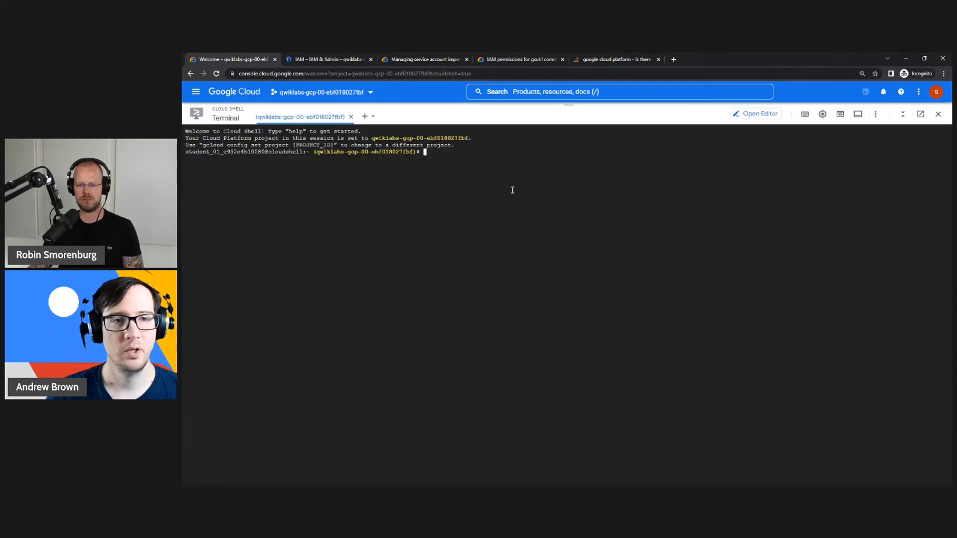
# - Set the Cloud Shell terminal's text size to Largest
pyautogui.click(823, 116)
pyautogui.moveTo(811, 148)
pyautogui.moveTo(637, 177)
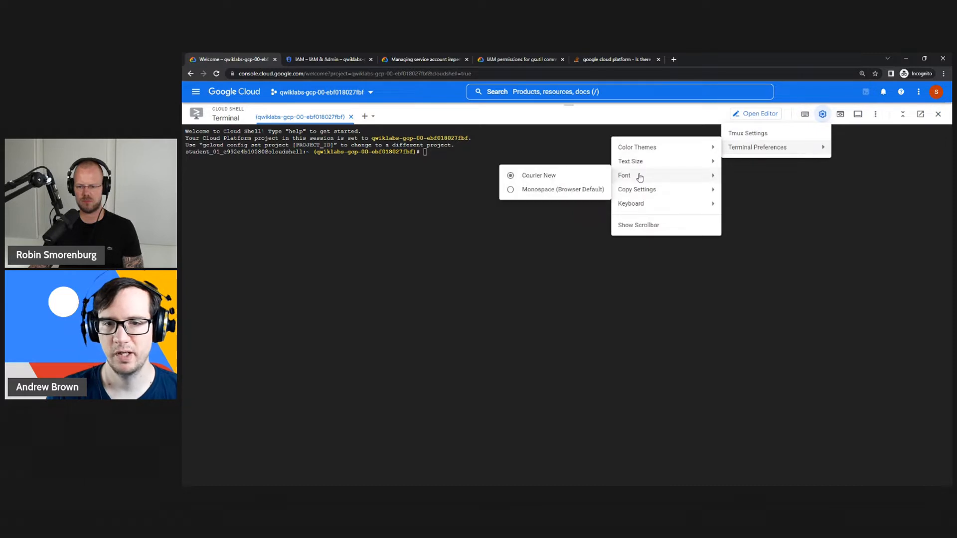
pyautogui.moveTo(642, 159)
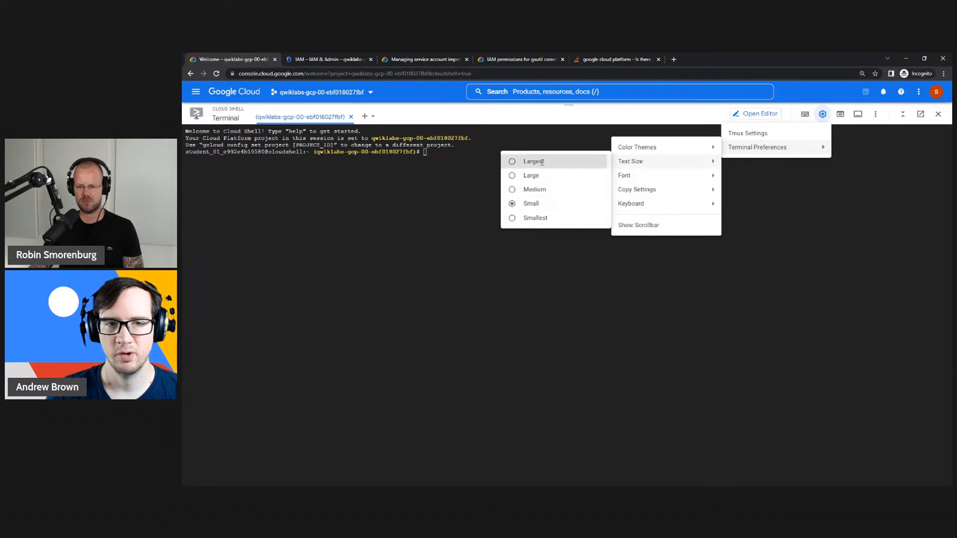
pyautogui.click(578, 162)
# - Switch Cloud Shell to the editor and apply a dark color theme
pyautogui.click(755, 115)
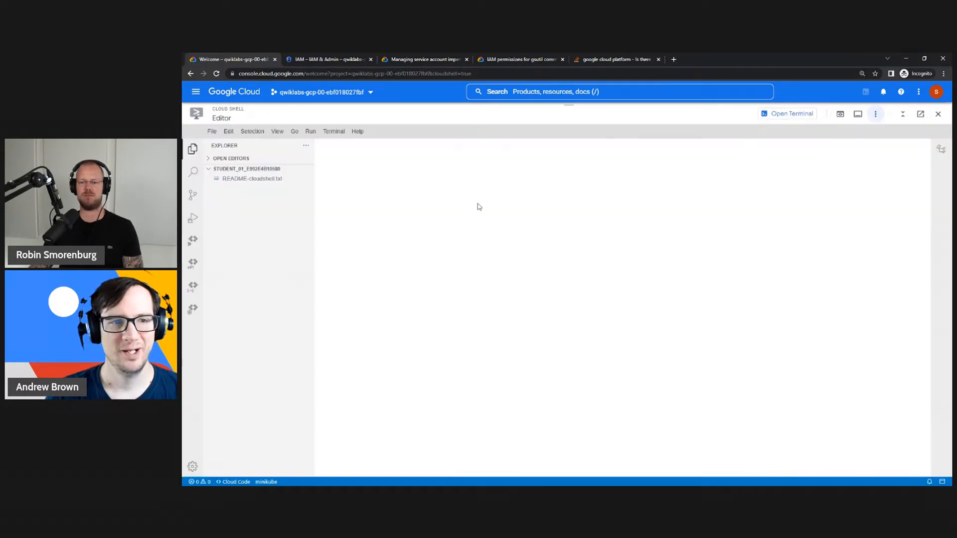
pyautogui.click(211, 131)
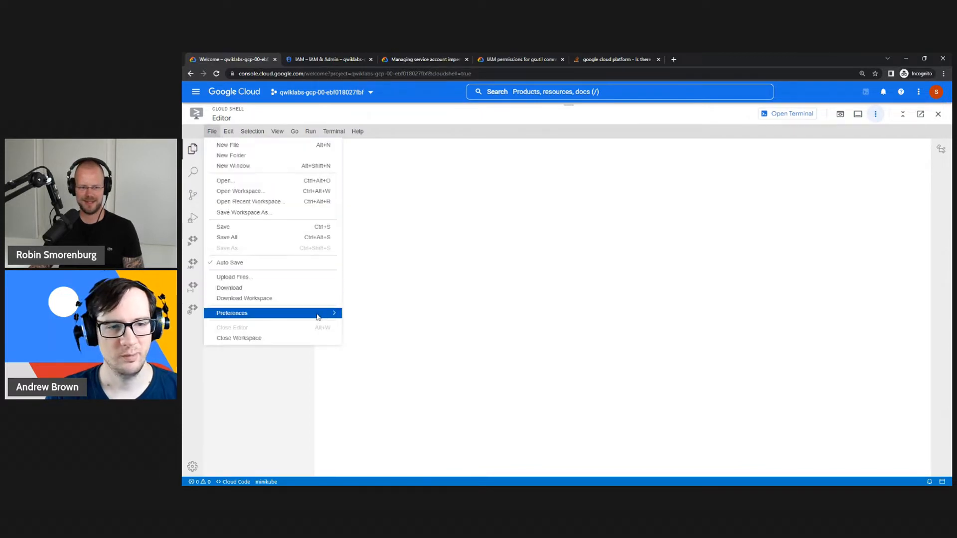
pyautogui.moveTo(316, 314)
pyautogui.click(380, 338)
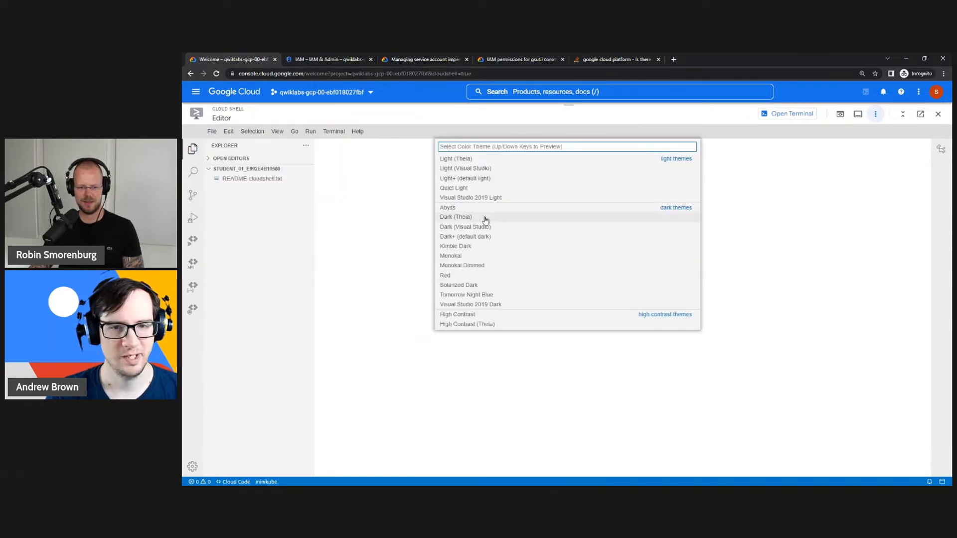
pyautogui.click(411, 230)
# - Set the editor's font size to 24 in the user settings, then close the preferences
pyautogui.click(212, 131)
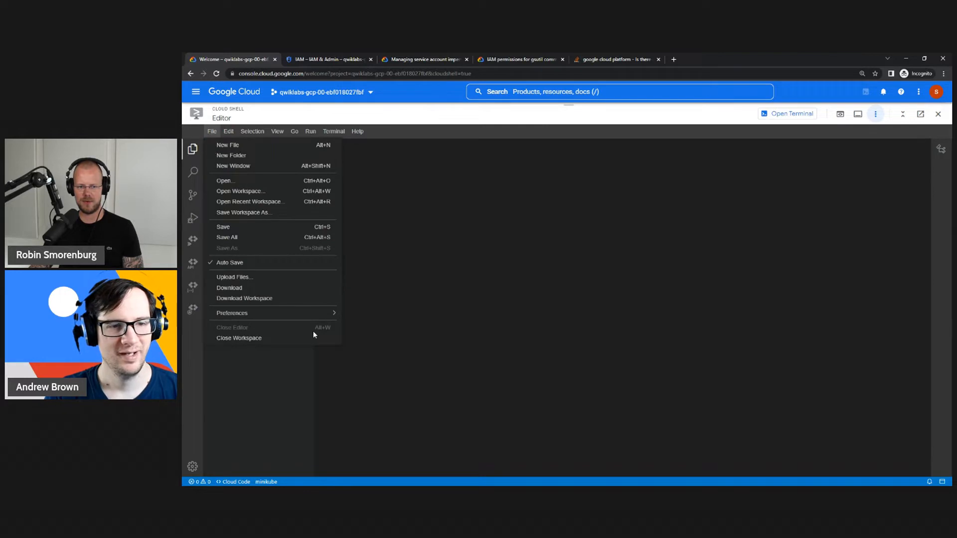
pyautogui.moveTo(319, 313)
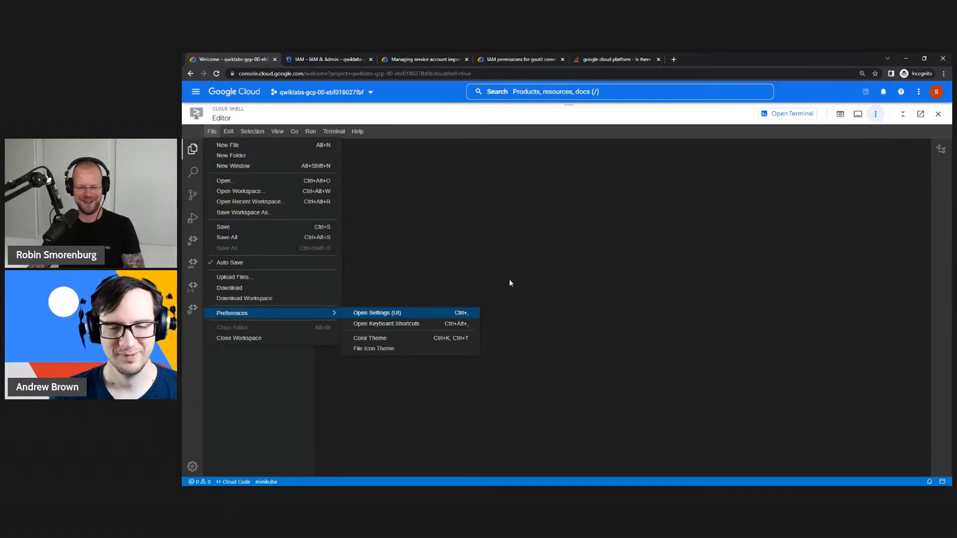
pyautogui.click(401, 314)
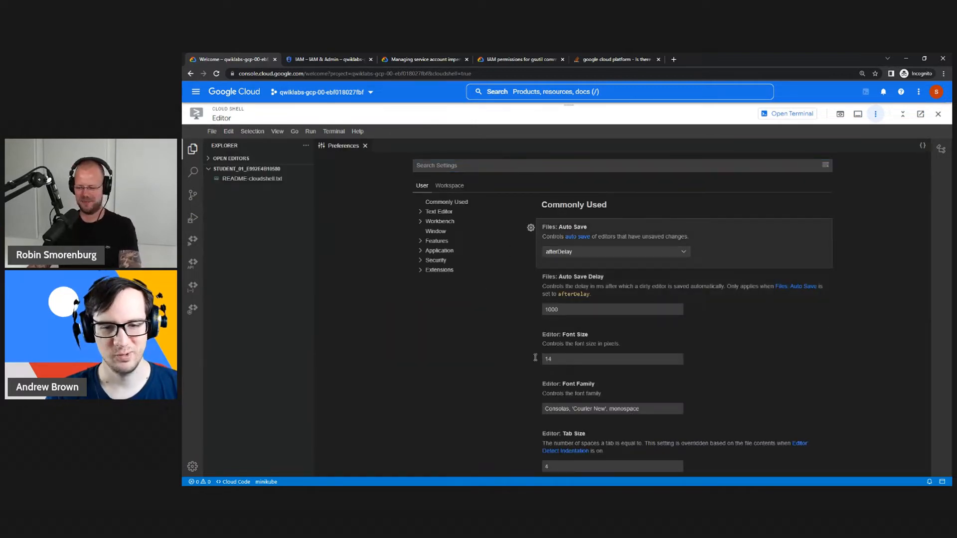
pyautogui.doubleClick(571, 363)
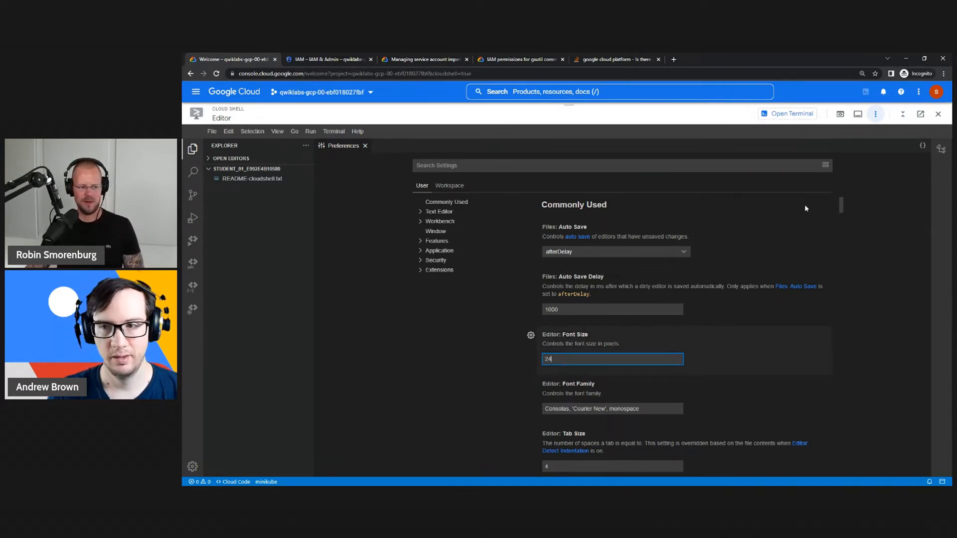
pyautogui.click(365, 158)
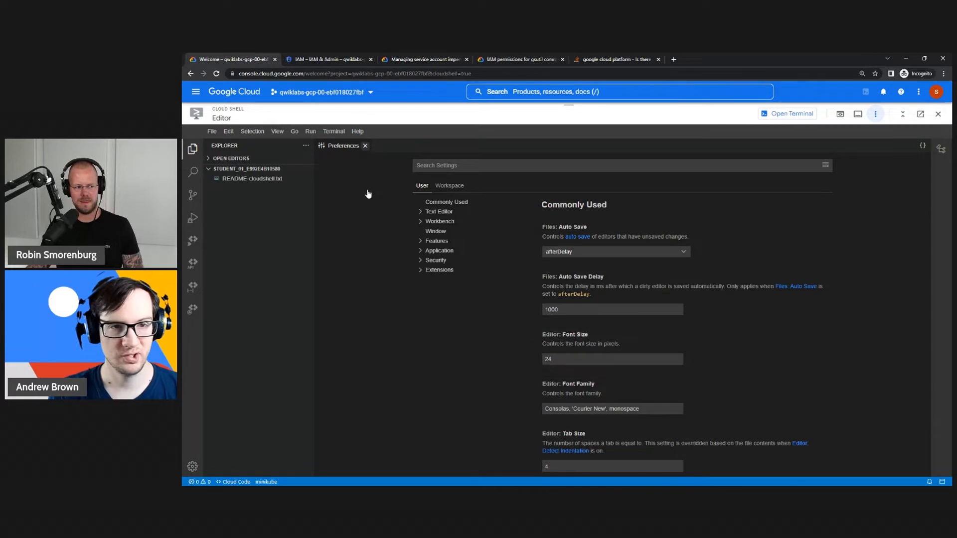
pyautogui.click(364, 145)
# - Open README-cloudshell.txt in the editor and delete all of its text
pyautogui.click(265, 180)
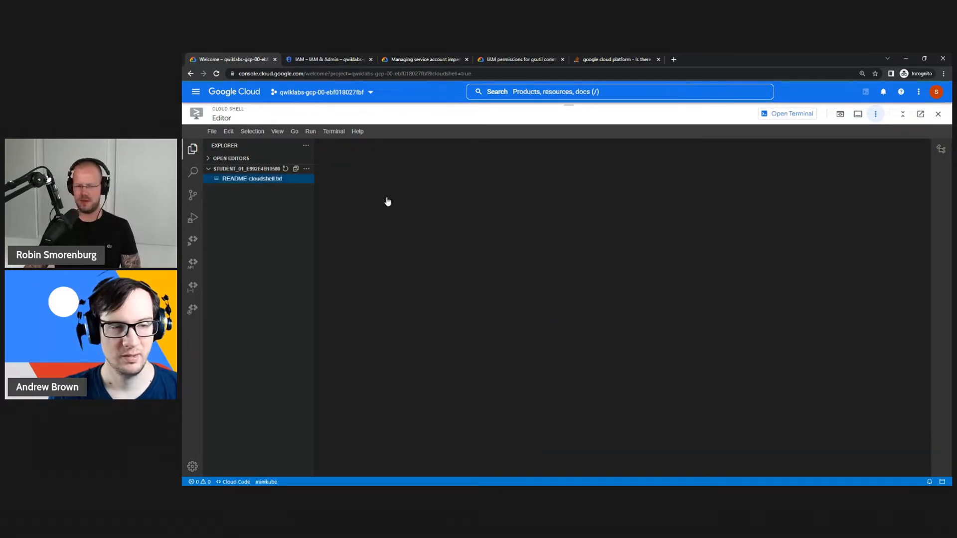
pyautogui.click(260, 180)
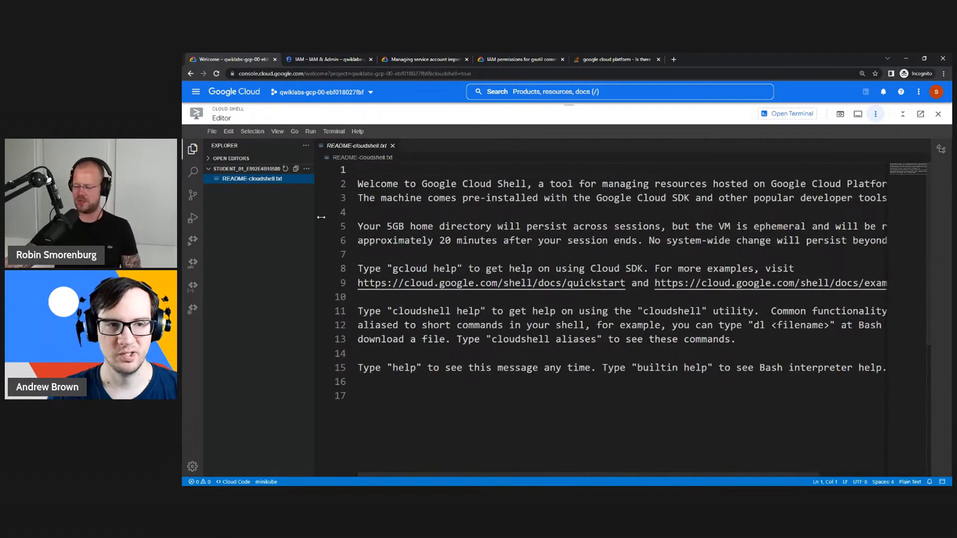
pyautogui.click(359, 255)
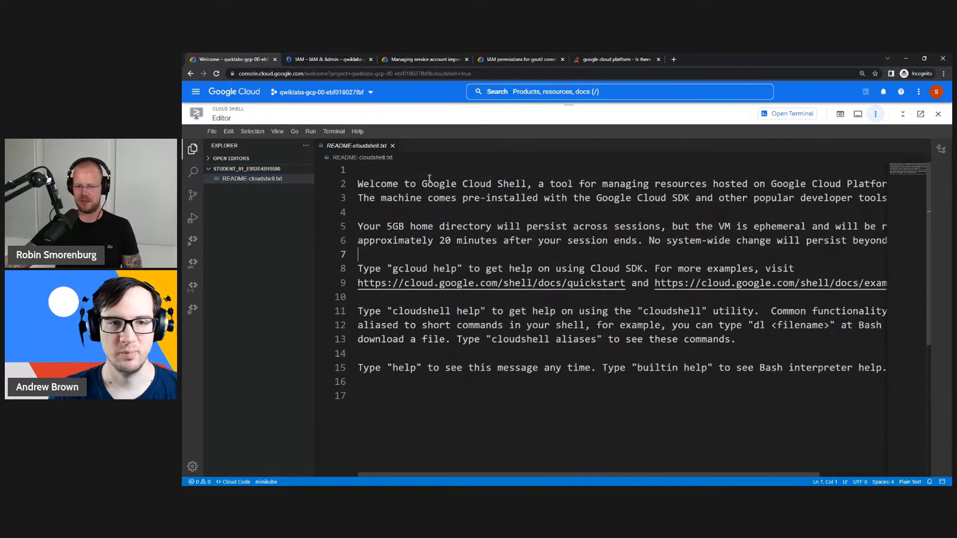
pyautogui.rightClick(272, 222)
pyautogui.click(362, 245)
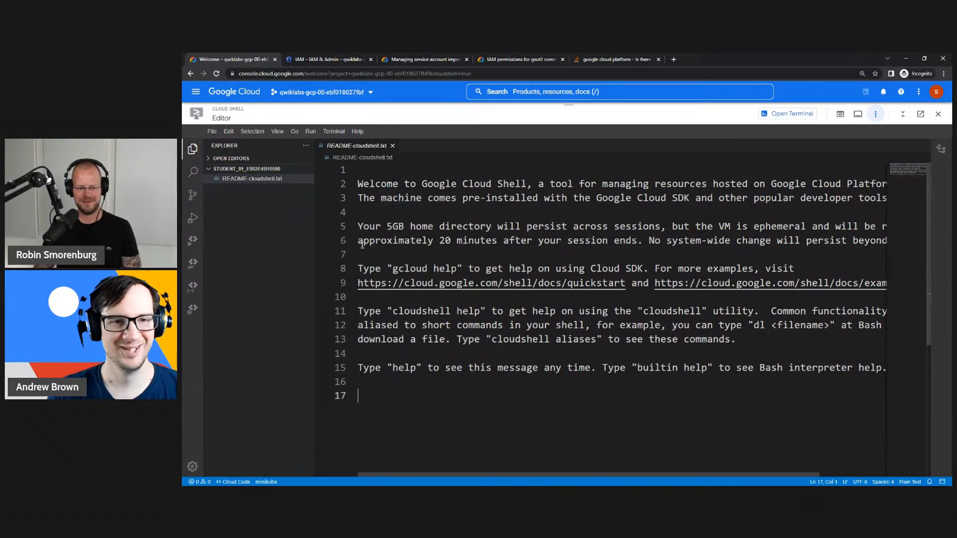
pyautogui.hotkey('ctrl', 'shift', 'Home')
pyautogui.write('d')
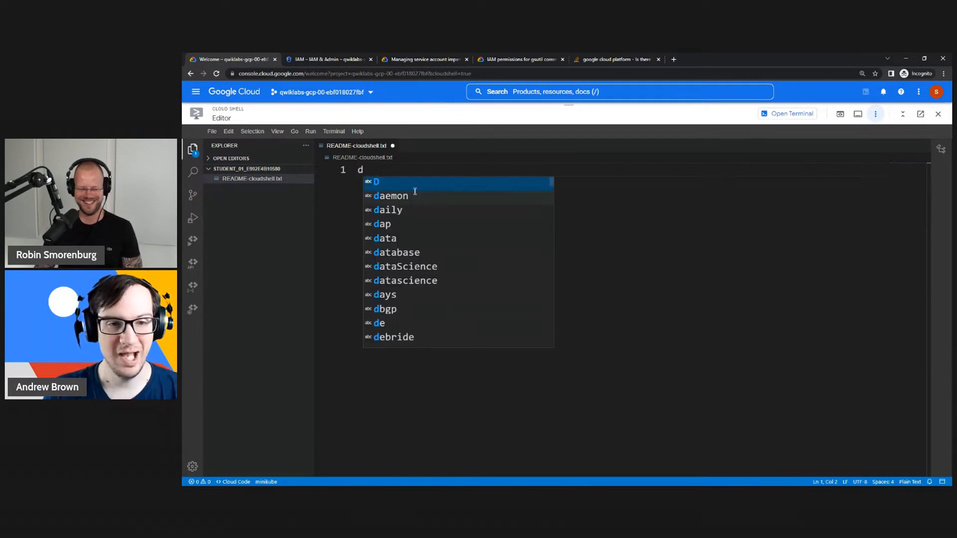
pyautogui.press('BackSpace')
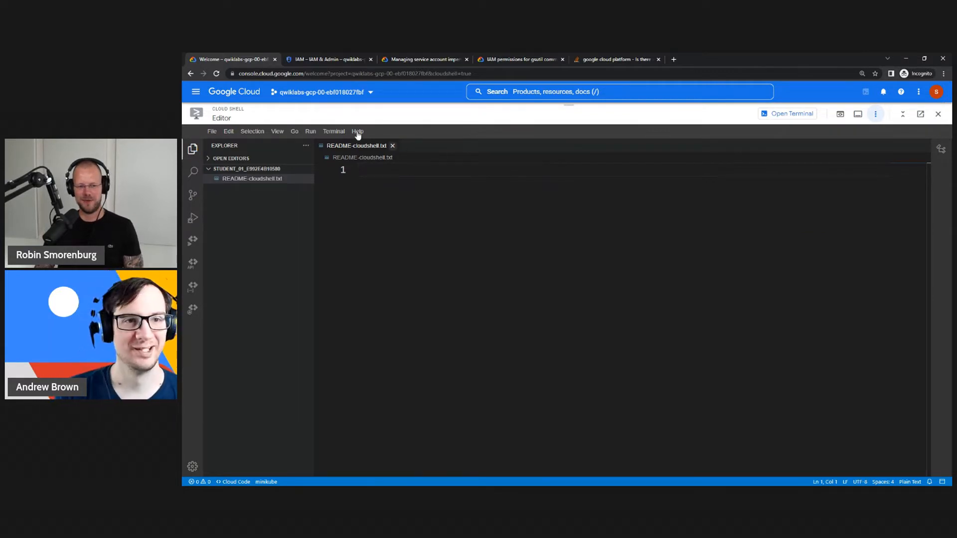
# - Select the Web Server Admin service account's address on the IAM page and try to paste it into README-cloudshell.txt
pyautogui.click(302, 62)
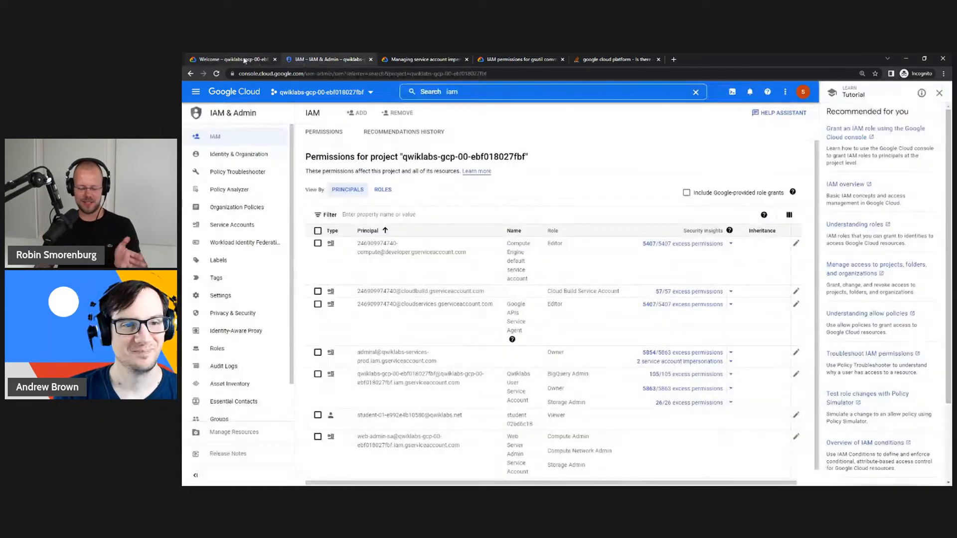
pyautogui.click(239, 60)
pyautogui.click(311, 61)
pyautogui.scroll(-1, 449, 349)
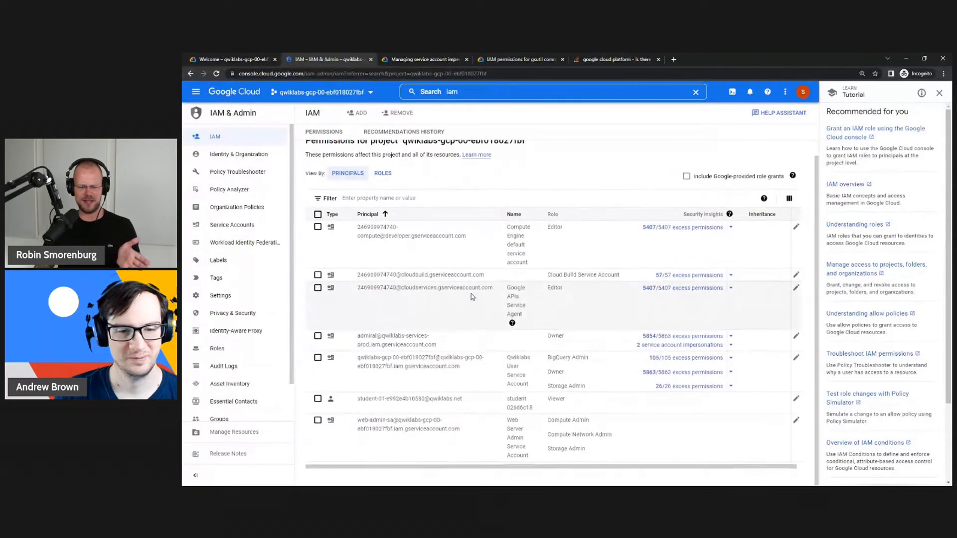
pyautogui.moveTo(467, 429); pyautogui.dragTo(361, 427)
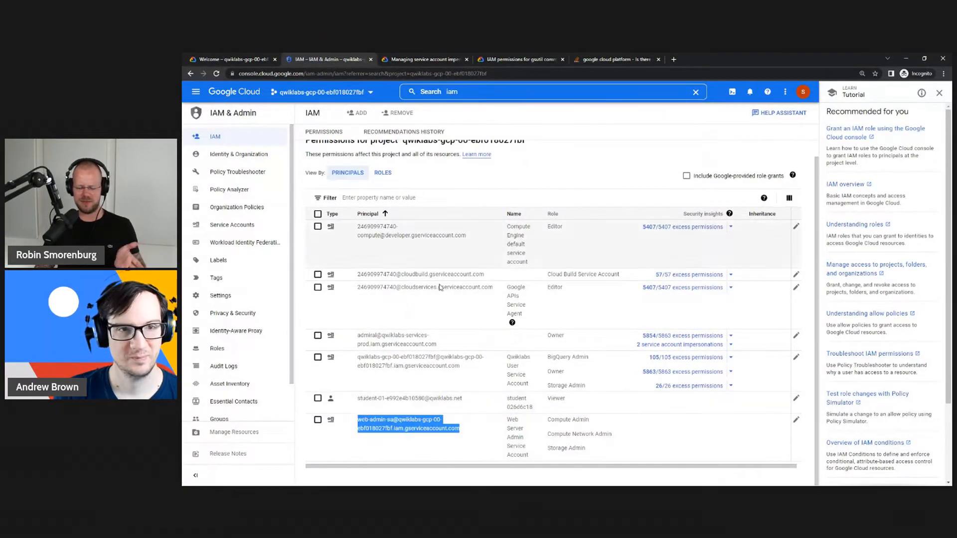
pyautogui.click(424, 60)
pyautogui.click(339, 60)
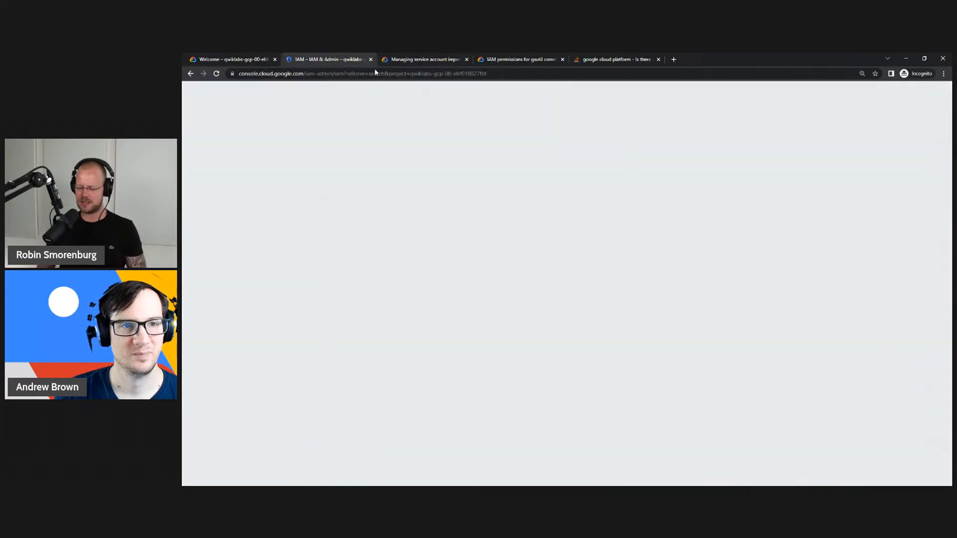
pyautogui.click(257, 59)
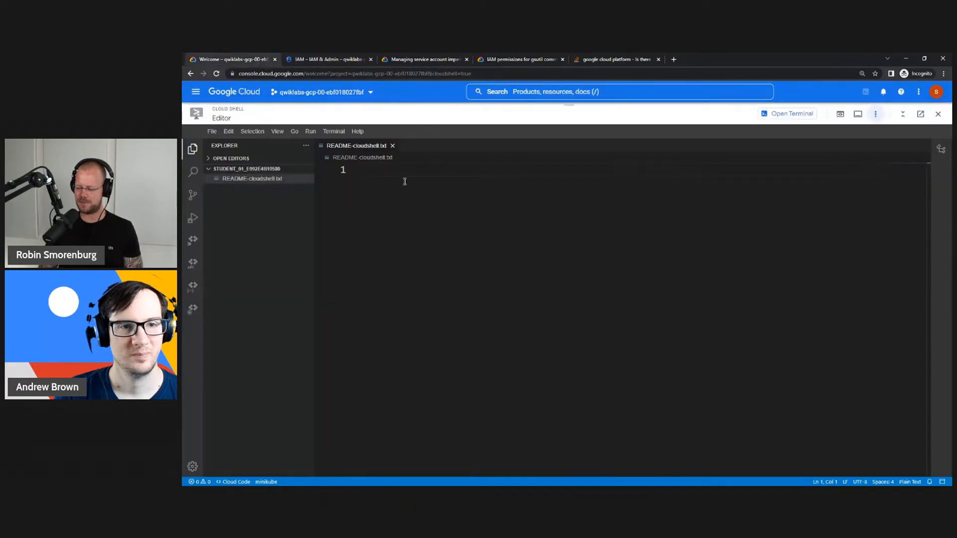
pyautogui.rightClick(405, 181)
pyautogui.click(437, 398)
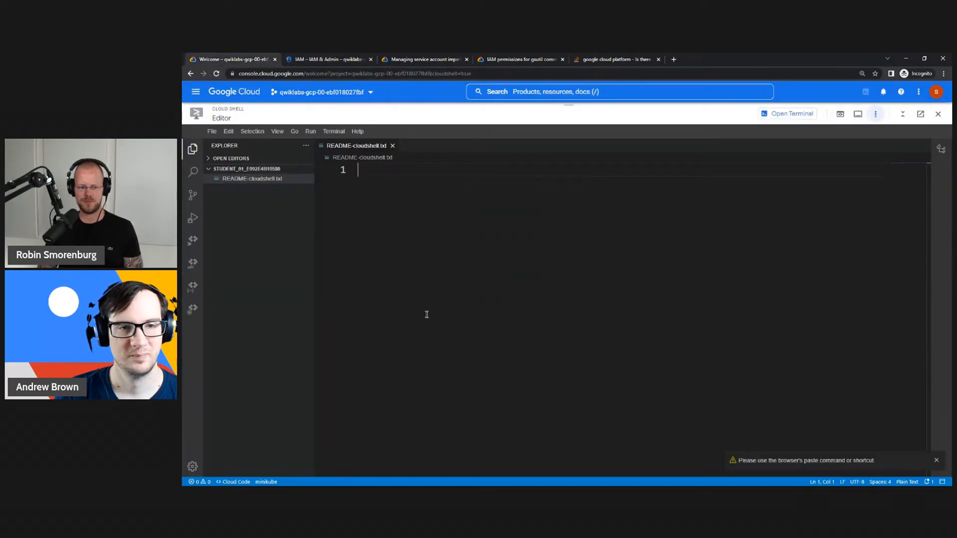
# - Recopy the Web Server Admin service account's address from IAM and try again to paste it into the empty editor file
pyautogui.click(340, 60)
pyautogui.rightClick(421, 424)
pyautogui.click(438, 428)
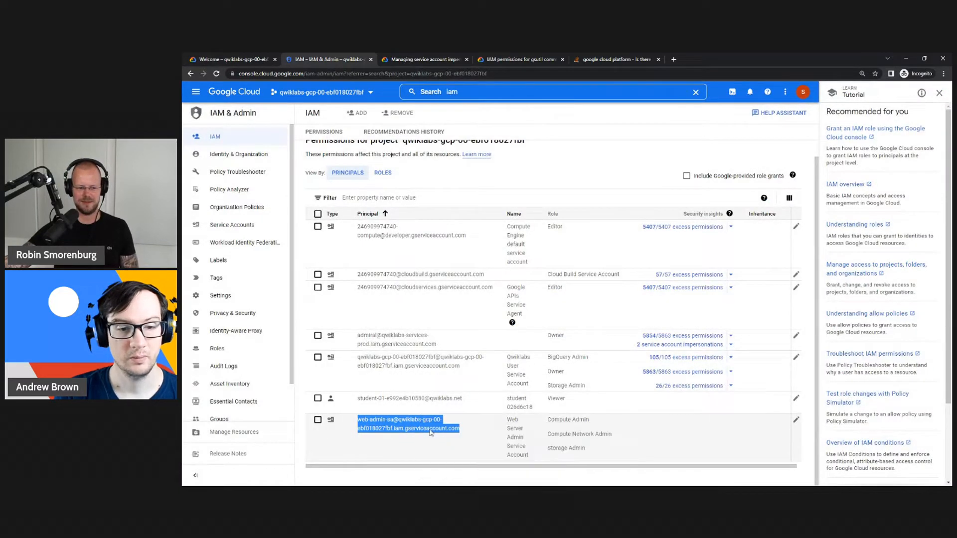
pyautogui.click(232, 59)
pyautogui.rightClick(389, 181)
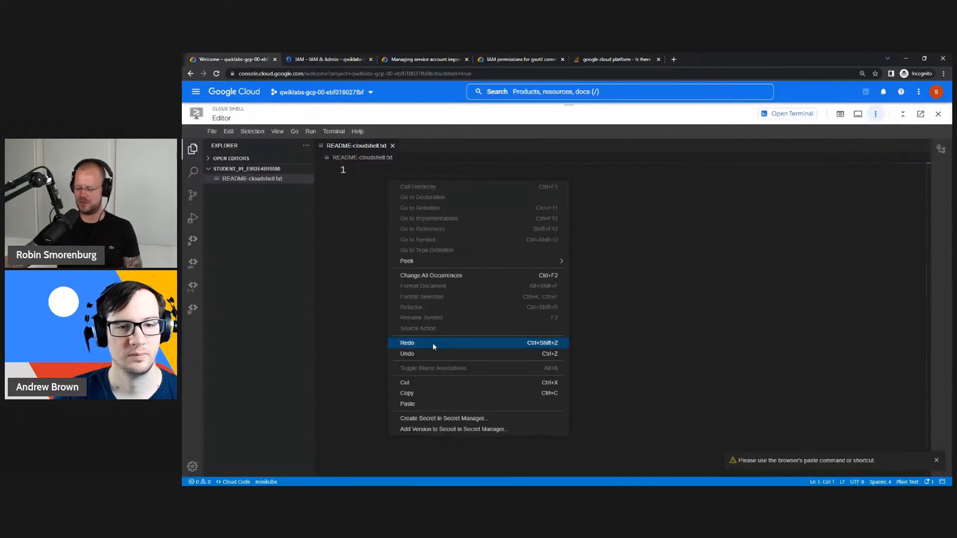
# - On the IAM page, reselect the full address of the Web Server Admin service account and copy it
pyautogui.click(324, 64)
pyautogui.click(463, 433)
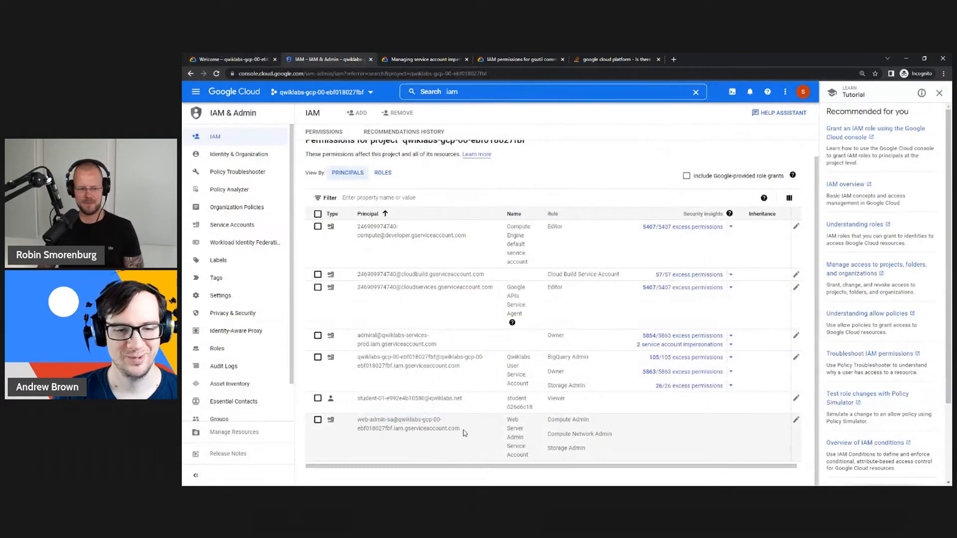
pyautogui.moveTo(463, 433); pyautogui.dragTo(363, 424)
pyautogui.rightClick(370, 424)
pyautogui.click(394, 430)
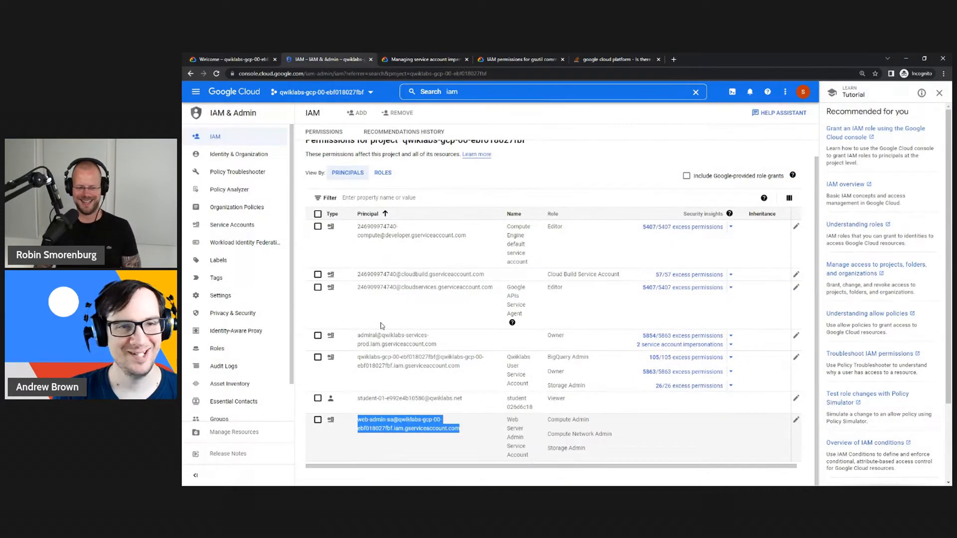
# - Paste the copied service account address into the first line of README-cloudshell.txt
pyautogui.click(399, 60)
pyautogui.click(259, 62)
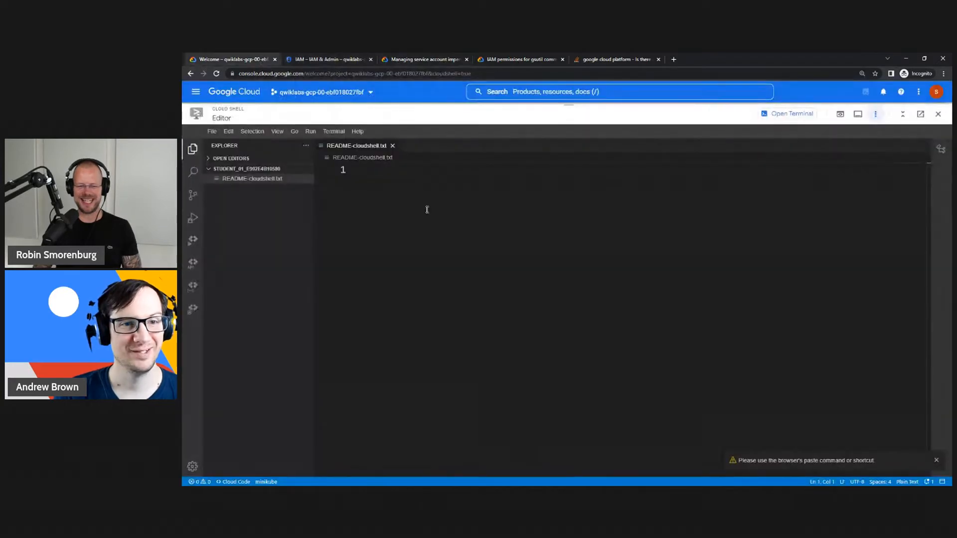
pyautogui.rightClick(422, 198)
pyautogui.click(389, 236)
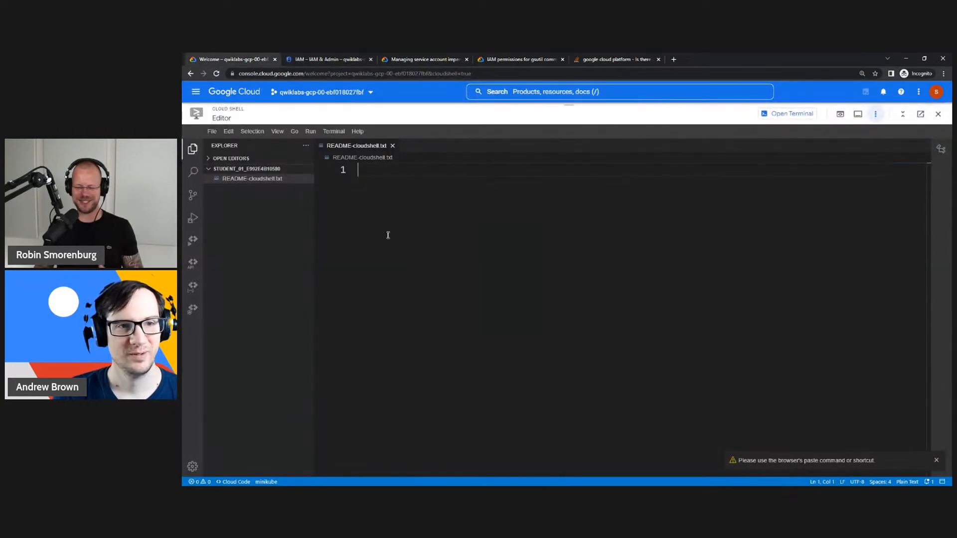
pyautogui.rightClick(405, 198)
pyautogui.click(446, 420)
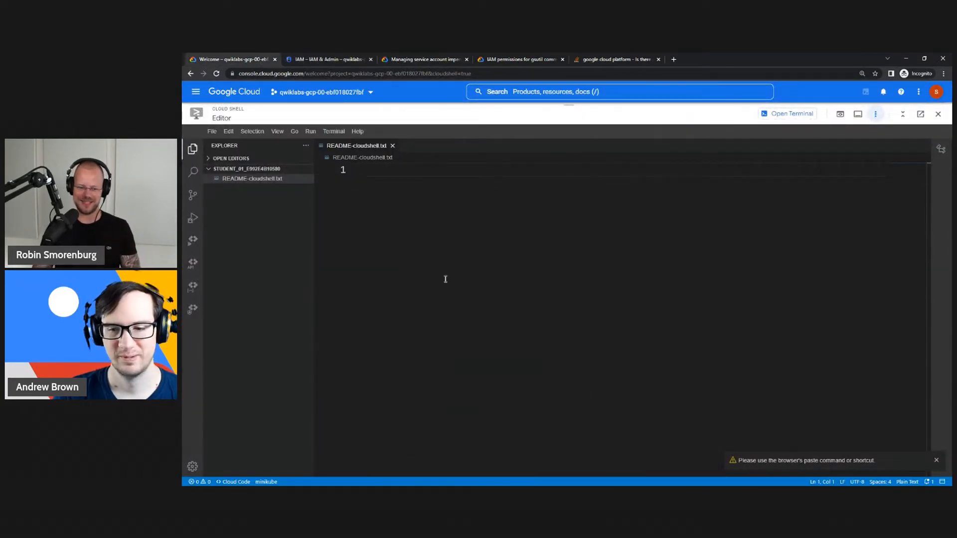
pyautogui.click(805, 462)
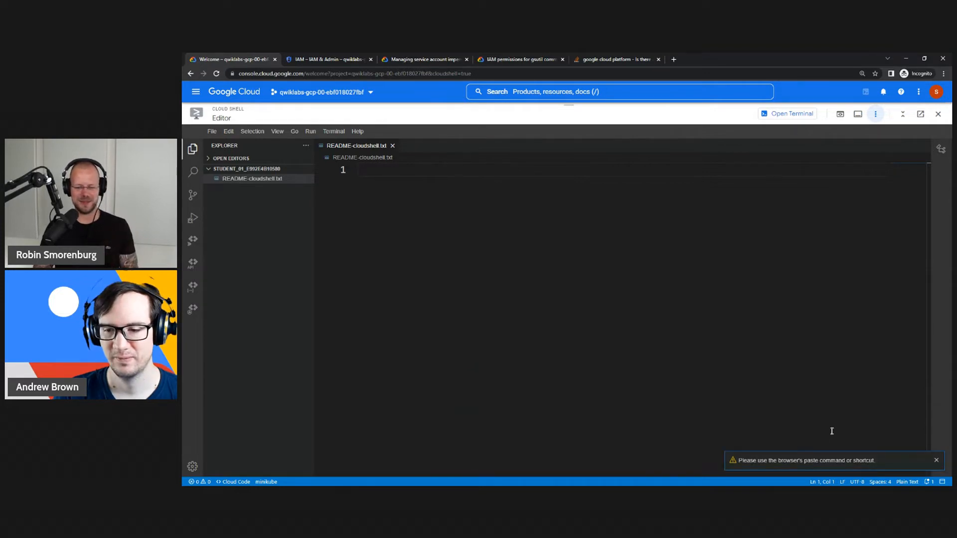
pyautogui.click(507, 222)
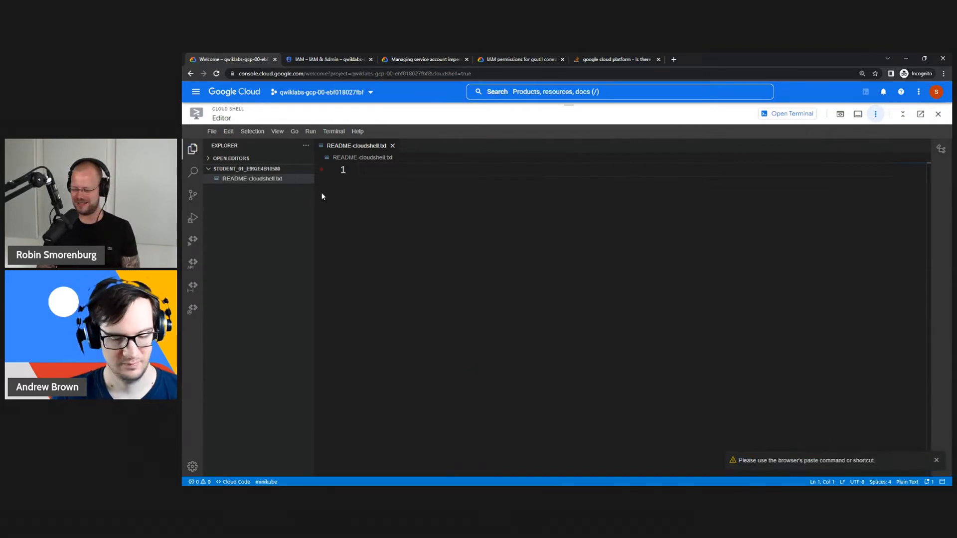
pyautogui.hotkey('ctrl', 'v')
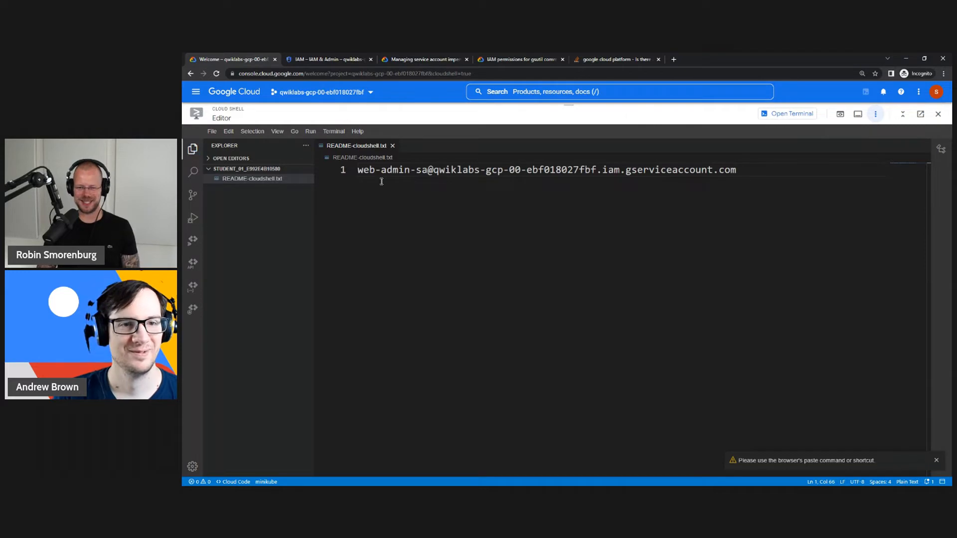
# - Insert a new line above the service account address in README-cloudshell.txt and write "gsutil -i" on it
pyautogui.click(371, 170)
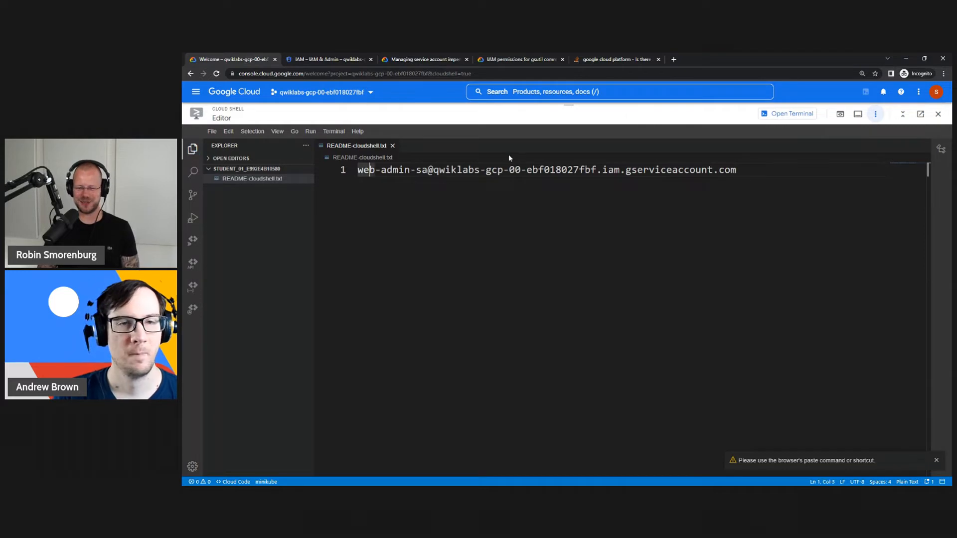
pyautogui.click(351, 62)
pyautogui.click(231, 60)
pyautogui.press('End')
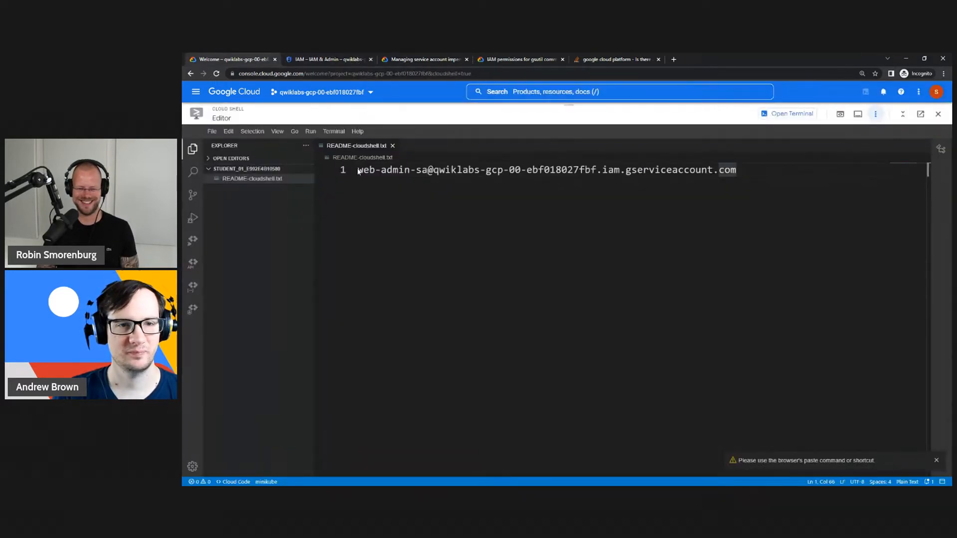
pyautogui.click(356, 170)
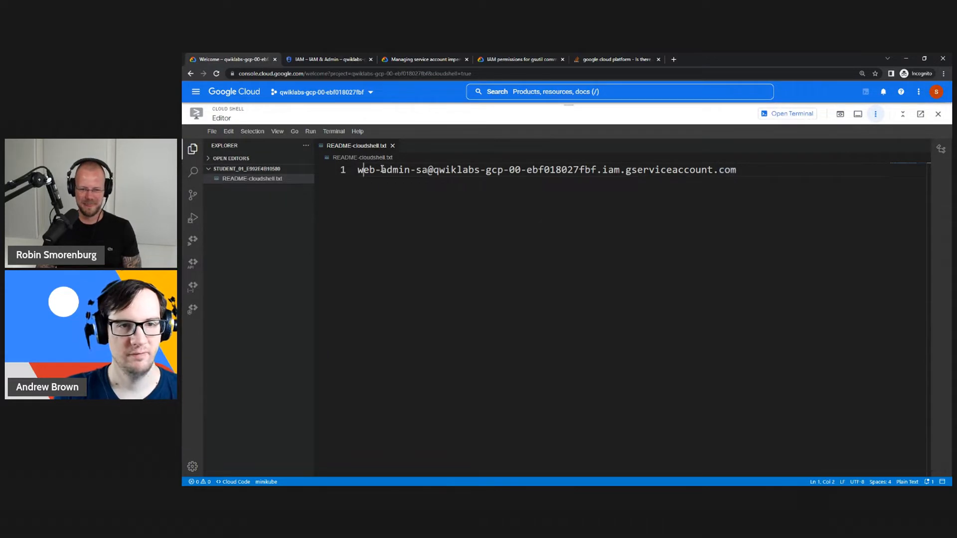
pyautogui.press('Return')
pyautogui.write('g')
pyautogui.press('BackSpace')
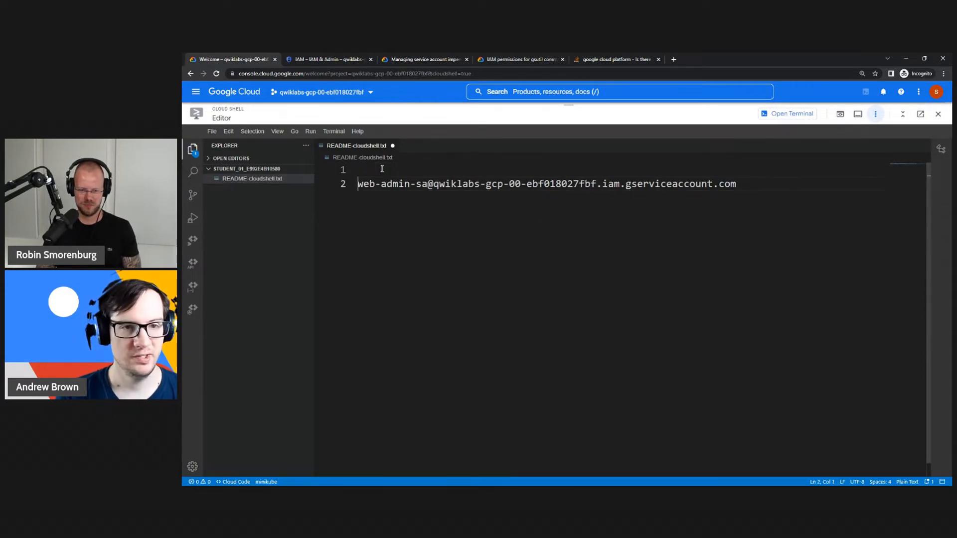
pyautogui.press('Up')
pyautogui.write('gsutil ')
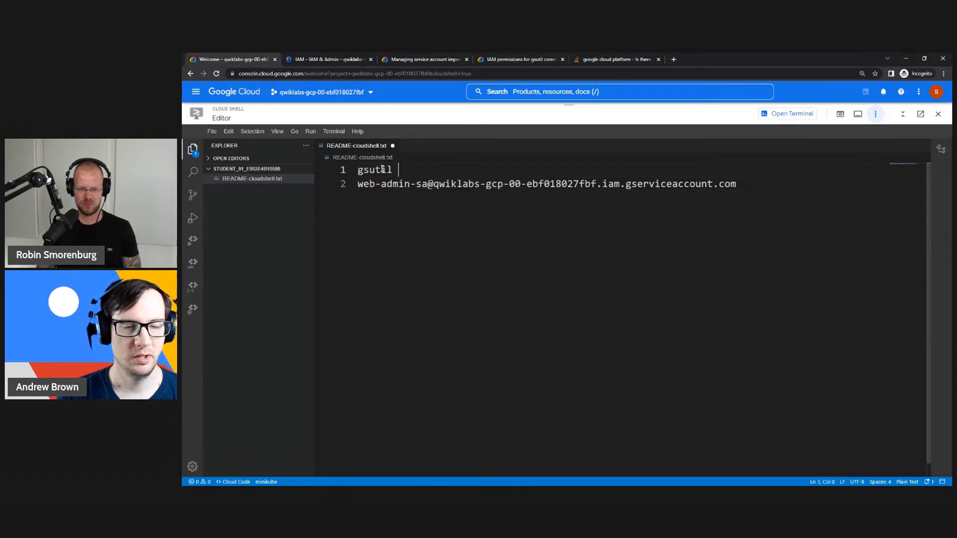
pyautogui.write('-i')
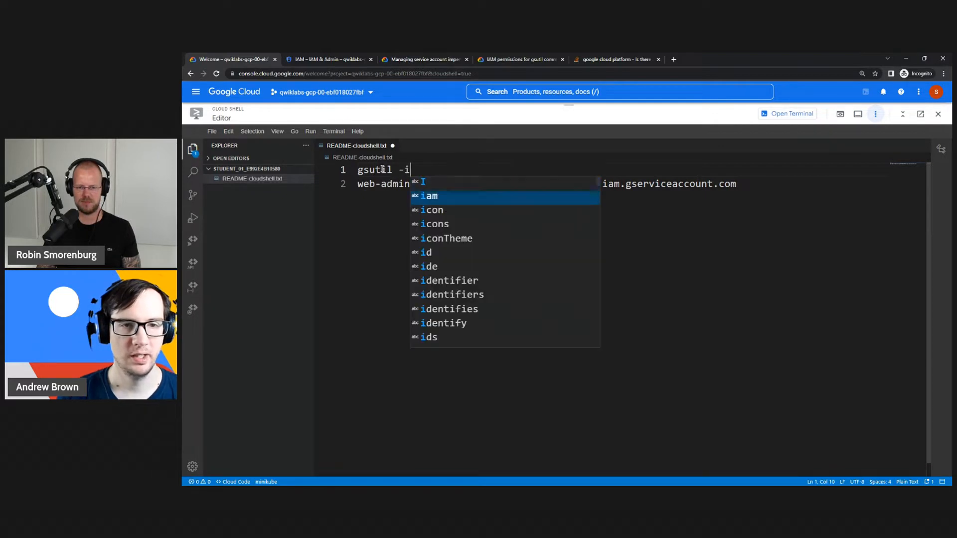
# - Join the service account address onto the end of the "gsutil -i" line to form one command
pyautogui.press('Escape')
pyautogui.press('Down')
pyautogui.press('Left')
pyautogui.press('Left')
pyautogui.press('Left')
pyautogui.press('Left')
pyautogui.press('Left')
pyautogui.press('Left')
pyautogui.press('Left')
pyautogui.hotkey('ctrl', 's')
pyautogui.press('BackSpace')
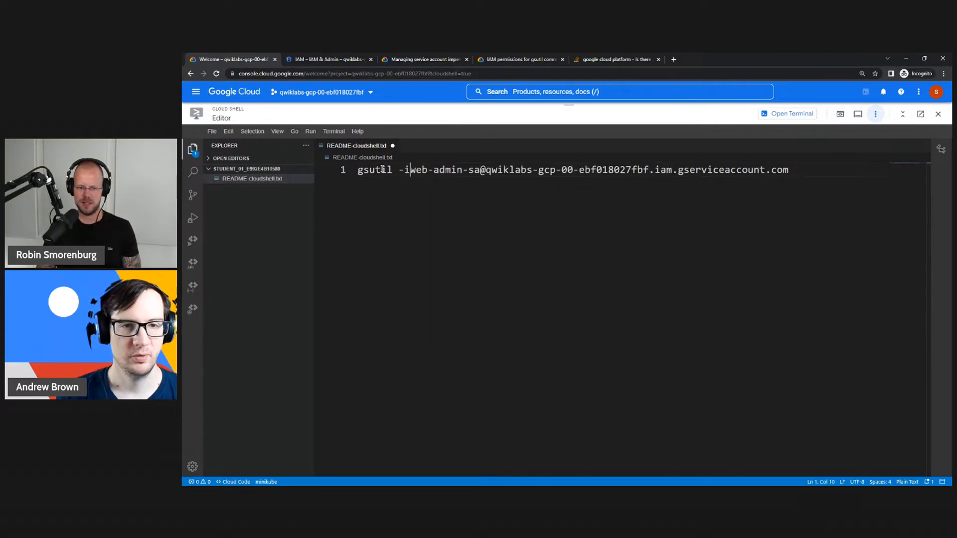
# - Add a line above the gsutil command that reads "export SA=" followed directly by the copied service account address
pyautogui.hotkey('shift', 'End')
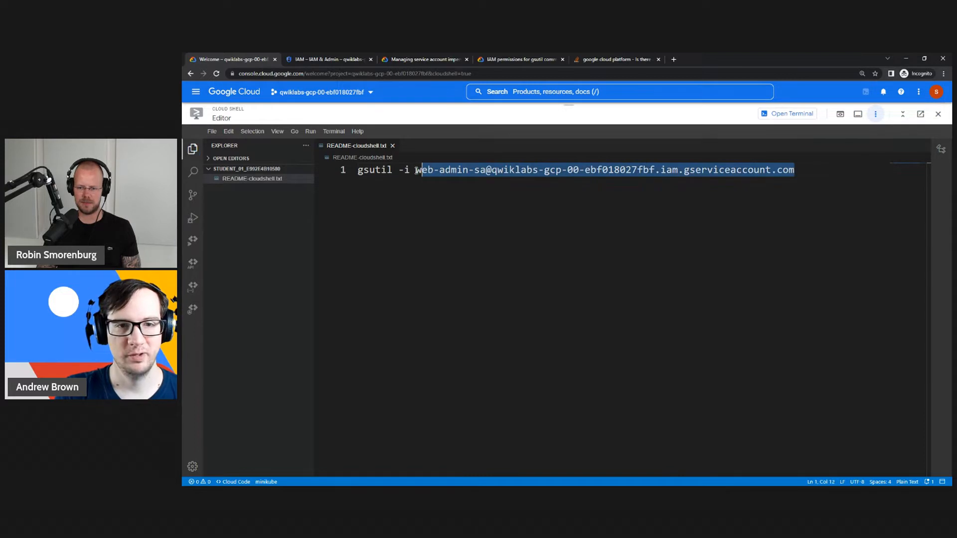
pyautogui.hotkey('ctrl', 'c')
pyautogui.click(359, 171)
pyautogui.press('Return')
pyautogui.press('Up')
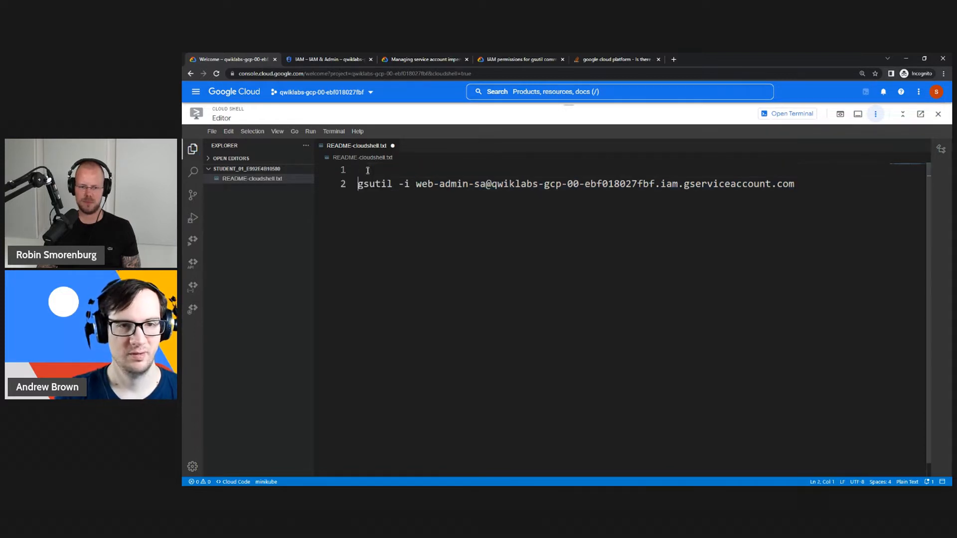
pyautogui.hotkey('ctrl', 'v')
pyautogui.press('Home')
pyautogui.write('export ')
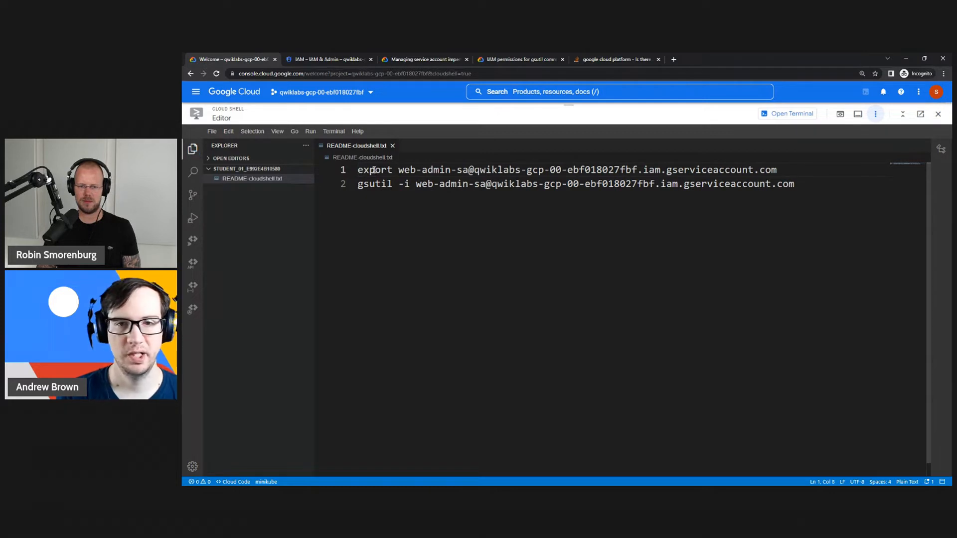
pyautogui.write('A')
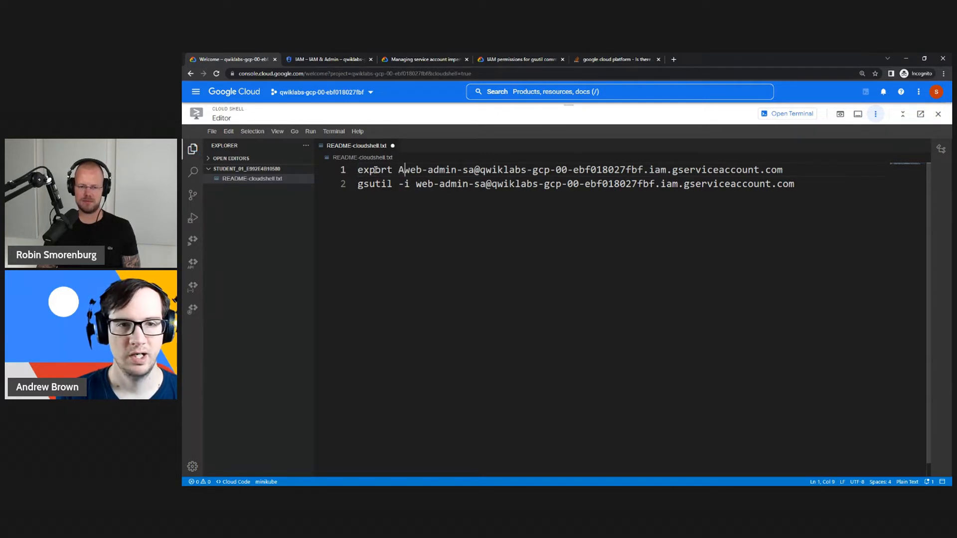
pyautogui.press('BackSpace')
pyautogui.write('SA=')
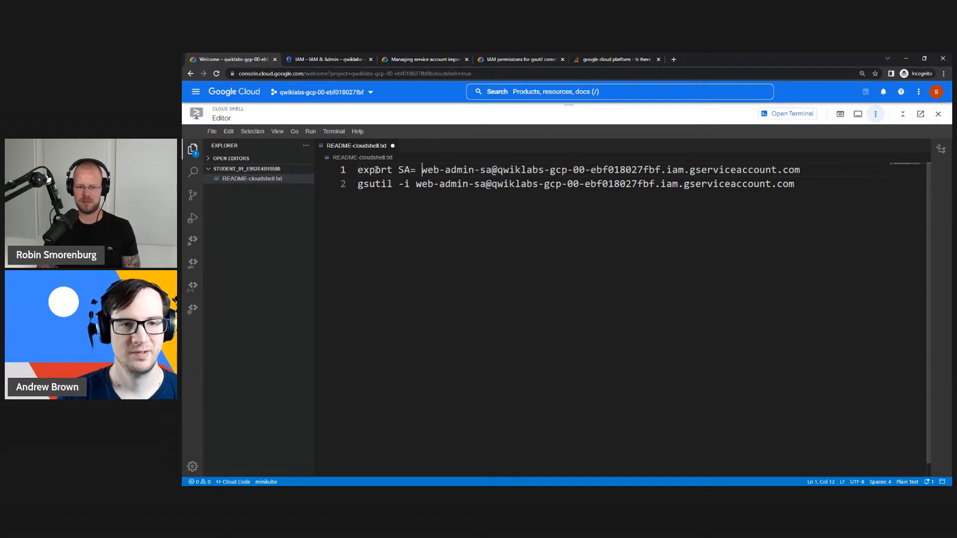
# - Copy the export SA line from the editor and run it in the Cloud Shell terminal
pyautogui.moveTo(797, 185); pyautogui.dragTo(357, 169)
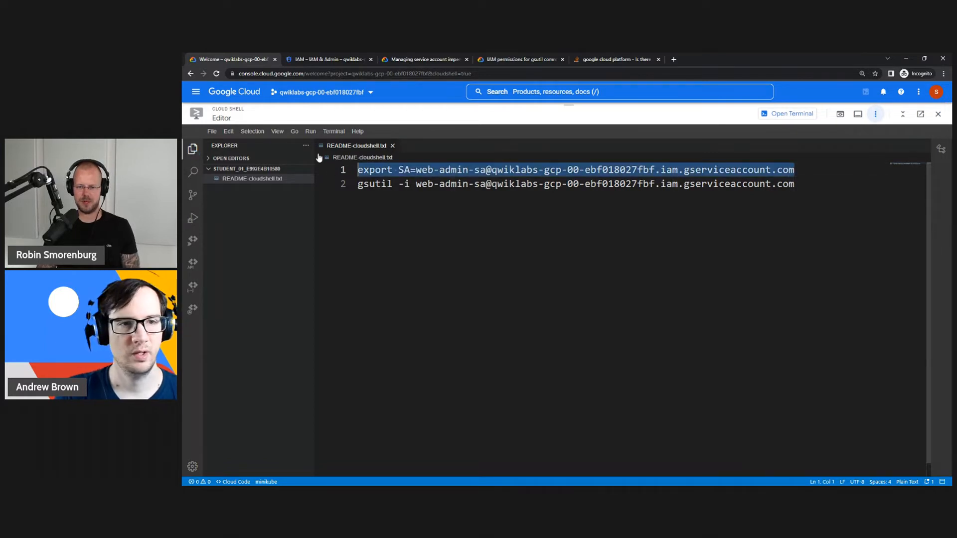
pyautogui.click(796, 114)
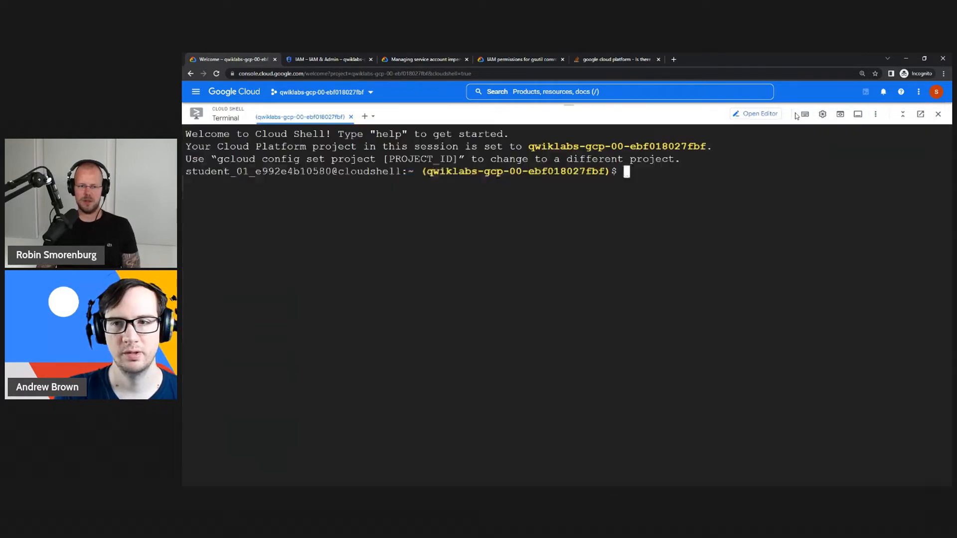
pyautogui.rightClick(664, 185)
pyautogui.click(699, 247)
pyautogui.press('Return')
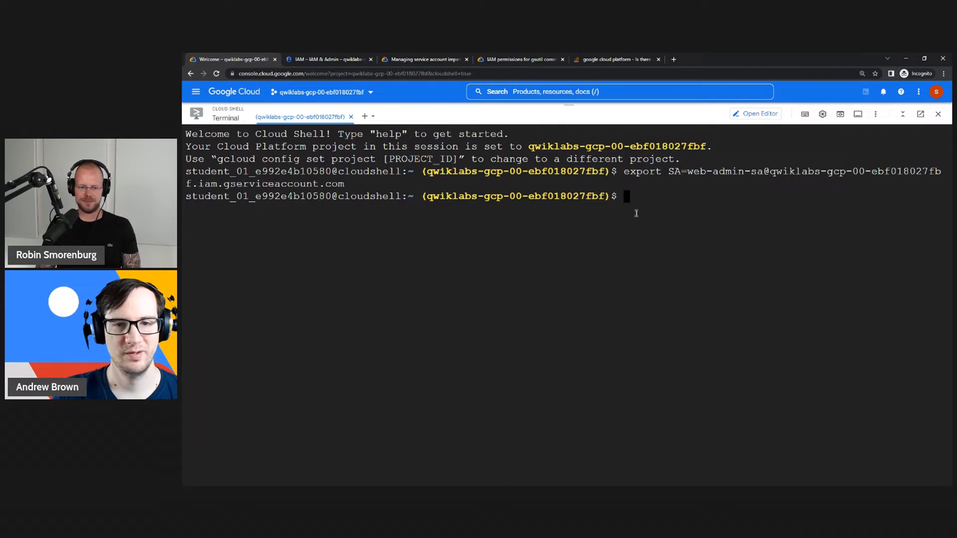
# - Check the exported variable by running "env | grep SA" in the terminal
pyautogui.write('env ')
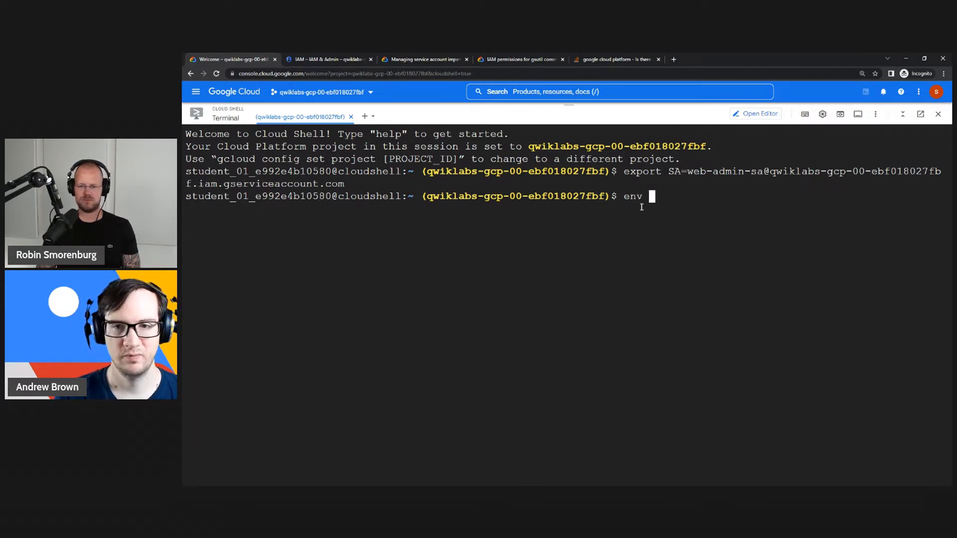
pyautogui.write('| grep SA')
pyautogui.press('Return')
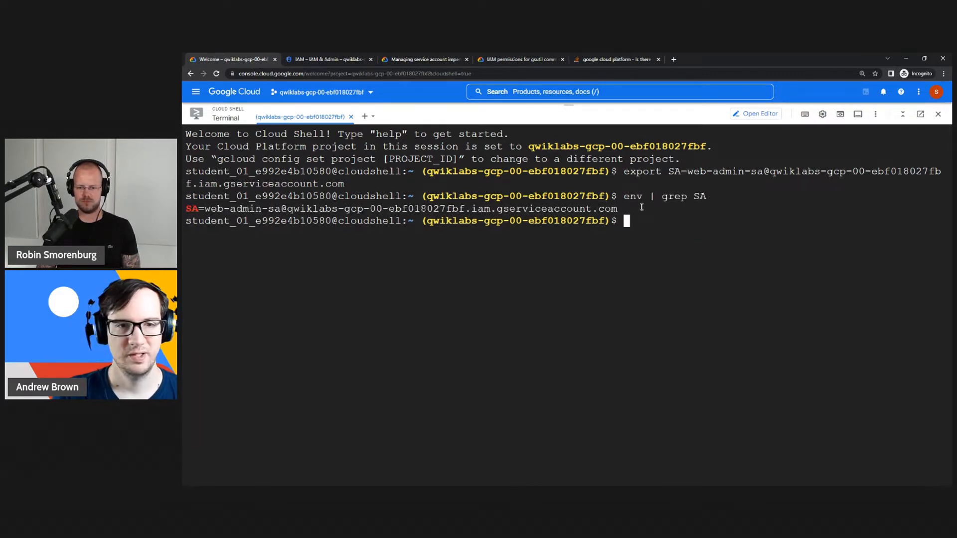
# - Back in the editor, replace the address in the gsutil command with $SA and add a blank line above it
pyautogui.click(755, 114)
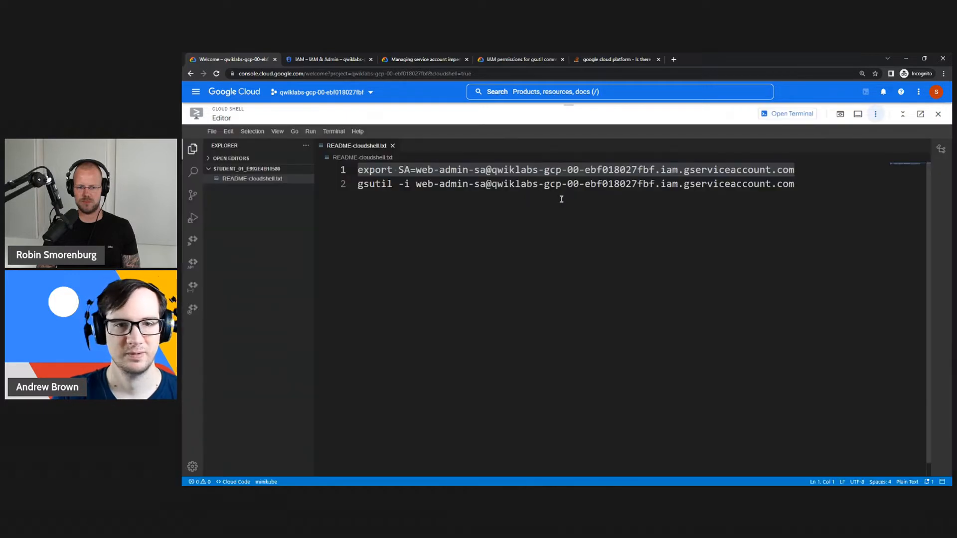
pyautogui.click(792, 184)
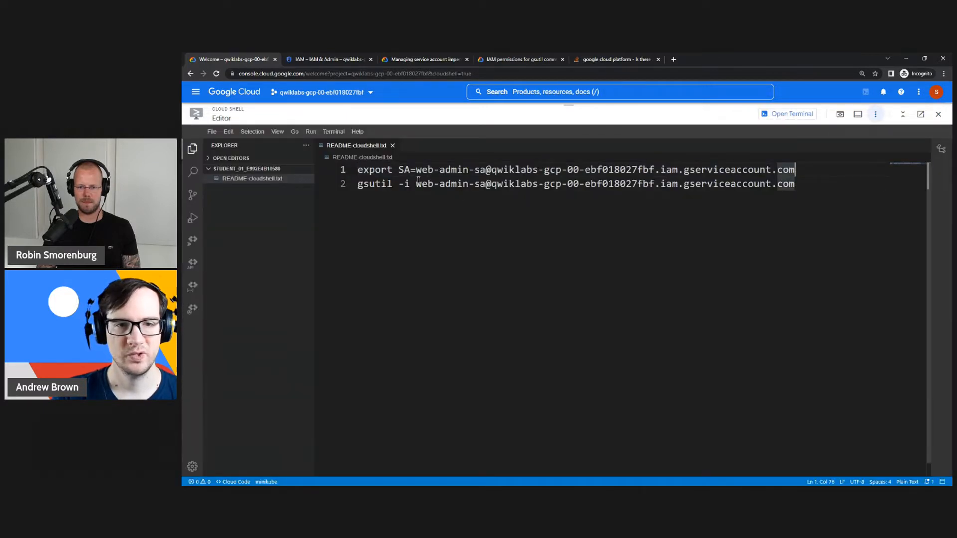
pyautogui.moveTo(418, 184); pyautogui.dragTo(794, 183)
pyautogui.write('SA')
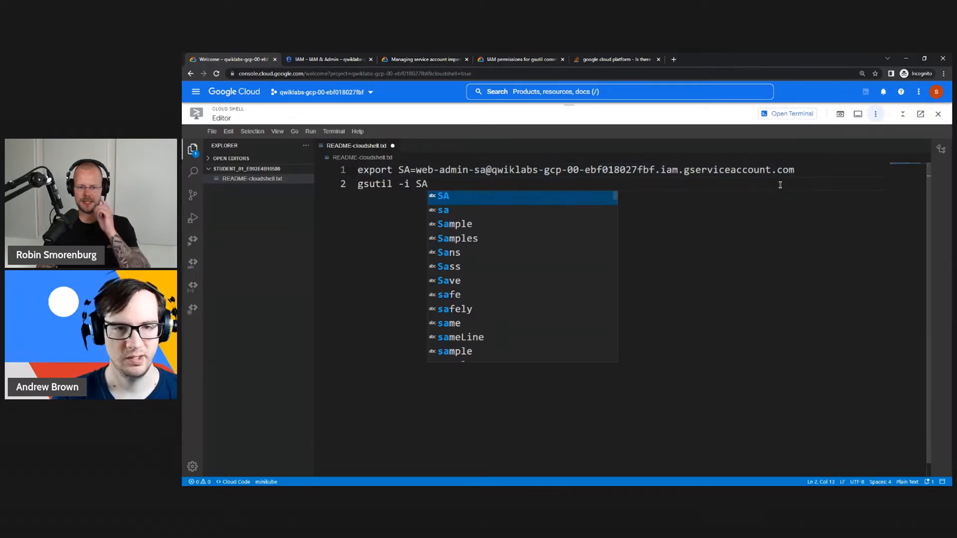
pyautogui.press('Left')
pyautogui.press('Left')
pyautogui.write('$')
pyautogui.click(357, 185)
pyautogui.press('Return')
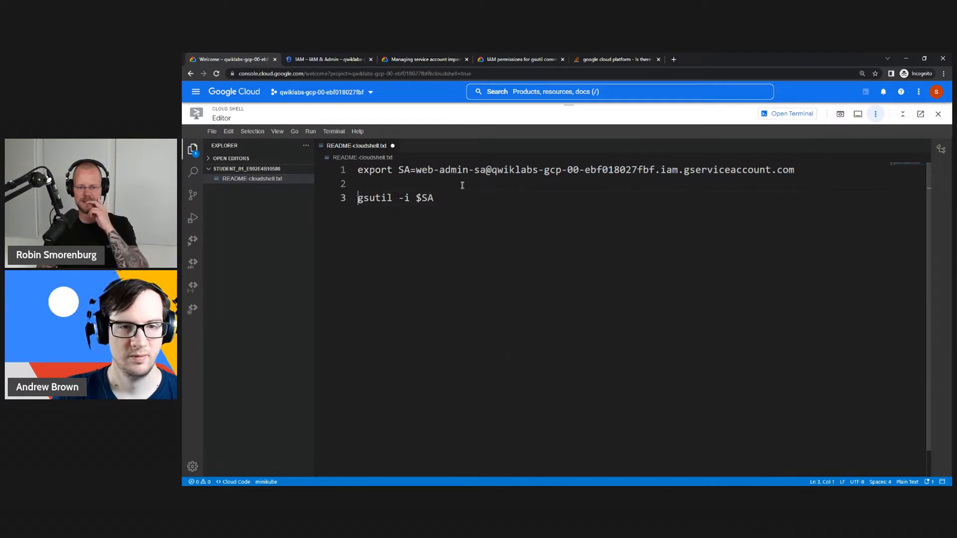
# - Append the make-bucket subcommand "mb" to the "gsutil -i $SA" line and save the file
pyautogui.click(450, 196)
pyautogui.write('mb')
pyautogui.press('BackSpace')
pyautogui.press('BackSpace')
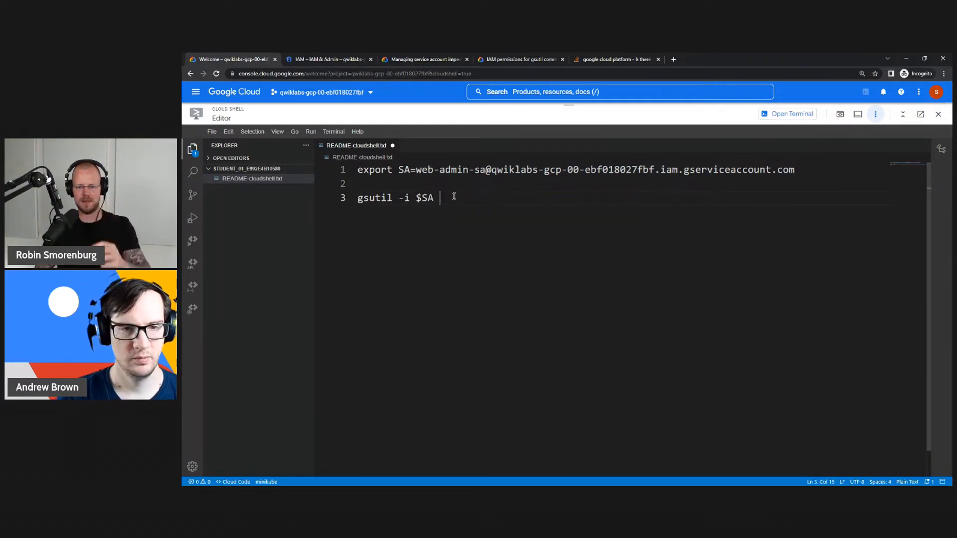
pyautogui.write('m')
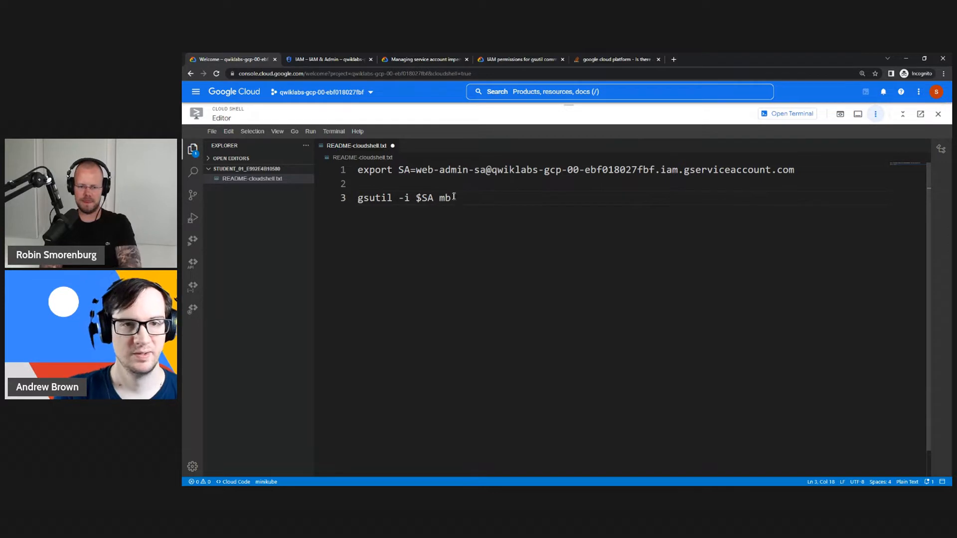
pyautogui.write('b')
pyautogui.hotkey('ctrl', 's')
# - Switch to the lab instructions window and copy the bucket URL gs://qwiklabs-gcp-00-ebf018027fbf-startup from challenge task 1
pyautogui.hotkey('alt', 'Tab')
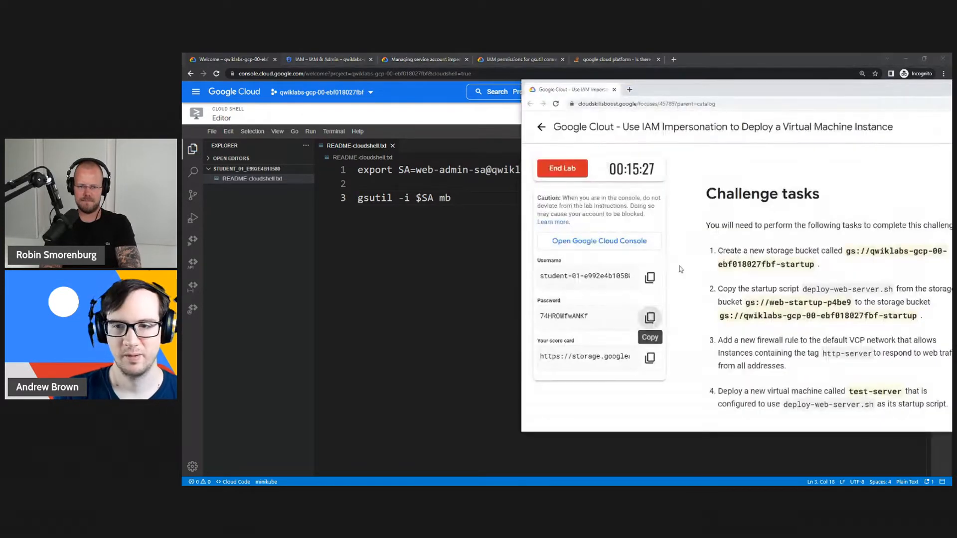
pyautogui.moveTo(805, 90); pyautogui.dragTo(683, 97)
pyautogui.moveTo(724, 258); pyautogui.dragTo(706, 275)
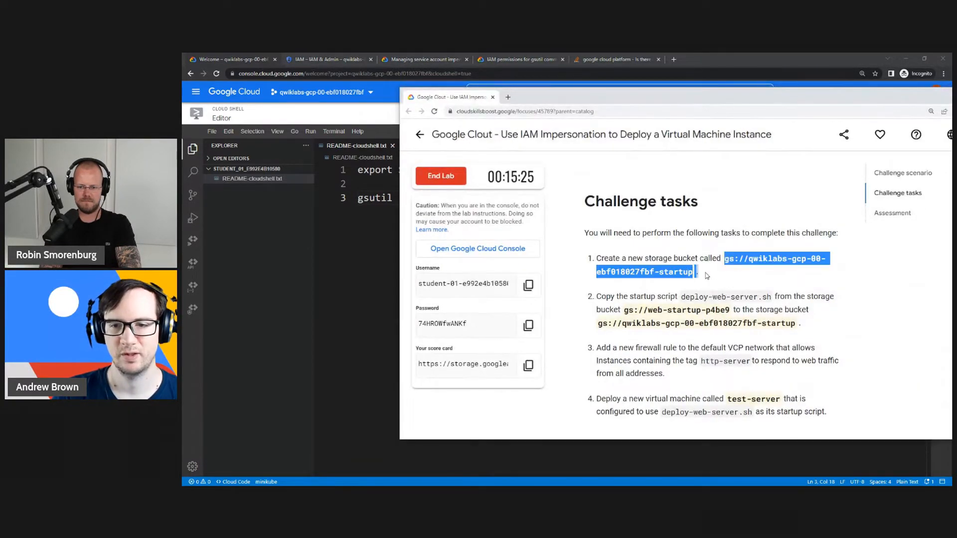
pyautogui.rightClick(743, 273)
pyautogui.click(756, 271)
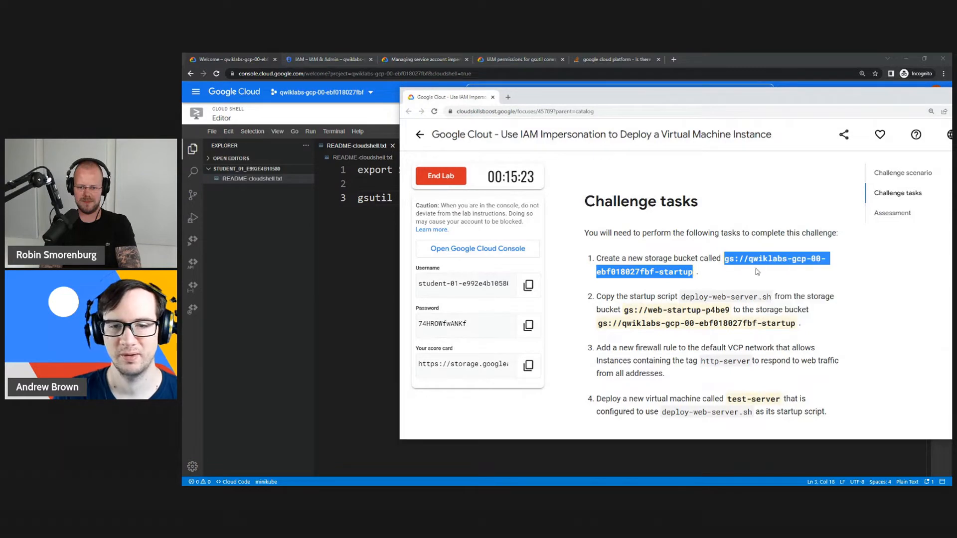
# - Return to the Cloud Shell editor and paste the copied bucket URL after "gsutil -i $SA mb"
pyautogui.click(375, 216)
pyautogui.rightClick(525, 292)
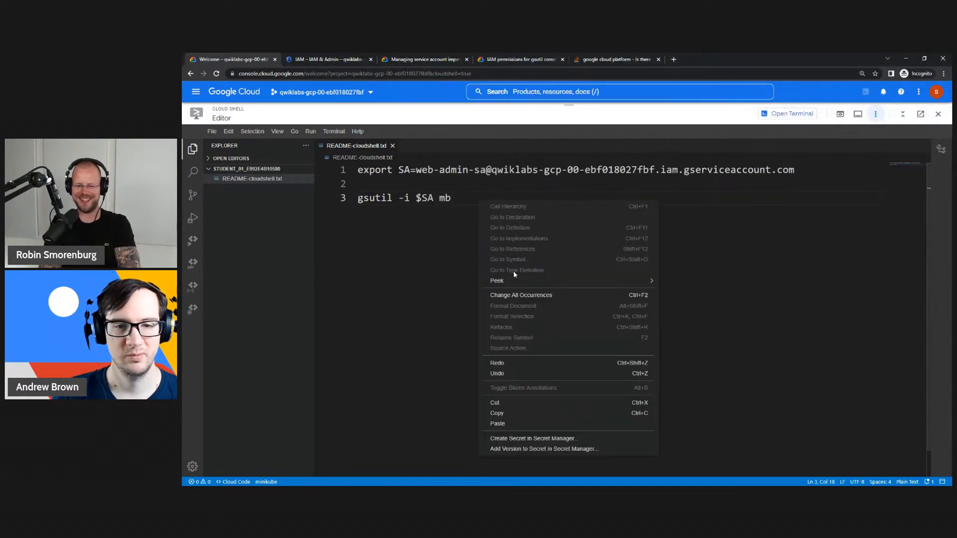
pyautogui.click(509, 420)
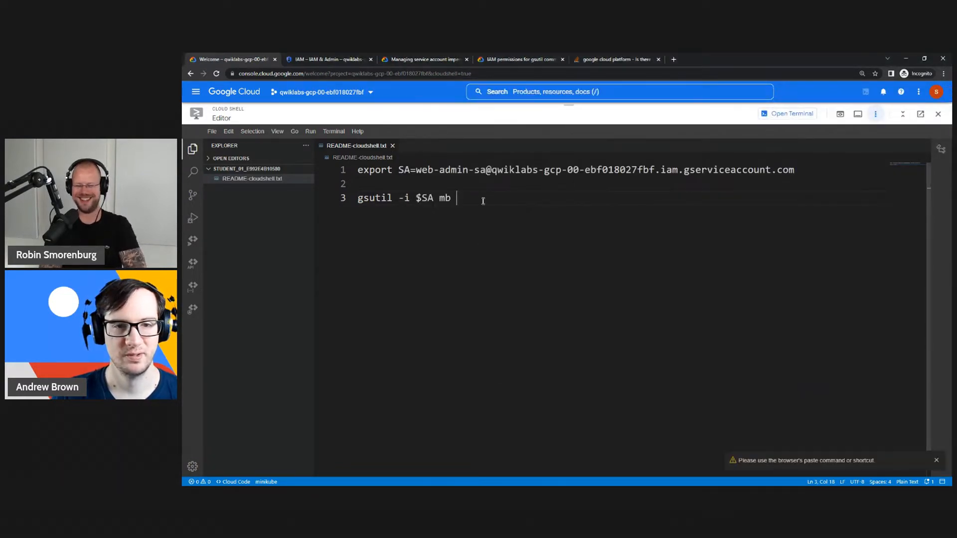
pyautogui.hotkey('ctrl', 'v')
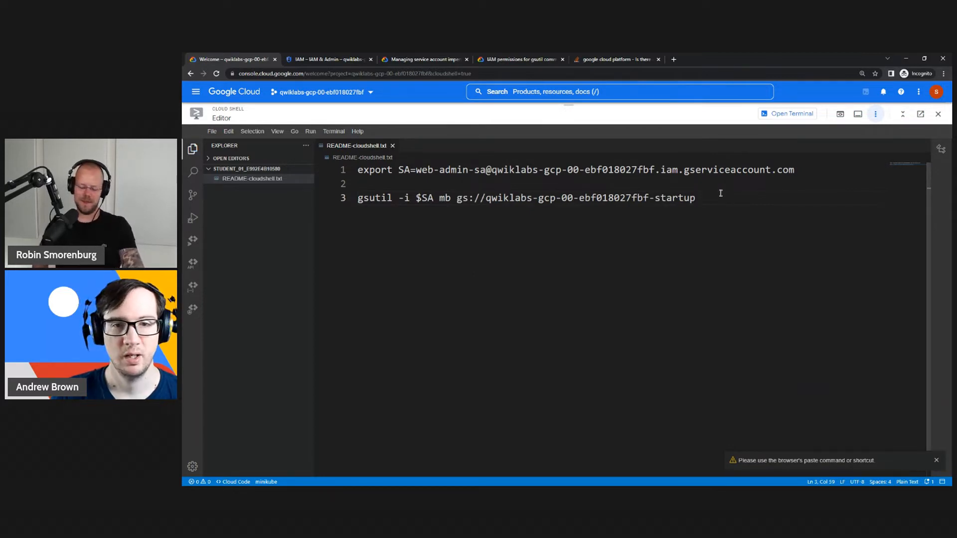
# - Copy the completed gsutil mb command, run it in the Cloud Shell terminal and authorize its credentials request
pyautogui.moveTo(719, 197); pyautogui.dragTo(356, 197)
pyautogui.rightClick(380, 201)
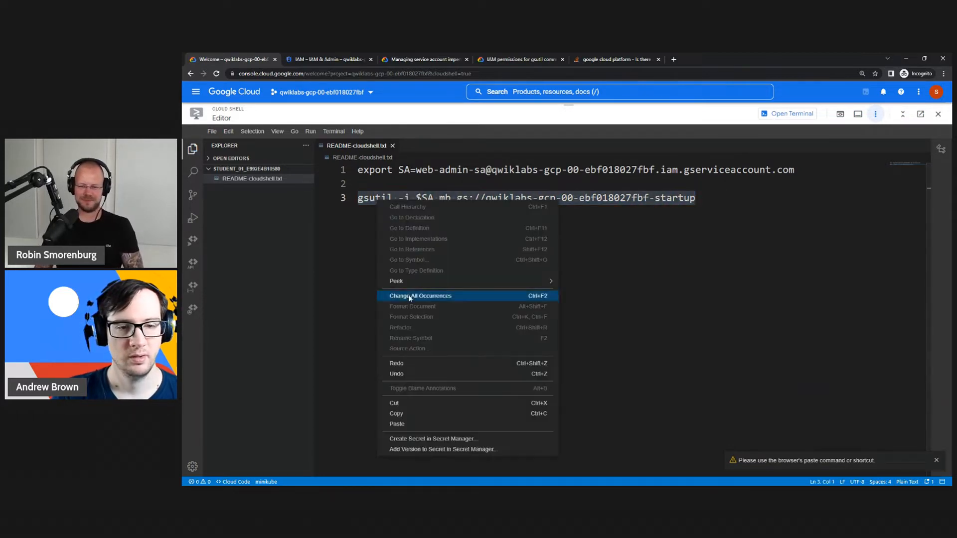
pyautogui.click(418, 413)
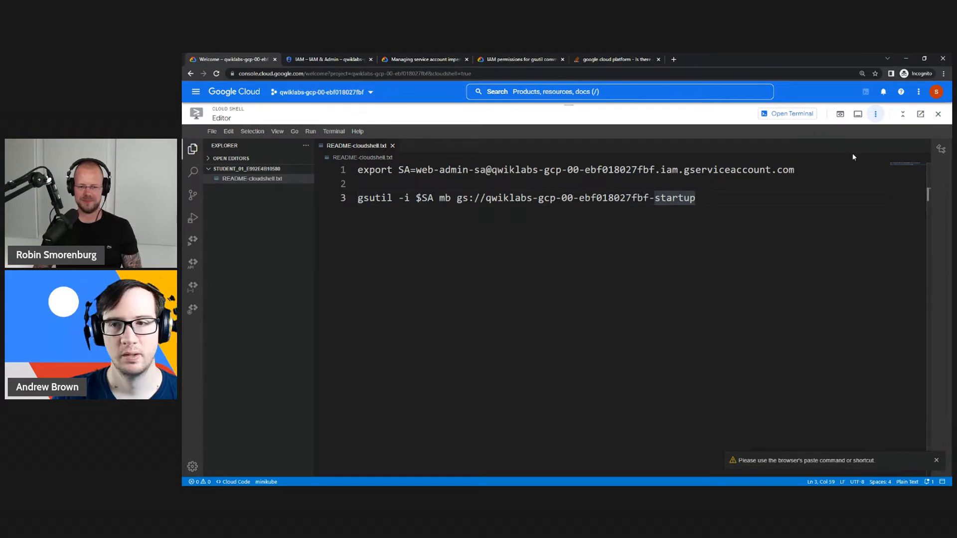
pyautogui.click(790, 114)
pyautogui.rightClick(627, 239)
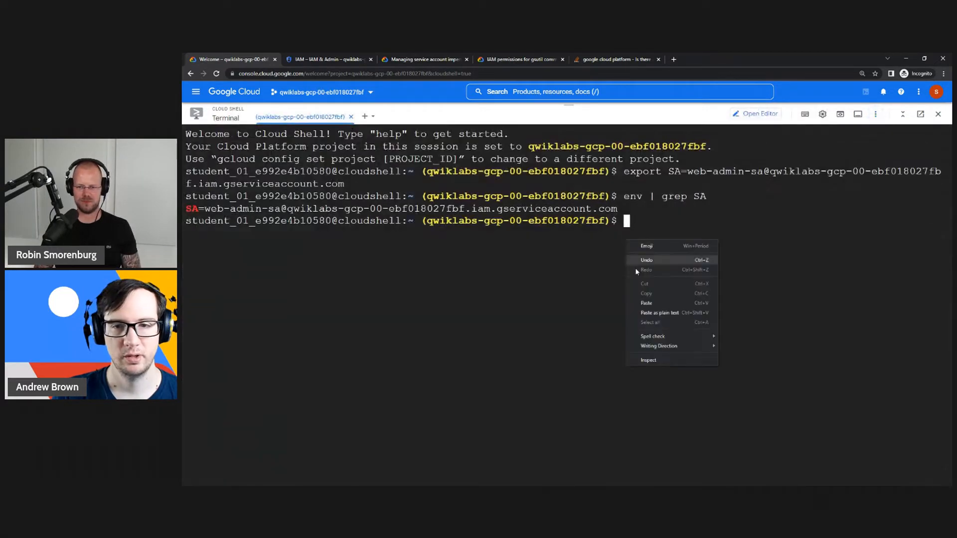
pyautogui.click(660, 301)
pyautogui.press('Return')
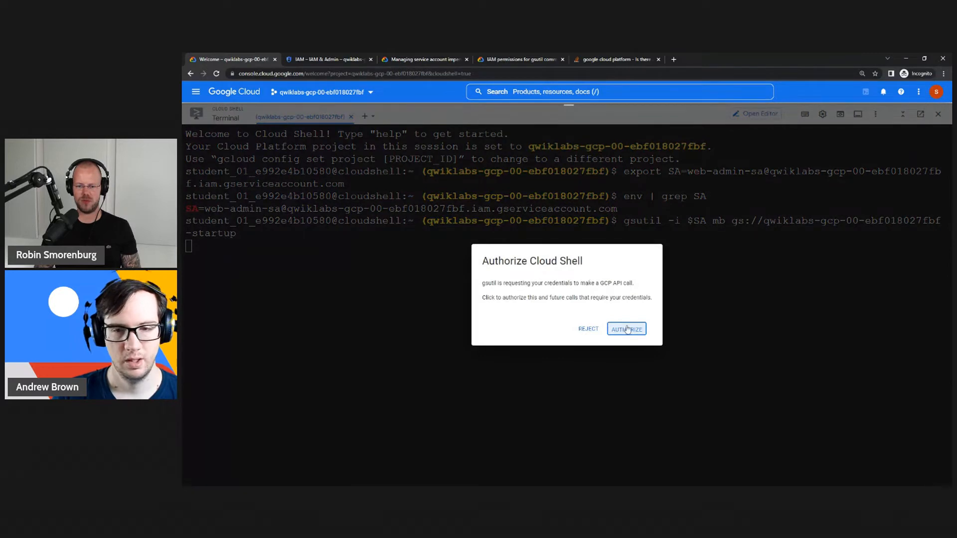
pyautogui.click(639, 326)
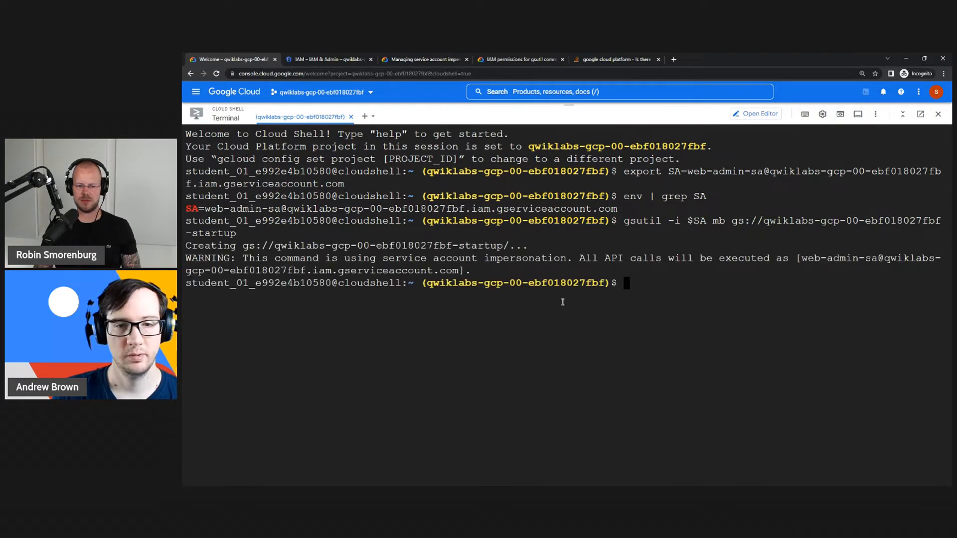
# - Open the Google Cloud console welcome page in a new browser tab and switch to it
pyautogui.rightClick(247, 96)
pyautogui.click(249, 95)
pyautogui.click(333, 59)
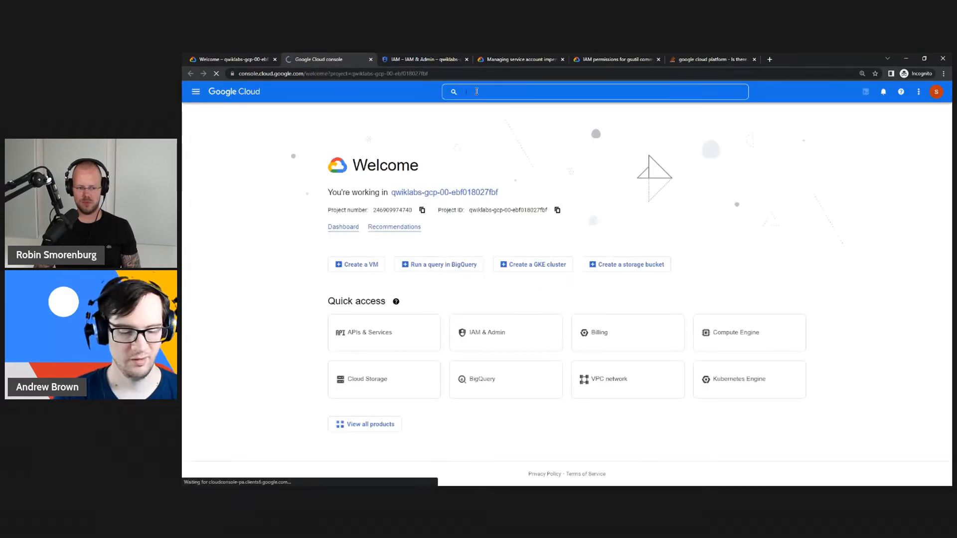
# - Search the console for "bucket" and open the Cloud Storage bucket browser
pyautogui.write('bucket')
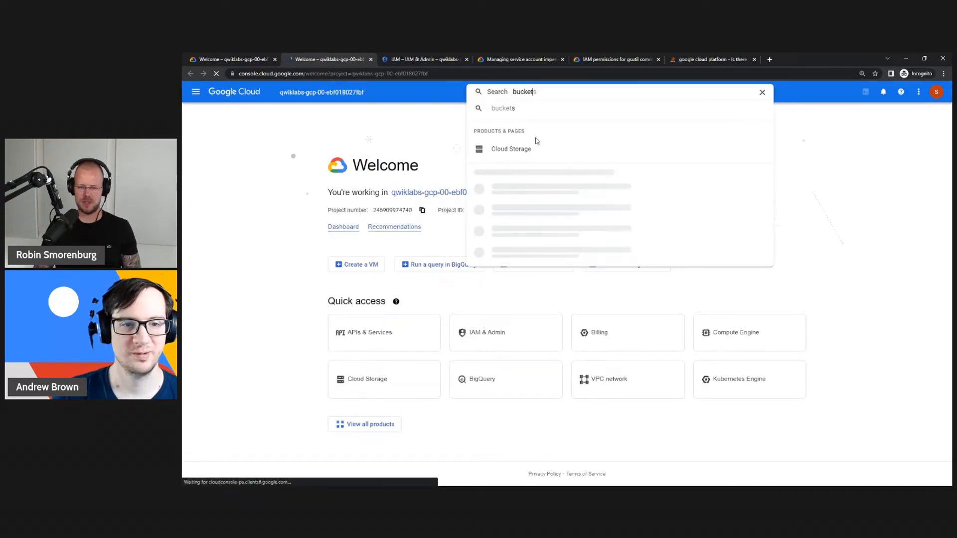
pyautogui.click(520, 149)
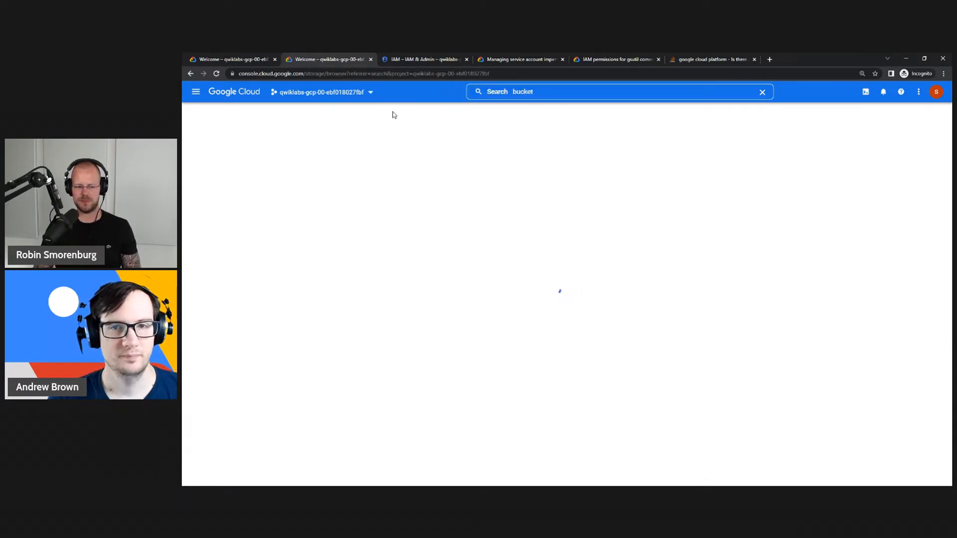
pyautogui.click(259, 63)
pyautogui.click(310, 58)
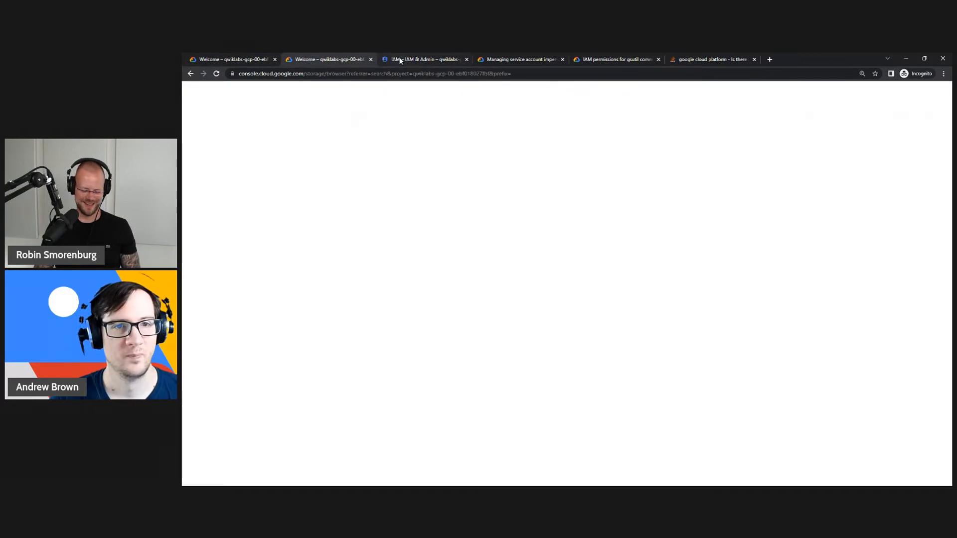
# - Return to the Cloud Shell editor and start a new command "gsutil -i $SA cp" below the mb command
pyautogui.click(264, 60)
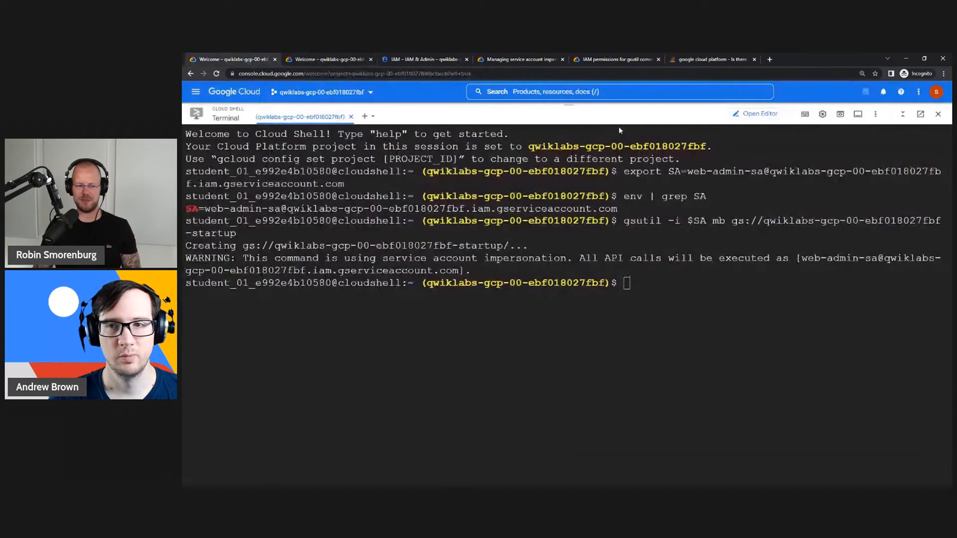
pyautogui.click(755, 113)
pyautogui.click(709, 197)
pyautogui.press('Return')
pyautogui.press('Return')
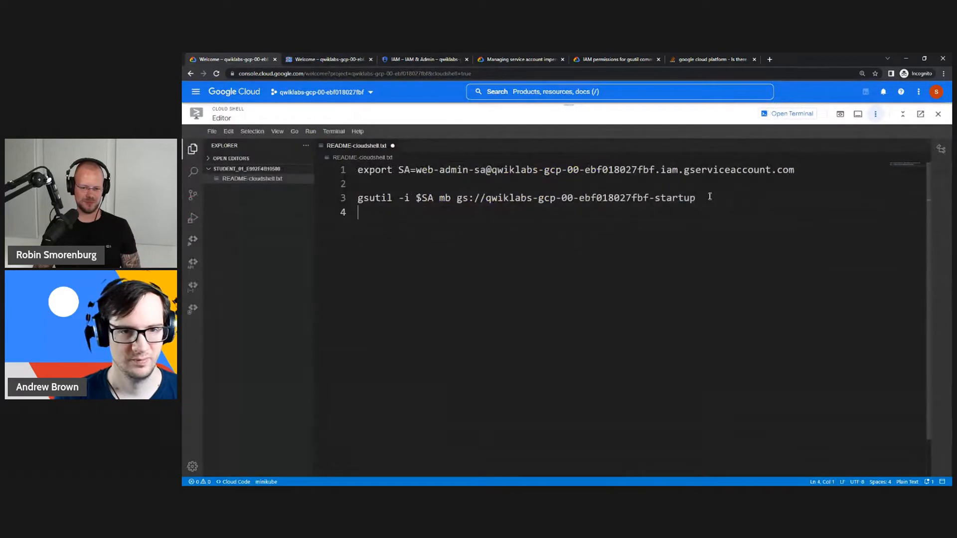
pyautogui.write('gsutil -')
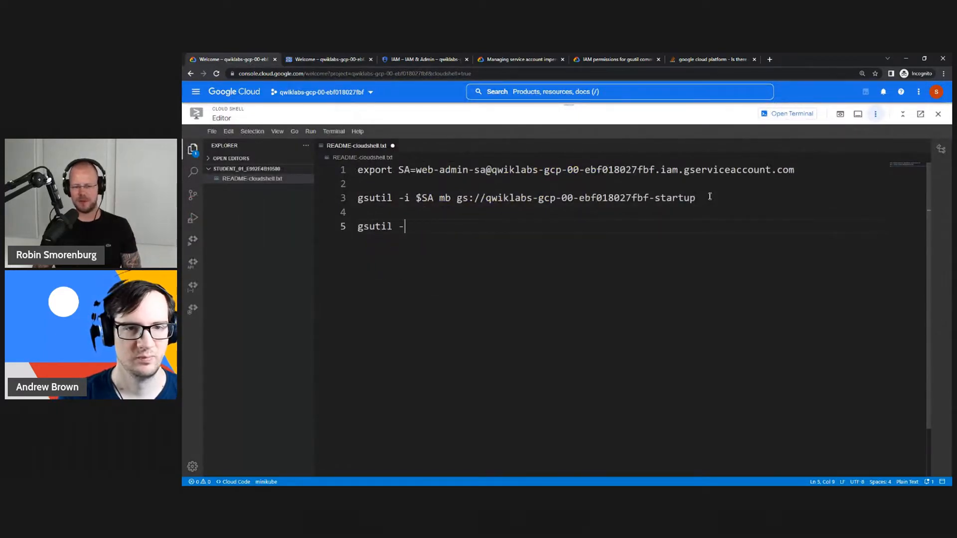
pyautogui.write('i $SA ')
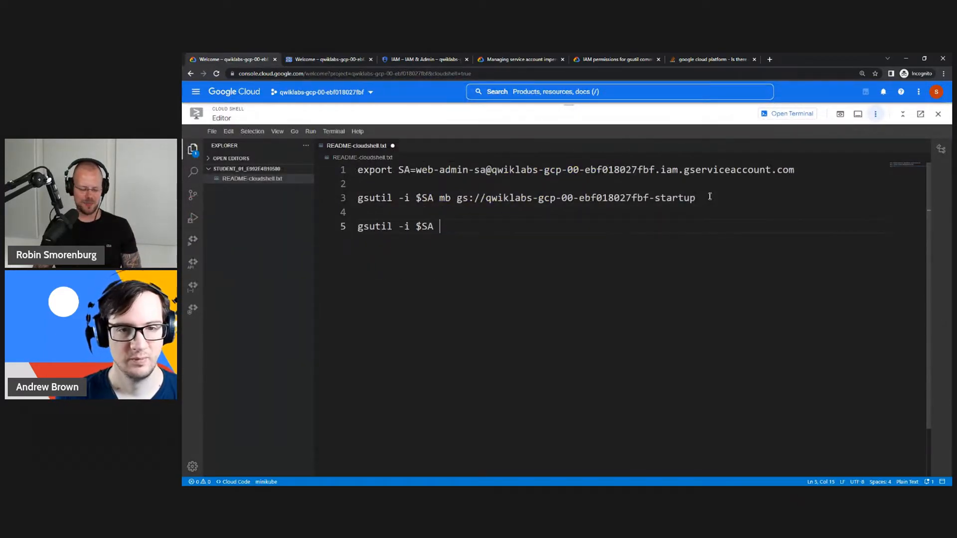
pyautogui.write('cp')
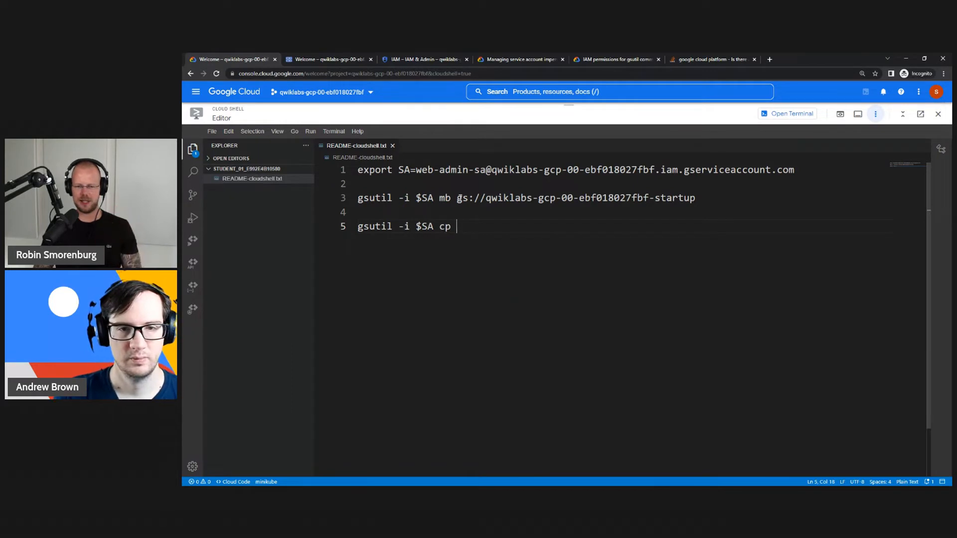
# - Copy the startup bucket URL from the mb command, paste it after "gsutil -i $SA cp" and save README-cloudshell.txt
pyautogui.moveTo(458, 198); pyautogui.dragTo(696, 198)
pyautogui.click(543, 227)
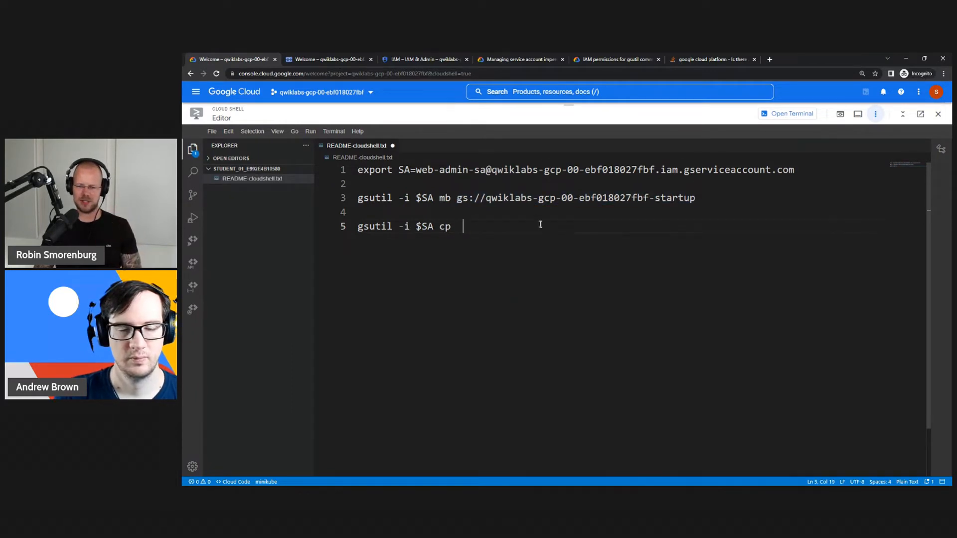
pyautogui.hotkey('ctrl', 'v')
pyautogui.click(459, 226)
pyautogui.hotkey('ctrl', 's')
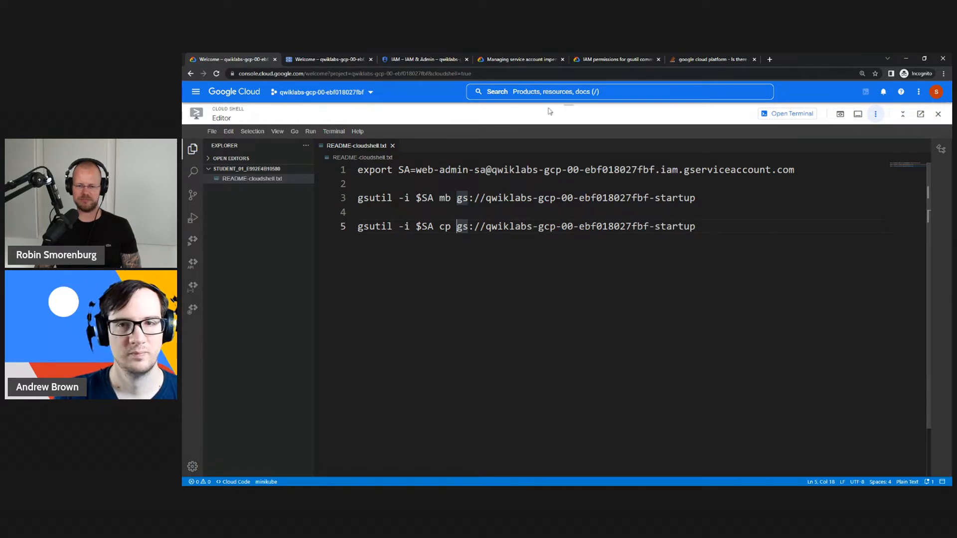
# - Check the Cloud Storage bucket list and the project's IAM permissions page, comparing them with the commands in the editor
pyautogui.click(424, 59)
pyautogui.click(356, 61)
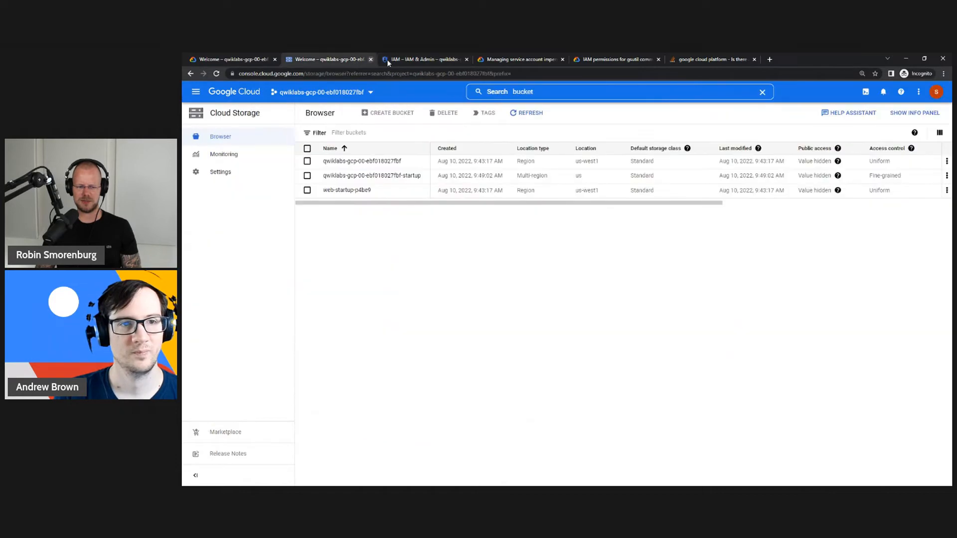
pyautogui.click(387, 59)
pyautogui.click(417, 93)
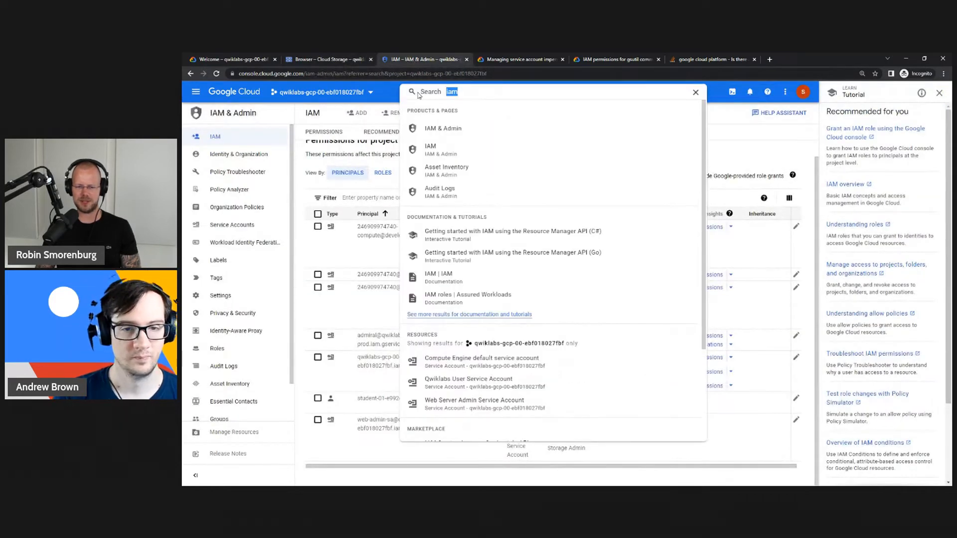
pyautogui.click(237, 61)
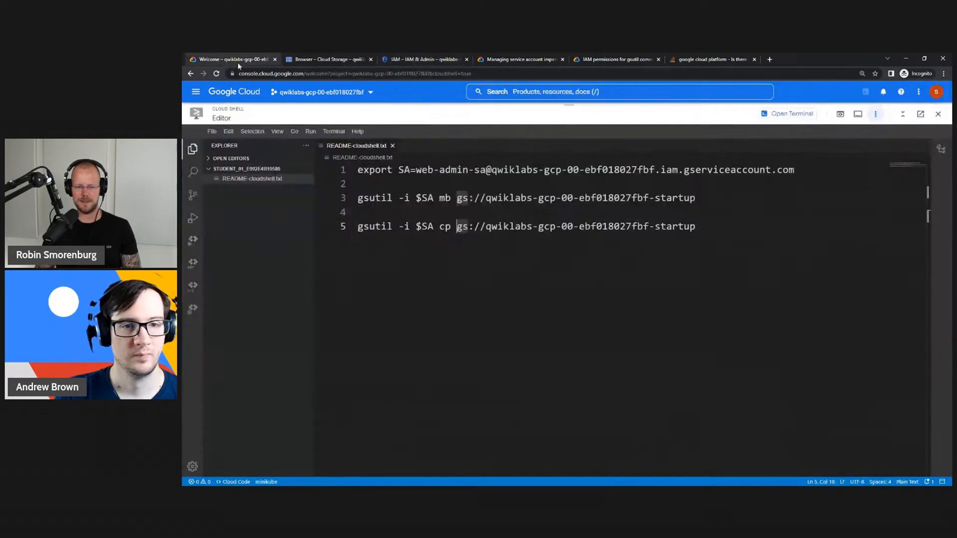
pyautogui.click(307, 61)
pyautogui.click(407, 62)
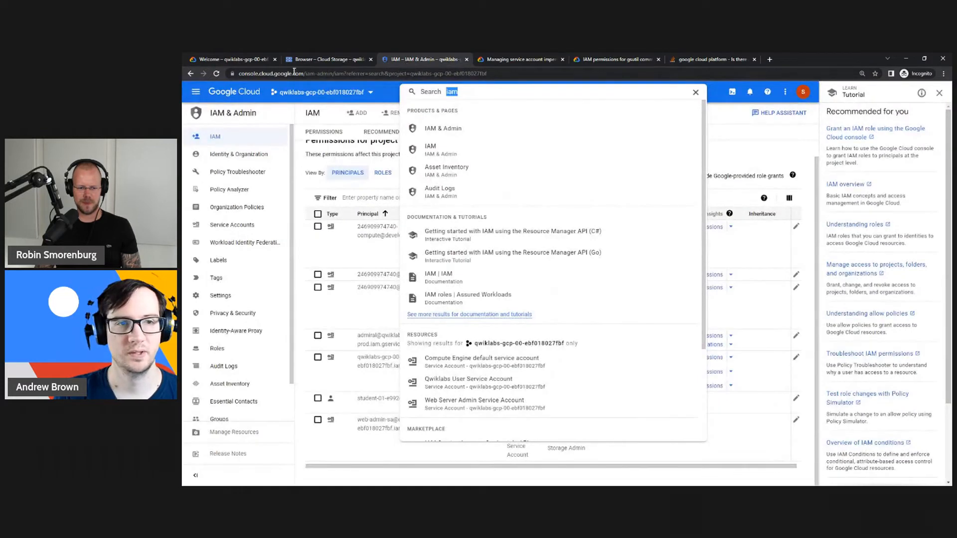
pyautogui.click(255, 61)
pyautogui.click(403, 61)
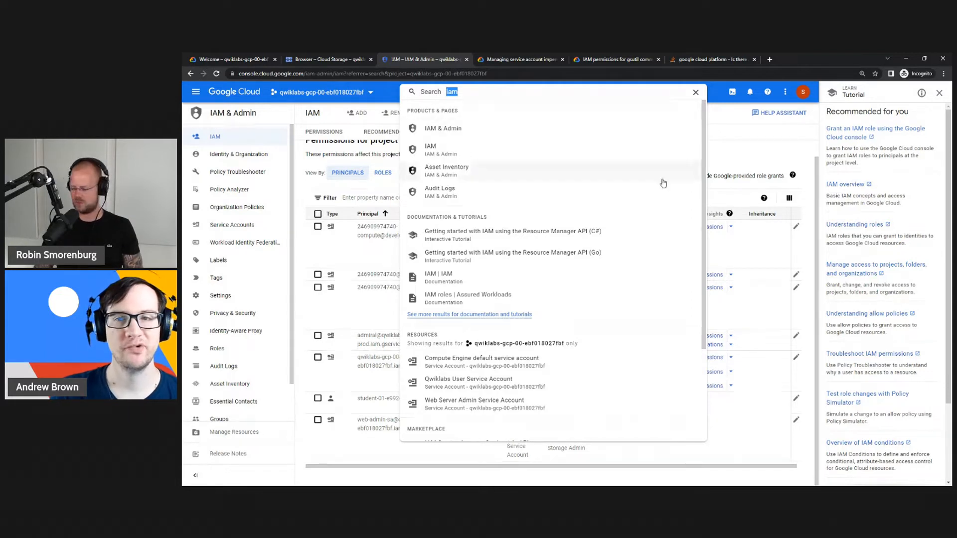
pyautogui.click(731, 121)
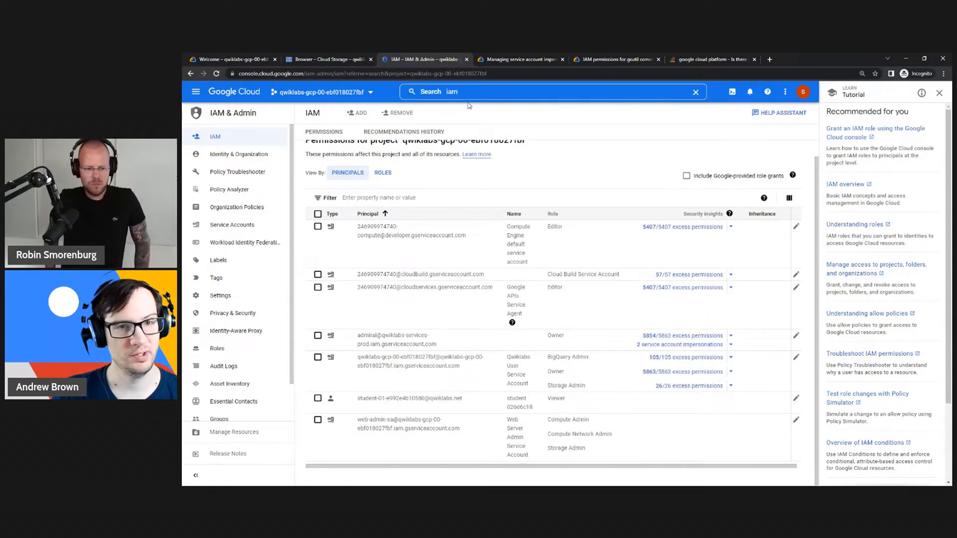
# - Try to copy the bucket name web-startup-p4be9 and paste it before the destination URL in the cp command
pyautogui.click(327, 60)
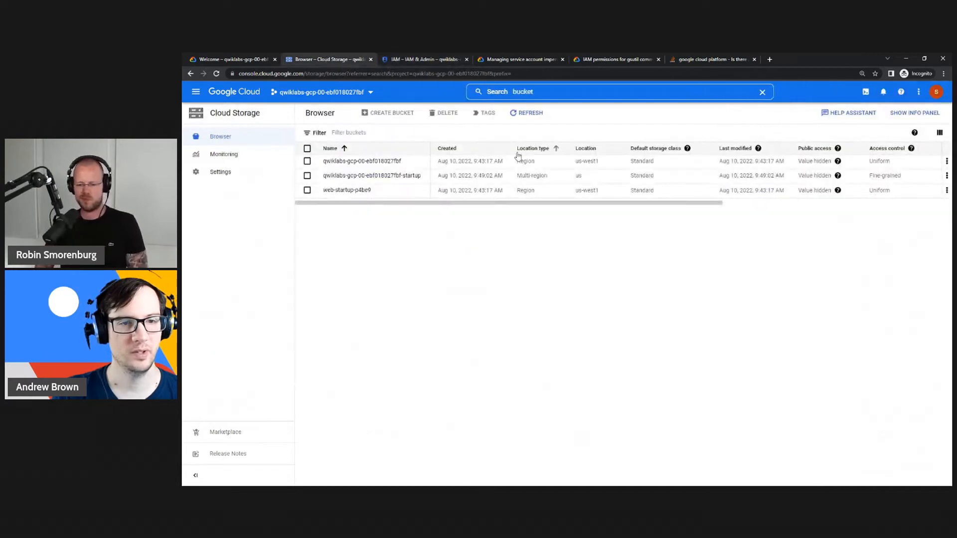
pyautogui.moveTo(375, 190); pyautogui.dragTo(325, 190)
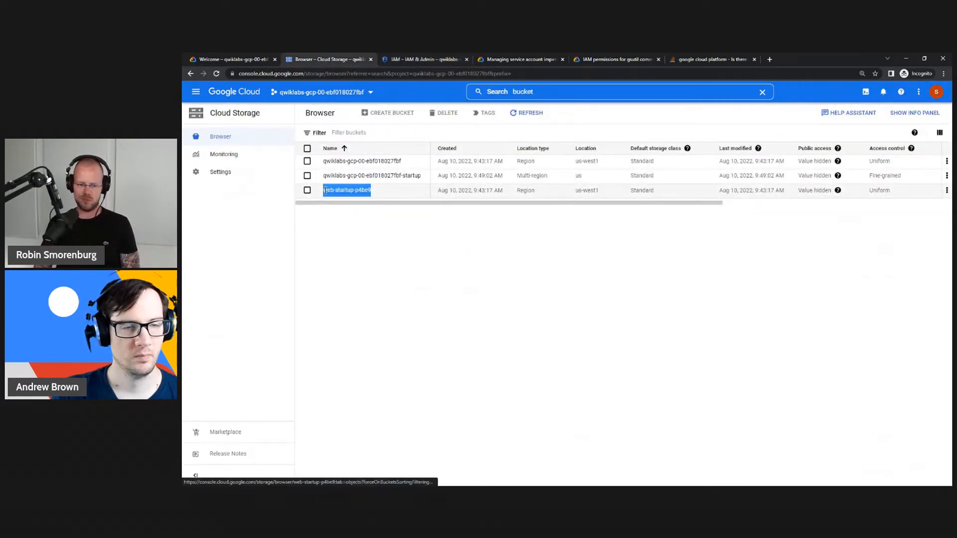
pyautogui.click(235, 60)
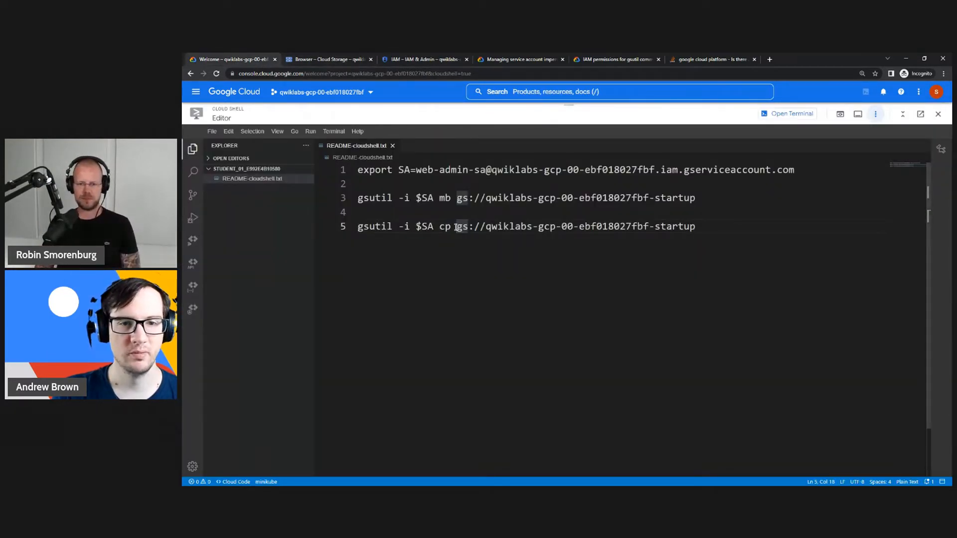
pyautogui.rightClick(456, 228)
pyautogui.click(481, 451)
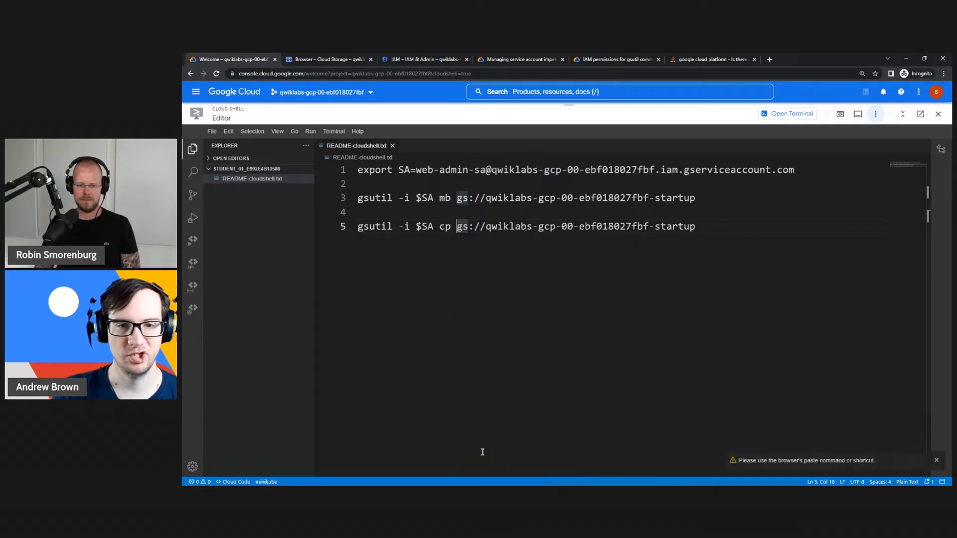
# - Copy the bucket name web-startup-p4be9 from the Cloud Storage bucket list and return to the Cloud Shell editor
pyautogui.click(326, 59)
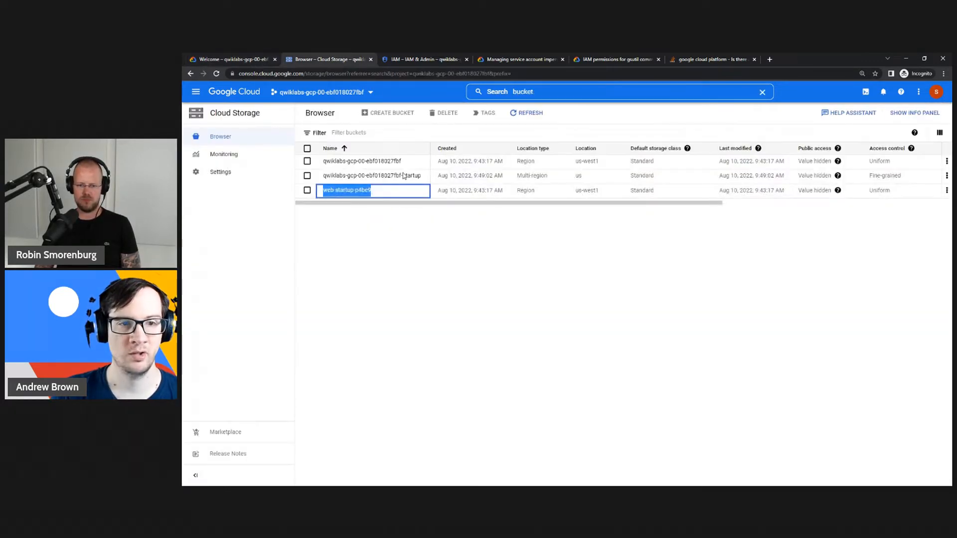
pyautogui.moveTo(369, 193); pyautogui.dragTo(323, 190)
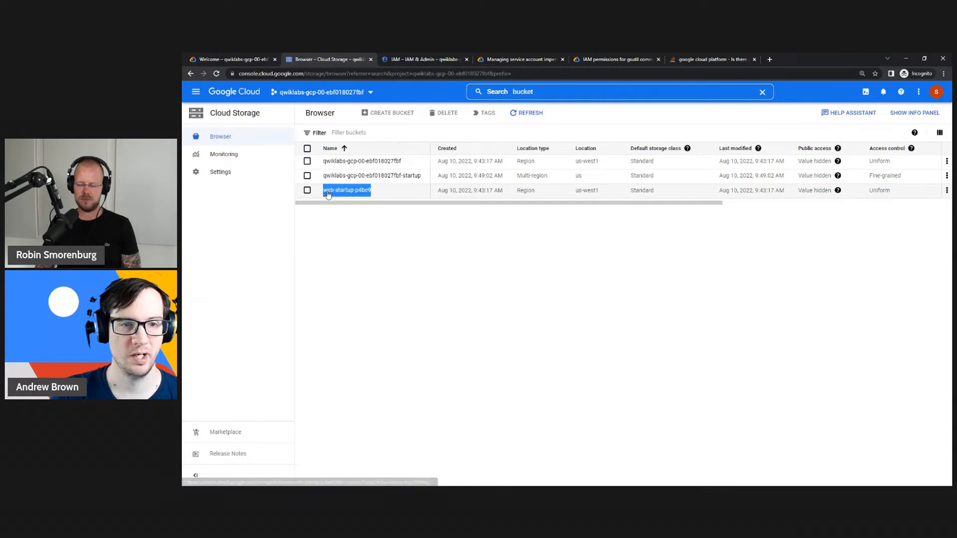
pyautogui.rightClick(331, 192)
pyautogui.click(363, 258)
pyautogui.click(259, 62)
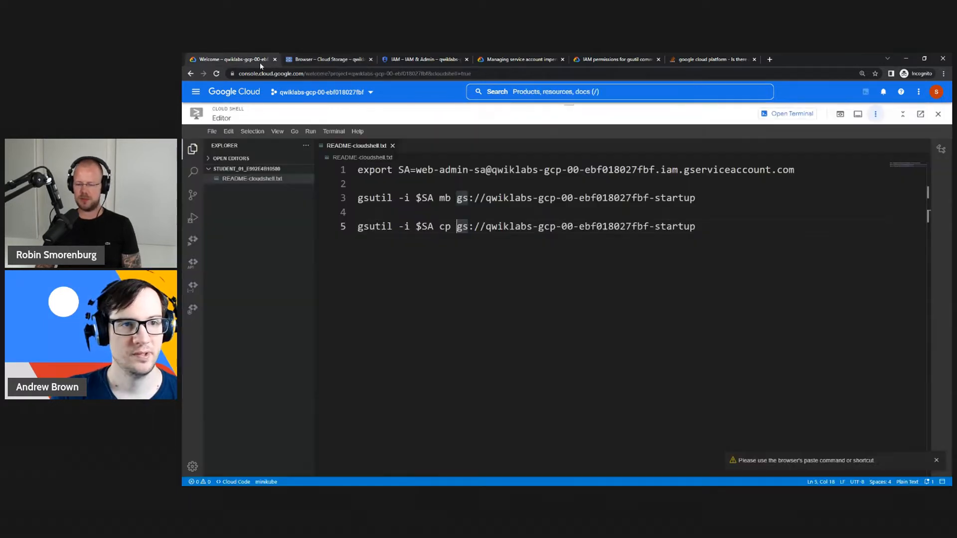
# - Paste web-startup-p4be9 before the destination URL in the cp command, add a separating space and prefix it with gs://
pyautogui.click(456, 227)
pyautogui.rightClick(456, 228)
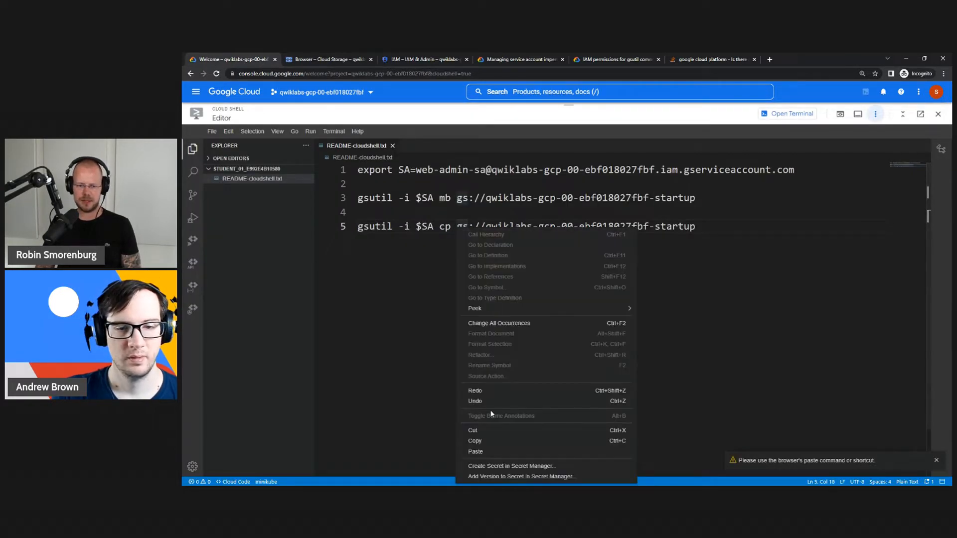
pyautogui.click(488, 452)
pyautogui.hotkey('ctrl', 'v')
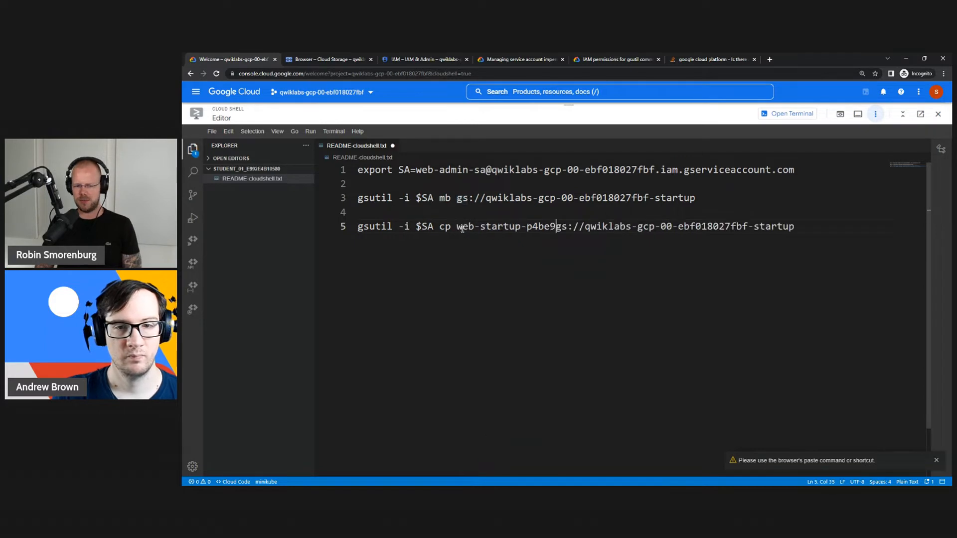
pyautogui.click(463, 226)
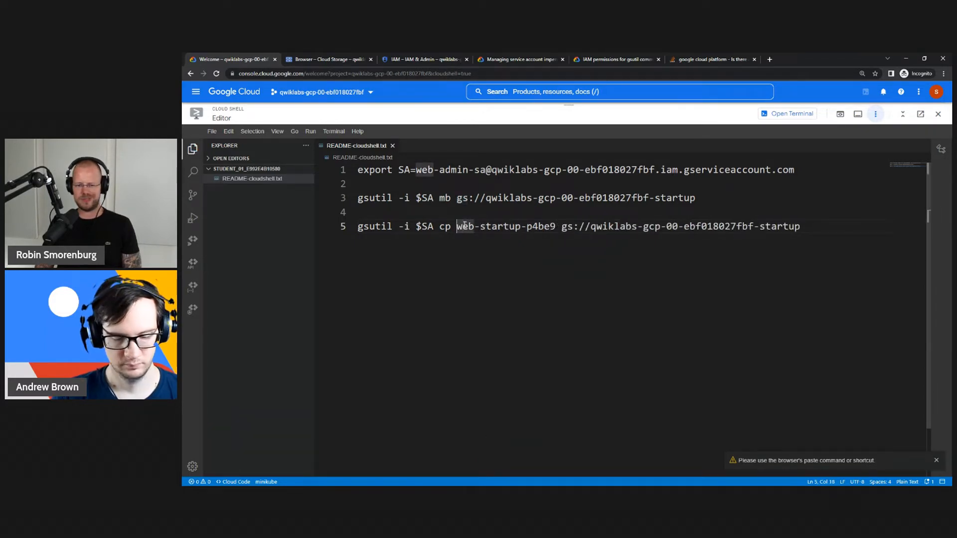
pyautogui.write('gs://')
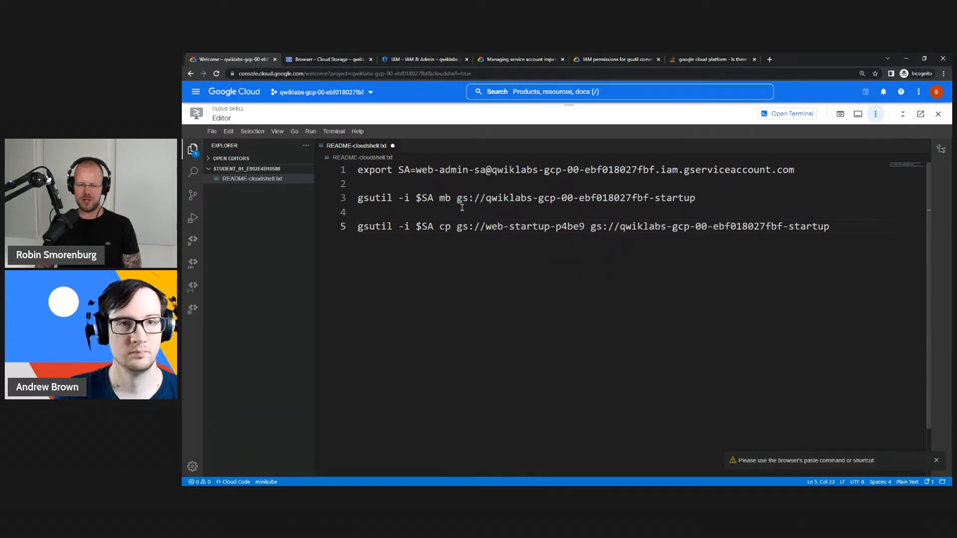
pyautogui.click(348, 58)
pyautogui.click(402, 59)
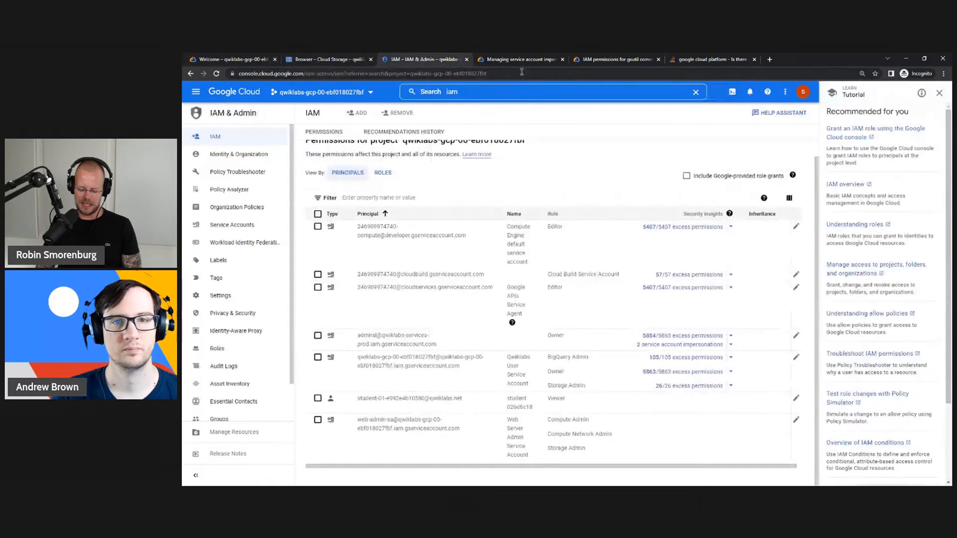
pyautogui.click(708, 59)
pyautogui.click(616, 59)
pyautogui.click(520, 59)
pyautogui.click(428, 60)
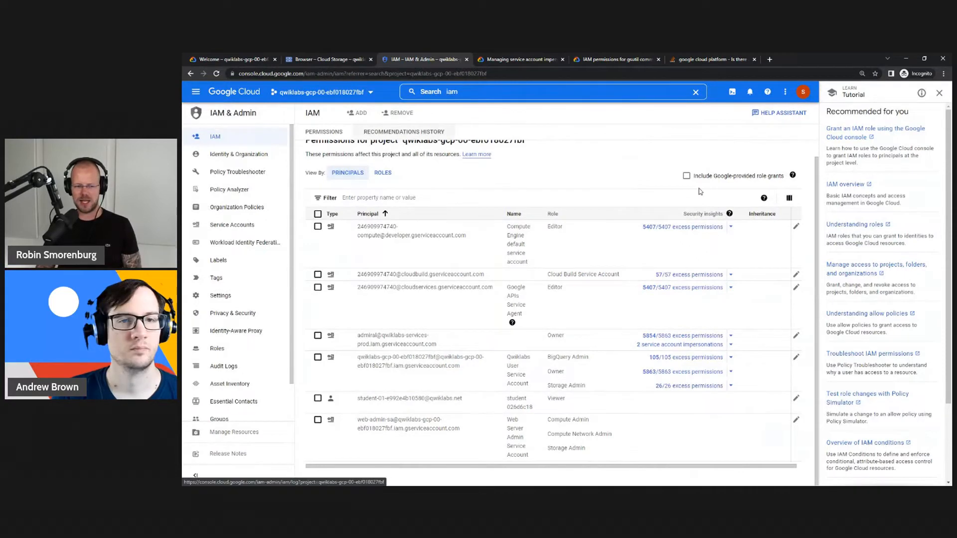
# - Switch to the lab instructions and review the challenge tasks and assessment, focusing on the startup script copy in task 2
pyautogui.hotkey('alt', 'Tab')
pyautogui.moveTo(892, 213); pyautogui.dragTo(828, 240)
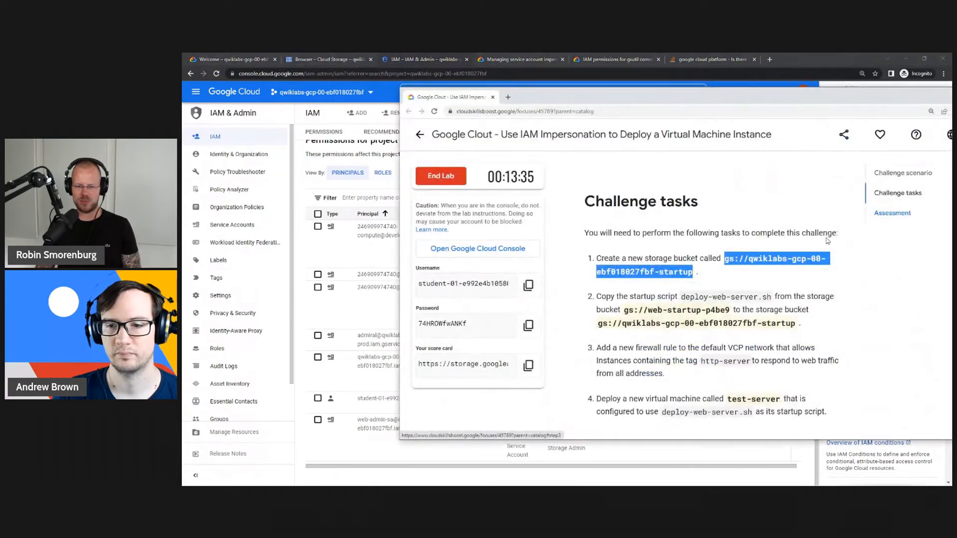
pyautogui.scroll(-2, 727, 268)
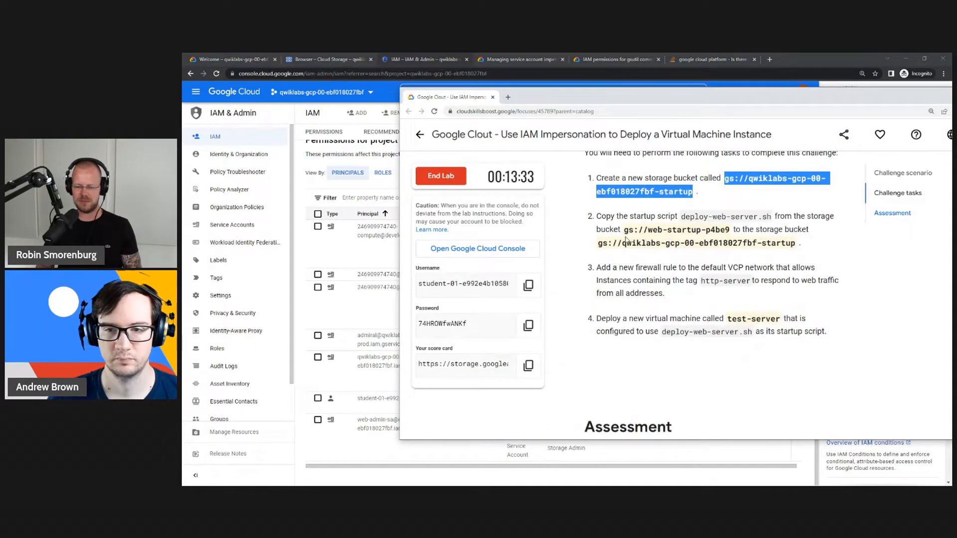
pyautogui.scroll(-6, 760, 250)
pyautogui.scroll(7, 758, 269)
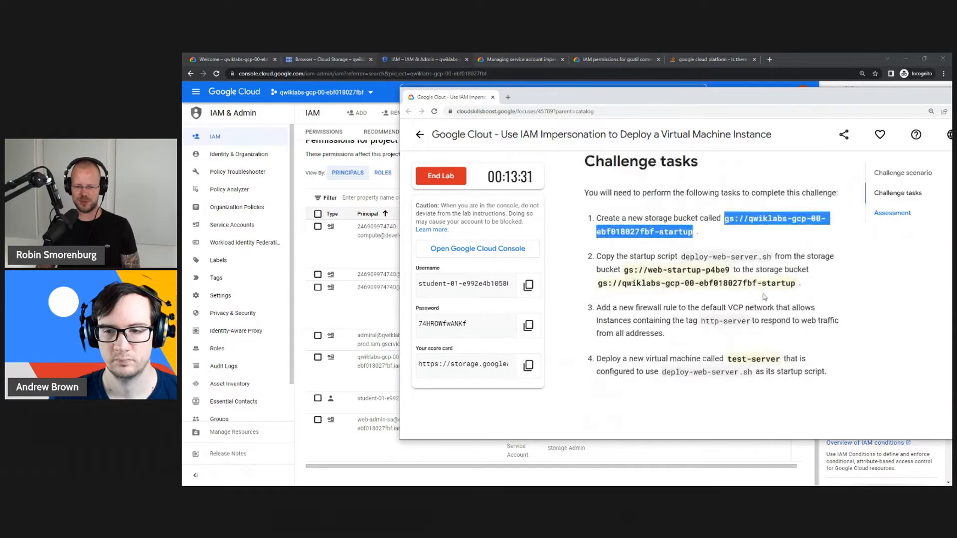
pyautogui.scroll(-5, 756, 287)
pyautogui.scroll(-1, 752, 279)
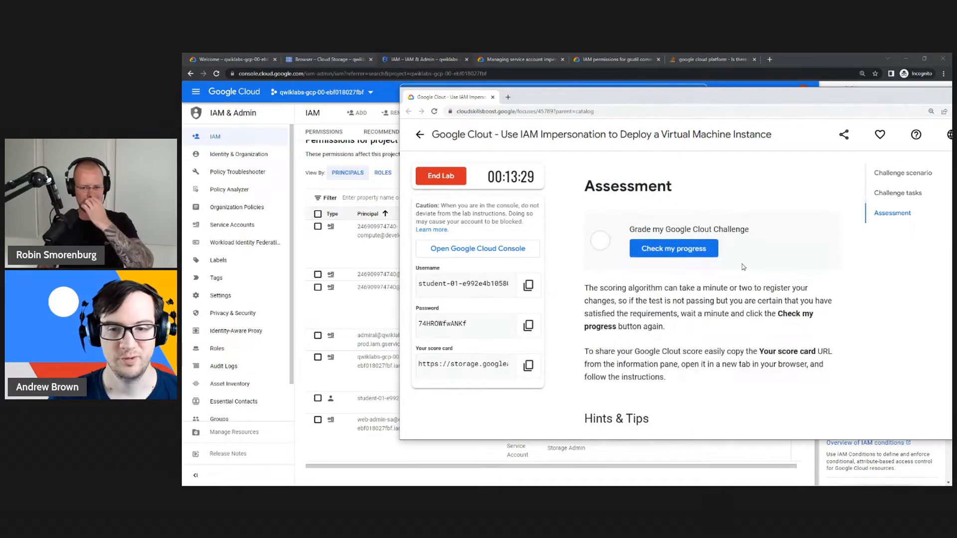
pyautogui.scroll(4, 744, 297)
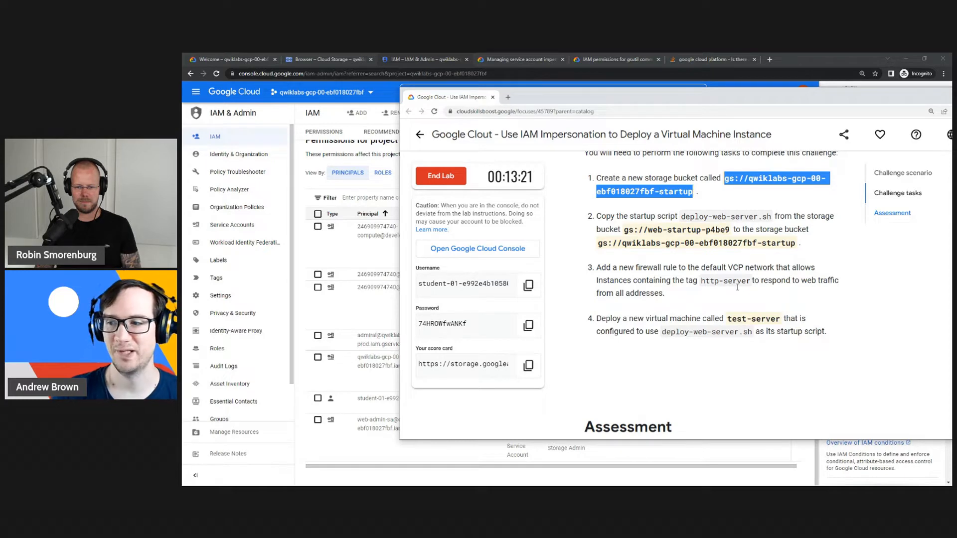
pyautogui.scroll(-2, 737, 263)
pyautogui.scroll(3, 732, 271)
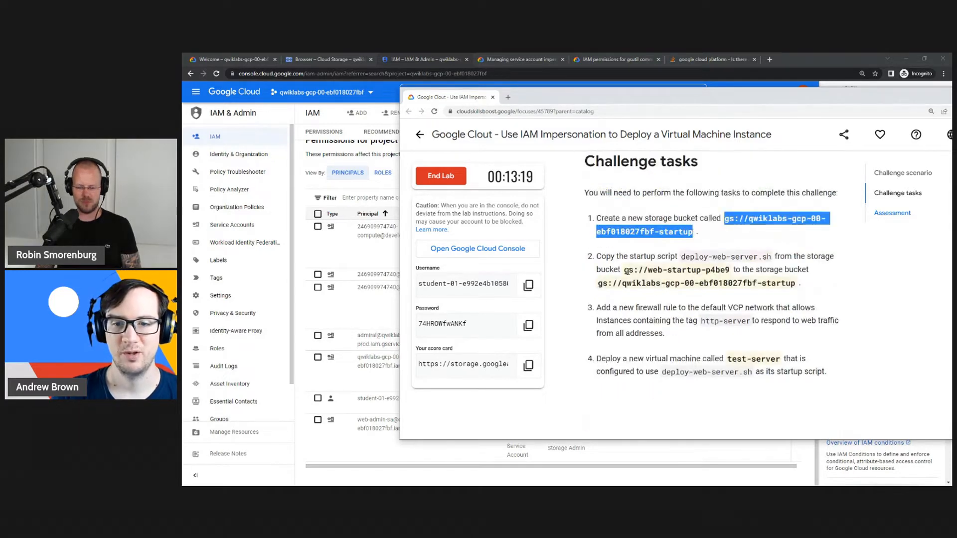
# - Copy the script name deploy-web-server.sh from task 4 of the lab instructions and return to the Cloud Shell editor
pyautogui.scroll(-6, 723, 299)
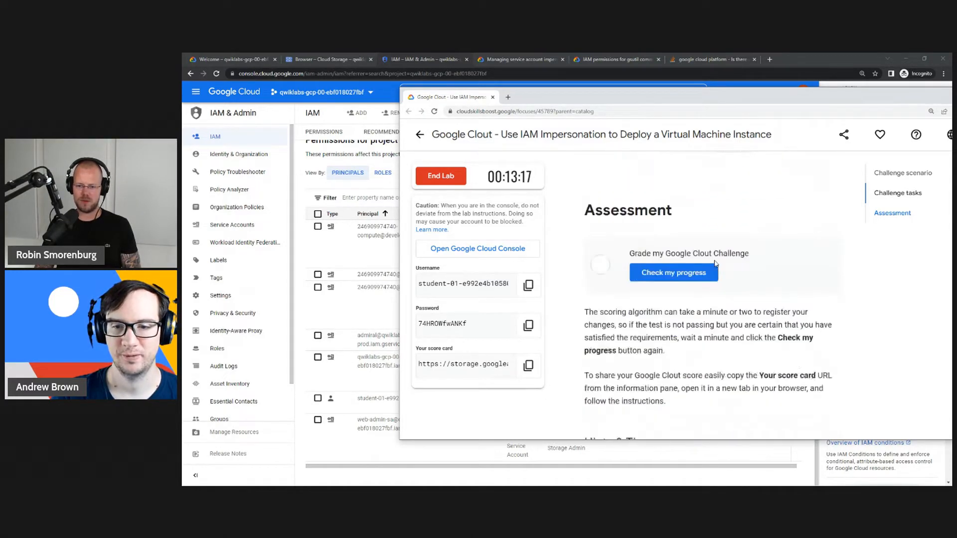
pyautogui.scroll(5, 721, 285)
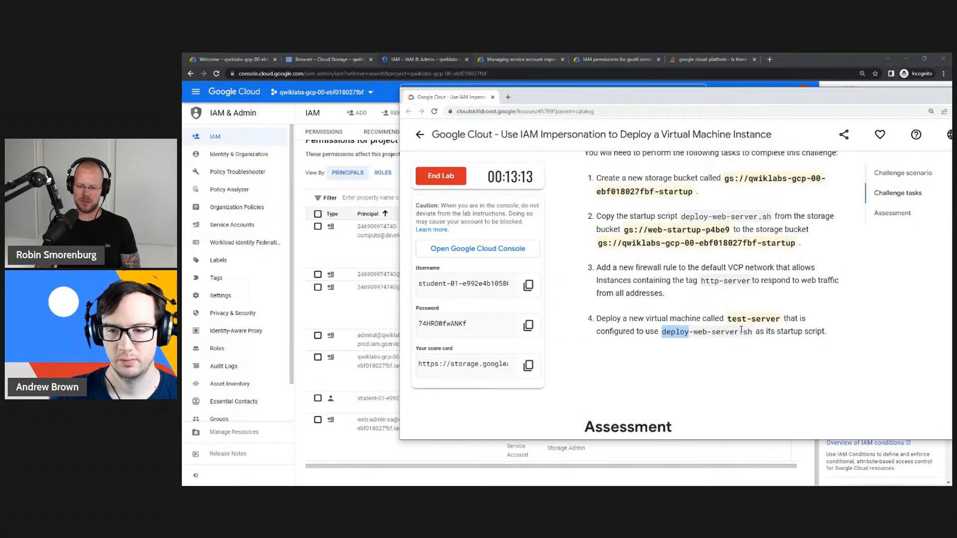
pyautogui.moveTo(741, 329); pyautogui.dragTo(751, 332)
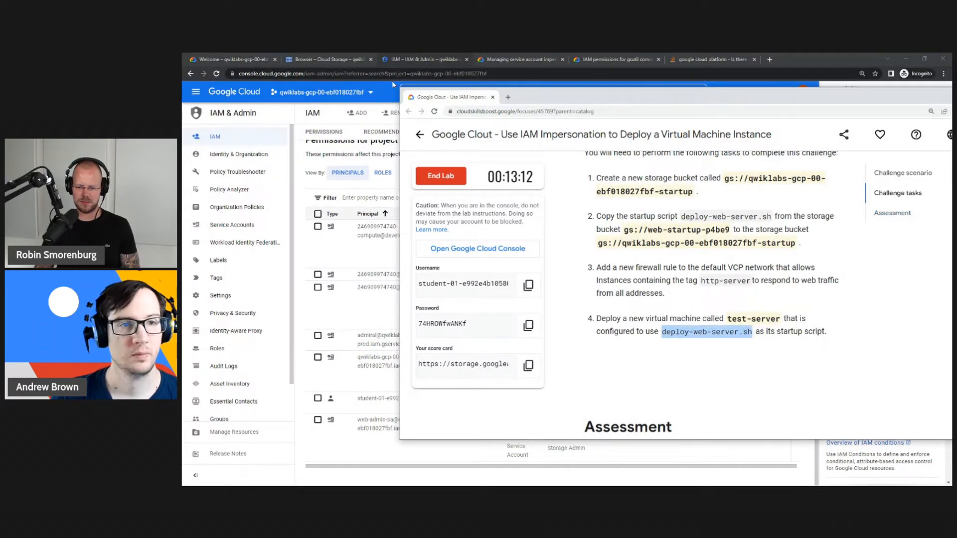
pyautogui.click(345, 60)
pyautogui.click(234, 59)
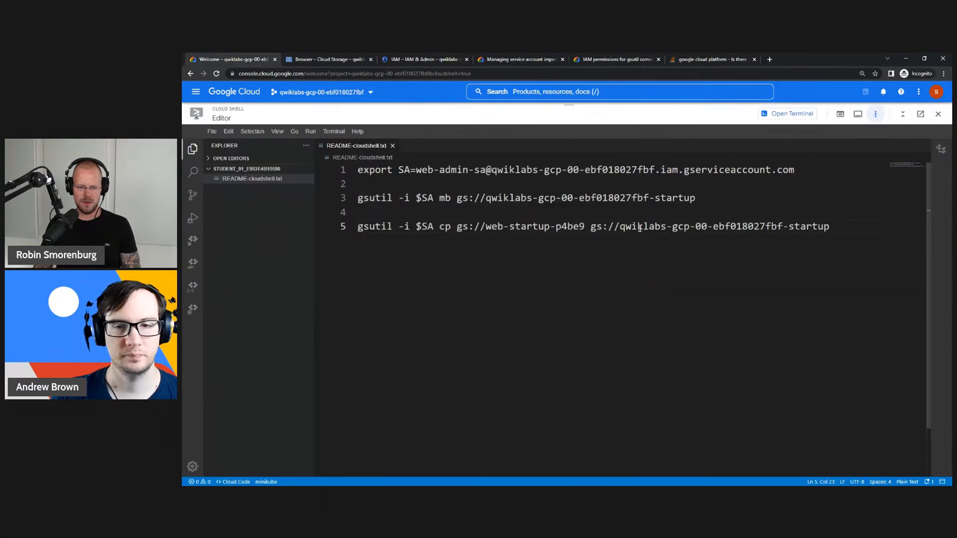
# - Append /deploy-web-server.sh to the source URL gs://web-startup-p4be9 in the cp command
pyautogui.click(840, 230)
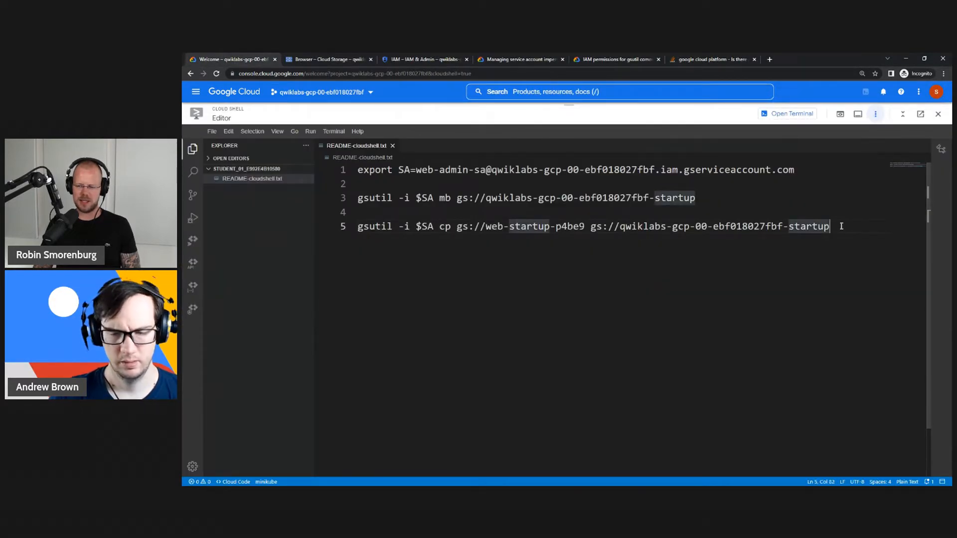
pyautogui.click(584, 227)
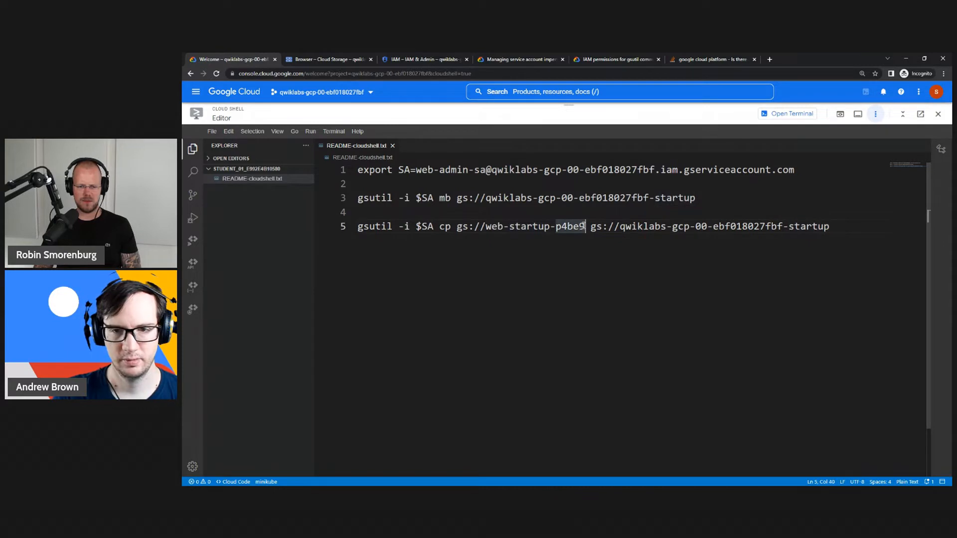
pyautogui.write('/')
pyautogui.hotkey('ctrl', 'v')
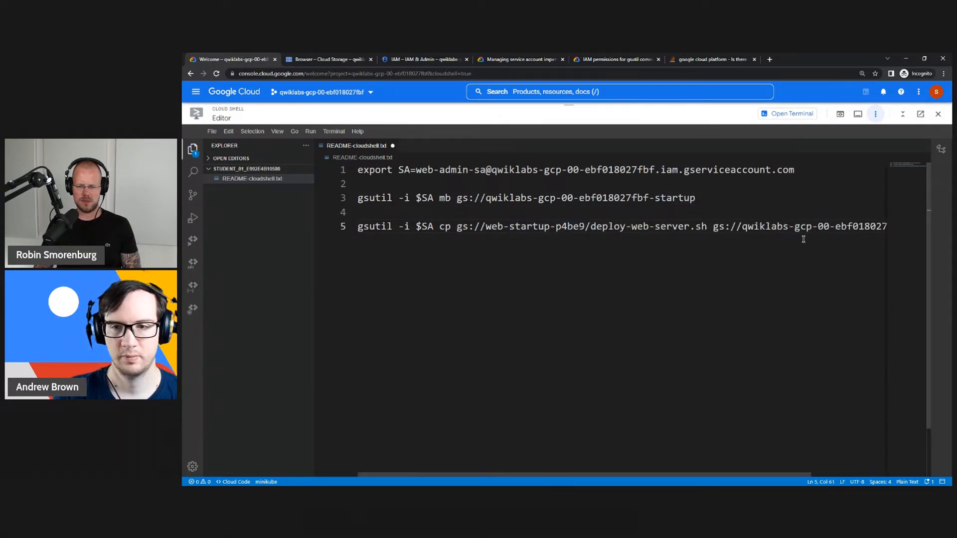
# - Copy the complete gsutil cp command on line 5 of README-cloudshell.txt
pyautogui.moveTo(683, 474); pyautogui.dragTo(818, 475)
pyautogui.moveTo(865, 227); pyautogui.dragTo(302, 238)
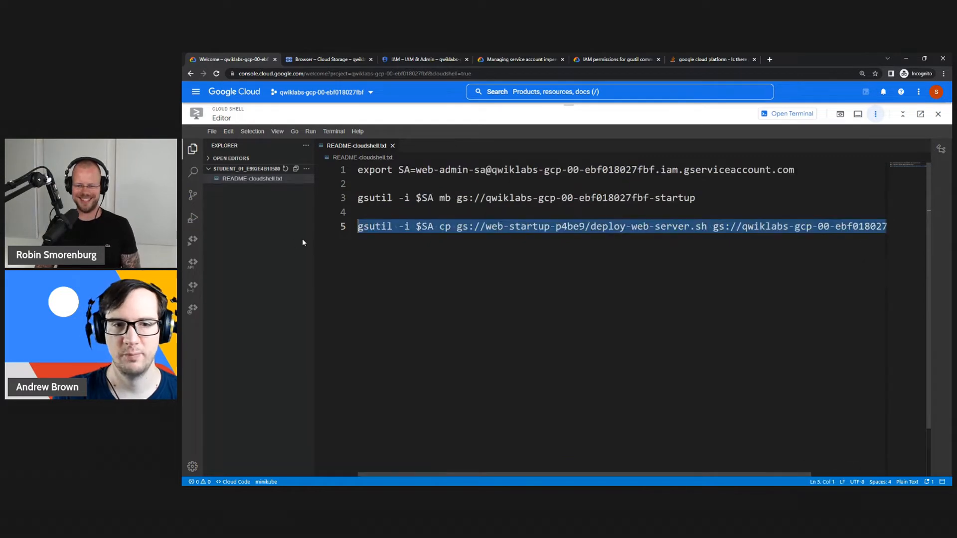
pyautogui.rightClick(376, 227)
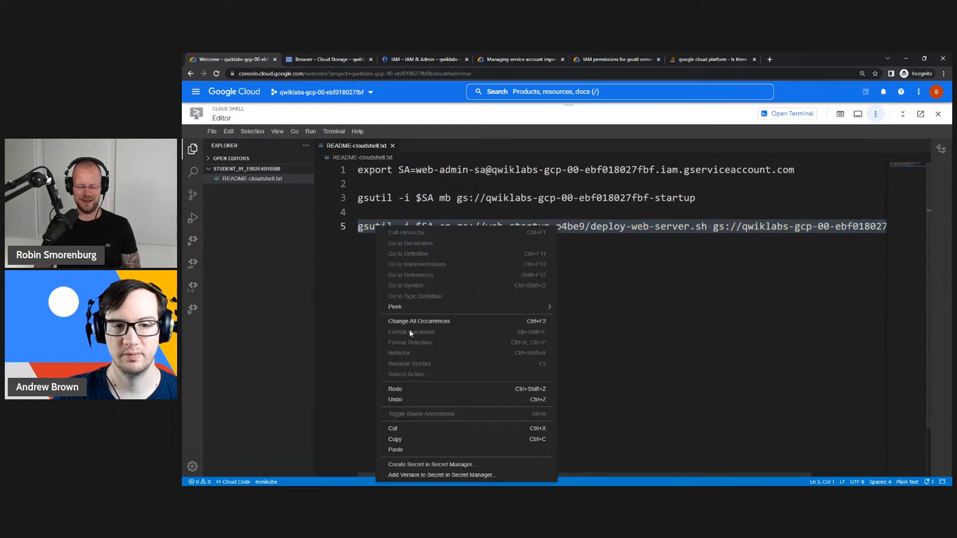
pyautogui.click(413, 439)
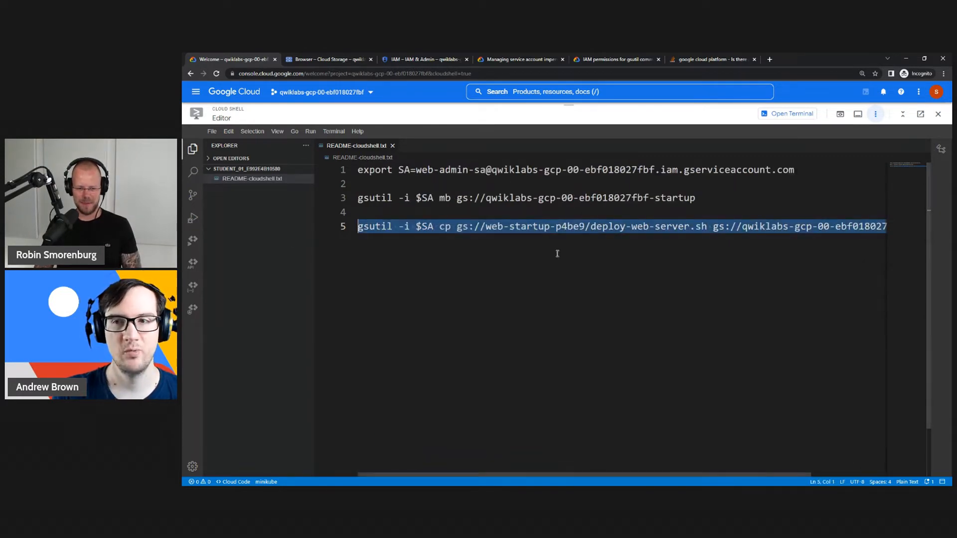
pyautogui.click(812, 198)
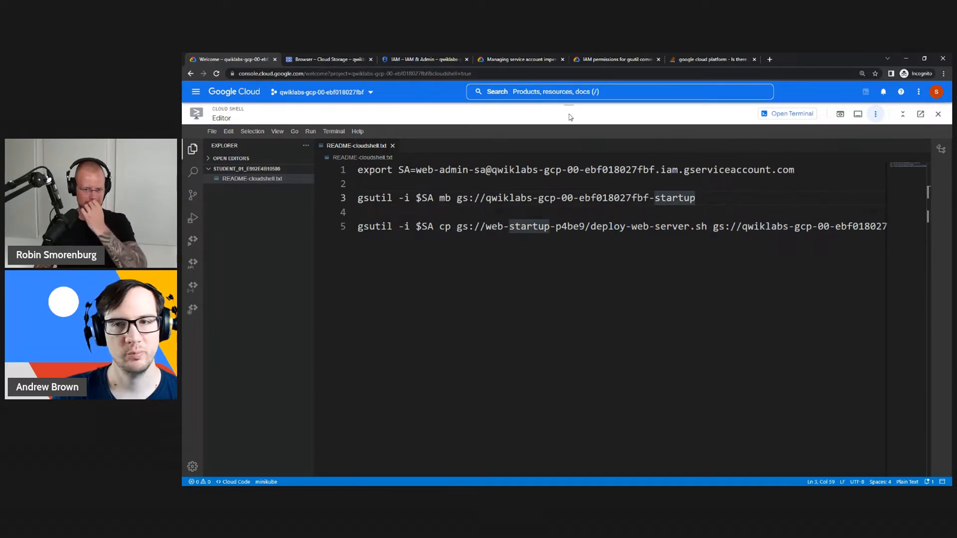
# - Run the copied gsutil cp command in the Cloud Shell terminal to copy deploy-web-server.sh into the qwiklabs-gcp-00-ebf018027fbf-startup bucket
pyautogui.click(799, 114)
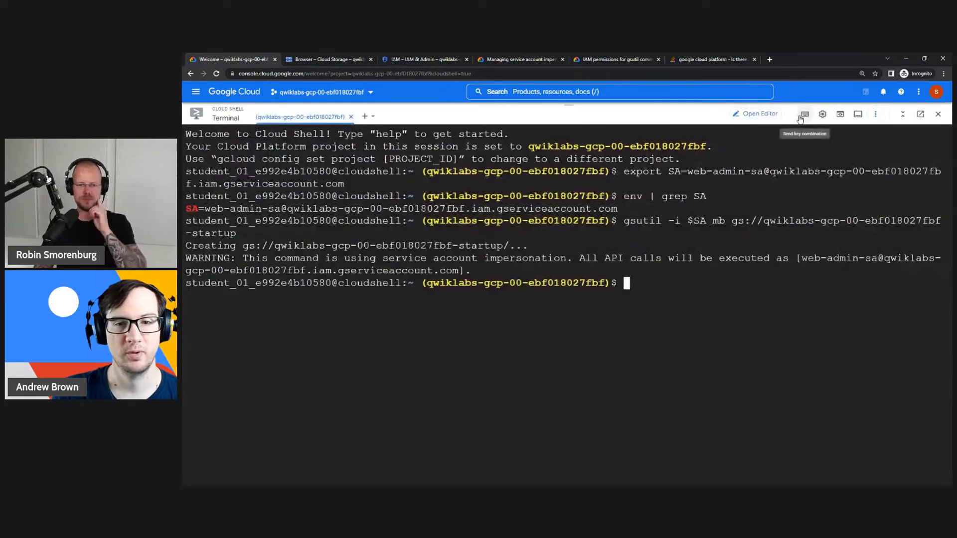
pyautogui.rightClick(656, 299)
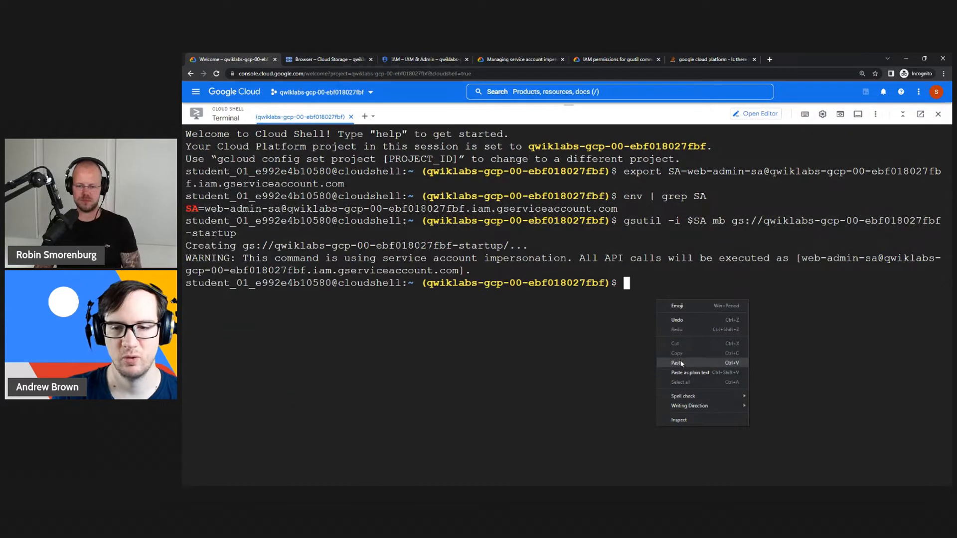
pyautogui.click(681, 363)
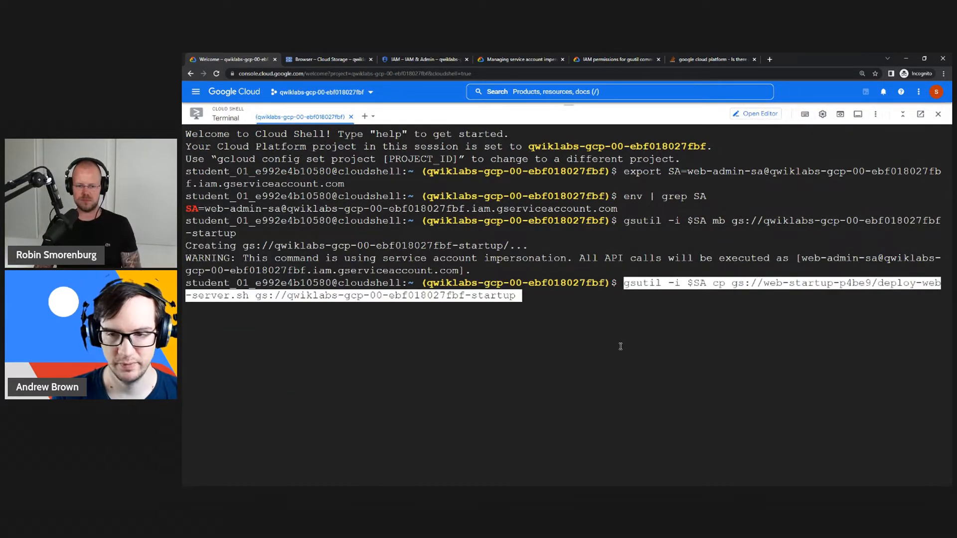
pyautogui.press('Return')
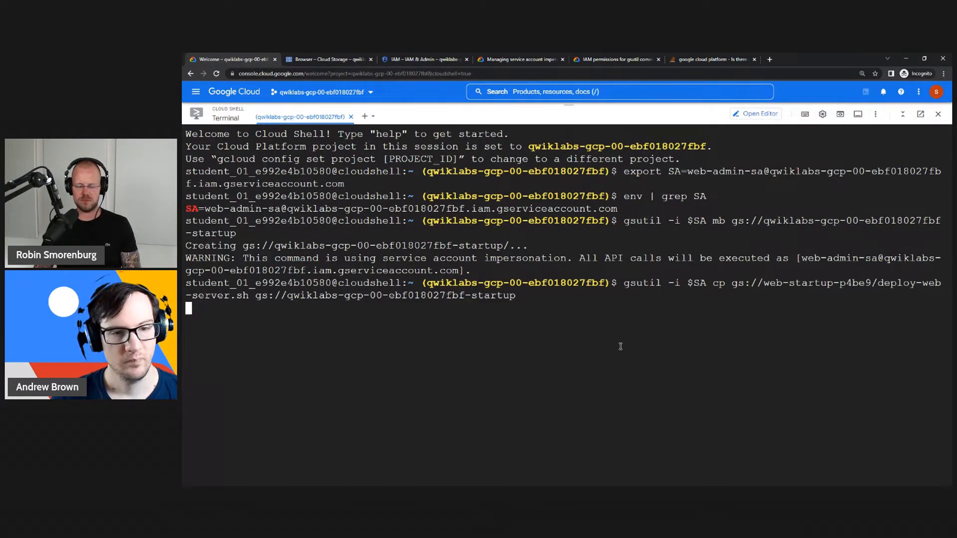
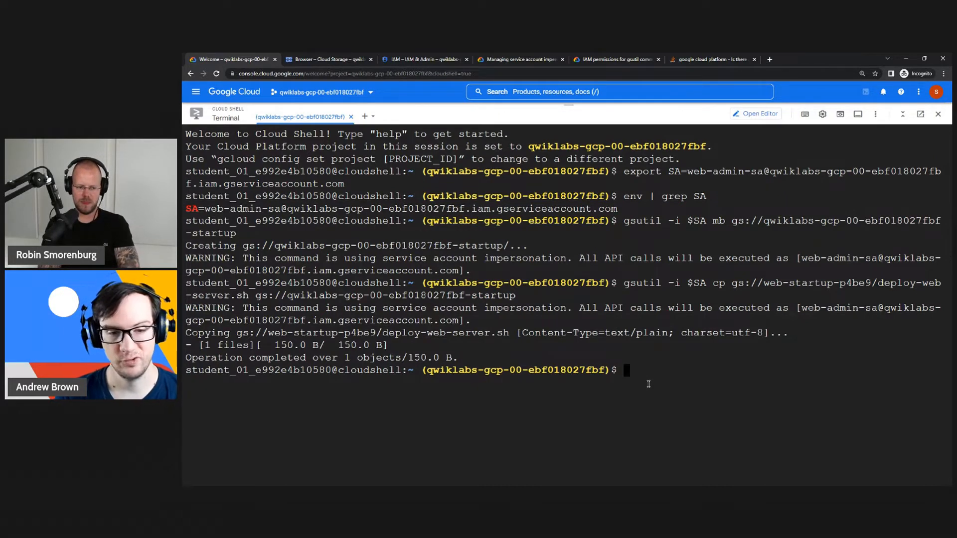
pyautogui.press('Up')
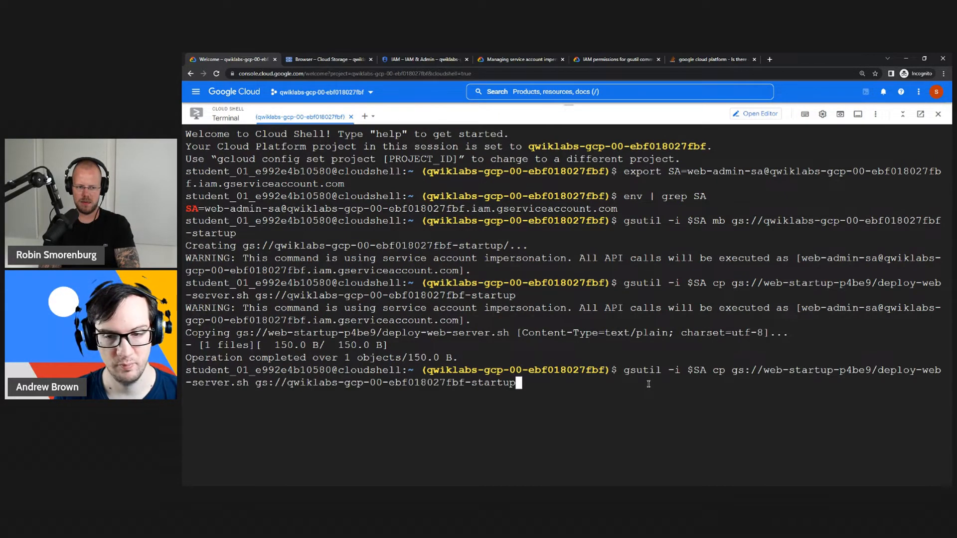
pyautogui.press('Down')
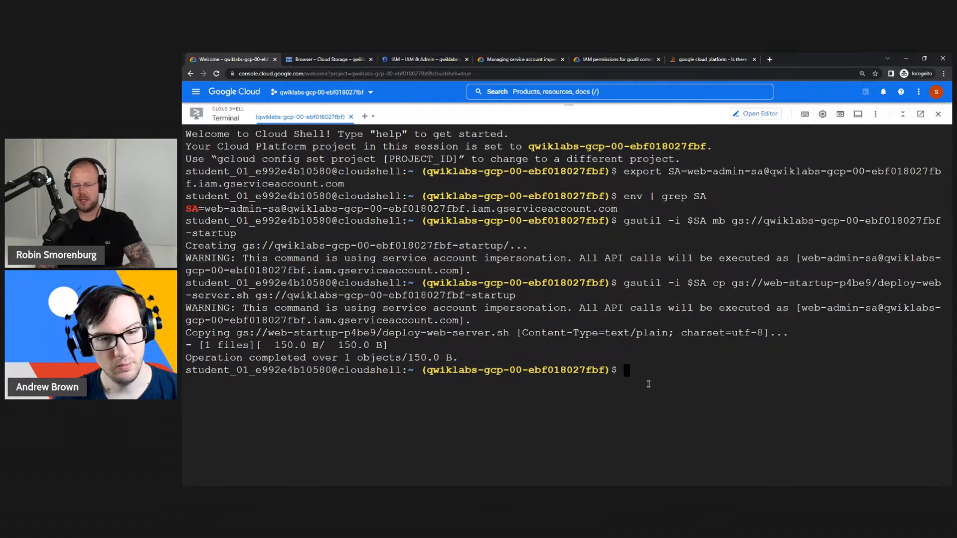
# - Check the qwiklabs-gcp-00-ebf018027fbf-startup bucket's objects in Cloud Storage for the startup script and return to Cloud Shell
pyautogui.click(359, 61)
pyautogui.moveTo(322, 190); pyautogui.dragTo(389, 199)
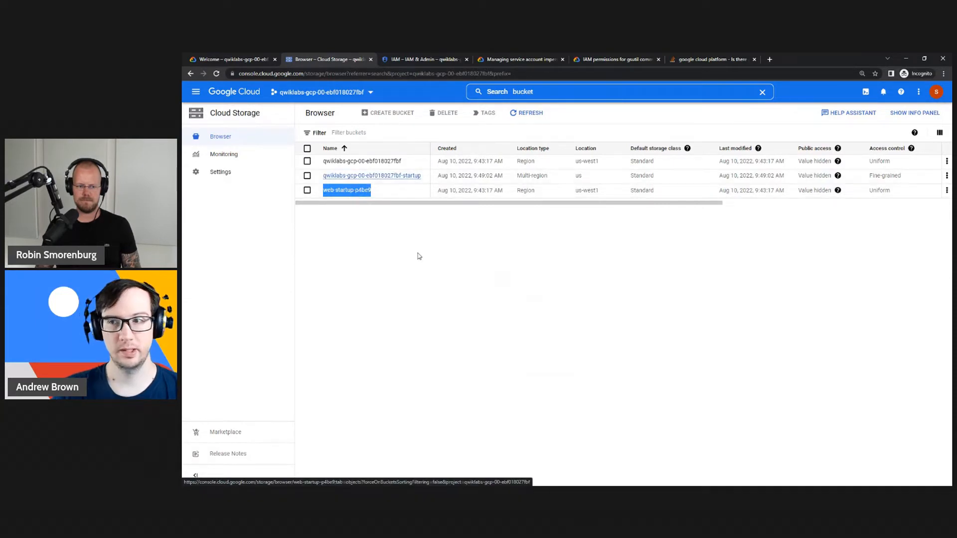
pyautogui.hotkey('alt', 'Tab')
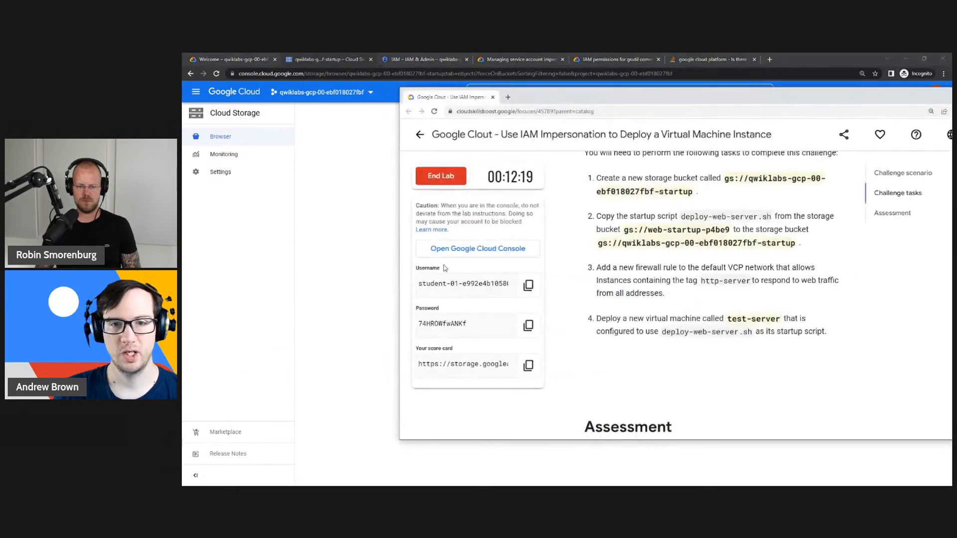
pyautogui.click(353, 272)
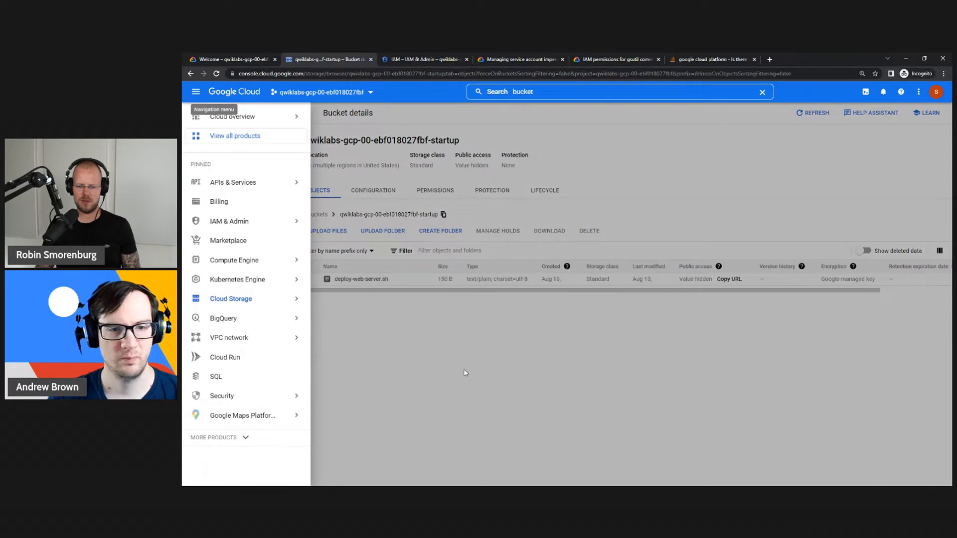
pyautogui.click(234, 60)
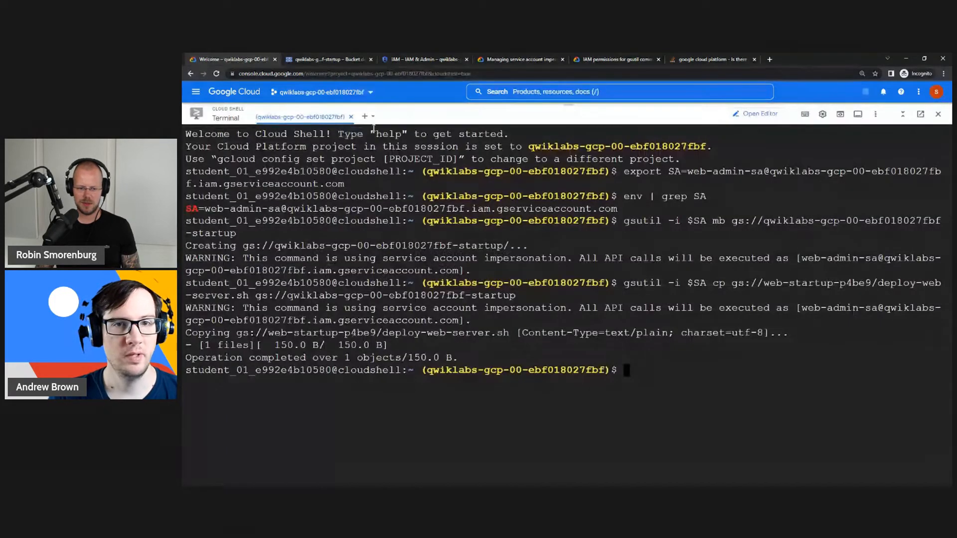
# - Review the firewall rule requirement in task 3 of the lab instructions and return to Cloud Shell
pyautogui.hotkey('alt', 'Tab')
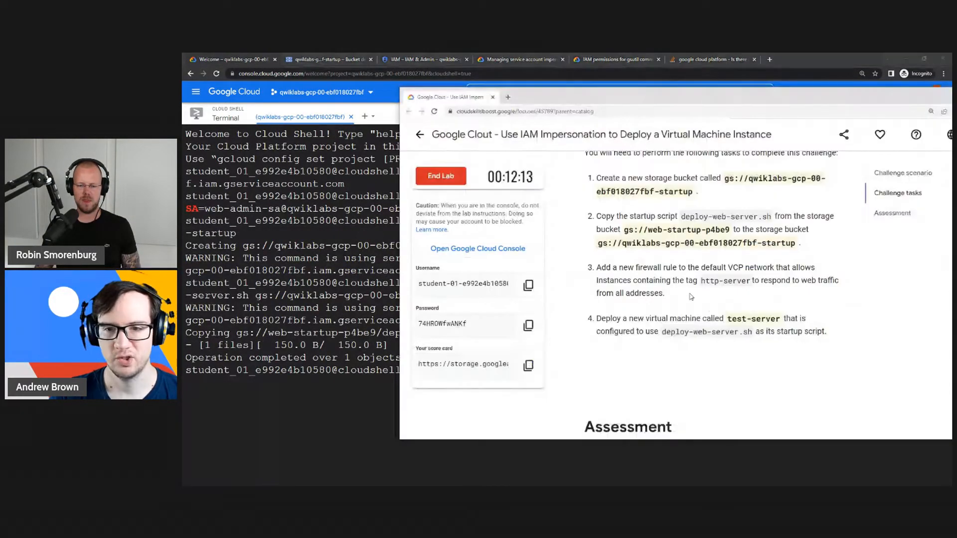
pyautogui.moveTo(624, 229); pyautogui.dragTo(795, 243)
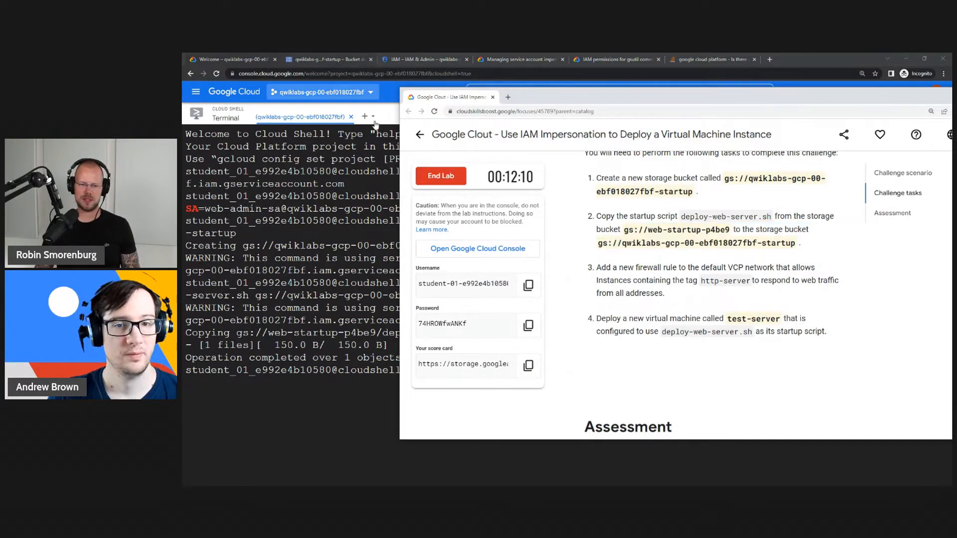
pyautogui.moveTo(627, 271); pyautogui.dragTo(665, 295)
pyautogui.hotkey('alt', 'Tab')
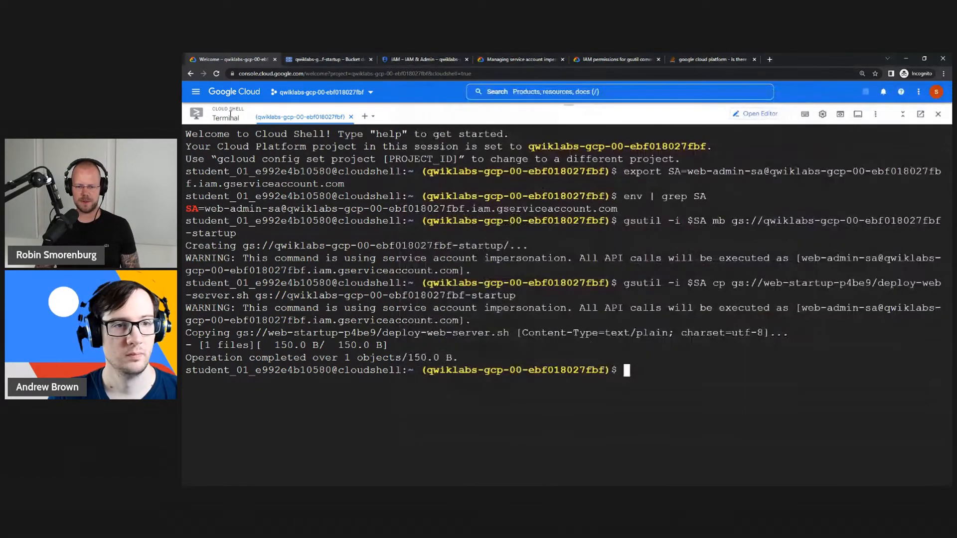
# - Add three new lines below the cp command in README-cloudshell.txt in the Cloud Shell editor
pyautogui.click(756, 113)
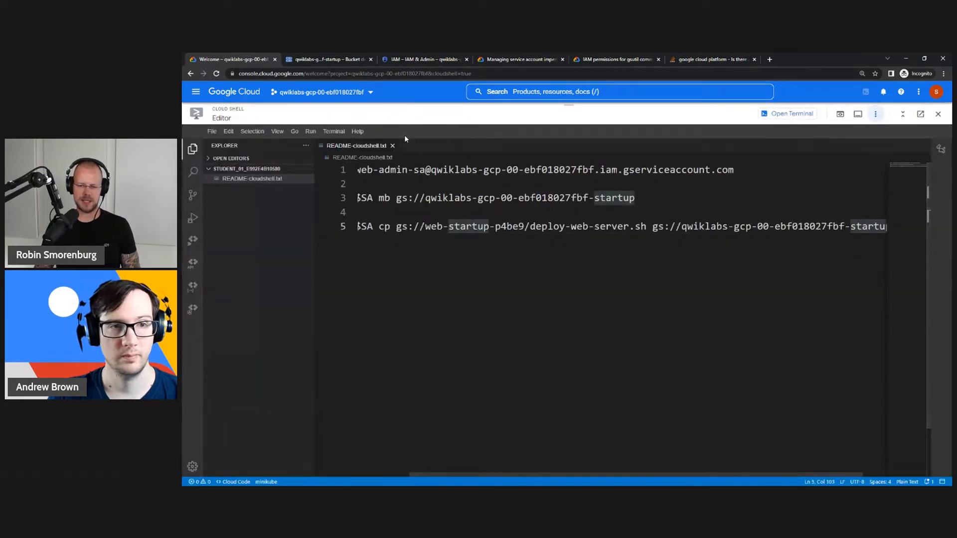
pyautogui.moveTo(840, 226); pyautogui.dragTo(924, 227)
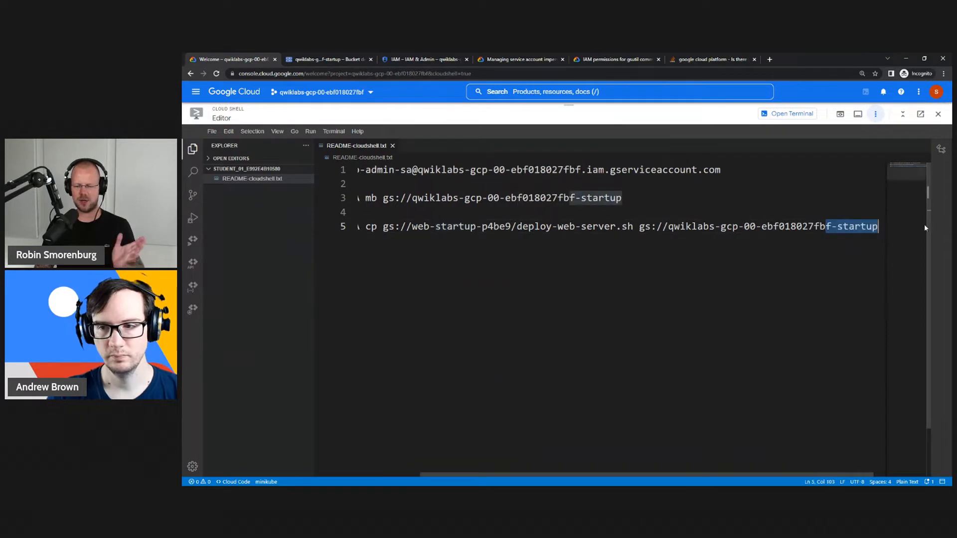
pyautogui.click(884, 228)
pyautogui.press('Return')
pyautogui.press('Return')
pyautogui.press('Return')
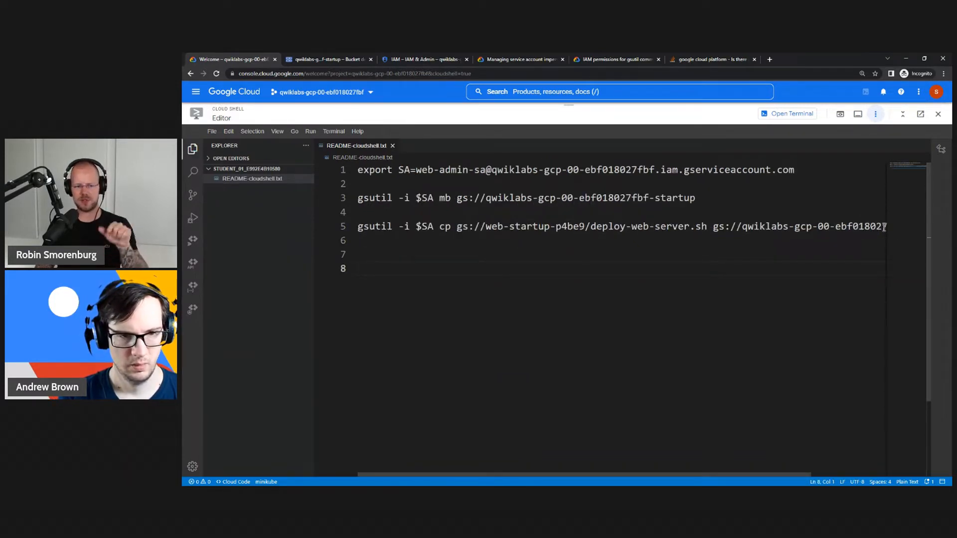
pyautogui.click(787, 114)
pyautogui.press('Up')
pyautogui.press('Up')
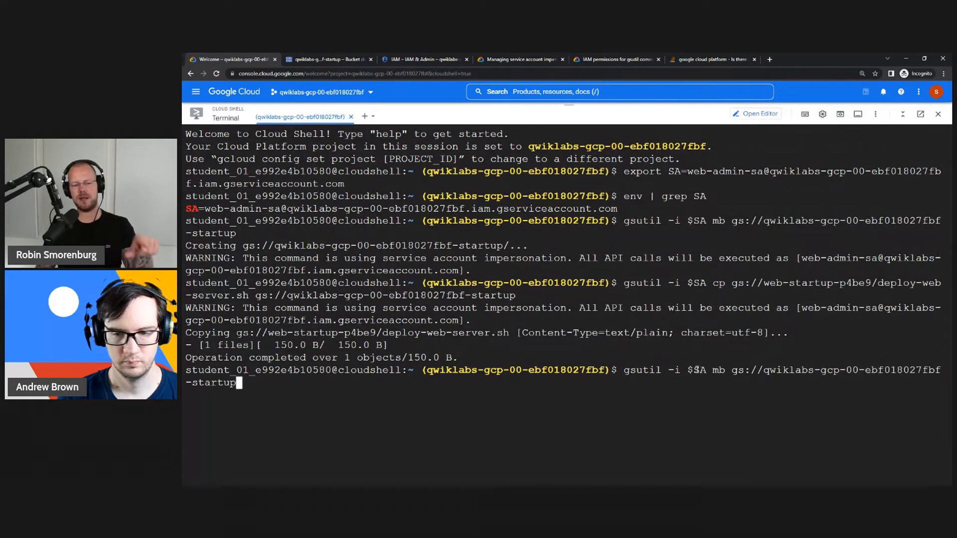
pyautogui.press('Down')
pyautogui.press('Down')
pyautogui.write('gcloud')
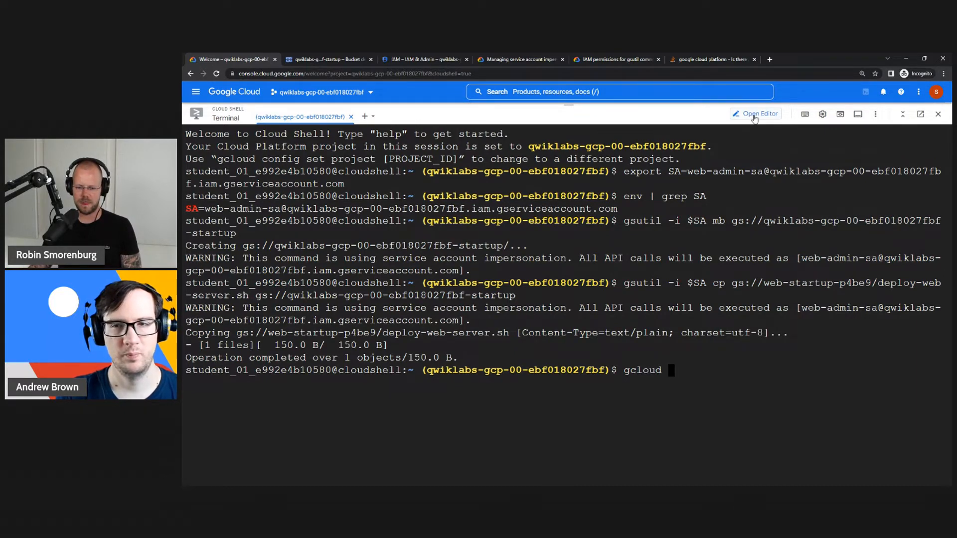
# - Return to the Cloud Shell editor and start a gcloud command on line 8 of README-cloudshell.txt
pyautogui.click(755, 118)
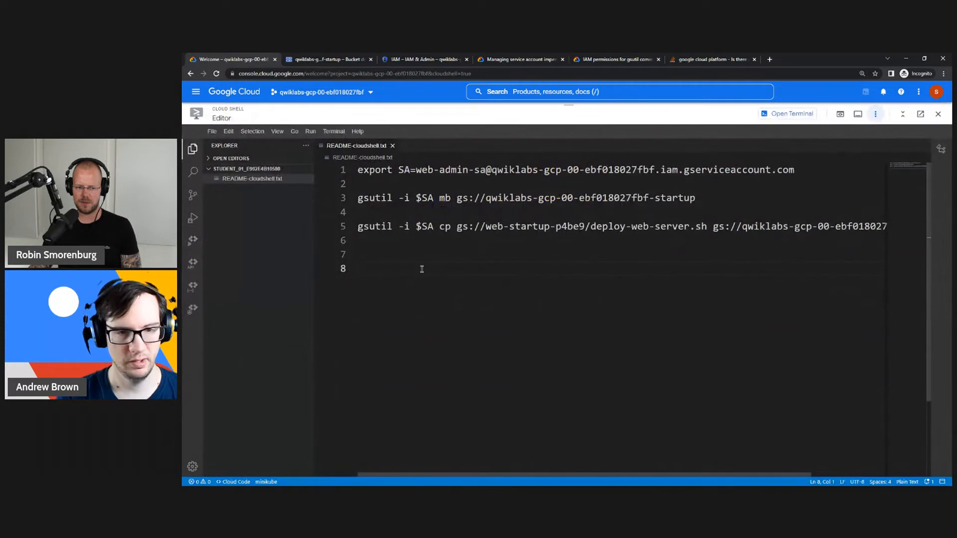
pyautogui.write('gcloud ')
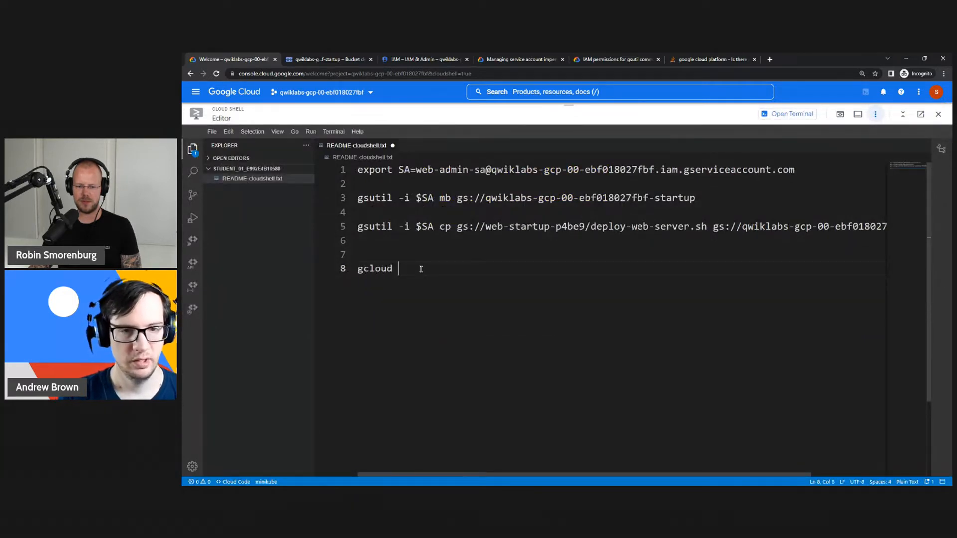
pyautogui.write('-i $')
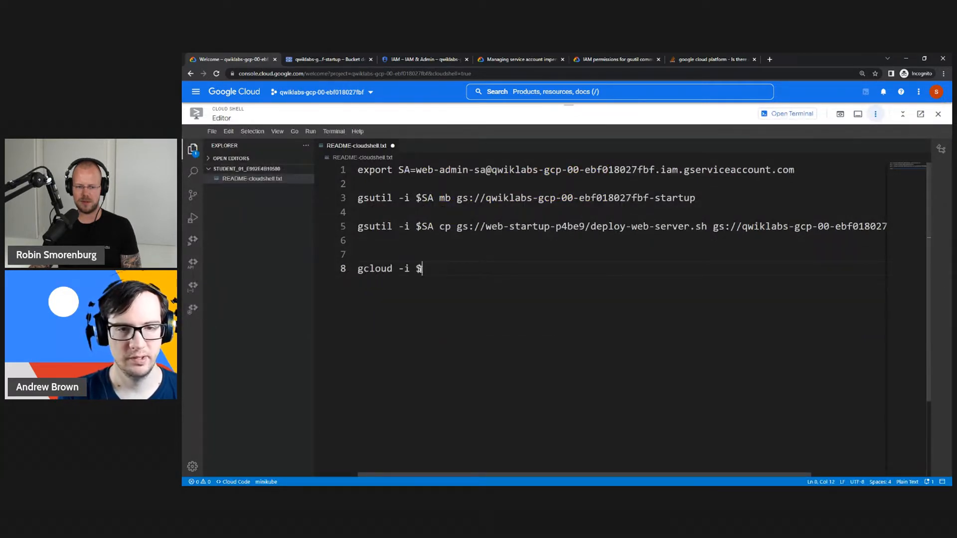
pyautogui.write('SA')
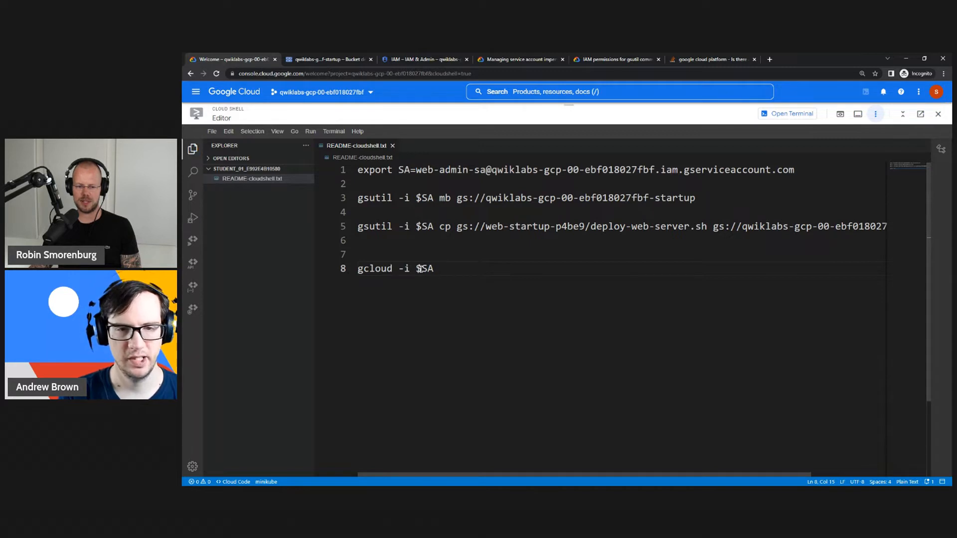
pyautogui.press('BackSpace')
pyautogui.press('BackSpace')
pyautogui.press('BackSpace')
pyautogui.press('BackSpace')
pyautogui.press('BackSpace')
pyautogui.press('BackSpace')
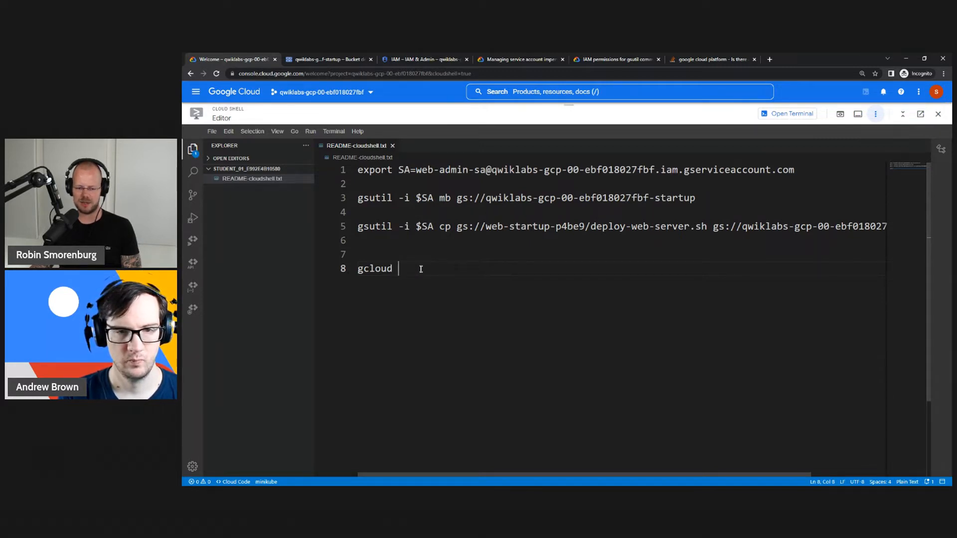
# - Add the --impersonate-service-account flag with $SA to the gcloud command on line 8 of README-cloudshell.txt
pyautogui.write('-')
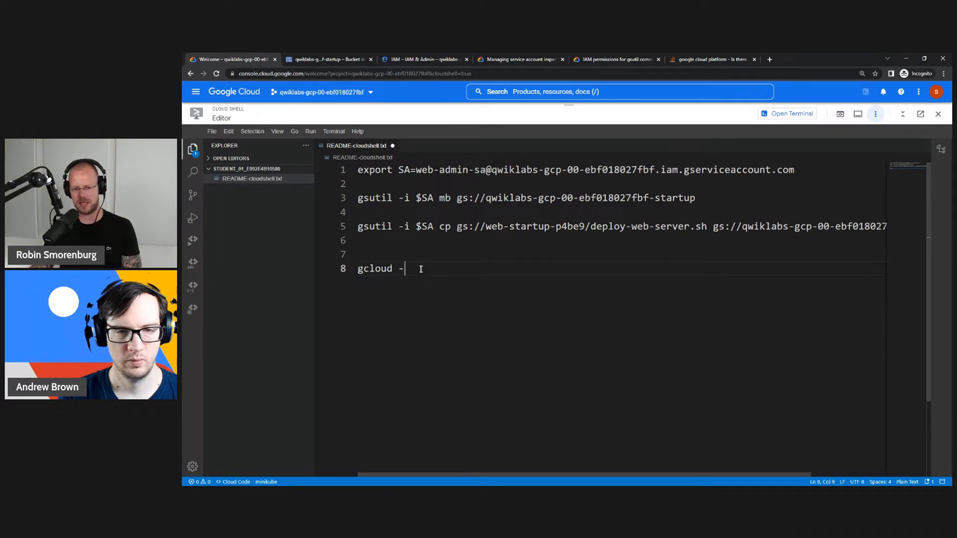
pyautogui.write('impersonate-serv')
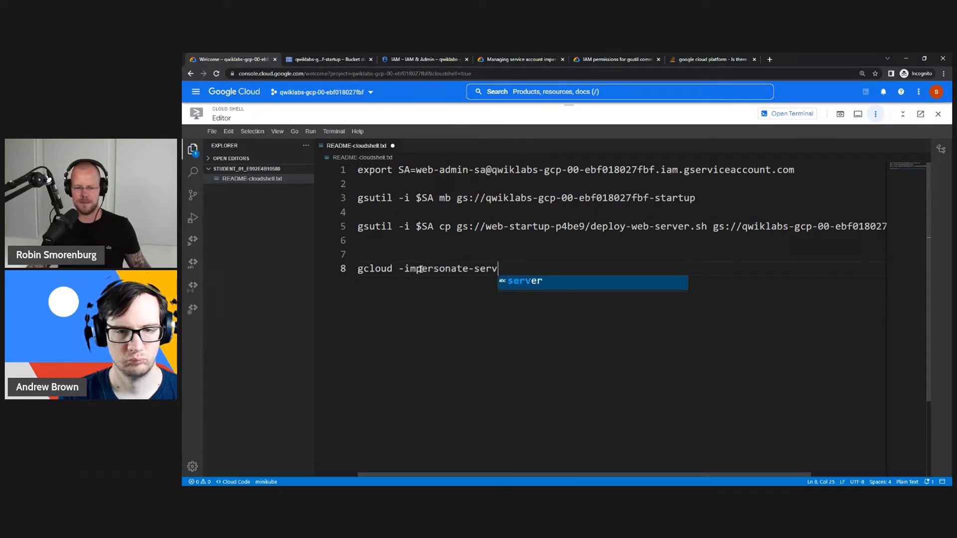
pyautogui.write('ice-account')
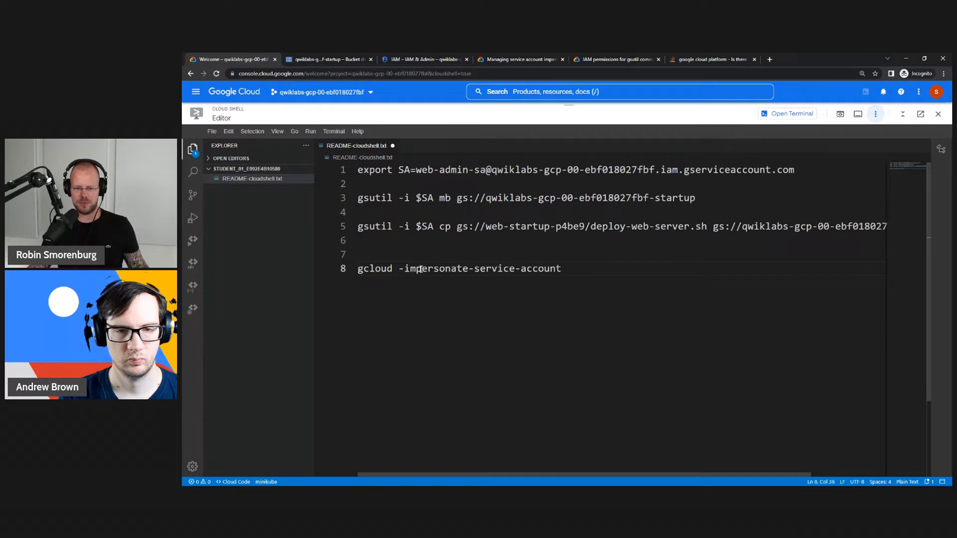
pyautogui.click(403, 267)
pyautogui.write('-')
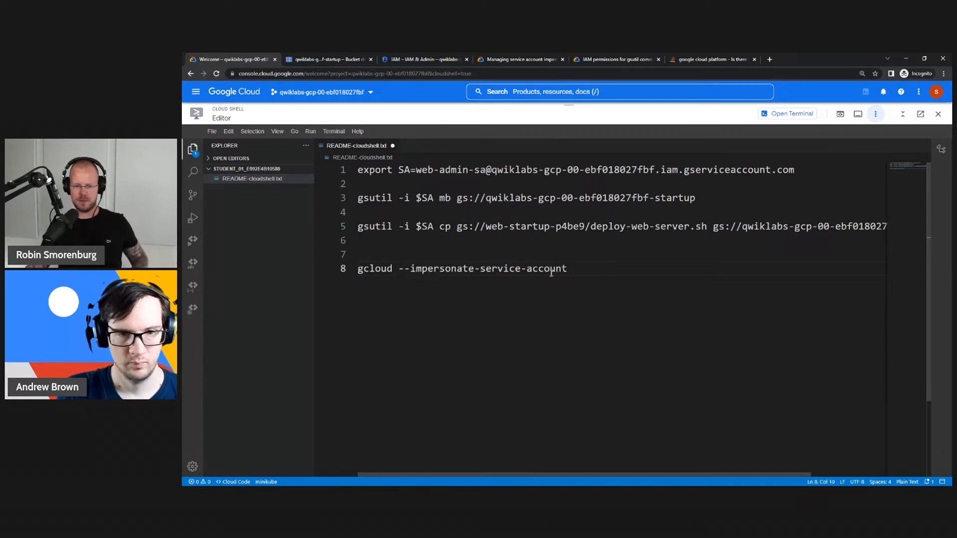
pyautogui.write(' $SA ')
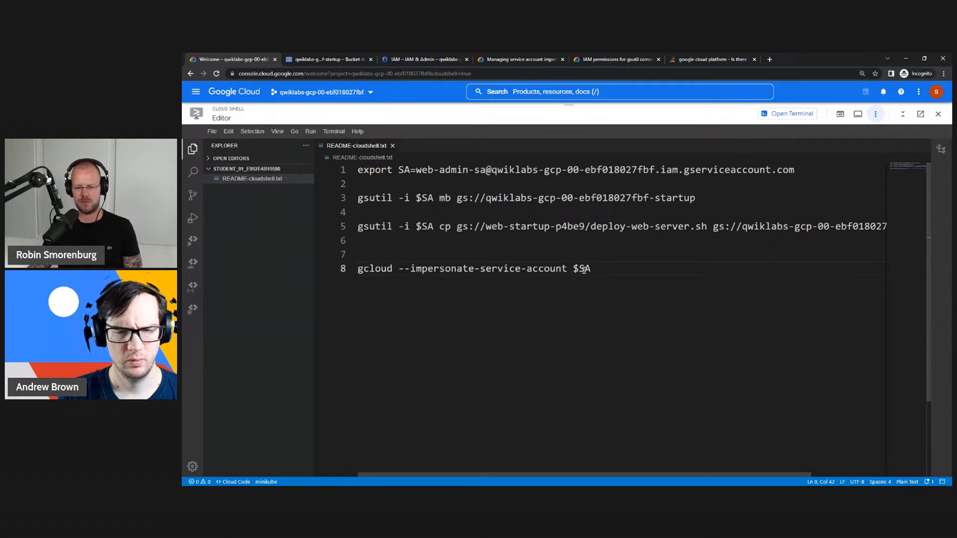
# - Extend the impersonated gcloud command on line 8 with compute firewall-rules
pyautogui.write('-compue')
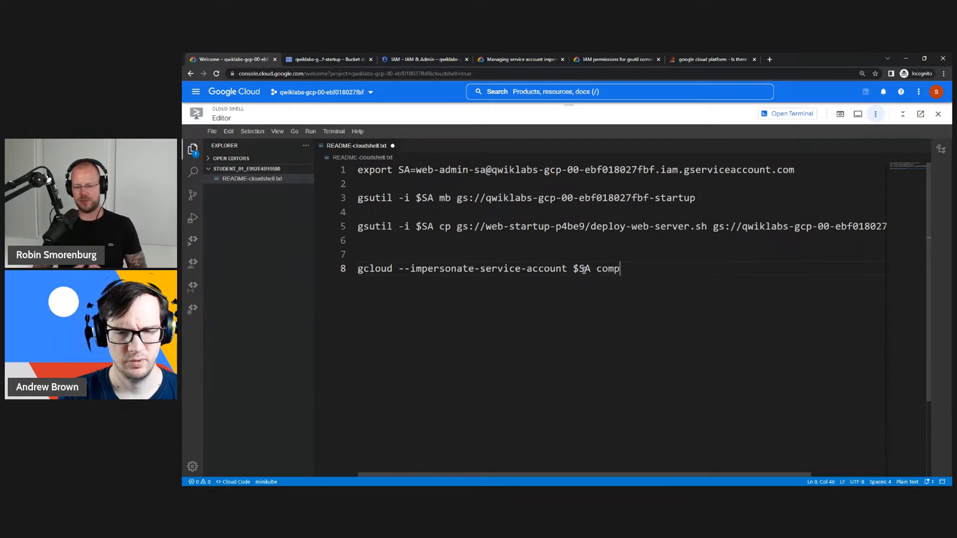
pyautogui.press('BackSpace')
pyautogui.write('te fire')
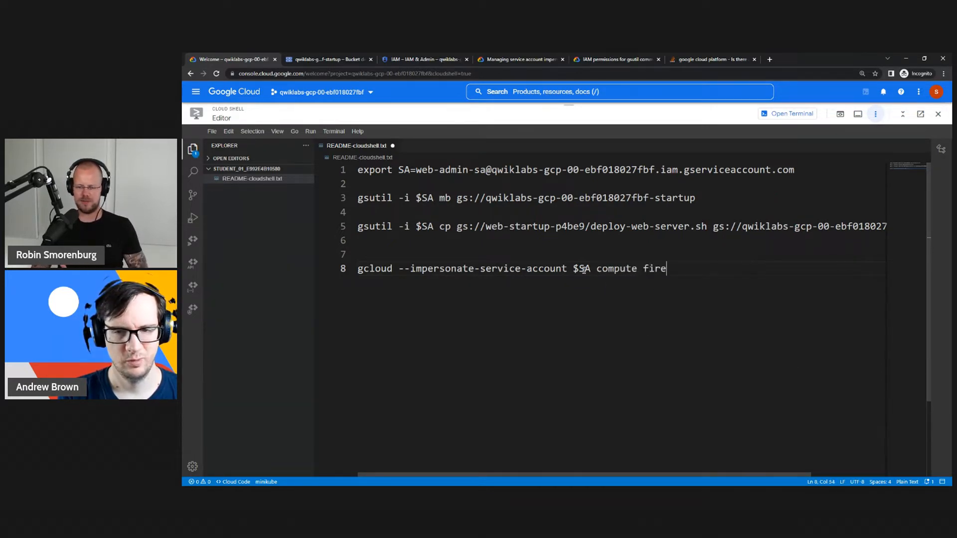
pyautogui.write('w-')
pyautogui.press('BackSpace')
pyautogui.press('BackSpace')
pyautogui.press('BackSpace')
pyautogui.press('BackSpace')
pyautogui.press('BackSpace')
pyautogui.press('BackSpace')
pyautogui.write('network')
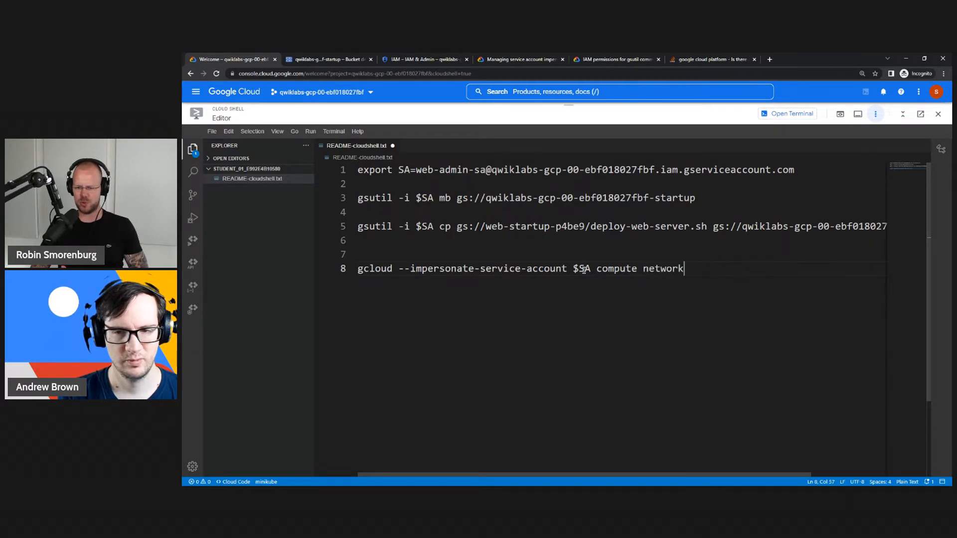
pyautogui.press('BackSpace')
pyautogui.press('BackSpace')
pyautogui.press('BackSpace')
pyautogui.press('BackSpace')
pyautogui.press('BackSpace')
pyautogui.press('BackSpace')
pyautogui.press('BackSpace')
pyautogui.write('f')
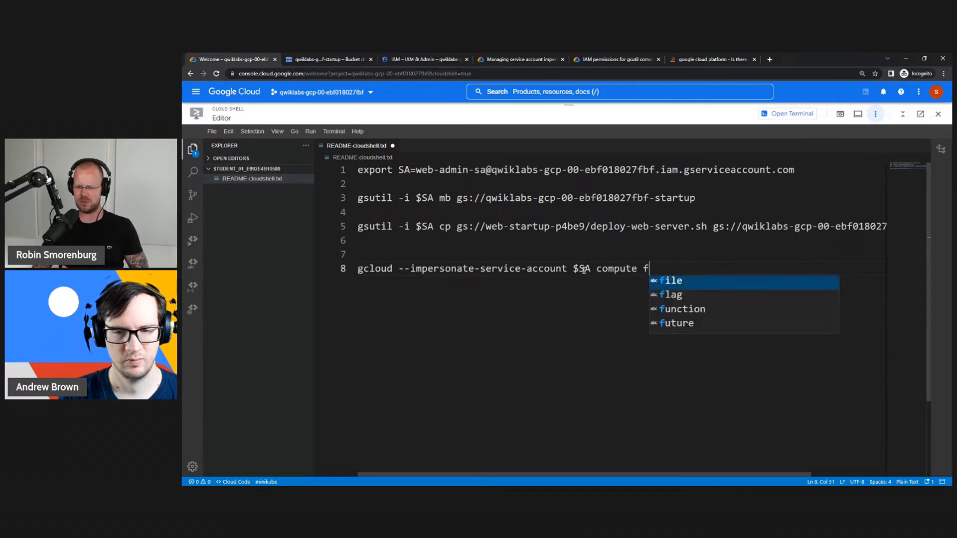
pyautogui.write('irewall-rules')
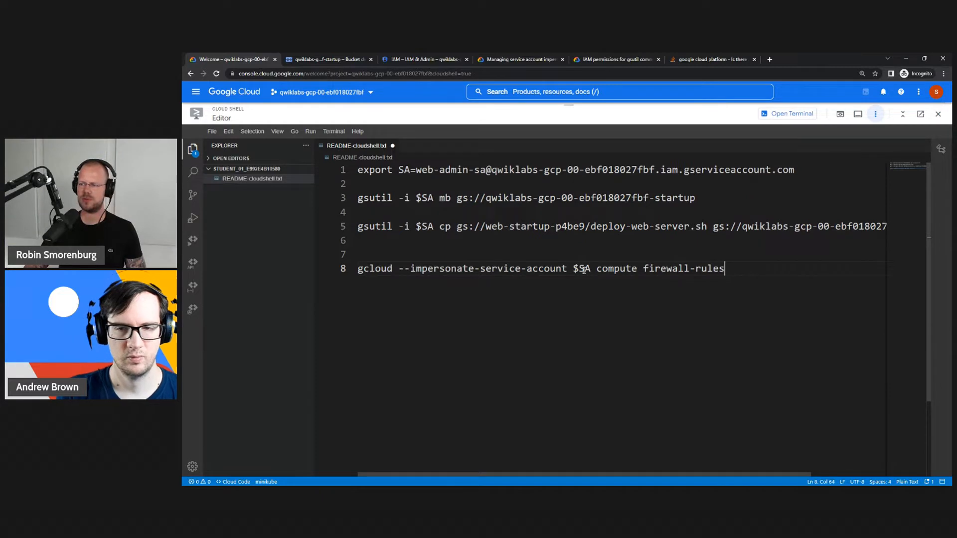
pyautogui.doubleClick(608, 273)
pyautogui.press('BackSpace')
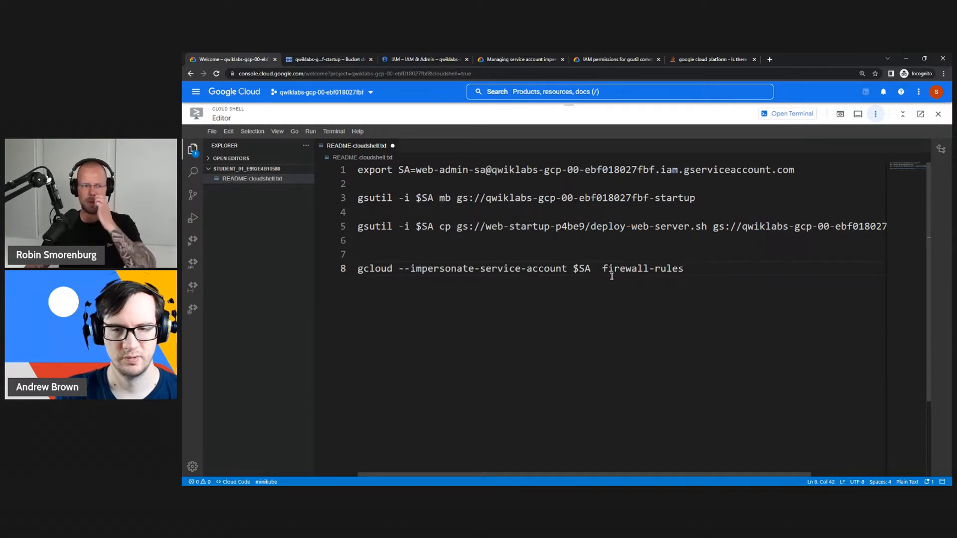
pyautogui.hotkey('ctrl', 'z')
pyautogui.press('BackSpace')
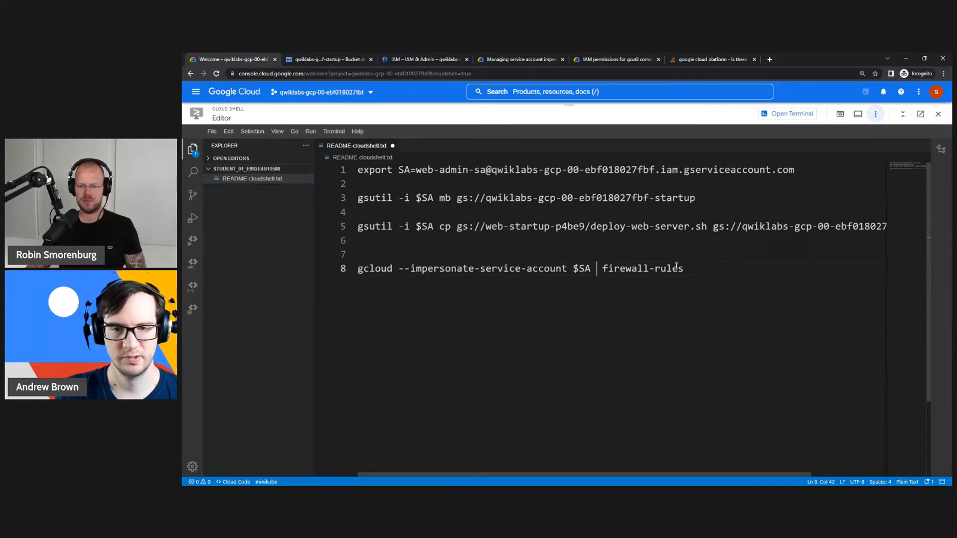
pyautogui.press('BackSpace')
pyautogui.hotkey('ctrl', 'z')
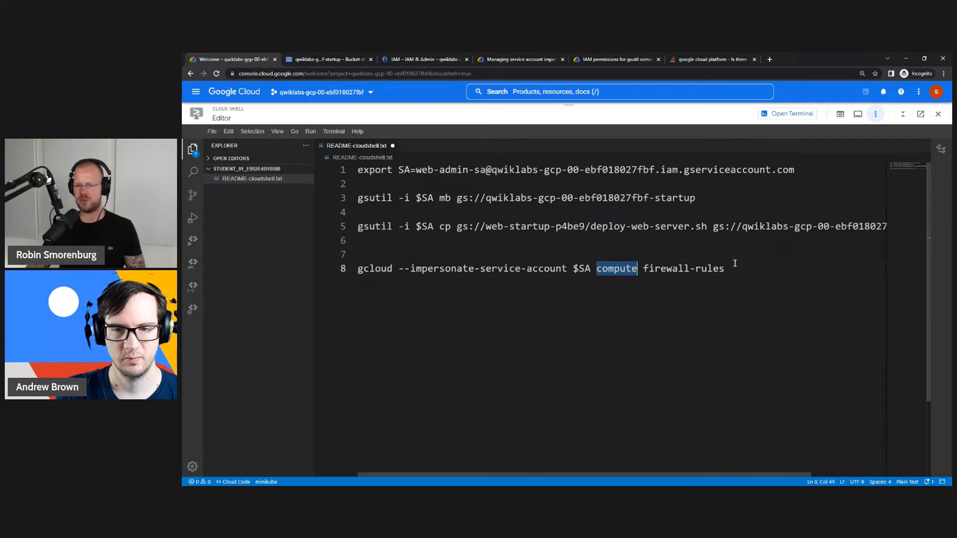
# - Append --help to the gcloud command, save README-cloudshell.txt and copy the full command line
pyautogui.click(732, 266)
pyautogui.write('--help')
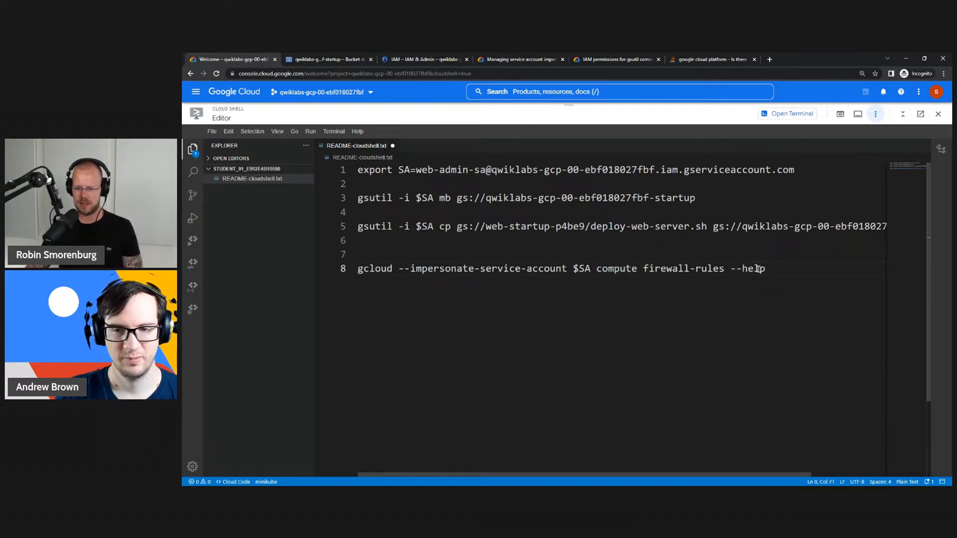
pyautogui.moveTo(766, 269); pyautogui.dragTo(355, 269)
pyautogui.press('super+c')
pyautogui.hotkey('ctrl', 's')
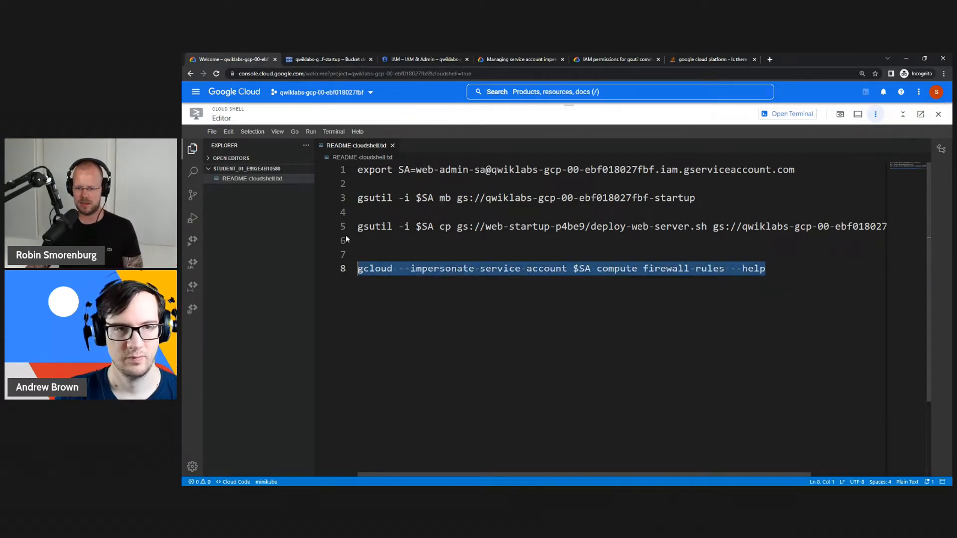
# - Replace the leftover gcloud text at the Cloud Shell terminal prompt with the copied firewall-rules --help command and run it
pyautogui.click(787, 113)
pyautogui.rightClick(704, 364)
pyautogui.click(691, 363)
pyautogui.press('BackSpace')
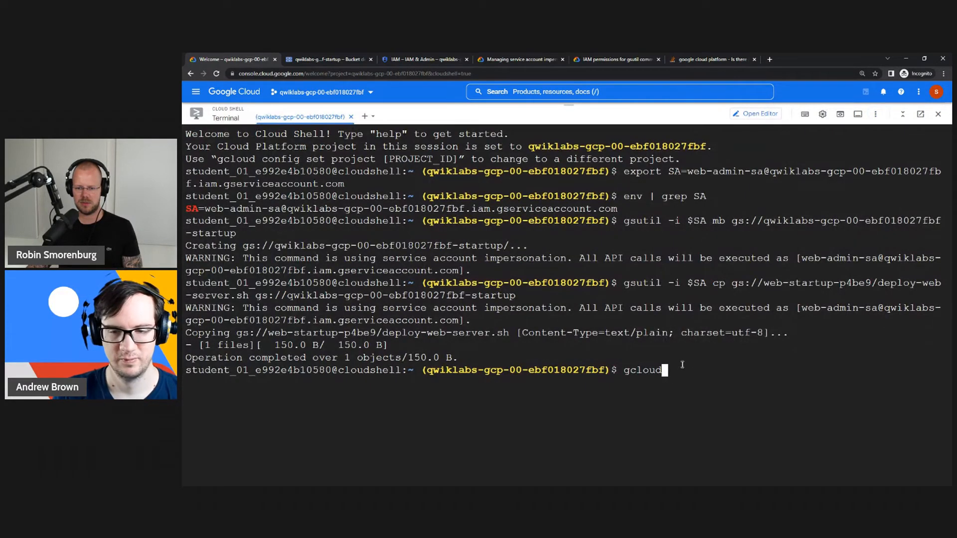
pyautogui.press('BackSpace')
pyautogui.press('BackSpace')
pyautogui.press('BackSpace')
pyautogui.press('BackSpace')
pyautogui.press('BackSpace')
pyautogui.press('BackSpace')
pyautogui.rightClick(648, 370)
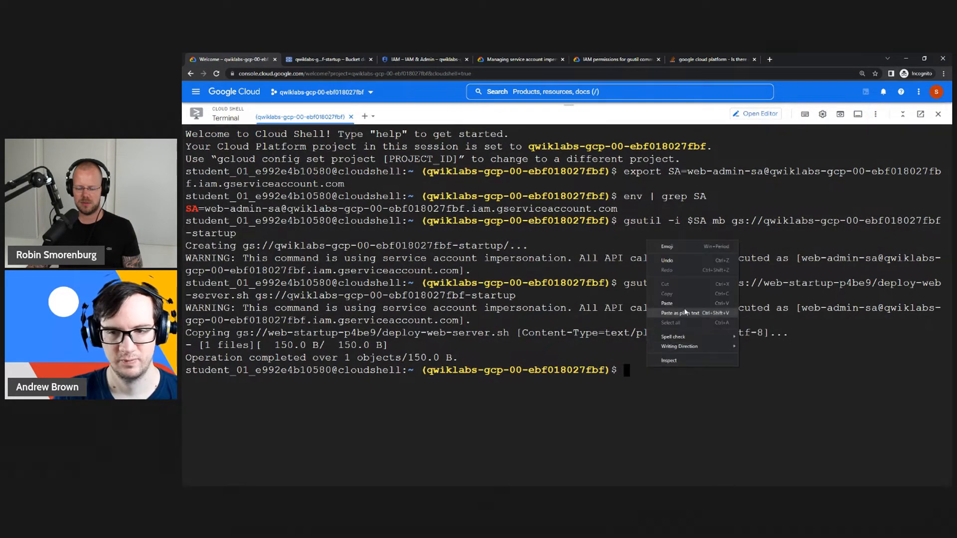
pyautogui.click(686, 304)
pyautogui.press('Return')
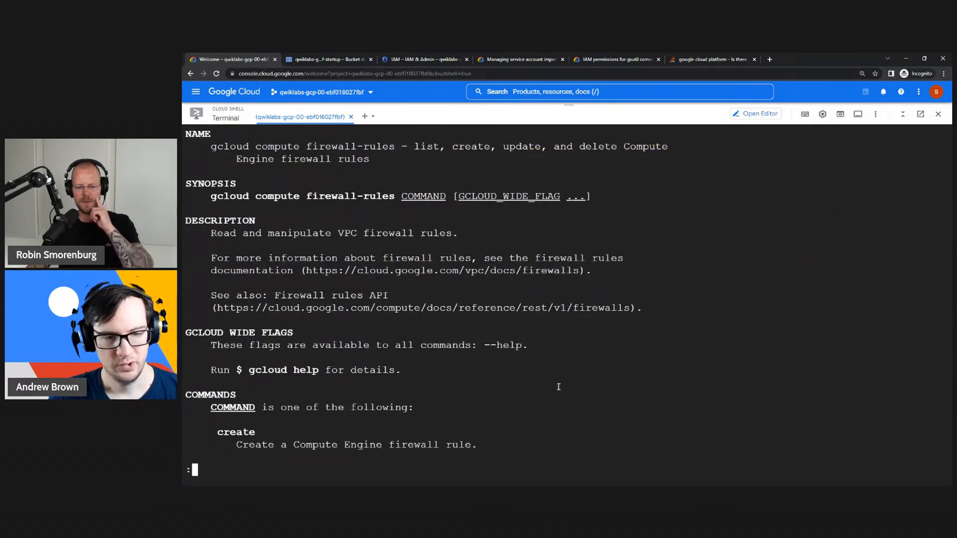
# - Review the available firewall-rules subcommands, leave the help page and run the same help command for firewall-rules create
pyautogui.scroll(-3, 553, 381)
pyautogui.scroll(-6, 547, 381)
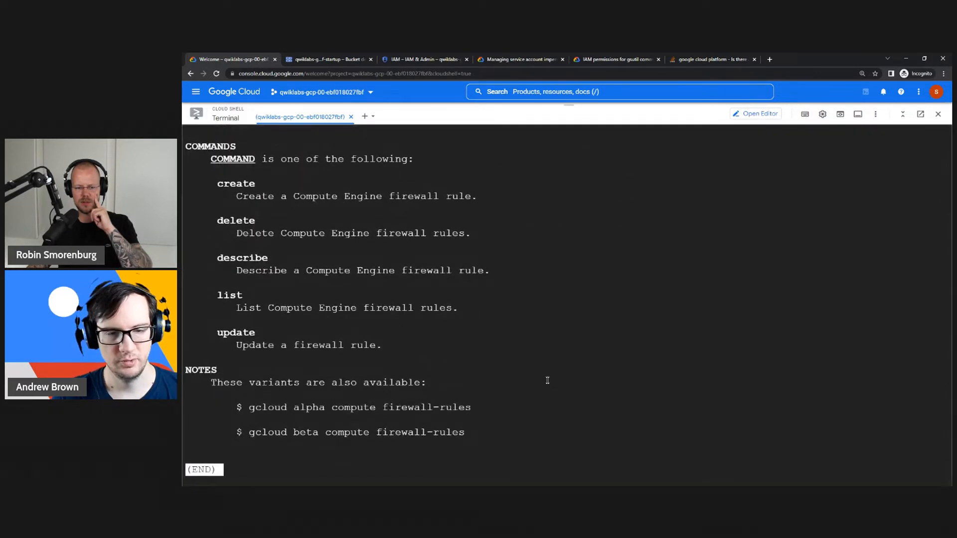
pyautogui.press('q')
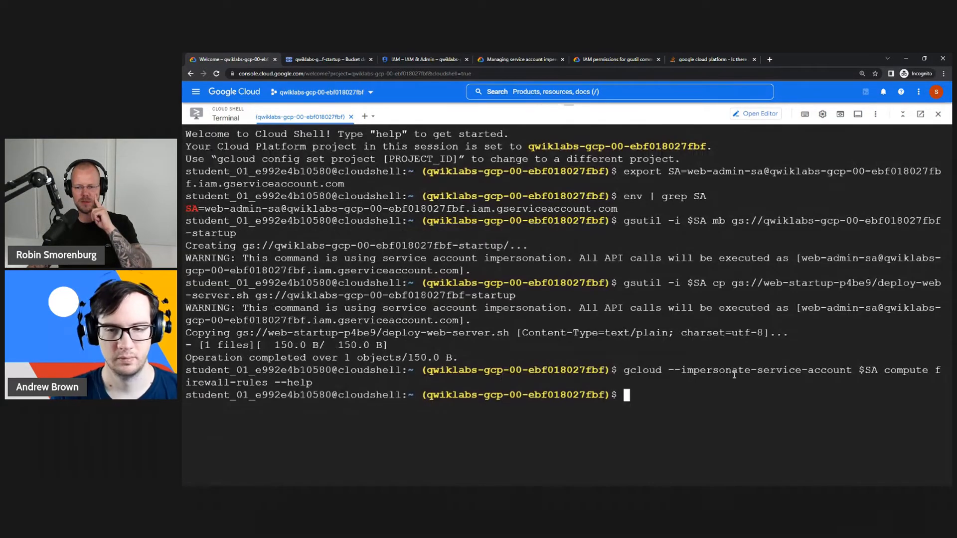
pyautogui.press('Up')
pyautogui.press('Left')
pyautogui.press('Left')
pyautogui.press('Left')
pyautogui.press('Left')
pyautogui.press('Left')
pyautogui.press('Left')
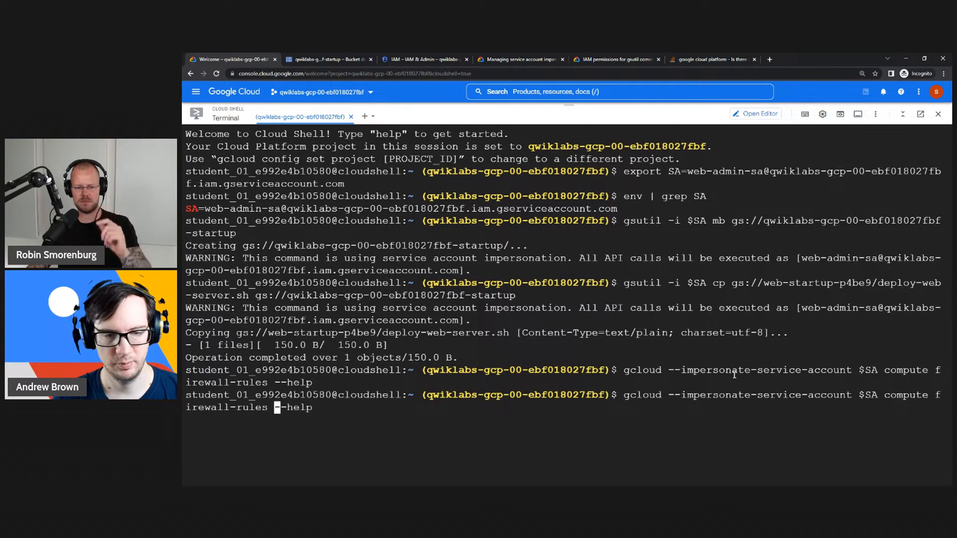
pyautogui.write('create')
pyautogui.press('Return')
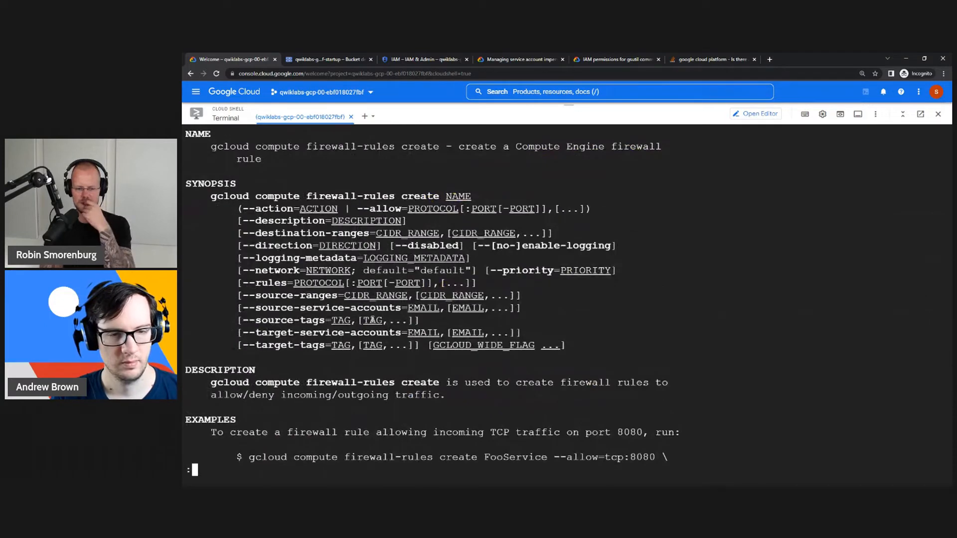
# - Copy the "tcp-rule" example that allows TCP port 80 from the Examples section of the create help page
pyautogui.scroll(-4, 373, 319)
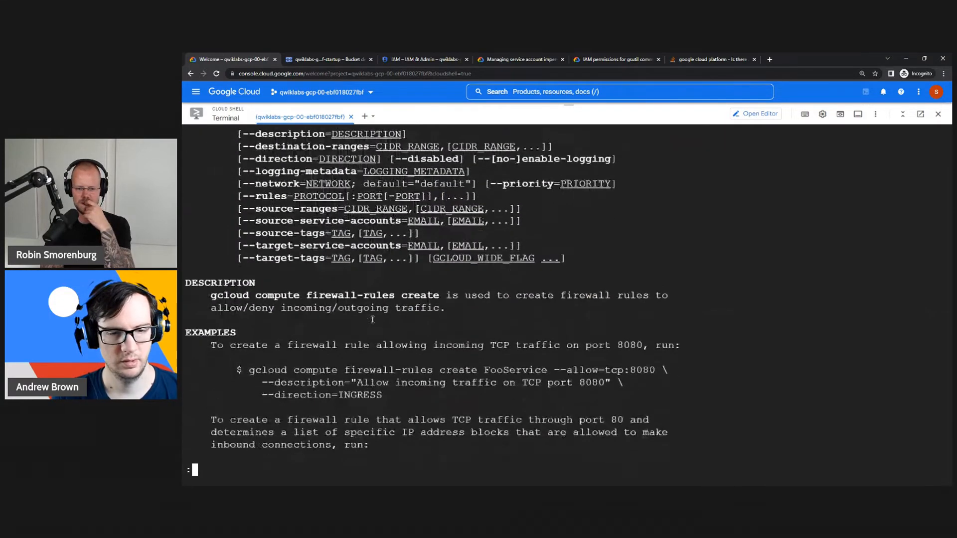
pyautogui.scroll(-2, 373, 319)
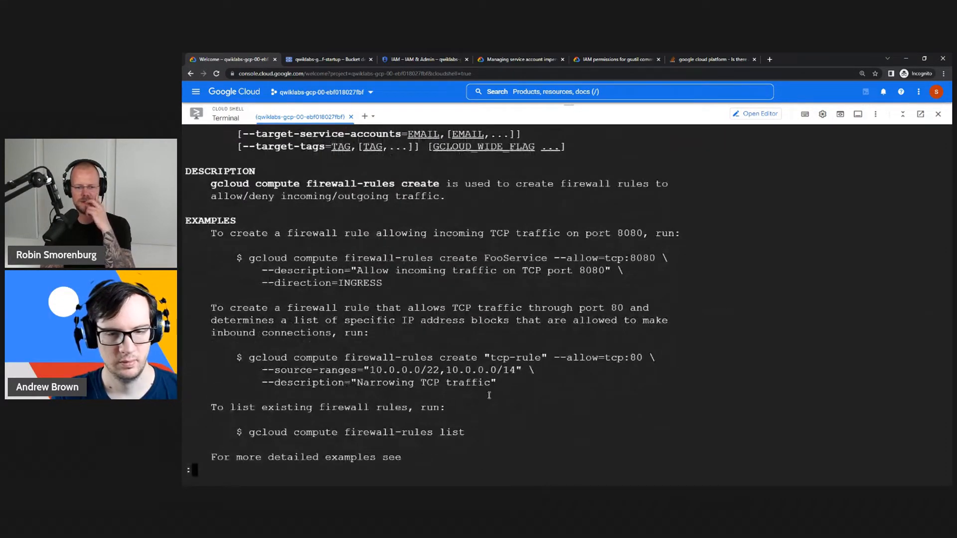
pyautogui.moveTo(498, 387); pyautogui.dragTo(248, 357)
pyautogui.rightClick(310, 364)
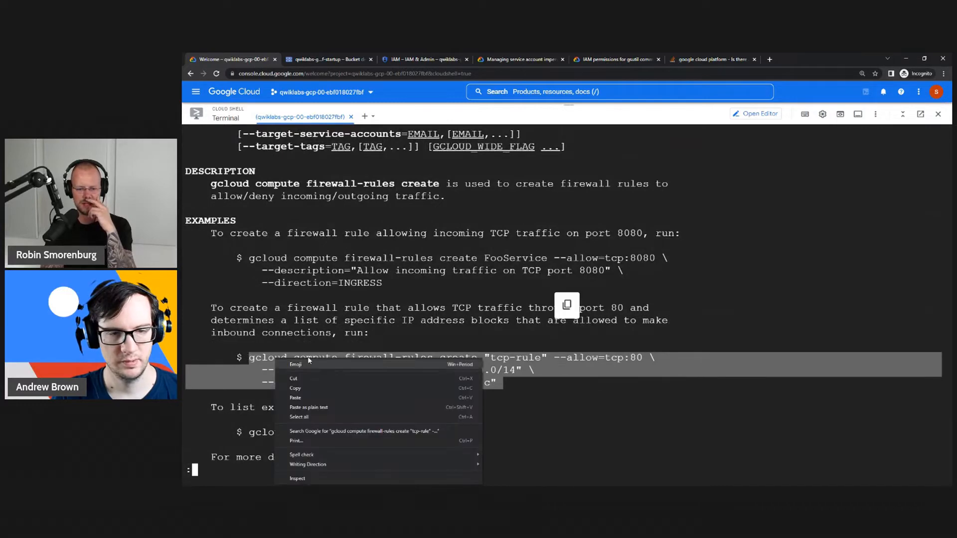
pyautogui.click(313, 389)
# - Add three lines below the gcloud help command in README-cloudshell.txt and try to paste the copied "tcp-rule" example there
pyautogui.click(756, 114)
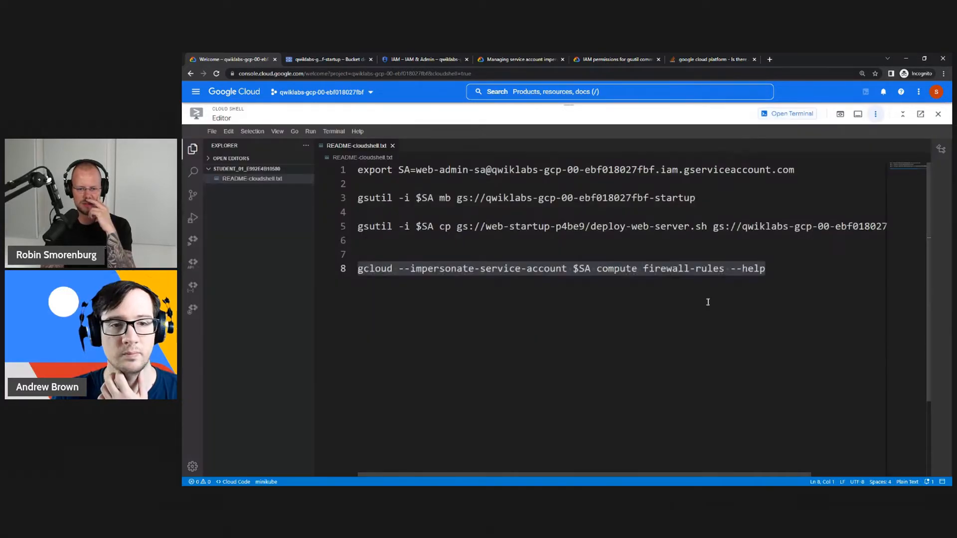
pyautogui.press('Return')
pyautogui.press('Return')
pyautogui.press('Return')
pyautogui.rightClick(442, 297)
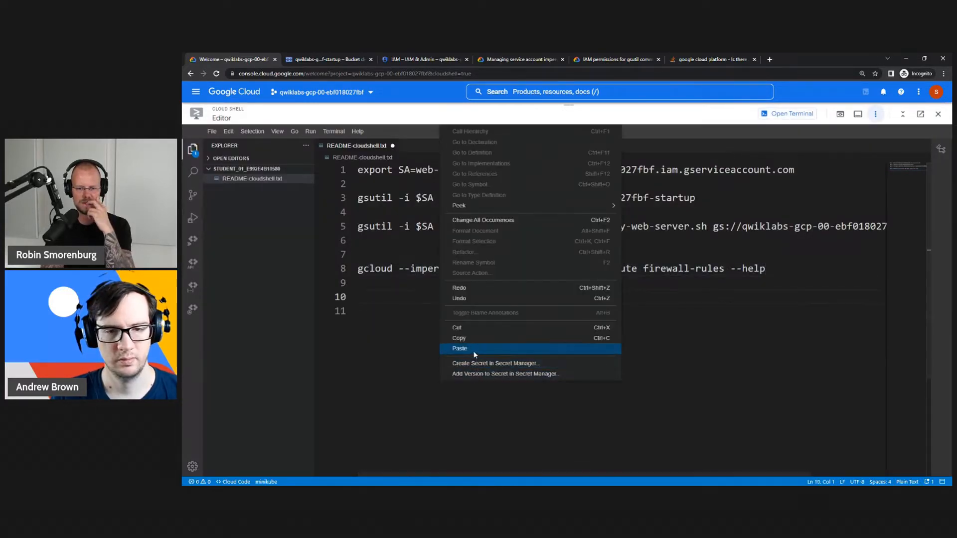
pyautogui.click(475, 352)
# - Copy the FooService port 8080 example from the help page into line 10 of README-cloudshell.txt and undo the paste
pyautogui.click(786, 115)
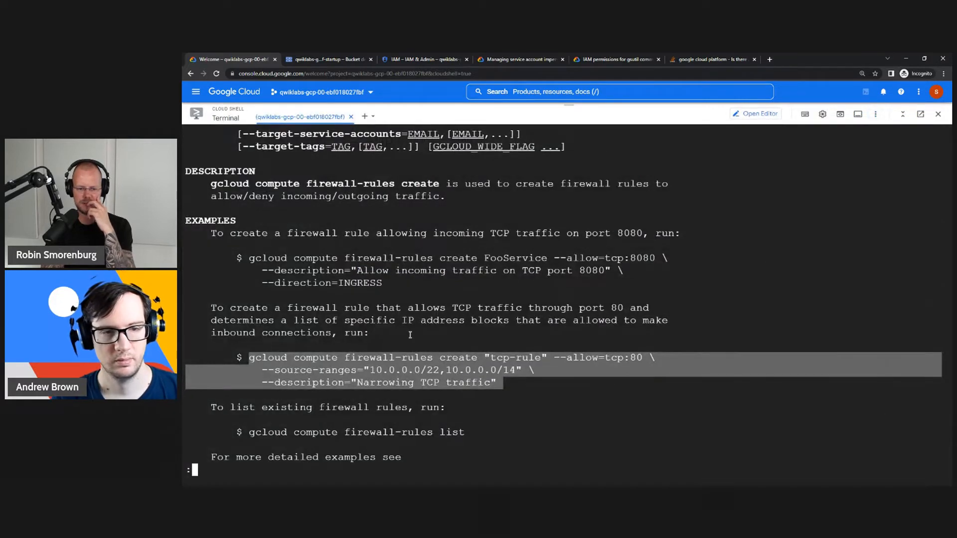
pyautogui.click(485, 380)
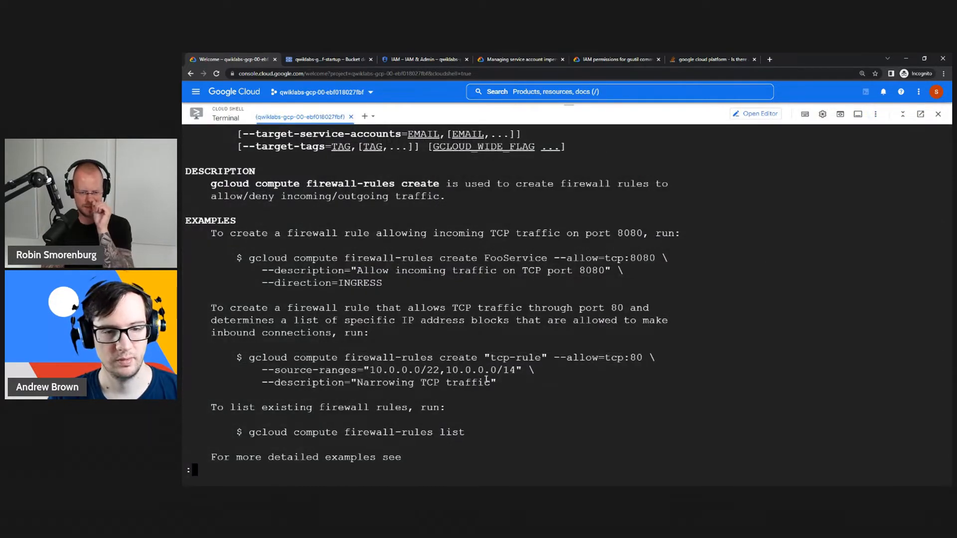
pyautogui.moveTo(401, 284); pyautogui.dragTo(248, 258)
pyautogui.rightClick(259, 270)
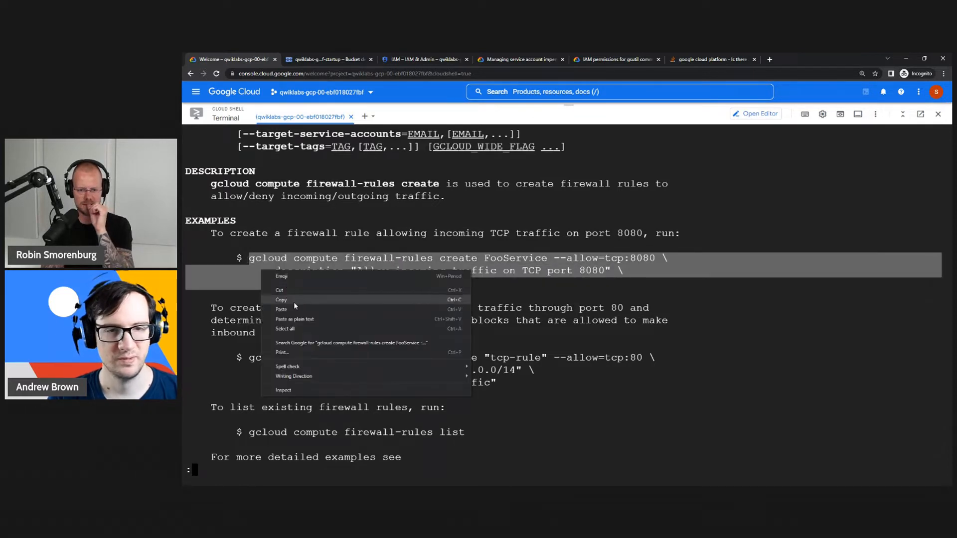
pyautogui.click(294, 302)
pyautogui.click(748, 117)
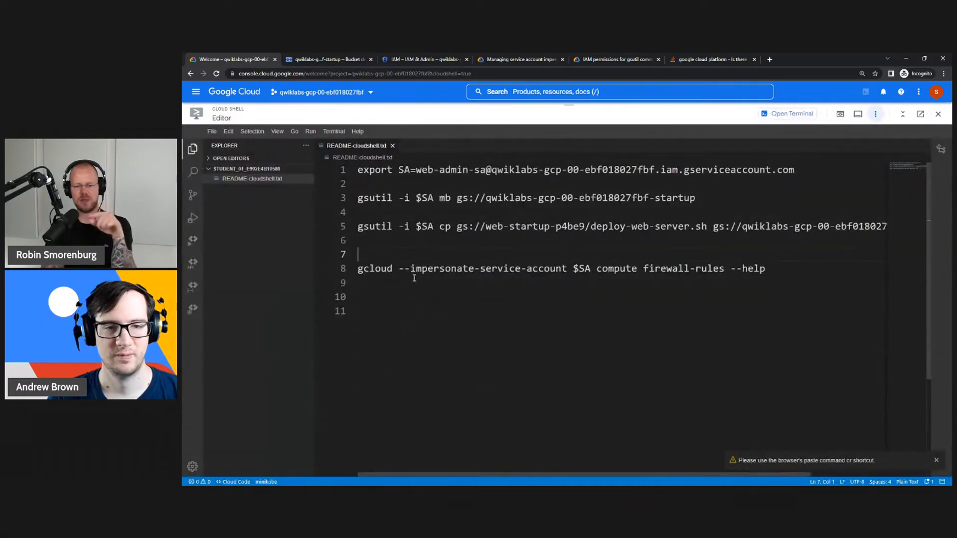
pyautogui.rightClick(397, 301)
pyautogui.click(424, 348)
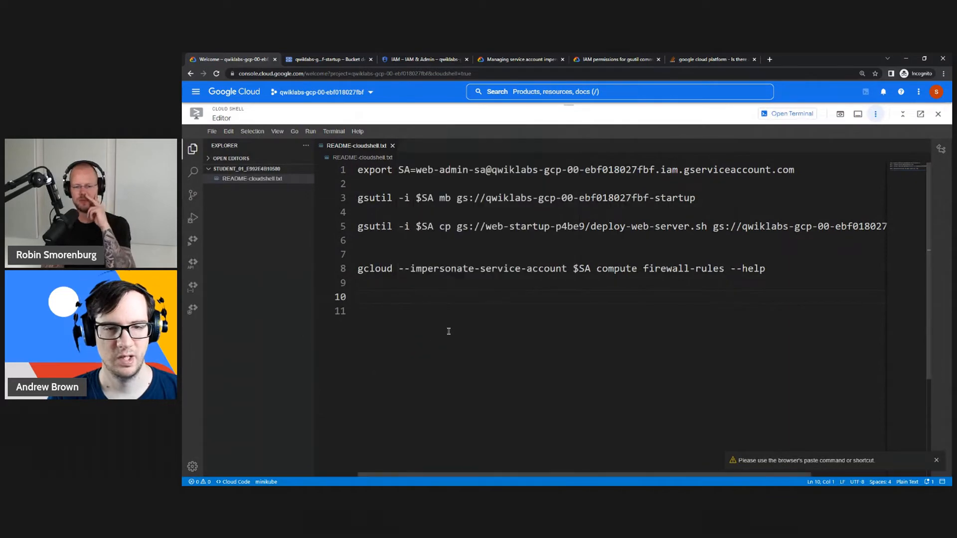
pyautogui.hotkey('ctrl', 'v')
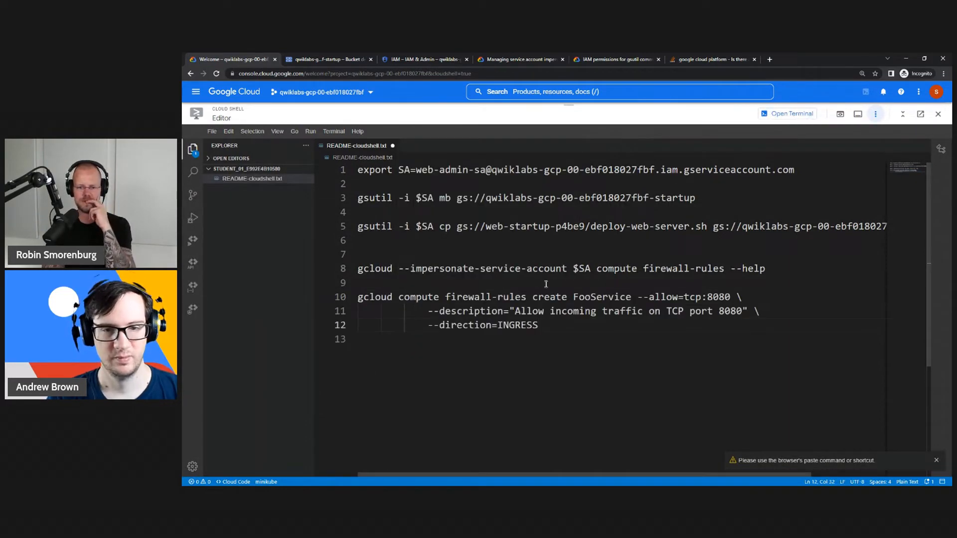
pyautogui.hotkey('ctrl', 'z')
# - Return to the create help page in the terminal and copy the complete "tcp-rule" example, including its source ranges and description
pyautogui.click(789, 114)
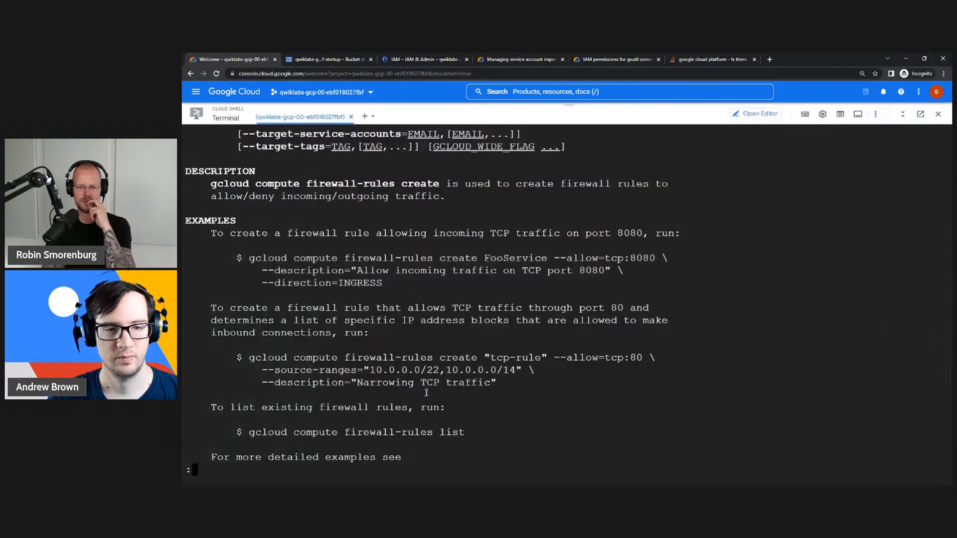
pyautogui.moveTo(500, 383); pyautogui.dragTo(249, 358)
pyautogui.rightClick(275, 362)
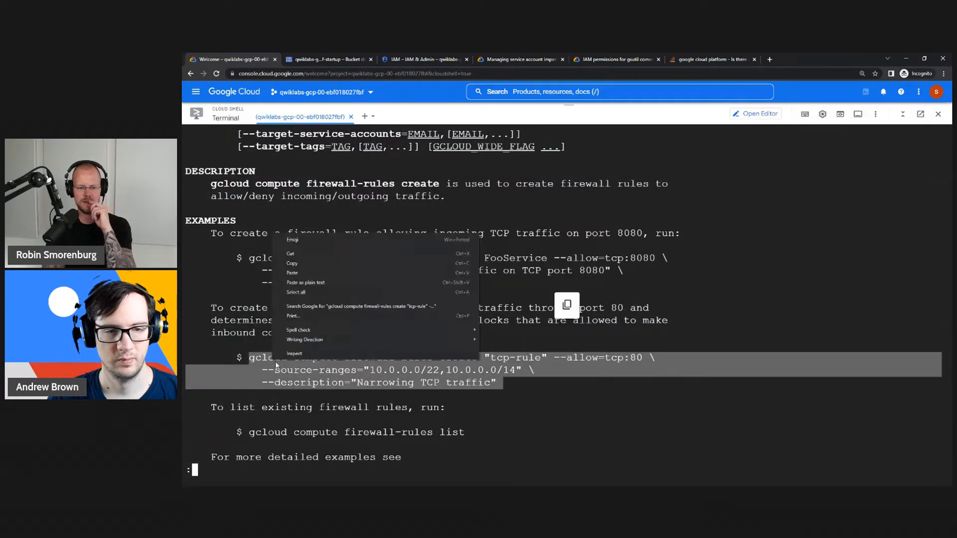
pyautogui.click(311, 263)
# - Paste the copied "tcp-rule" example at line 11 of README-cloudshell.txt
pyautogui.click(757, 114)
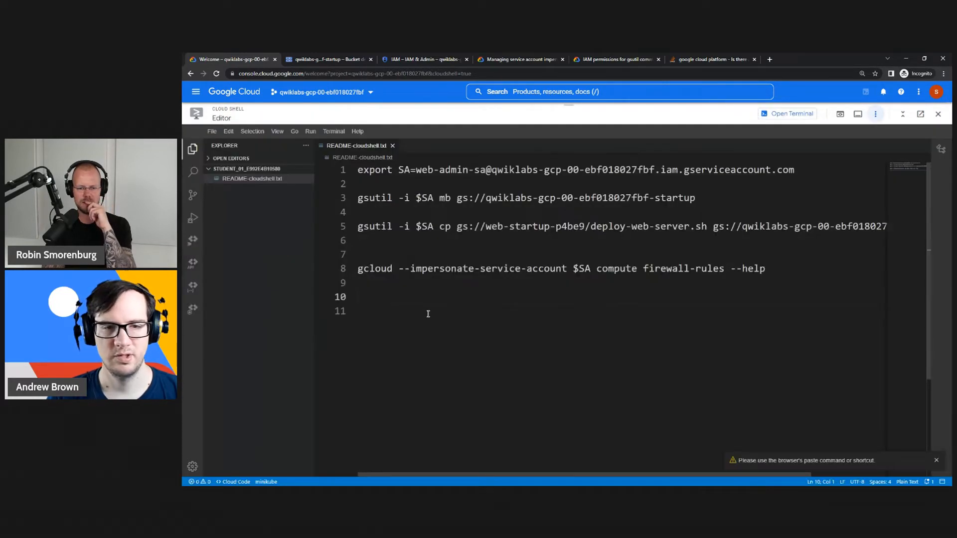
pyautogui.rightClick(396, 315)
pyautogui.click(432, 349)
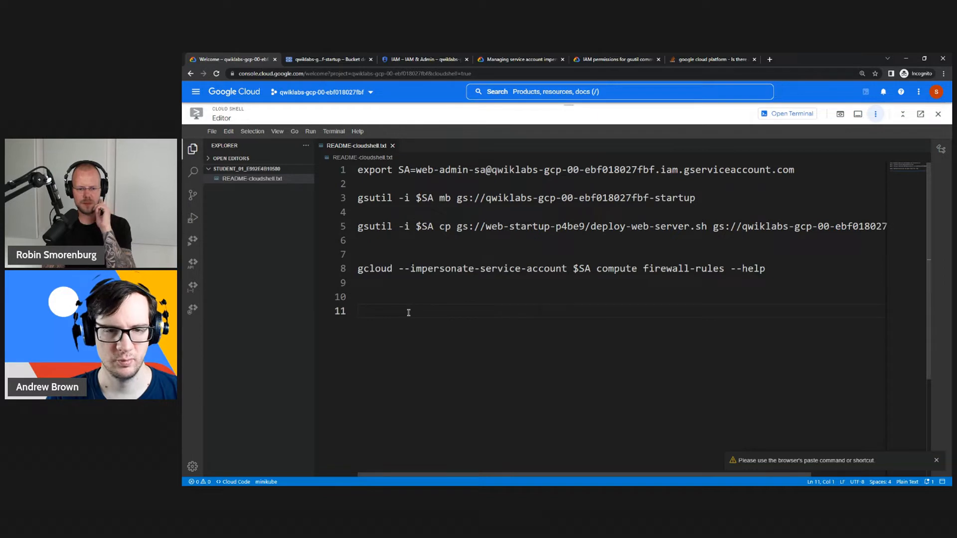
pyautogui.rightClick(409, 313)
pyautogui.press('Escape')
pyautogui.hotkey('ctrl', 'v')
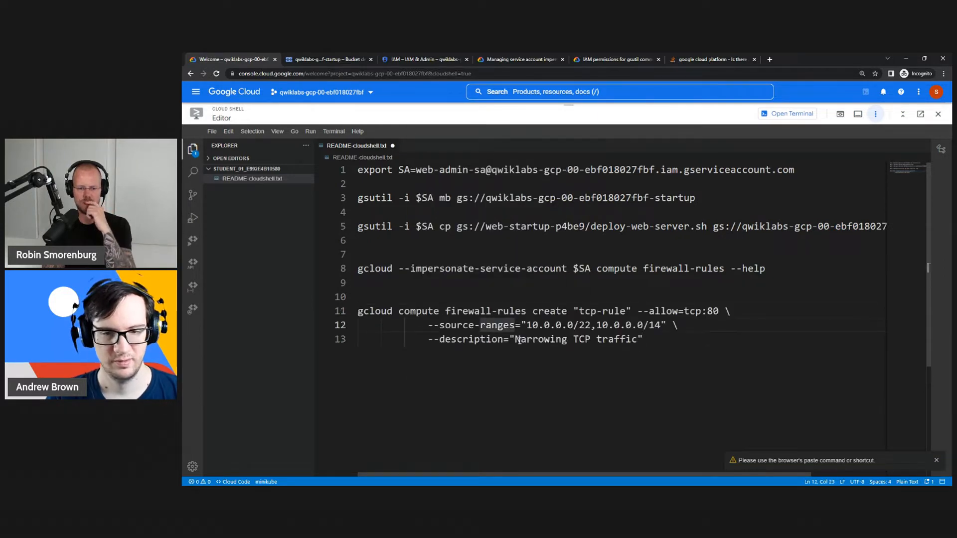
# - Replace the description text of the "tcp-rule" command with "D" and save the file
pyautogui.moveTo(514, 339); pyautogui.dragTo(637, 338)
pyautogui.write('D')
pyautogui.press('End')
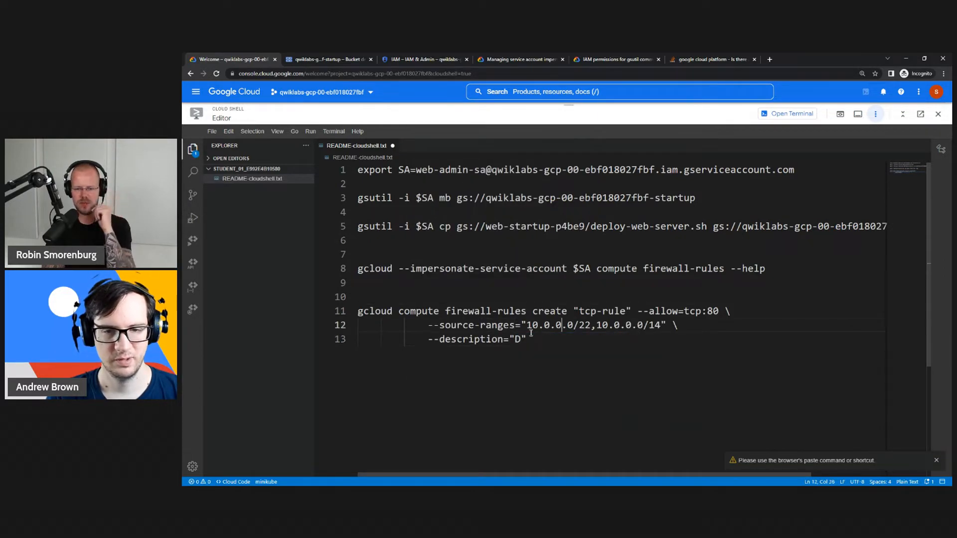
pyautogui.hotkey('ctrl', 's')
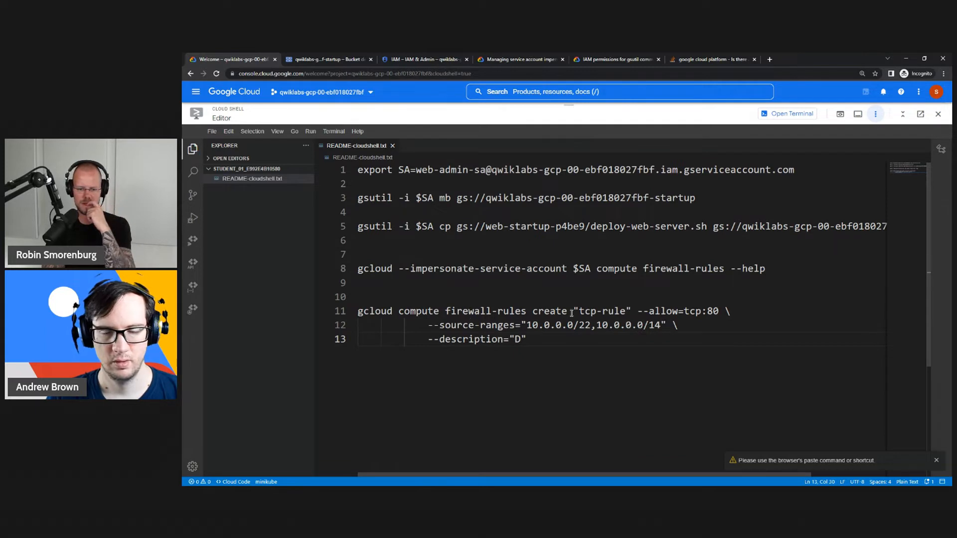
# - Delete the whole --description line from the "tcp-rule" command
pyautogui.click(633, 310)
pyautogui.moveTo(548, 342); pyautogui.dragTo(336, 337)
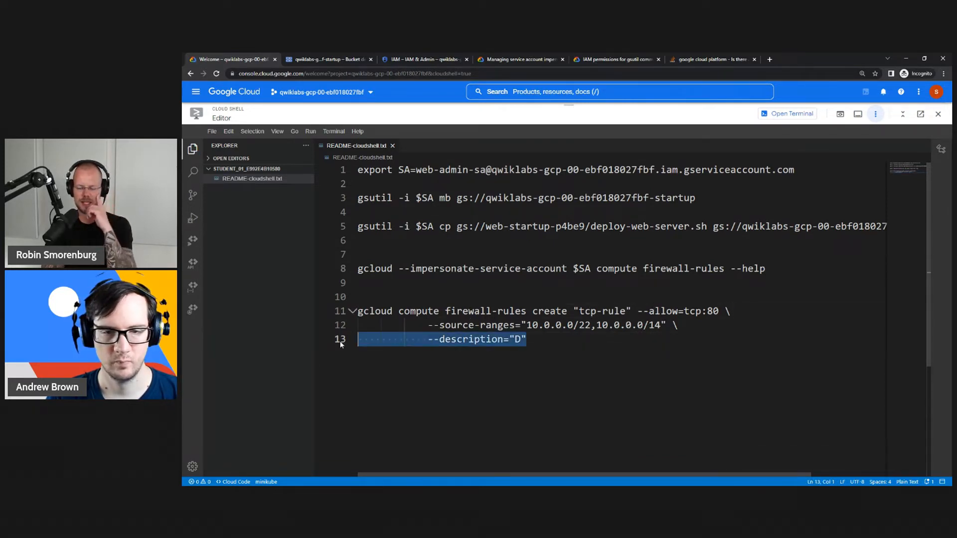
pyautogui.press('BackSpace')
pyautogui.press('BackSpace')
# - Remove the indentation before --source-ranges and move --allow=tcp:80 onto its own line below the create command
pyautogui.click(736, 310)
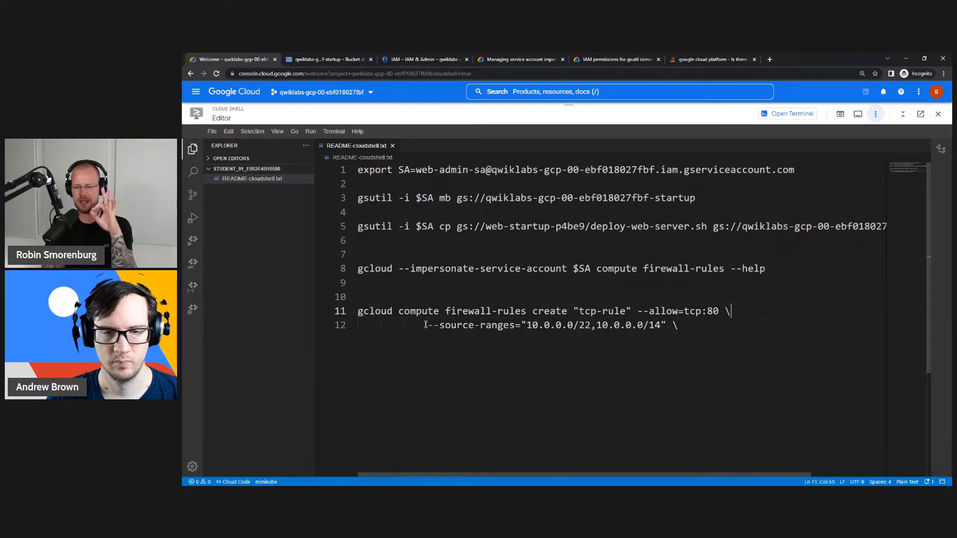
pyautogui.moveTo(427, 325); pyautogui.dragTo(335, 329)
pyautogui.press('BackSpace')
pyautogui.press('BackSpace')
pyautogui.press('Return')
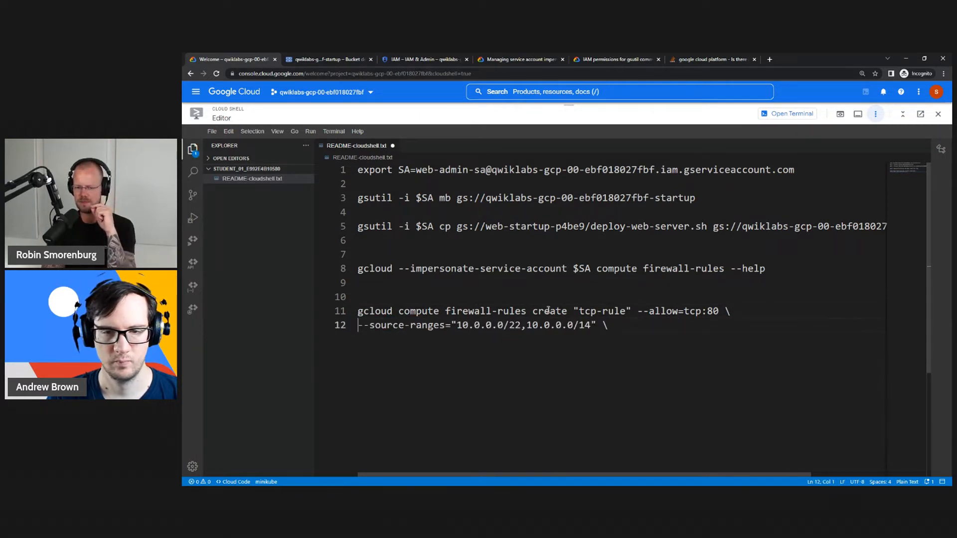
pyautogui.press('Return')
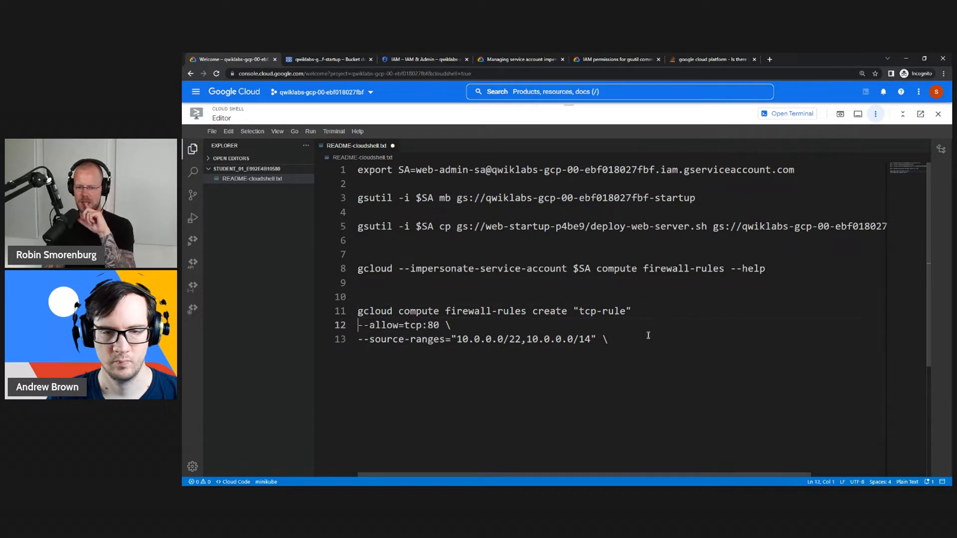
# - Remove the trailing backslashes from the --allow and --source-ranges lines and save the file
pyautogui.press('End')
pyautogui.press('BackSpace')
pyautogui.press('BackSpace')
pyautogui.press('Down')
pyautogui.press('End')
pyautogui.press('BackSpace')
pyautogui.click(626, 314)
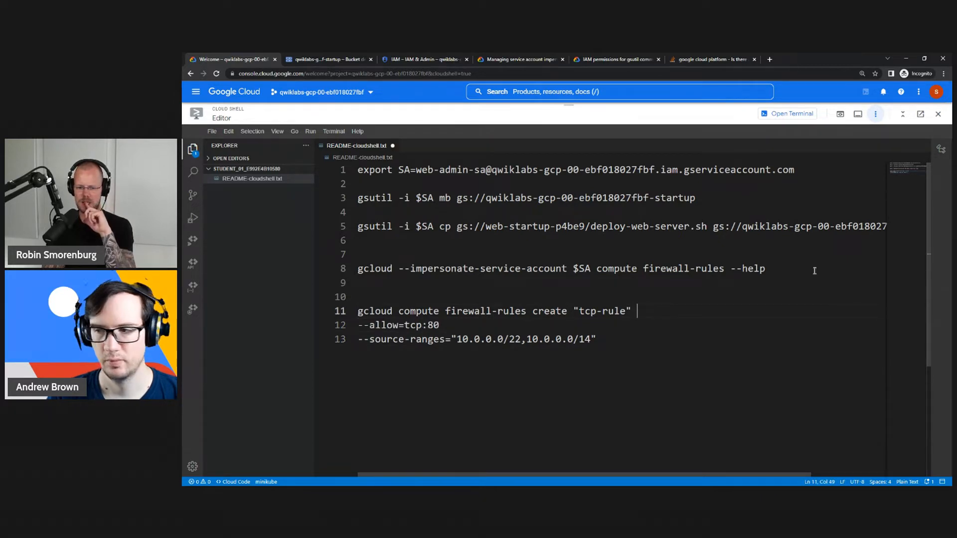
pyautogui.hotkey('ctrl', 's')
# - Switch to the lab instructions, reread challenge task 3 about the firewall rule and its http-server tag, and return to the editor
pyautogui.hotkey('alt', 'Tab')
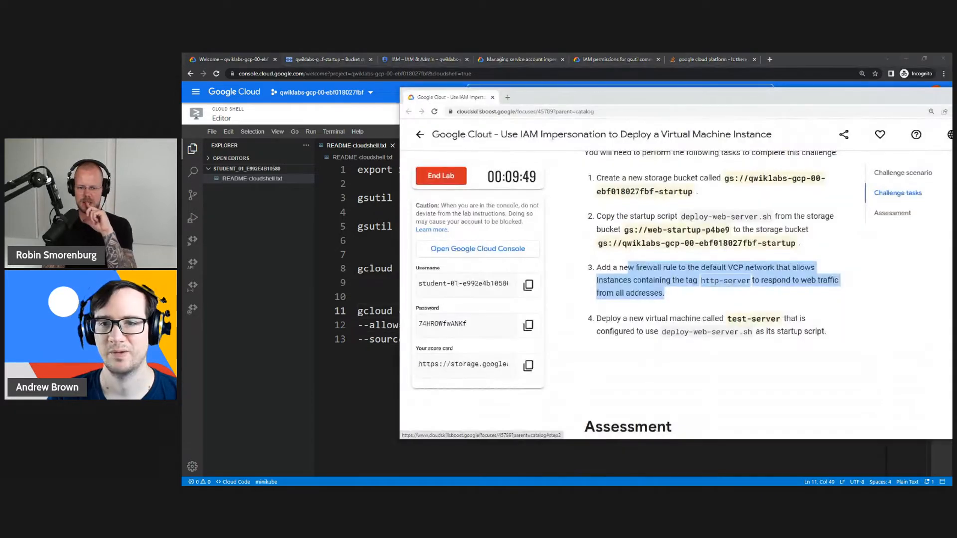
pyautogui.scroll(1, 767, 270)
pyautogui.scroll(-10, 768, 269)
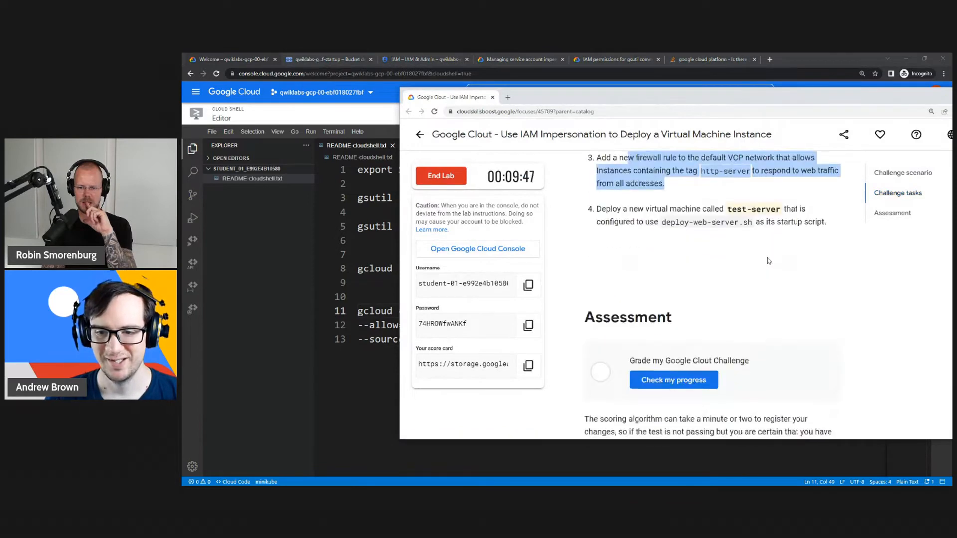
pyautogui.scroll(8, 771, 258)
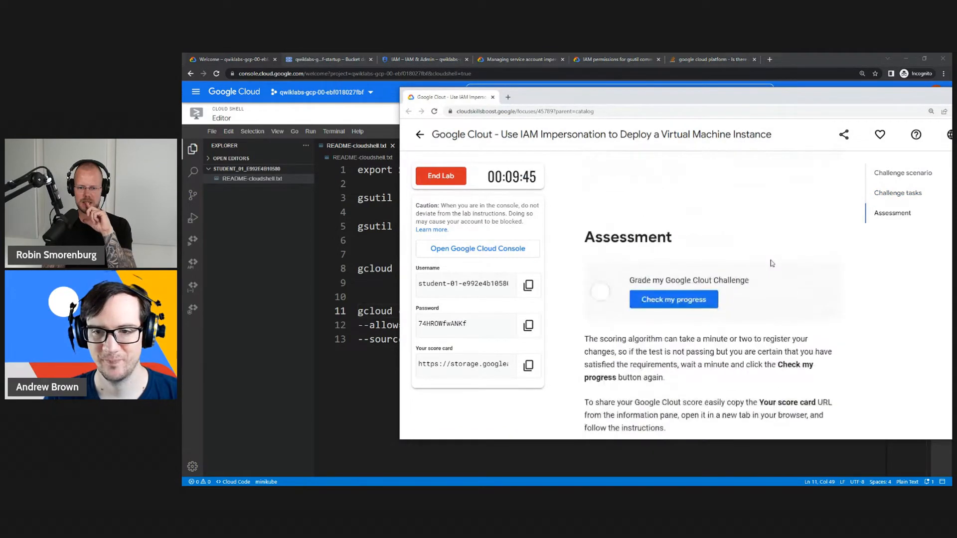
pyautogui.click(866, 309)
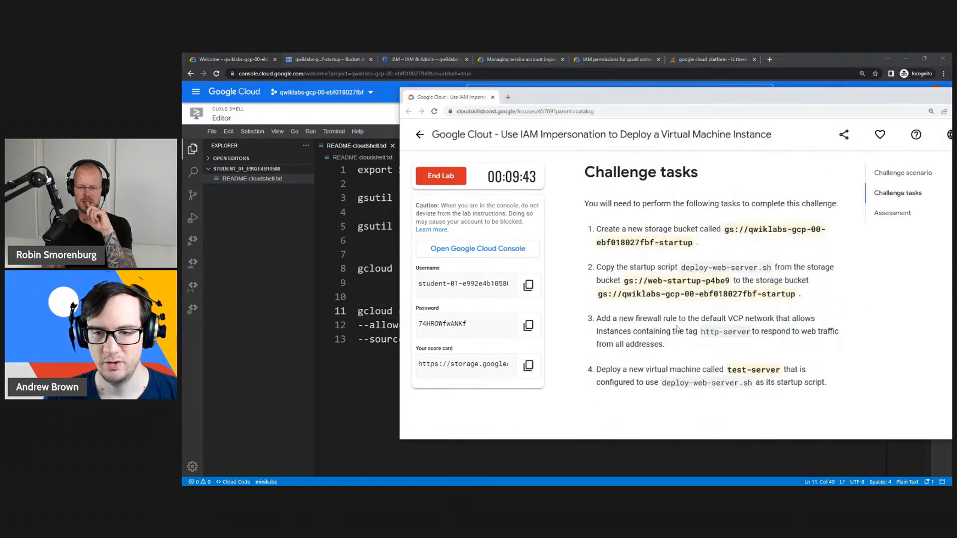
pyautogui.moveTo(665, 318); pyautogui.dragTo(698, 330)
pyautogui.click(722, 331)
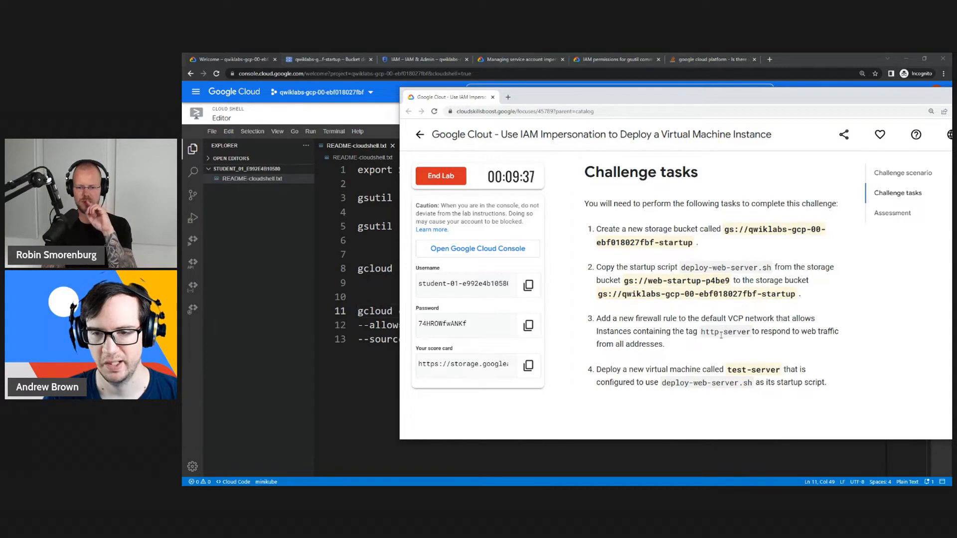
pyautogui.click(378, 292)
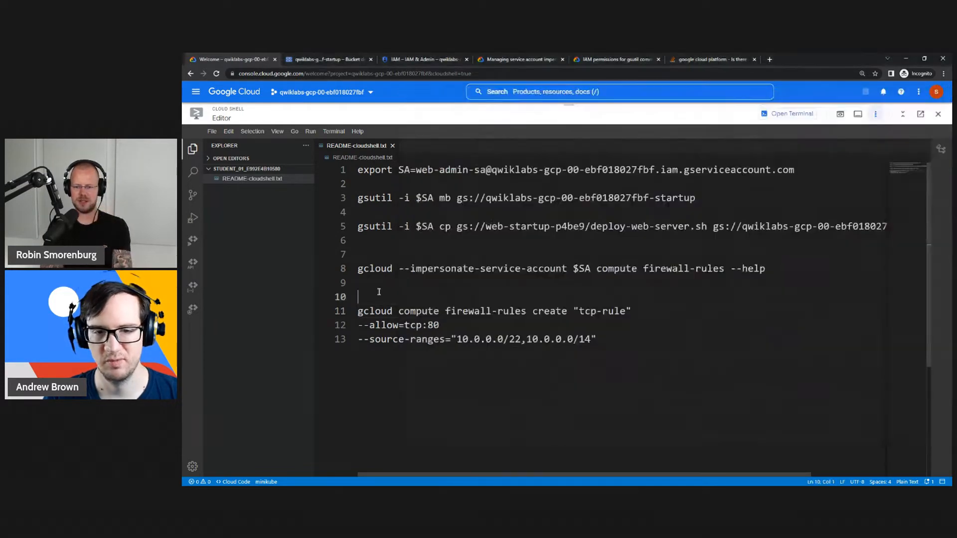
pyautogui.moveTo(440, 325); pyautogui.dragTo(406, 326)
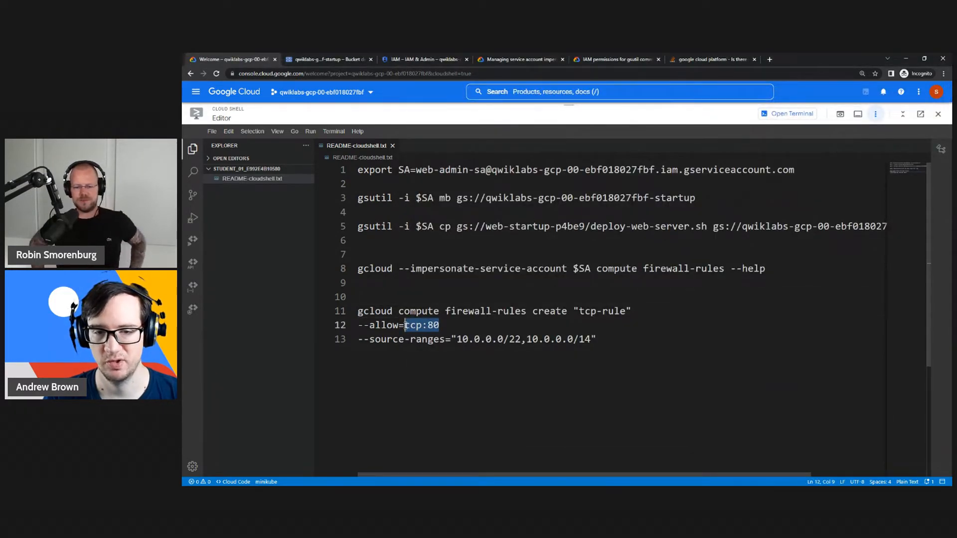
pyautogui.click(458, 325)
pyautogui.hotkey('ctrl', 'shift', 'Left')
pyautogui.hotkey('ctrl', 'shift', 'Left')
pyautogui.hotkey('ctrl', 'shift', 'Left')
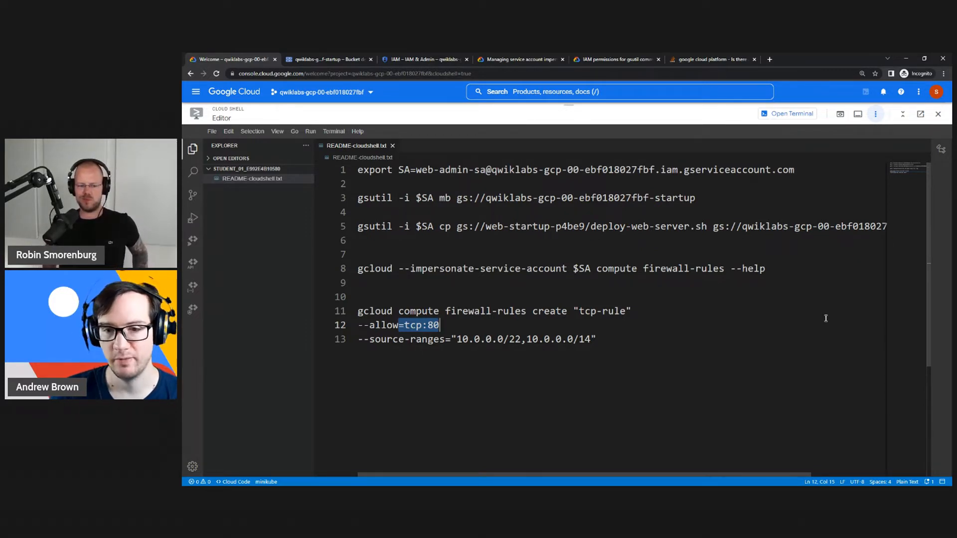
# - Glance at the lab tasks again and add a new line with the --target-type option below --source-ranges
pyautogui.click(671, 342)
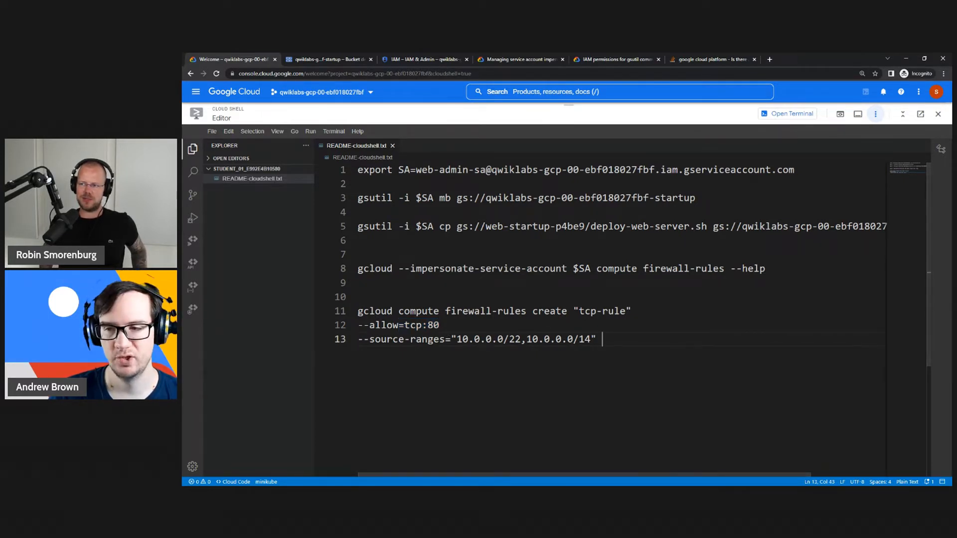
pyautogui.hotkey('alt', 'Tab')
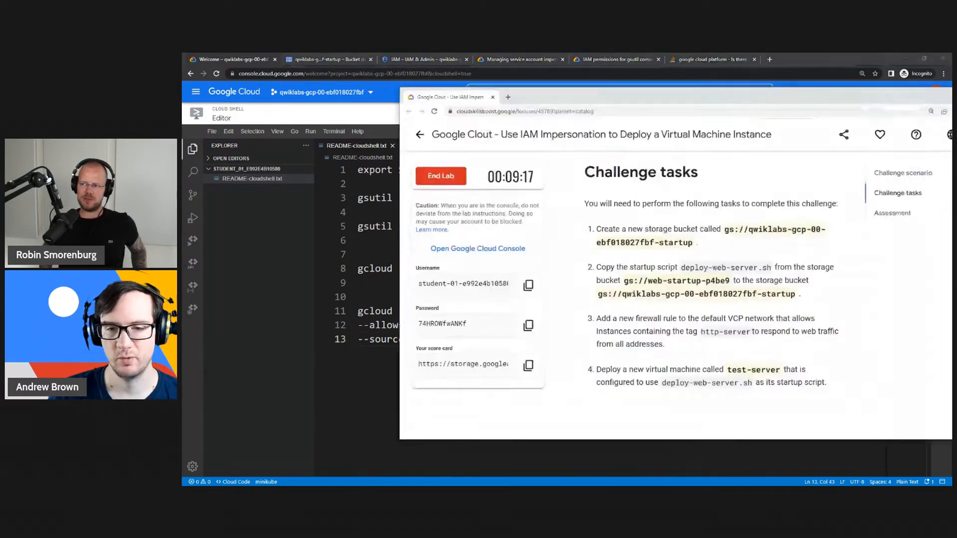
pyautogui.click(539, 446)
pyautogui.press('Return')
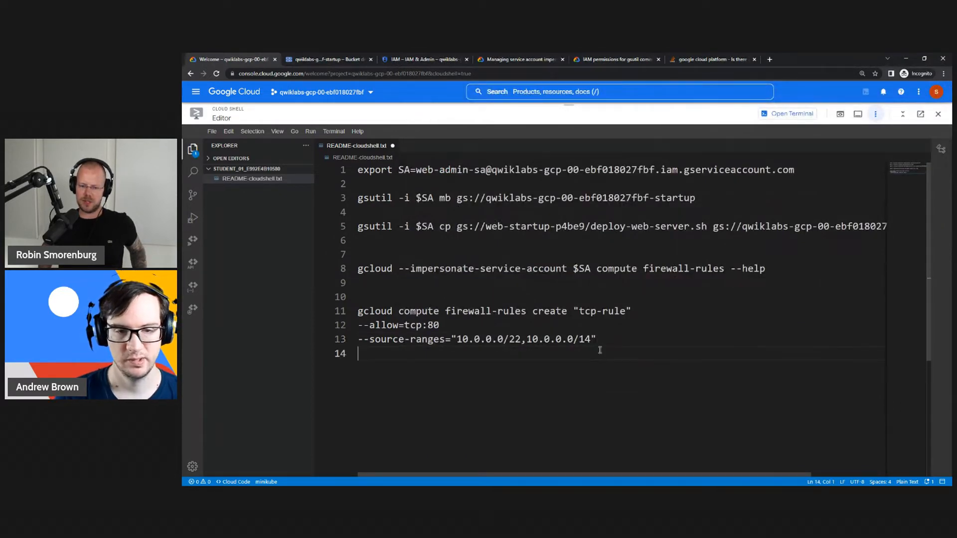
pyautogui.write('--starg')
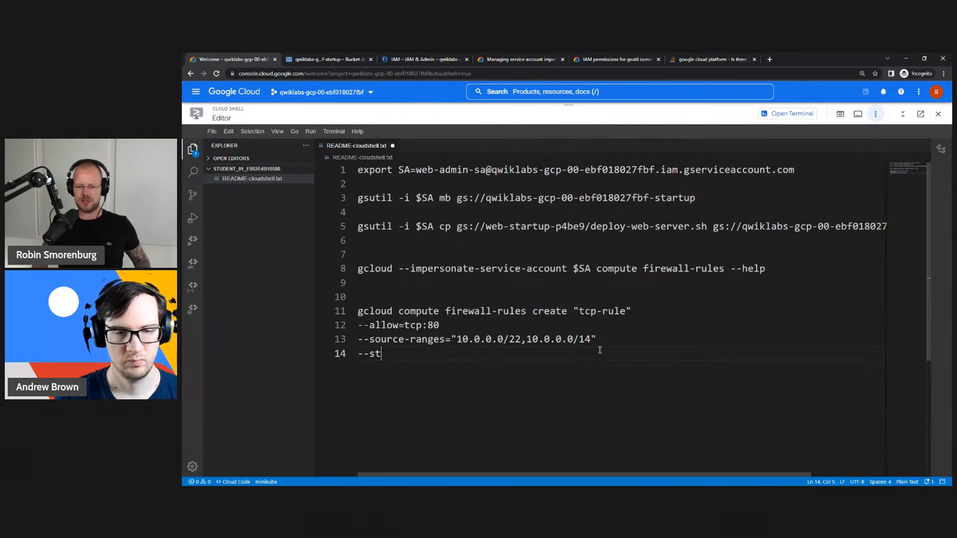
pyautogui.press('BackSpace')
pyautogui.press('BackSpace')
pyautogui.write('target-type')
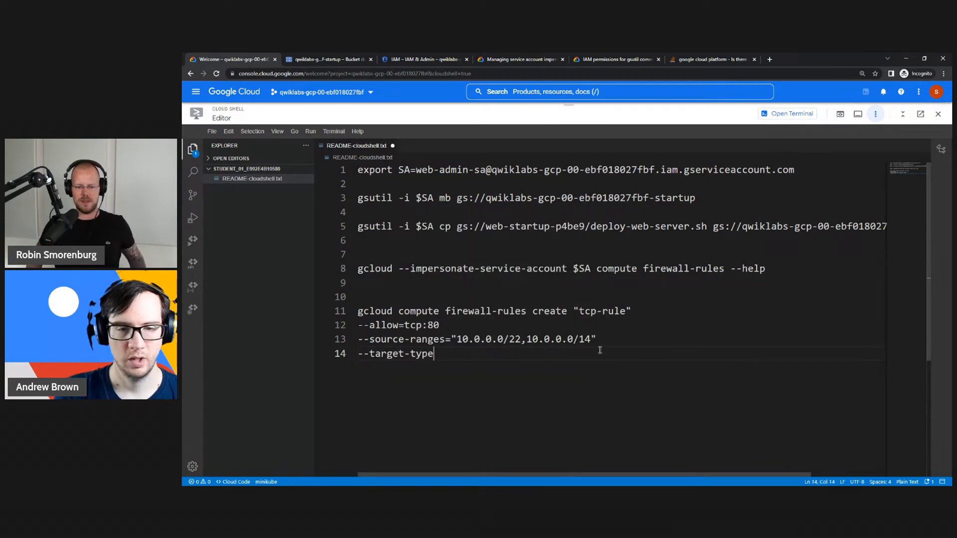
# - Set the --source-ranges value to the single range "0.0.0.0/0", removing the second address block
pyautogui.moveTo(457, 340); pyautogui.dragTo(504, 343)
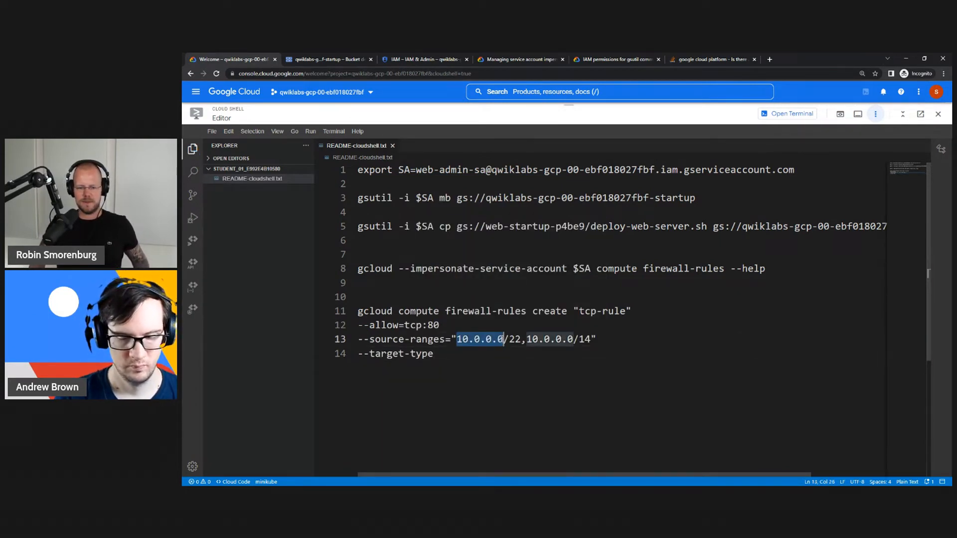
pyautogui.write('0.0.0.0')
pyautogui.press('Right')
pyautogui.hotkey('ctrl', 'shift', 'Right')
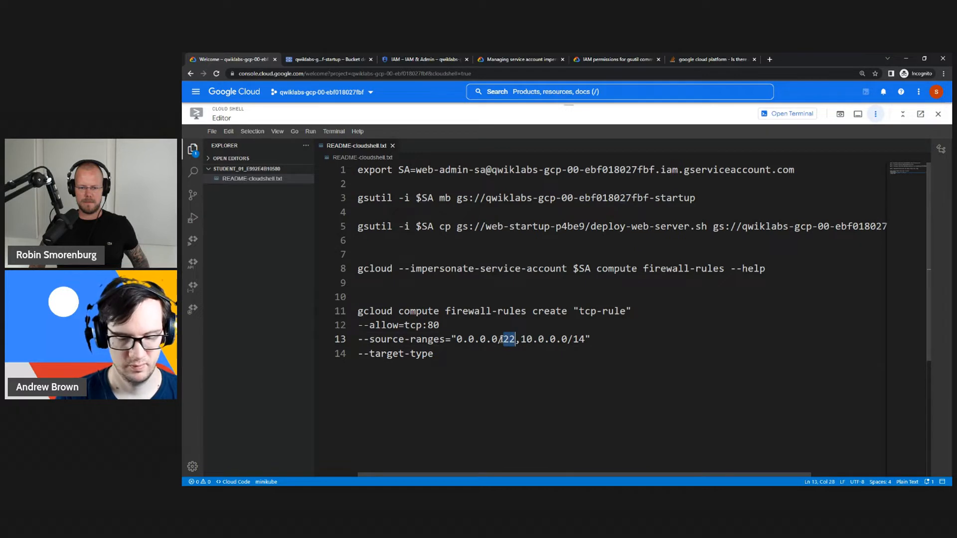
pyautogui.write('0')
pyautogui.hotkey('shift', 'Right')
pyautogui.hotkey('shift', 'Right')
pyautogui.hotkey('shift', 'Right')
pyautogui.hotkey('shift', 'Right')
pyautogui.hotkey('shift', 'Right')
pyautogui.hotkey('shift', 'Right')
pyautogui.hotkey('shift', 'Right')
pyautogui.hotkey('shift', 'Right')
pyautogui.hotkey('shift', 'Right')
pyautogui.hotkey('shift', 'Right')
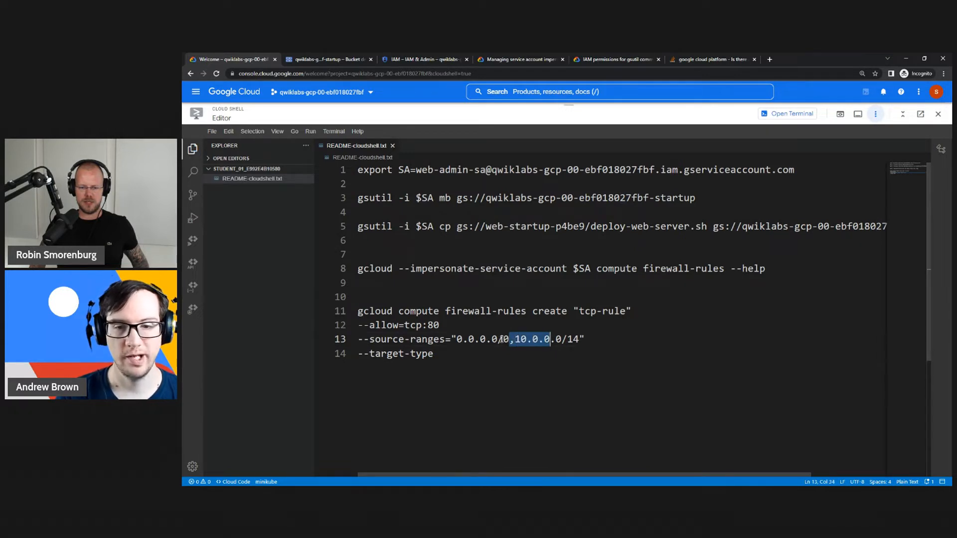
pyautogui.press('BackSpace')
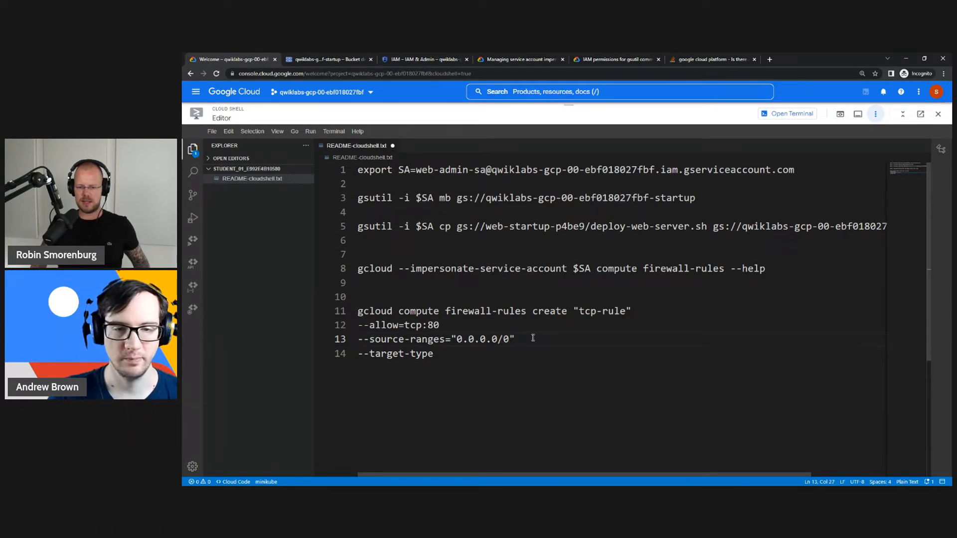
# - Set the --target-type option to "http-server" and save the file
pyautogui.press('Down')
pyautogui.write('="')
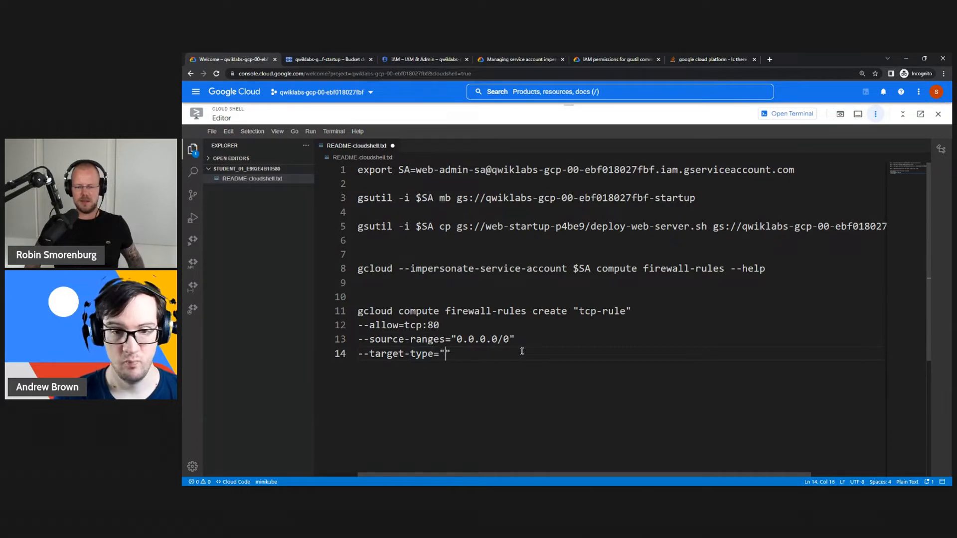
pyautogui.write('http-server')
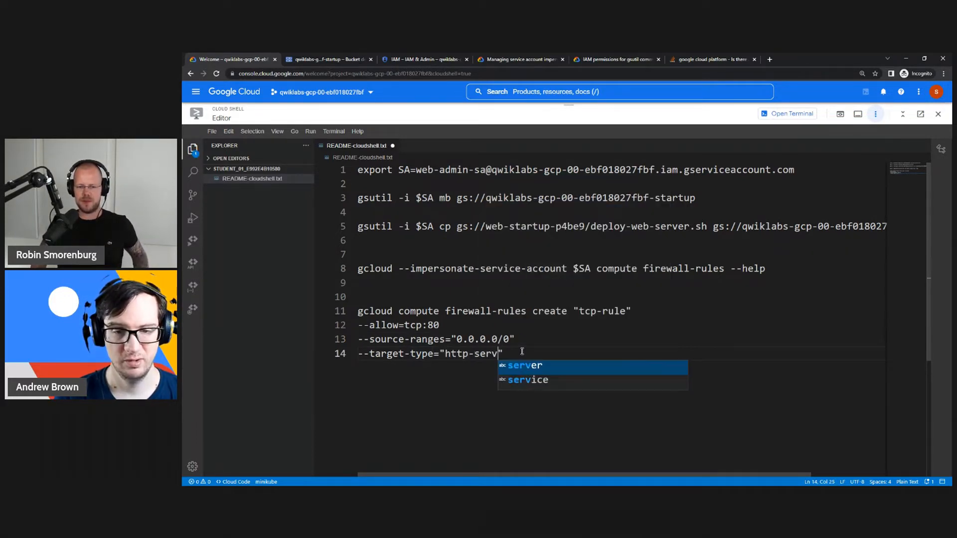
pyautogui.hotkey('ctrl', 's')
# - Switch to the lab instructions and check the http-server tag wording in challenge task 3
pyautogui.hotkey('alt', 'Tab')
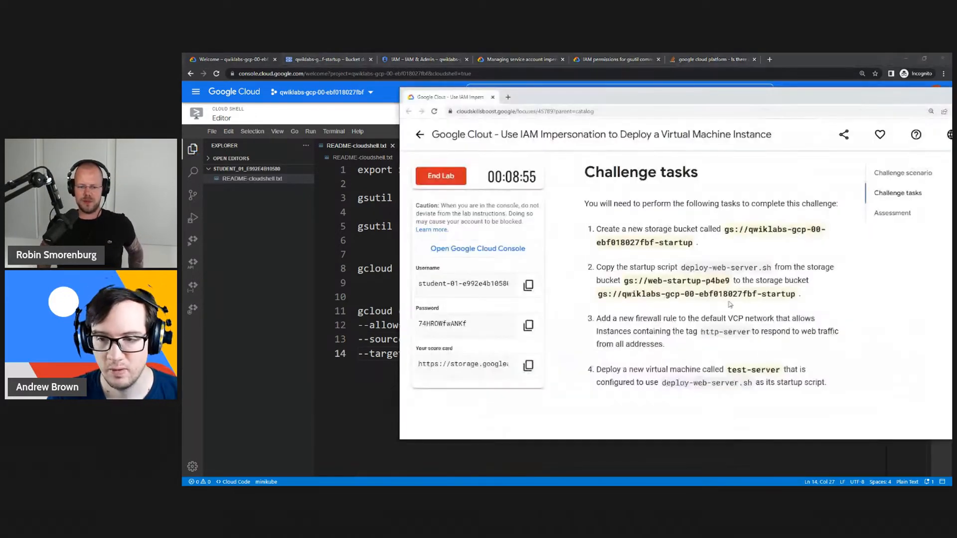
pyautogui.scroll(-3, 746, 354)
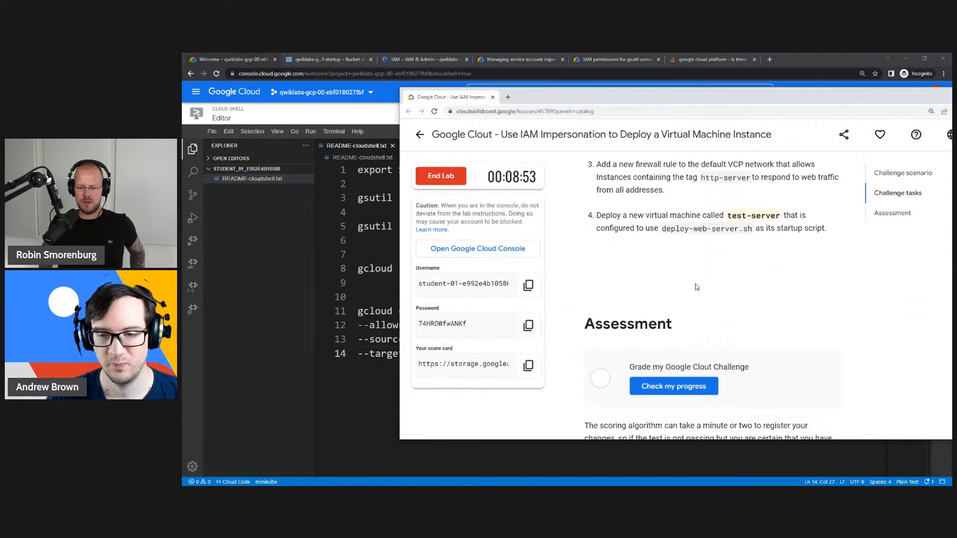
pyautogui.scroll(2, 707, 314)
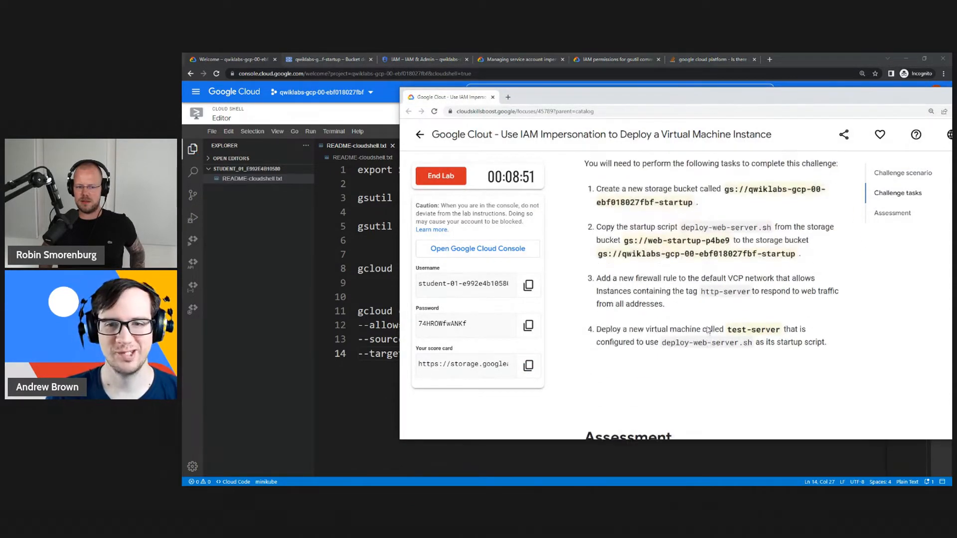
pyautogui.moveTo(701, 293); pyautogui.dragTo(750, 292)
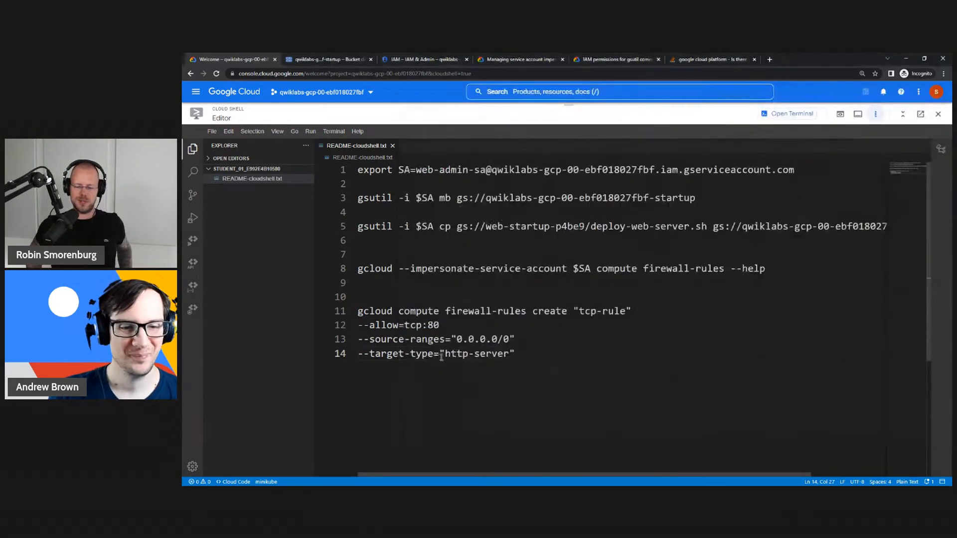
# - Join the --allow, --source-ranges and --target-type lines onto the firewall-rules create line to form a single-line command
pyautogui.click(440, 353)
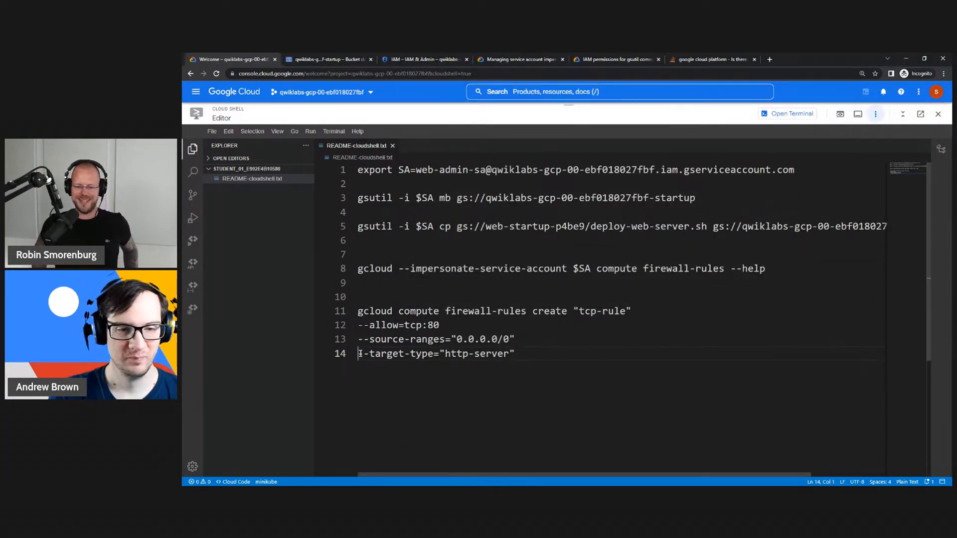
pyautogui.press('BackSpace')
pyautogui.click(362, 333)
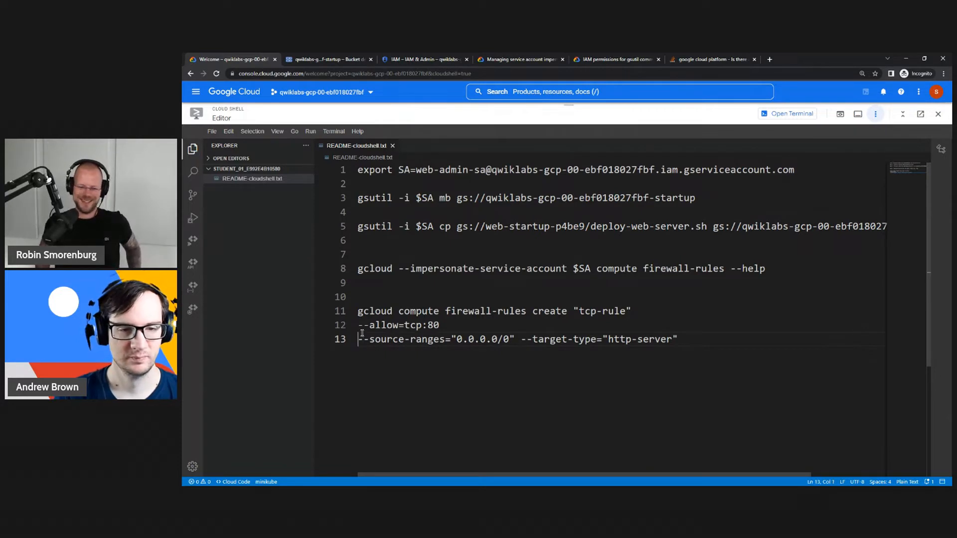
pyautogui.press('BackSpace')
pyautogui.click(360, 324)
pyautogui.press('BackSpace')
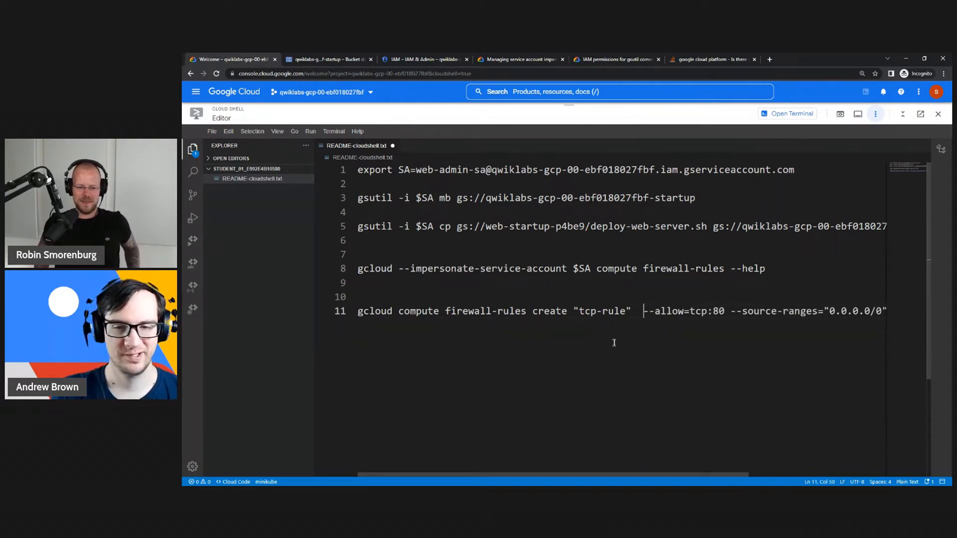
pyautogui.press('BackSpace')
# - Copy the complete single-line firewall-rules create command, from gcloud through the --target-type option
pyautogui.moveTo(362, 316); pyautogui.dragTo(885, 310)
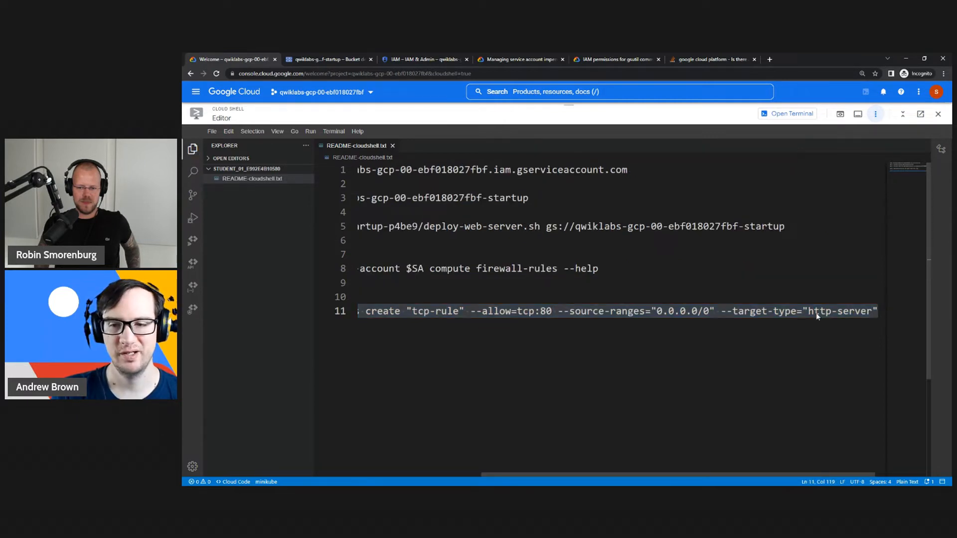
pyautogui.rightClick(885, 311)
pyautogui.click(812, 333)
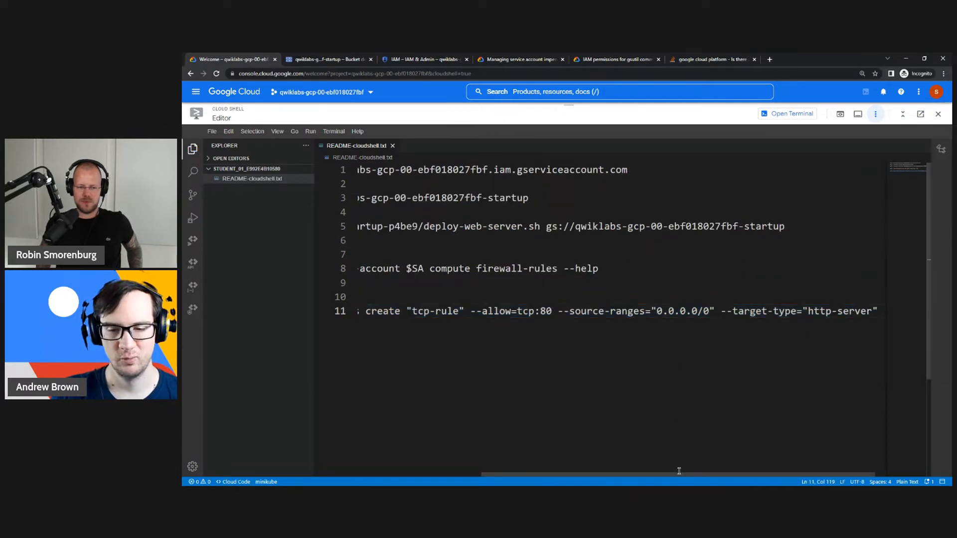
pyautogui.moveTo(679, 470); pyautogui.dragTo(556, 471)
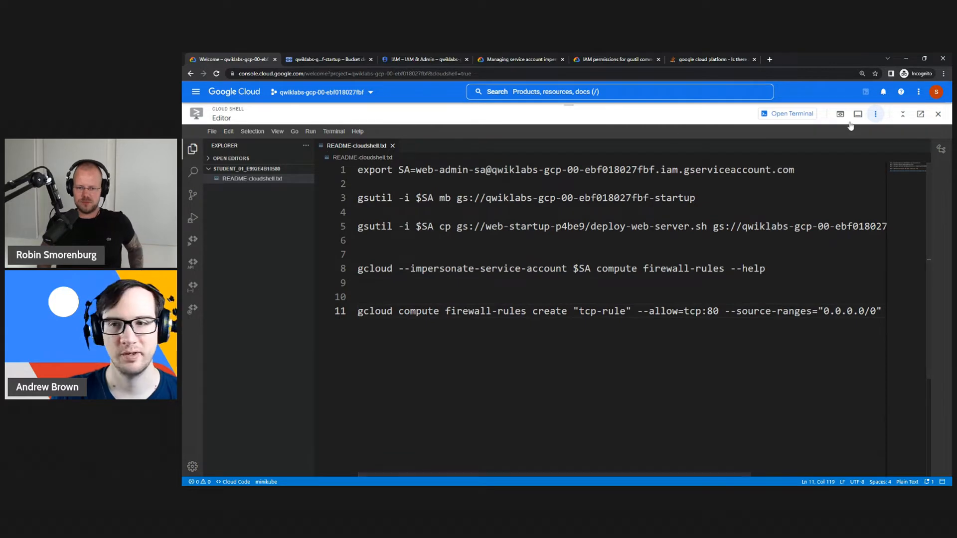
# - Switch to the Cloud Shell terminal, quit the firewall-rules help page and clear the terminal output
pyautogui.click(788, 114)
pyautogui.click(560, 405)
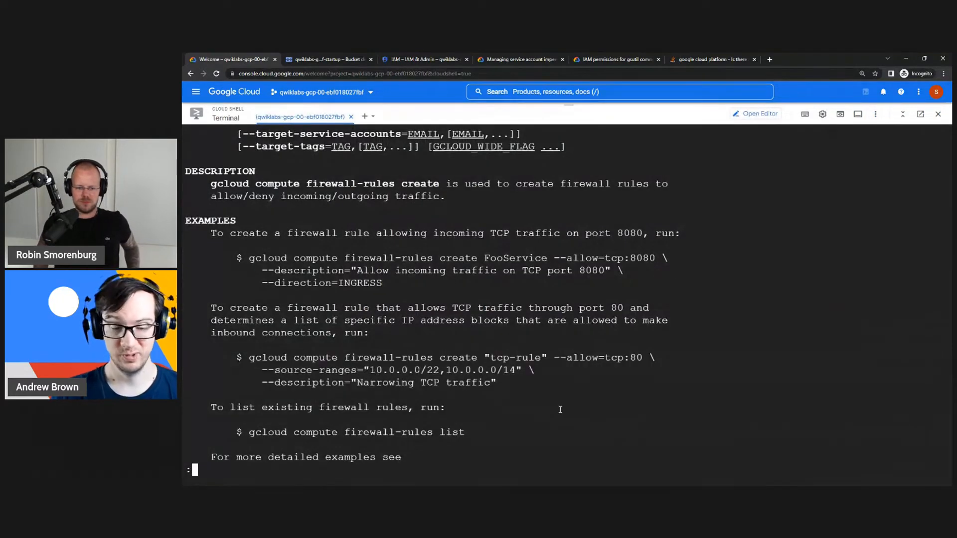
pyautogui.write('q')
pyautogui.write('clear')
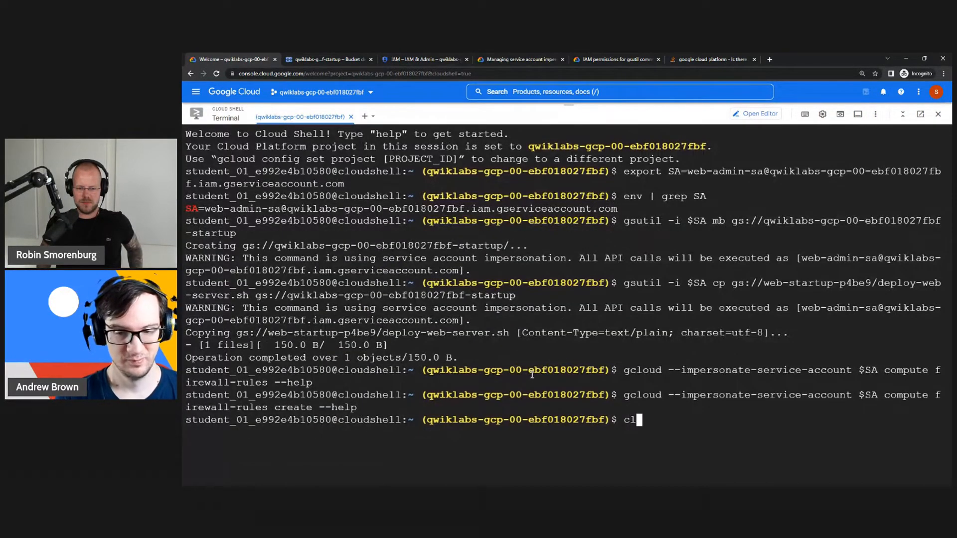
pyautogui.press('Return')
pyautogui.rightClick(461, 233)
pyautogui.click(494, 297)
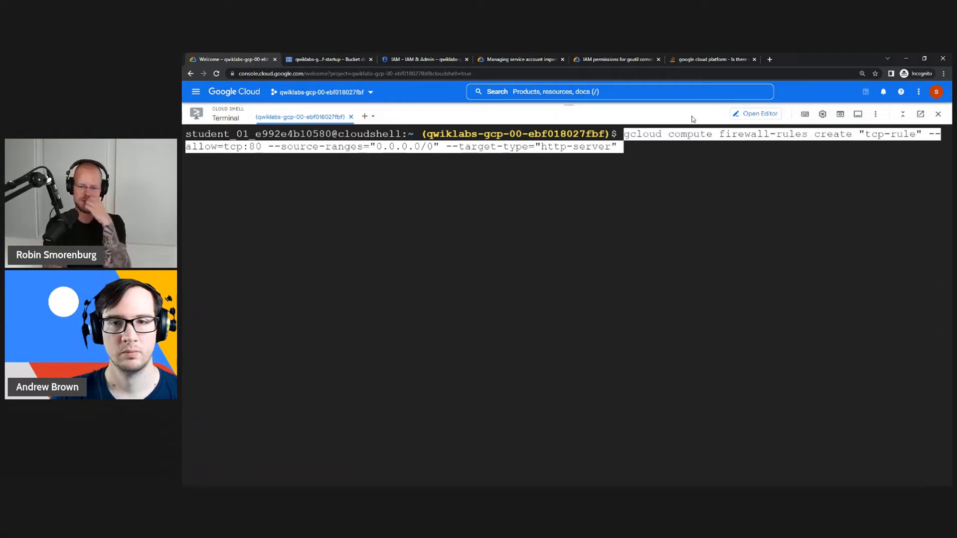
pyautogui.hotkey('ctrl', 'c')
# - Return to the editor, copy "--impersonate-service-account $SA" from the help command, and place the cursor after "tcp-rule" in the create command
pyautogui.click(763, 114)
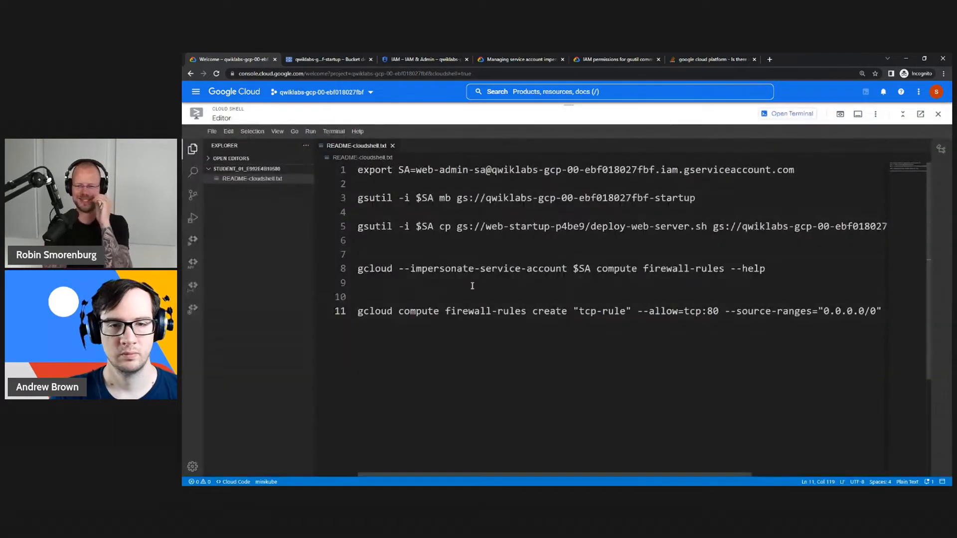
pyautogui.moveTo(400, 270); pyautogui.dragTo(595, 269)
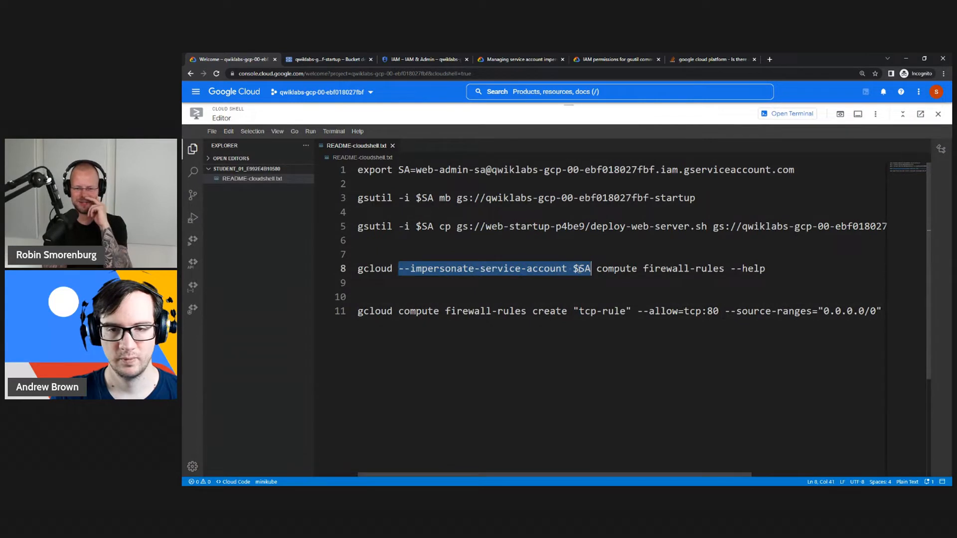
pyautogui.rightClick(579, 270)
pyautogui.click(606, 329)
pyautogui.hscroll(3, 458, 318)
pyautogui.click(493, 311)
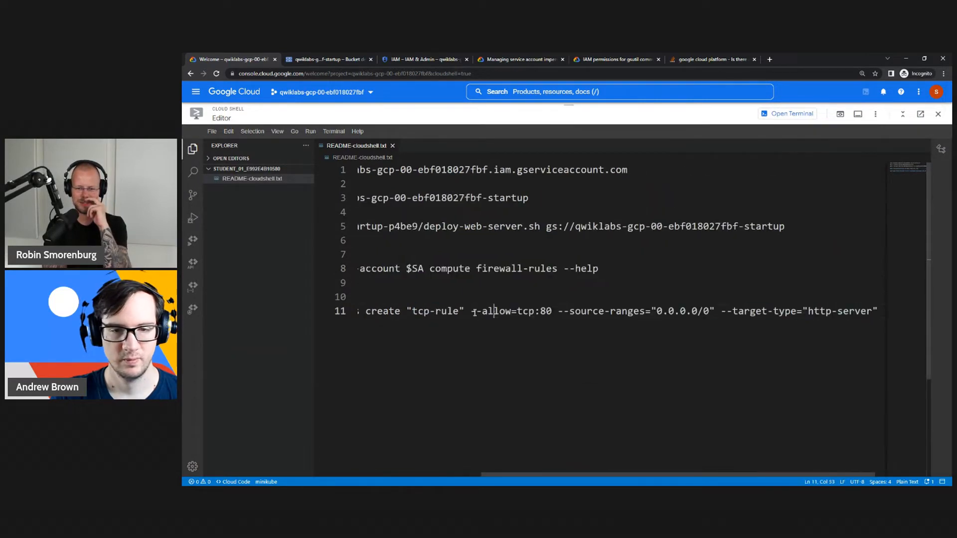
pyautogui.moveTo(534, 475); pyautogui.dragTo(410, 475)
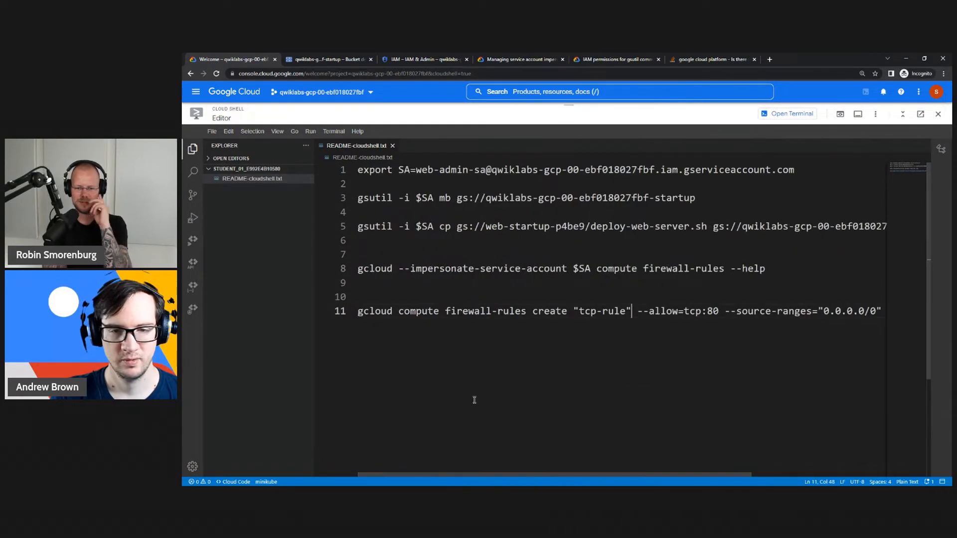
# - Try to paste the --impersonate-service-account $SA flag directly before "tcp-rule" in the firewall command on line 11
pyautogui.click(571, 311)
pyautogui.rightClick(576, 309)
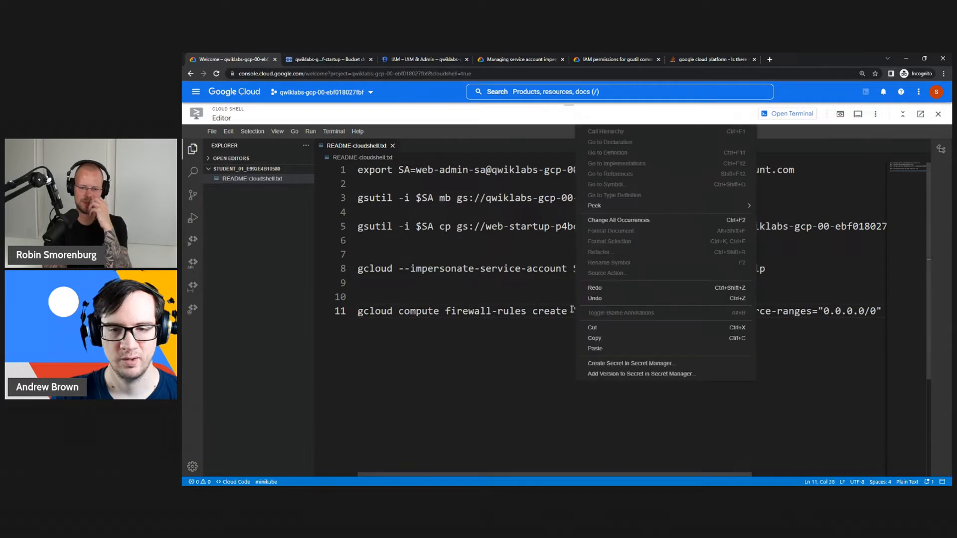
pyautogui.press('Escape')
pyautogui.rightClick(576, 310)
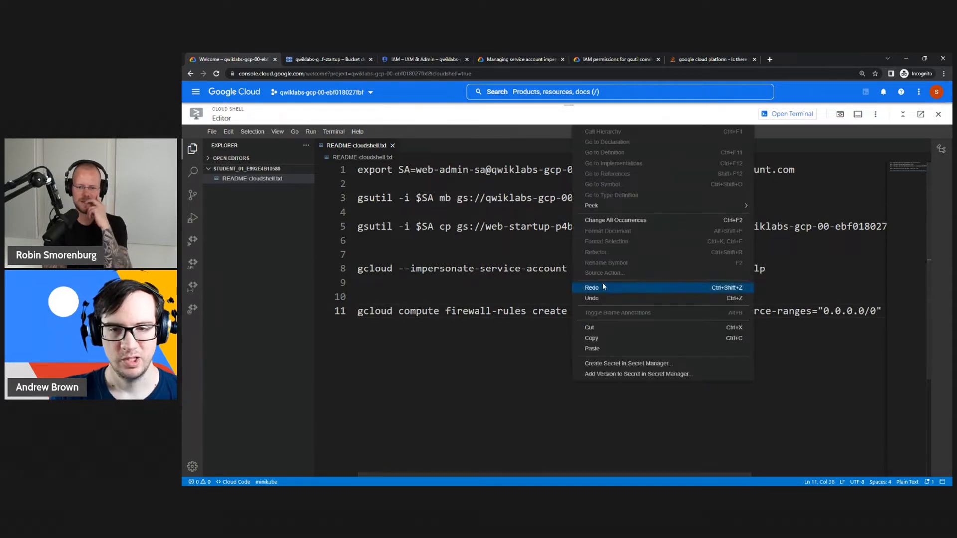
pyautogui.click(604, 347)
pyautogui.hotkey('ctrl', 'z')
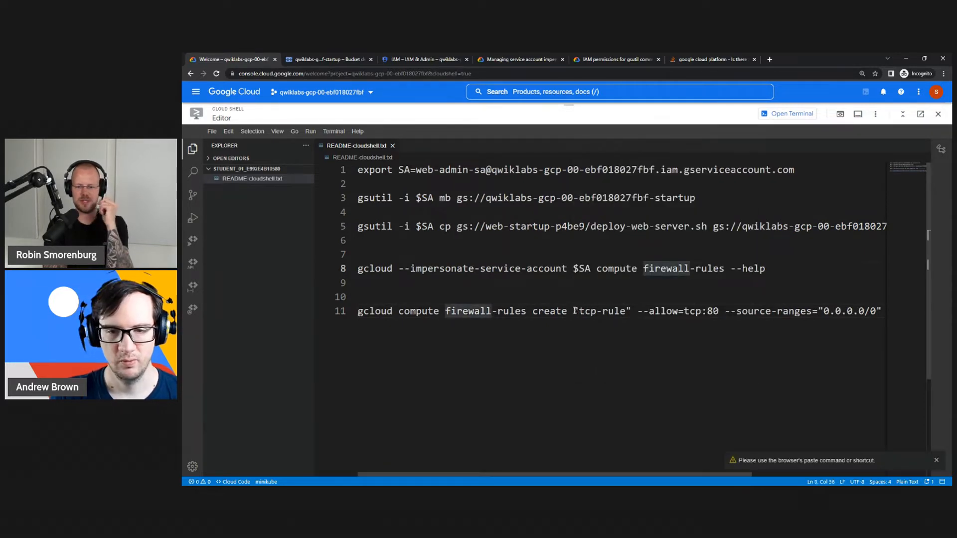
pyautogui.click(575, 310)
pyautogui.hotkey('ctrl', 'v')
pyautogui.moveTo(885, 311); pyautogui.dragTo(616, 311)
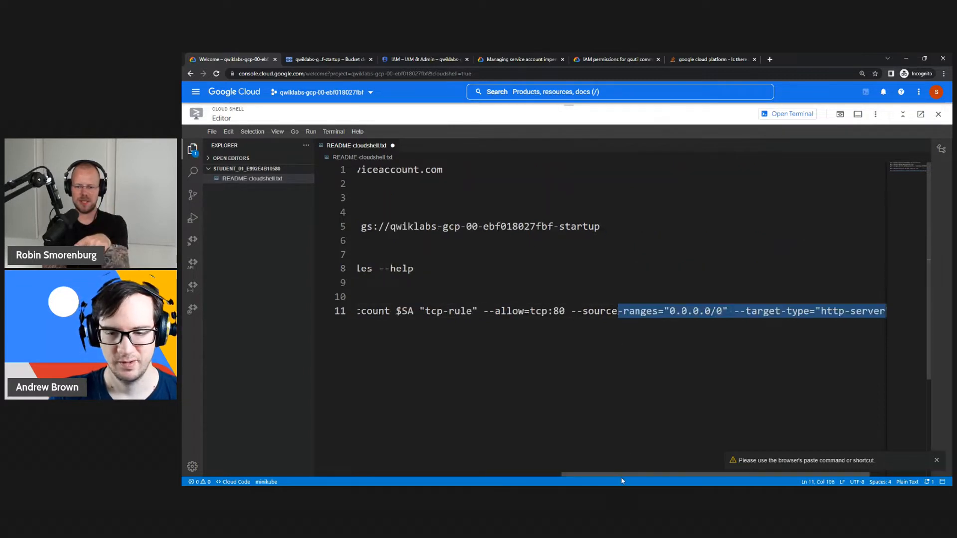
pyautogui.hscroll(2, 674, 474)
pyautogui.click(855, 322)
pyautogui.hotkey('ctrl', 'z')
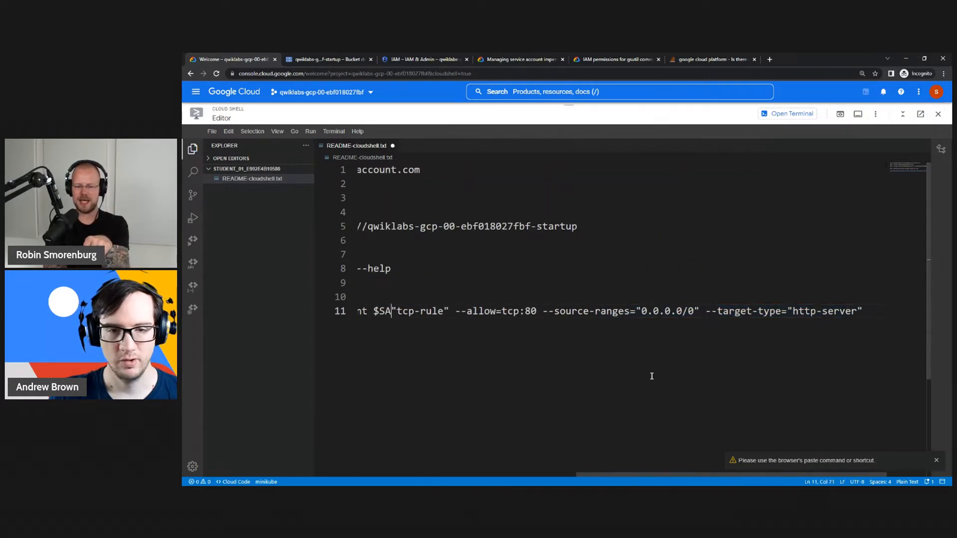
pyautogui.hotkey('ctrl', 'z')
# - Append --impersonate-service-account $SA to the end of the firewall-rules create command on line 11
pyautogui.click(872, 311)
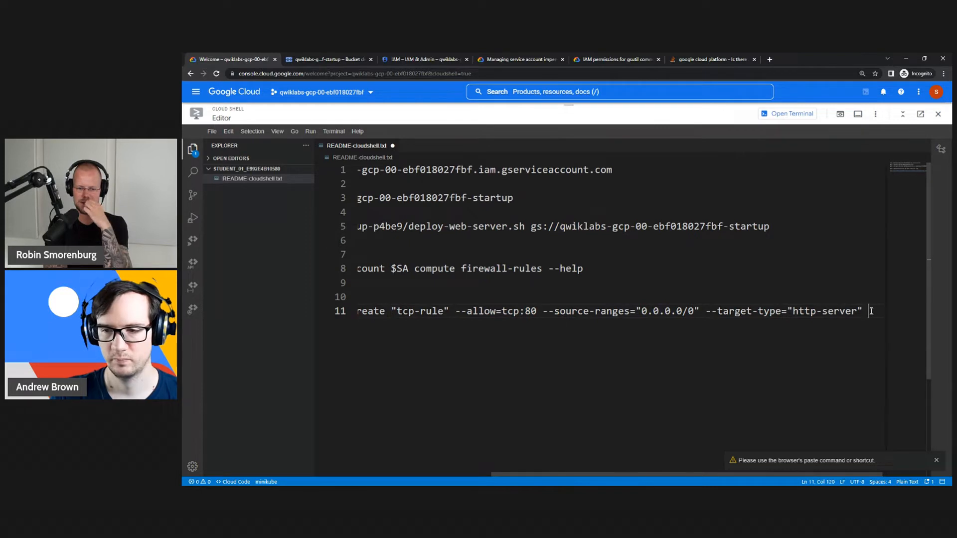
pyautogui.hotkey('ctrl', 'v')
pyautogui.hotkey('ctrl', 'z')
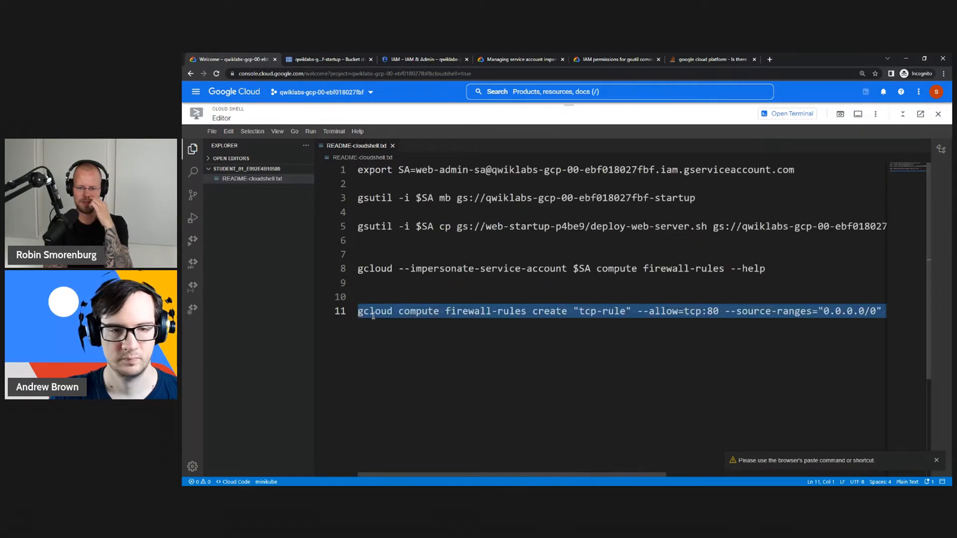
# - Try to create the firewall rule by copying the whole line 11 command into the Cloud Shell terminal and running it
pyautogui.rightClick(381, 312)
pyautogui.click(410, 337)
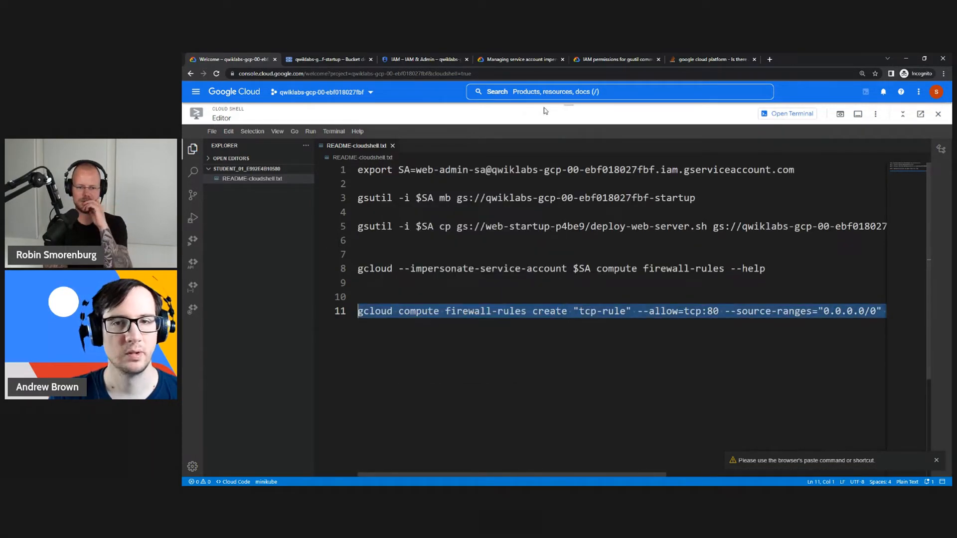
pyautogui.click(788, 114)
pyautogui.rightClick(636, 185)
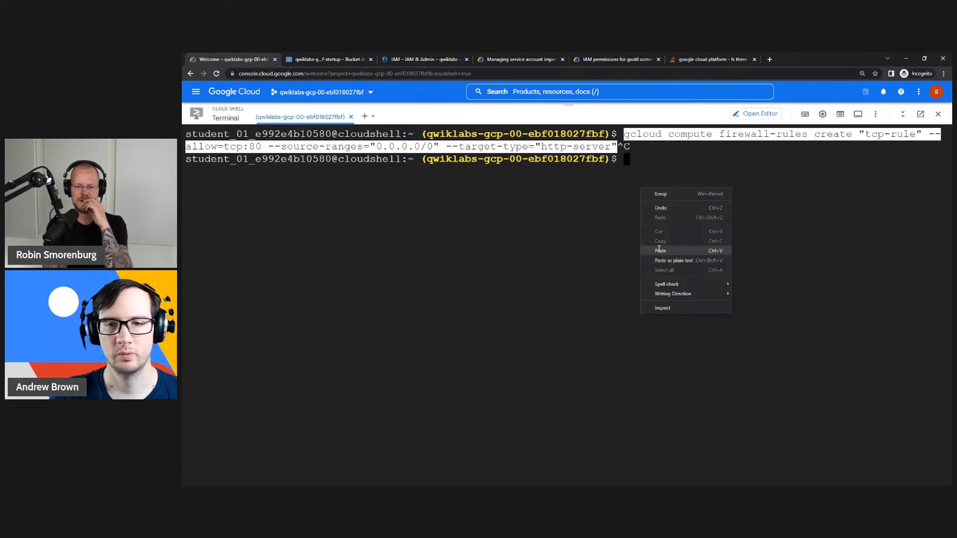
pyautogui.click(657, 249)
pyautogui.press('Return')
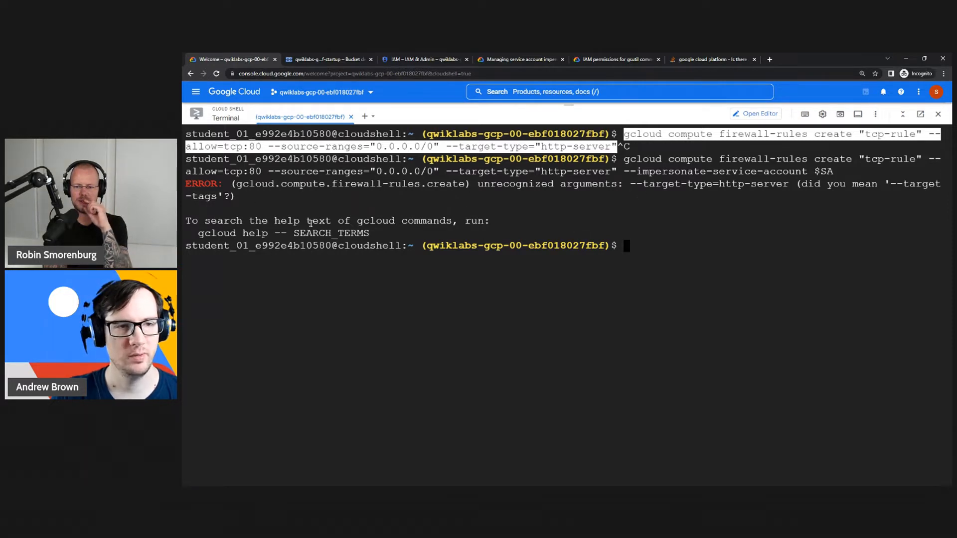
pyautogui.moveTo(242, 184); pyautogui.dragTo(461, 183)
pyautogui.moveTo(528, 184); pyautogui.dragTo(630, 184)
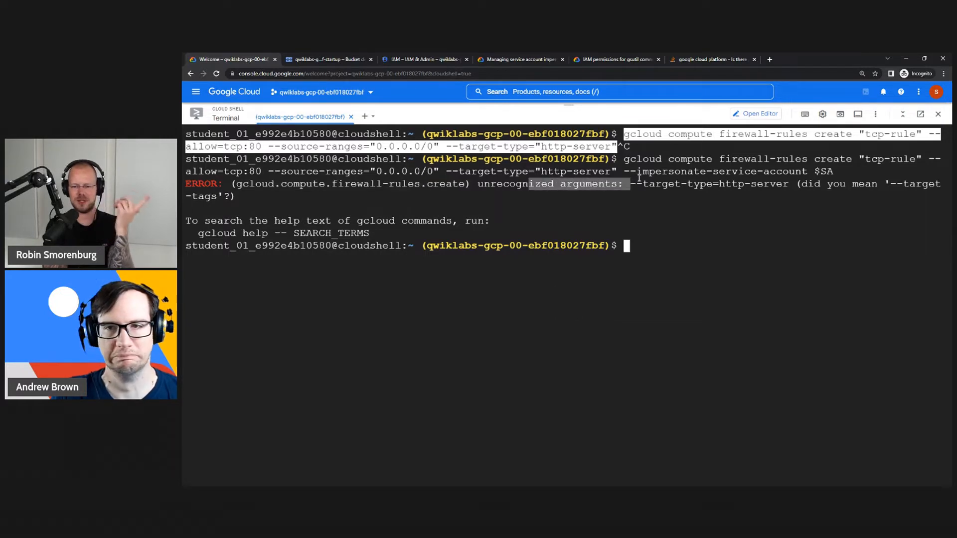
# - Change the --target-type flag to --target-tag in the saved firewall command on line 11 of README-cloudshell.txt
pyautogui.click(755, 114)
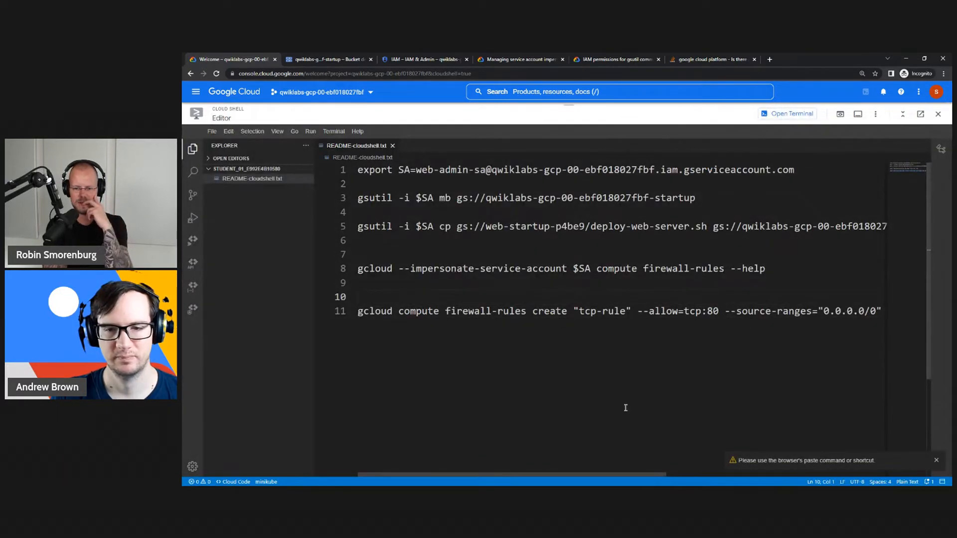
pyautogui.moveTo(628, 473); pyautogui.dragTo(893, 474)
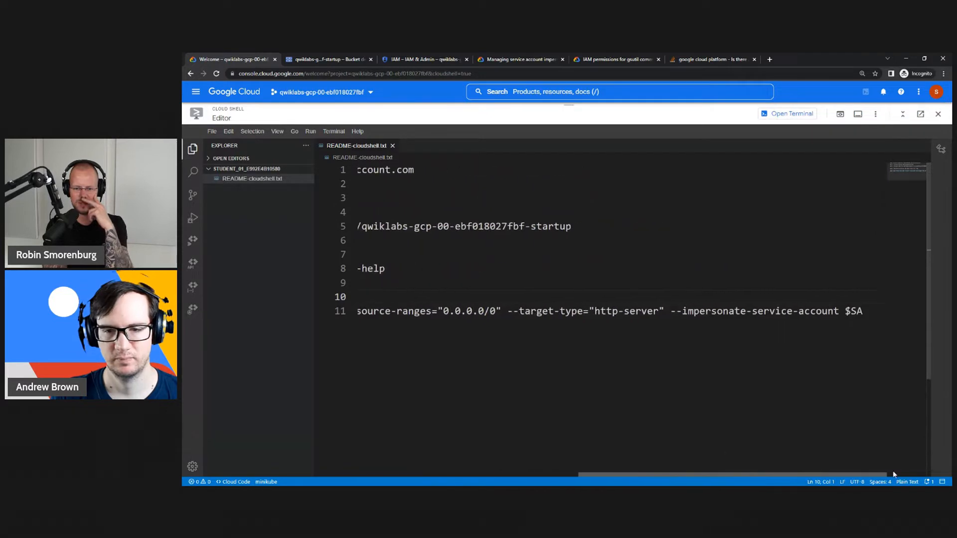
pyautogui.doubleClick(571, 311)
pyautogui.write('t')
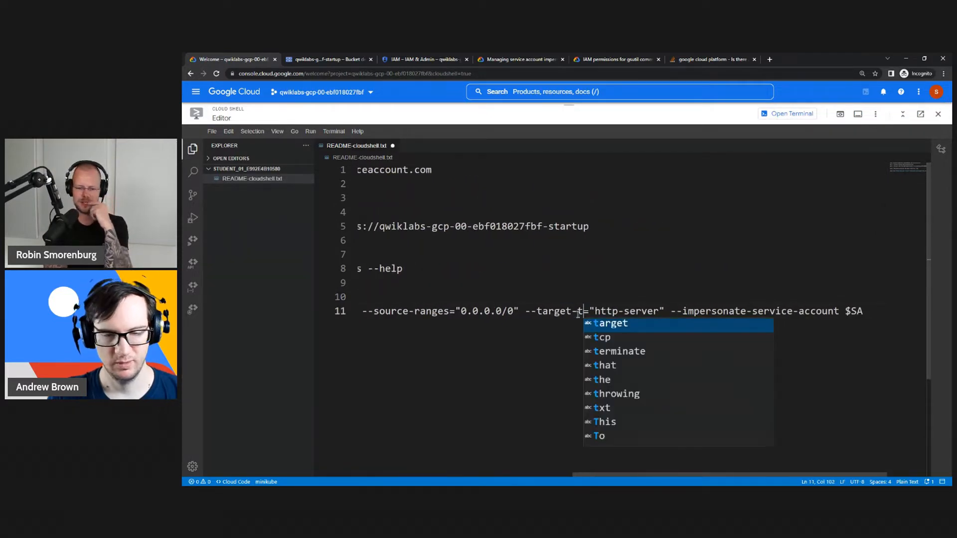
pyautogui.click(733, 301)
pyautogui.moveTo(613, 474); pyautogui.dragTo(832, 474)
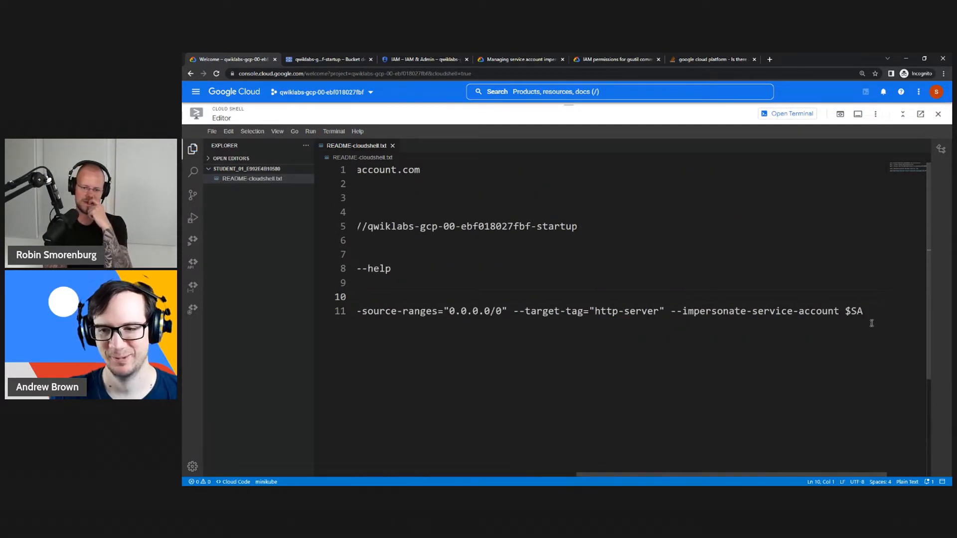
# - Try to create the firewall rule by running the revised line 11 command with --target-tag in the terminal
pyautogui.click(871, 311)
pyautogui.hotkey('shift', 'Home')
pyautogui.rightClick(372, 312)
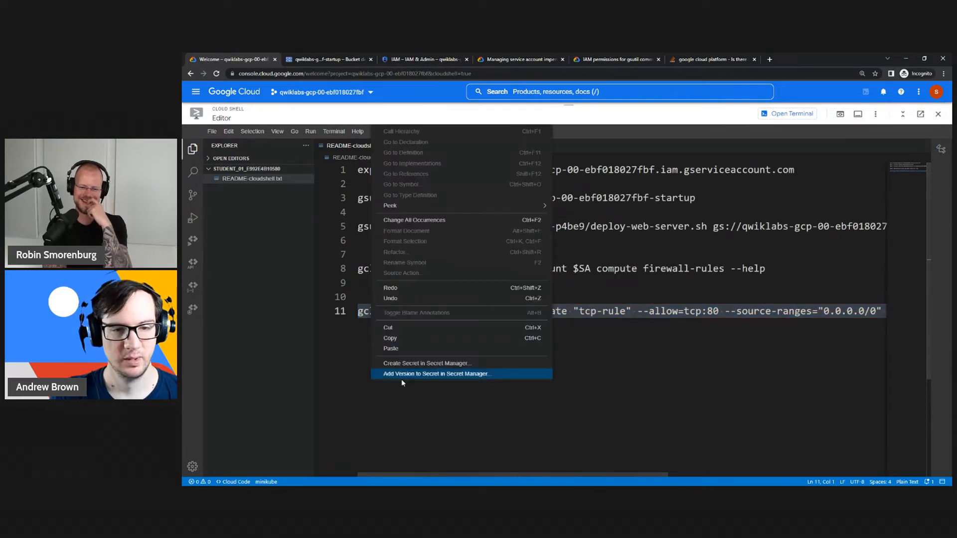
pyautogui.click(449, 338)
pyautogui.click(766, 120)
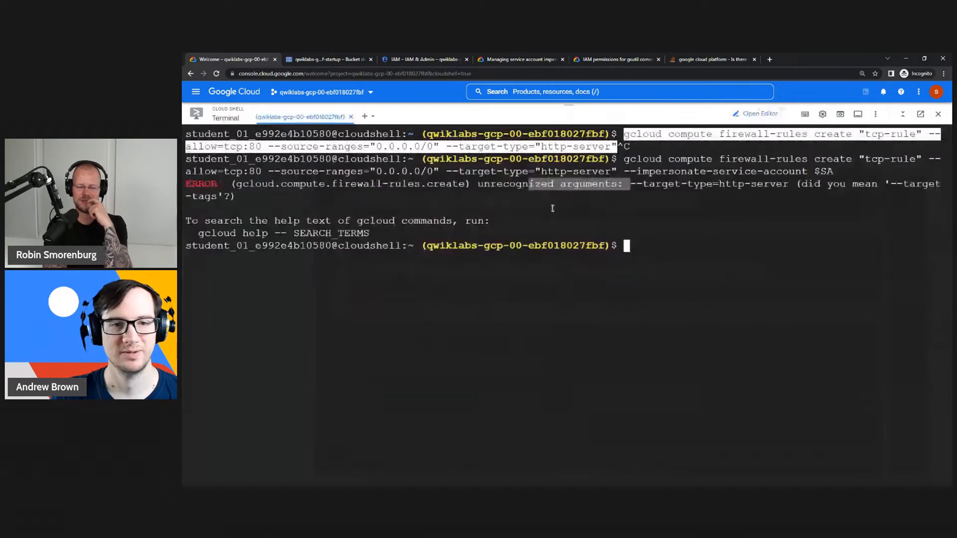
pyautogui.rightClick(666, 231)
pyautogui.click(718, 270)
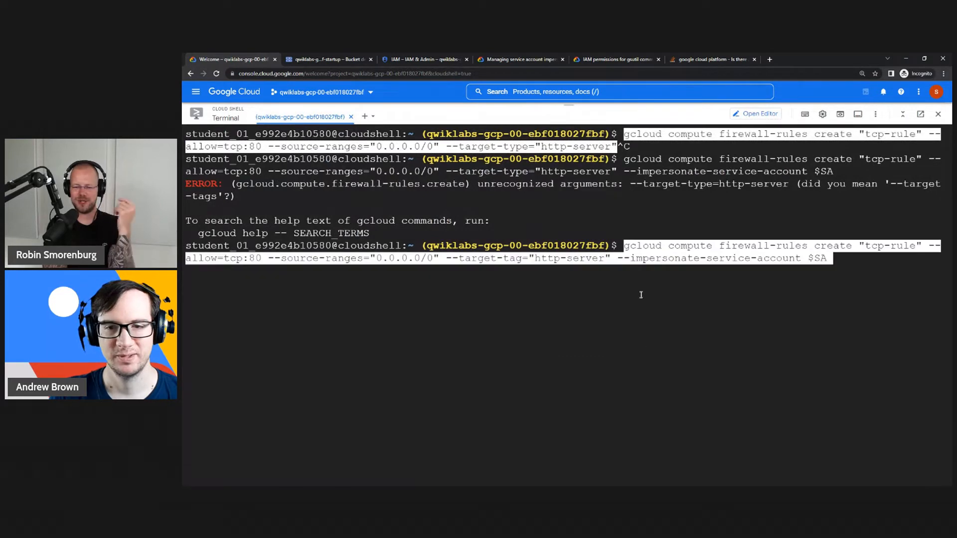
pyautogui.press('Return')
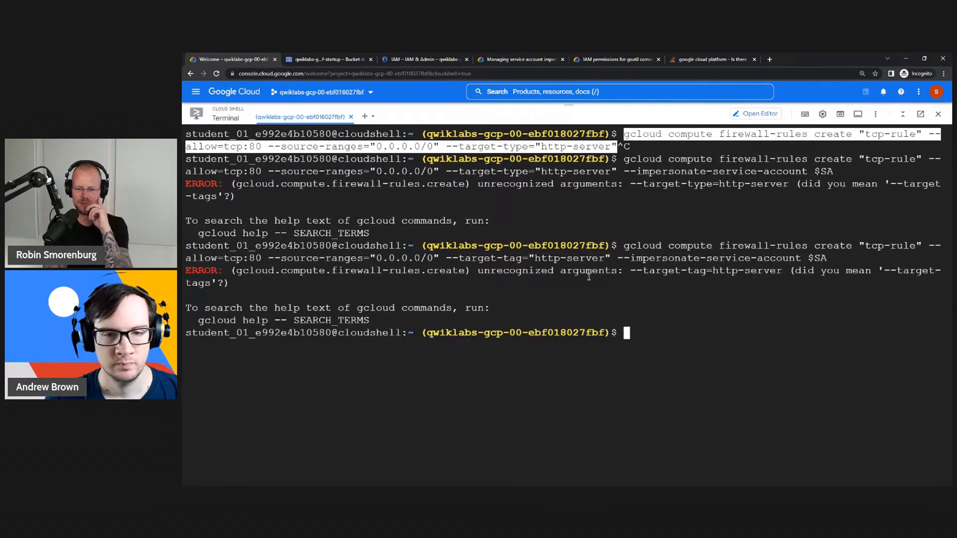
pyautogui.moveTo(482, 272); pyautogui.dragTo(601, 269)
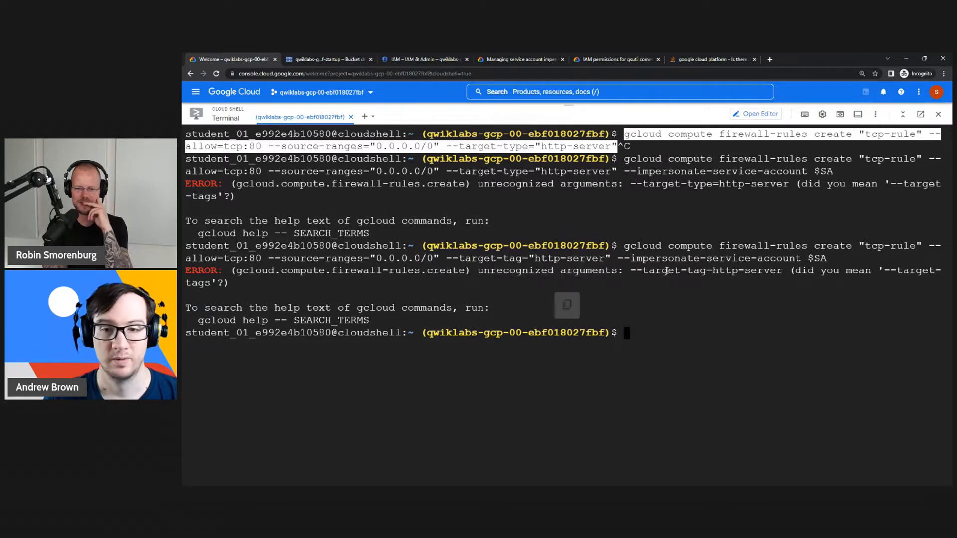
# - Correct the flag to --target-tags in the recalled terminal command and run it to create the "tcp-rule" firewall rule
pyautogui.press('Up')
pyautogui.hotkey('ctrl', 'Left')
pyautogui.hotkey('ctrl', 'Left')
pyautogui.hotkey('ctrl', 'Left')
pyautogui.hotkey('ctrl', 'Left')
pyautogui.hotkey('ctrl', 'Left')
pyautogui.hotkey('ctrl', 'Left')
pyautogui.hotkey('ctrl', 'Left')
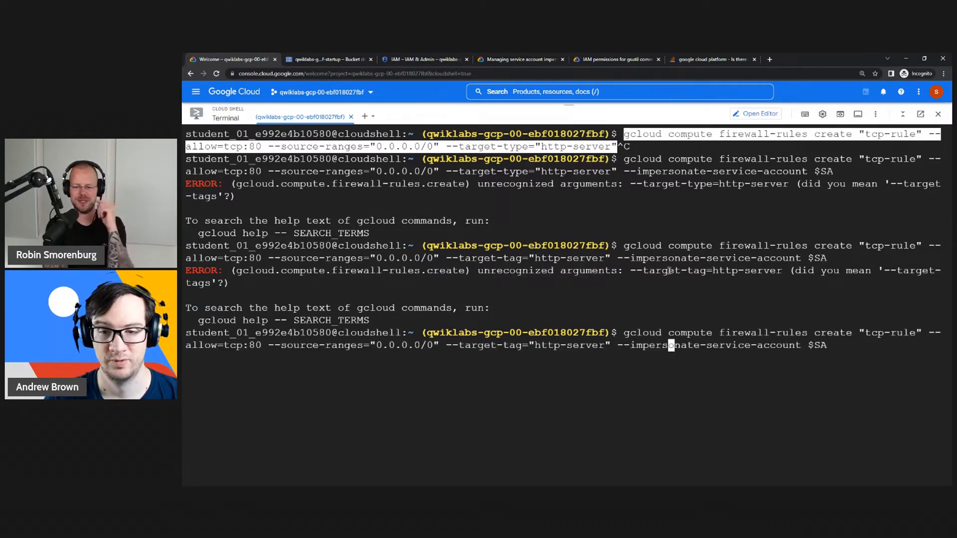
pyautogui.press('Right')
pyautogui.press('Right')
pyautogui.press('Right')
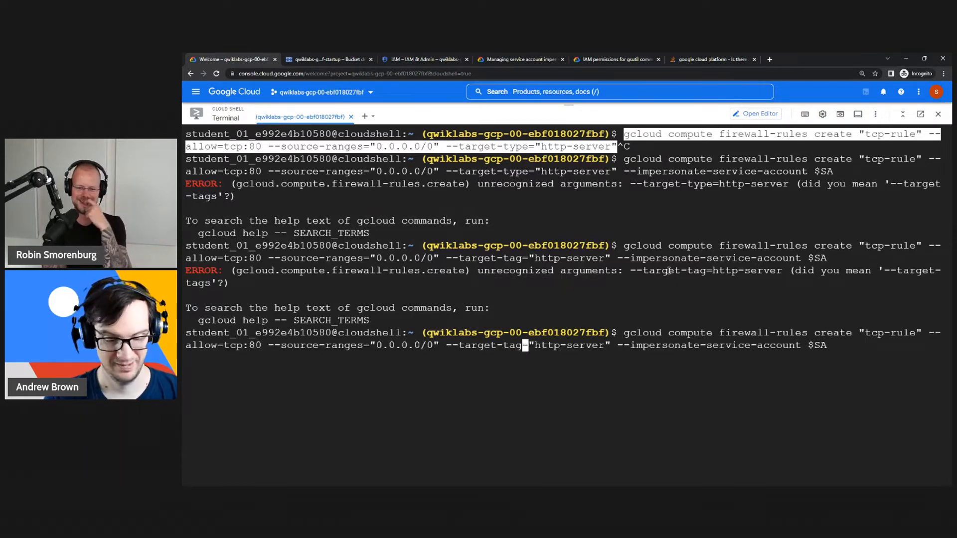
pyautogui.write('s')
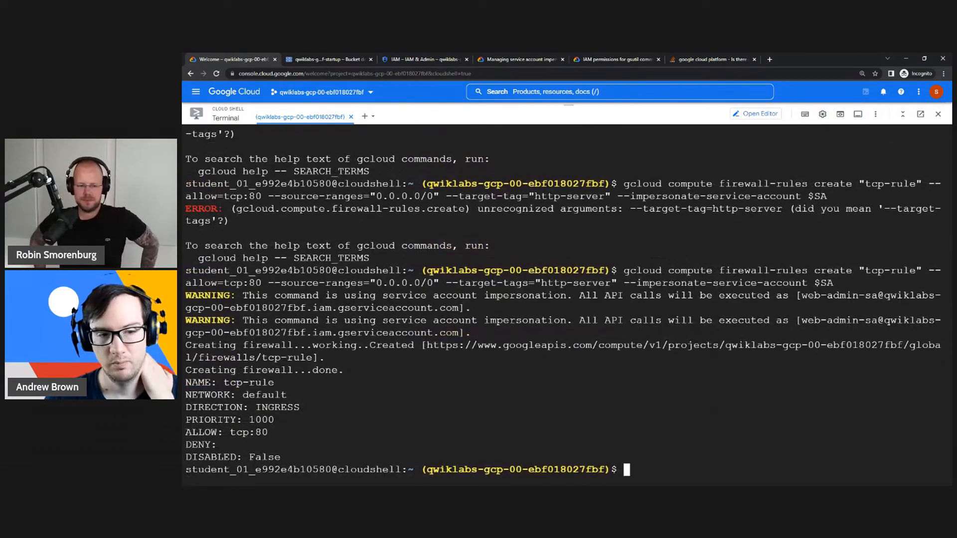
# - Switch to the lab instructions and read task 4 about deploying the test-server virtual machine
pyautogui.hotkey('alt', 'Tab')
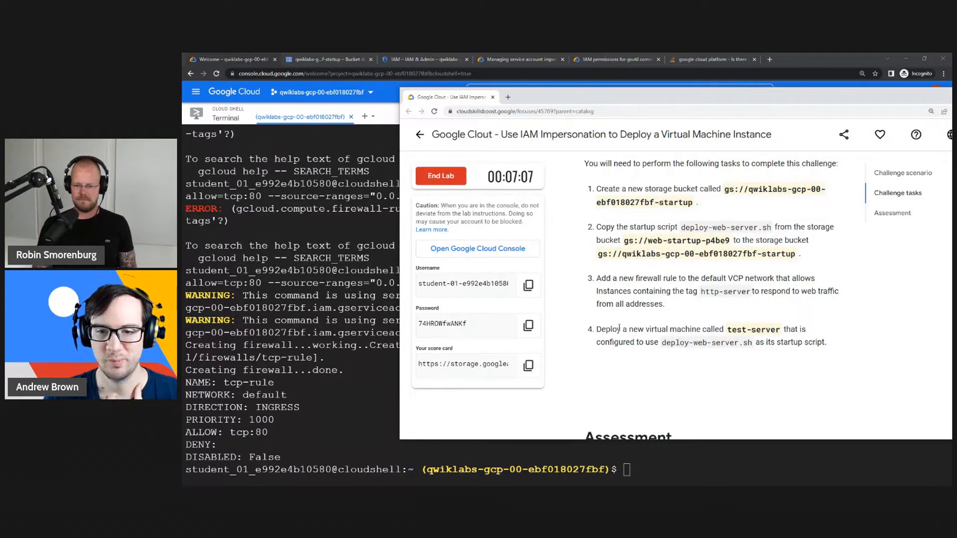
pyautogui.moveTo(607, 329); pyautogui.dragTo(774, 324)
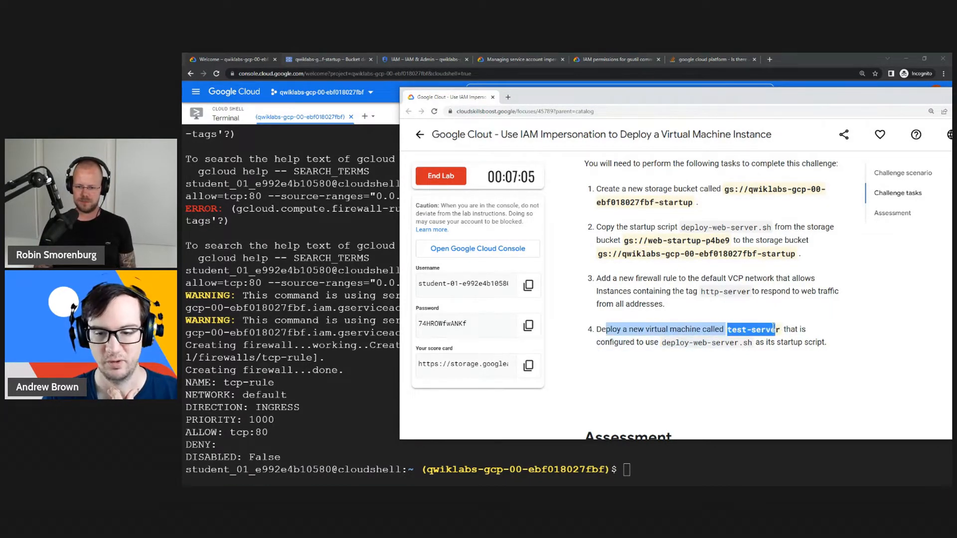
pyautogui.click(728, 466)
# - In the Cloud Shell editor, start a new command on line 13 below the firewall command with "gcloud compute"
pyautogui.click(763, 116)
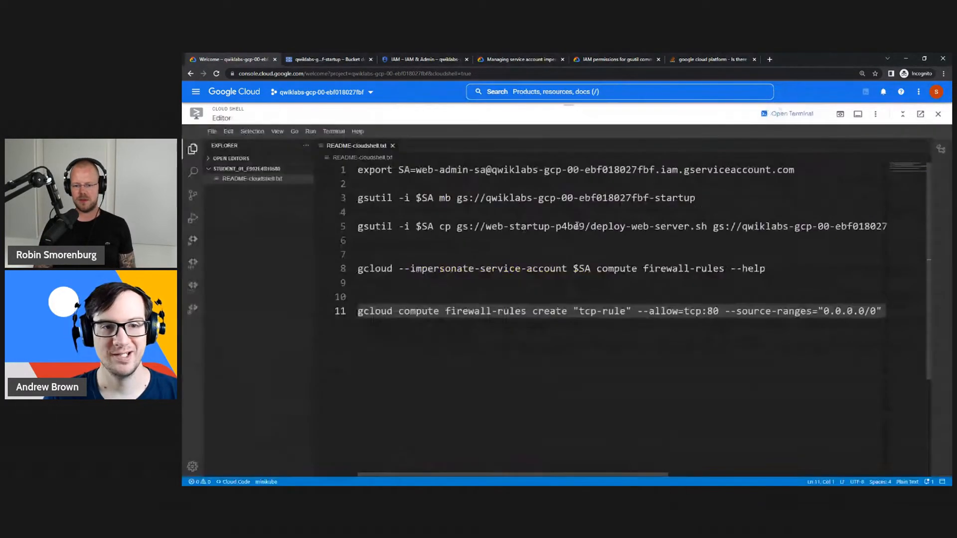
pyautogui.moveTo(648, 474); pyautogui.dragTo(837, 474)
pyautogui.click(875, 316)
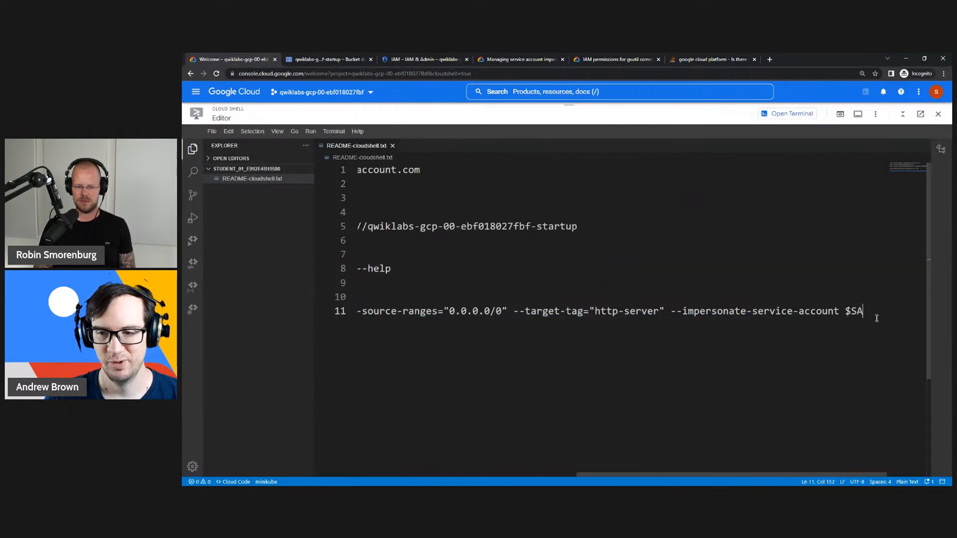
pyautogui.press('Return')
pyautogui.press('Return')
pyautogui.write('gcloud compute')
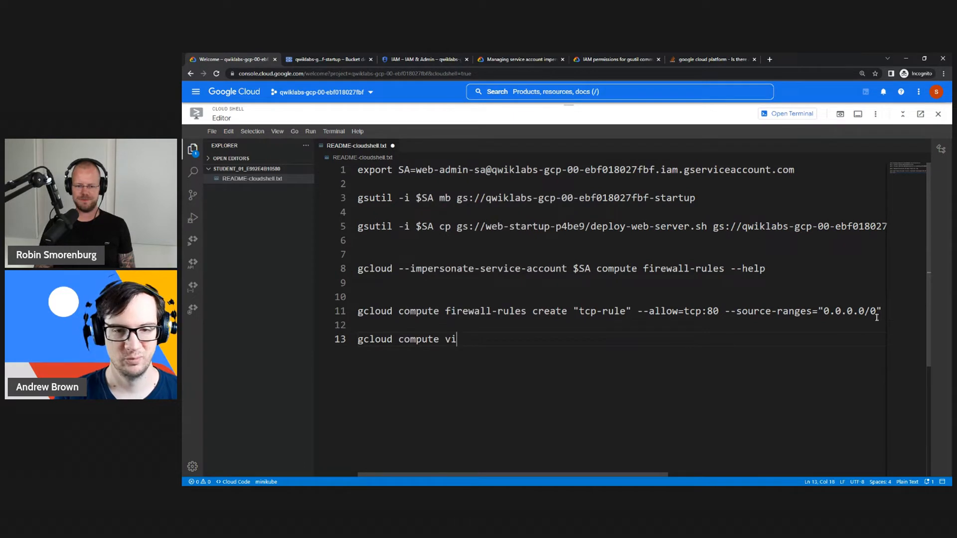
pyautogui.write(' virtual')
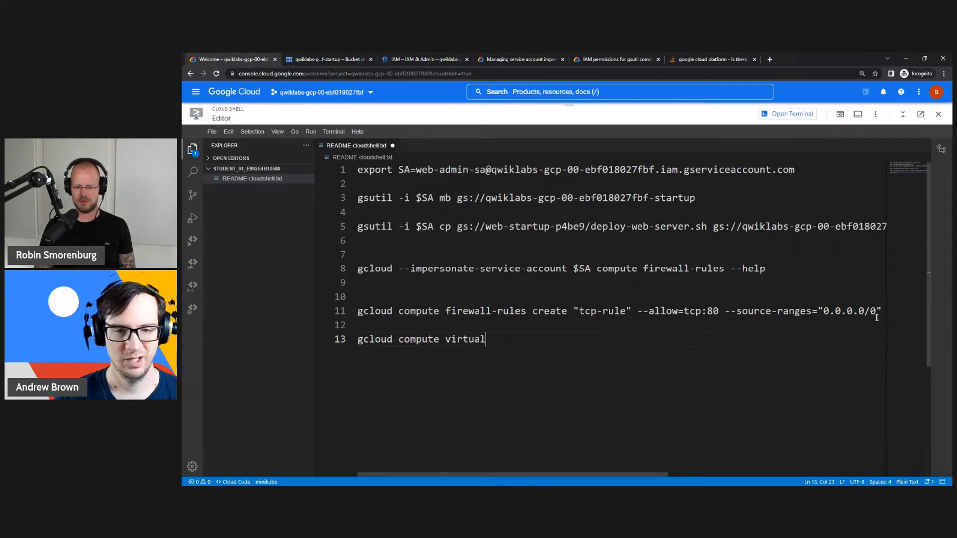
pyautogui.write('-eng')
pyautogui.press('BackSpace')
pyautogui.press('BackSpace')
pyautogui.press('BackSpace')
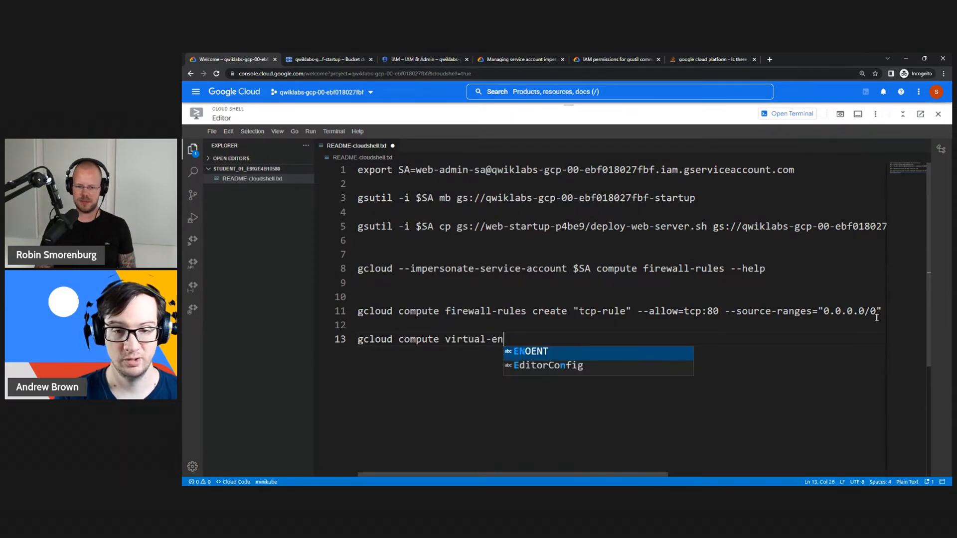
pyautogui.press('BackSpace')
pyautogui.press('BackSpace')
pyautogui.press('BackSpace')
pyautogui.press('BackSpace')
pyautogui.press('BackSpace')
pyautogui.press('BackSpace')
pyautogui.press('BackSpace')
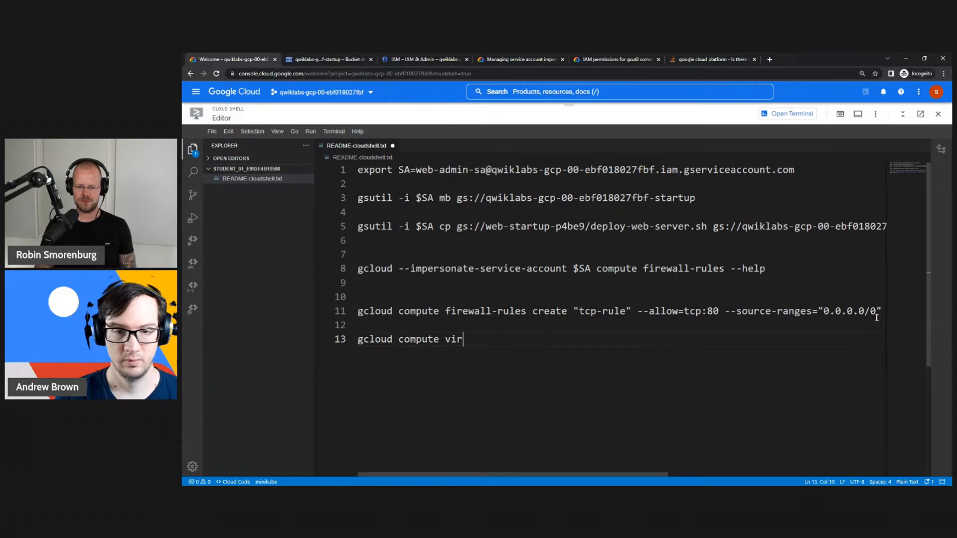
# - Extend line 13 to "gcloud compute engine create --name --startup" and save README-cloudshell.txt
pyautogui.write('engine create ')
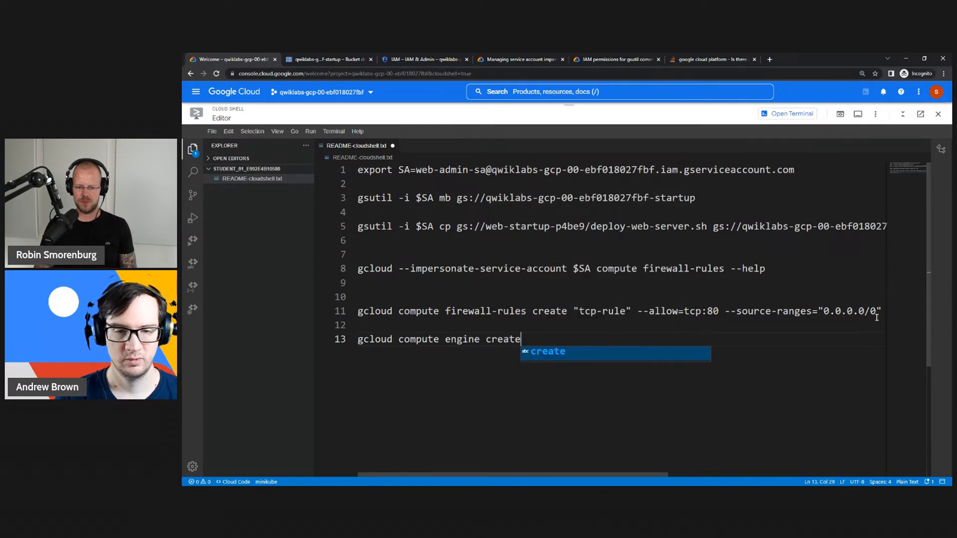
pyautogui.write('--startup')
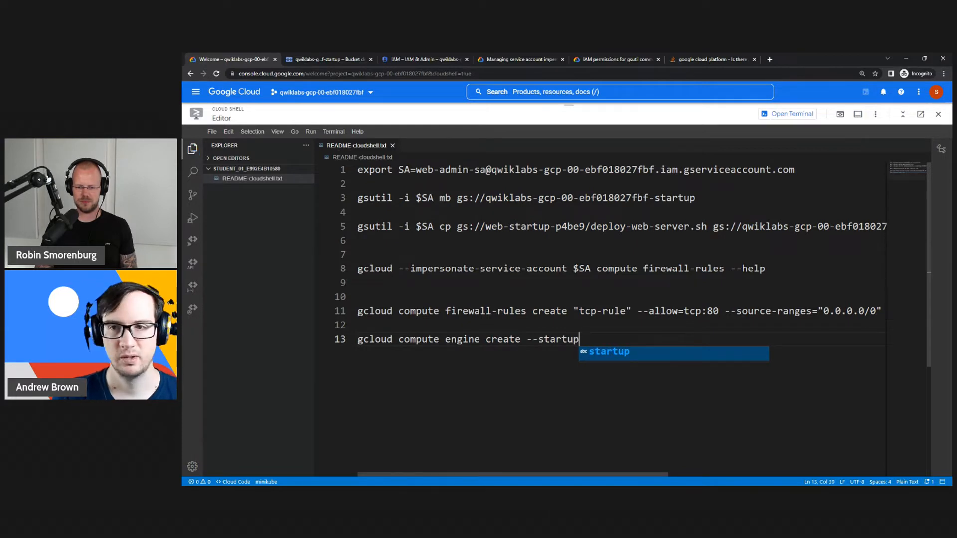
pyautogui.click(527, 339)
pyautogui.write('--')
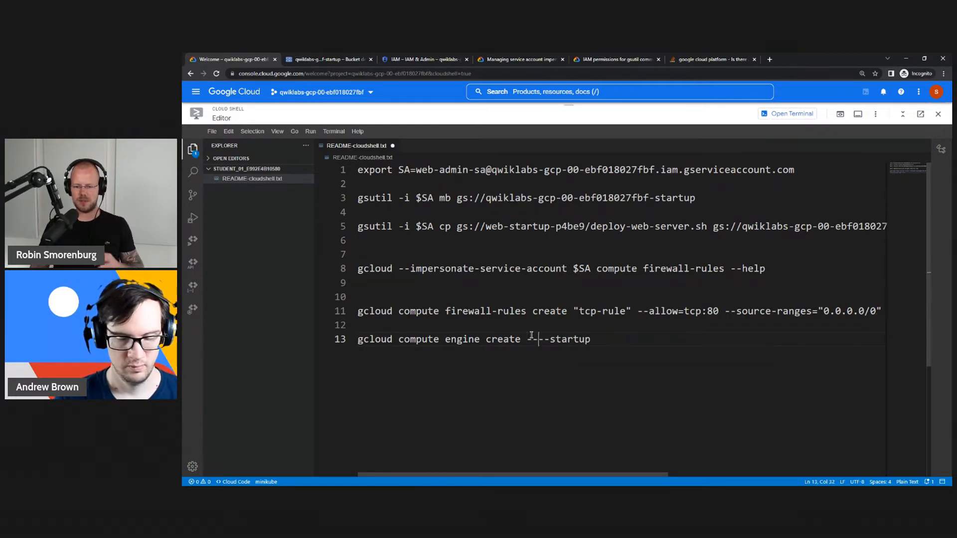
pyautogui.write('name')
pyautogui.hotkey('ctrl', 's')
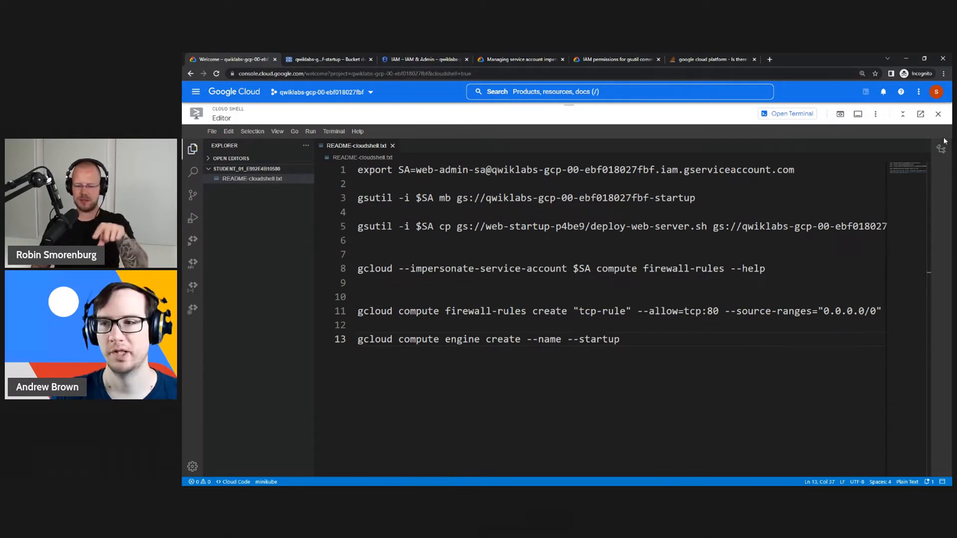
# - Check the virtual machine name in lab task 4, replace --name with "test-server" in the line 13 command, and save the file
pyautogui.hotkey('alt', 'Tab')
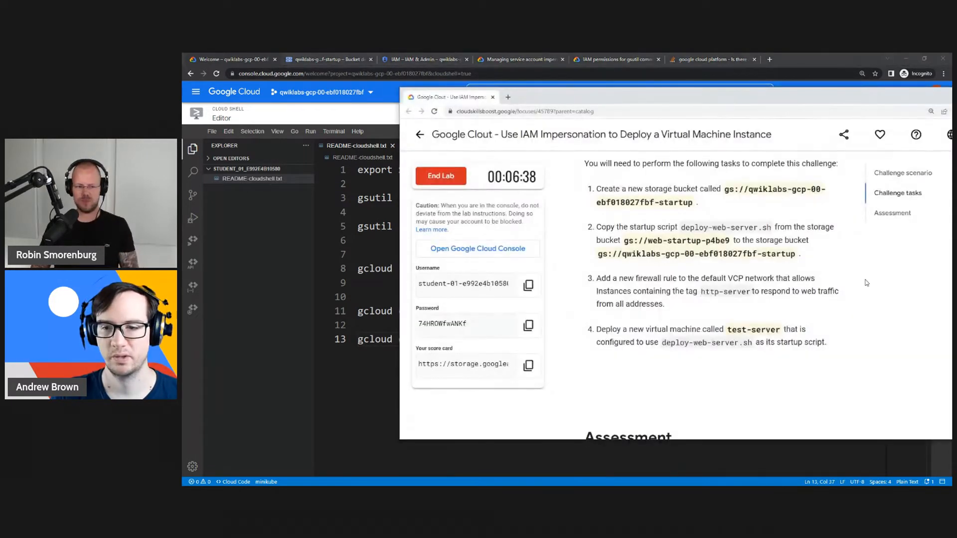
pyautogui.doubleClick(733, 330)
pyautogui.moveTo(771, 342); pyautogui.dragTo(467, 323)
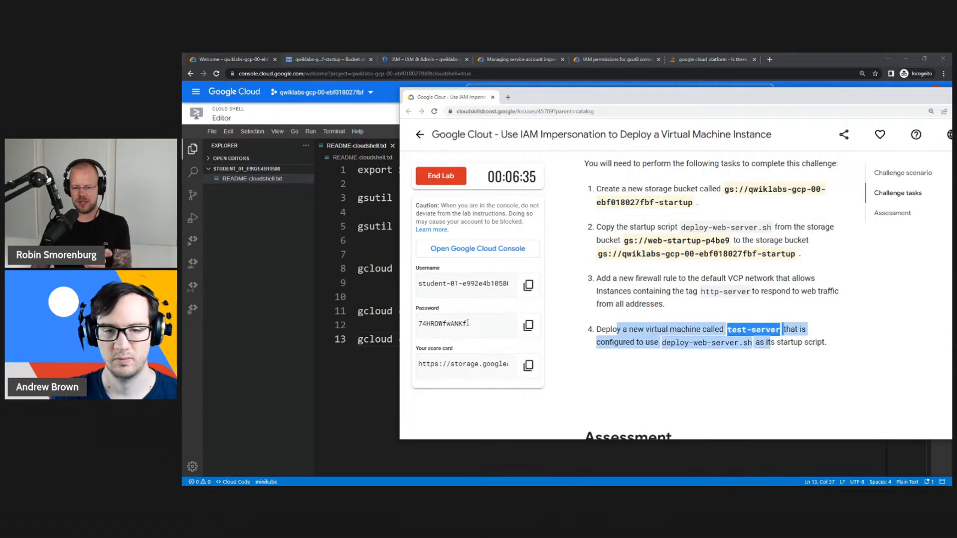
pyautogui.hotkey('alt', 'Tab')
pyautogui.write('test-server')
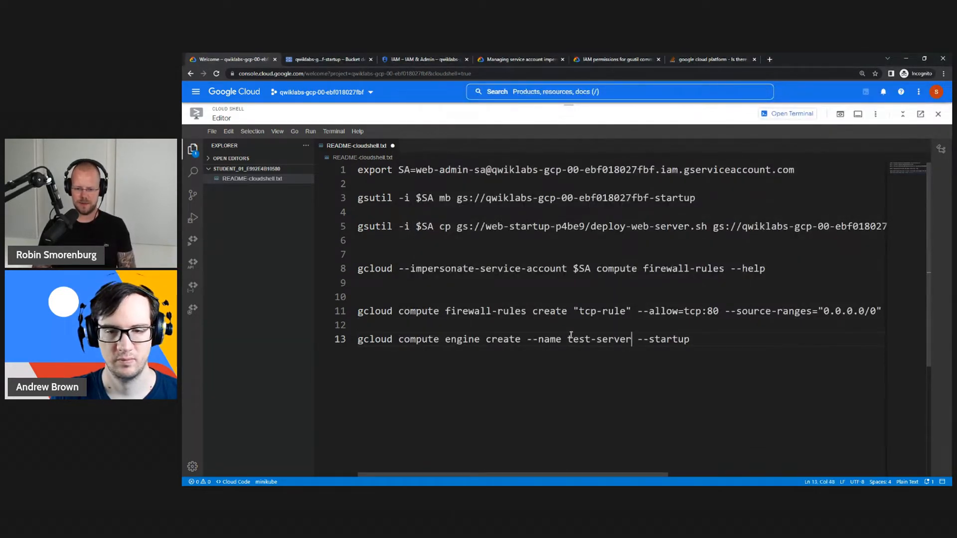
pyautogui.moveTo(564, 336); pyautogui.dragTo(527, 339)
pyautogui.press('BackSpace')
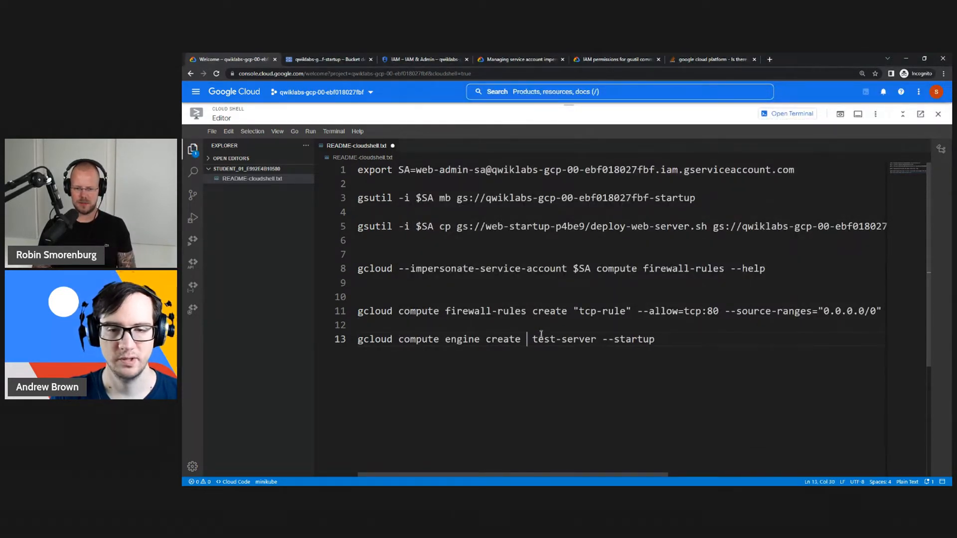
pyautogui.click(672, 338)
pyautogui.hotkey('ctrl', 's')
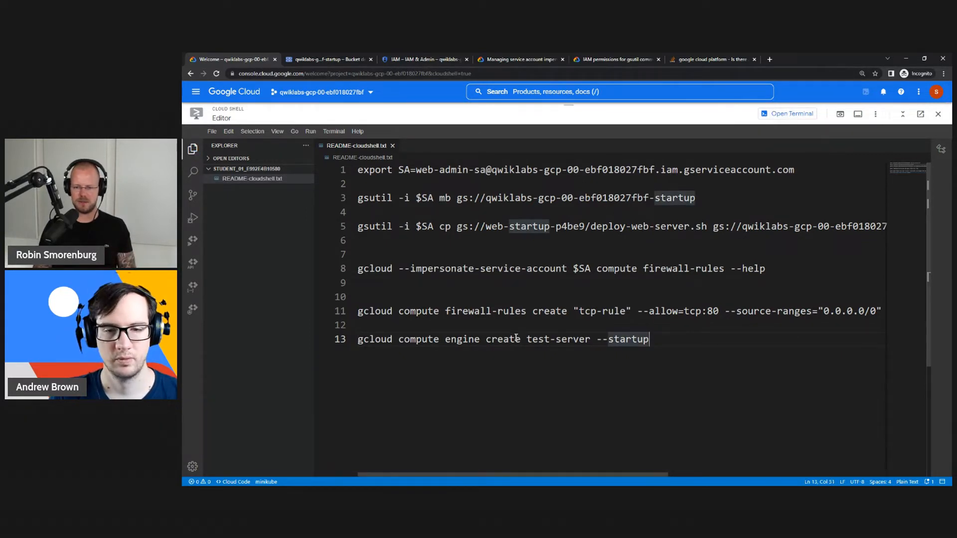
# - Try "gcloud compute engine creat --help" in the terminal and rerun it with the verb corrected to "create"
pyautogui.moveTo(514, 339); pyautogui.dragTo(359, 342)
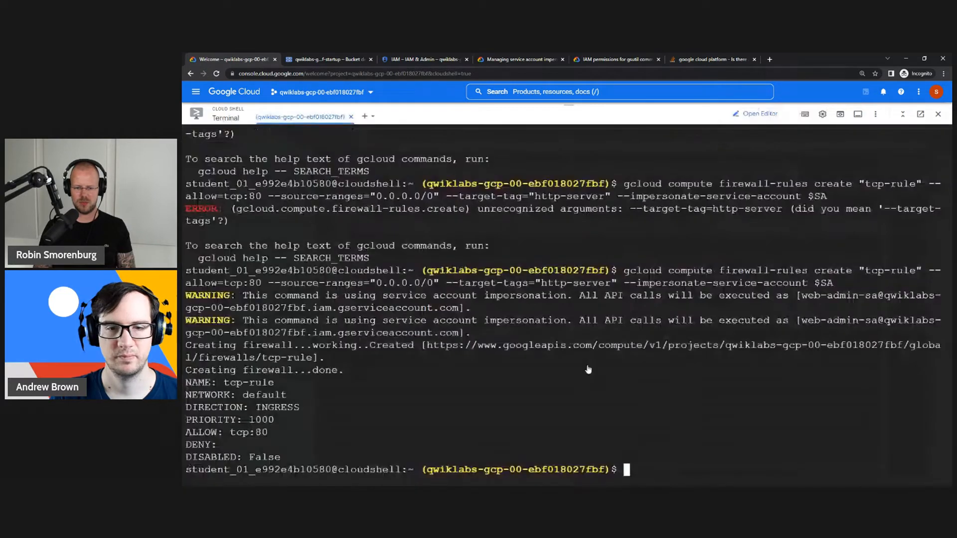
pyautogui.write('gcloud compute engine creat')
pyautogui.write('--help')
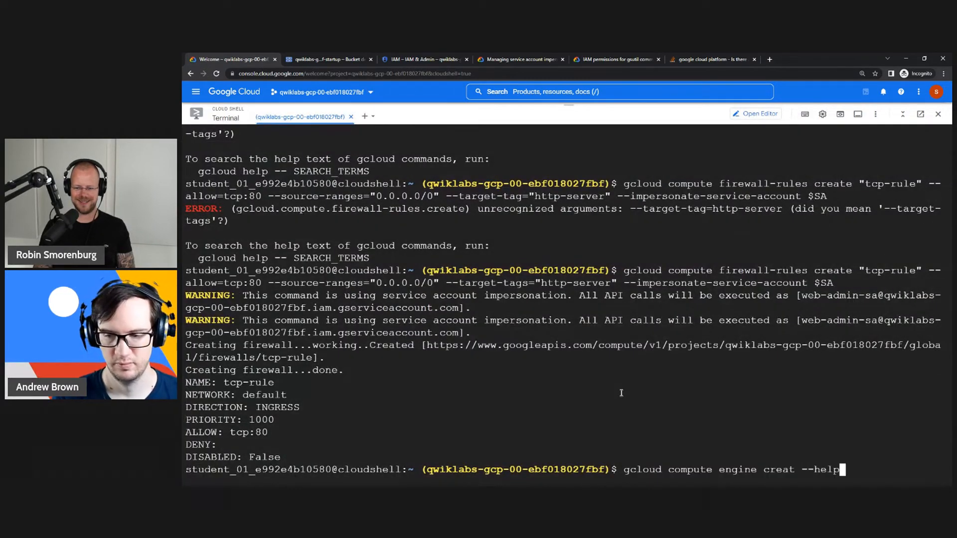
pyautogui.press('Return')
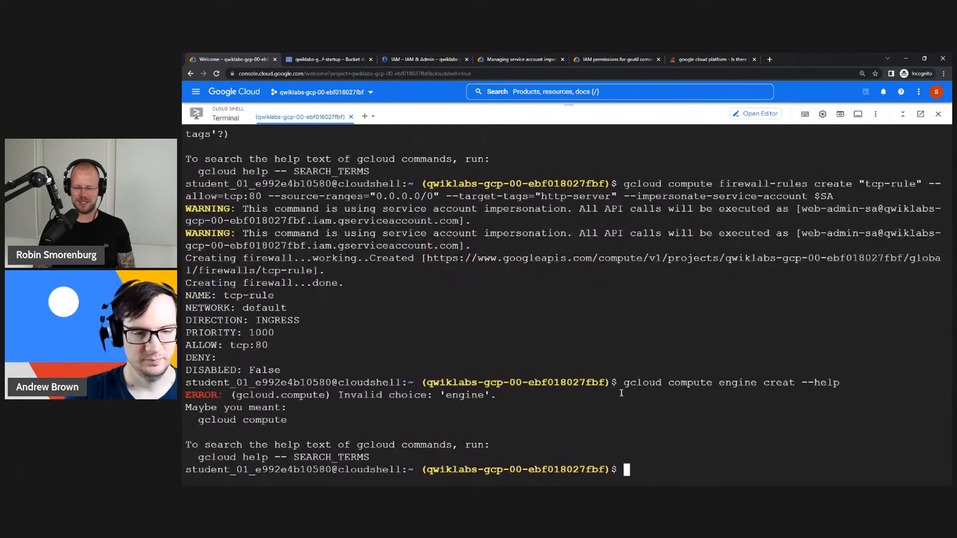
pyautogui.press('Up')
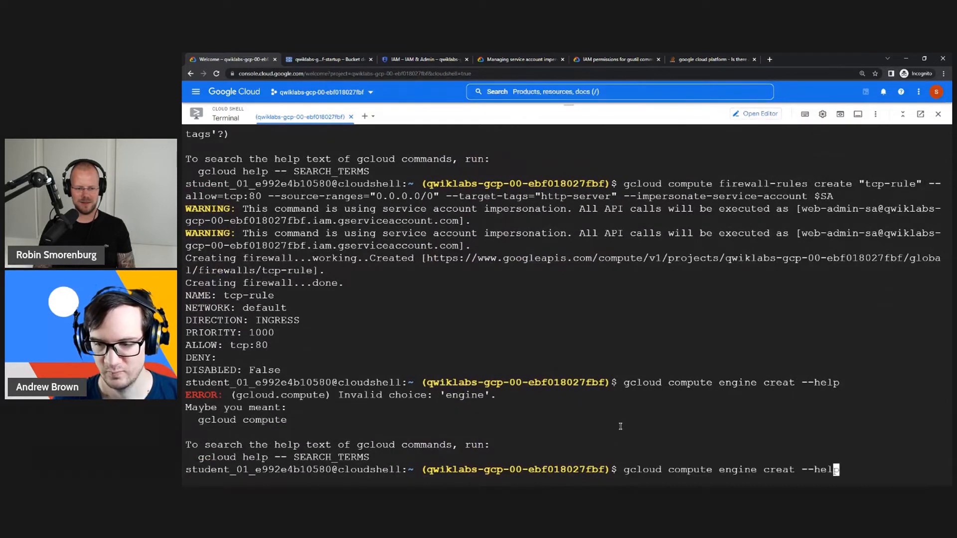
pyautogui.write('e')
pyautogui.press('Return')
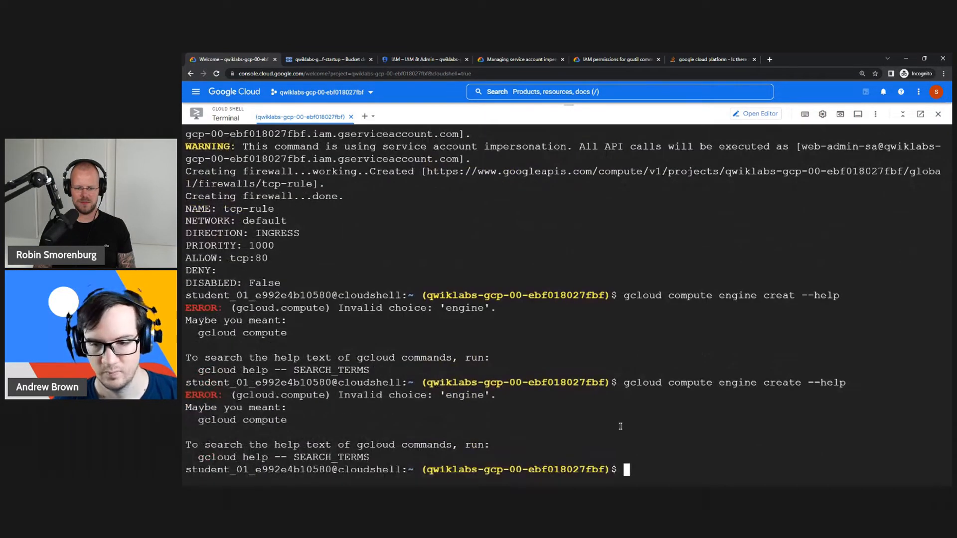
# - Remove "engine" from the recalled terminal command and run "gcloud compute create --help"
pyautogui.press('Up')
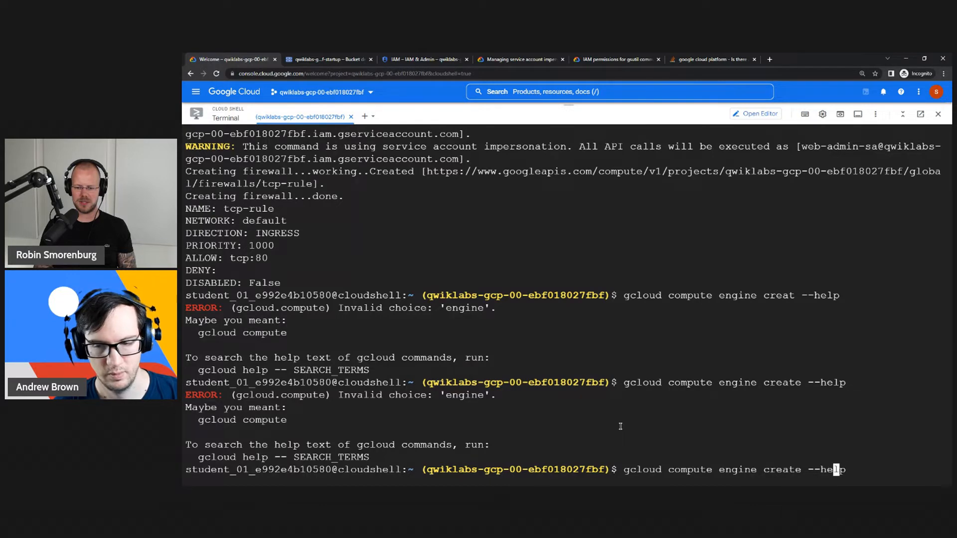
pyautogui.press('Left')
pyautogui.press('Left')
pyautogui.press('Left')
pyautogui.press('Left')
pyautogui.press('Left')
pyautogui.press('Left')
pyautogui.press('Left')
pyautogui.press('Left')
pyautogui.press('Left')
pyautogui.press('Left')
pyautogui.press('Left')
pyautogui.press('Left')
pyautogui.press('BackSpace')
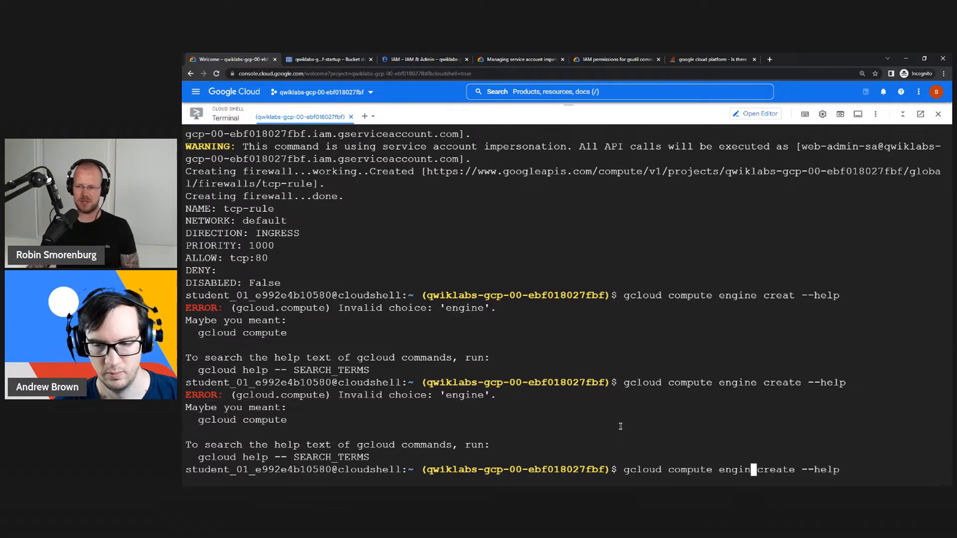
pyautogui.press('BackSpace')
pyautogui.press('BackSpace')
pyautogui.press('BackSpace')
pyautogui.press('BackSpace')
pyautogui.press('BackSpace')
pyautogui.press('BackSpace')
pyautogui.press('Return')
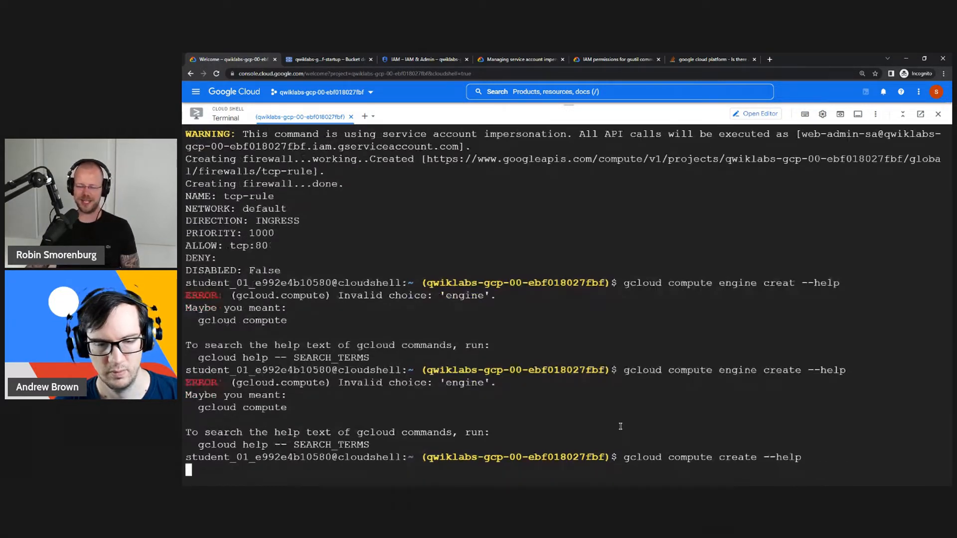
# - Reduce the recalled terminal command to "gcloud compute --help" and run it
pyautogui.press('Up')
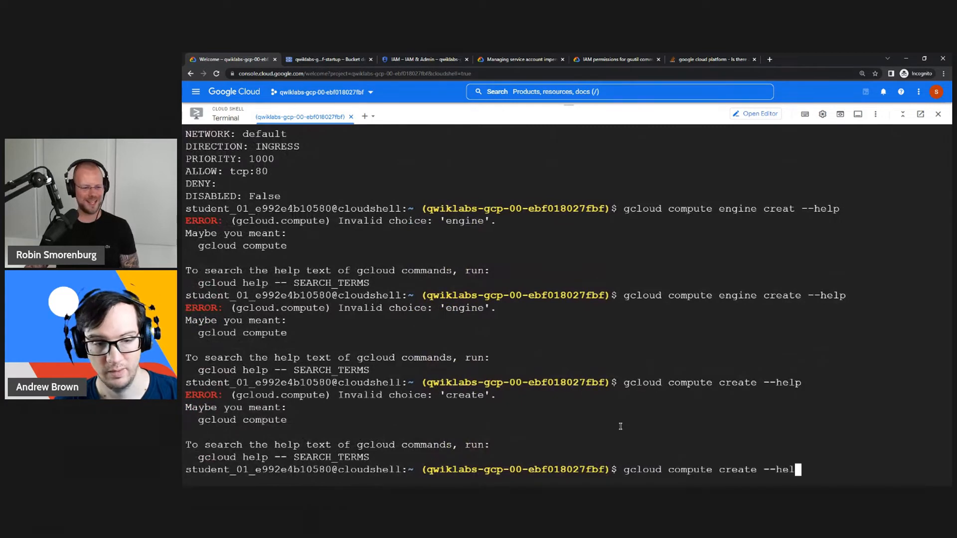
pyautogui.press('BackSpace')
pyautogui.press('BackSpace')
pyautogui.press('BackSpace')
pyautogui.press('BackSpace')
pyautogui.press('BackSpace')
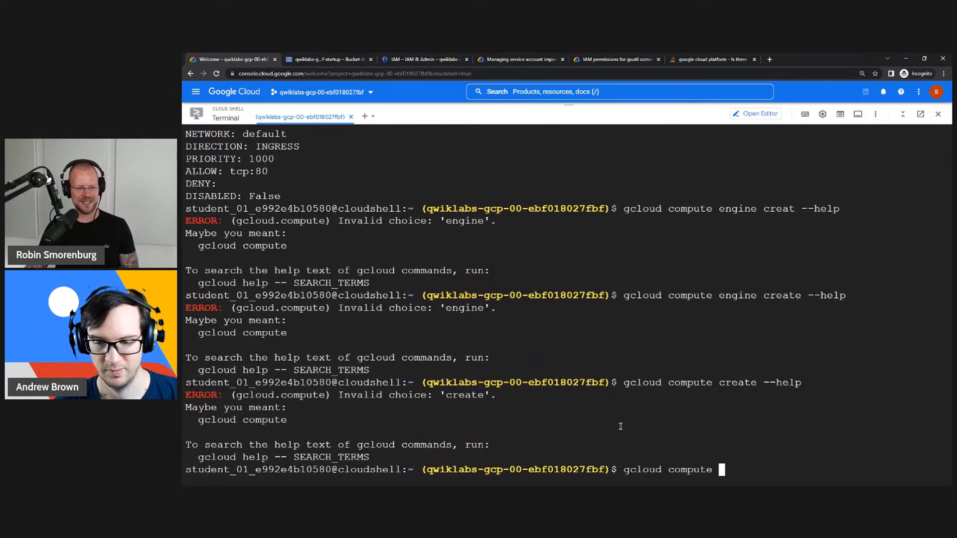
pyautogui.press('Return')
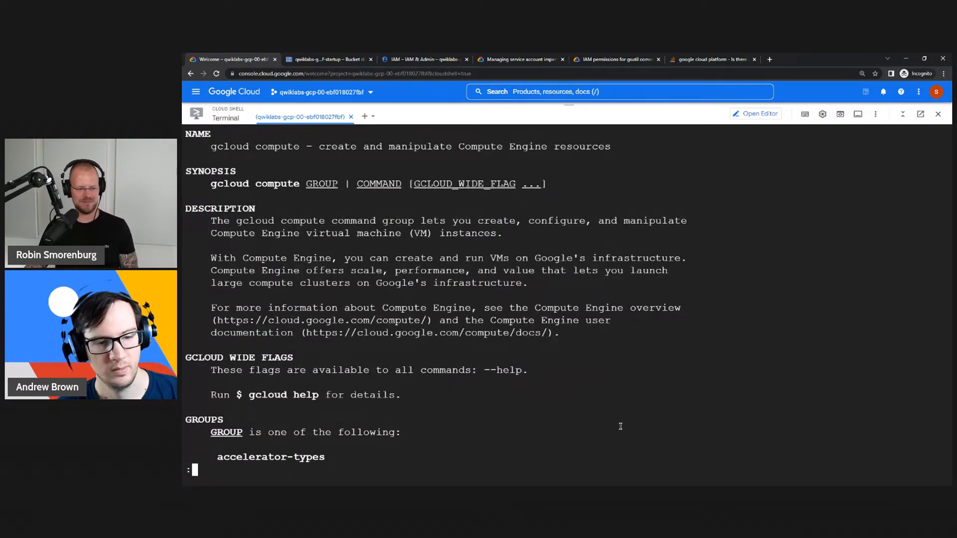
# - Look through the list of gcloud compute groups for the one that manages virtual machines, and exit the help
pyautogui.scroll(-4, 620, 426)
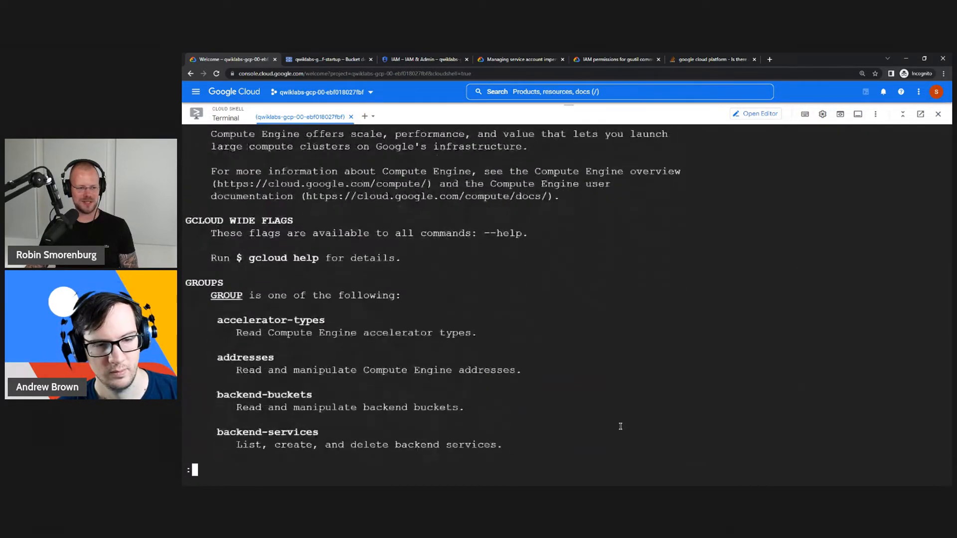
pyautogui.scroll(-5, 620, 426)
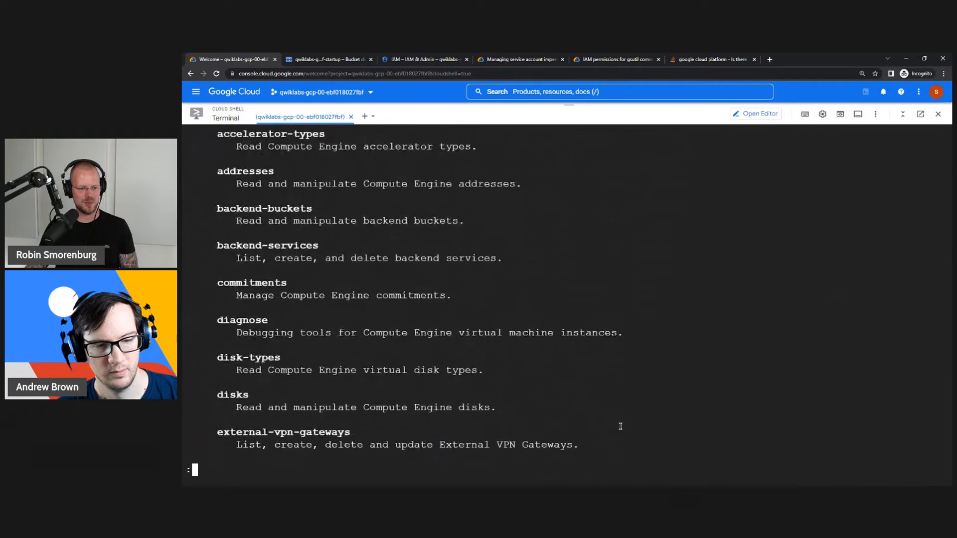
pyautogui.scroll(-5, 620, 426)
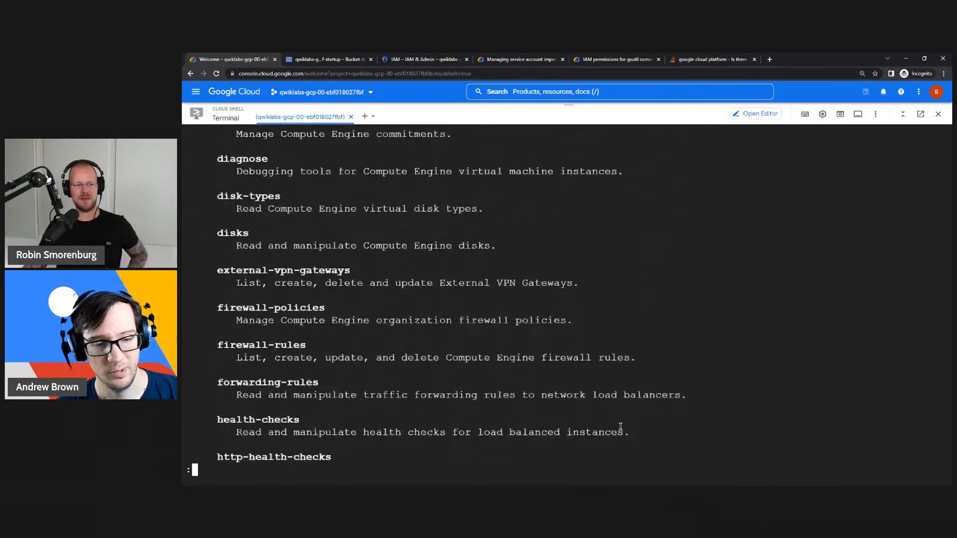
pyautogui.scroll(-4, 620, 426)
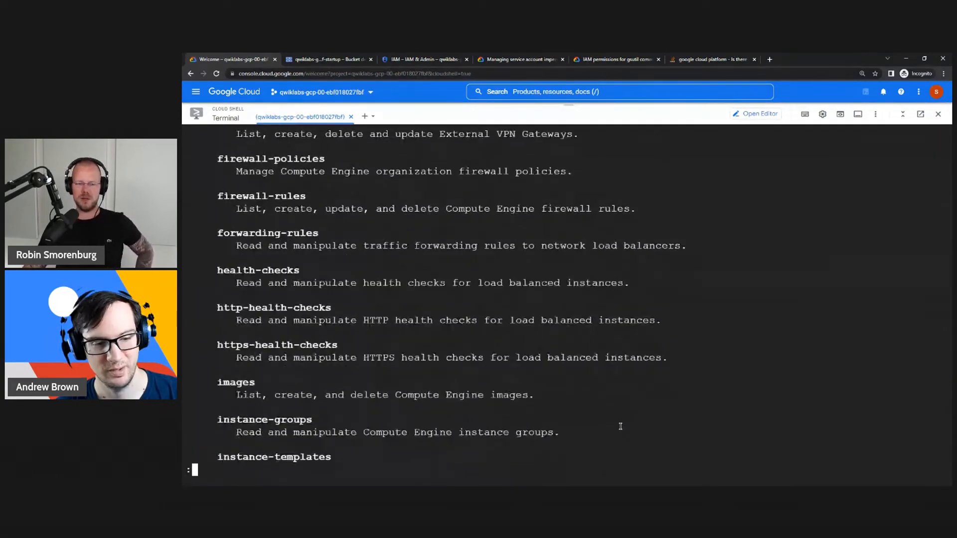
pyautogui.scroll(-1, 621, 426)
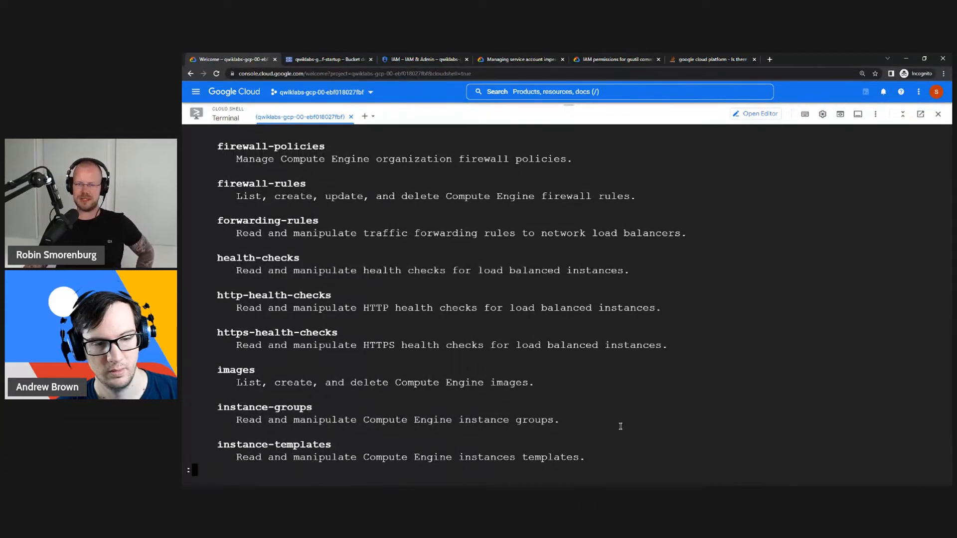
pyautogui.scroll(-1, 620, 426)
pyautogui.scroll(-2, 621, 426)
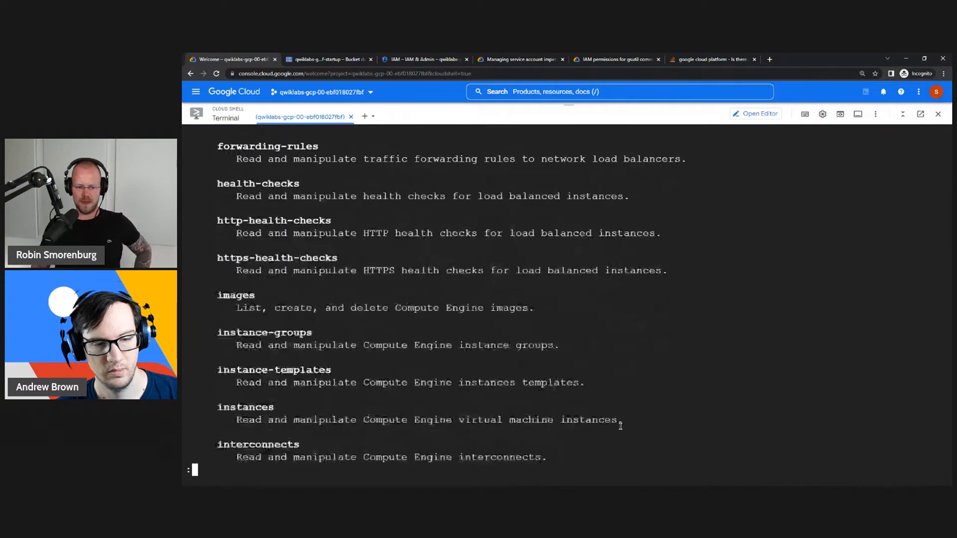
pyautogui.press('q')
pyautogui.press('Up')
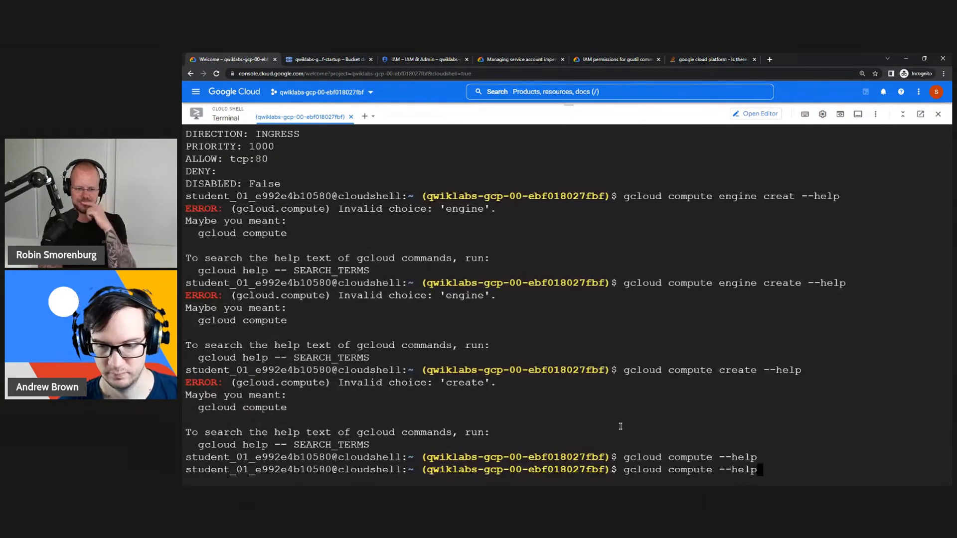
# - In the Cloud Shell editor, replace "engine" with "instances" in the line 13 command
pyautogui.click(755, 114)
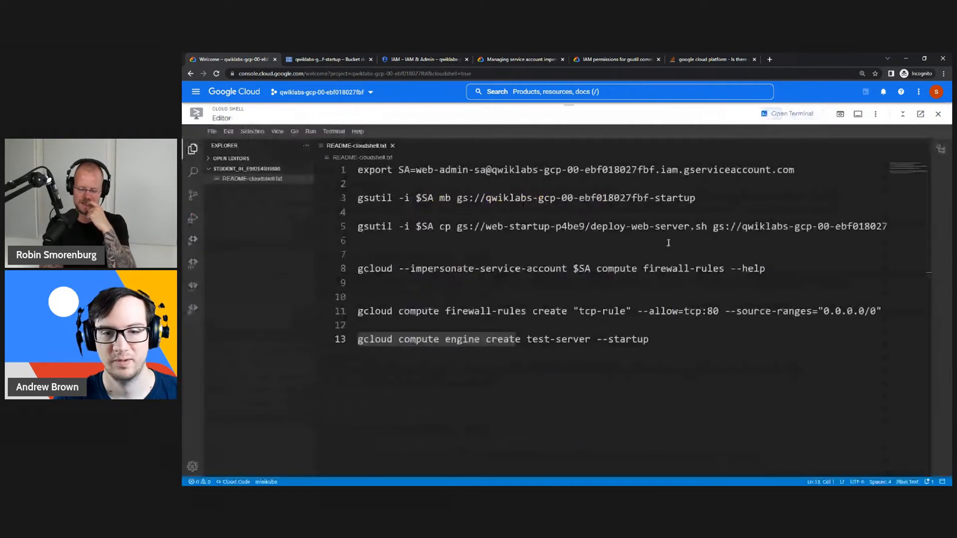
pyautogui.click(503, 340)
pyautogui.doubleClick(470, 340)
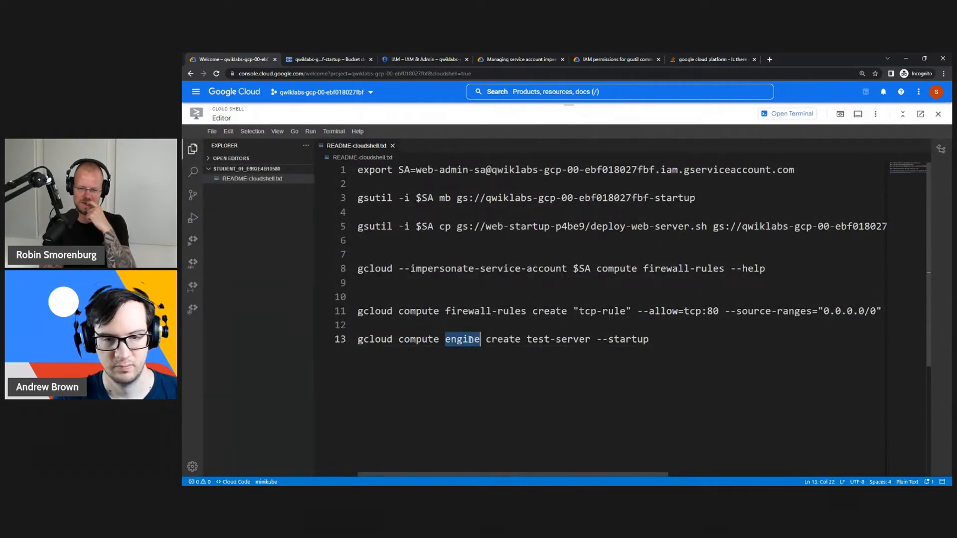
pyautogui.write('instances')
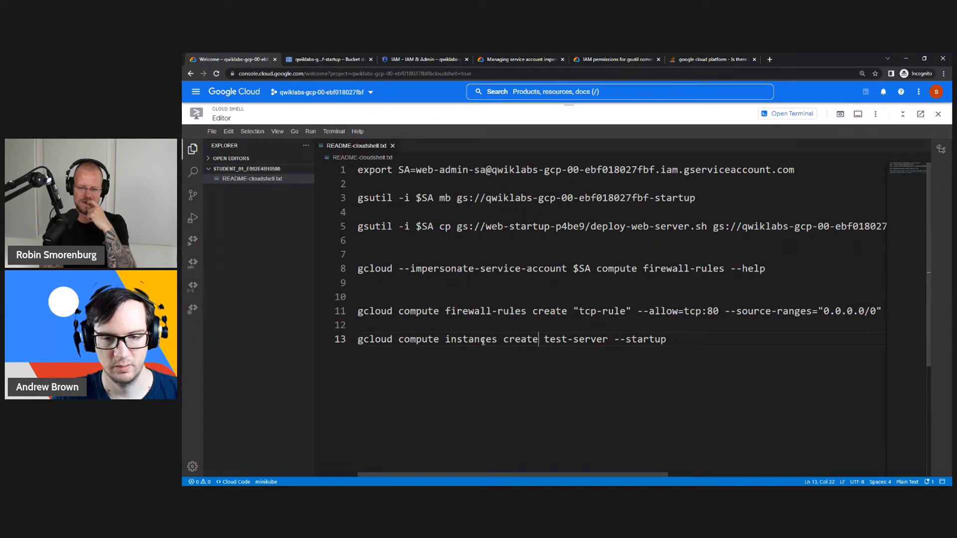
# - Add "gcloud compute instances create --help" on line 12 above the test-server command, save the file and copy the new line
pyautogui.keyDown('shift'); pyautogui.click(364, 342); pyautogui.keyUp('shift')
pyautogui.rightClick(371, 327)
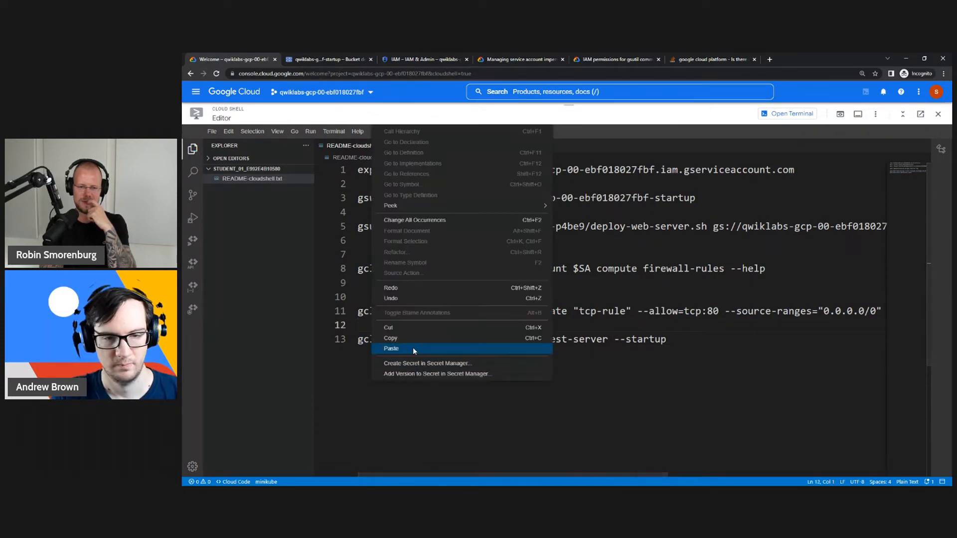
pyautogui.click(412, 348)
pyautogui.write('gcloud compute instances create')
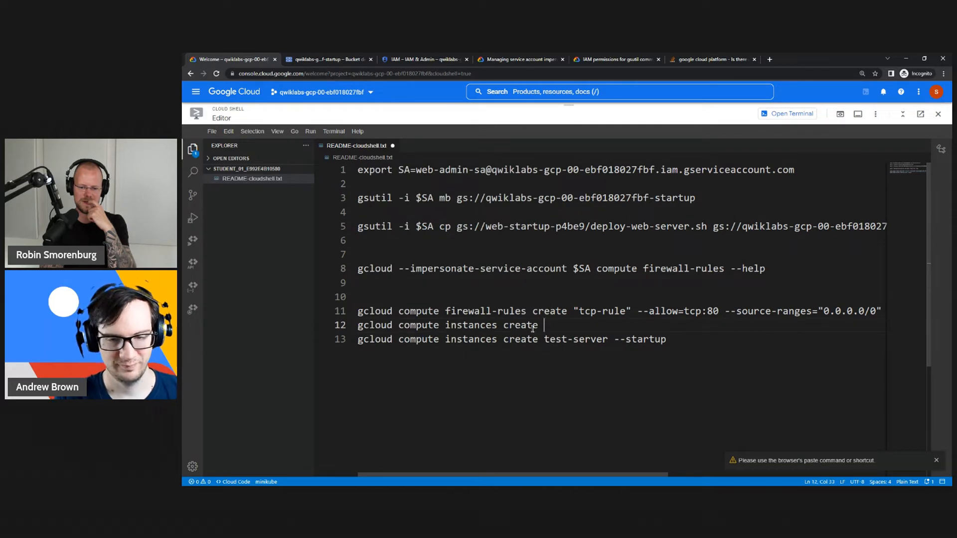
pyautogui.write('--help')
pyautogui.hotkey('ctrl', 's')
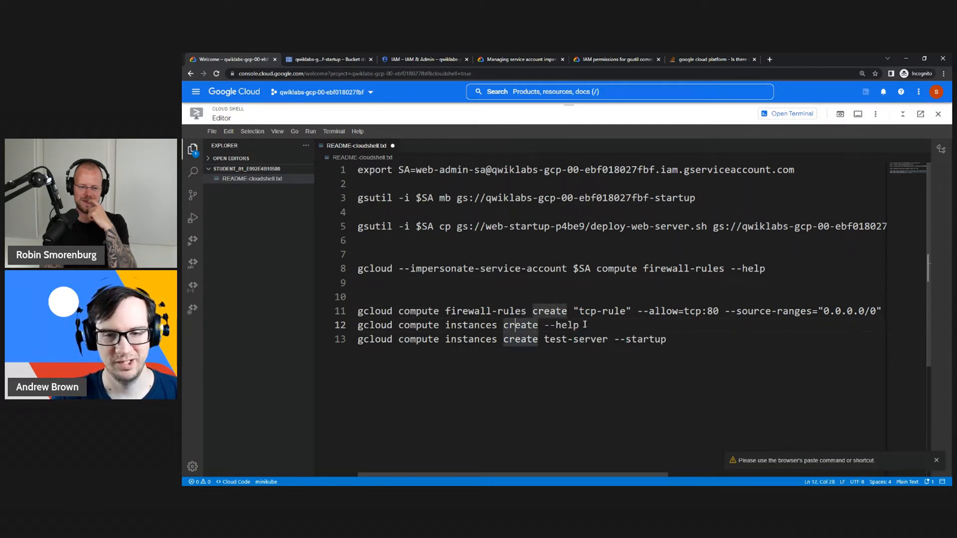
pyautogui.hotkey('shift', 'Home')
pyautogui.hotkey('ctrl', 'c')
# - Return to the terminal, discard the recalled command there and clear the screen with "clear"
pyautogui.click(787, 114)
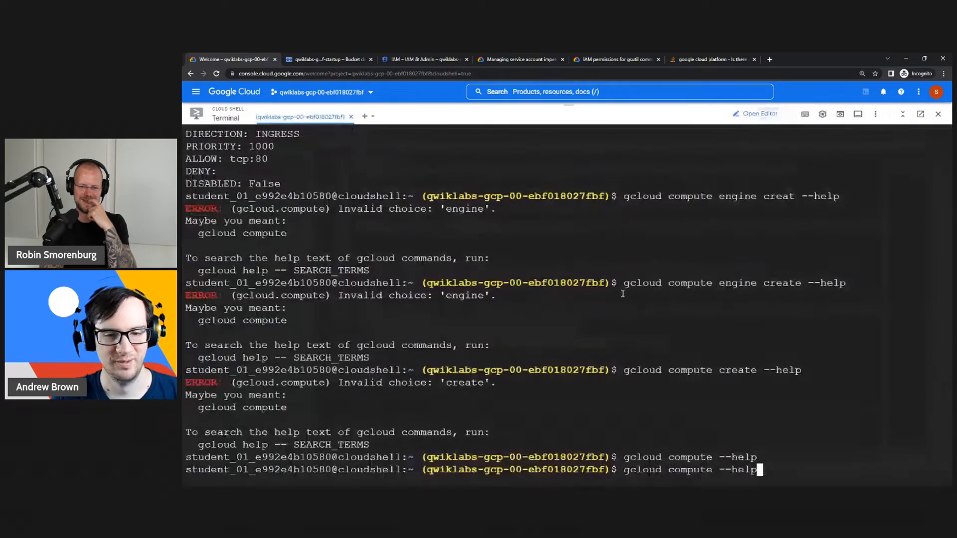
pyautogui.press('BackSpace')
pyautogui.press('BackSpace')
pyautogui.press('BackSpace')
pyautogui.press('BackSpace')
pyautogui.press('BackSpace')
pyautogui.press('BackSpace')
pyautogui.press('BackSpace')
pyautogui.press('BackSpace')
pyautogui.press('BackSpace')
pyautogui.press('BackSpace')
pyautogui.press('BackSpace')
pyautogui.press('BackSpace')
pyautogui.press('BackSpace')
pyautogui.press('BackSpace')
pyautogui.press('BackSpace')
pyautogui.press('BackSpace')
pyautogui.press('BackSpace')
pyautogui.press('BackSpace')
pyautogui.press('BackSpace')
pyautogui.press('BackSpace')
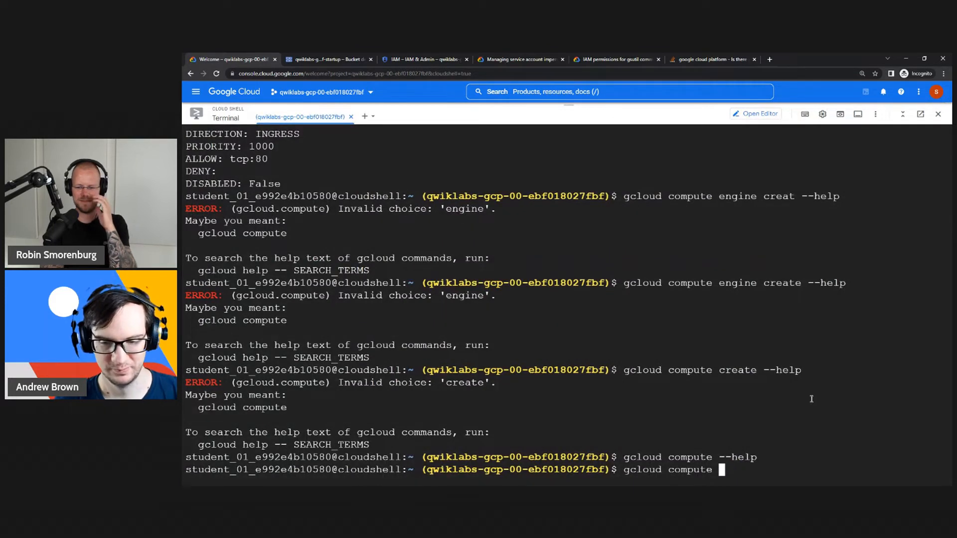
pyautogui.write('clear')
pyautogui.press('Return')
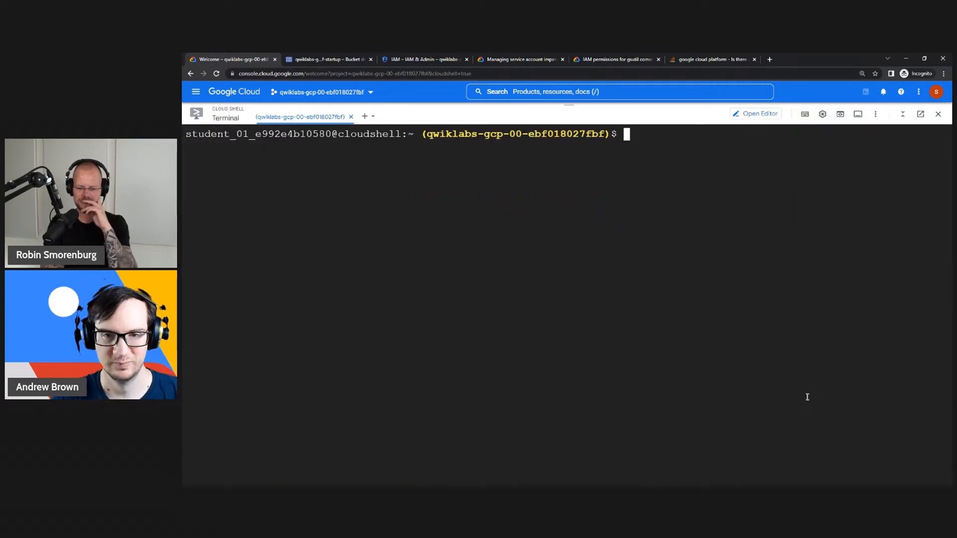
# - Run "gcloud compute instances create --help" and read through its synopsis and examples for options to create the VM
pyautogui.hotkey('ctrl', 'v')
pyautogui.press('Return')
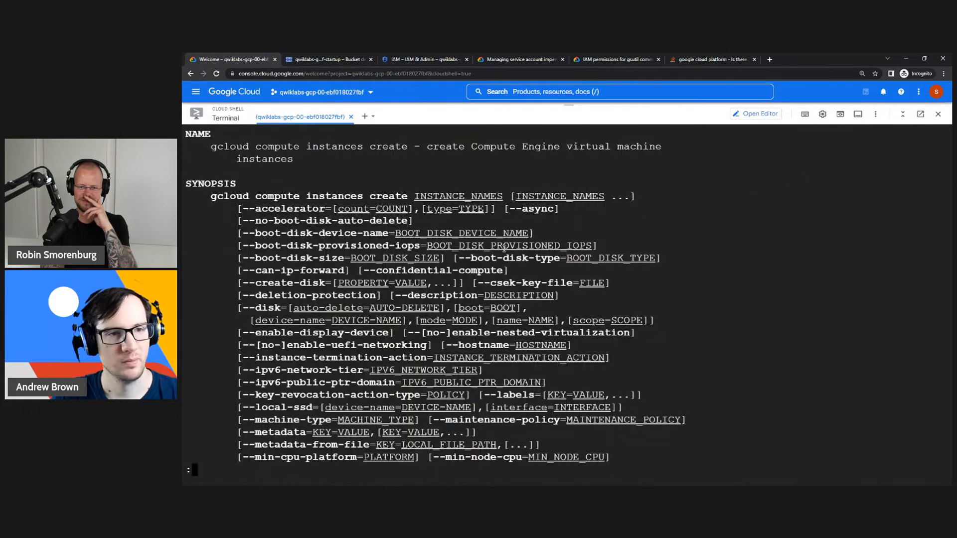
pyautogui.press('Down')
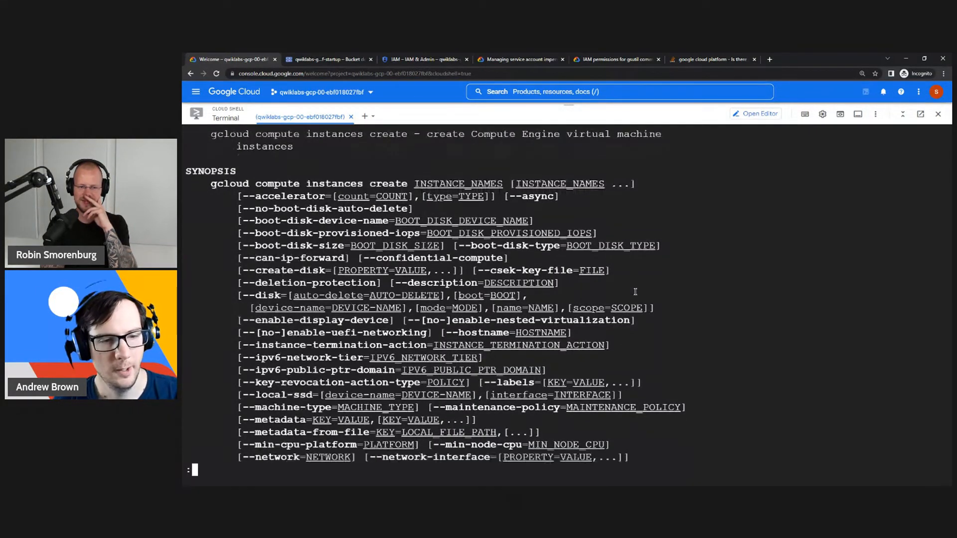
pyautogui.scroll(-8, 635, 292)
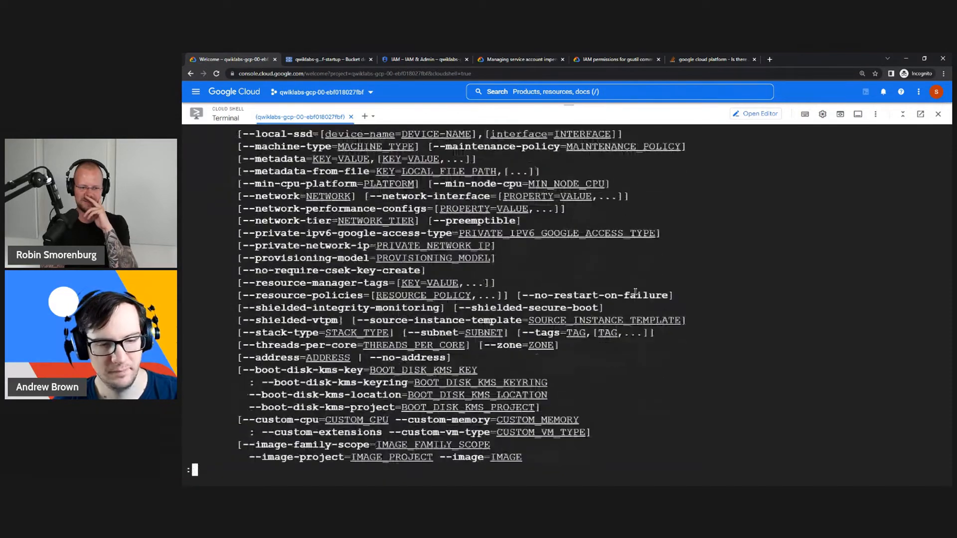
pyautogui.scroll(-5, 635, 291)
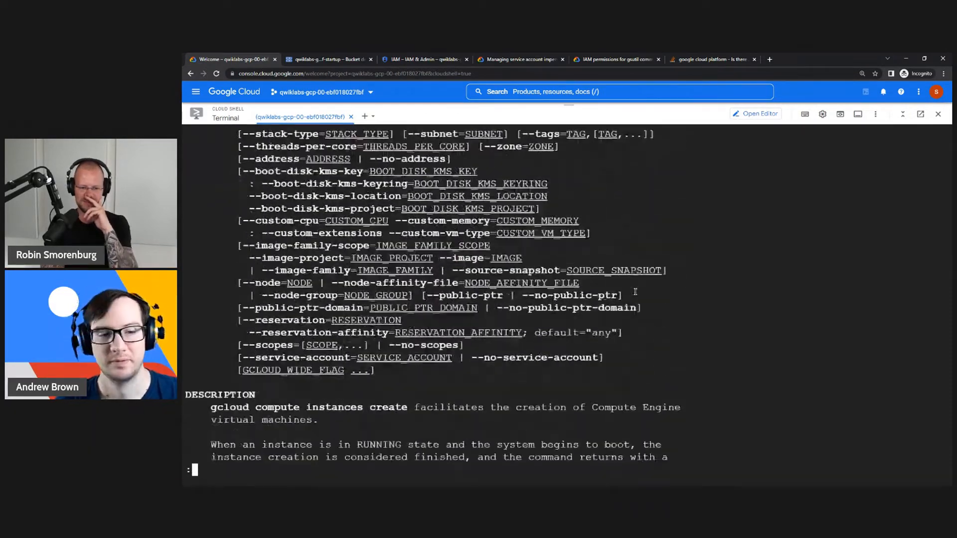
pyautogui.scroll(-6, 635, 292)
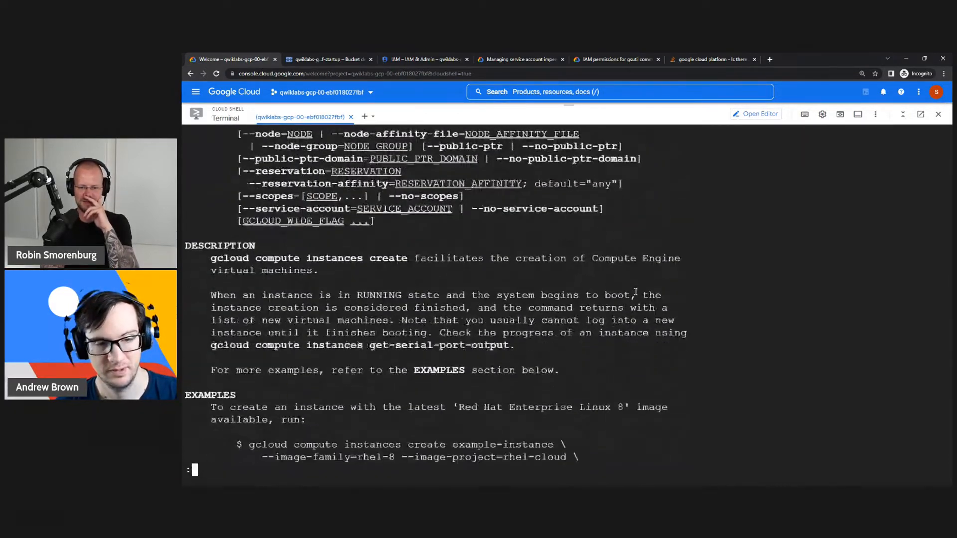
pyautogui.scroll(-2, 634, 291)
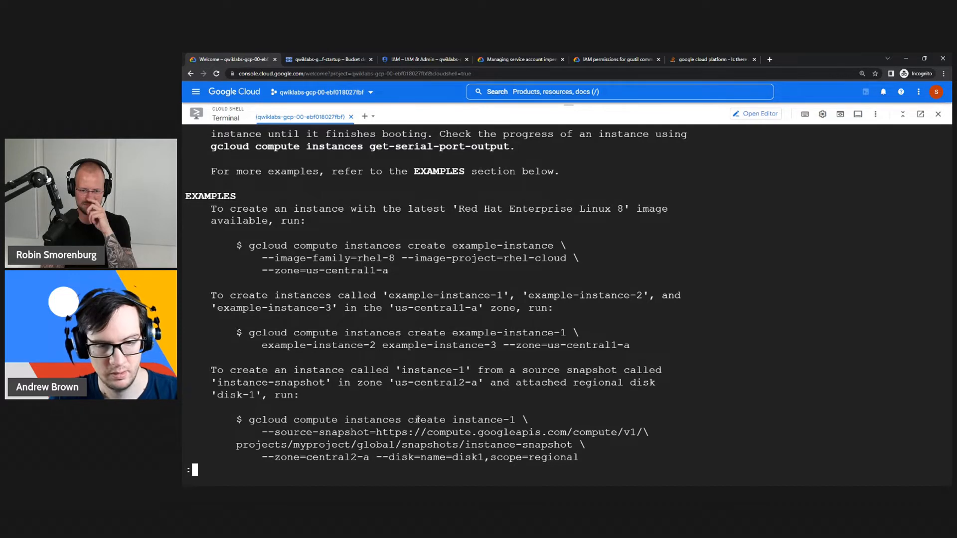
pyautogui.scroll(-3, 418, 420)
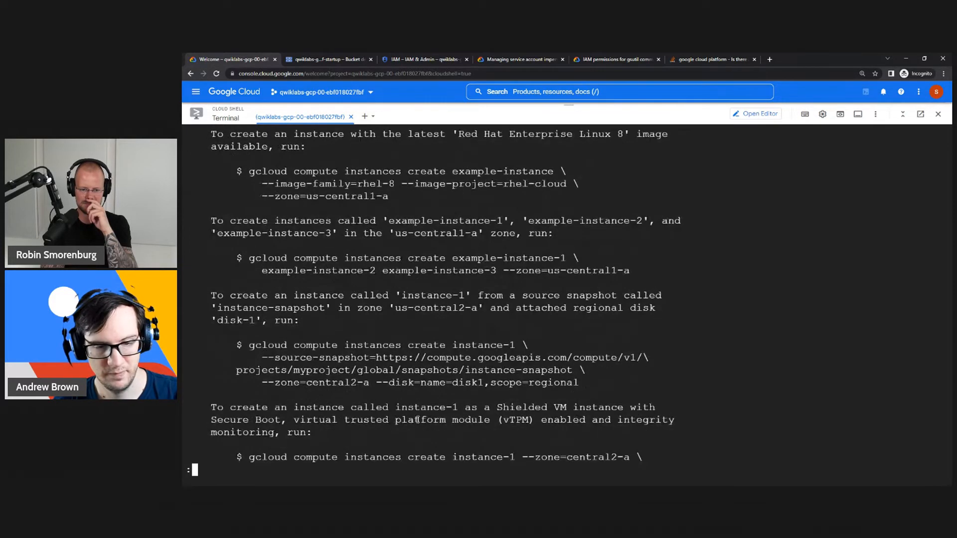
pyautogui.scroll(-3, 418, 420)
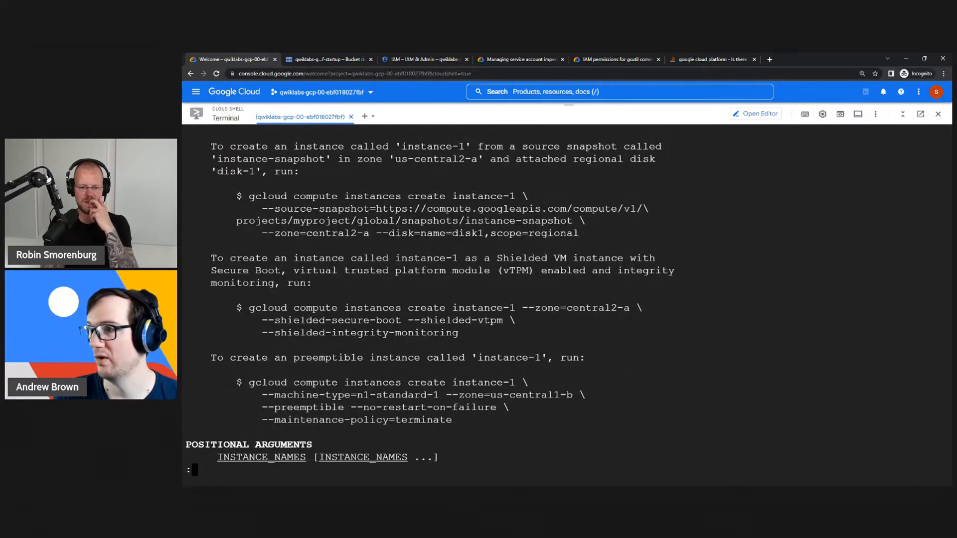
# - Switch to the lab's browser window, search for "learning forum google cloud" in a new tab and open the Google Cloud Community Learning Forums
pyautogui.hotkey('alt', 'Tab')
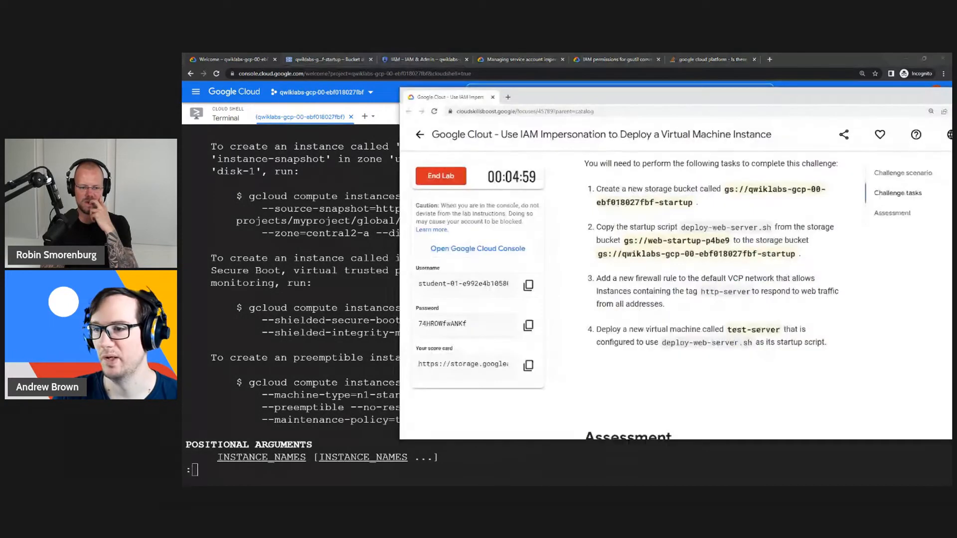
pyautogui.click(507, 98)
pyautogui.write('lea')
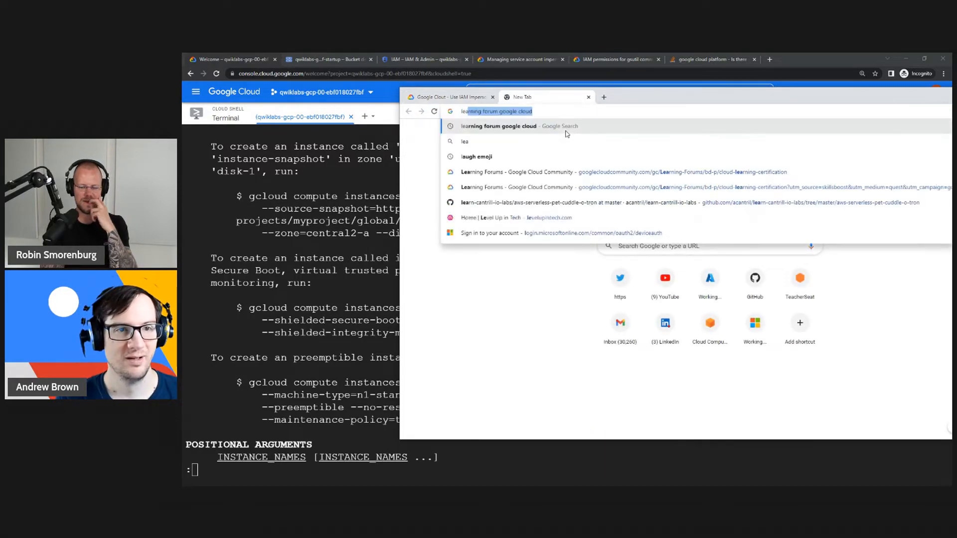
pyautogui.write('rning f')
pyautogui.press('Return')
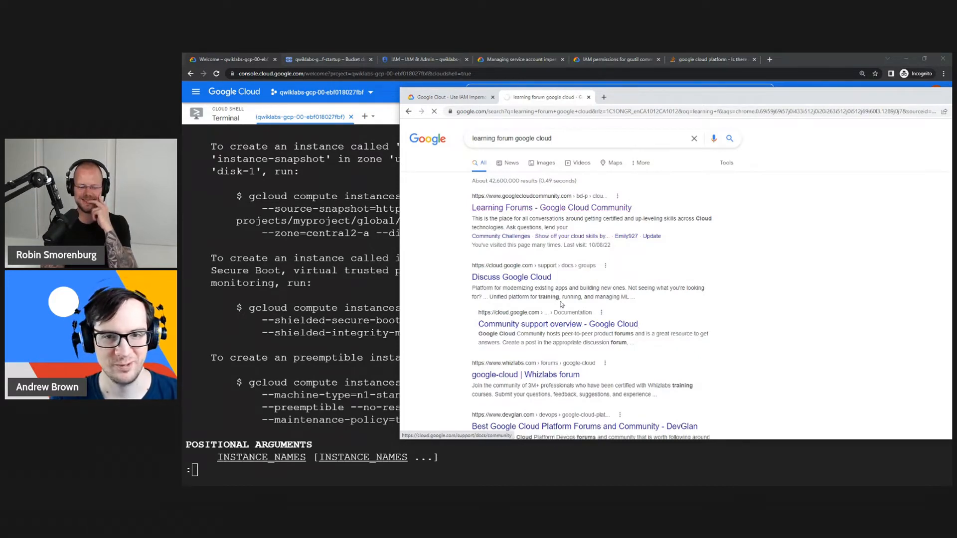
pyautogui.click(566, 208)
pyautogui.moveTo(706, 100); pyautogui.dragTo(604, 86)
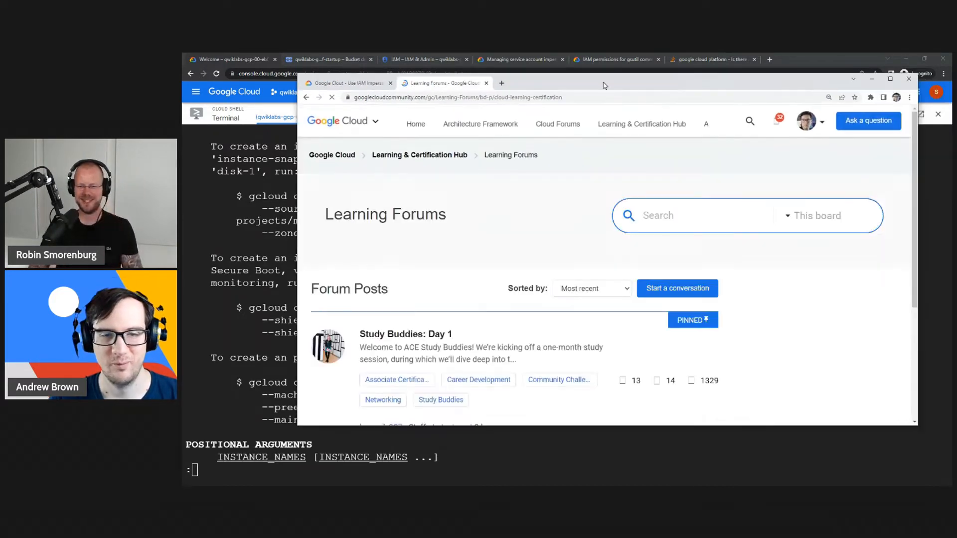
# - Browse the forum posts and open the "New Challenge" topic about the #GoogleClout weekly challenge
pyautogui.scroll(-8, 674, 309)
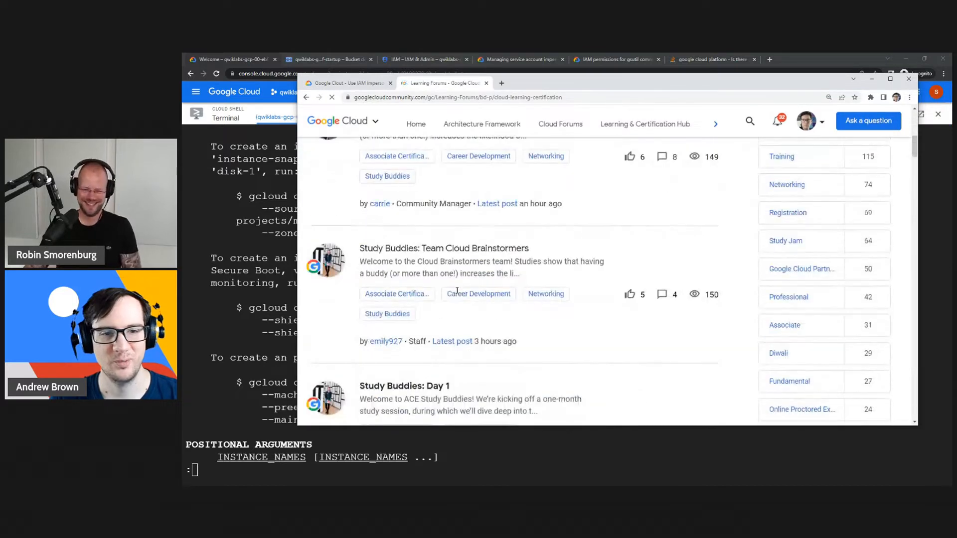
pyautogui.click(372, 88)
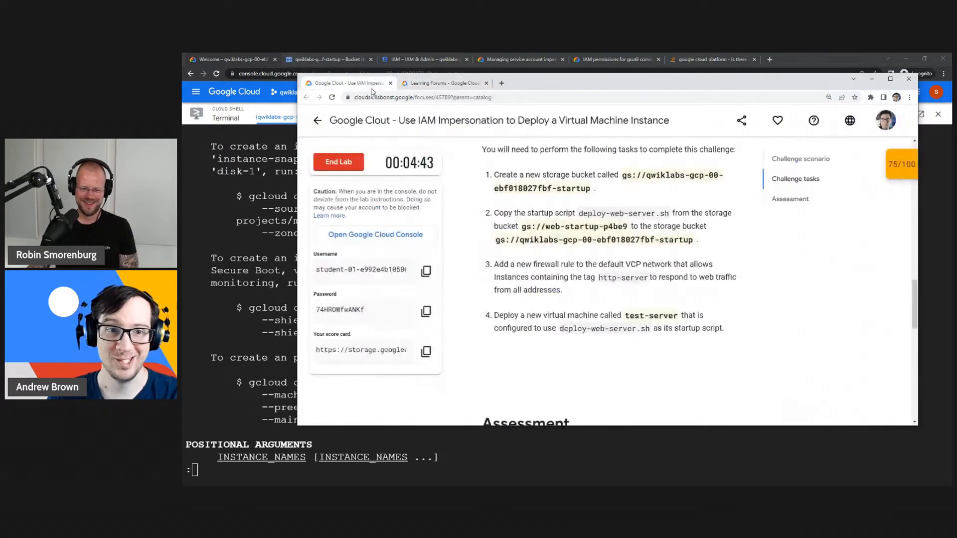
pyautogui.click(447, 84)
pyautogui.scroll(-5, 481, 284)
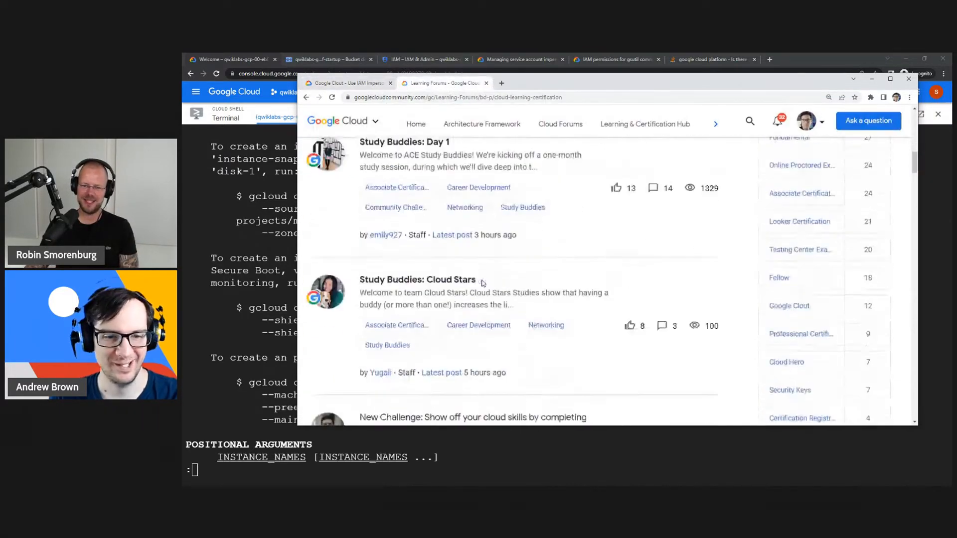
pyautogui.scroll(-2, 482, 292)
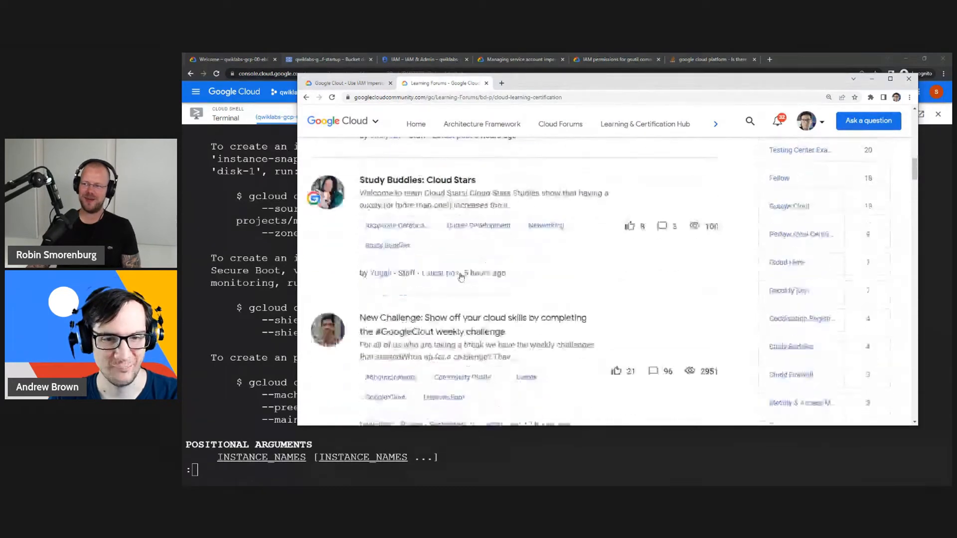
pyautogui.click(431, 311)
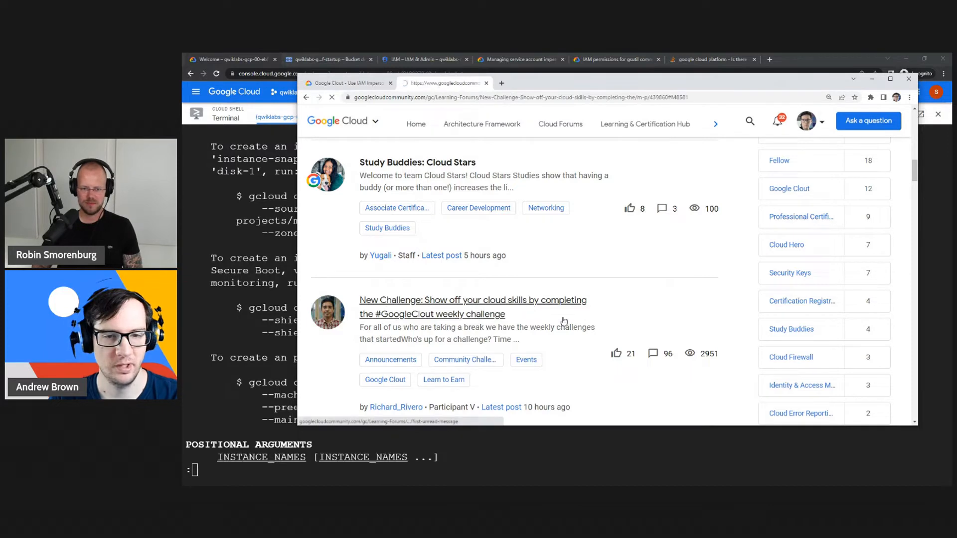
# - Examine the #GoogleClout challenge post and its replies for hints on the VM deployment task
pyautogui.scroll(-10, 543, 314)
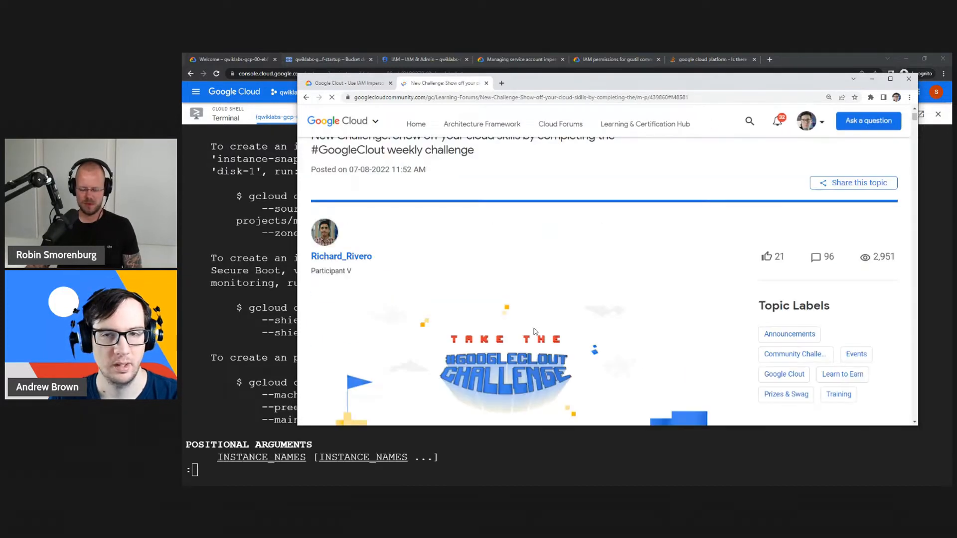
pyautogui.scroll(-5, 535, 329)
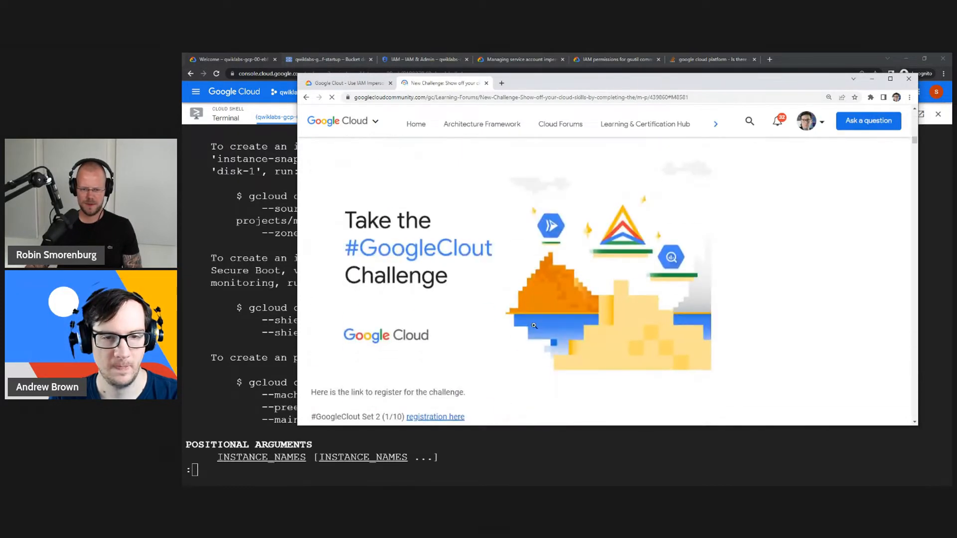
pyautogui.scroll(-6, 523, 299)
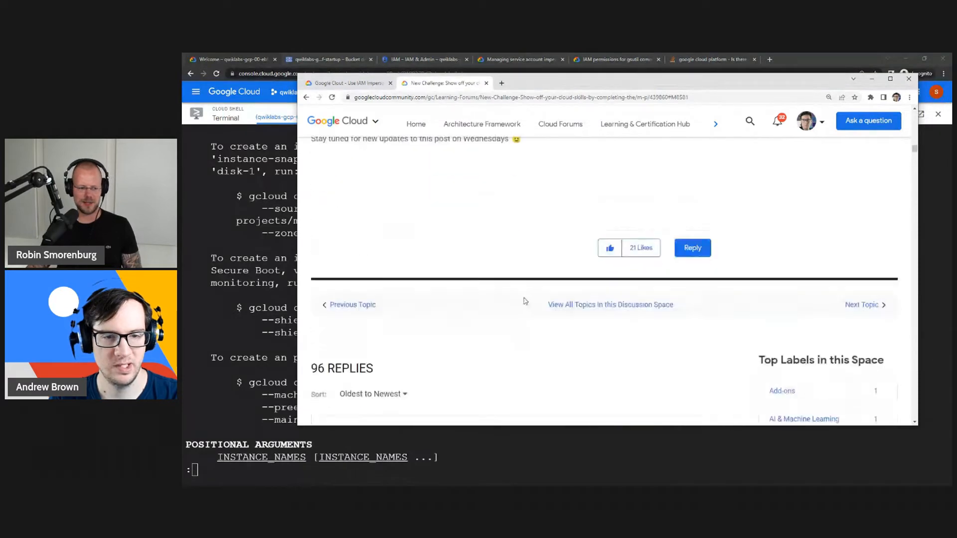
pyautogui.scroll(4, 534, 327)
pyautogui.scroll(-10, 533, 323)
pyautogui.scroll(-15, 533, 322)
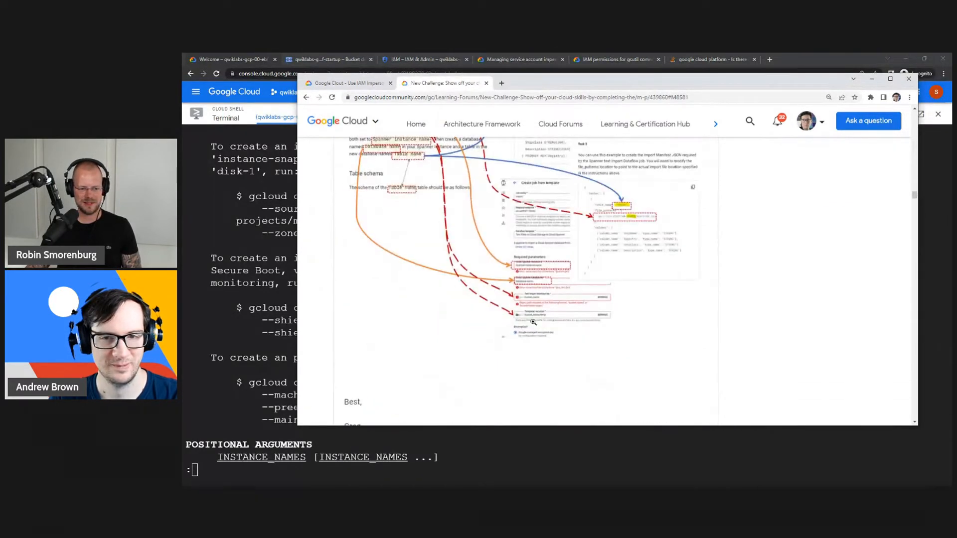
pyautogui.scroll(3, 533, 323)
pyautogui.scroll(-12, 536, 326)
pyautogui.scroll(-20, 537, 327)
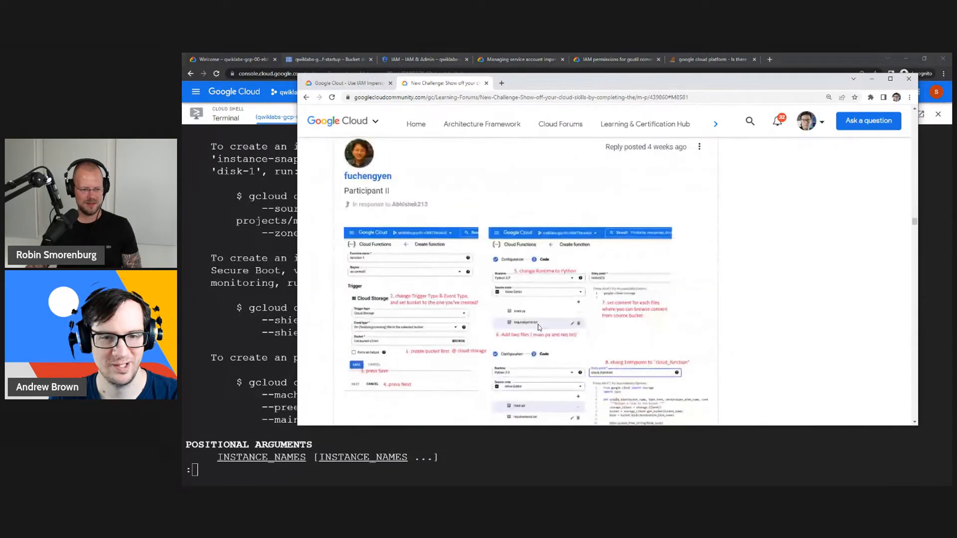
pyautogui.scroll(-20, 537, 327)
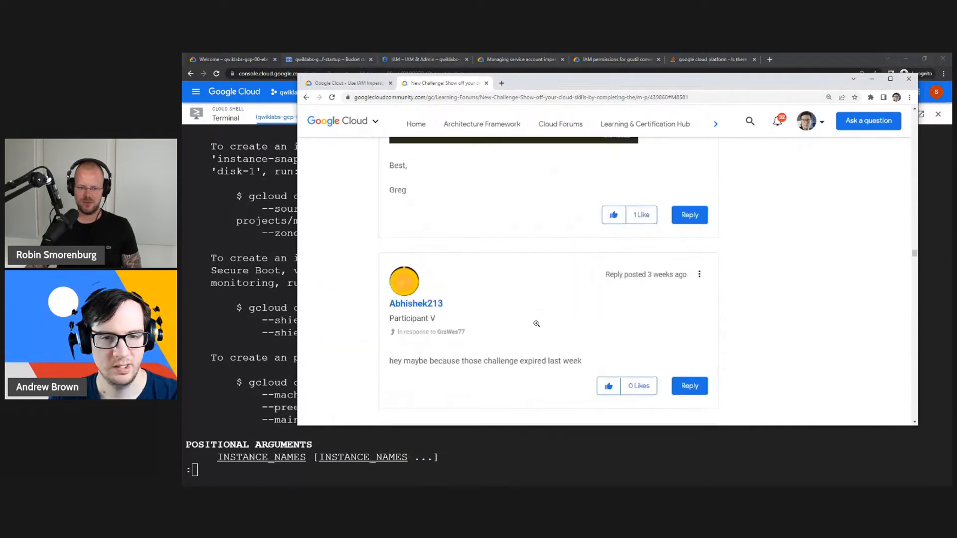
pyautogui.scroll(-20, 537, 328)
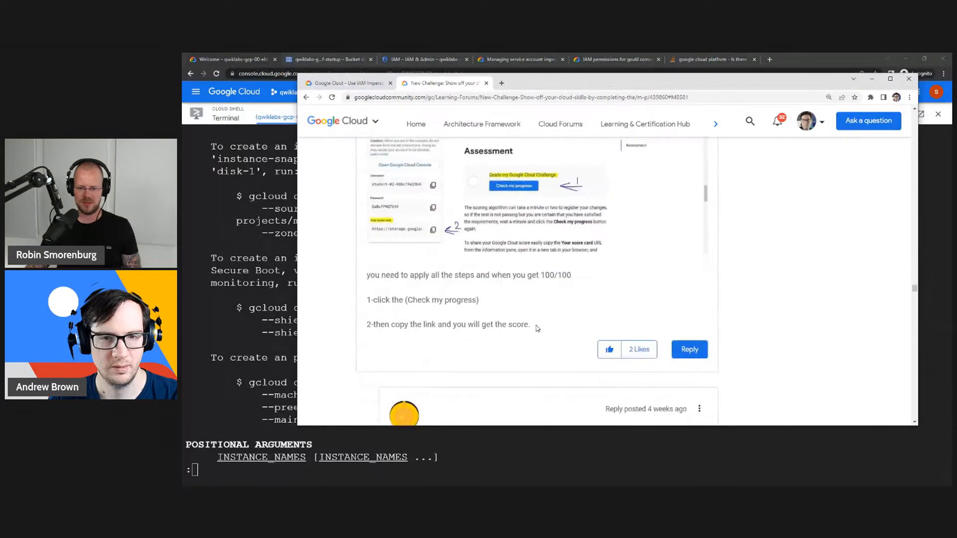
pyautogui.scroll(-20, 537, 328)
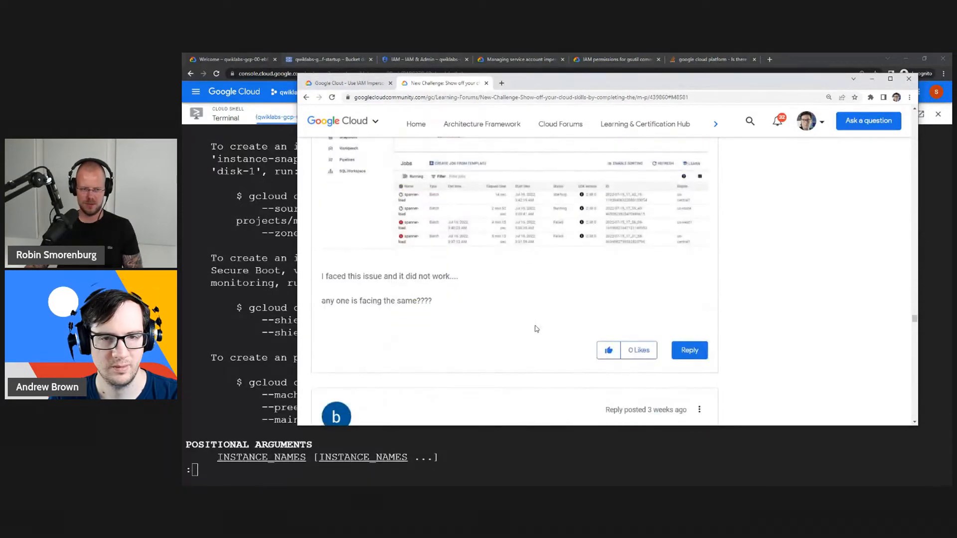
pyautogui.scroll(-20, 537, 329)
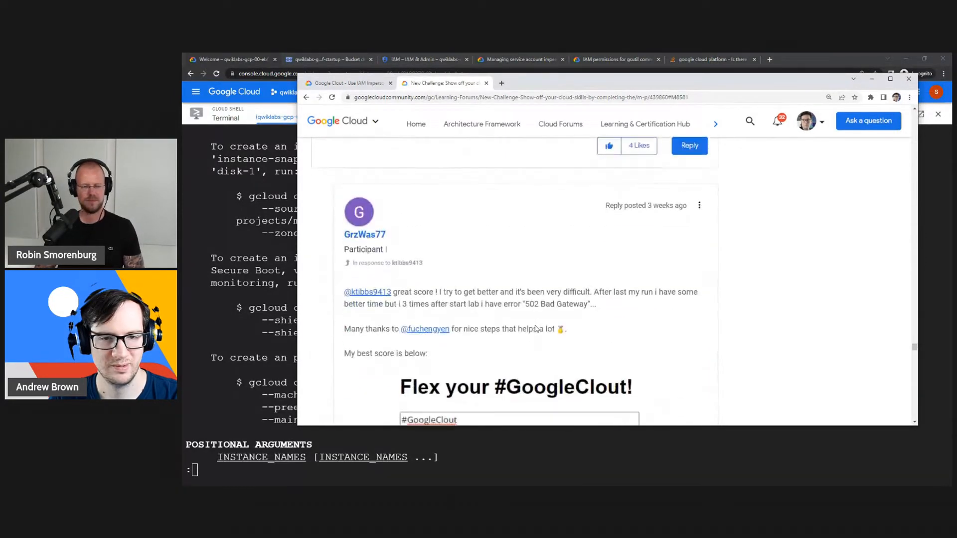
pyautogui.scroll(-5, 535, 325)
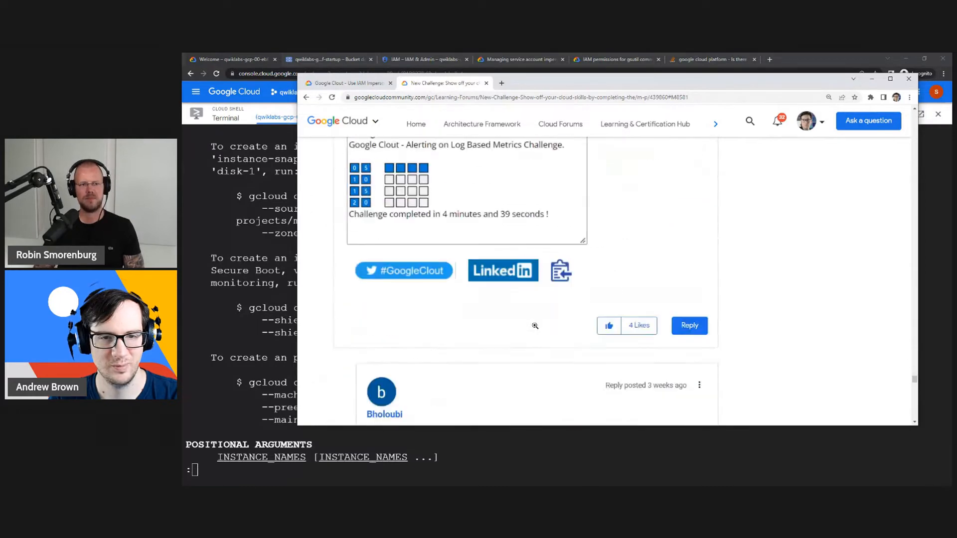
pyautogui.scroll(-20, 536, 329)
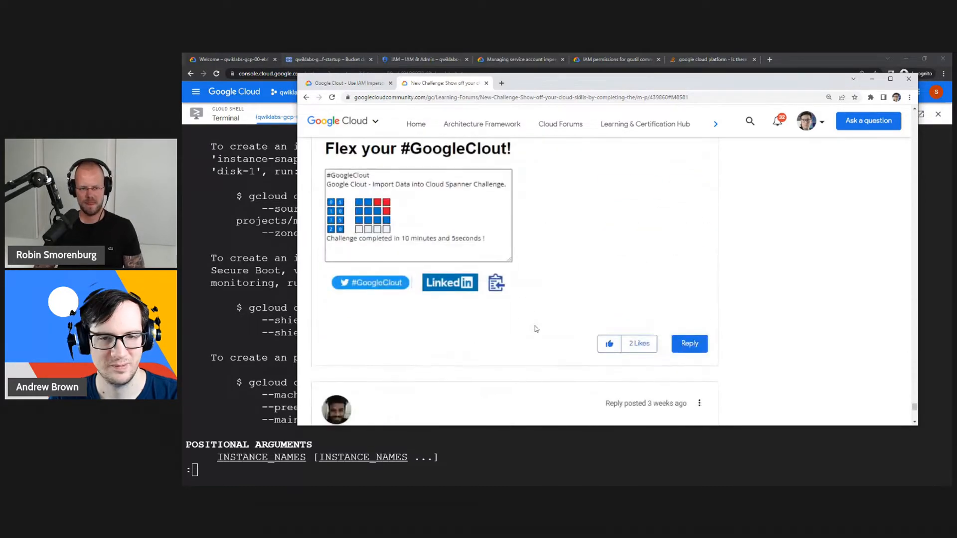
pyautogui.scroll(-2, 535, 328)
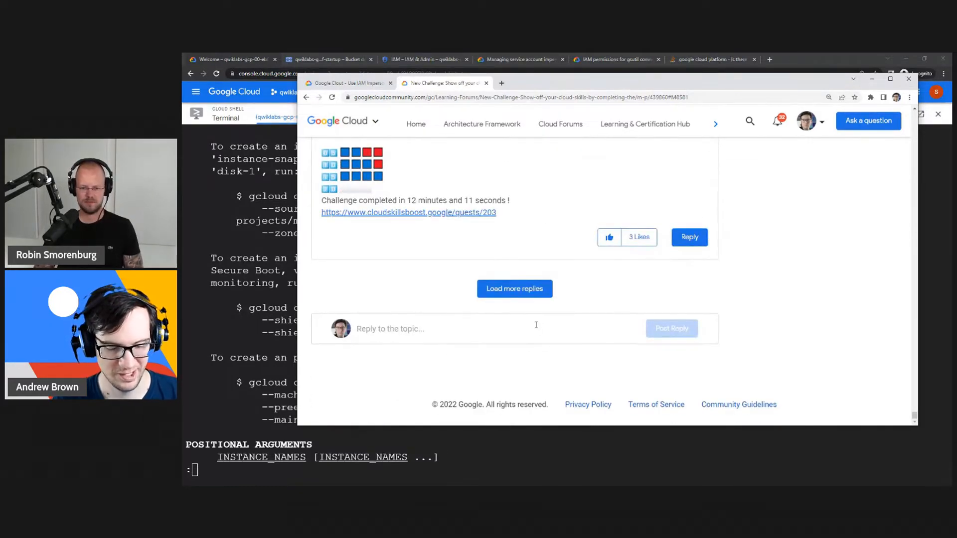
# - Search the forum topic page for "instances" and "startup"
pyautogui.hotkey('ctrl', 'f')
pyautogui.write('instances')
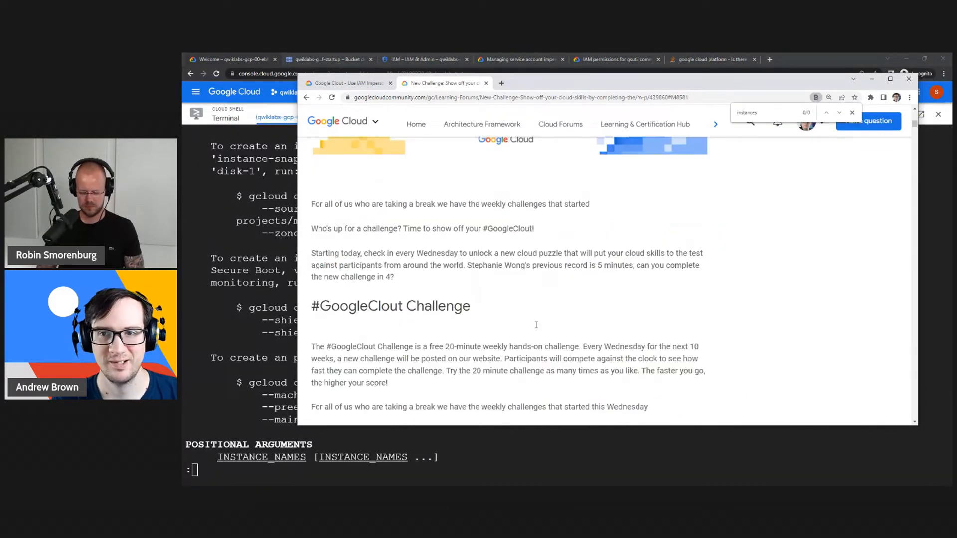
pyautogui.write('tartup')
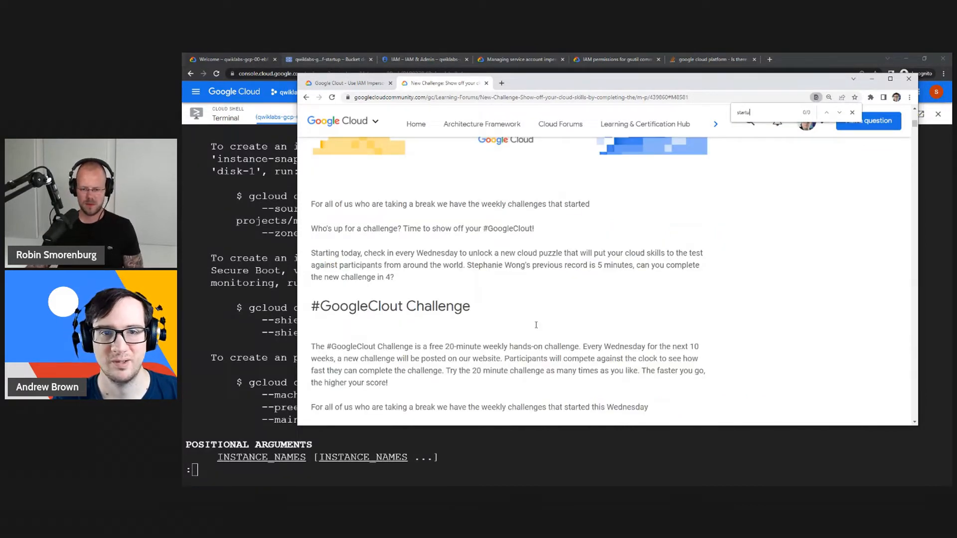
# - Check the lab's challenge tasks, move that window aside and return to the Cloud Shell terminal
pyautogui.click(349, 82)
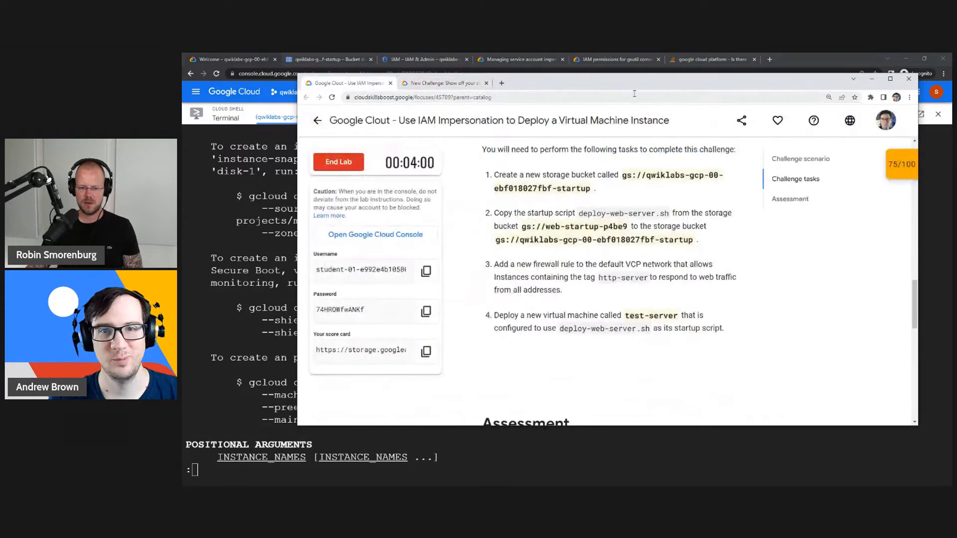
pyautogui.moveTo(480, 81); pyautogui.dragTo(855, 80)
pyautogui.click(539, 307)
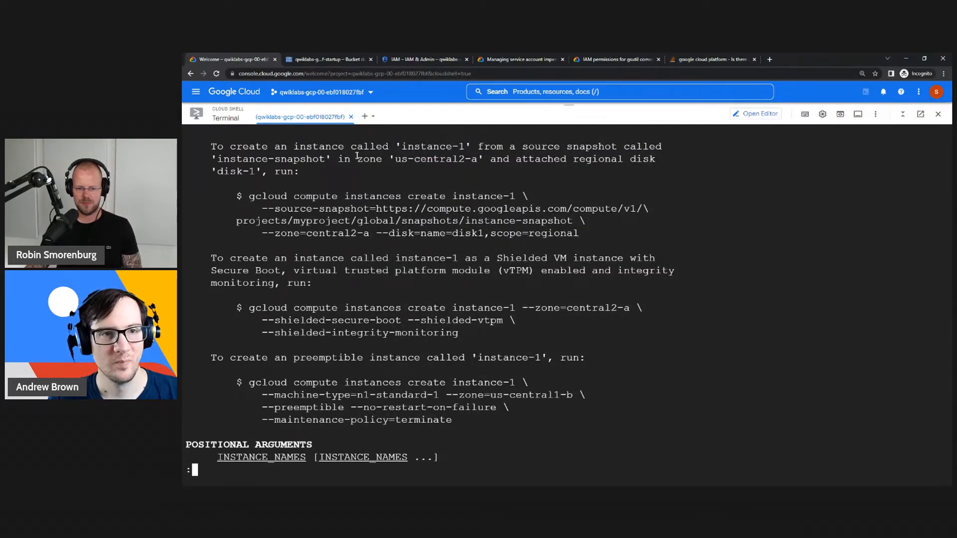
# - Open the Cloud Shell editor and copy the entire contents of README-cloudshell.txt
pyautogui.click(755, 114)
pyautogui.hotkey('ctrl', 'a')
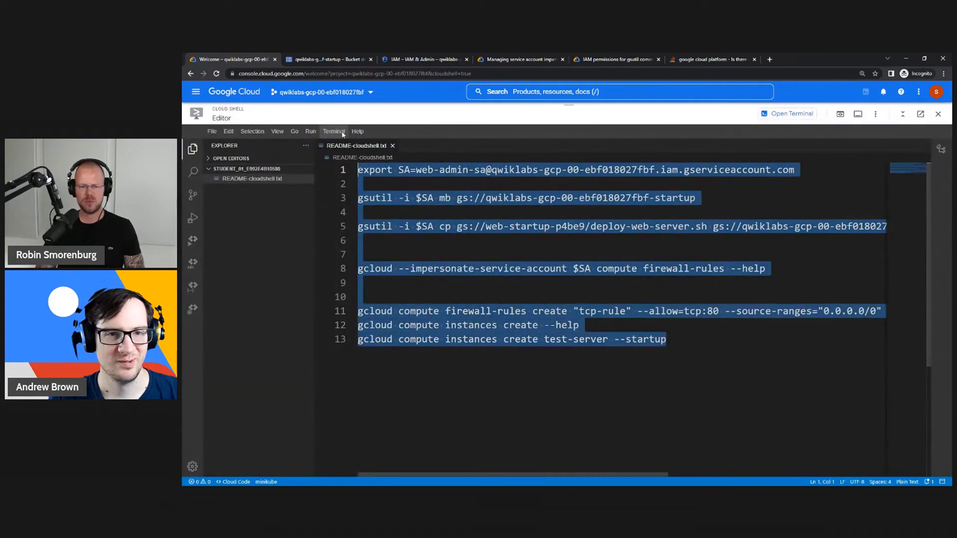
pyautogui.rightClick(487, 274)
pyautogui.click(520, 414)
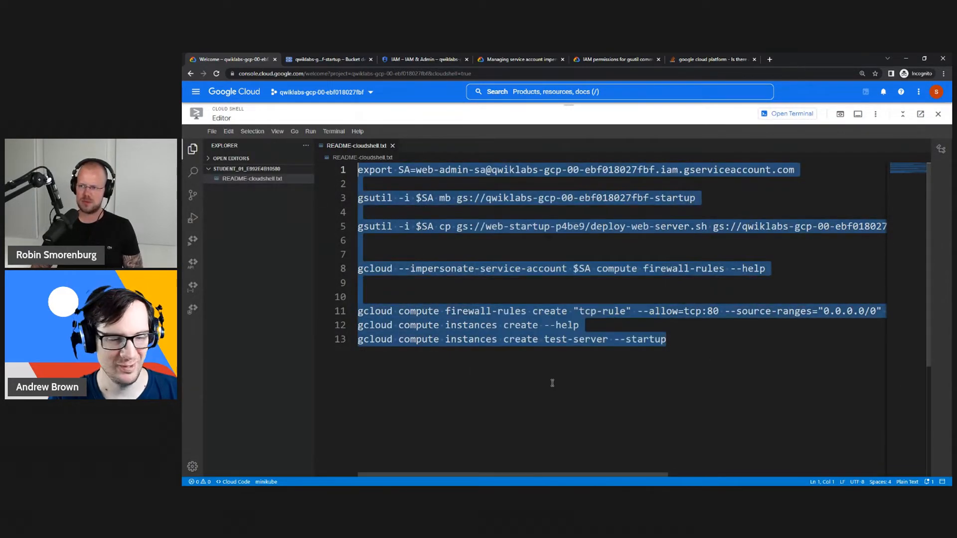
# - Return to the Cloud Shell terminal and review the gcloud compute instances create help around its preemptible example and flags
pyautogui.hotkey('alt', 'Tab')
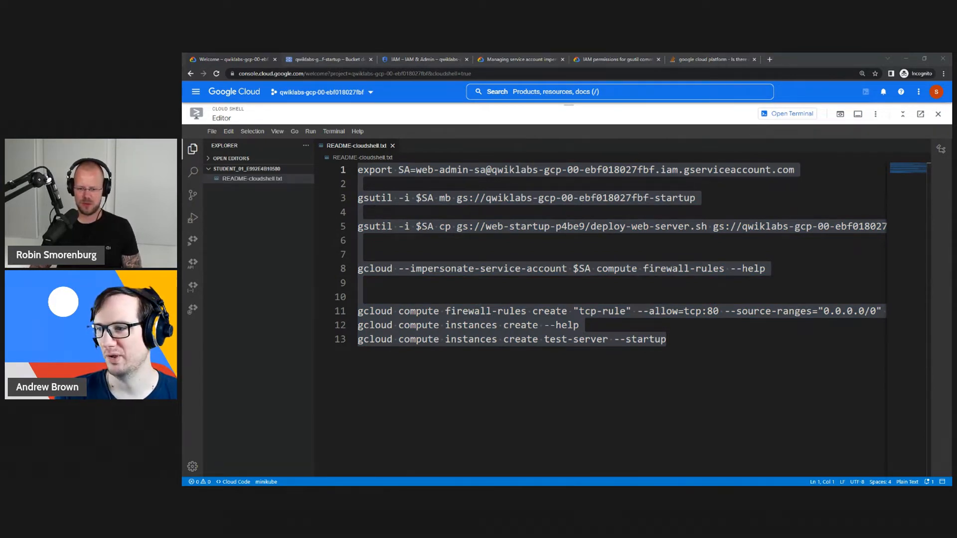
pyautogui.hotkey('alt', 'Tab')
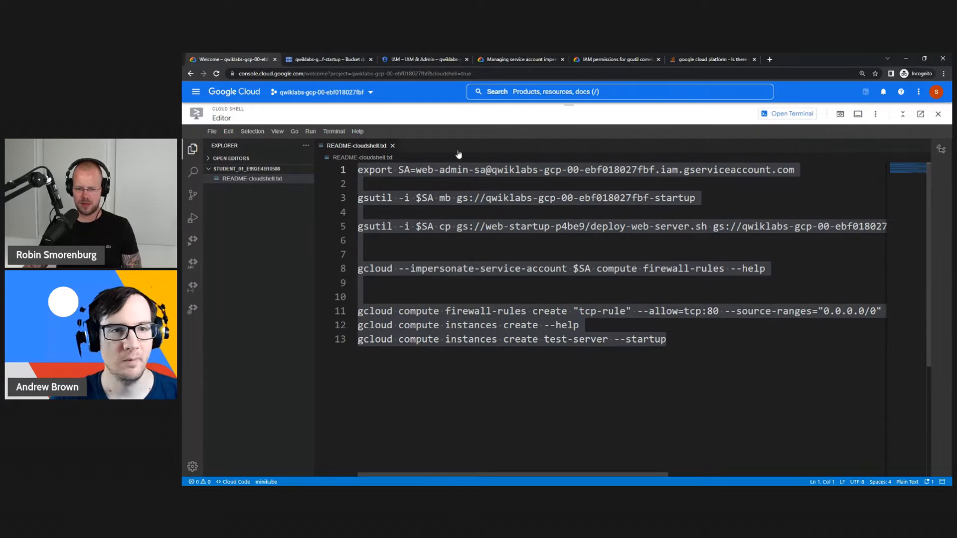
pyautogui.click(433, 198)
pyautogui.click(787, 114)
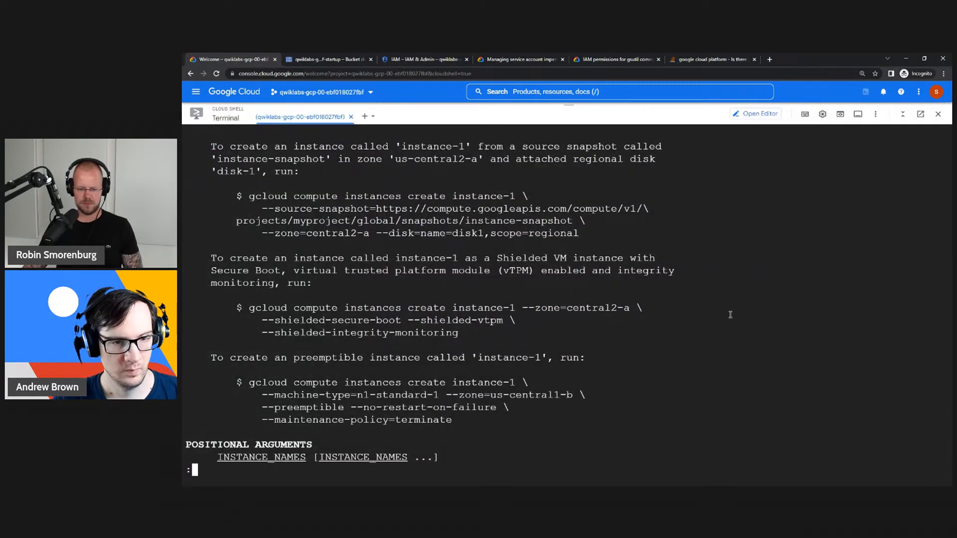
pyautogui.press('Down')
pyautogui.scroll(-10, 730, 314)
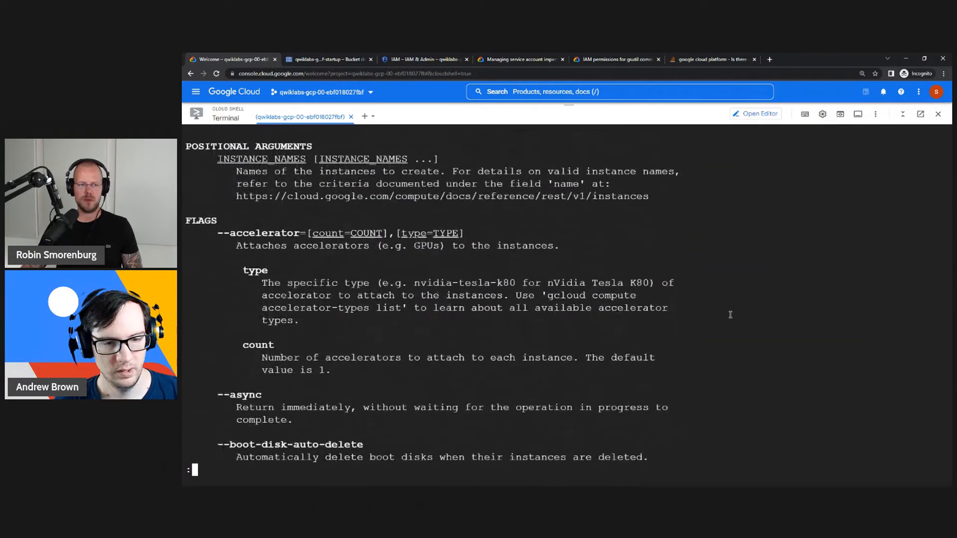
pyautogui.scroll(5, 730, 314)
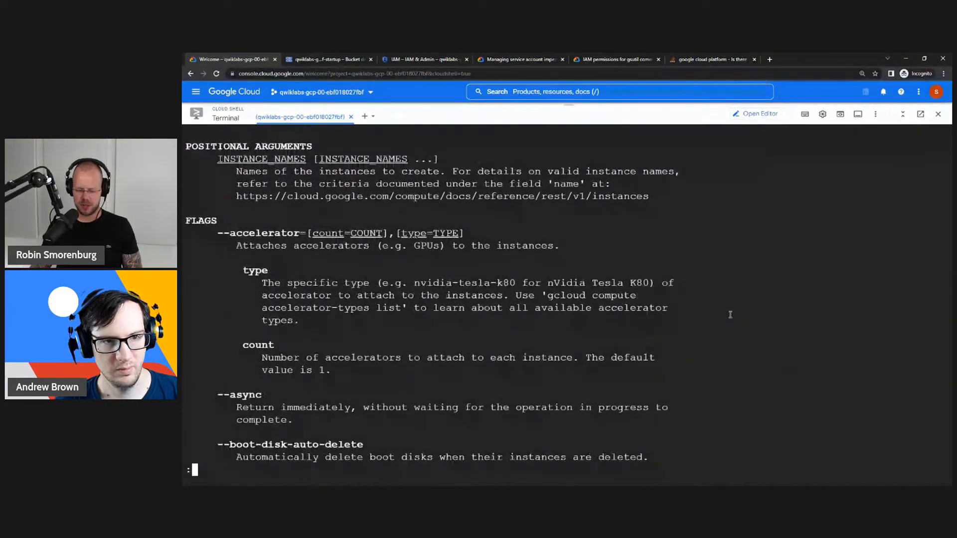
pyautogui.scroll(1, 730, 314)
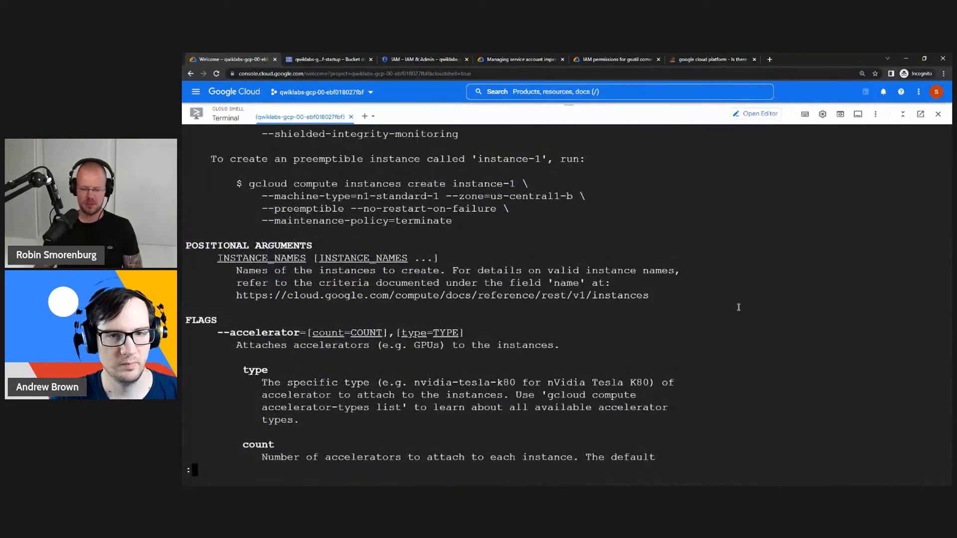
# - Copy the help's preemptible instance example and examine its zone, machine-type, preemptible and maintenance-policy flags
pyautogui.moveTo(471, 222); pyautogui.dragTo(252, 184)
pyautogui.rightClick(284, 188)
pyautogui.click(319, 195)
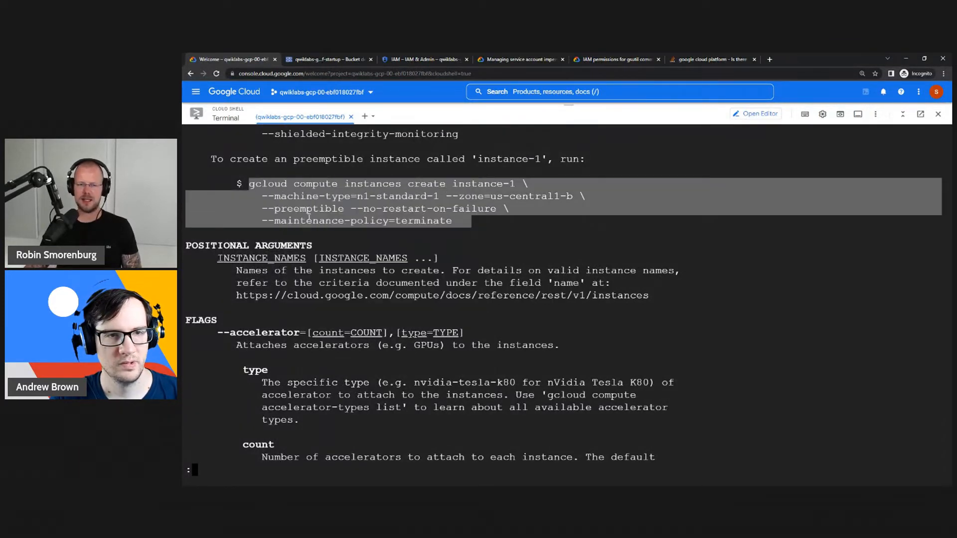
pyautogui.click(420, 130)
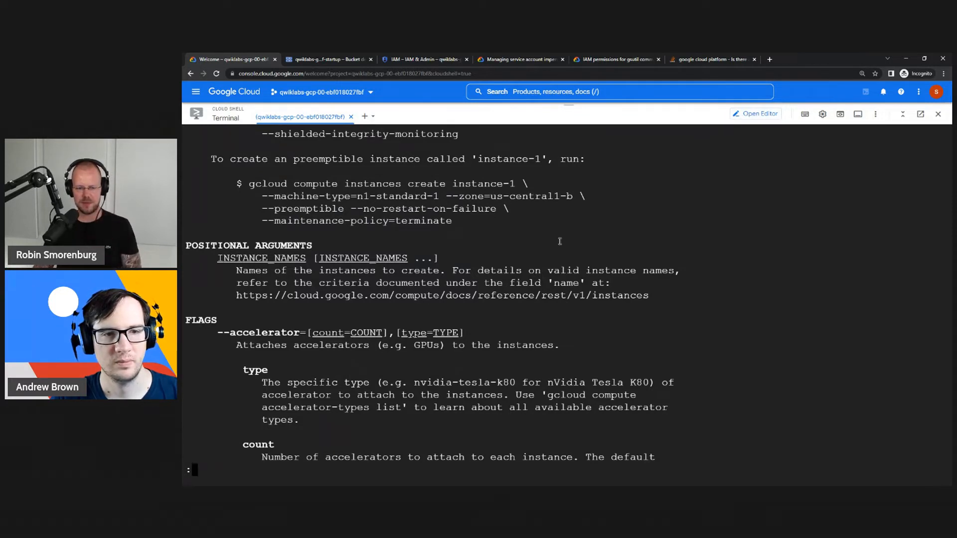
pyautogui.moveTo(466, 197); pyautogui.dragTo(487, 196)
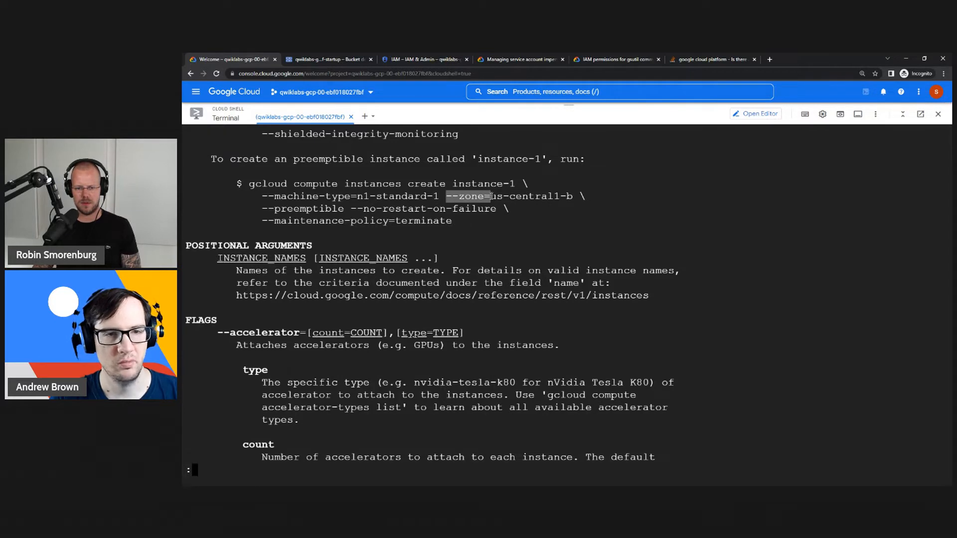
pyautogui.moveTo(274, 196); pyautogui.dragTo(326, 196)
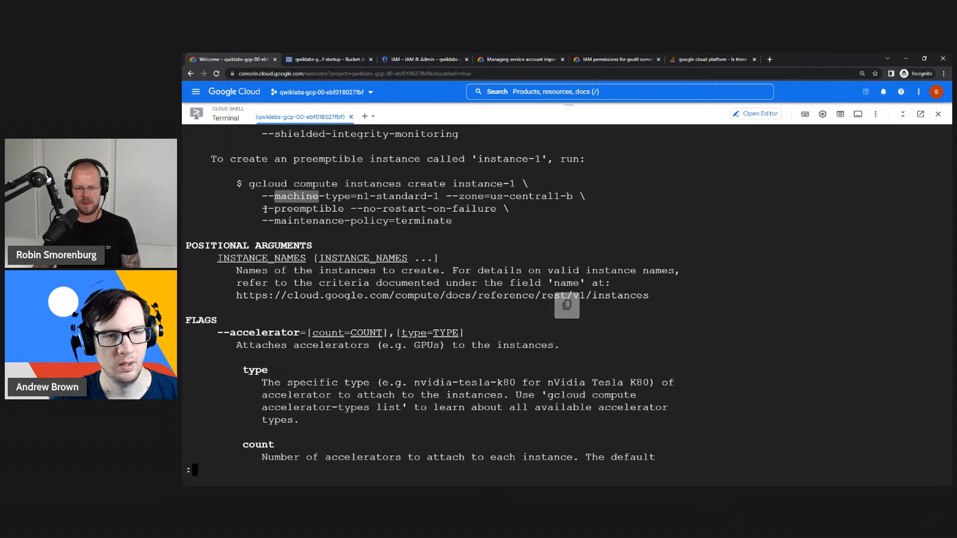
pyautogui.moveTo(262, 208); pyautogui.dragTo(338, 212)
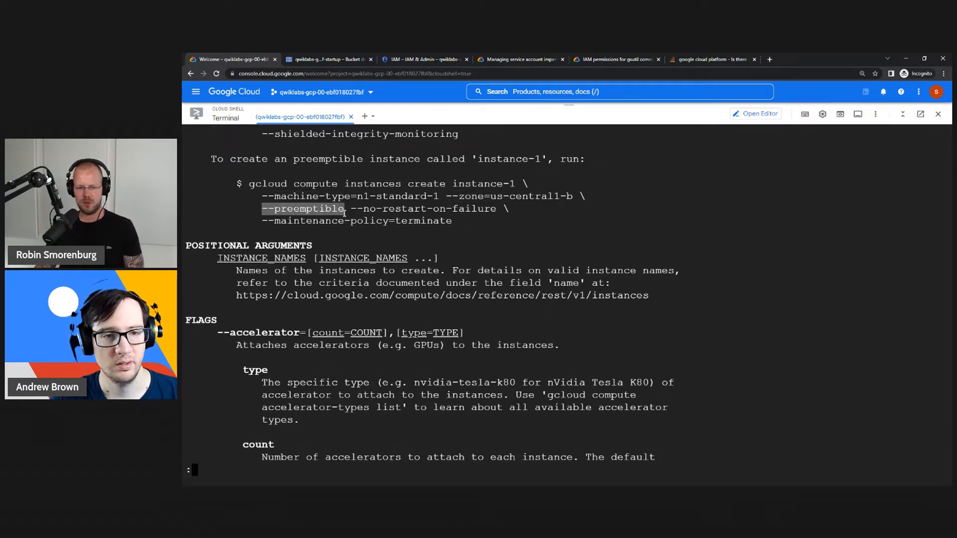
pyautogui.moveTo(261, 221); pyautogui.dragTo(421, 221)
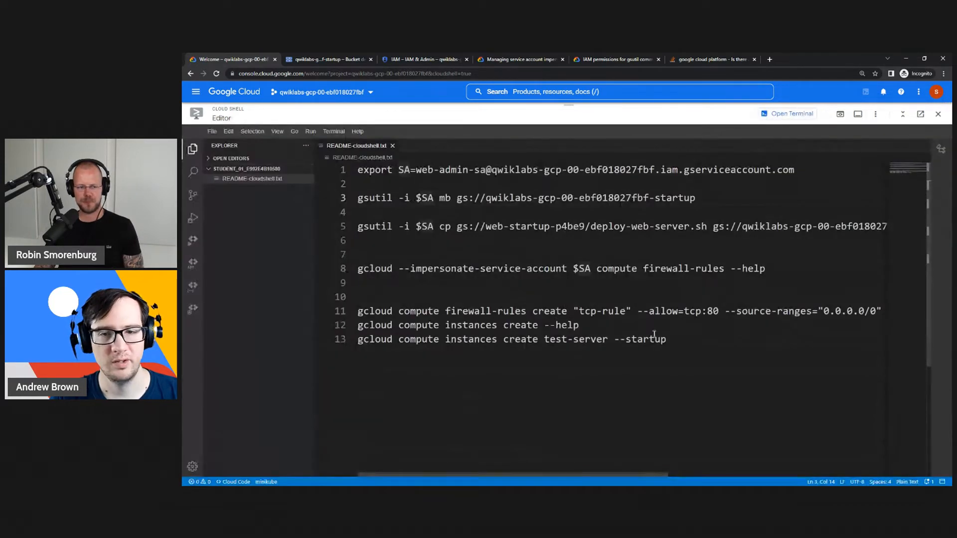
# - Add blank lines after the test-server command in README-cloudshell.txt and paste the copied --maintenance-policy=term text there
pyautogui.click(670, 339)
pyautogui.press('Return')
pyautogui.press('Return')
pyautogui.rightClick(455, 367)
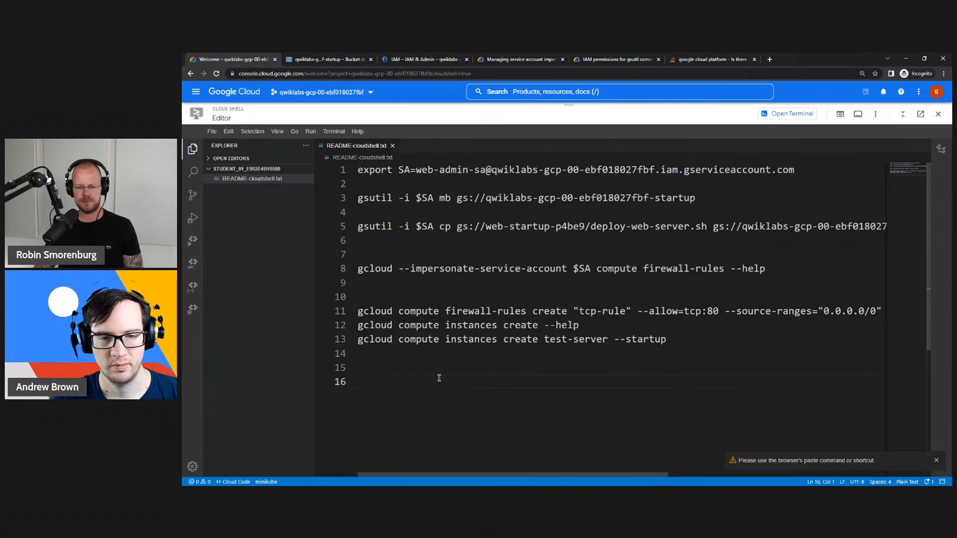
pyautogui.rightClick(414, 367)
pyautogui.click(444, 346)
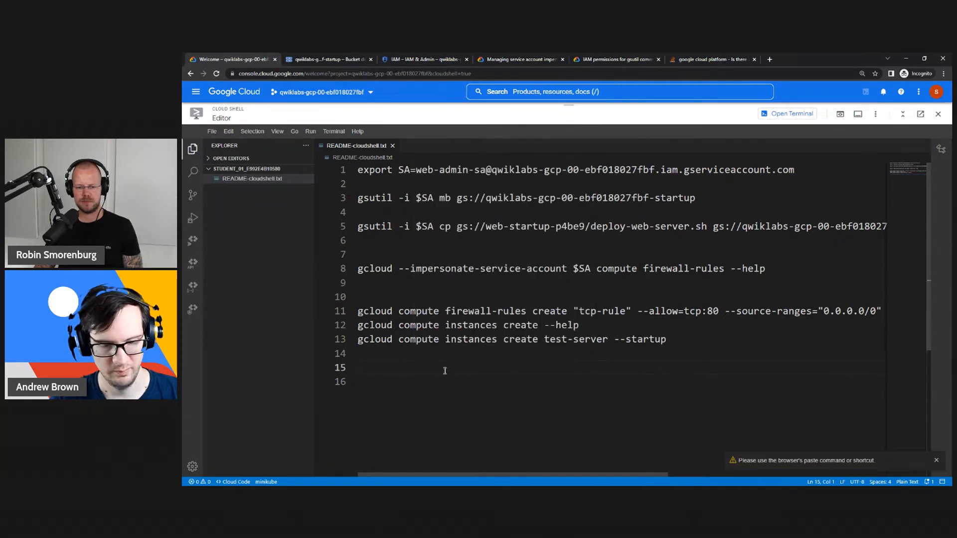
pyautogui.hotkey('ctrl', 'v')
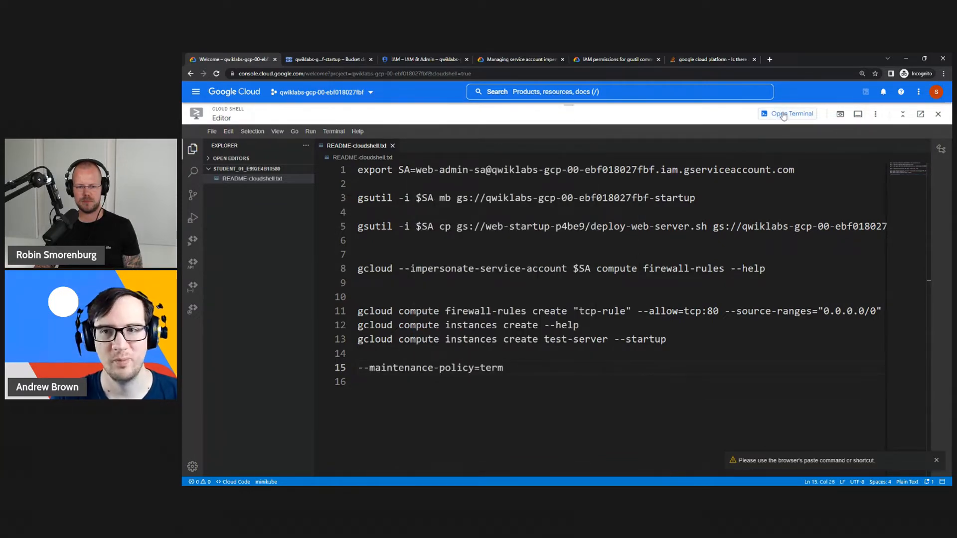
# - Copy the full preemptible instance example from the terminal help and try to paste it above the --maintenance-policy=term line
pyautogui.click(782, 116)
pyautogui.moveTo(471, 222); pyautogui.dragTo(248, 184)
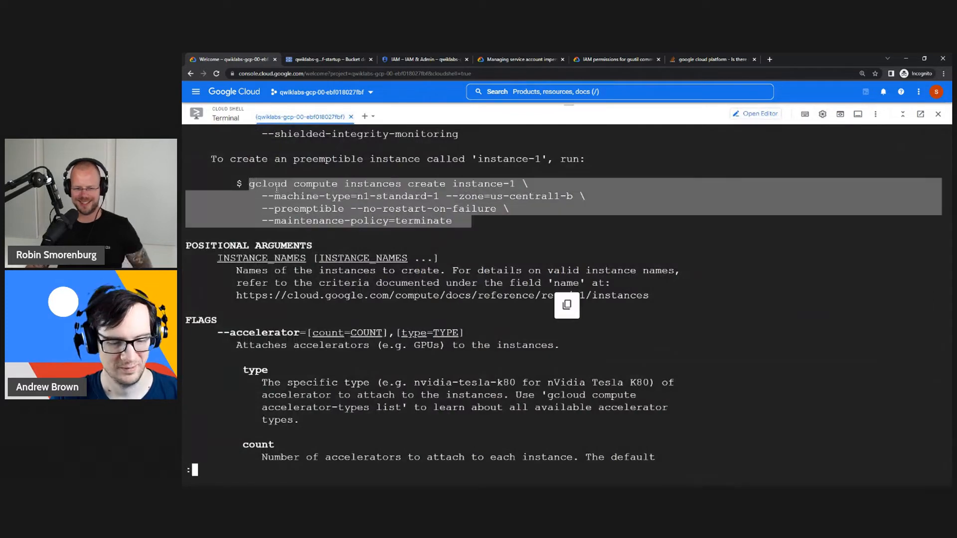
pyautogui.hotkey('ctrl', 'c')
pyautogui.hotkey('ctrl', 'c')
pyautogui.click(755, 114)
pyautogui.click(475, 356)
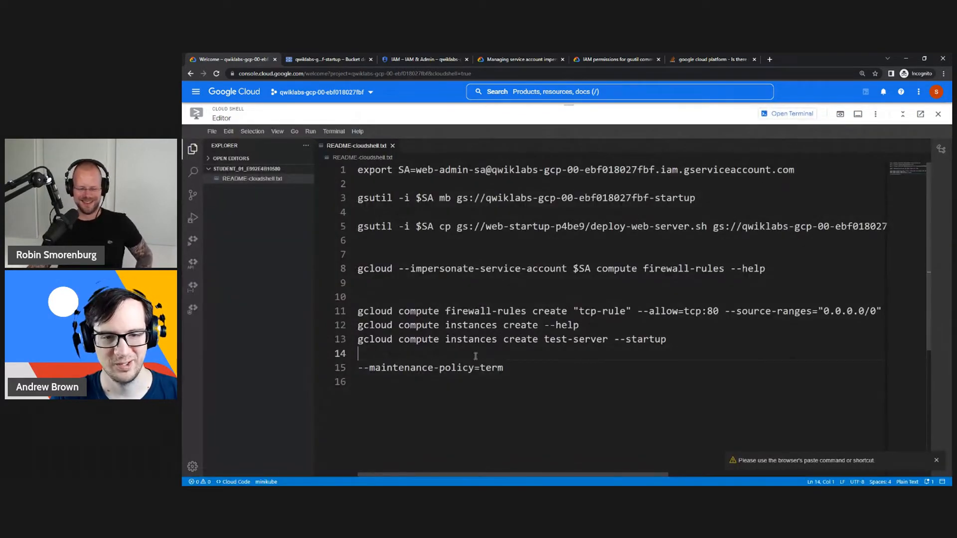
pyautogui.rightClick(475, 355)
pyautogui.click(504, 348)
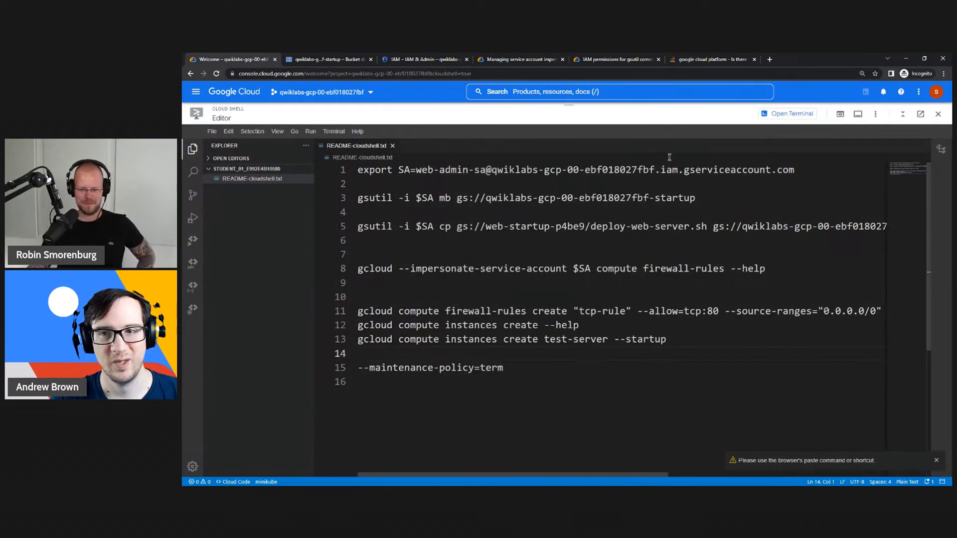
# - Copy the four-line preemptible instance example from the terminal help and paste it below the test-server command in README-cloudshell.txt
pyautogui.click(787, 113)
pyautogui.scroll(3, 435, 299)
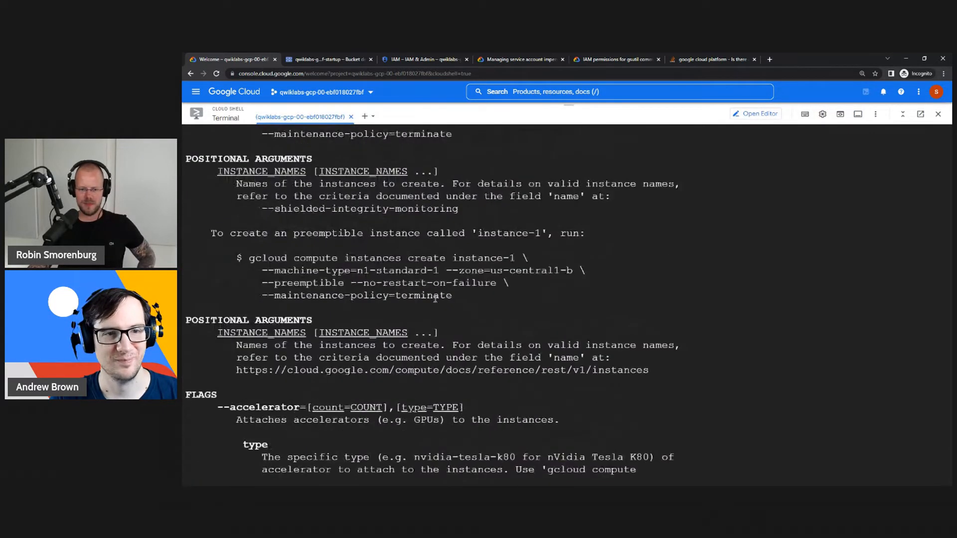
pyautogui.moveTo(491, 297); pyautogui.dragTo(249, 258)
pyautogui.rightClick(283, 265)
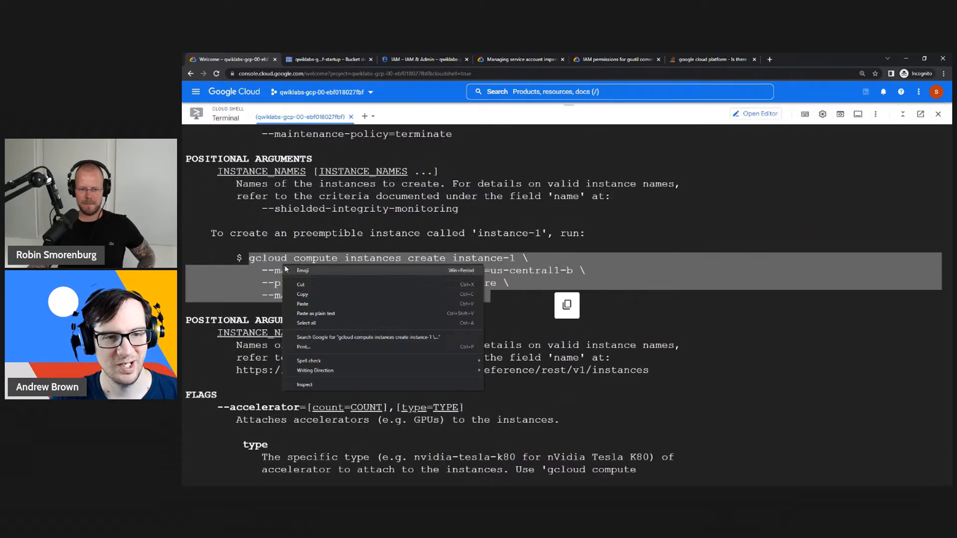
pyautogui.click(302, 294)
pyautogui.click(763, 119)
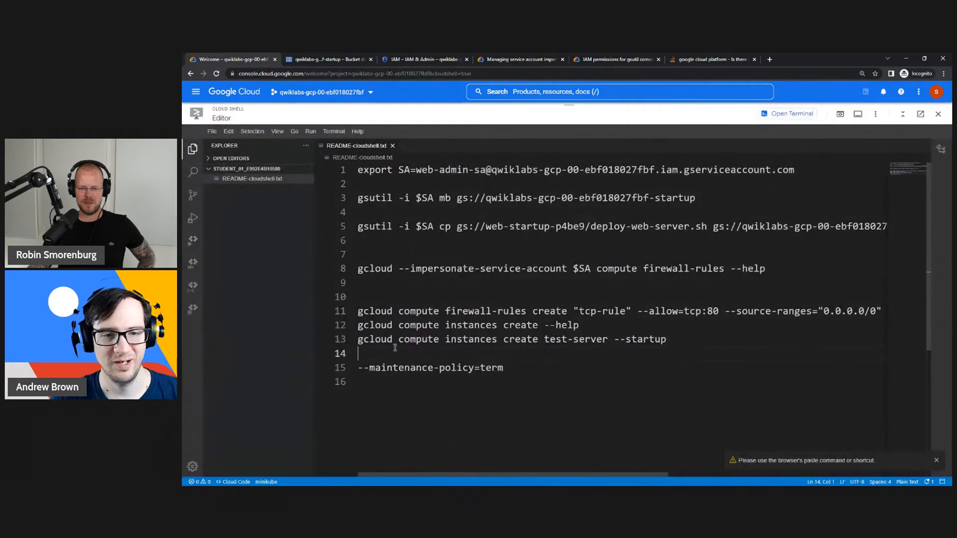
pyautogui.hotkey('ctrl', 'v')
# - Separate the pasted example from the surrounding lines with a blank line above and below, and save the file
pyautogui.click(675, 339)
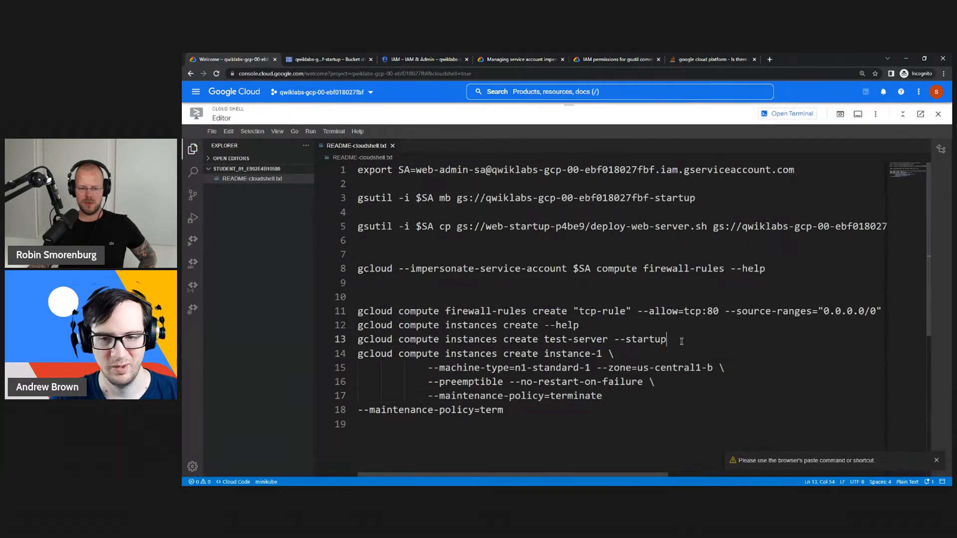
pyautogui.press('Return')
pyautogui.click(632, 410)
pyautogui.press('Return')
pyautogui.click(412, 370)
pyautogui.hotkey('ctrl', 's')
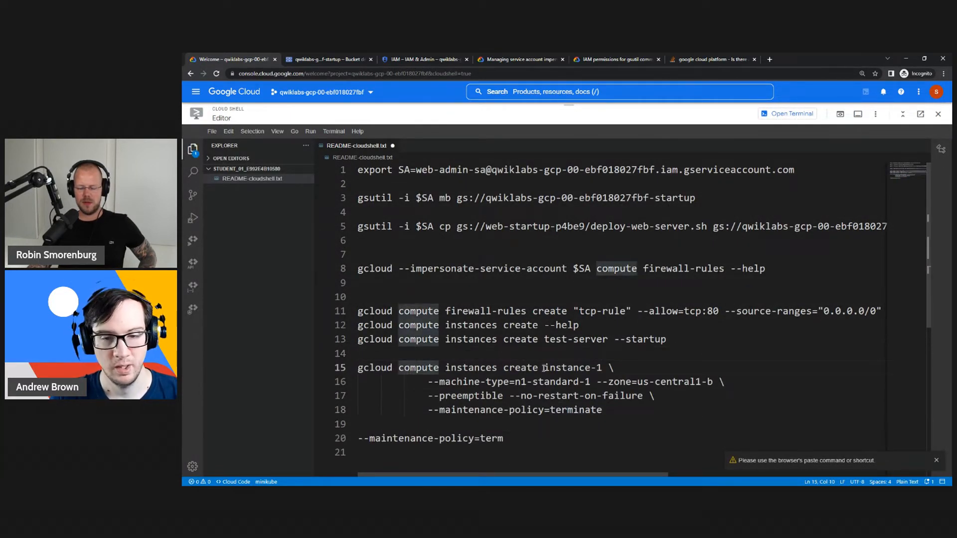
# - Change the instance name in the pasted create command to test-server and save the file
pyautogui.moveTo(544, 368); pyautogui.dragTo(601, 368)
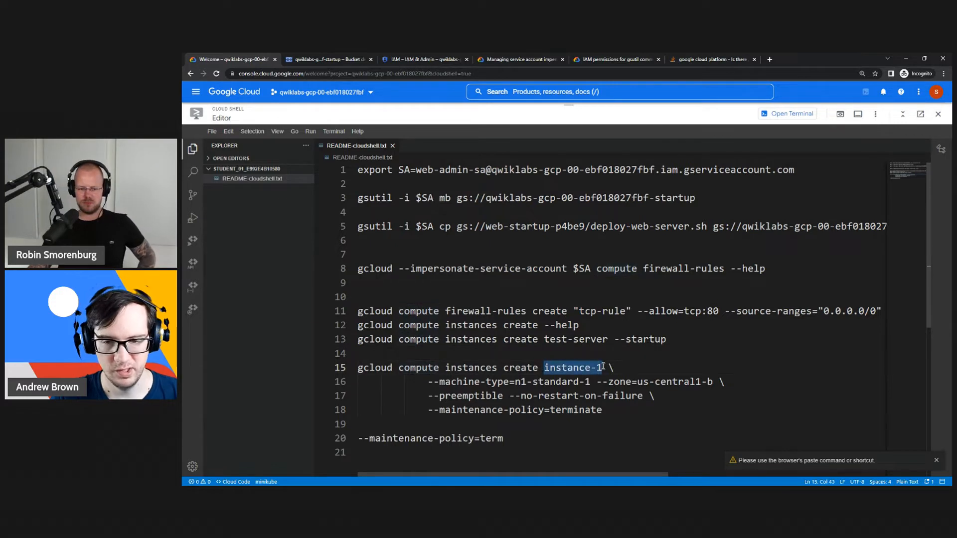
pyautogui.write('test-server')
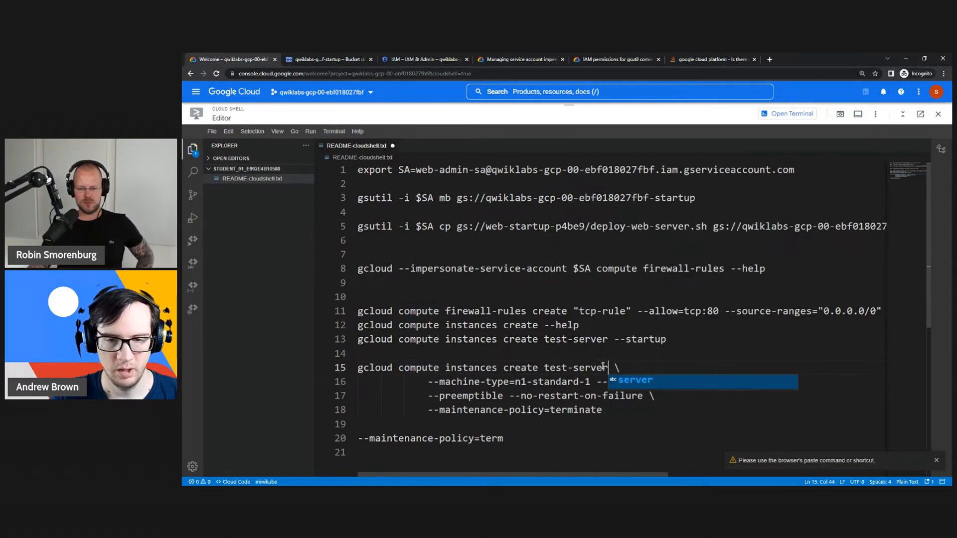
pyautogui.press('Escape')
pyautogui.click(539, 381)
pyautogui.hotkey('ctrl', 's')
pyautogui.click(608, 381)
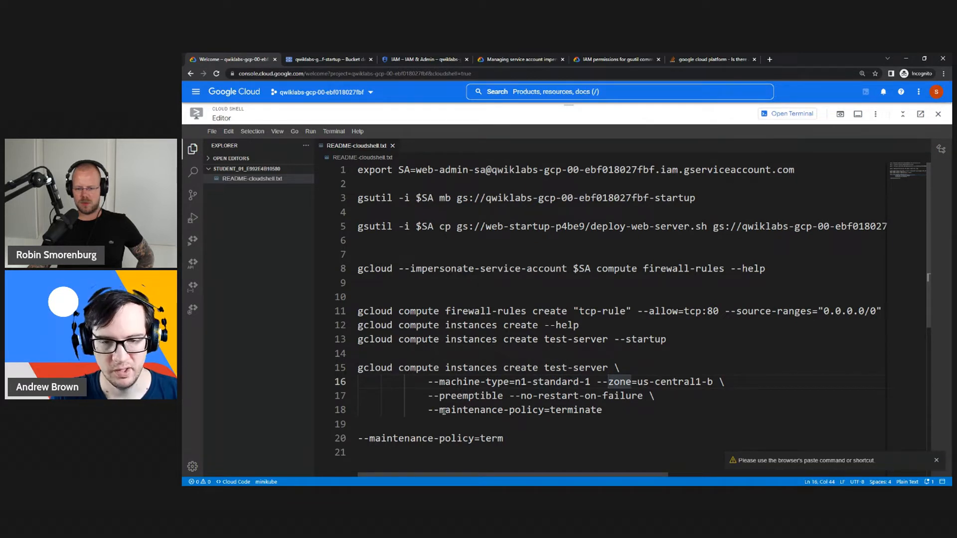
# - Join the multi-line test-server create command into a single line, removing the indentation and backslash continuations
pyautogui.moveTo(427, 410); pyautogui.dragTo(344, 410)
pyautogui.press('BackSpace')
pyautogui.press('BackSpace')
pyautogui.press('BackSpace')
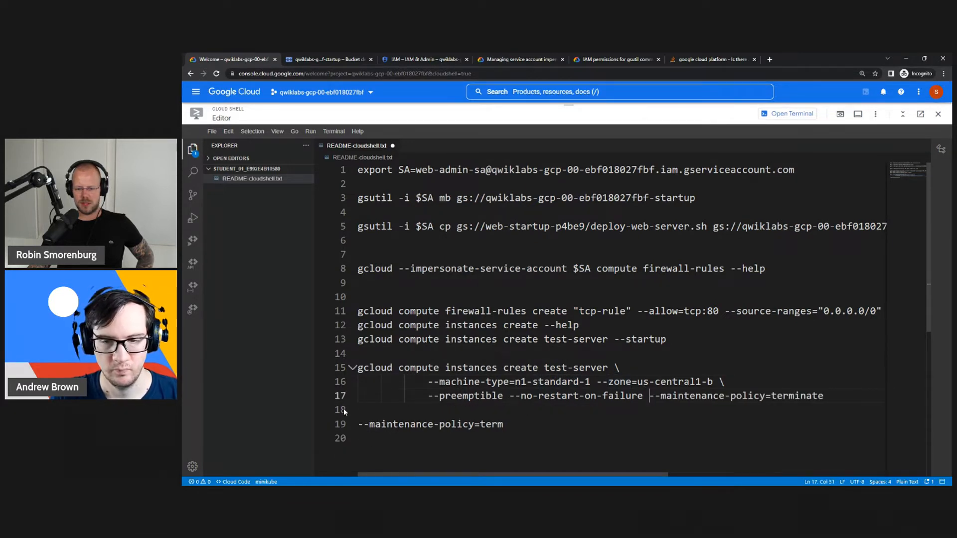
pyautogui.moveTo(432, 395); pyautogui.dragTo(352, 396)
pyautogui.press('BackSpace')
pyautogui.press('BackSpace')
pyautogui.press('BackSpace')
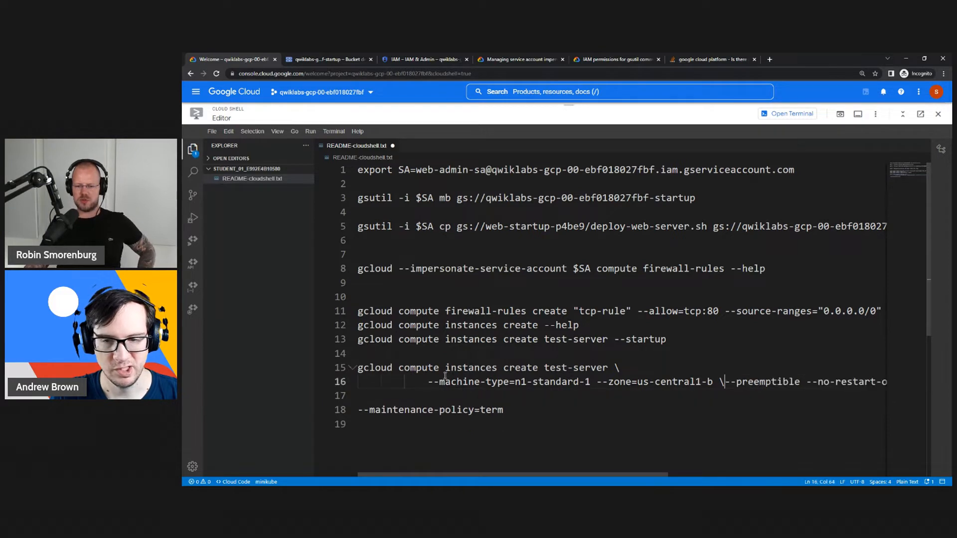
pyautogui.moveTo(428, 381); pyautogui.dragTo(351, 382)
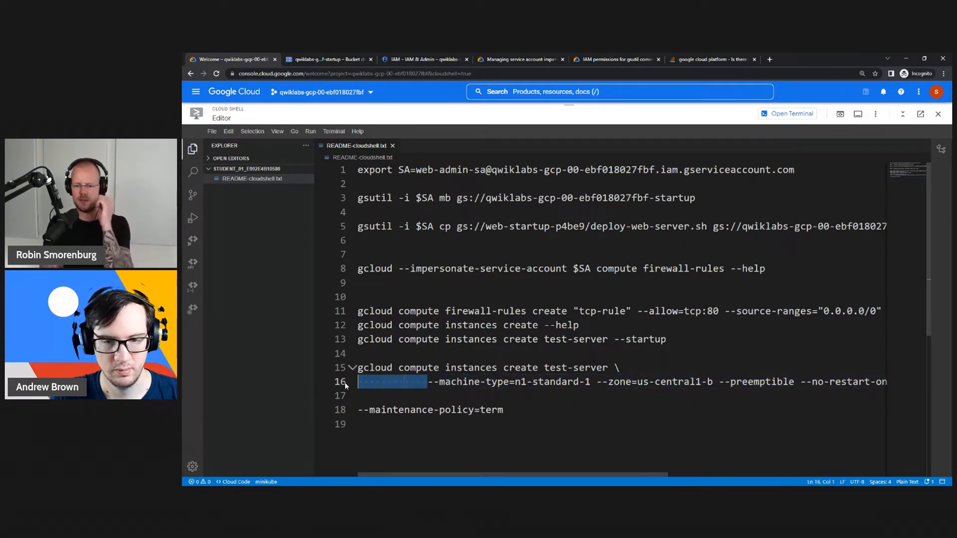
pyautogui.press('BackSpace')
pyautogui.press('BackSpace')
pyautogui.press('BackSpace')
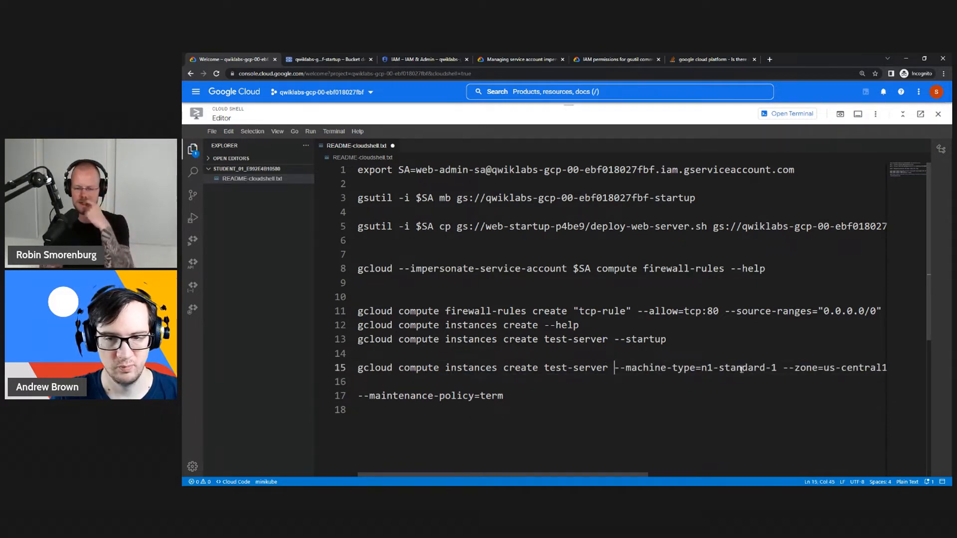
# - Append the partial flag --startup- after --maintenance-policy=terminate at the end of the joined create command
pyautogui.moveTo(741, 369); pyautogui.dragTo(893, 366)
pyautogui.click(499, 368)
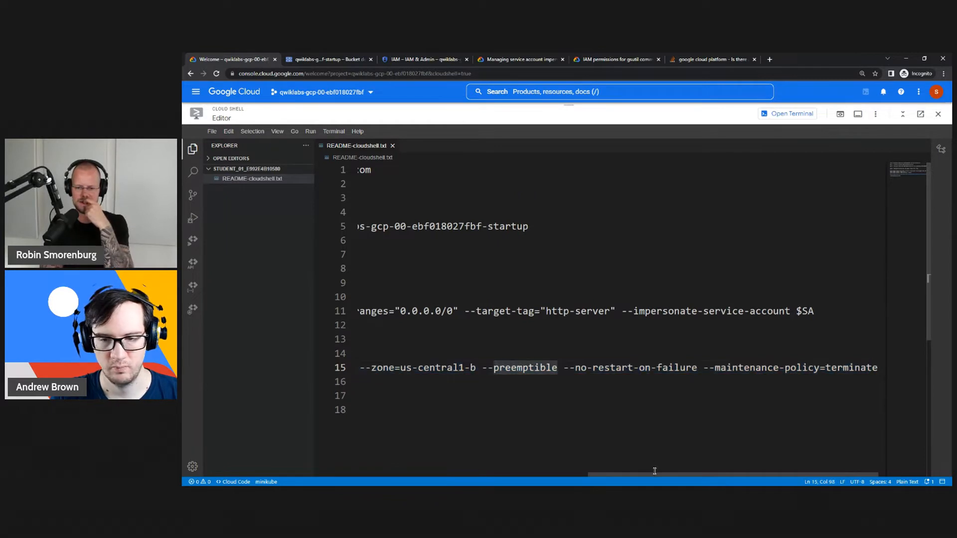
pyautogui.moveTo(654, 471); pyautogui.dragTo(663, 471)
pyautogui.click(870, 368)
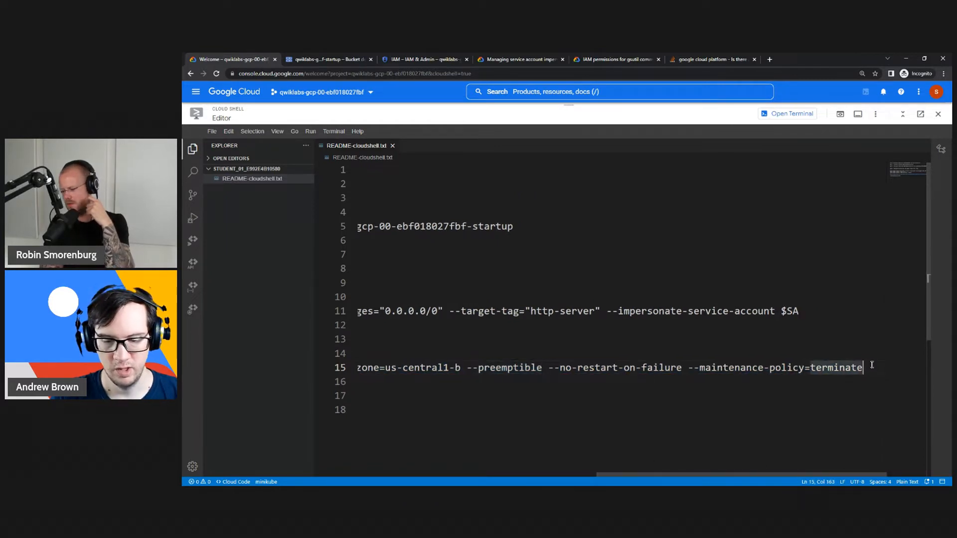
pyautogui.write('--startup-')
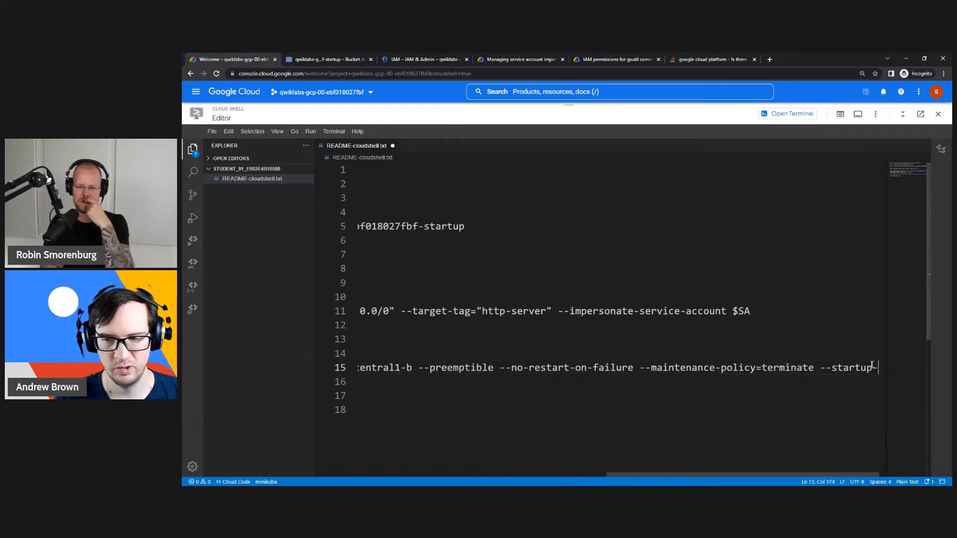
pyautogui.write('url')
pyautogui.press('BackSpace')
pyautogui.press('BackSpace')
pyautogui.press('BackSpace')
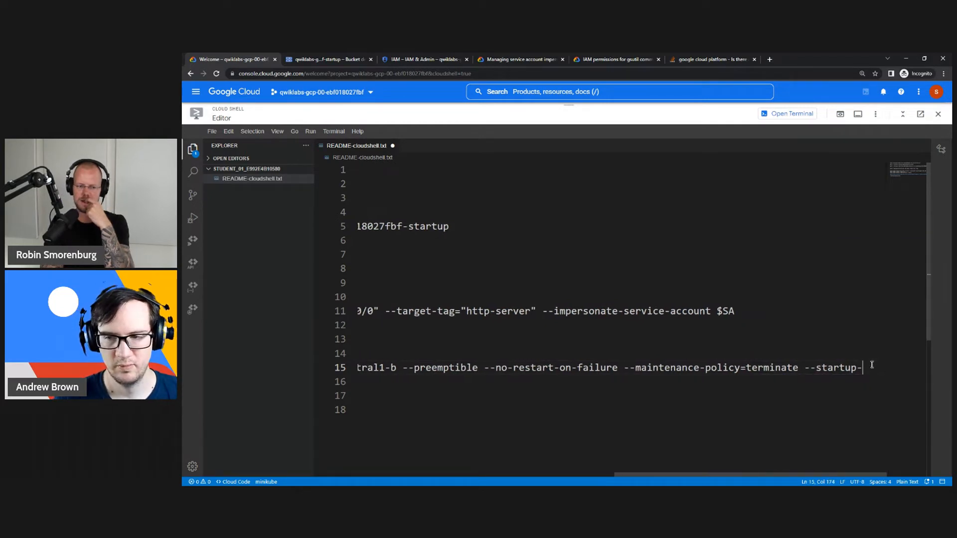
# - Reopen the gcloud compute instances create help in the terminal and examine its synopsis for flags relating to the startup script
pyautogui.click(784, 116)
pyautogui.click(650, 315)
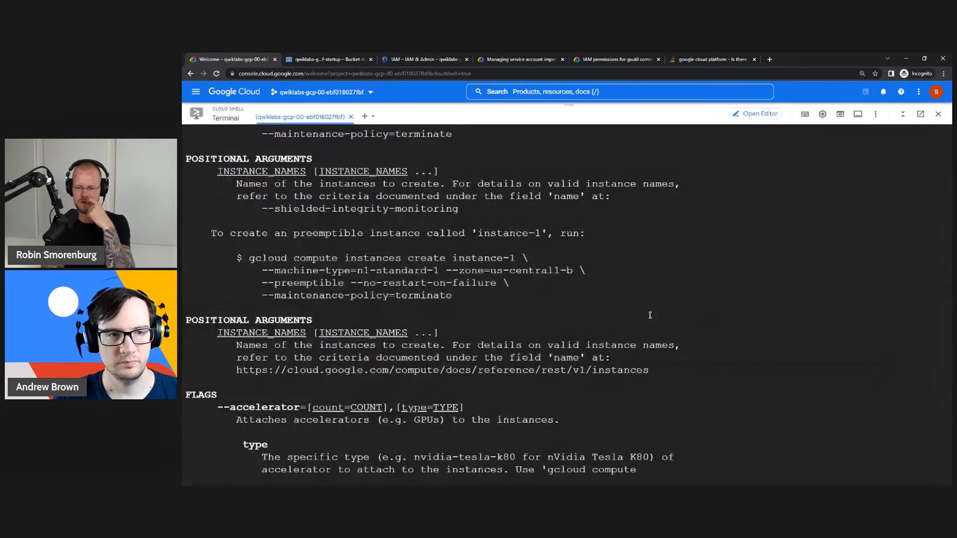
pyautogui.press('q')
pyautogui.press('Up')
pyautogui.press('Down')
pyautogui.write('clea')
pyautogui.press('Up')
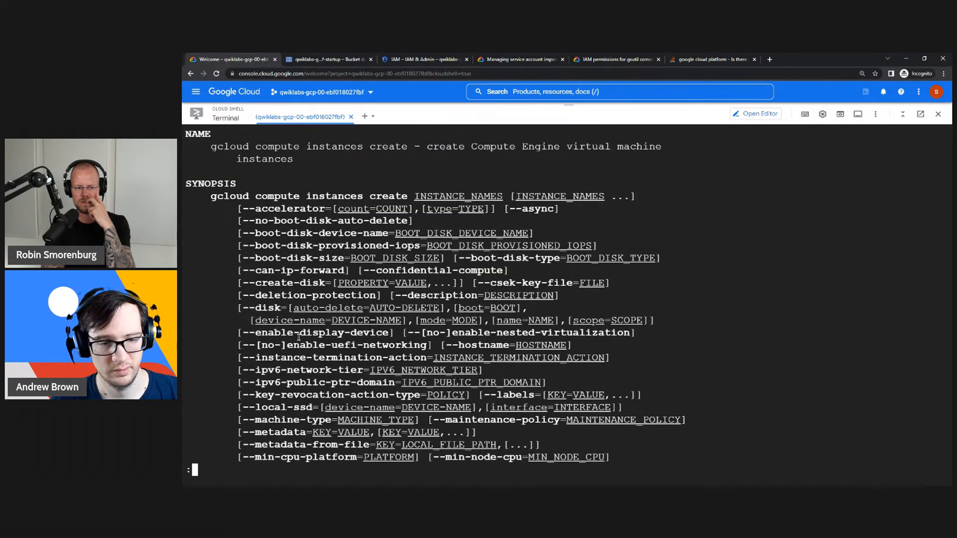
pyautogui.scroll(-5, 298, 337)
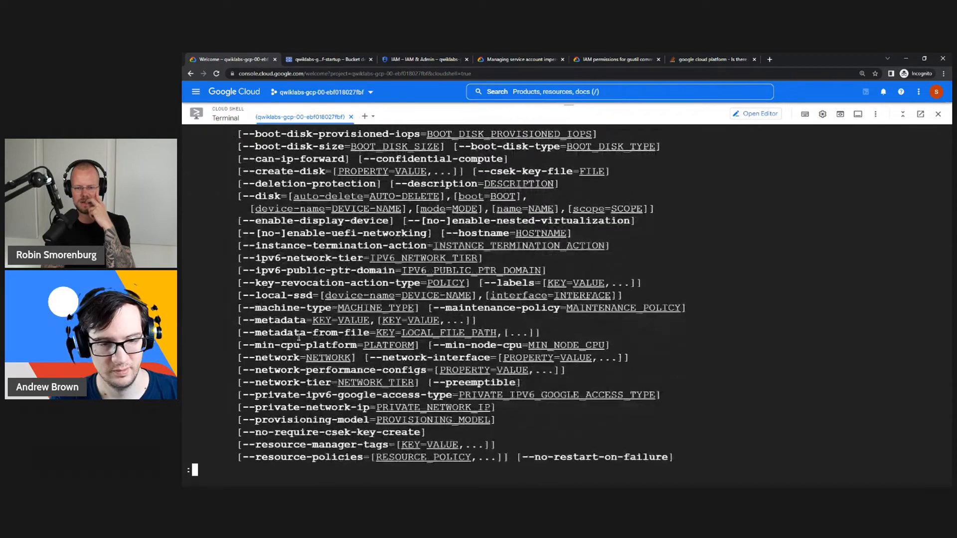
pyautogui.scroll(-3, 298, 337)
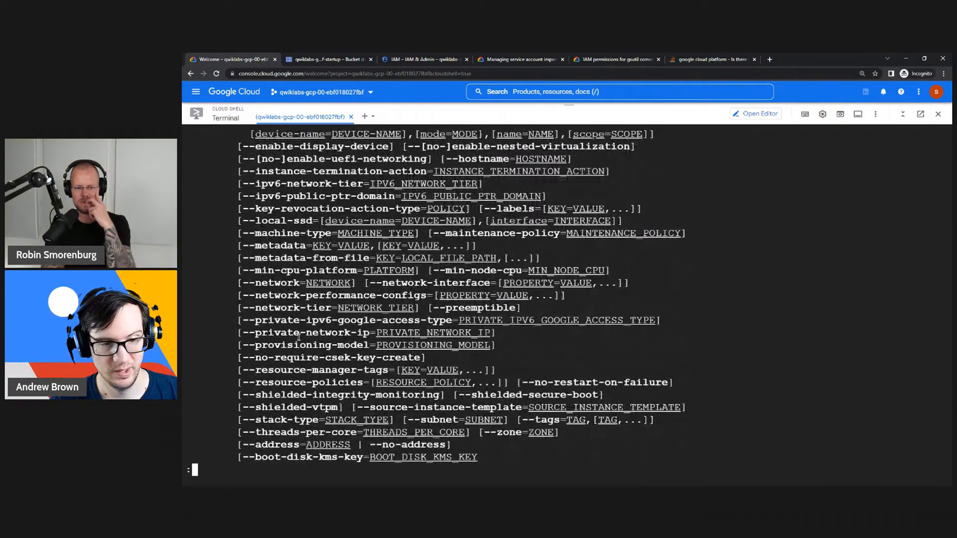
pyautogui.scroll(-1, 298, 337)
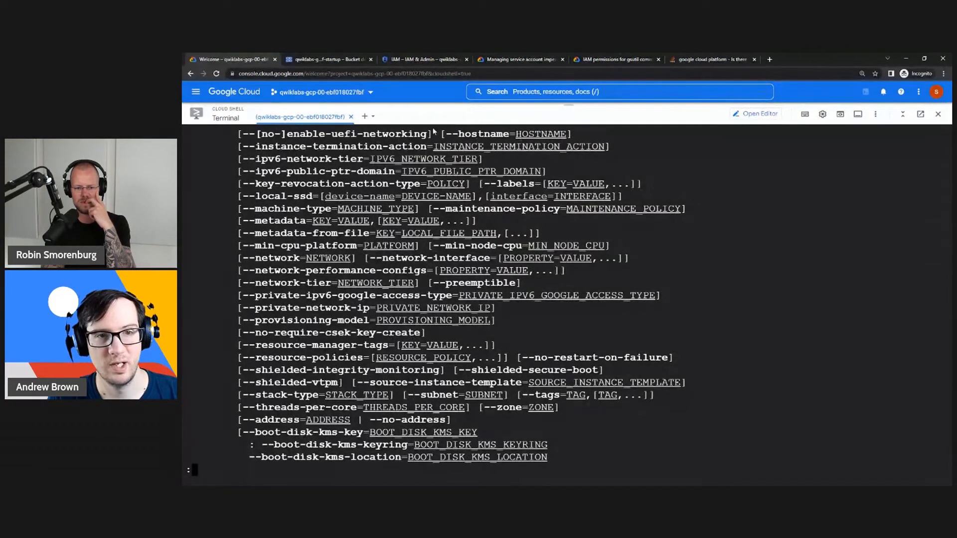
# - In the README file's test-server command, complete the last flag as --startup-script-url and replace the equals sign after --maintenance-policy with a space
pyautogui.click(757, 113)
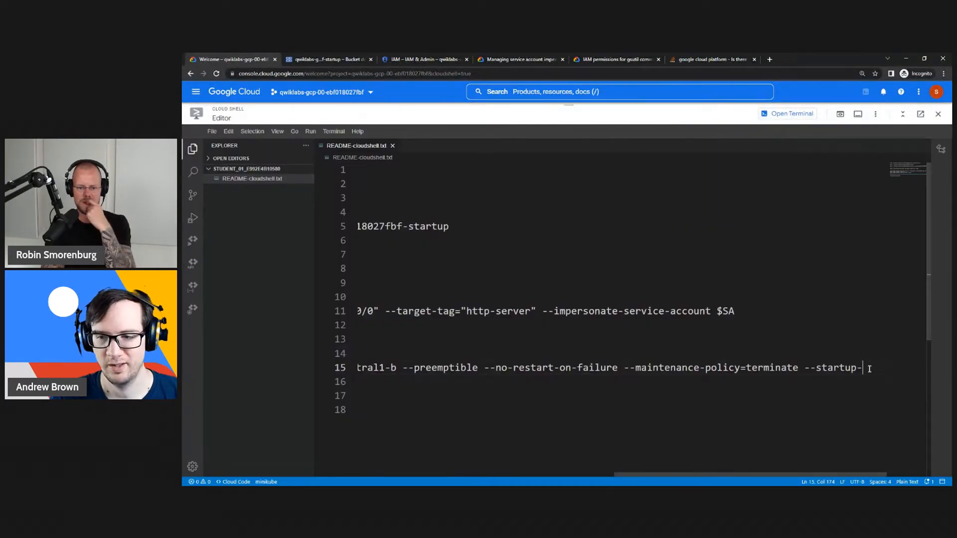
pyautogui.write('script-url')
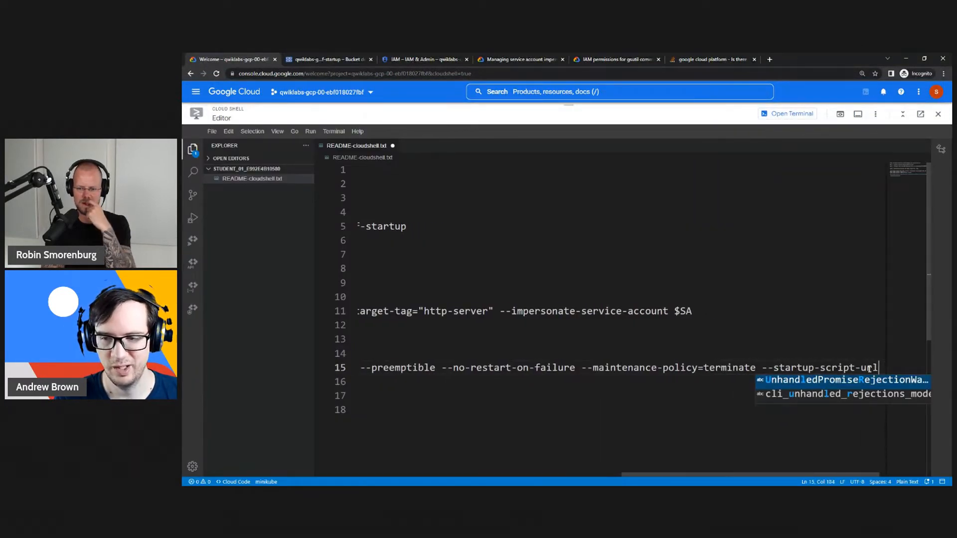
pyautogui.press('BackSpace')
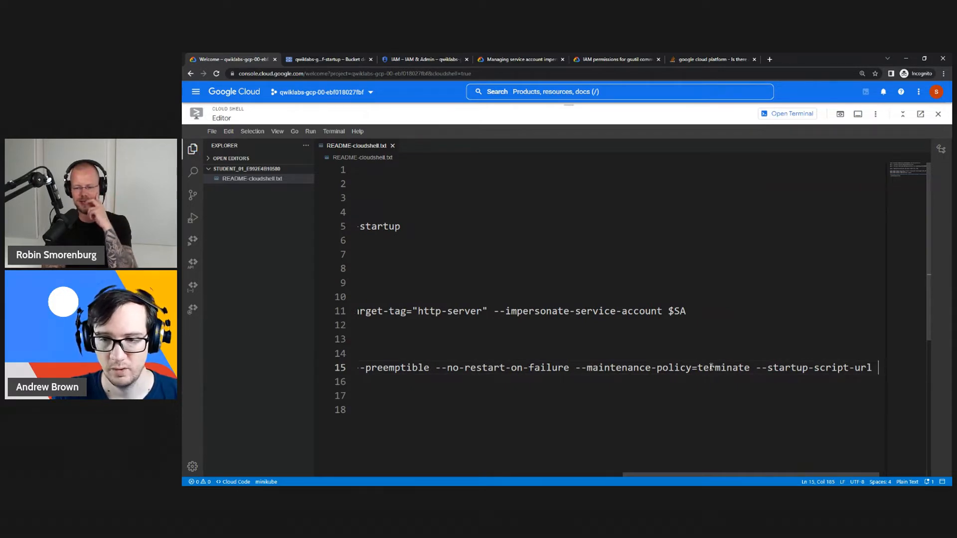
pyautogui.click(697, 367)
pyautogui.press('BackSpace')
pyautogui.hotkey('ctrl', 's')
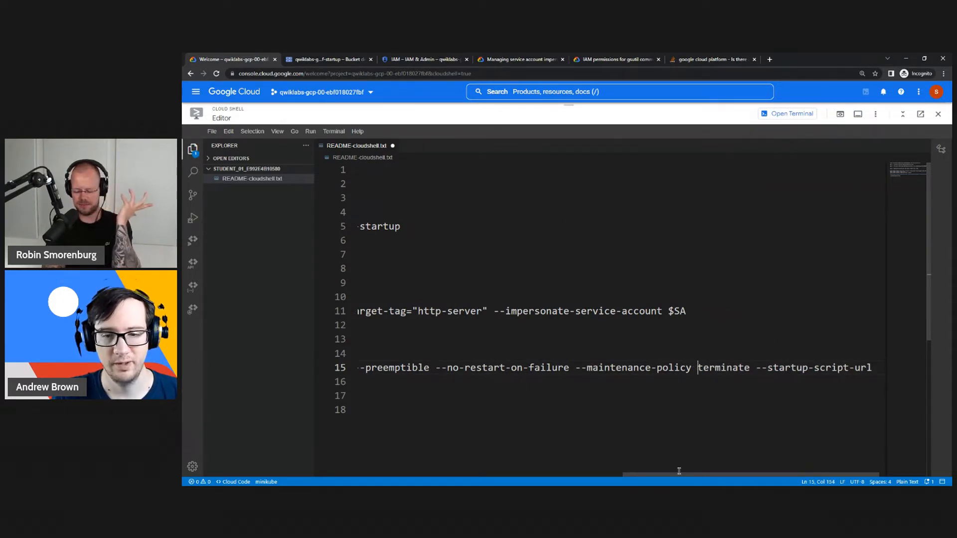
# - Copy the destination bucket URL gs://qwiklabs-gcp-00-ebf018027fbf-startup from line 5 and paste it after --startup-script-url
pyautogui.moveTo(679, 473); pyautogui.dragTo(823, 386)
pyautogui.click(861, 369)
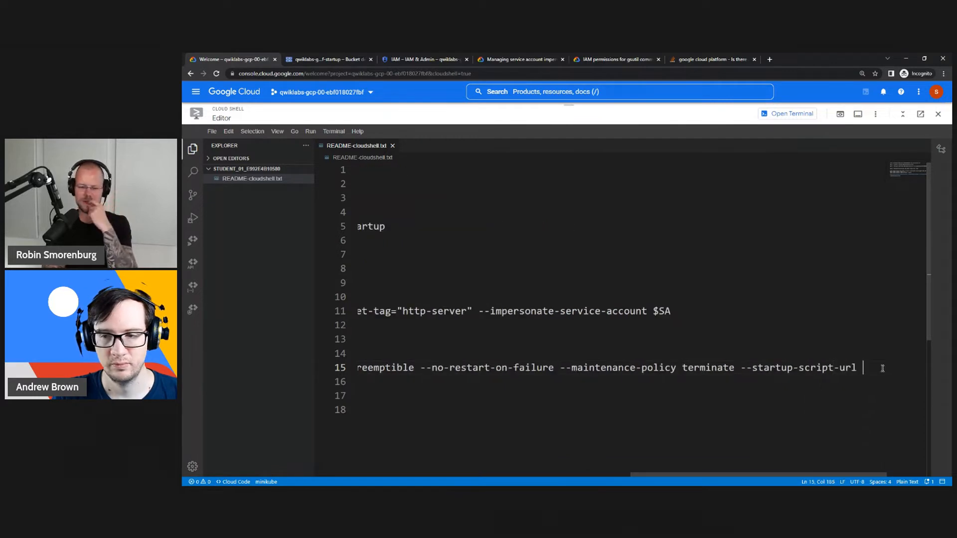
pyautogui.moveTo(731, 472); pyautogui.dragTo(457, 472)
pyautogui.click(557, 267)
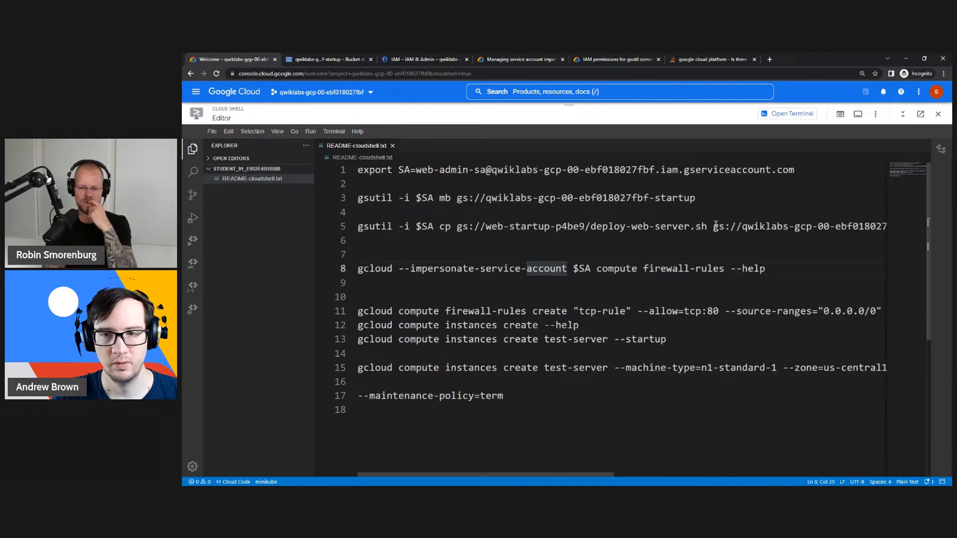
pyautogui.moveTo(715, 226); pyautogui.dragTo(910, 228)
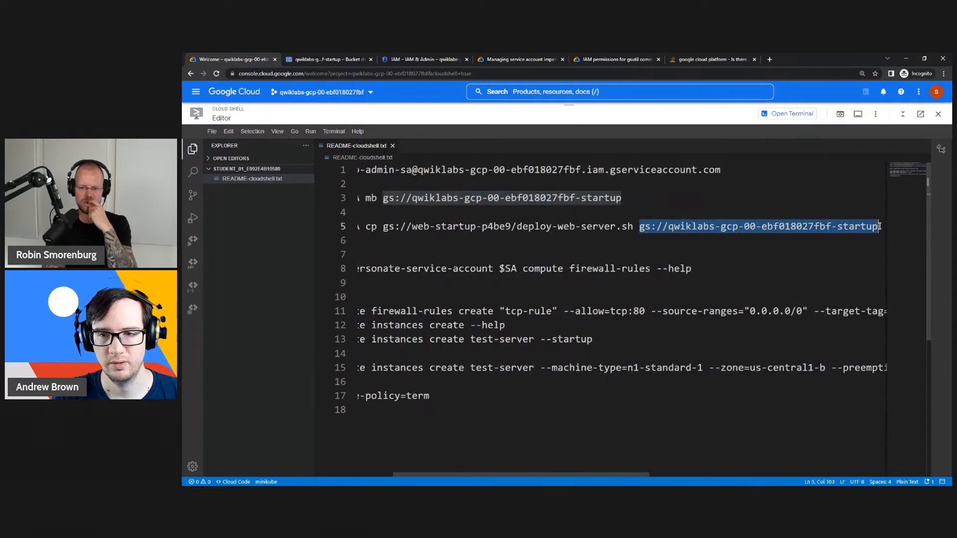
pyautogui.rightClick(845, 229)
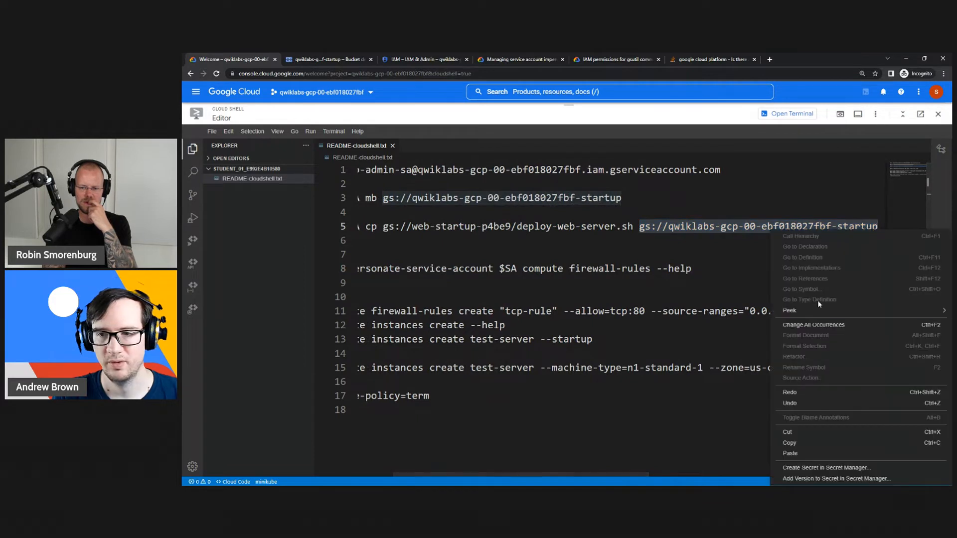
pyautogui.click(796, 441)
pyautogui.moveTo(629, 474); pyautogui.dragTo(867, 473)
pyautogui.click(864, 368)
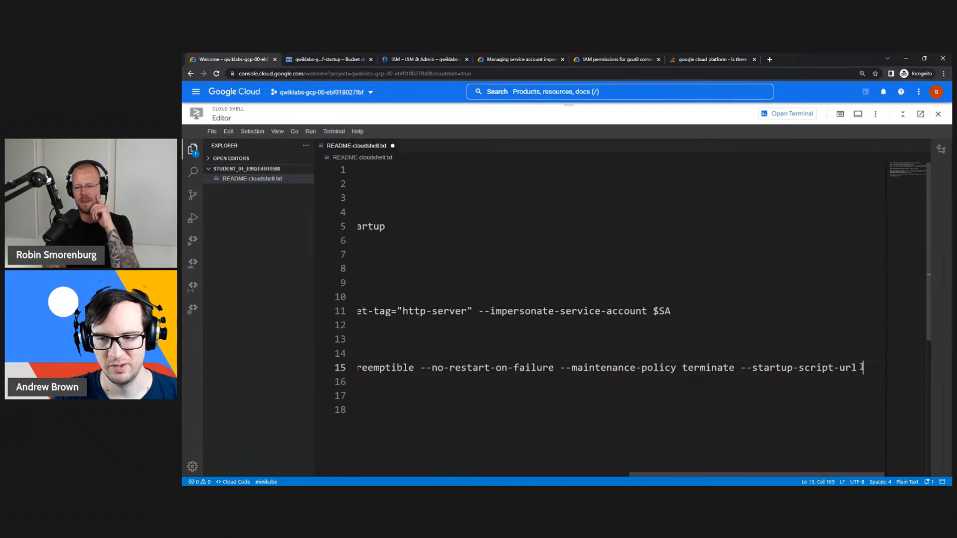
pyautogui.rightClick(860, 367)
pyautogui.click(792, 349)
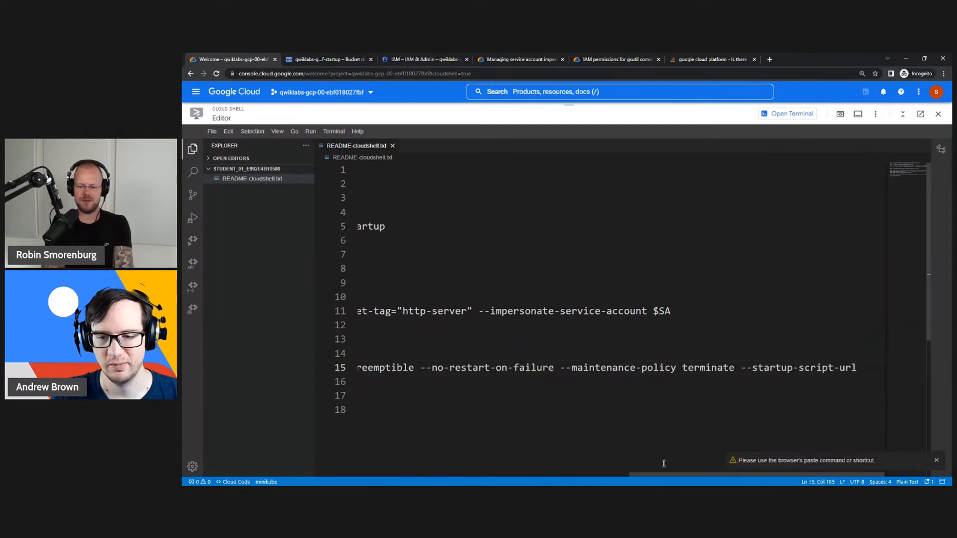
pyautogui.moveTo(663, 473); pyautogui.dragTo(483, 465)
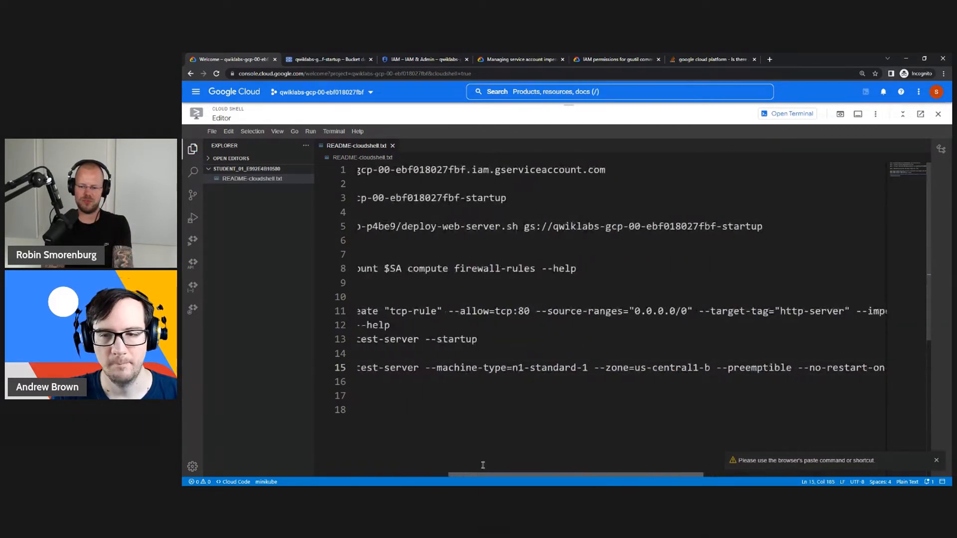
pyautogui.hotkey('ctrl', 'v')
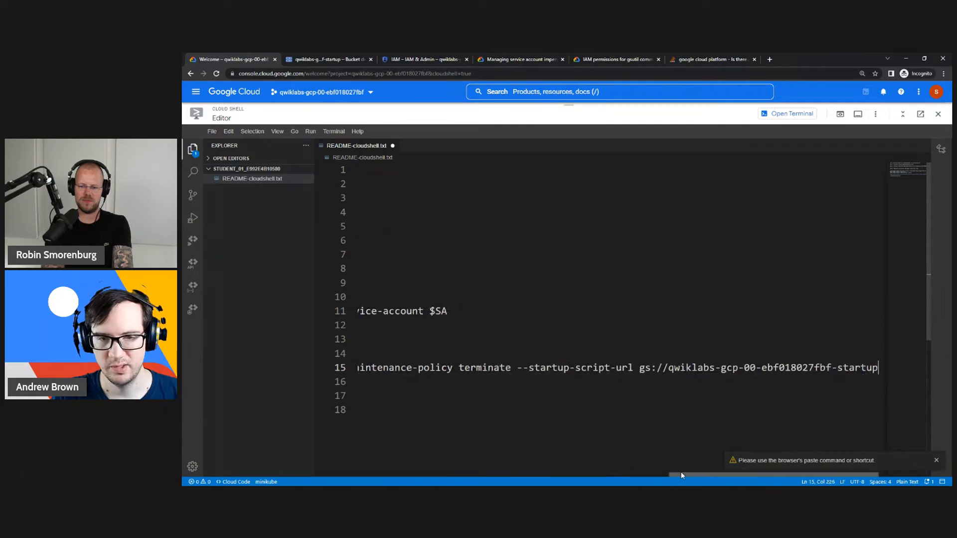
# - Extend the startup script URL with /deploy-web-server.sh, copying the file name from the gsutil cp command on line 5
pyautogui.moveTo(682, 475); pyautogui.dragTo(397, 475)
pyautogui.moveTo(523, 226); pyautogui.dragTo(641, 225)
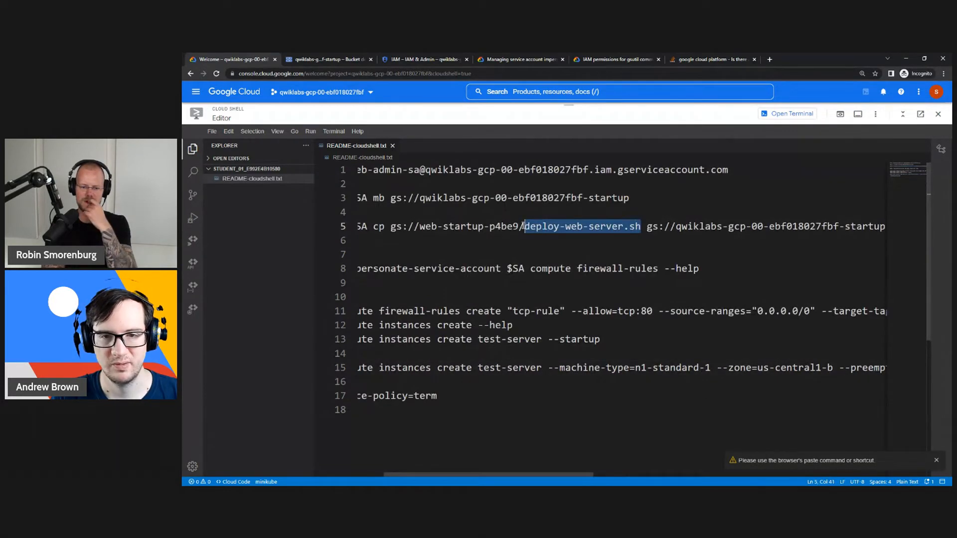
pyautogui.moveTo(585, 473); pyautogui.dragTo(897, 408)
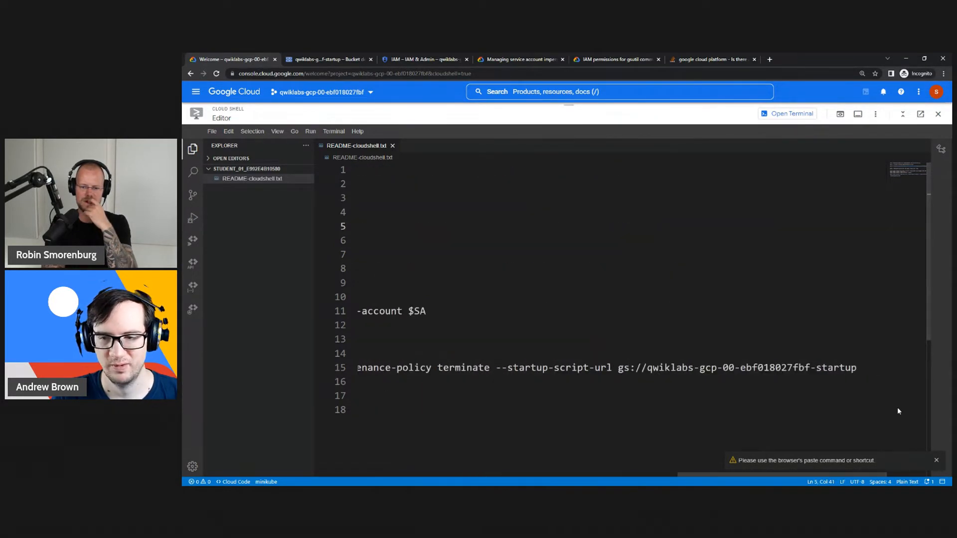
pyautogui.click(867, 364)
pyautogui.write('/')
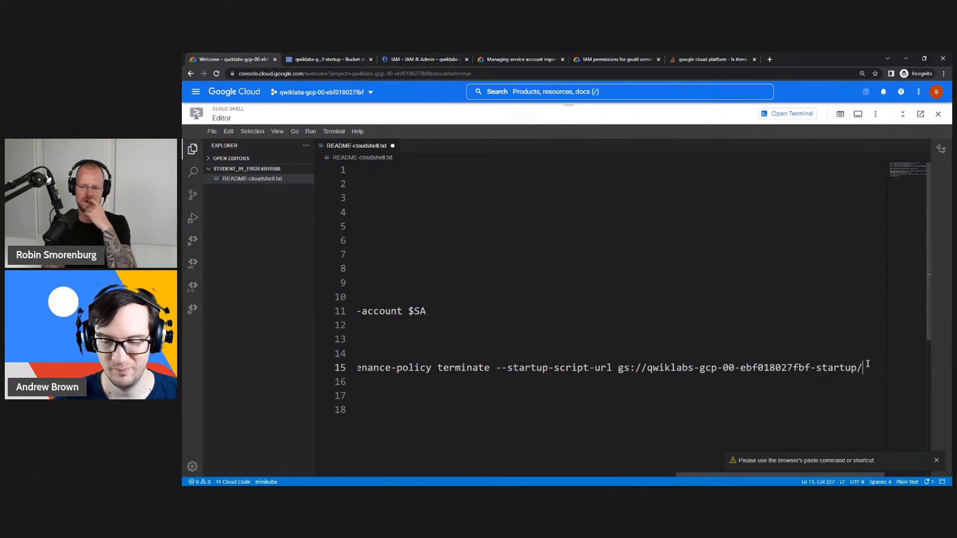
pyautogui.hotkey('ctrl', 'v')
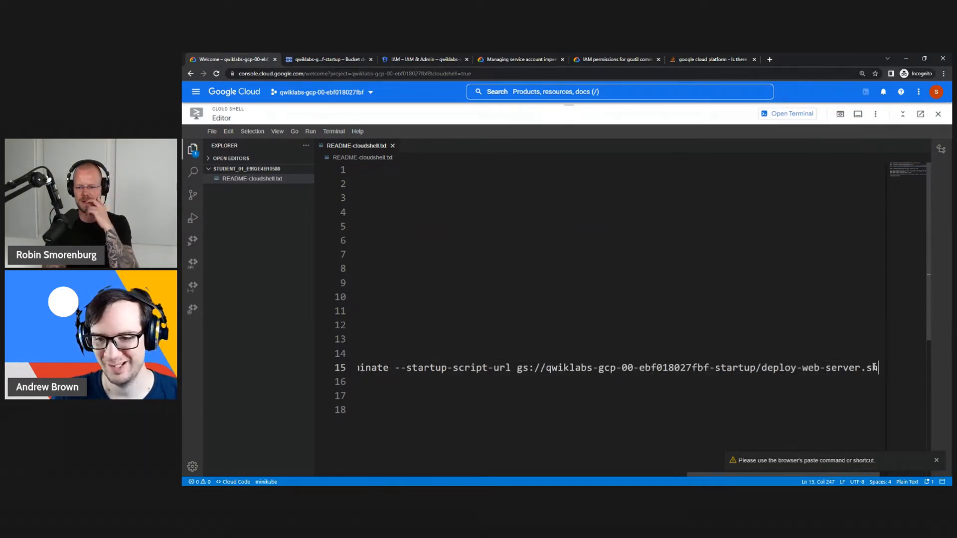
# - Copy --impersonate-service-account $SA from line 8 and append it to the end of the test-server create command
pyautogui.moveTo(878, 368); pyautogui.dragTo(347, 369)
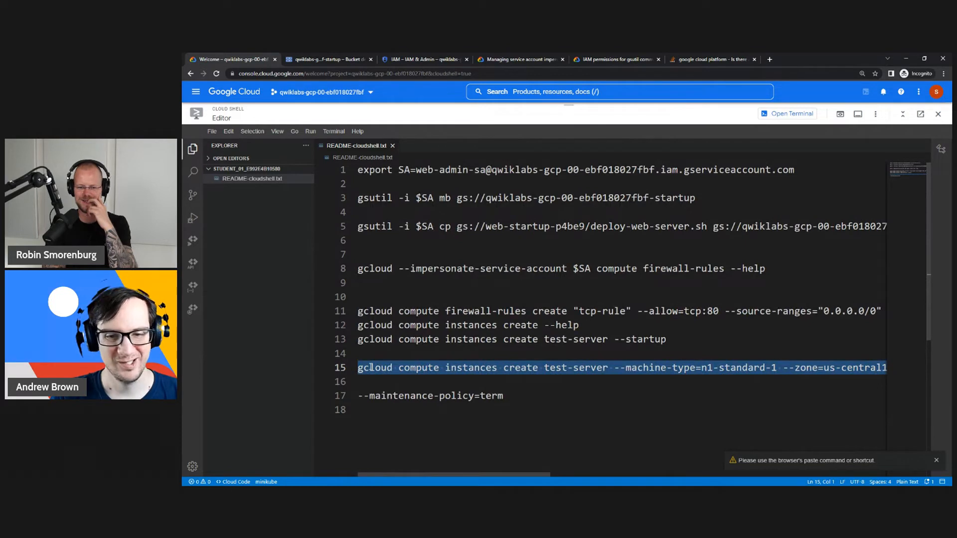
pyautogui.moveTo(452, 475); pyautogui.dragTo(818, 481)
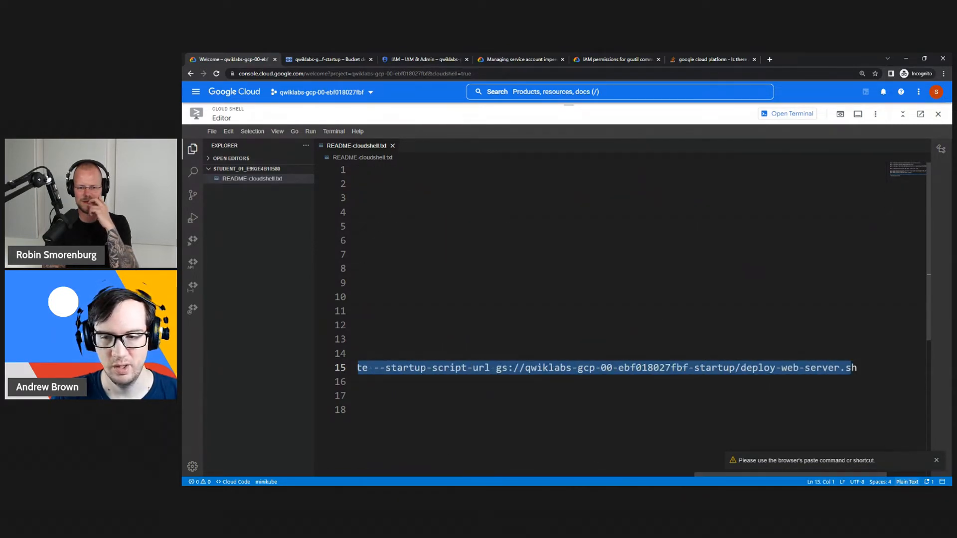
pyautogui.click(874, 367)
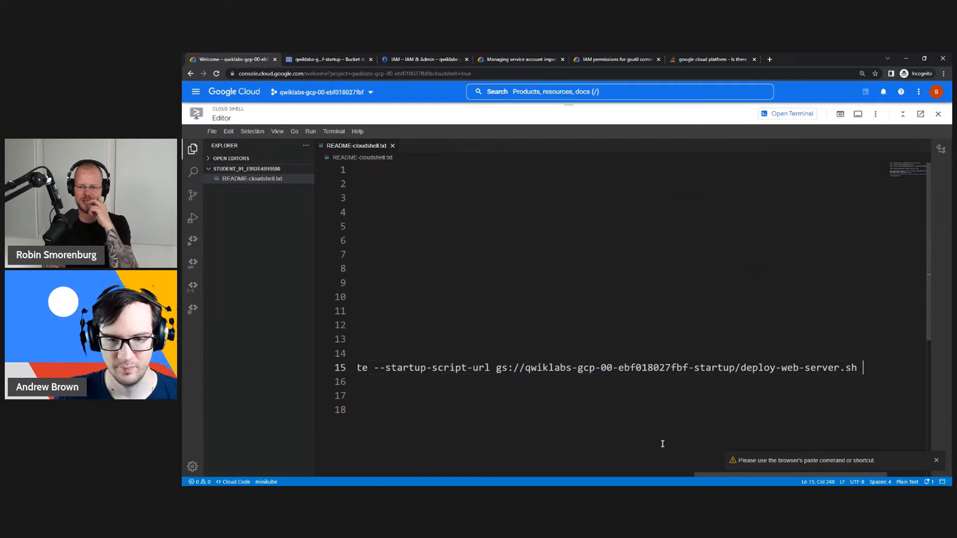
pyautogui.moveTo(706, 474); pyautogui.dragTo(370, 474)
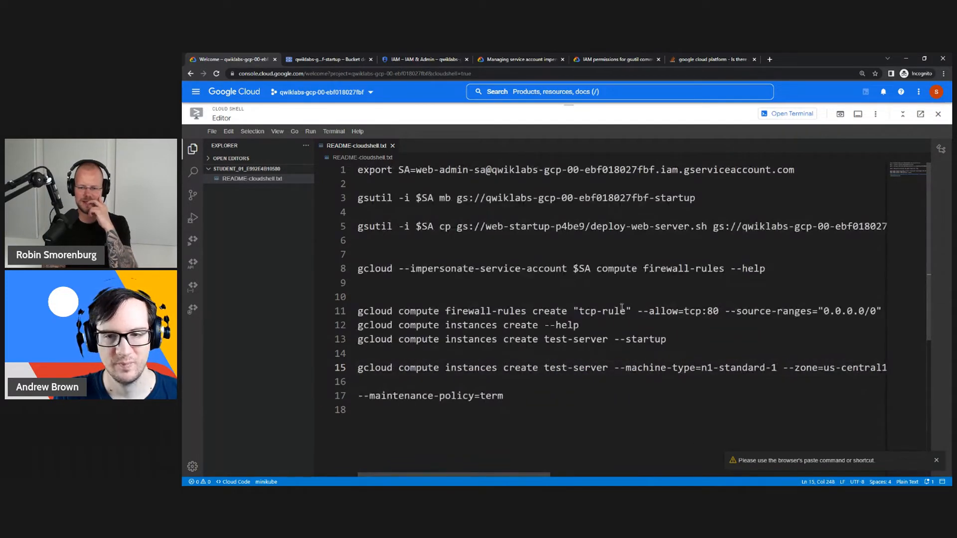
pyautogui.moveTo(591, 269); pyautogui.dragTo(399, 269)
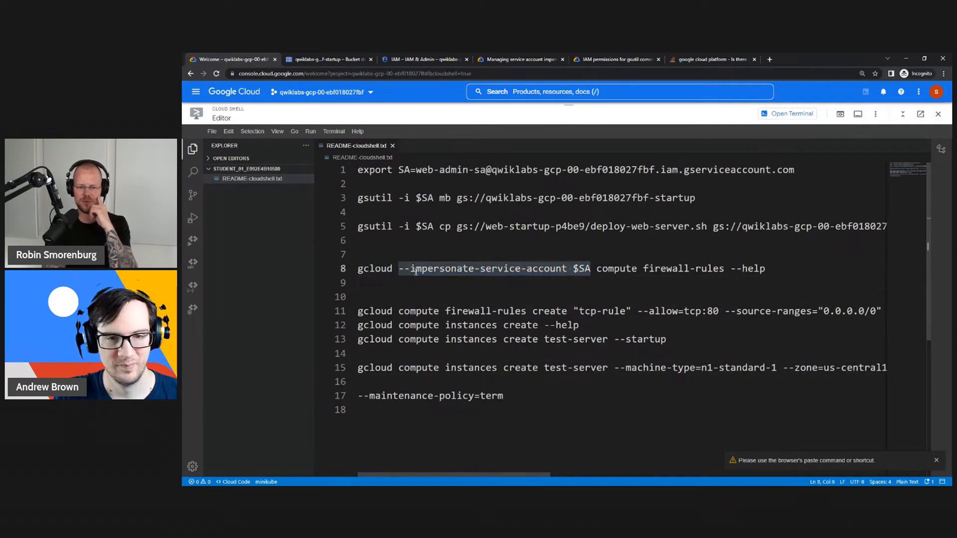
pyautogui.rightClick(415, 271)
pyautogui.click(440, 339)
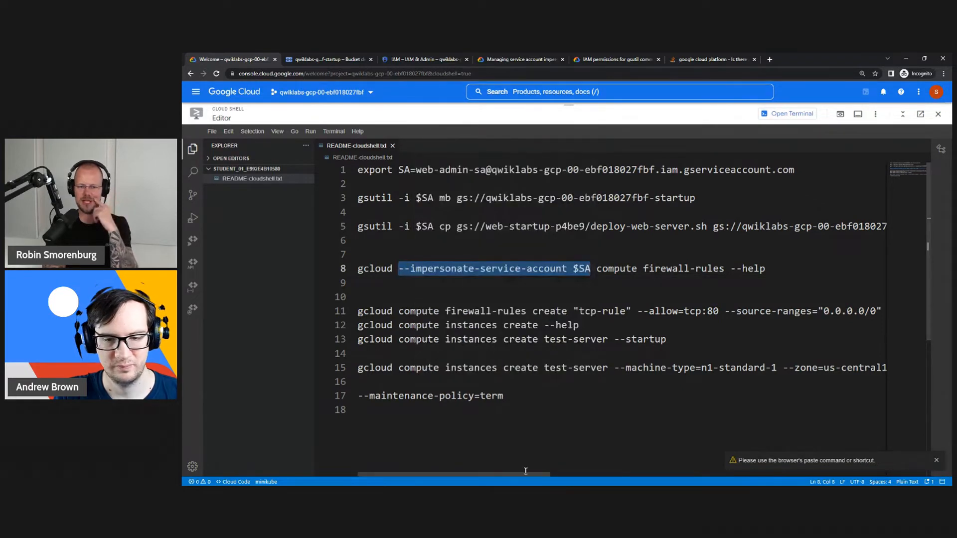
pyautogui.moveTo(526, 473); pyautogui.dragTo(864, 474)
pyautogui.click(871, 372)
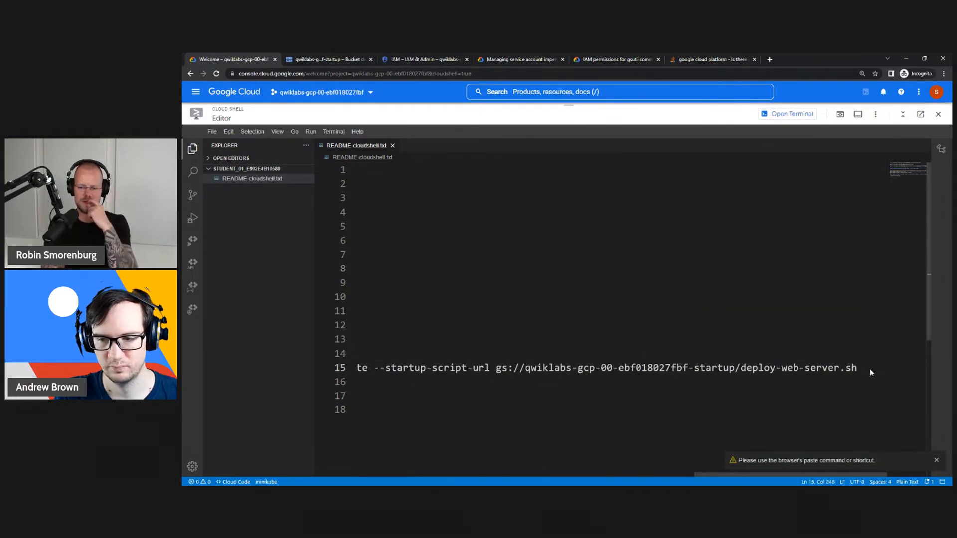
pyautogui.rightClick(869, 369)
pyautogui.click(860, 349)
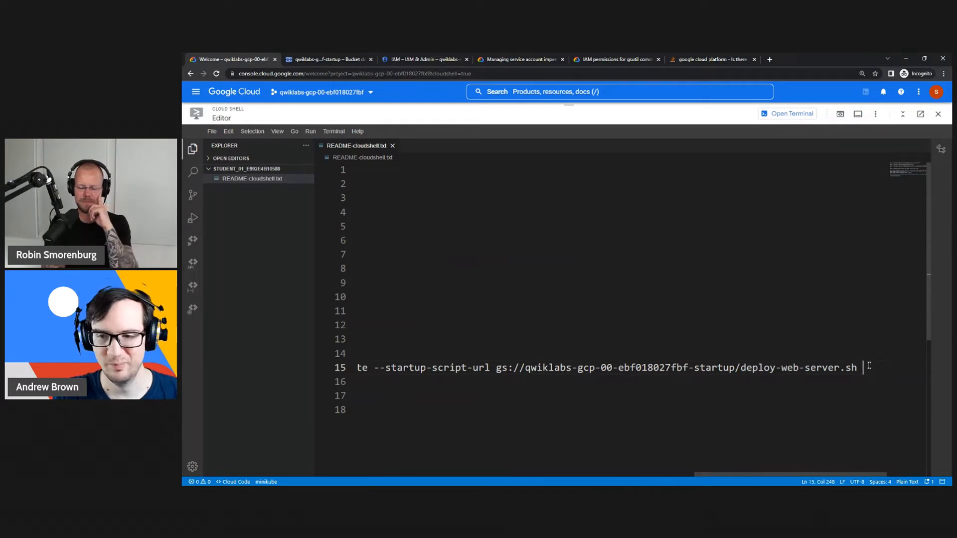
pyautogui.hotkey('ctrl', 'v')
# - Copy the entire test-server create command from line 15
pyautogui.moveTo(869, 367); pyautogui.dragTo(277, 366)
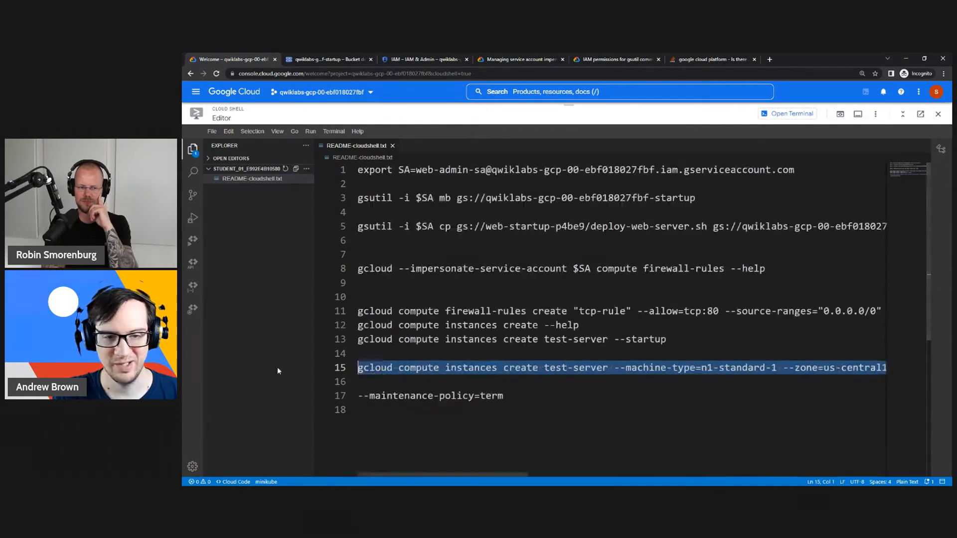
pyautogui.rightClick(375, 379)
pyautogui.click(404, 338)
pyautogui.click(568, 339)
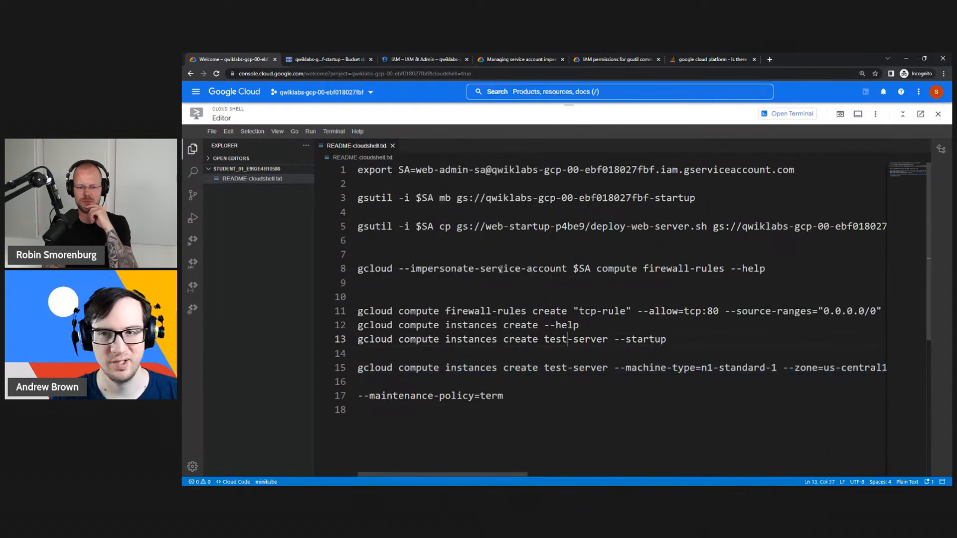
# - Quit the help page in the terminal and try to create test-server by running the copied command
pyautogui.click(786, 116)
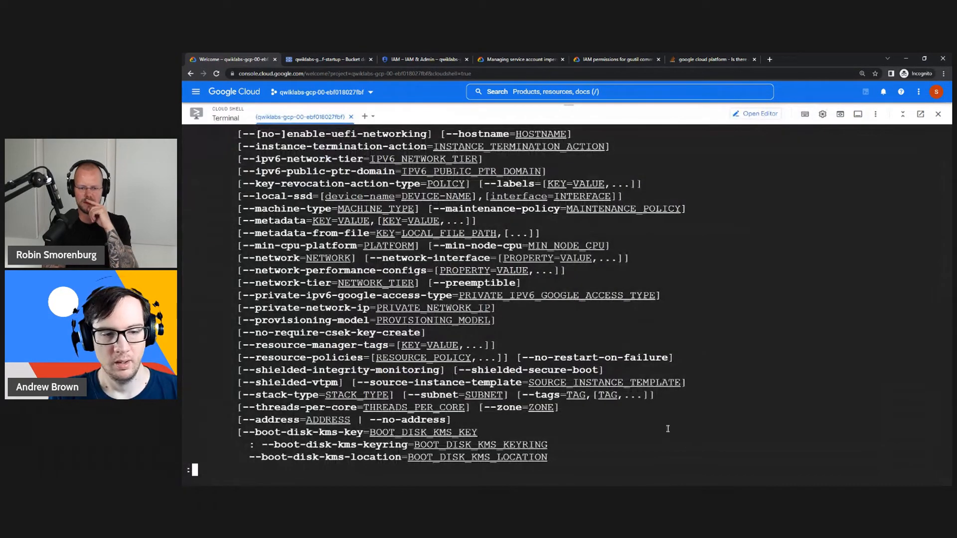
pyautogui.press('q')
pyautogui.hotkey('alt', 'Tab')
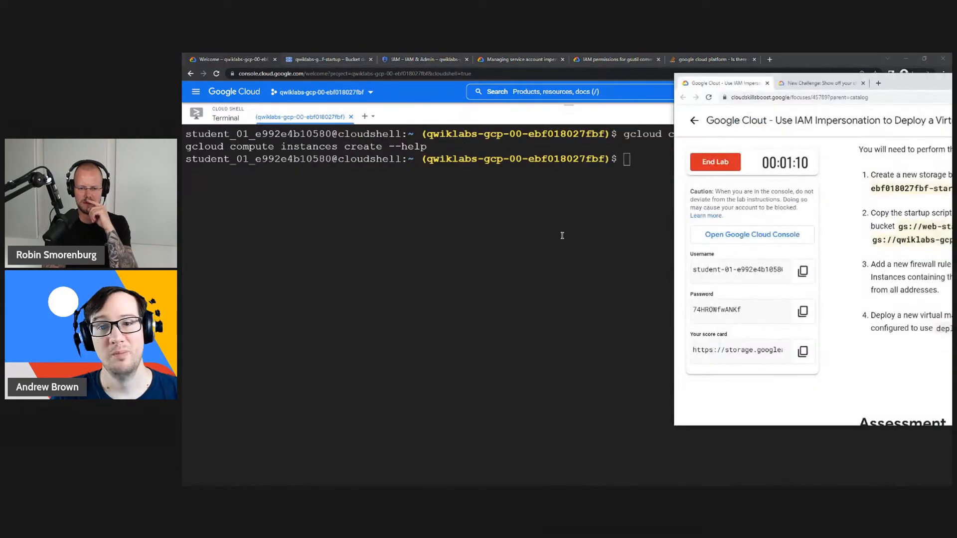
pyautogui.rightClick(618, 195)
pyautogui.click(634, 257)
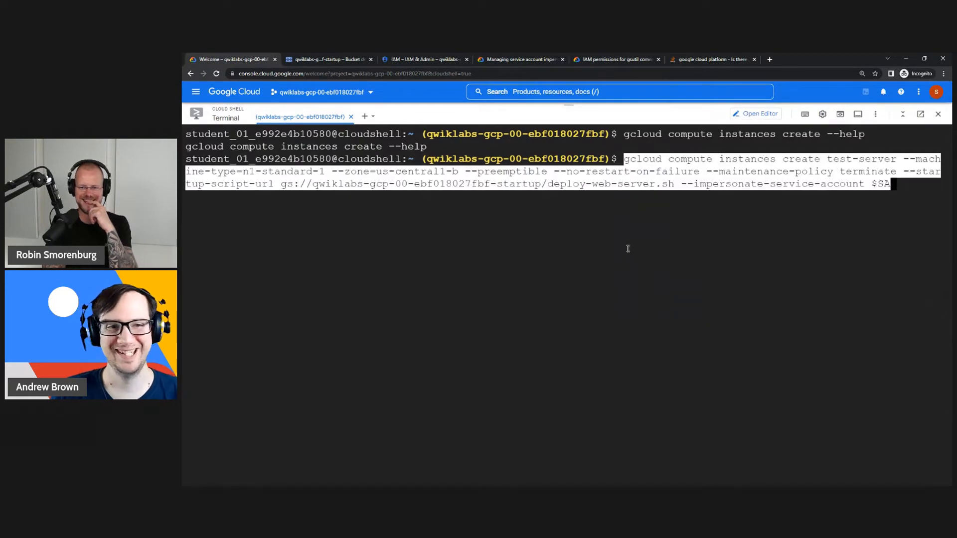
pyautogui.press('Return')
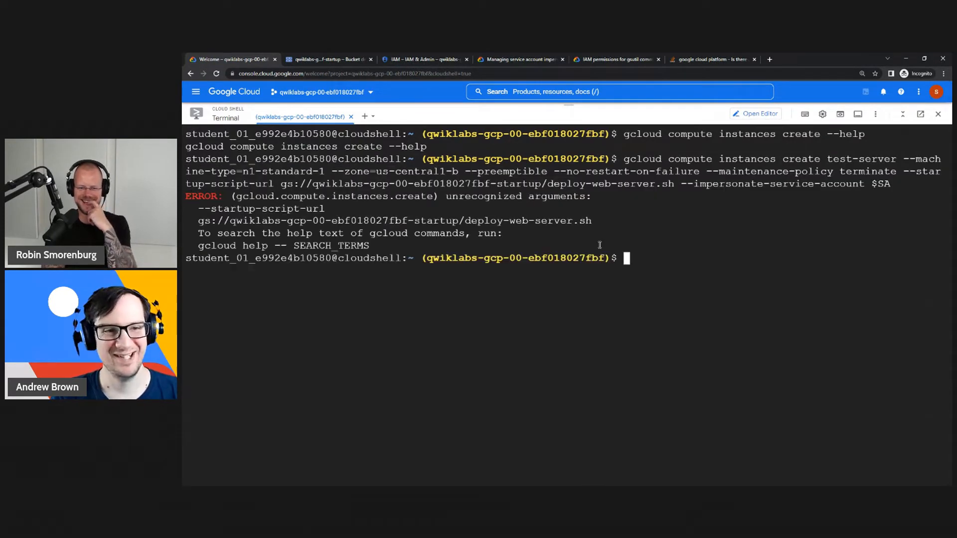
# - Copy all the commands in README-cloudshell.txt from the Cloud Shell editor into an untitled Notepad document
pyautogui.click(740, 114)
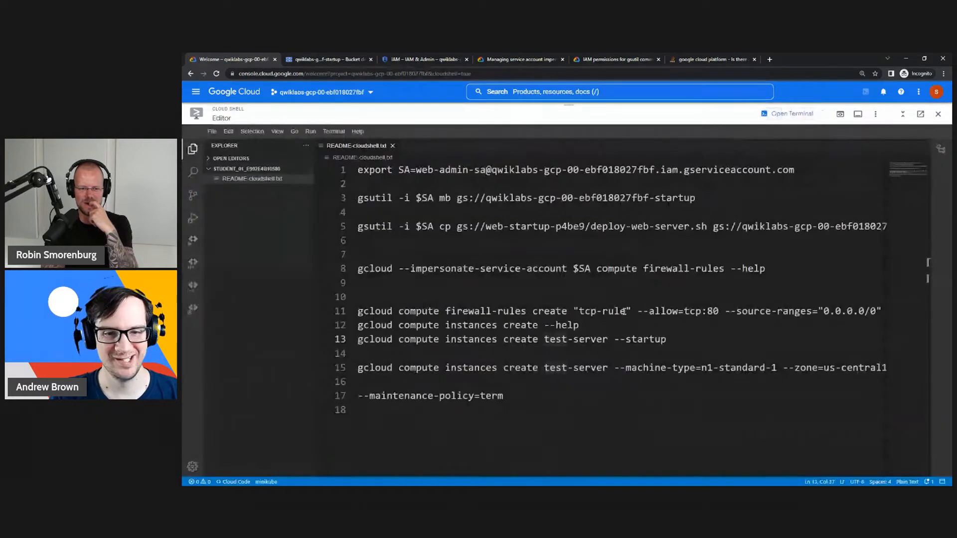
pyautogui.hotkey('ctrl', 'a')
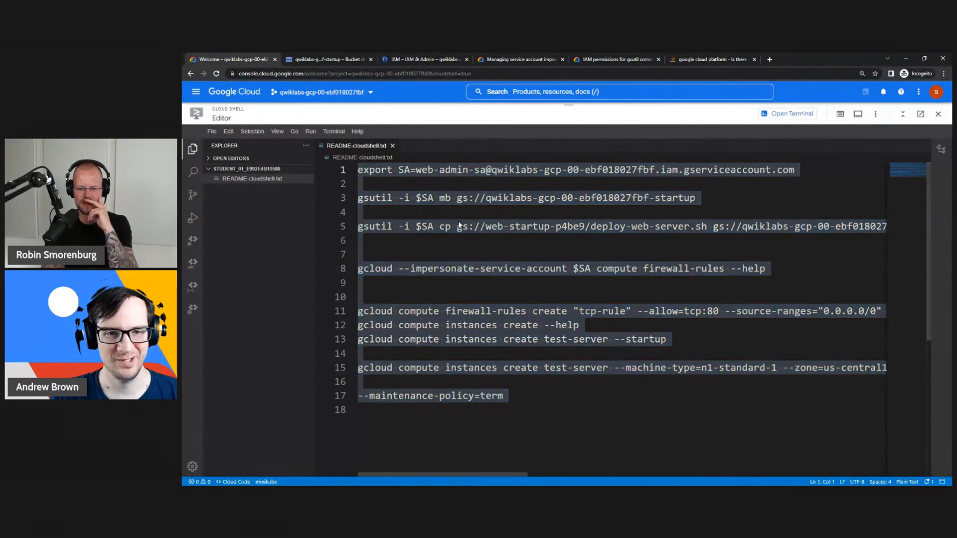
pyautogui.rightClick(454, 299)
pyautogui.click(491, 433)
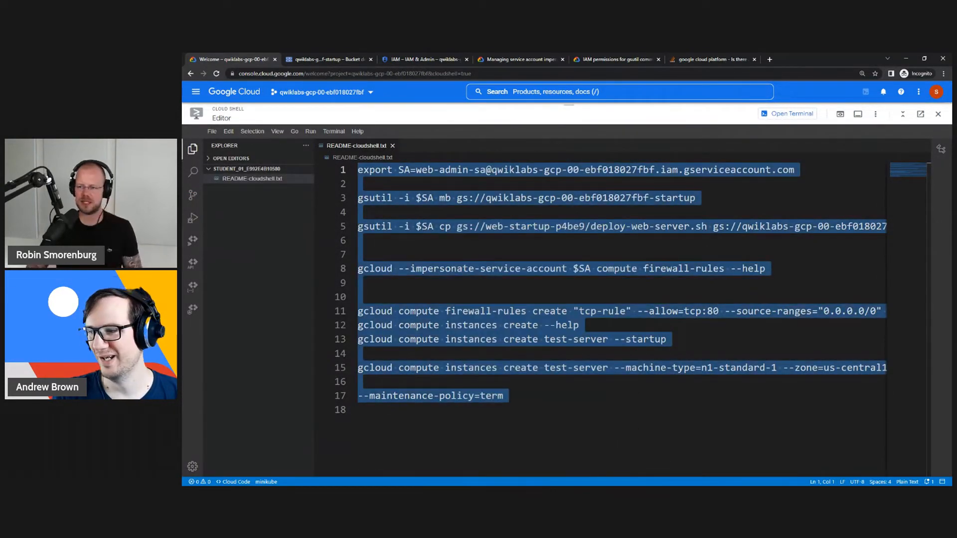
pyautogui.hotkey('alt', 'Tab')
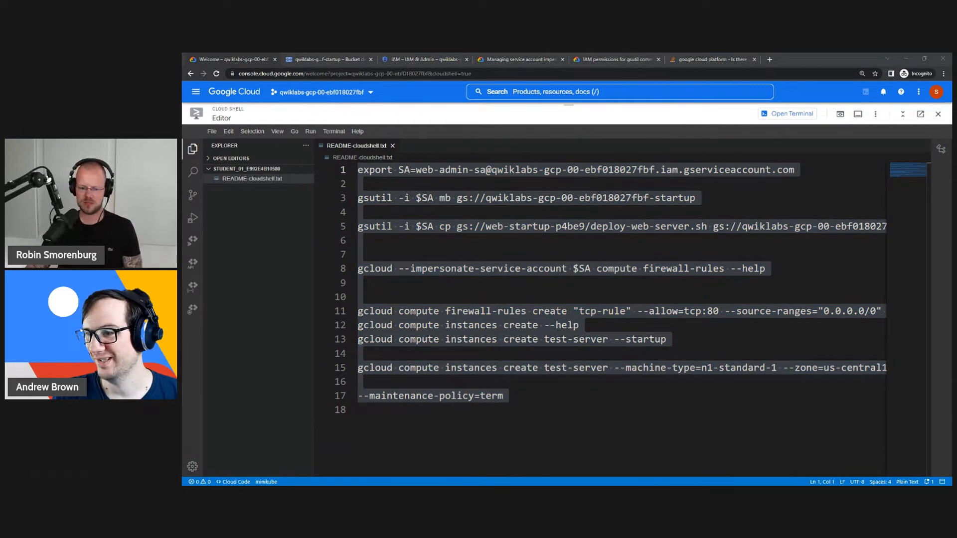
pyautogui.click(635, 381)
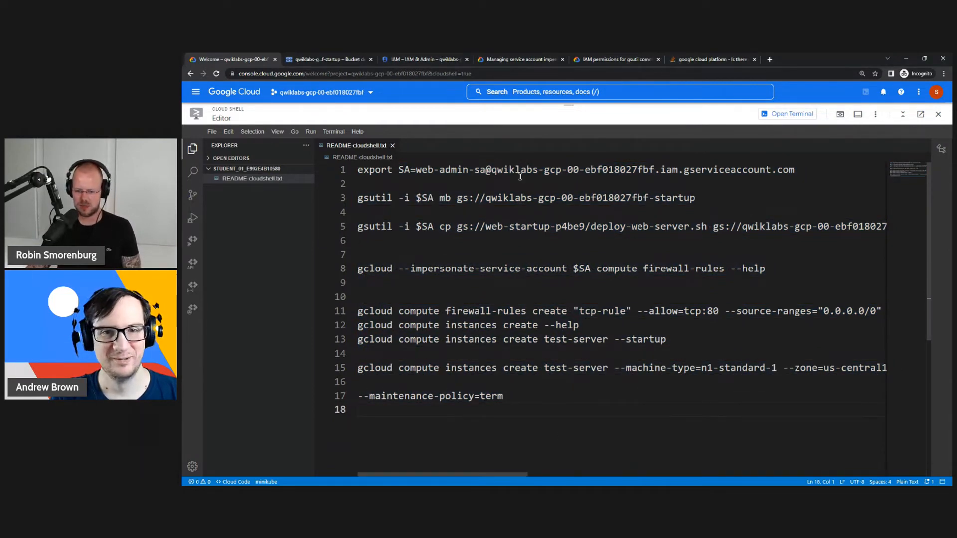
# - Reopen the gcloud compute instances create help in the terminal and search it for startup
pyautogui.click(788, 113)
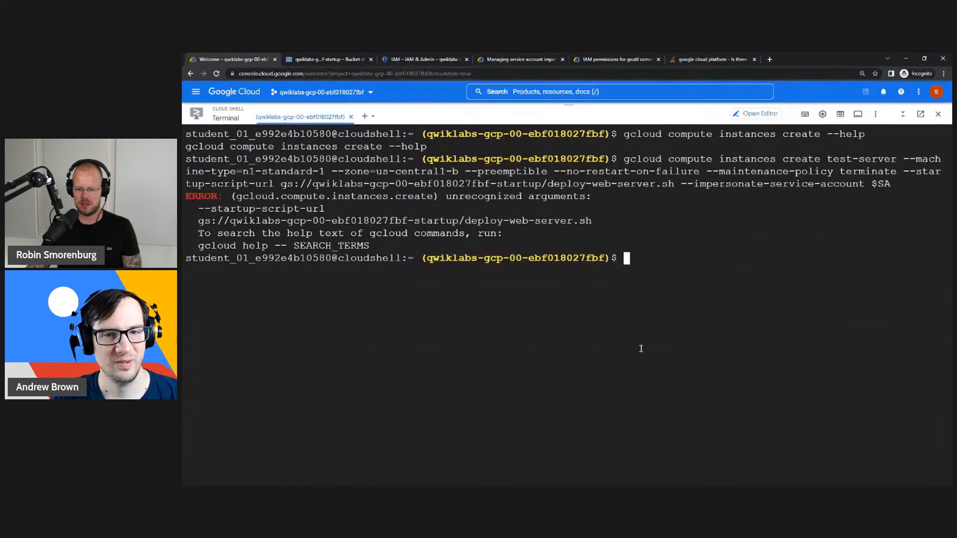
pyautogui.press('Up')
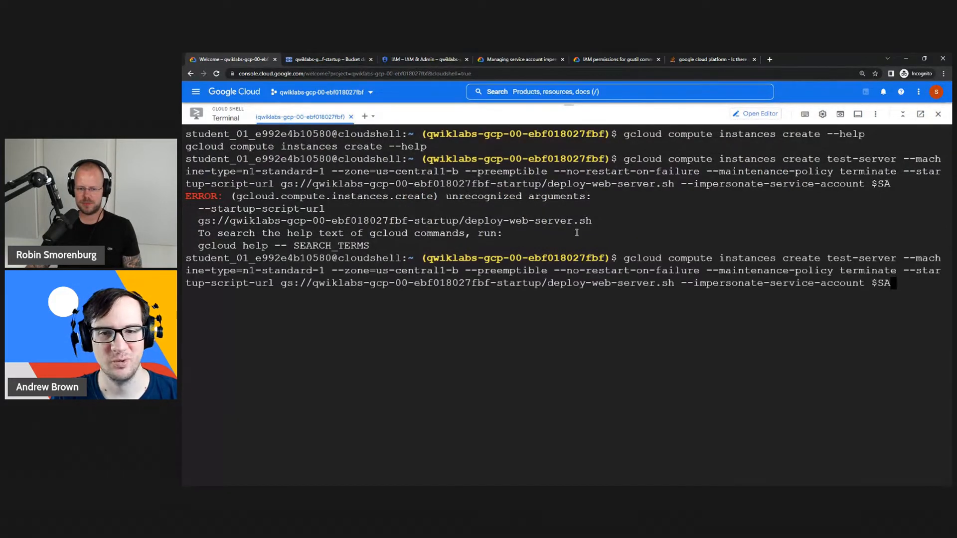
pyautogui.press('Up')
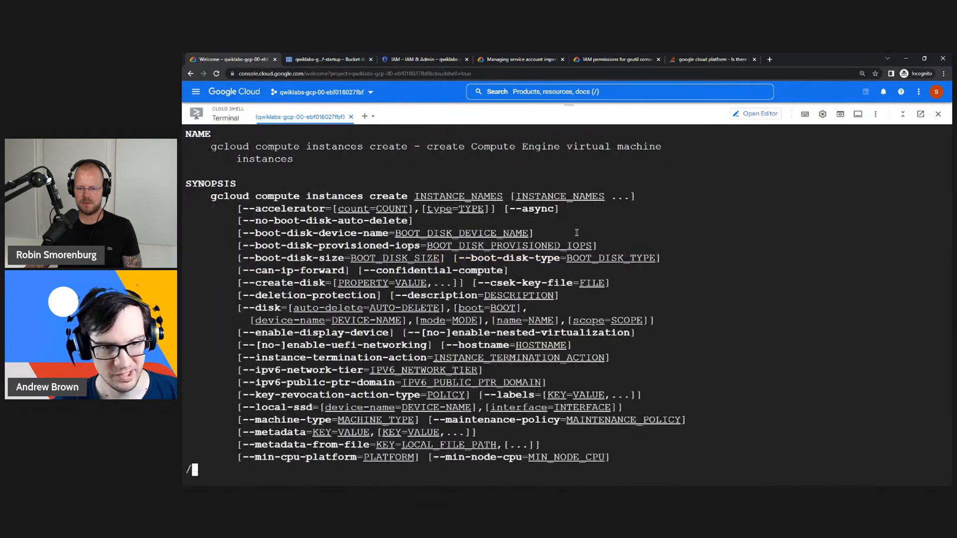
pyautogui.write('artup')
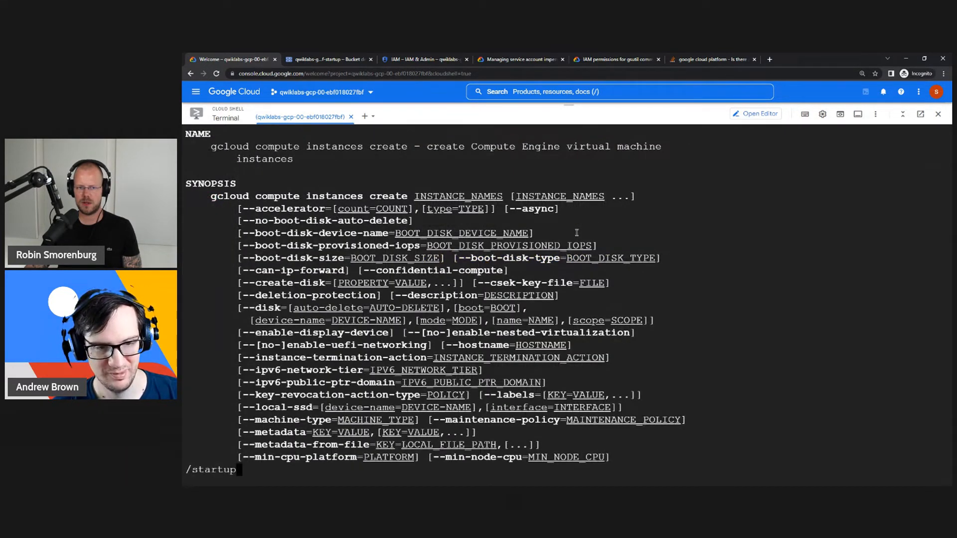
pyautogui.press('Return')
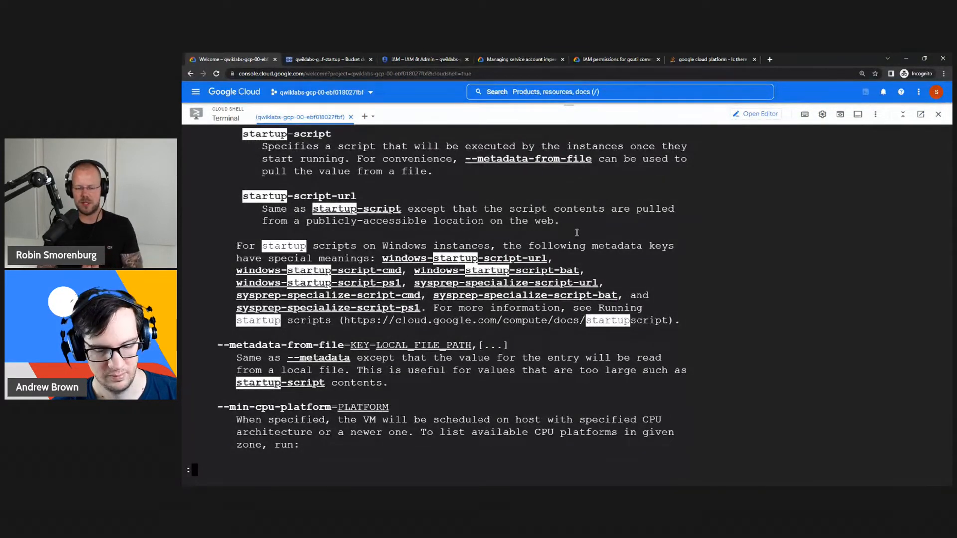
pyautogui.scroll(-2, 577, 233)
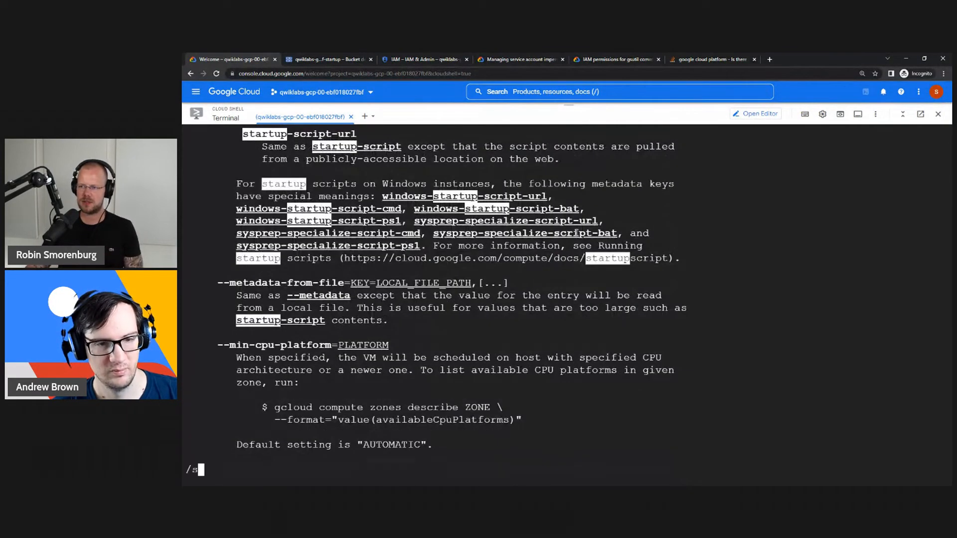
pyautogui.write('tart')
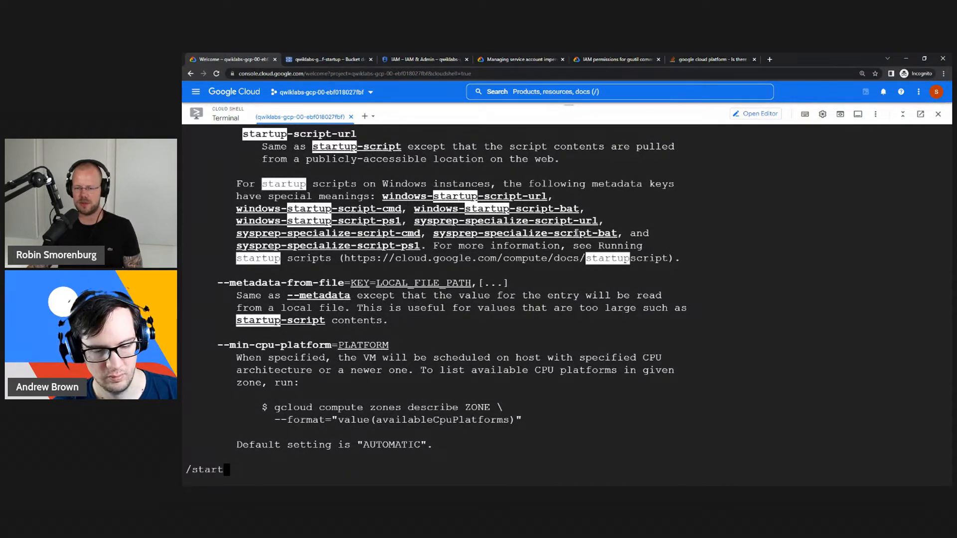
pyautogui.write('up-')
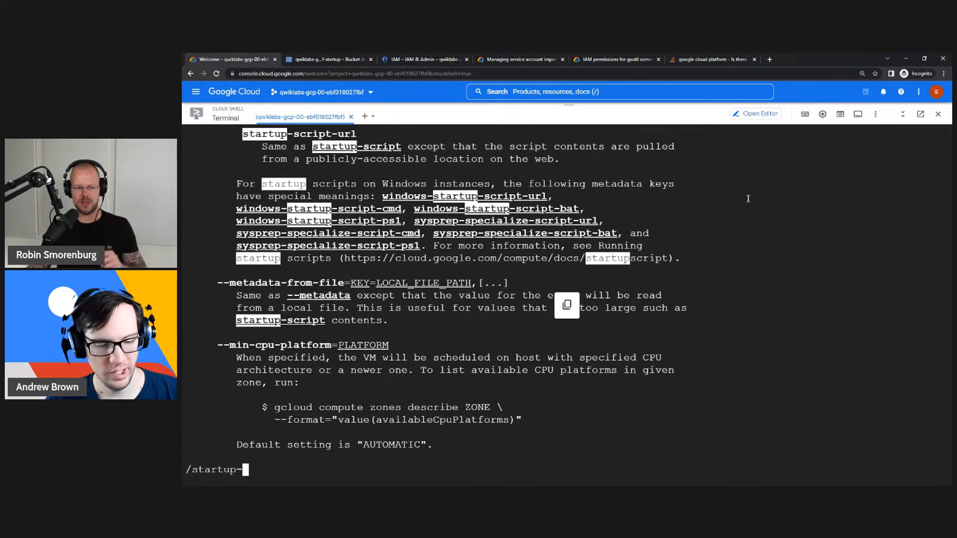
pyautogui.write('q')
pyautogui.press('BackSpace')
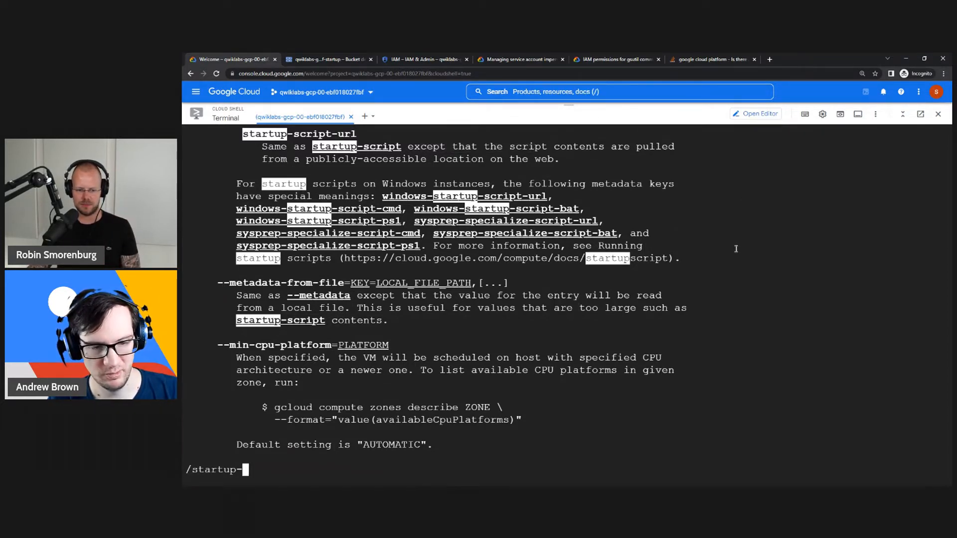
pyautogui.press('BackSpace')
pyautogui.press('BackSpace')
pyautogui.press('BackSpace')
pyautogui.press('BackSpace')
pyautogui.press('BackSpace')
pyautogui.press('BackSpace')
pyautogui.press('BackSpace')
pyautogui.press('BackSpace')
pyautogui.press('BackSpace')
# - Quit the help page, enclose the startup script URL on line 15 of README-cloudshell.txt in double quotes, and save the file
pyautogui.press('q')
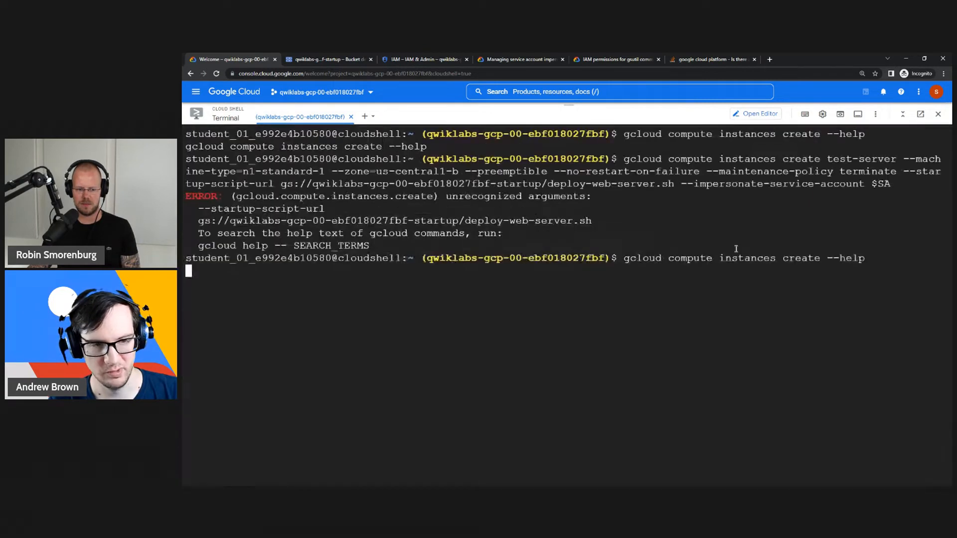
pyautogui.press('Up')
pyautogui.press('Down')
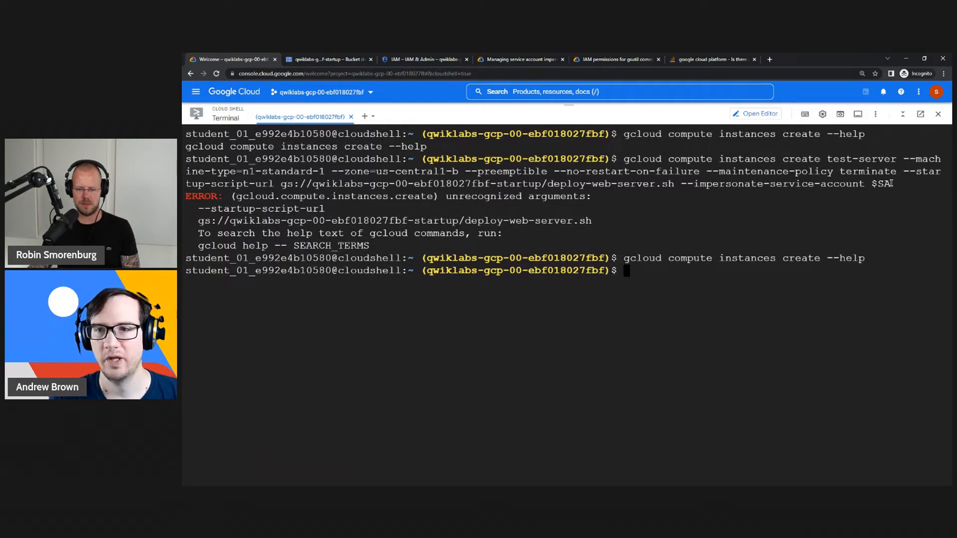
pyautogui.click(757, 114)
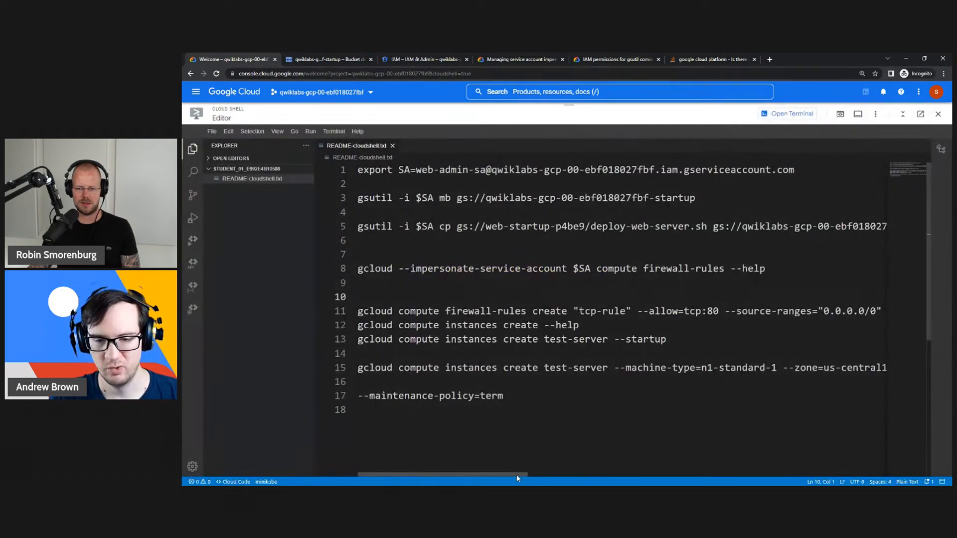
pyautogui.moveTo(517, 478); pyautogui.dragTo(845, 467)
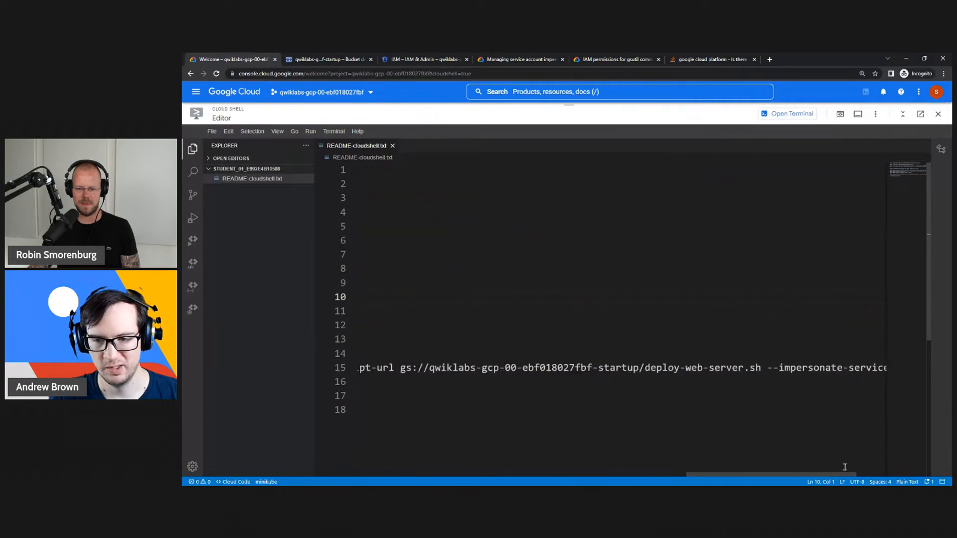
pyautogui.click(751, 371)
pyautogui.write('"')
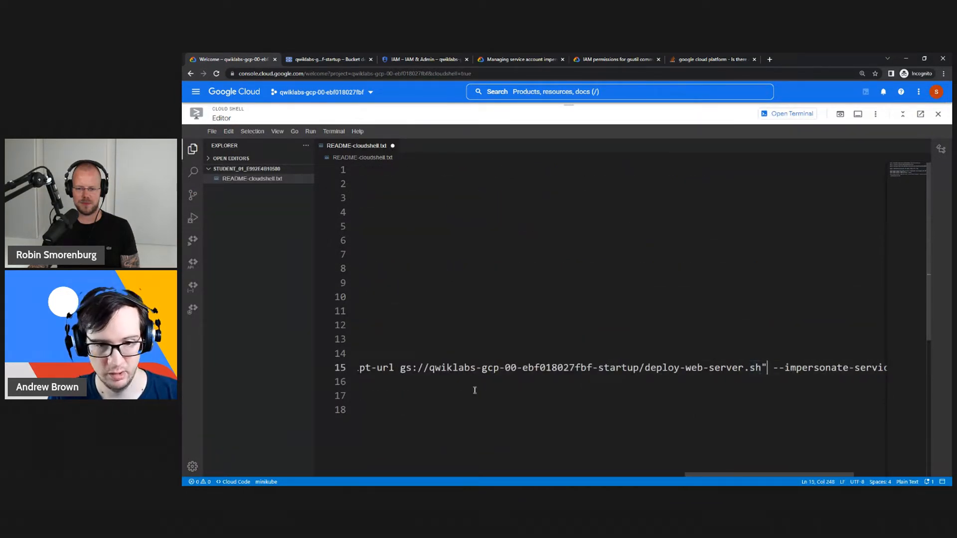
pyautogui.click(403, 369)
pyautogui.write('"')
pyautogui.moveTo(755, 476); pyautogui.dragTo(840, 472)
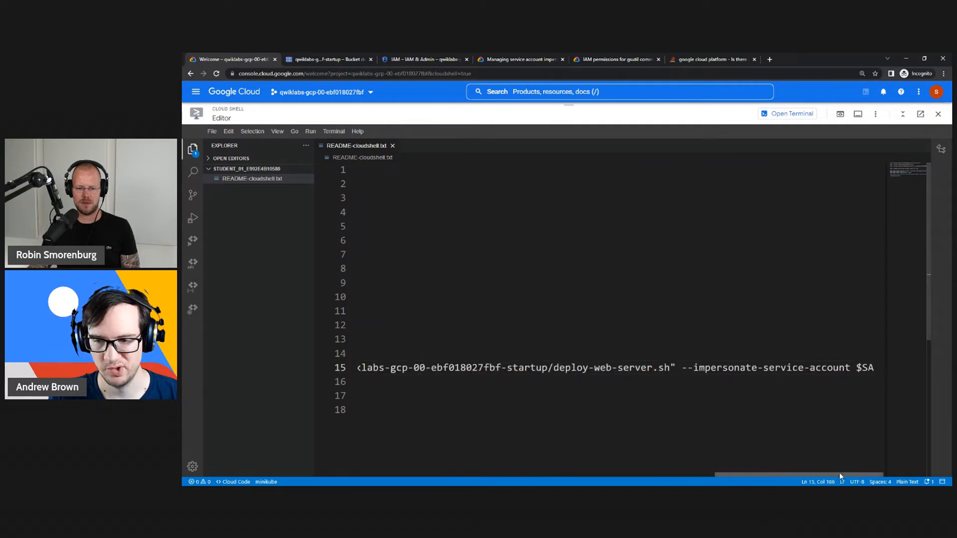
pyautogui.hotkey('ctrl', 's')
# - Copy the full line 15 command into the terminal and try to create test-server with the quoted startup script URL
pyautogui.hotkey('shift', 'Home')
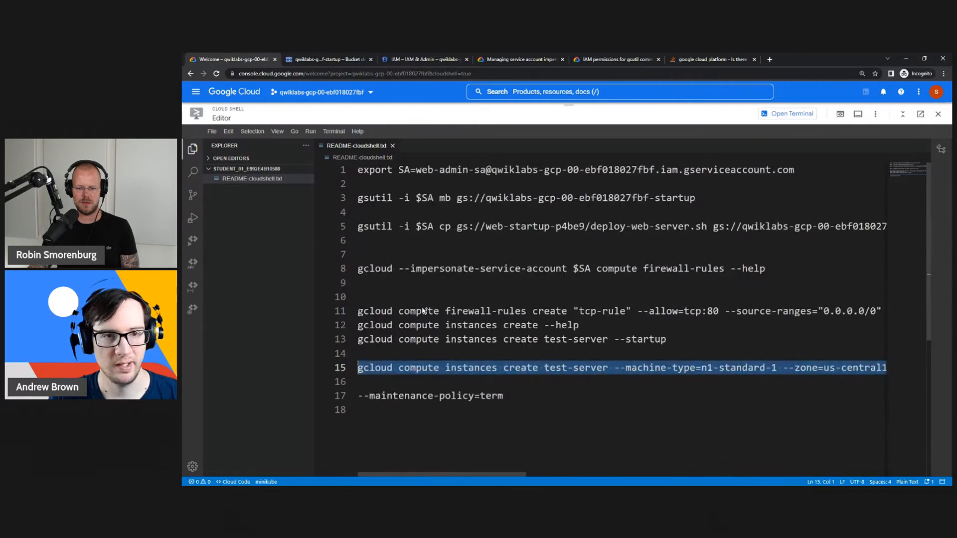
pyautogui.rightClick(413, 366)
pyautogui.click(434, 339)
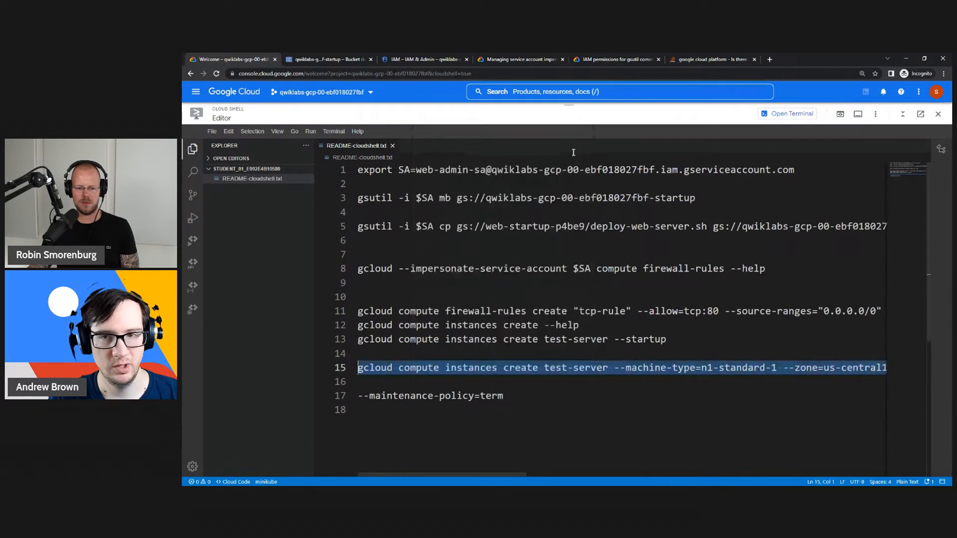
pyautogui.click(789, 115)
pyautogui.hotkey('ctrl', 'v')
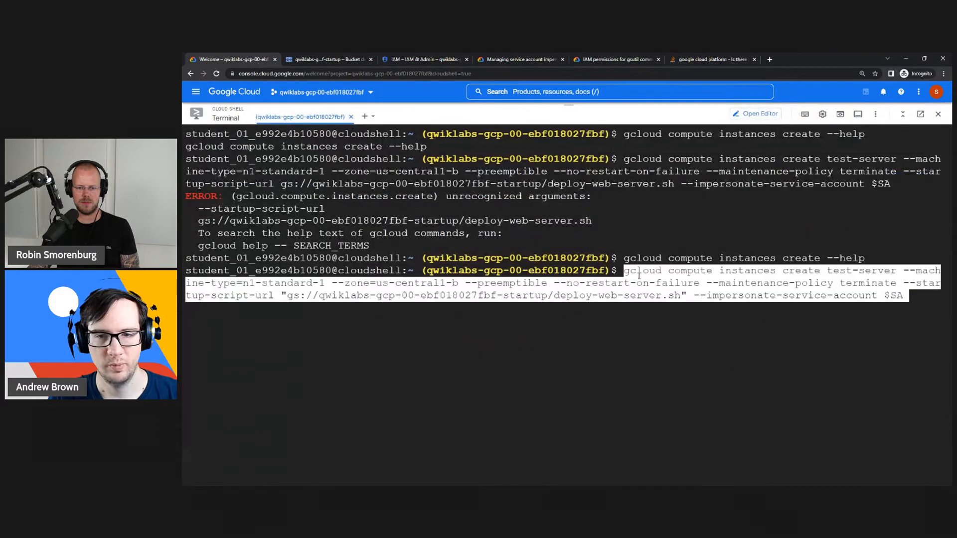
pyautogui.press('Return')
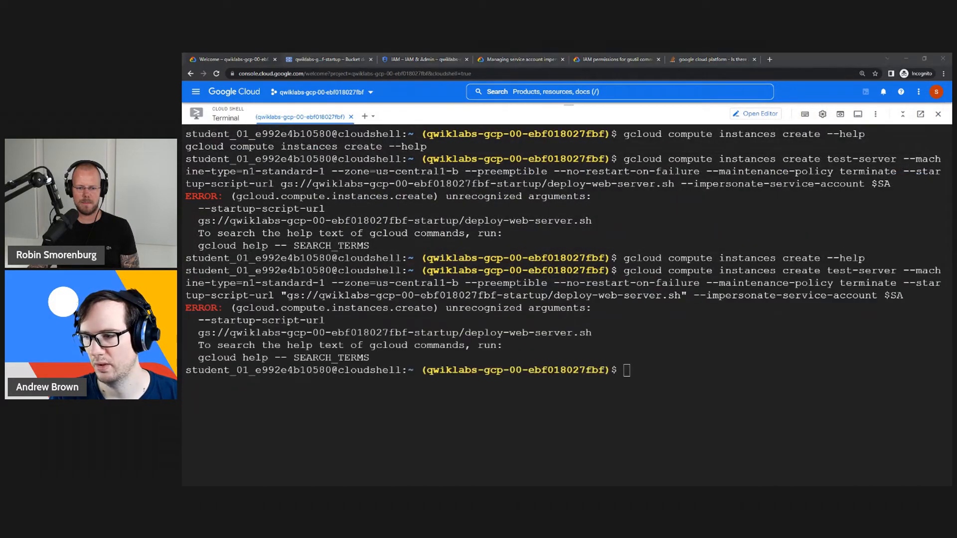
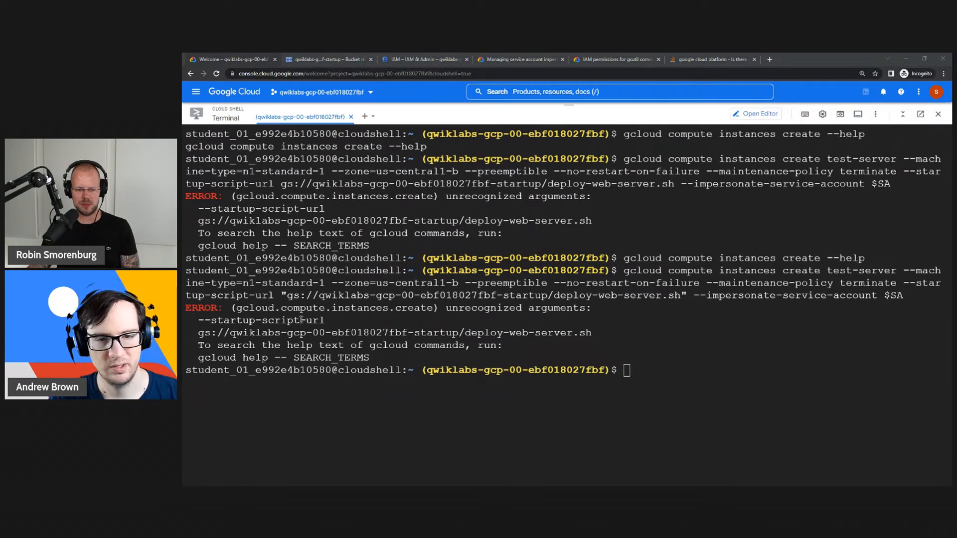
# - Search the web for "--startup-script-url google cloud engine", open the Compute Engine Overview documentation, and find startup-script on that page
pyautogui.moveTo(325, 320); pyautogui.dragTo(198, 320)
pyautogui.hotkey('ctrl', 'c')
pyautogui.hotkey('ctrl', 't')
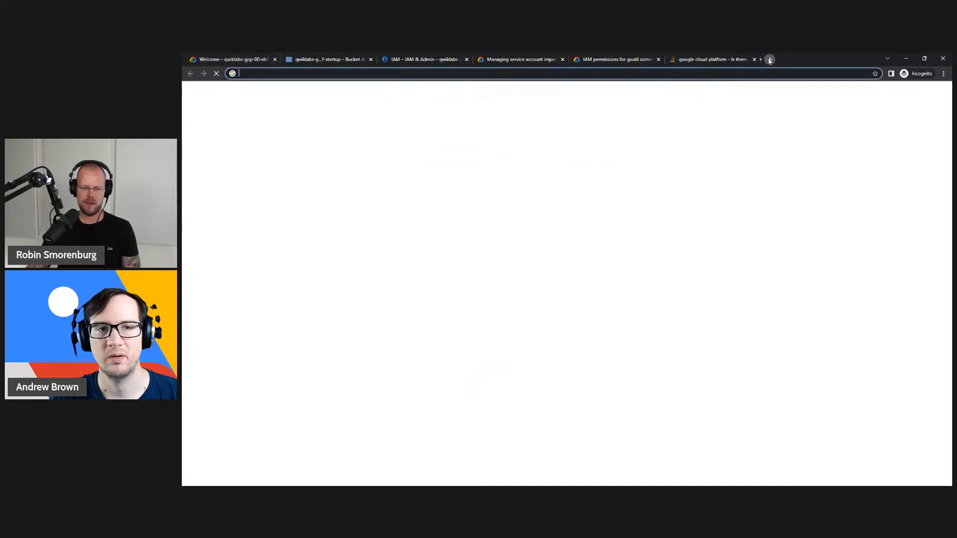
pyautogui.hotkey('ctrl', 'v')
pyautogui.write('goog')
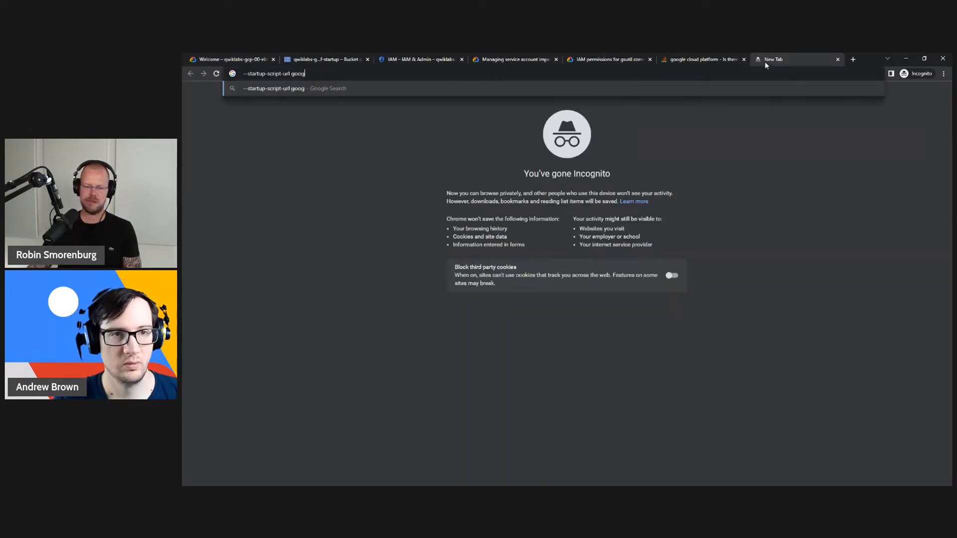
pyautogui.write('le cloud engine')
pyautogui.press('Return')
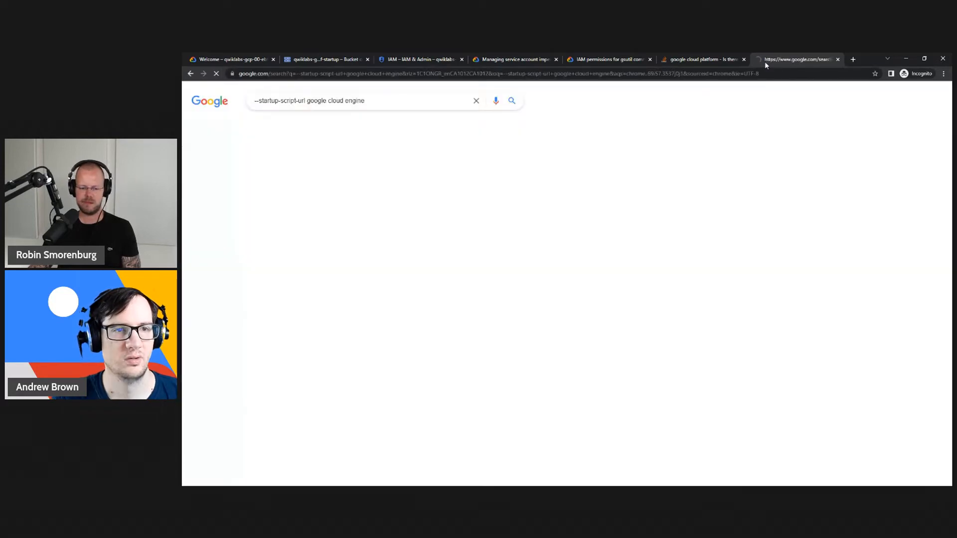
pyautogui.click(370, 167)
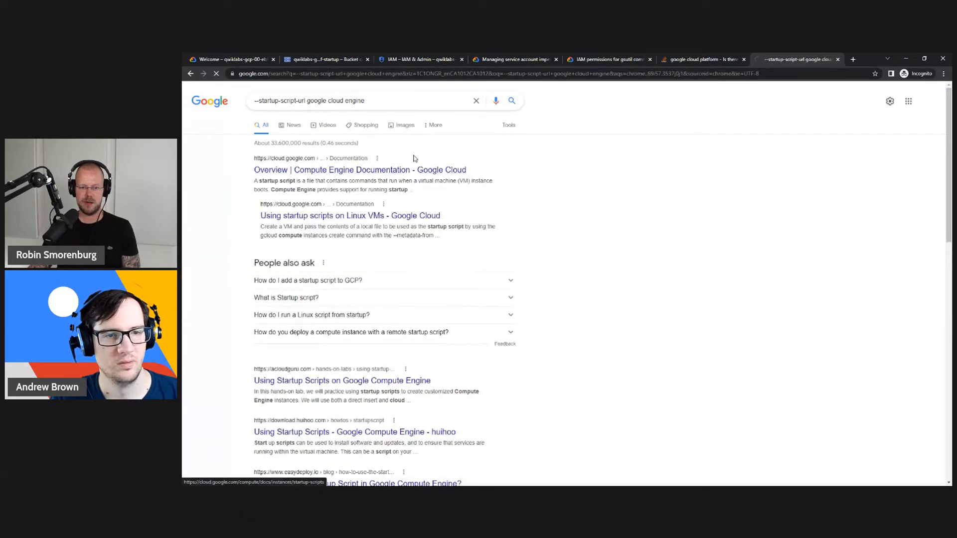
pyautogui.hotkey('ctrl', 'f')
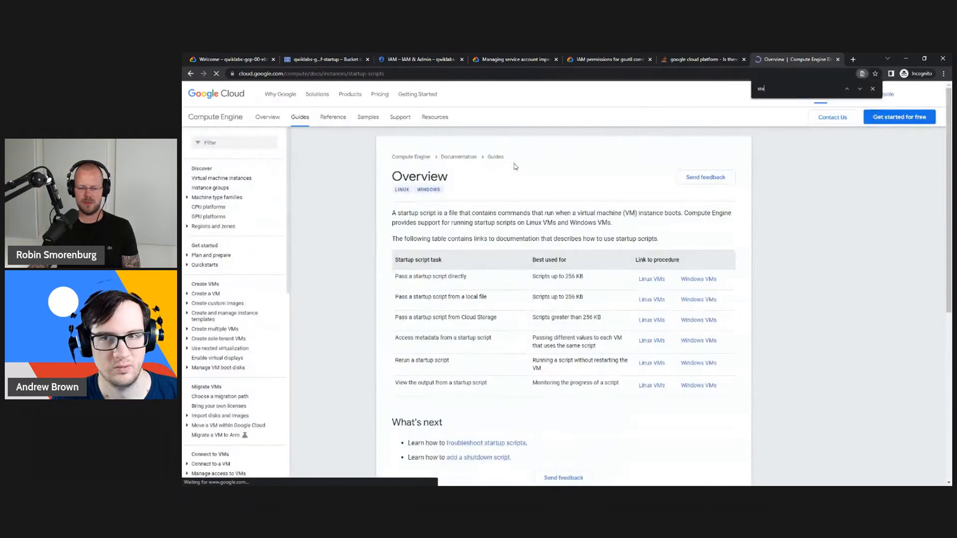
pyautogui.write('startup-script')
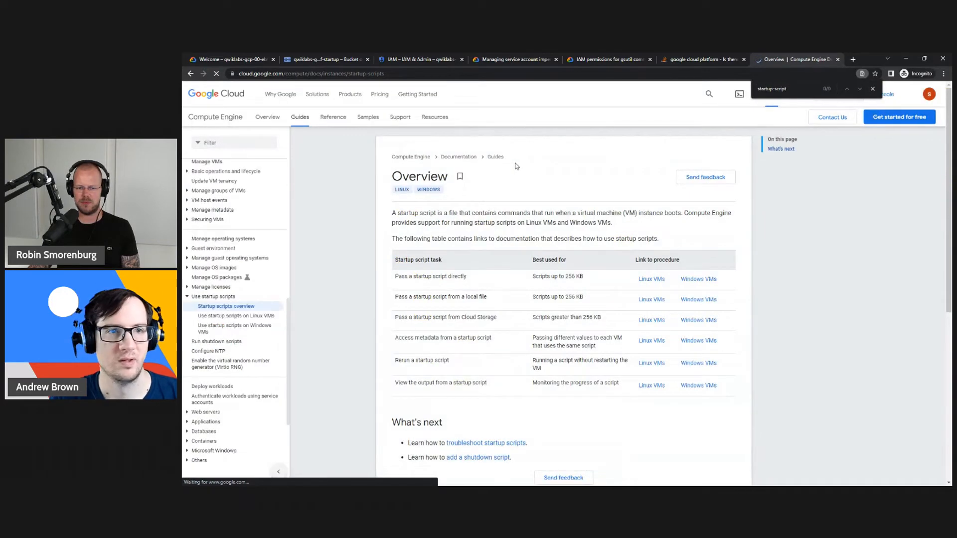
# - Return to the Cloud Shell terminal, check the lab page, and bring up the Notepad copy of the commands
pyautogui.click(219, 59)
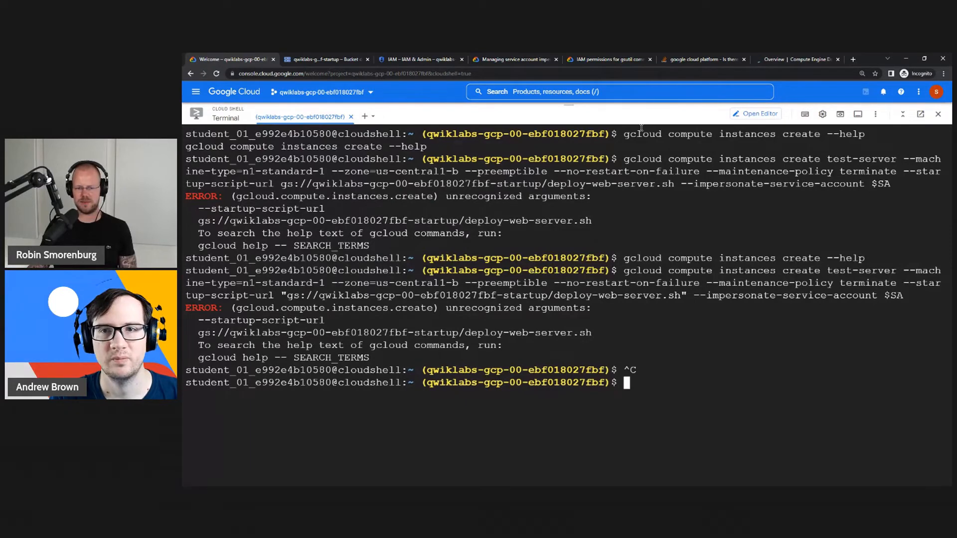
pyautogui.hotkey('alt', 'Tab')
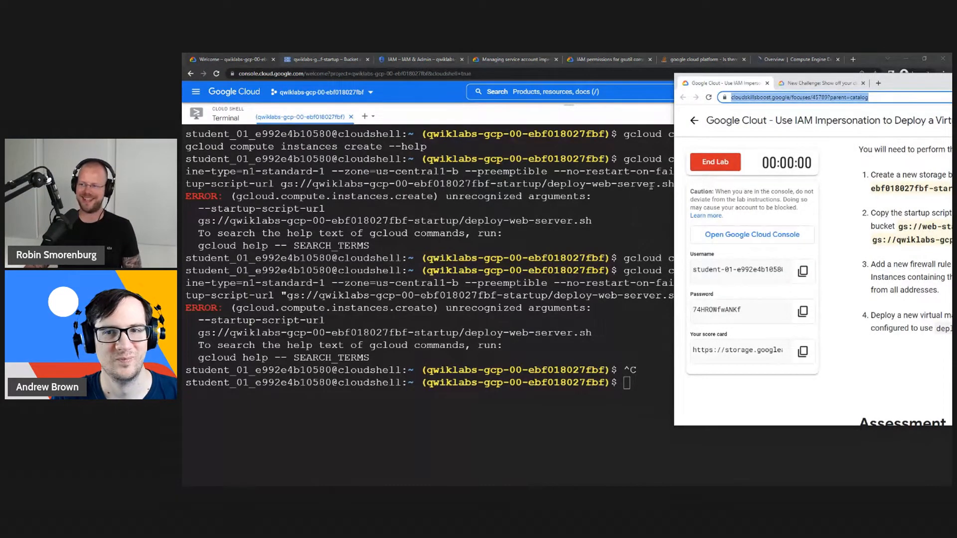
pyautogui.hotkey('alt', 'Tab')
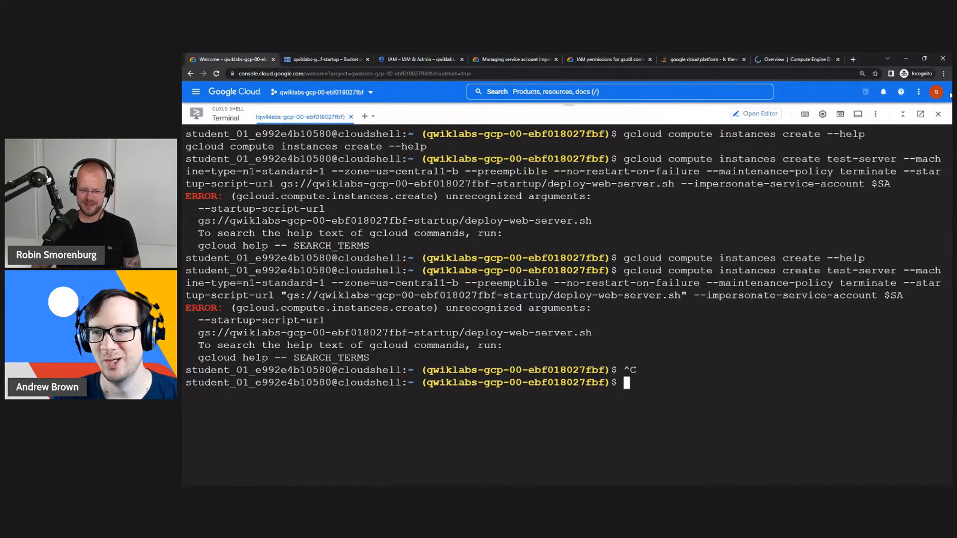
pyautogui.hotkey('alt', 'Tab')
pyautogui.moveTo(626, 134); pyautogui.dragTo(583, 127)
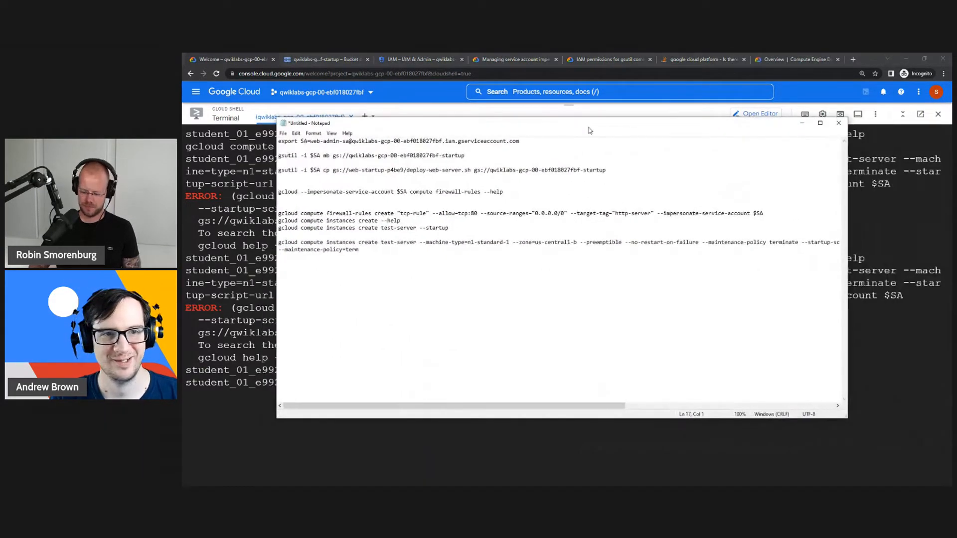
# - Bring the lab instructions page up behind the Notepad commands and enlarge the Notepad text to 150%
pyautogui.click(601, 170)
pyautogui.hotkey('alt', 'Tab')
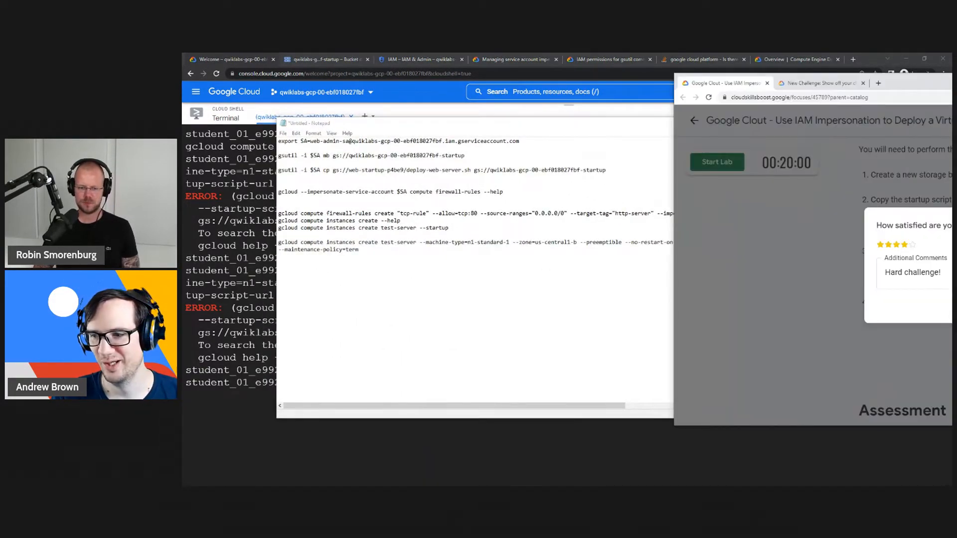
pyautogui.hotkey('alt', 'Tab')
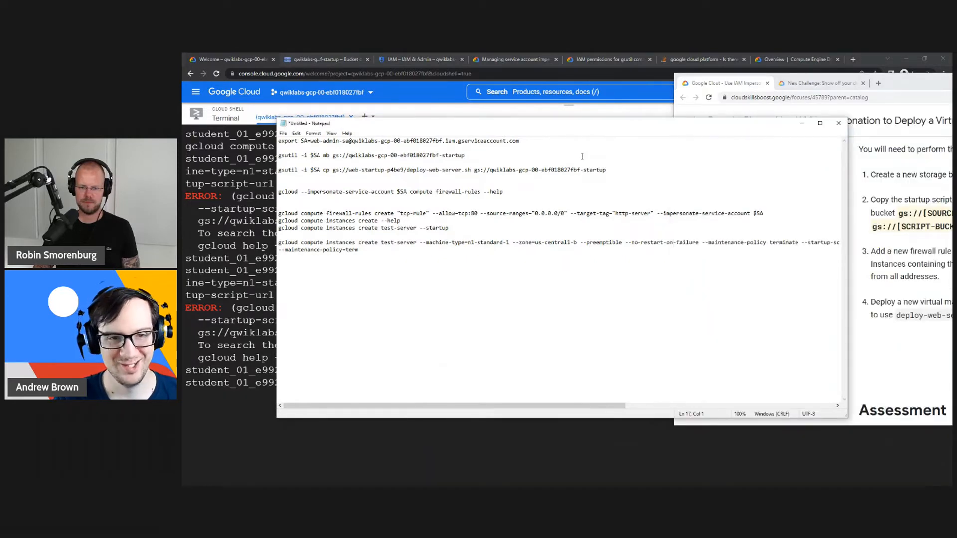
pyautogui.hotkey('ctrl', '+')
pyautogui.hotkey('ctrl', '+')
pyautogui.hotkey('ctrl', '+')
pyautogui.hotkey('ctrl', '+')
pyautogui.hotkey('ctrl', '+')
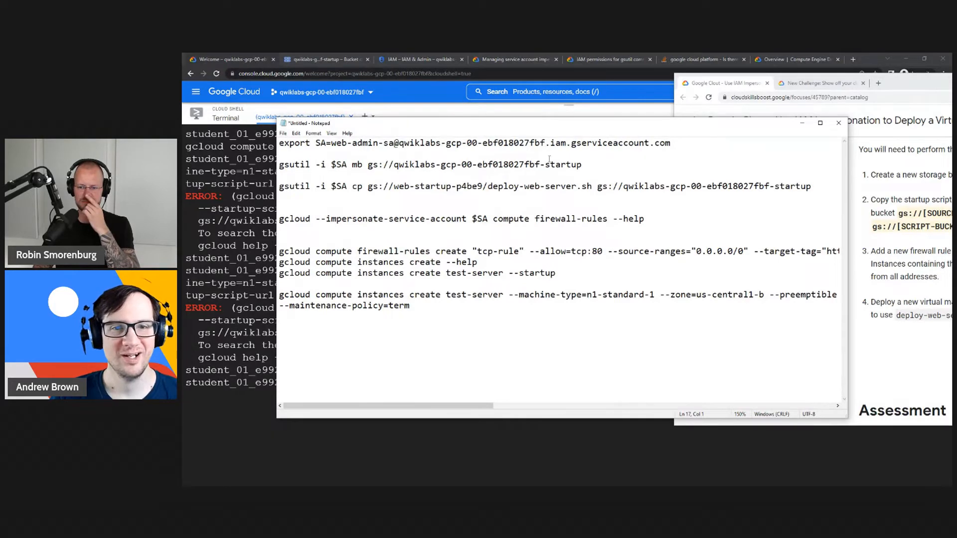
# - Add the line export BK=gs:// directly below the SA export, followed by an empty line
pyautogui.click(571, 158)
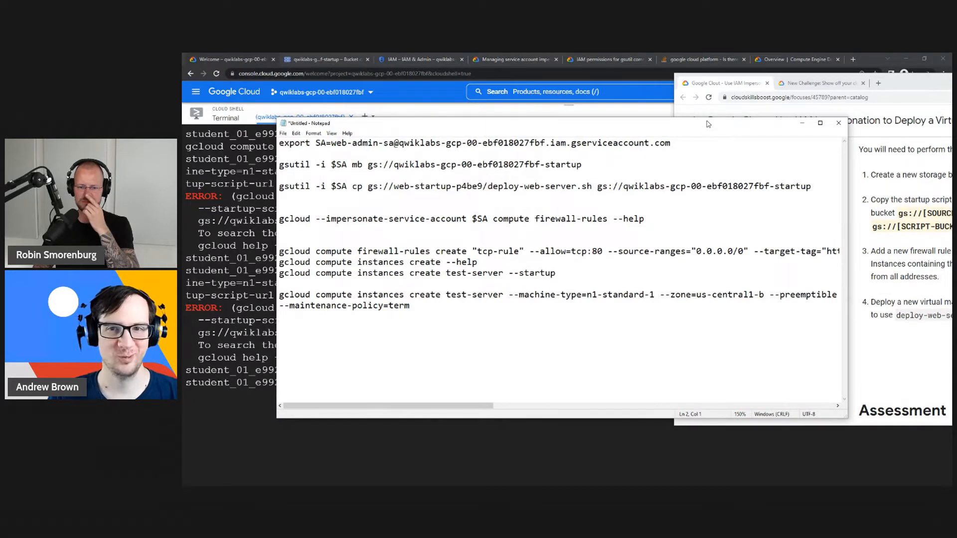
pyautogui.moveTo(708, 123); pyautogui.dragTo(708, 101)
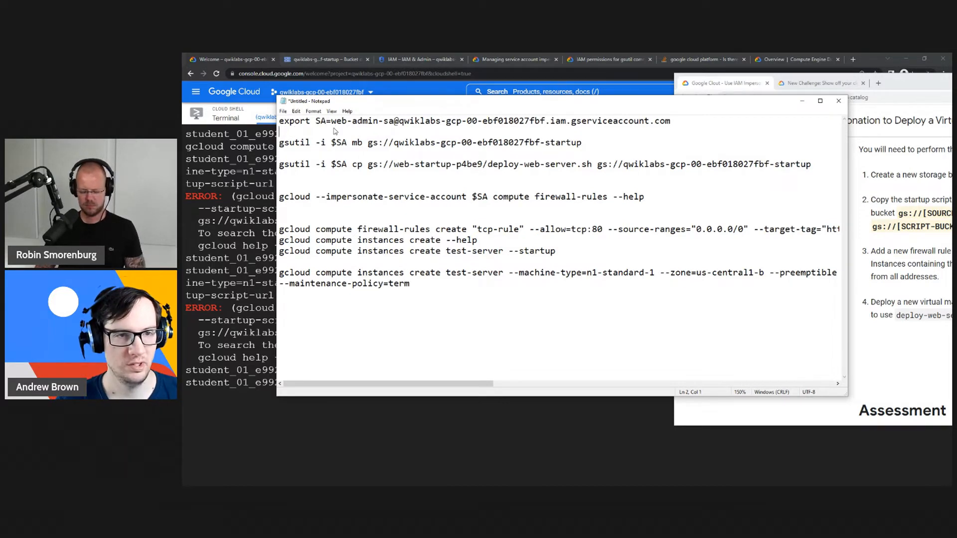
pyautogui.write('export BU')
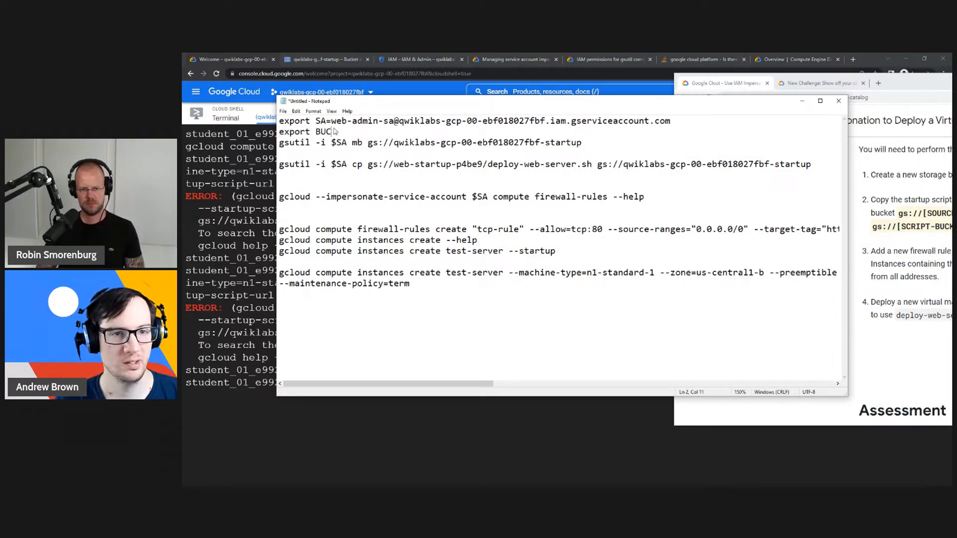
pyautogui.press('BackSpace')
pyautogui.write('K')
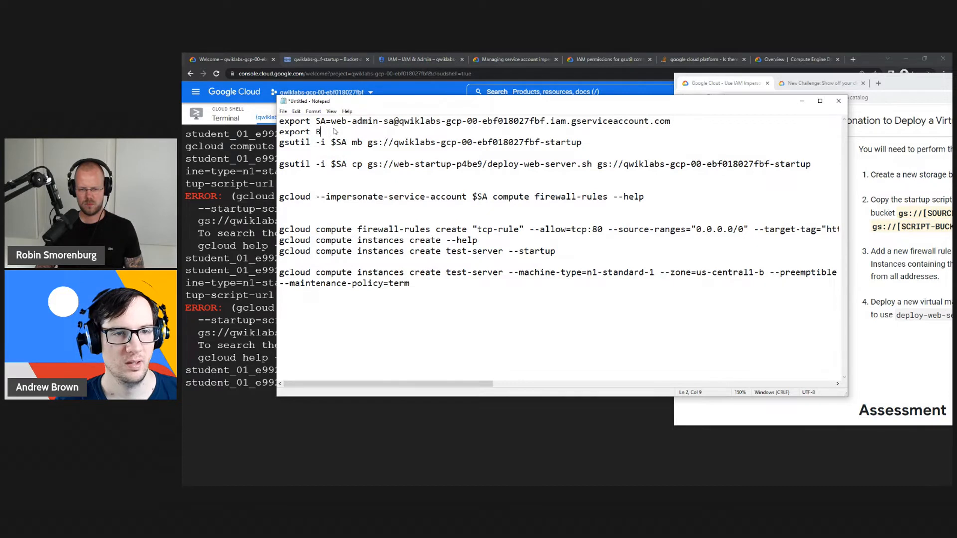
pyautogui.write('=')
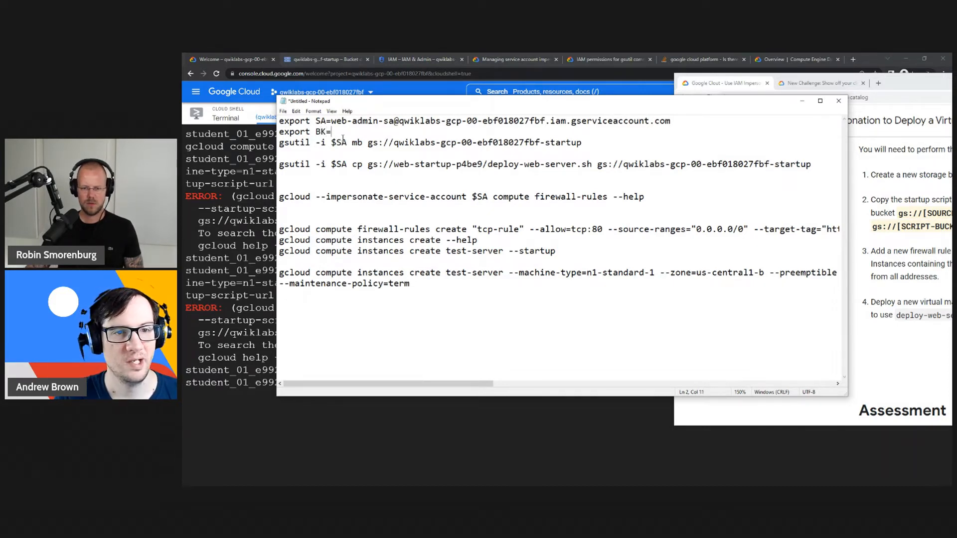
pyautogui.moveTo(368, 143); pyautogui.dragTo(395, 143)
pyautogui.hotkey('ctrl', 'c')
pyautogui.click(376, 131)
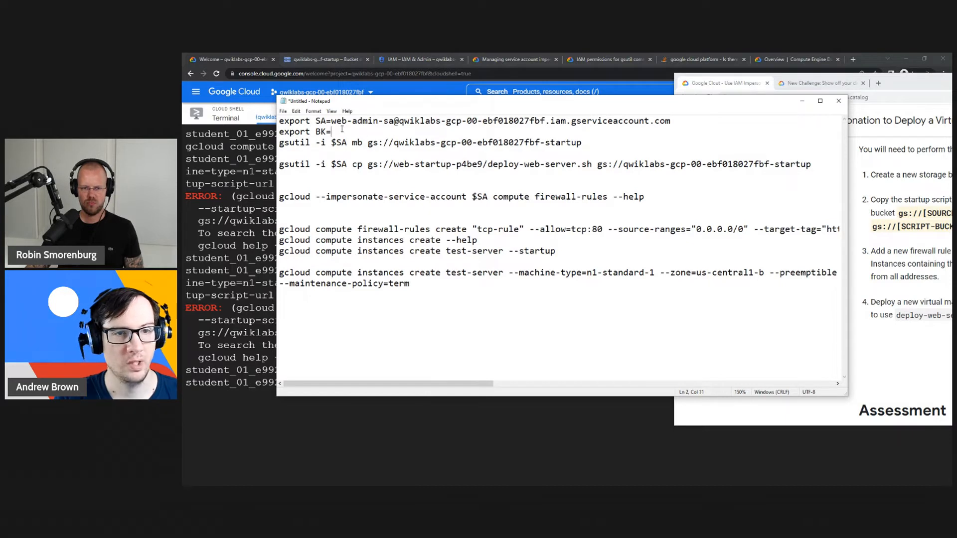
pyautogui.hotkey('ctrl', 'v')
pyautogui.press('Return')
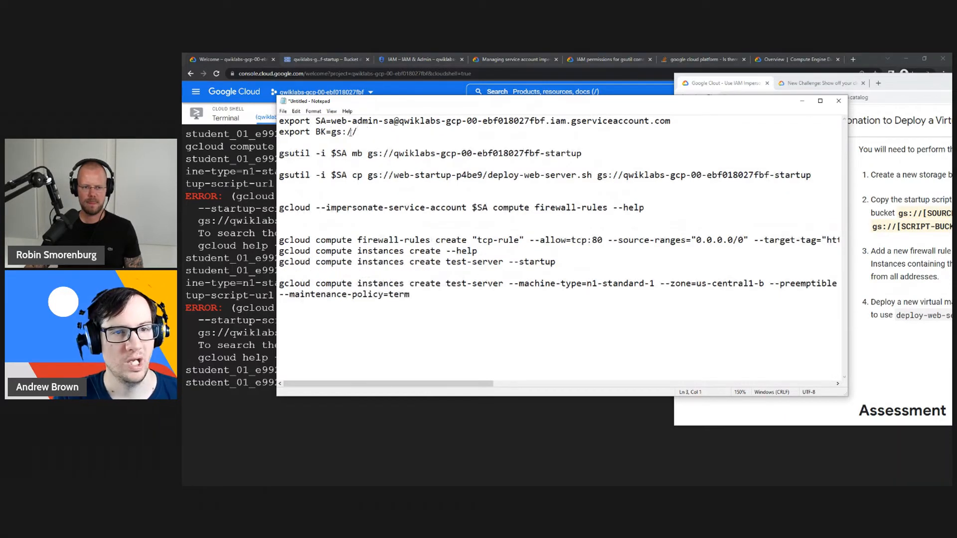
# - Duplicate the export BK=gs:// line onto the empty line below it
pyautogui.moveTo(357, 131); pyautogui.dragTo(285, 135)
pyautogui.click(311, 132)
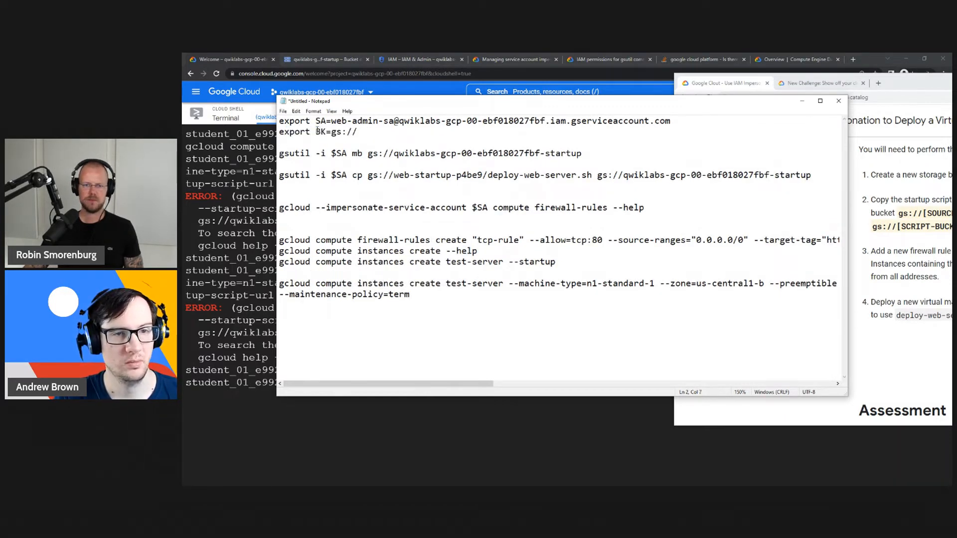
pyautogui.moveTo(358, 132); pyautogui.dragTo(270, 134)
pyautogui.hotkey('ctrl', 'c')
pyautogui.press('Down')
pyautogui.hotkey('ctrl', 'v')
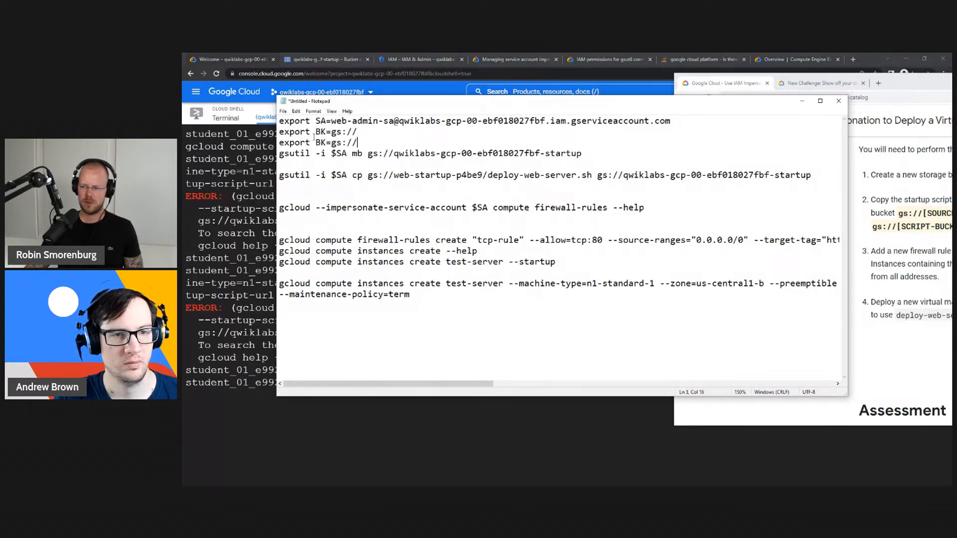
# - Rename the two bucket variables to DBK and SBK, and leave a blank line after the exports
pyautogui.click(315, 132)
pyautogui.write('$')
pyautogui.press('Left')
pyautogui.press('Down')
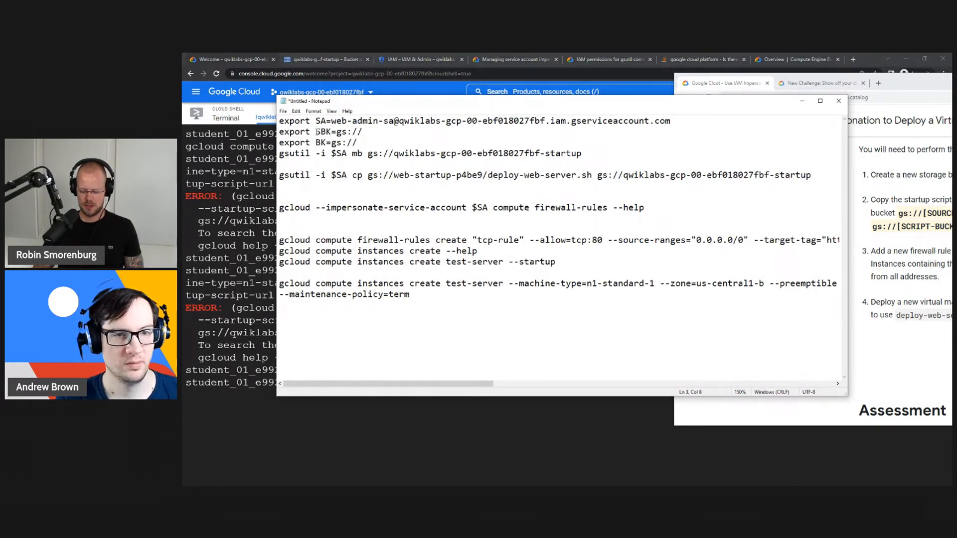
pyautogui.press('Up')
pyautogui.press('BackSpace')
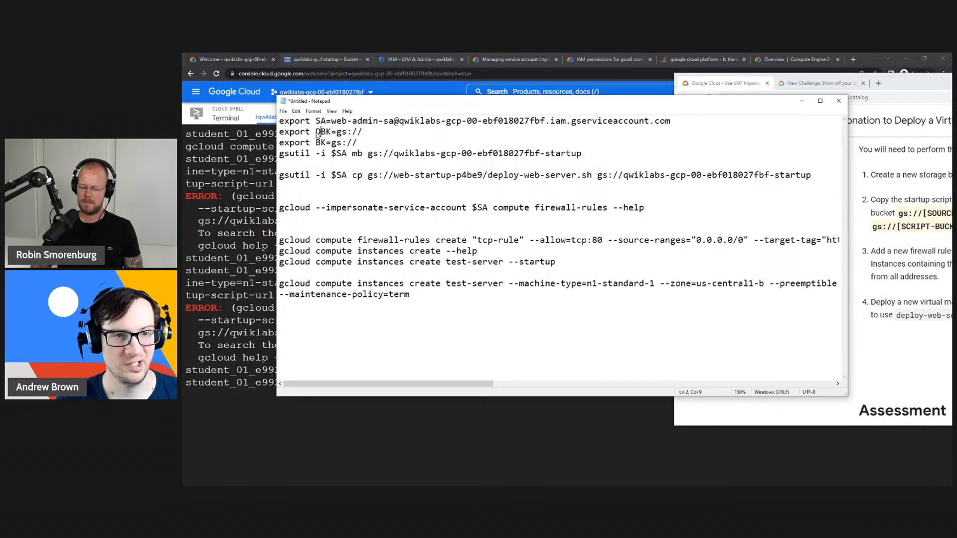
pyautogui.write('D')
pyautogui.press('Left')
pyautogui.press('Down')
pyautogui.write('S')
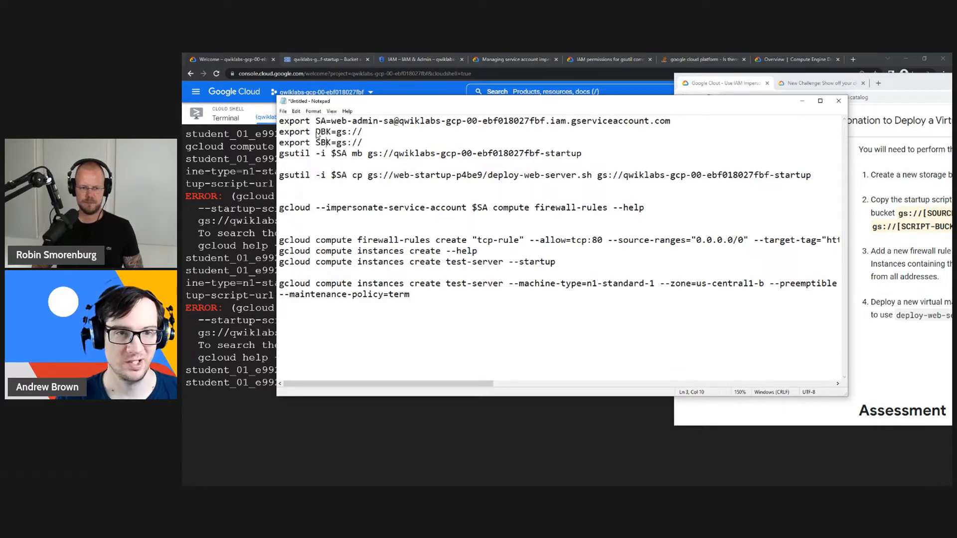
pyautogui.press('Return')
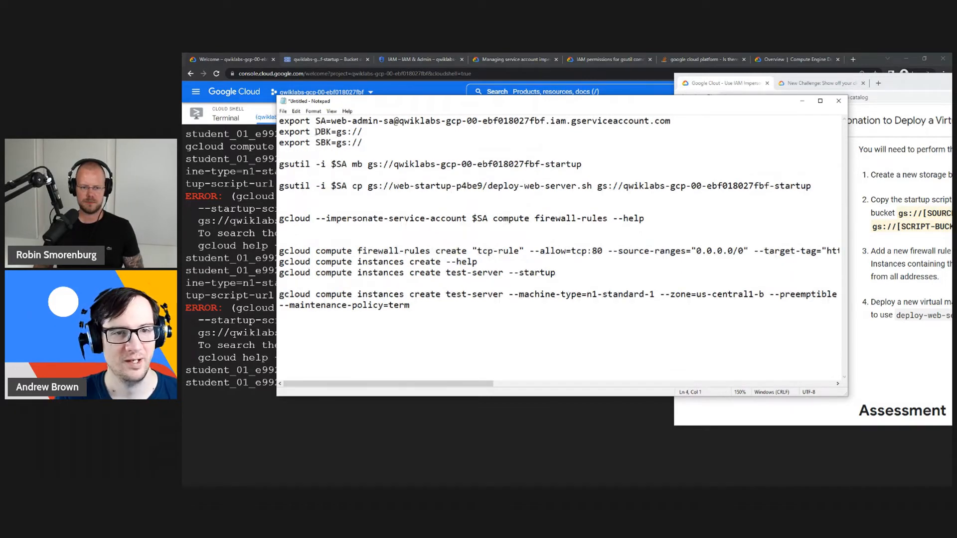
# - Replace the bucket URL in the gsutil mb command with $DBK and remove the blank line below that command
pyautogui.moveTo(367, 164); pyautogui.dragTo(586, 164)
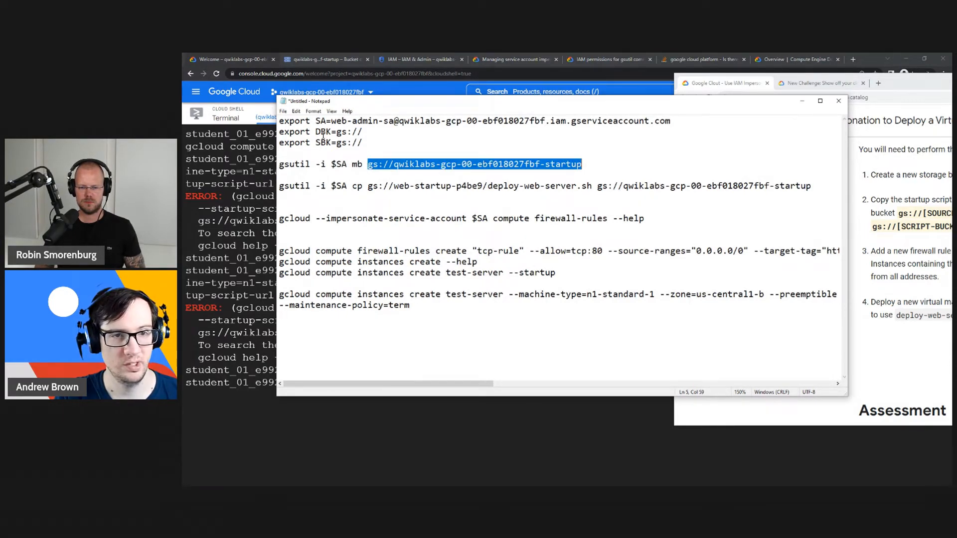
pyautogui.moveTo(317, 132); pyautogui.dragTo(584, 164)
pyautogui.hotkey('ctrl', 'c')
pyautogui.hotkey('ctrl', 'v')
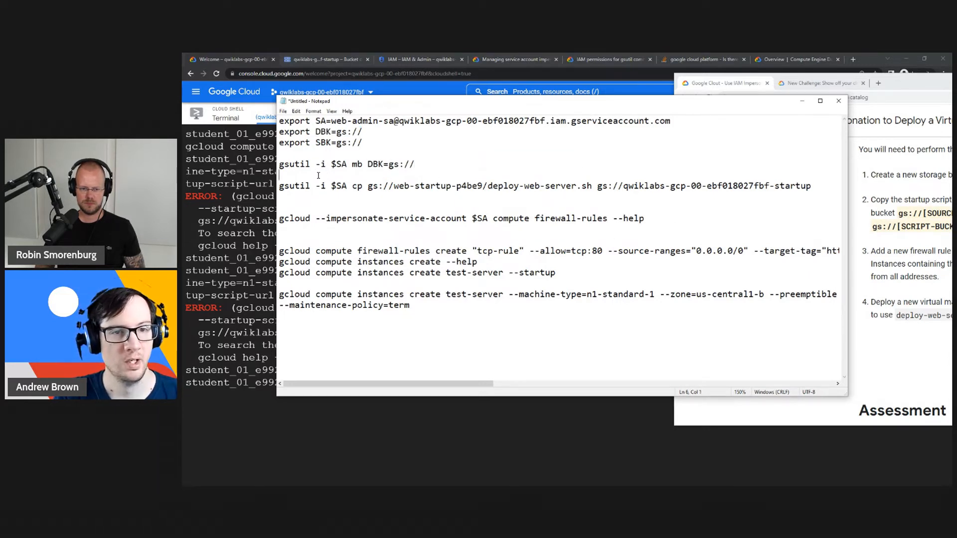
pyautogui.press('BackSpace')
pyautogui.click(388, 164)
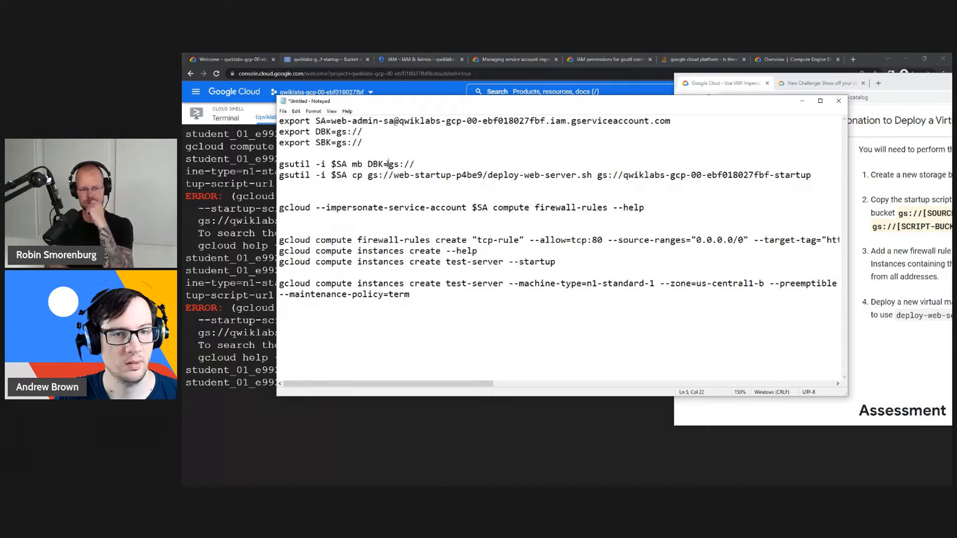
pyautogui.moveTo(388, 164); pyautogui.dragTo(427, 164)
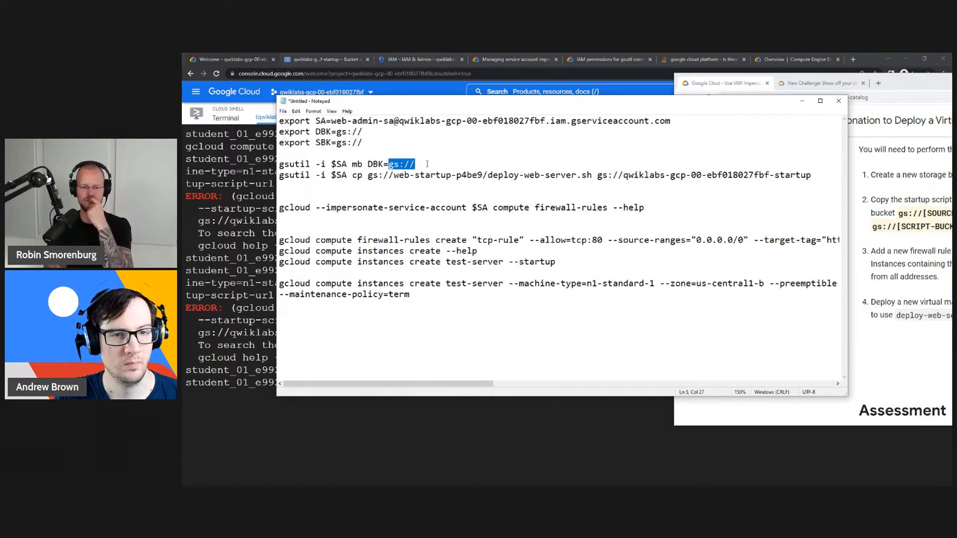
pyautogui.press('BackSpace')
pyautogui.press('BackSpace')
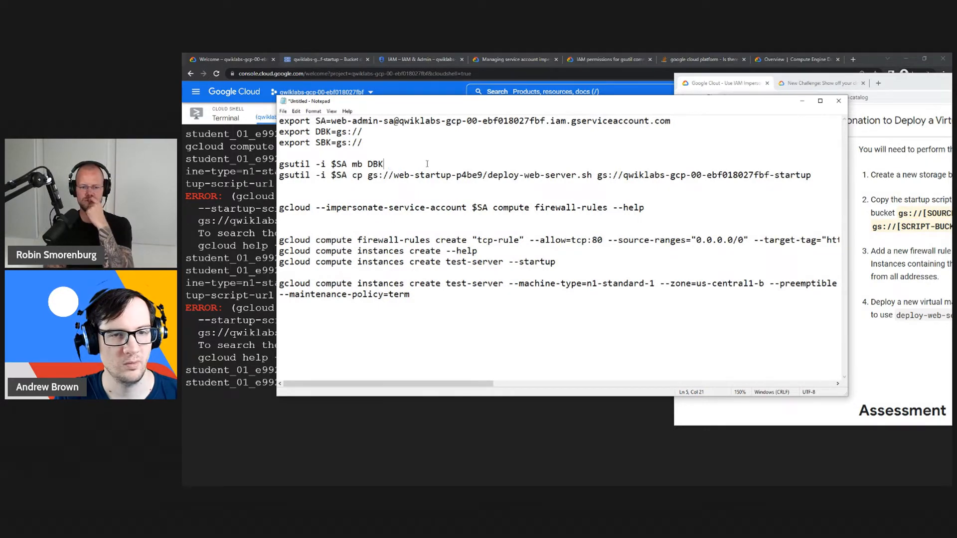
pyautogui.press('Down')
pyautogui.press('Down')
pyautogui.write('$')
pyautogui.click(407, 157)
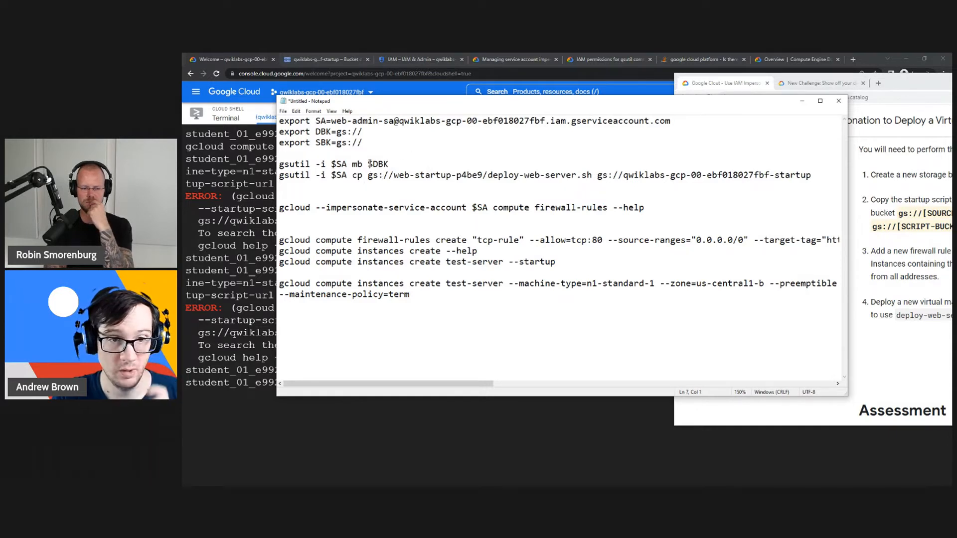
# - In the gsutil cp command, replace the destination bucket URL with $DBK and the source bucket URL with $SBK
pyautogui.moveTo(368, 164); pyautogui.dragTo(389, 162)
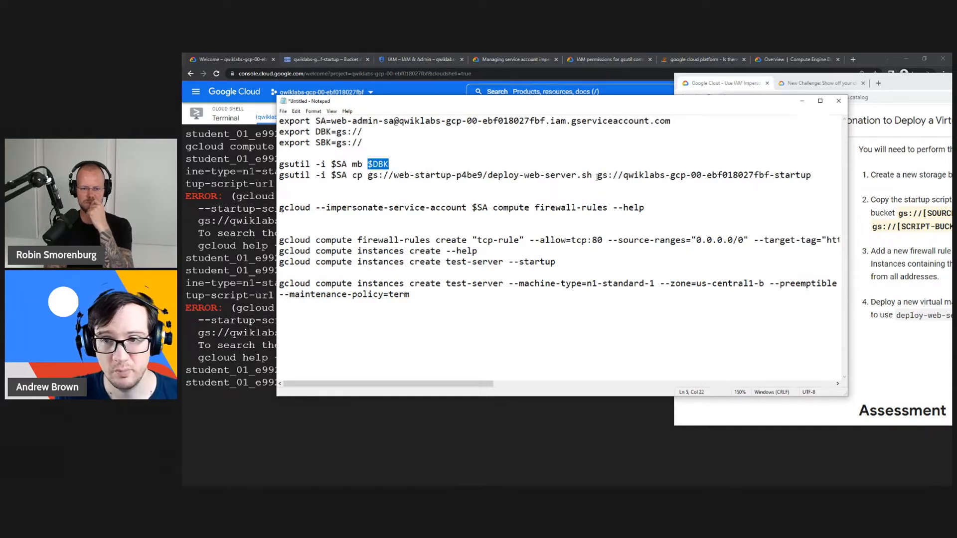
pyautogui.moveTo(597, 175); pyautogui.dragTo(812, 176)
pyautogui.hotkey('ctrl', 'v')
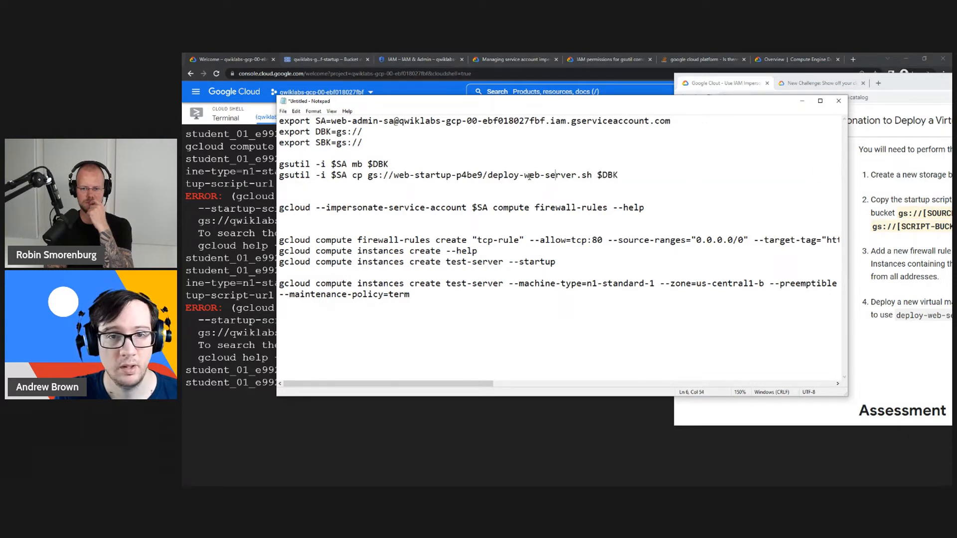
pyautogui.moveTo(482, 175); pyautogui.dragTo(367, 175)
pyautogui.hotkey('ctrl', 'v')
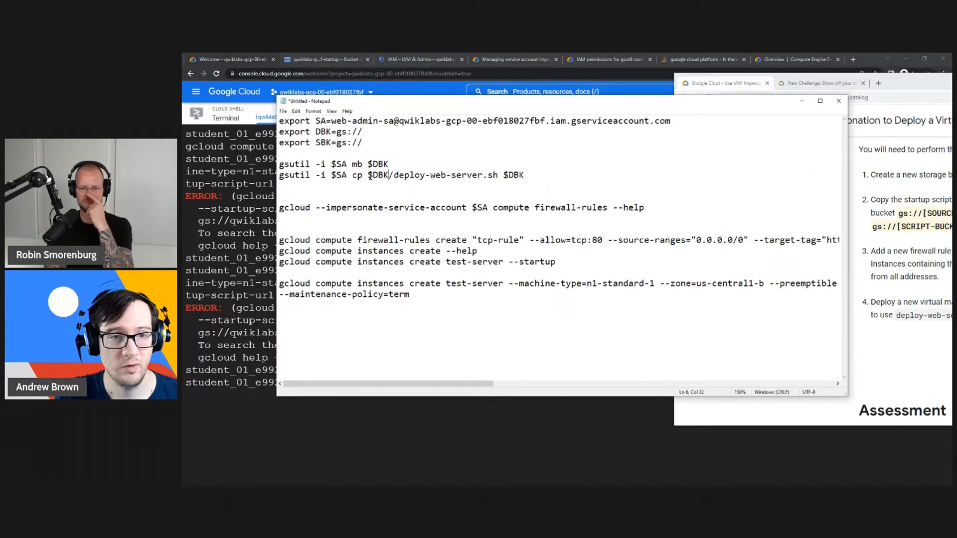
pyautogui.click(368, 175)
pyautogui.press('Right')
pyautogui.press('Right')
pyautogui.press('BackSpace')
pyautogui.write('S')
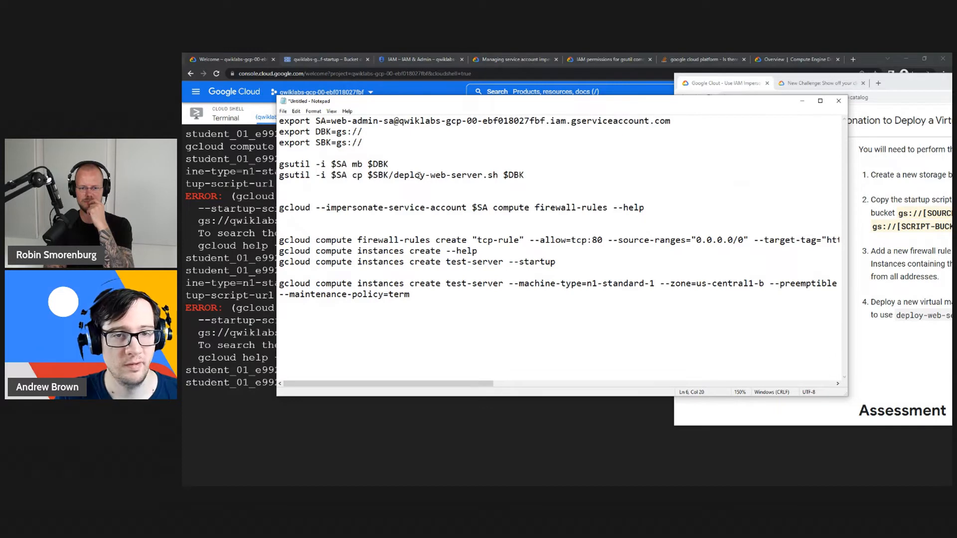
# - Add the line export NM=deploy-web-server.sh below the SBK export, reusing the script name from the gsutil cp command
pyautogui.moveTo(393, 175); pyautogui.dragTo(504, 175)
pyautogui.click(388, 144)
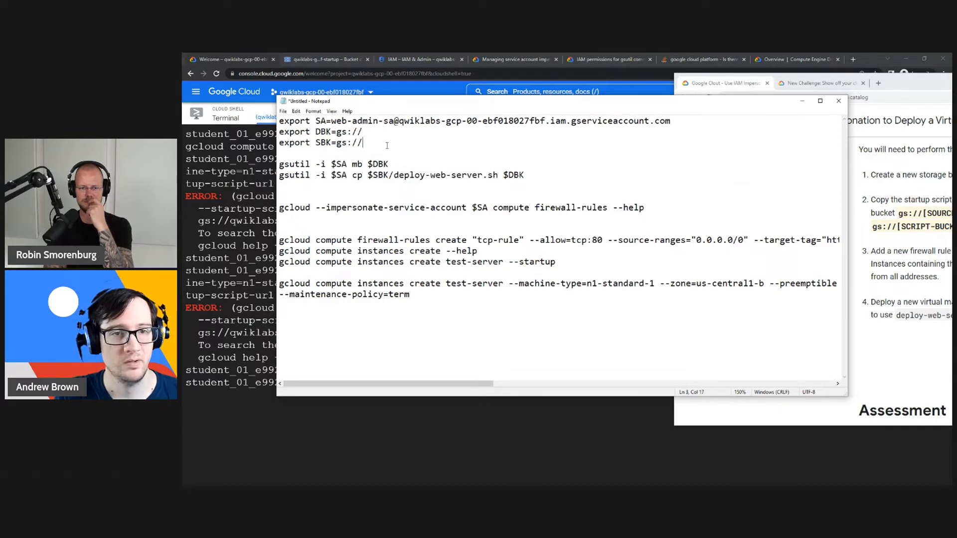
pyautogui.press('Return')
pyautogui.write('expo')
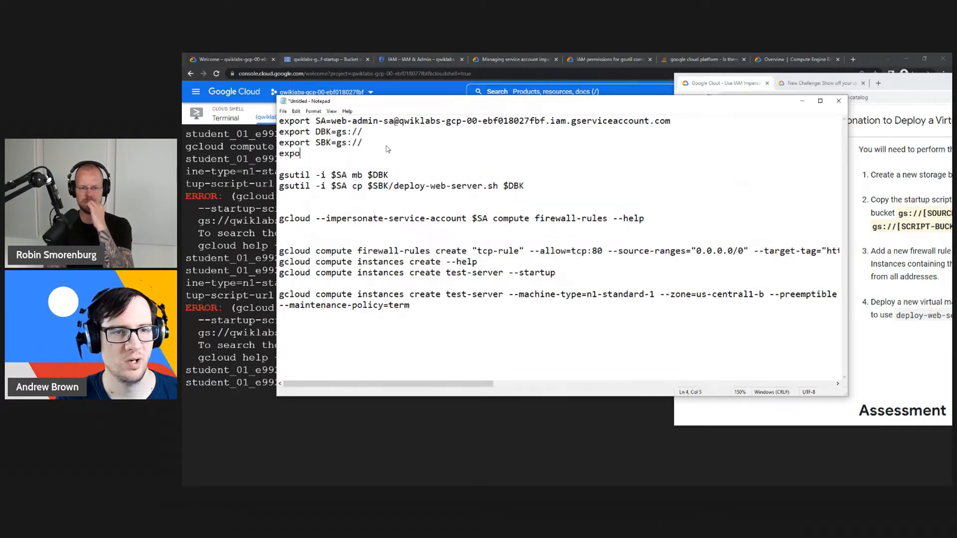
pyautogui.write('rt N')
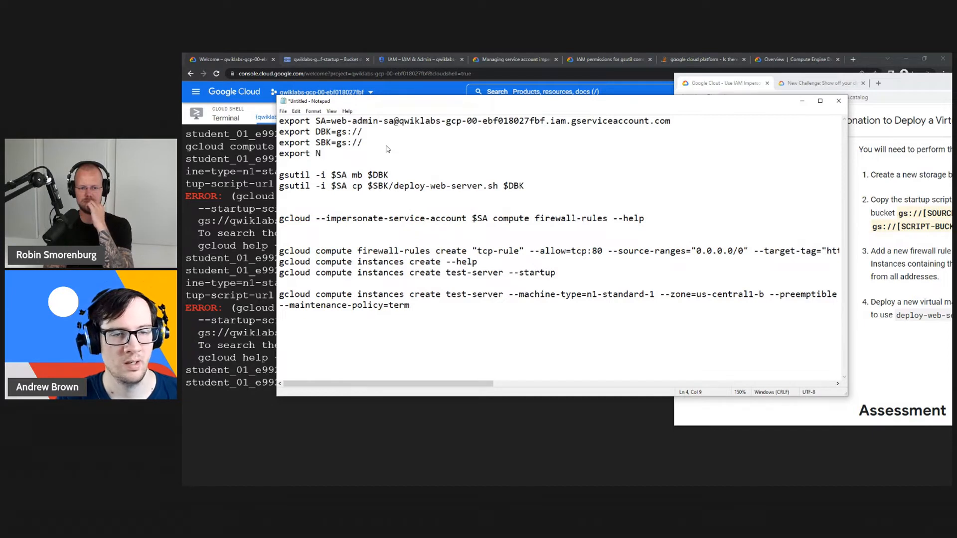
pyautogui.write('M=')
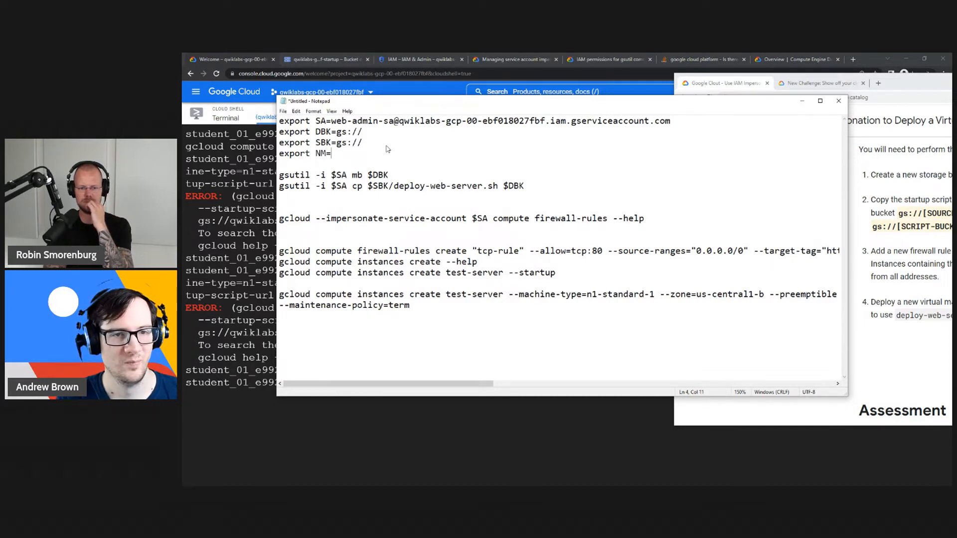
pyautogui.hotkey('ctrl', 'v')
pyautogui.moveTo(319, 153); pyautogui.dragTo(370, 153)
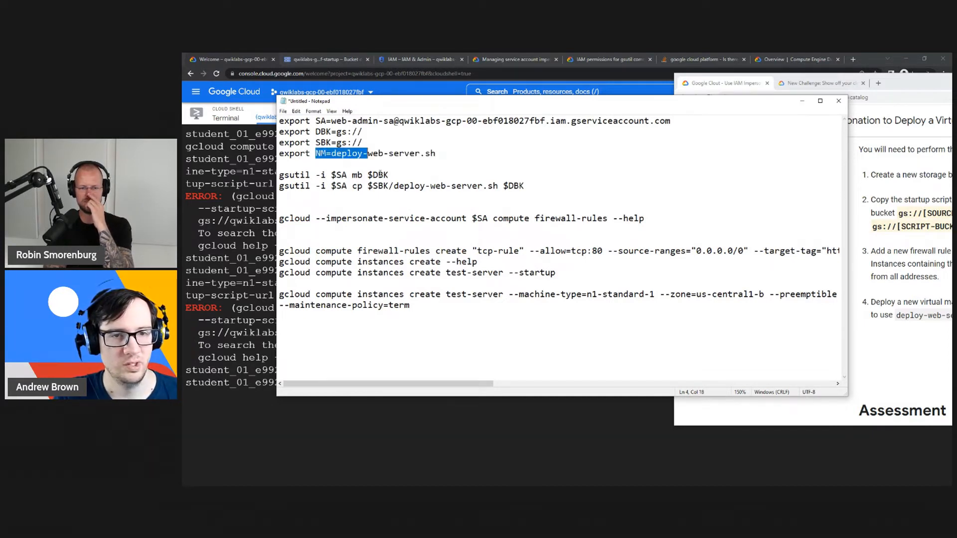
# - Replace the script file name in the gsutil cp command with $NM
pyautogui.click(394, 164)
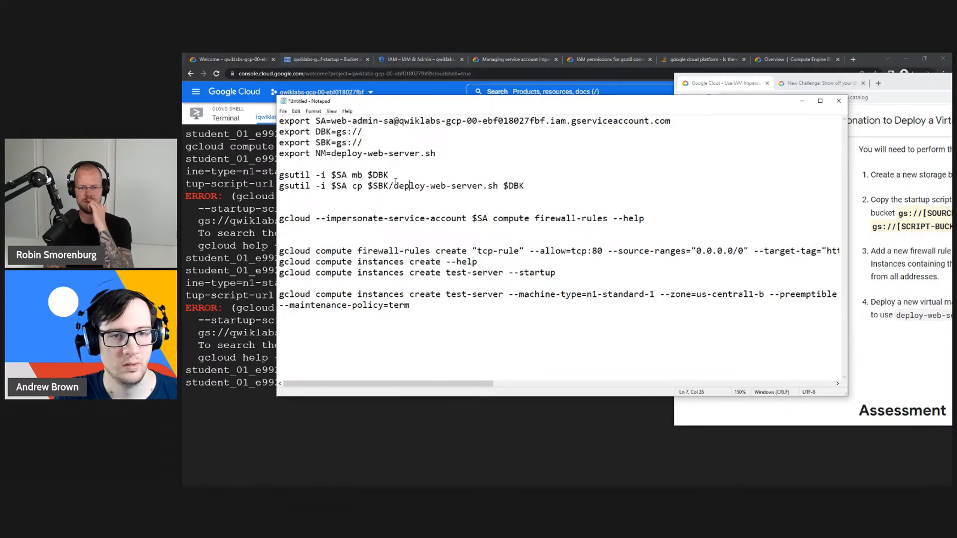
pyautogui.moveTo(394, 186); pyautogui.dragTo(498, 186)
pyautogui.write('$')
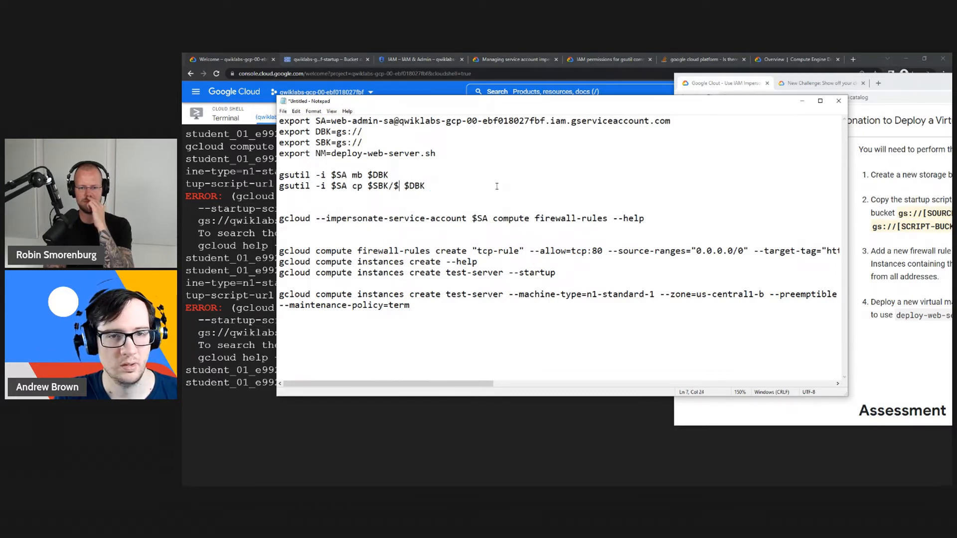
pyautogui.write('NM')
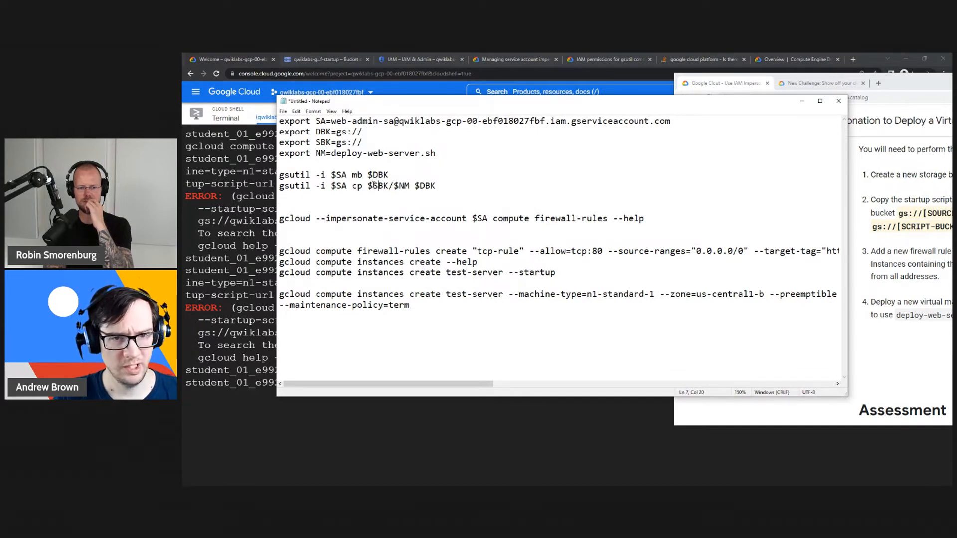
pyautogui.moveTo(373, 185); pyautogui.dragTo(410, 185)
pyautogui.press('Left')
pyautogui.press('Left')
pyautogui.write('"')
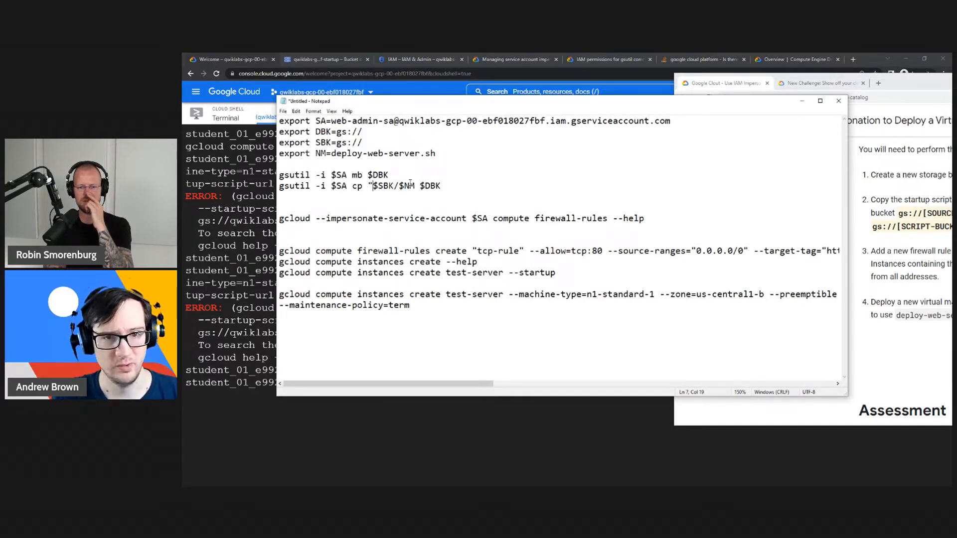
pyautogui.click(413, 186)
pyautogui.write('"')
pyautogui.press('BackSpace')
pyautogui.press('Left')
pyautogui.press('Left')
pyautogui.press('Left')
pyautogui.press('Left')
pyautogui.press('Left')
pyautogui.press('Left')
pyautogui.press('Left')
pyautogui.press('Left')
pyautogui.press('BackSpace')
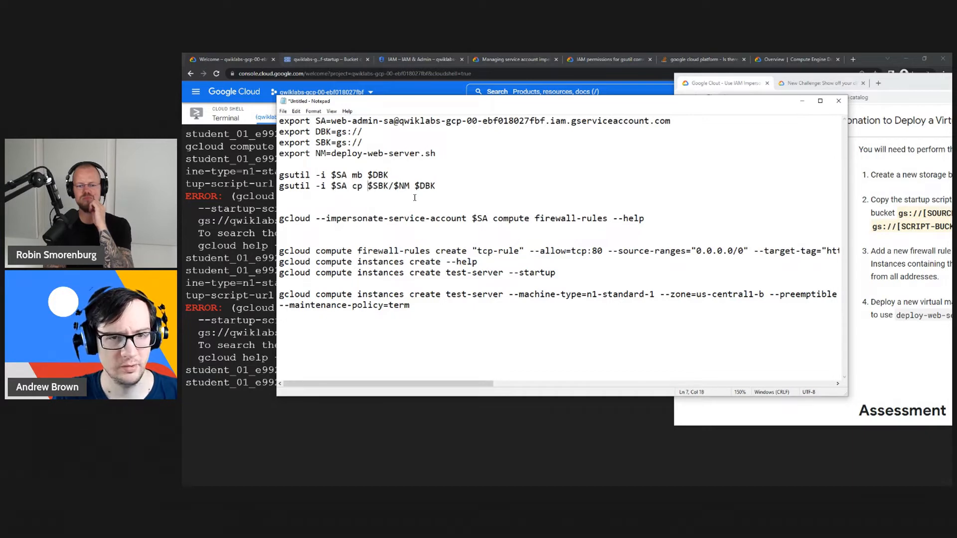
# - Delete the firewall-rules --help command and the blank lines between the gsutil cp and firewall-rules create commands
pyautogui.press('Down')
pyautogui.press('BackSpace')
pyautogui.press('BackSpace')
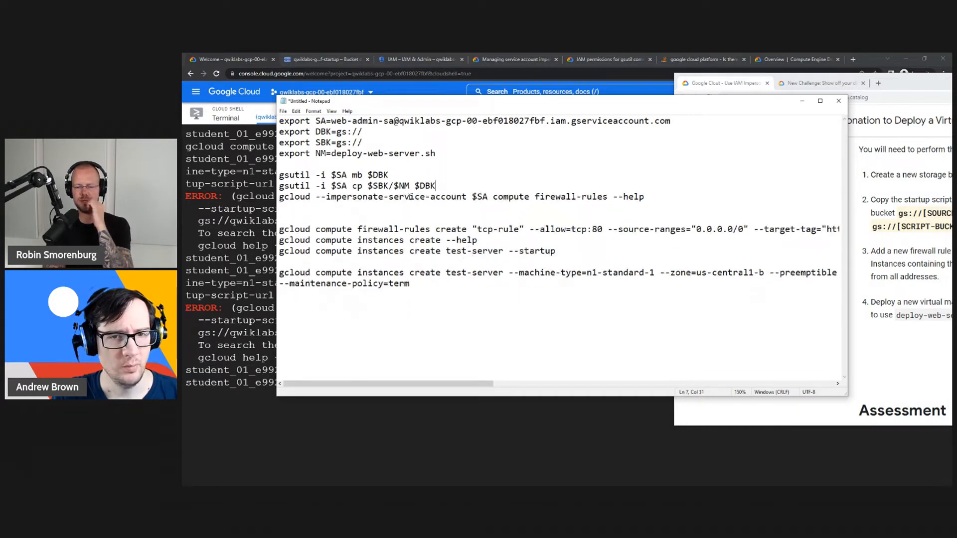
pyautogui.moveTo(645, 194); pyautogui.dragTo(279, 197)
pyautogui.press('BackSpace')
pyautogui.click(284, 229)
pyautogui.press('Left')
pyautogui.press('BackSpace')
pyautogui.press('BackSpace')
pyautogui.press('BackSpace')
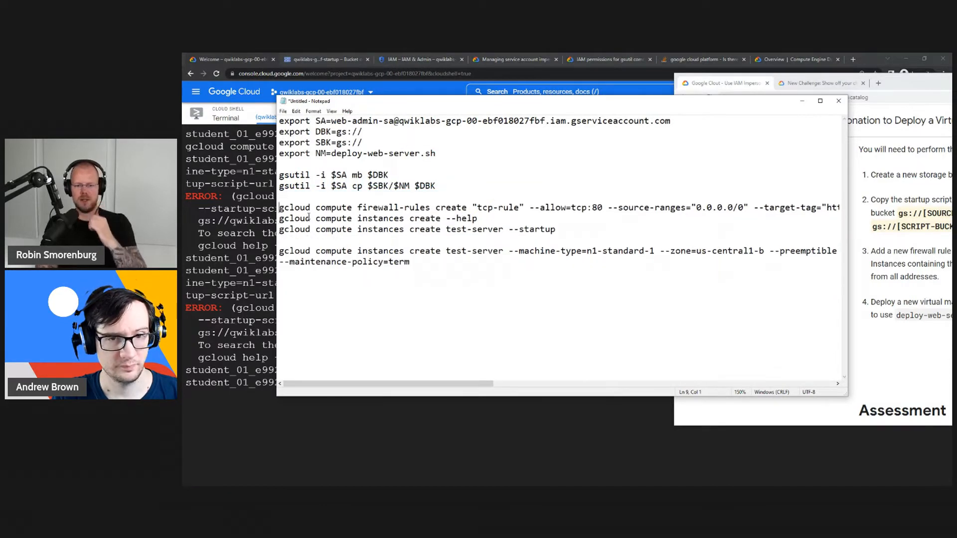
pyautogui.press('Left')
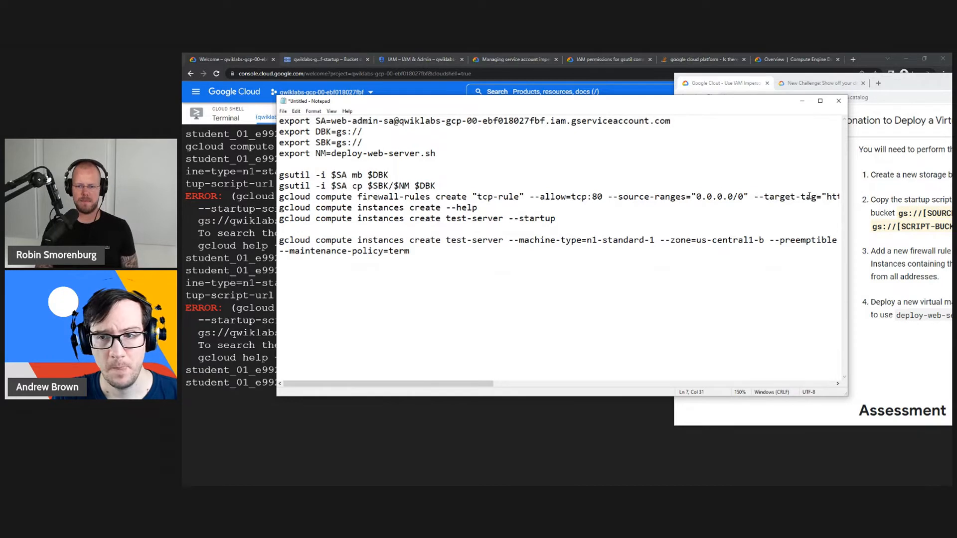
# - Split the firewall-rules create command so that --allow, --source-ranges, --target-tag and --impersonate-service-account each start their own line
pyautogui.moveTo(440, 383)
pyautogui.mouseDown()
pyautogui.moveTo(551, 385)
pyautogui.moveTo(440, 385)
pyautogui.mouseUp()
pyautogui.click(467, 197)
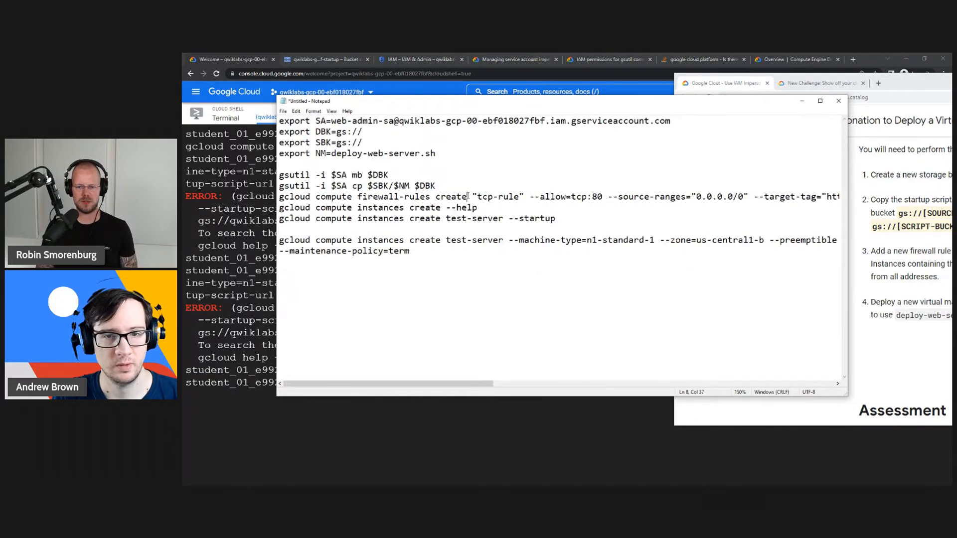
pyautogui.click(528, 196)
pyautogui.press('Return')
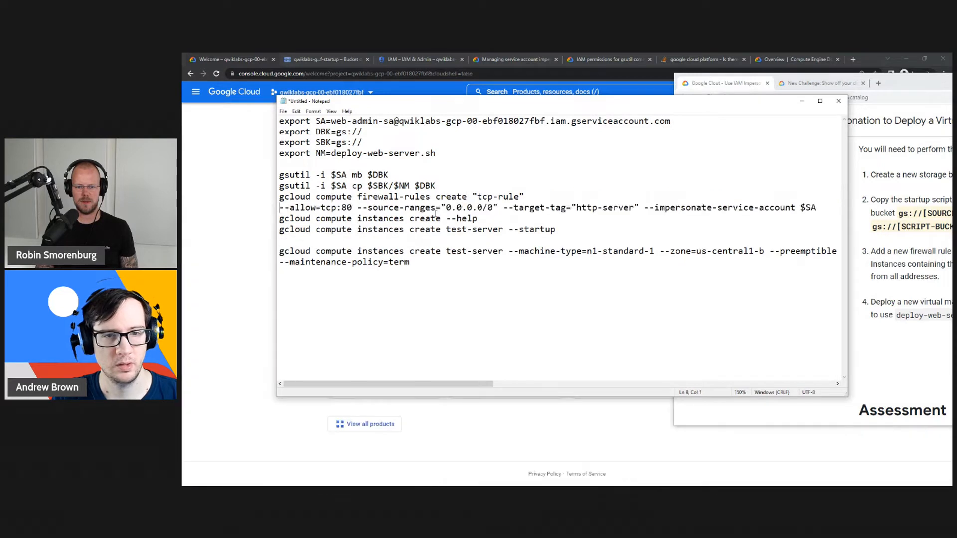
pyautogui.click(357, 207)
pyautogui.press('Return')
pyautogui.click(423, 218)
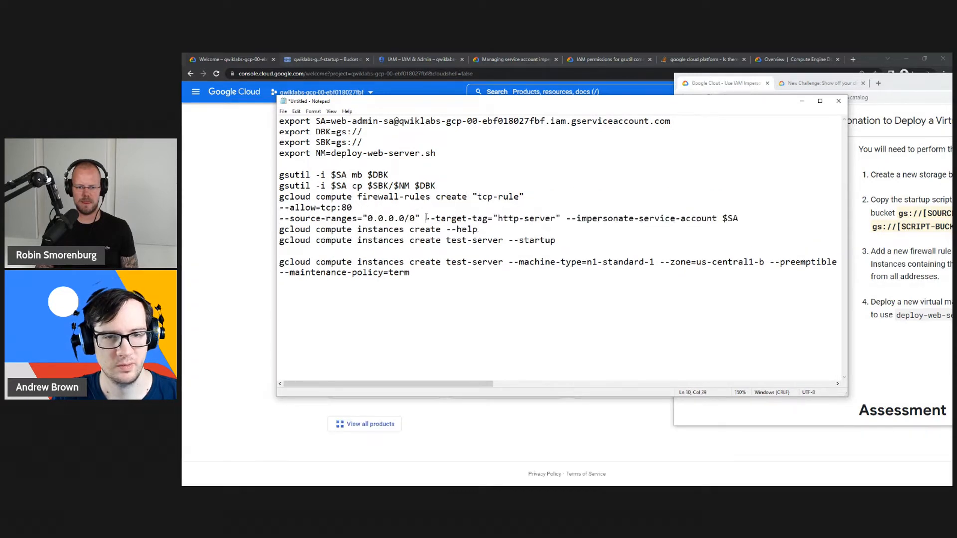
pyautogui.press('Return')
pyautogui.click(423, 230)
pyautogui.press('Return')
# - Append a line-continuation backslash to the first four lines of the firewall-rules create command
pyautogui.click(540, 201)
pyautogui.write('\\')
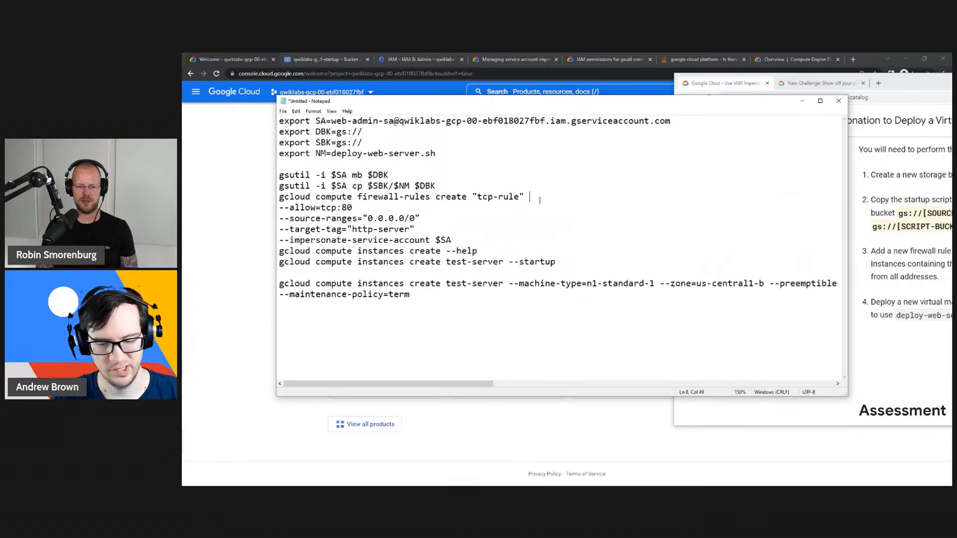
pyautogui.click(432, 208)
pyautogui.write('\\')
pyautogui.click(432, 218)
pyautogui.write('\\')
pyautogui.click(459, 233)
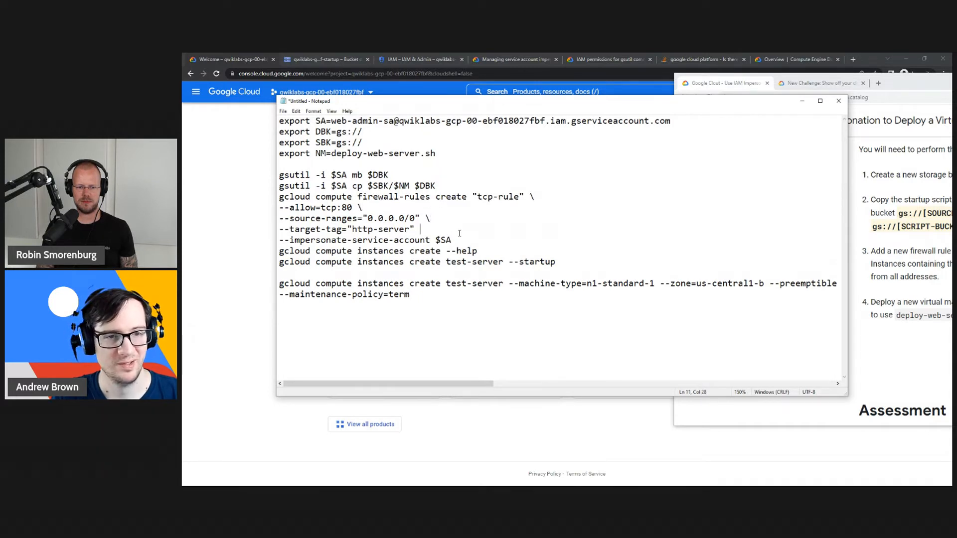
pyautogui.write('\\')
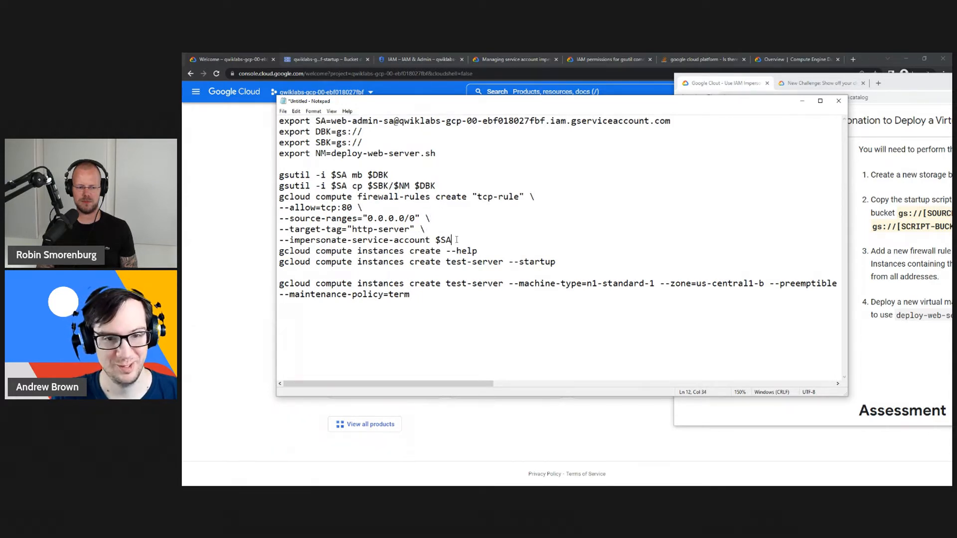
# - Insert a blank line after the firewall-rules command and delete the instances create --help and test-server --startup draft commands
pyautogui.click(456, 240)
pyautogui.press('Return')
pyautogui.moveTo(574, 273); pyautogui.dragTo(257, 264)
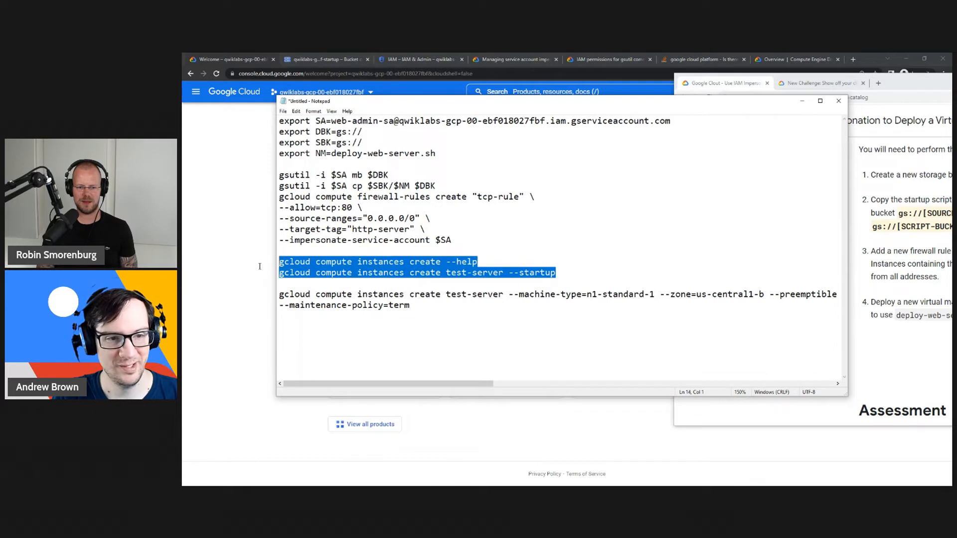
pyautogui.press('BackSpace')
pyautogui.press('Delete')
# - Split the instances create test-server command so that each option, from --machine-type to --impersonate-service-account, starts its own line
pyautogui.click(508, 261)
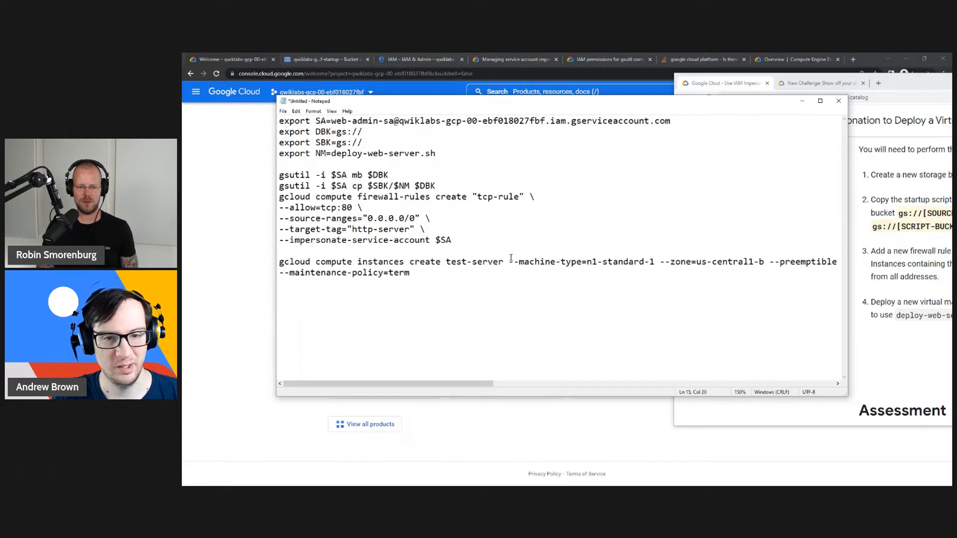
pyautogui.press('Return')
pyautogui.click(431, 272)
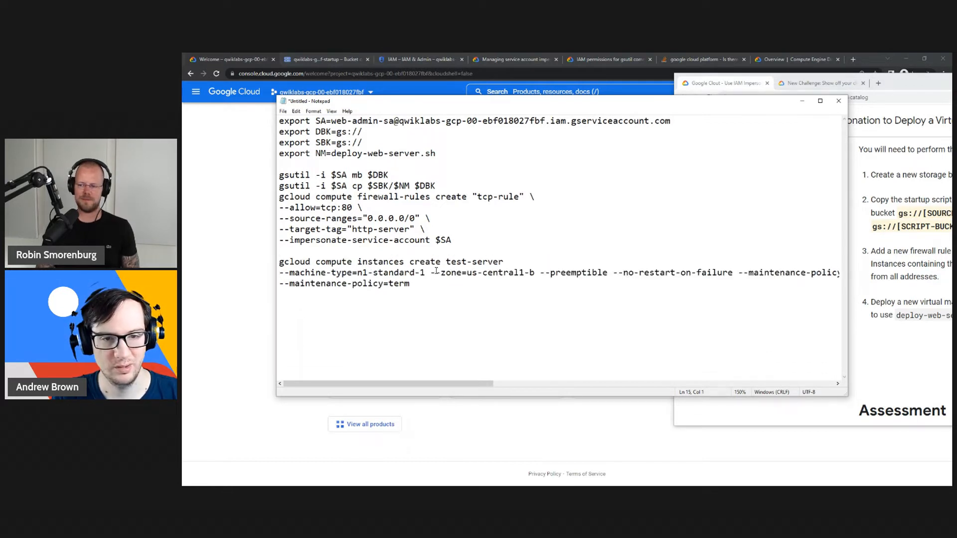
pyautogui.press('Return')
pyautogui.click(389, 284)
pyautogui.press('Return')
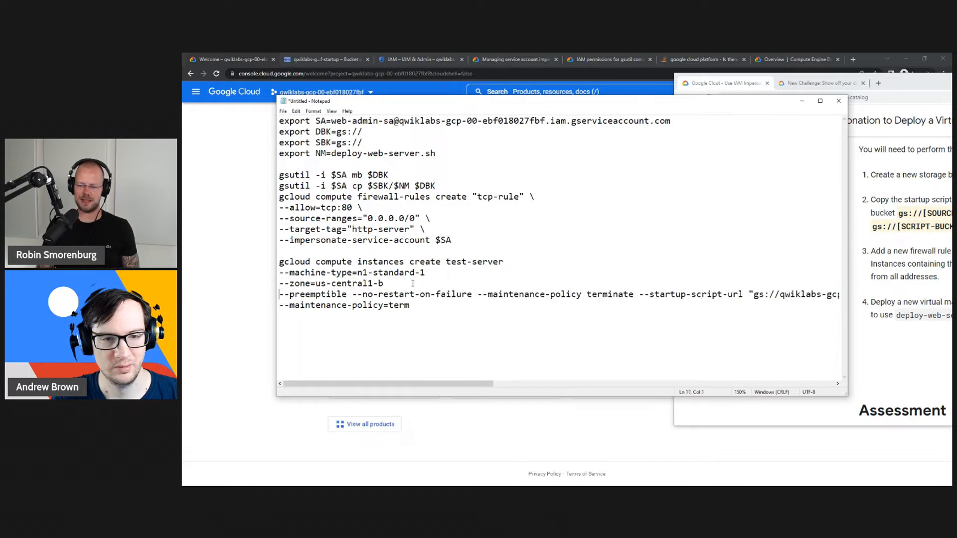
pyautogui.click(353, 294)
pyautogui.press('Return')
pyautogui.click(402, 305)
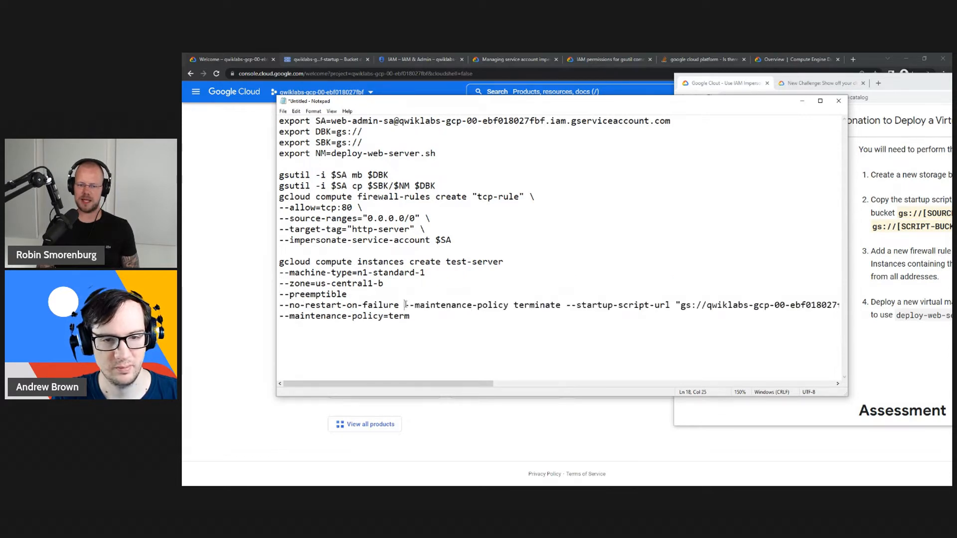
pyautogui.press('Return')
pyautogui.click(442, 316)
pyautogui.press('Return')
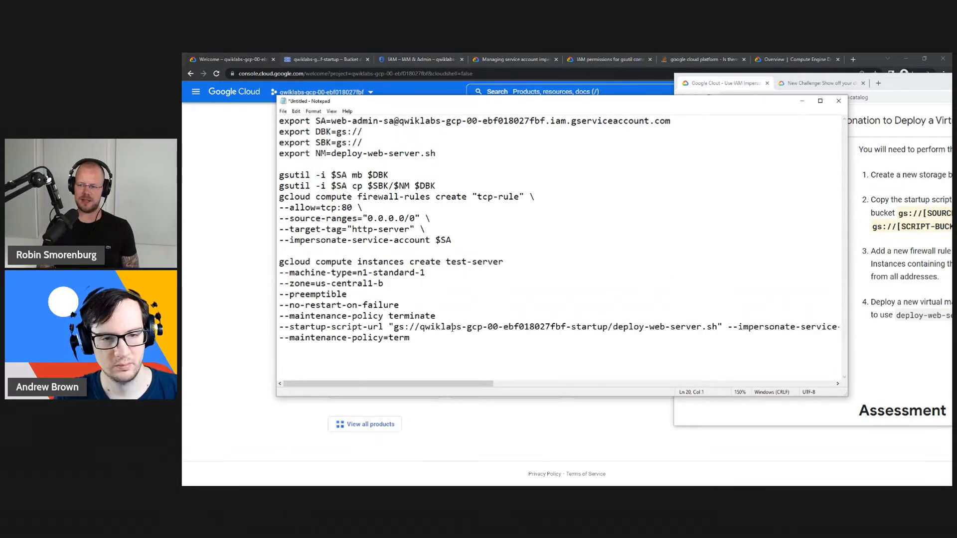
pyautogui.click(728, 329)
pyautogui.press('Return')
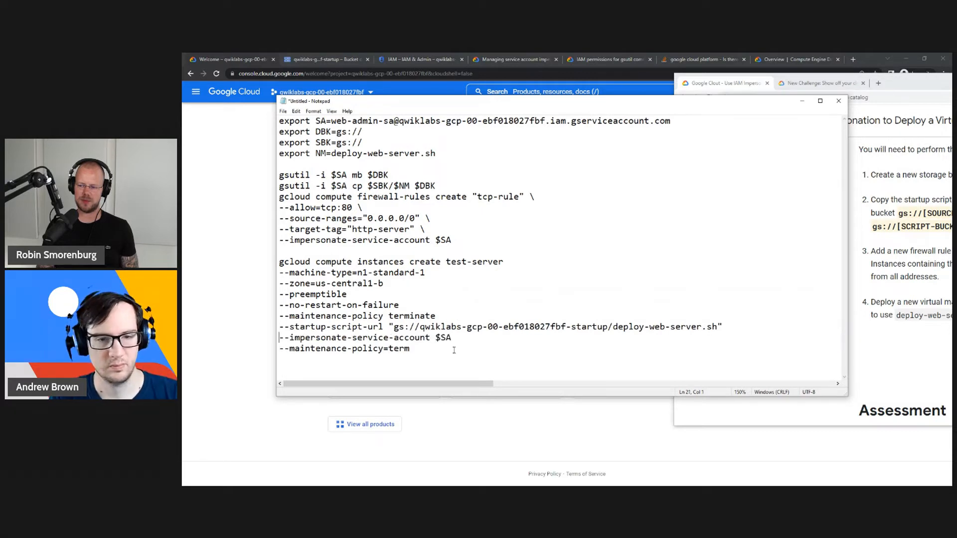
# - Replace the bucket URL in the --startup-script-url option with $DBK, reused from the gsutil cp command
pyautogui.click(526, 329)
pyautogui.moveTo(392, 326); pyautogui.dragTo(279, 326)
pyautogui.click(539, 327)
pyautogui.moveTo(609, 327); pyautogui.dragTo(393, 326)
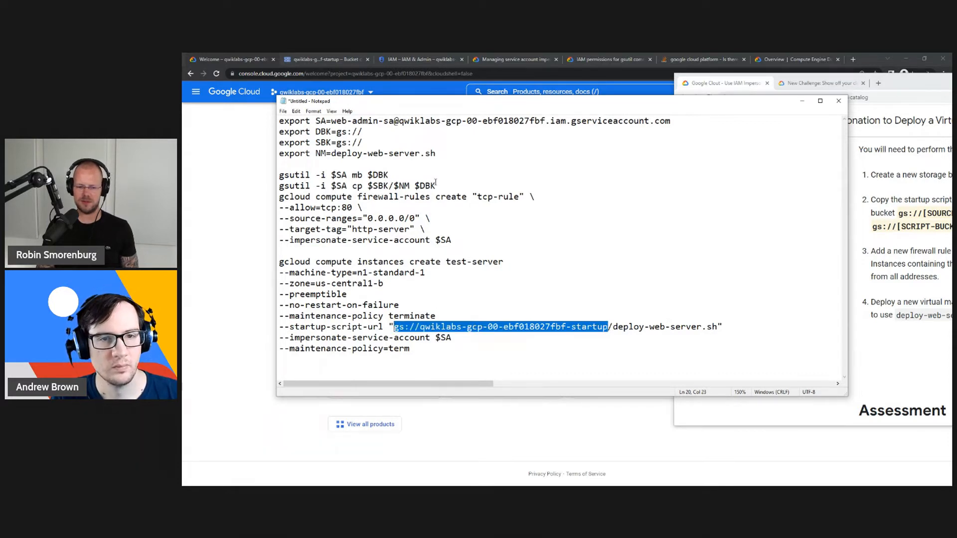
pyautogui.moveTo(415, 186); pyautogui.dragTo(437, 186)
pyautogui.hotkey('ctrl', 'c')
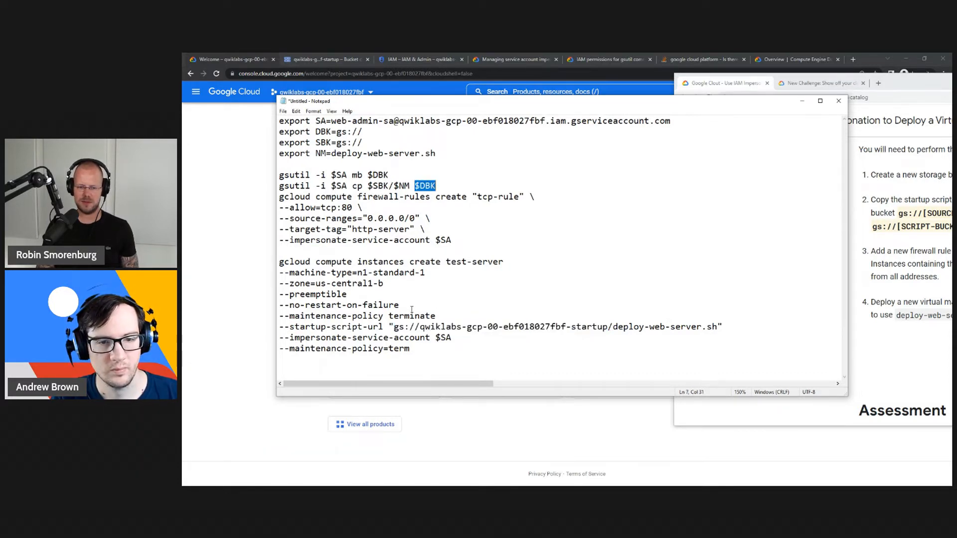
pyautogui.moveTo(394, 327); pyautogui.dragTo(608, 328)
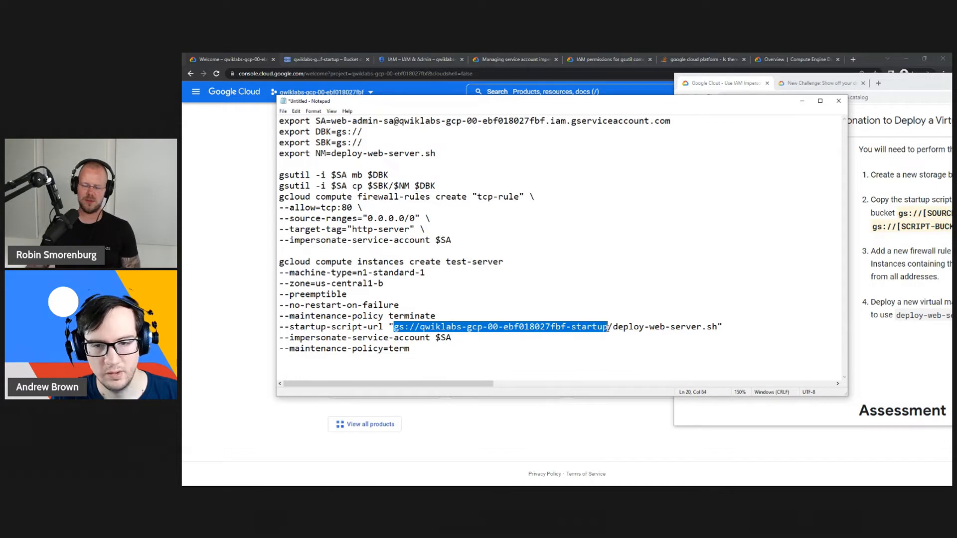
pyautogui.hotkey('ctrl', 'v')
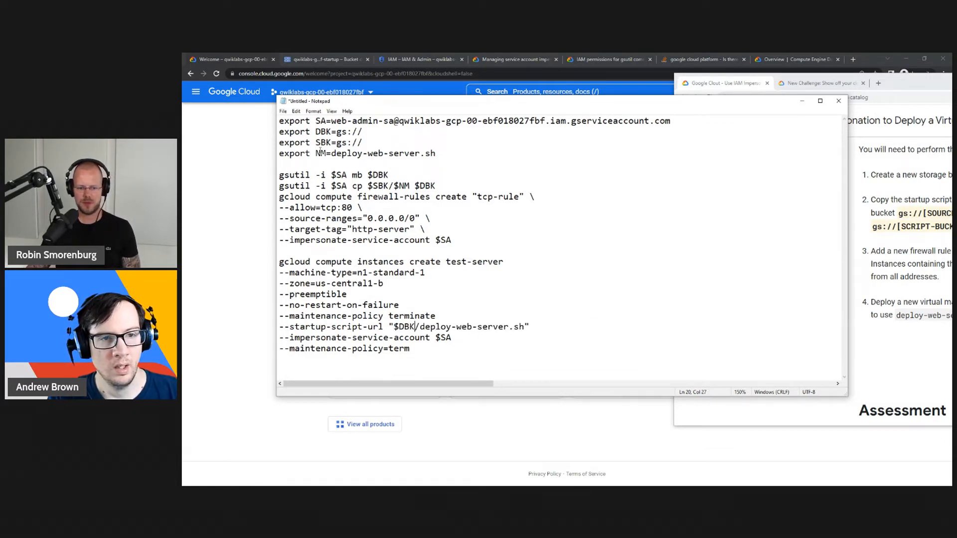
# - Replace the script file name in the --startup-script-url value with $NM
pyautogui.moveTo(316, 154)
pyautogui.mouseDown()
pyautogui.moveTo(369, 153)
pyautogui.moveTo(316, 153)
pyautogui.mouseUp()
pyautogui.click(378, 185)
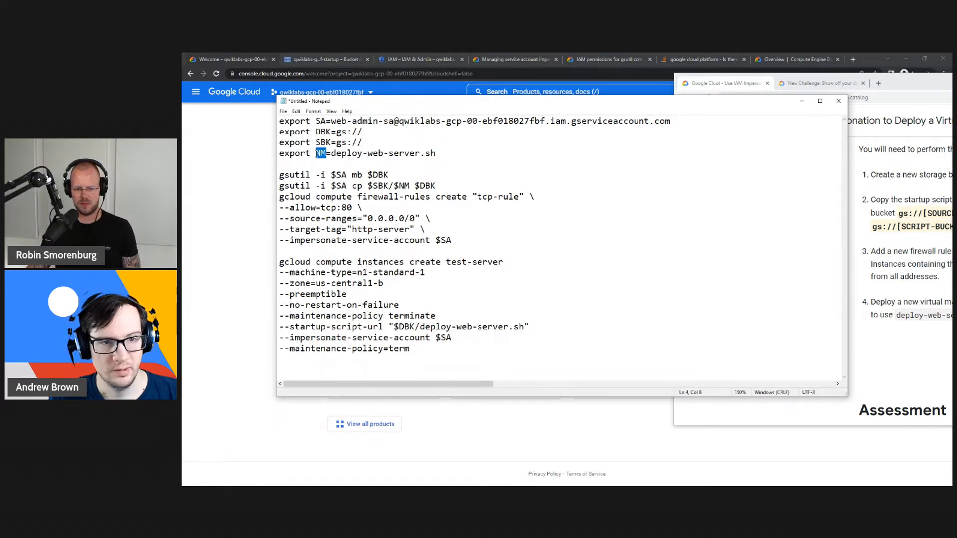
pyautogui.moveTo(420, 327); pyautogui.dragTo(522, 327)
pyautogui.write('NM')
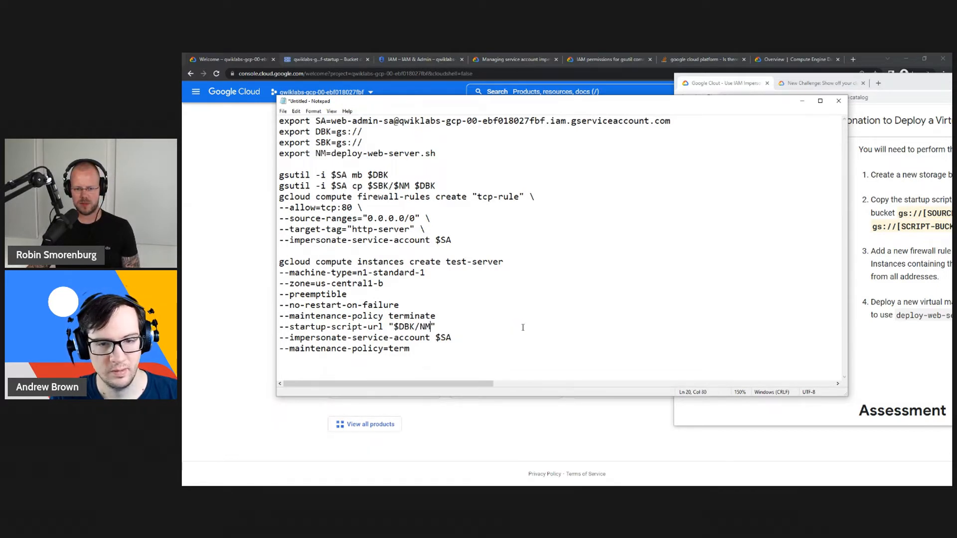
pyautogui.click(399, 329)
pyautogui.write('{')
pyautogui.press('BackSpace')
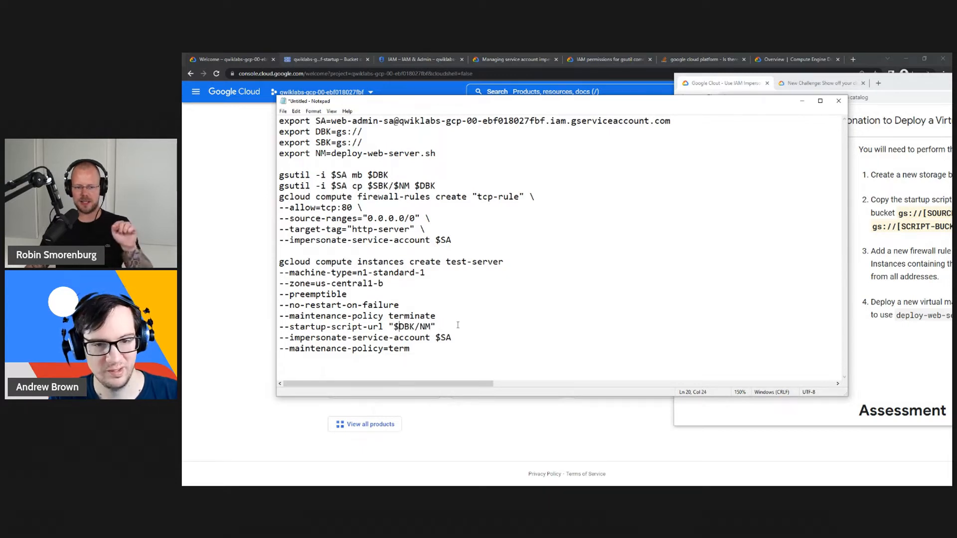
pyautogui.click(420, 327)
pyautogui.write('$')
pyautogui.click(492, 320)
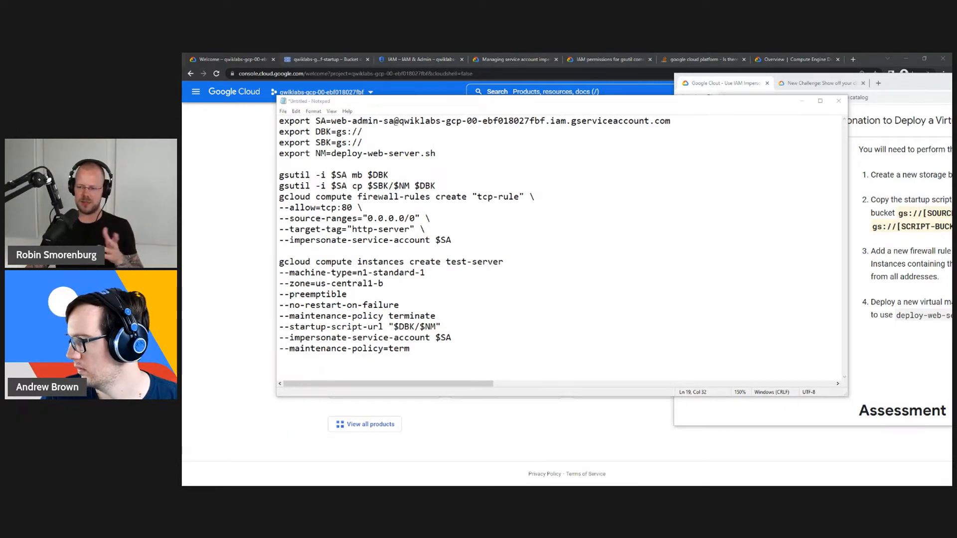
# - Change the --startup-script-url option to --metadata=startup-script-url in the test-server command
pyautogui.click(415, 337)
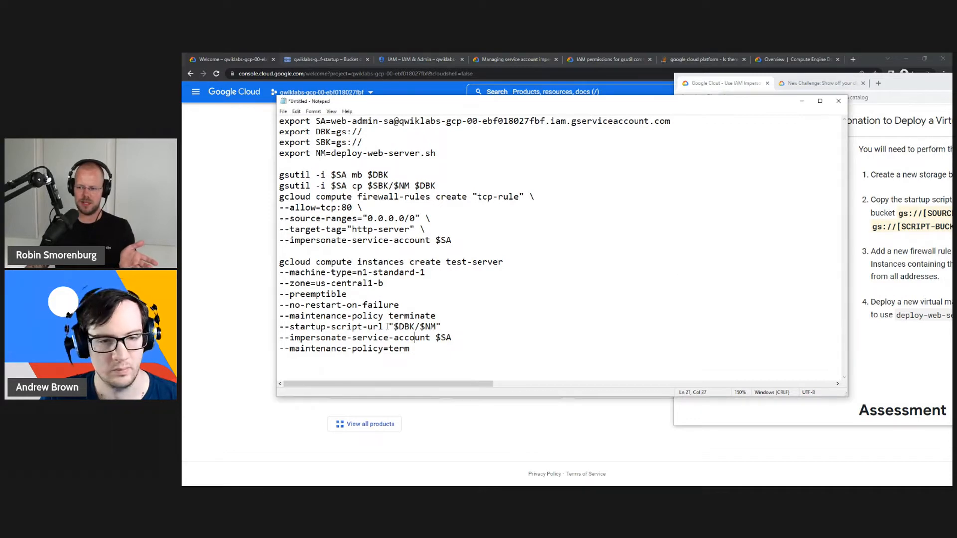
pyautogui.moveTo(383, 327); pyautogui.dragTo(286, 327)
pyautogui.moveTo(383, 327); pyautogui.dragTo(279, 327)
pyautogui.rightClick(316, 327)
pyautogui.click(334, 362)
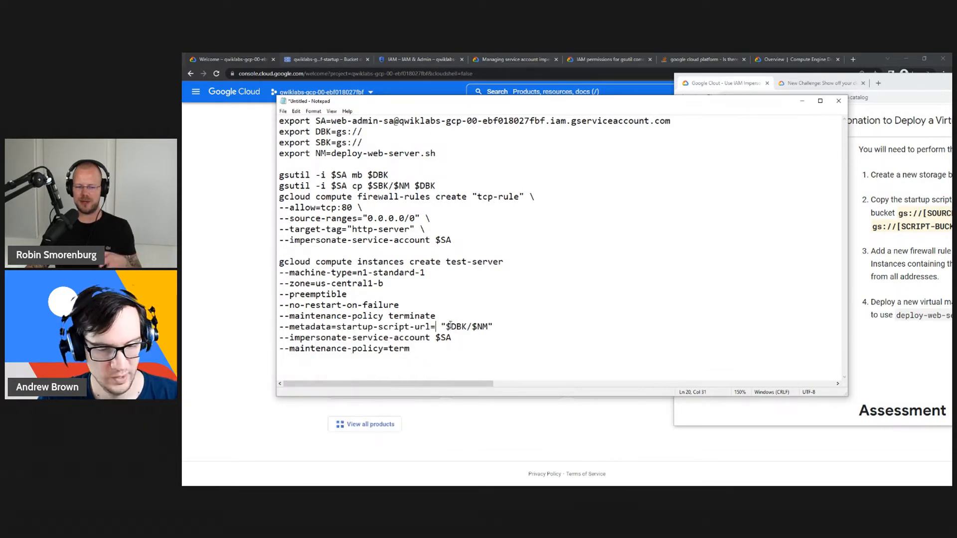
pyautogui.press('BackSpace')
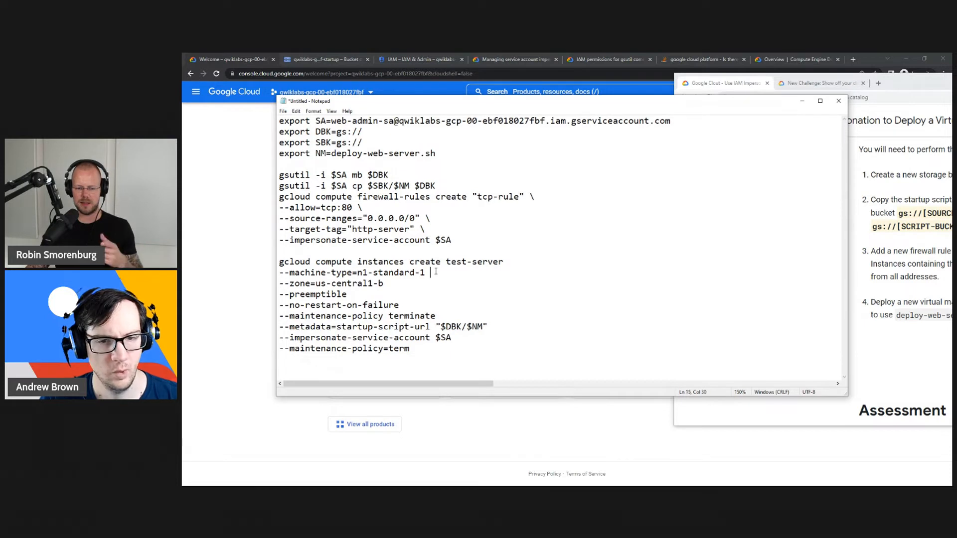
# - Append a line-continuation backslash to every option line of the test-server command except the --metadata line
pyautogui.write('\\')
pyautogui.click(421, 286)
pyautogui.write('\\')
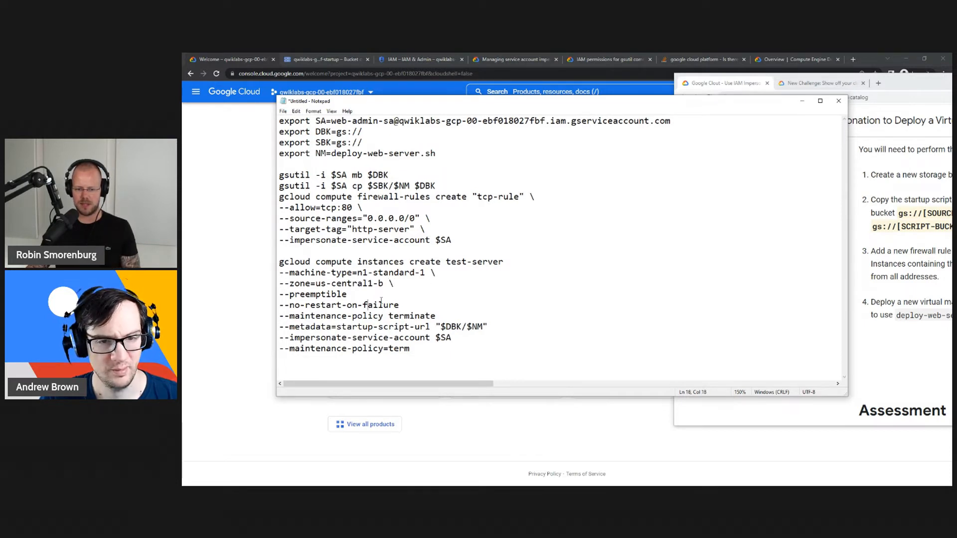
pyautogui.click(422, 297)
pyautogui.write('\\')
pyautogui.click(423, 309)
pyautogui.write('\\')
pyautogui.click(441, 316)
pyautogui.write('\\')
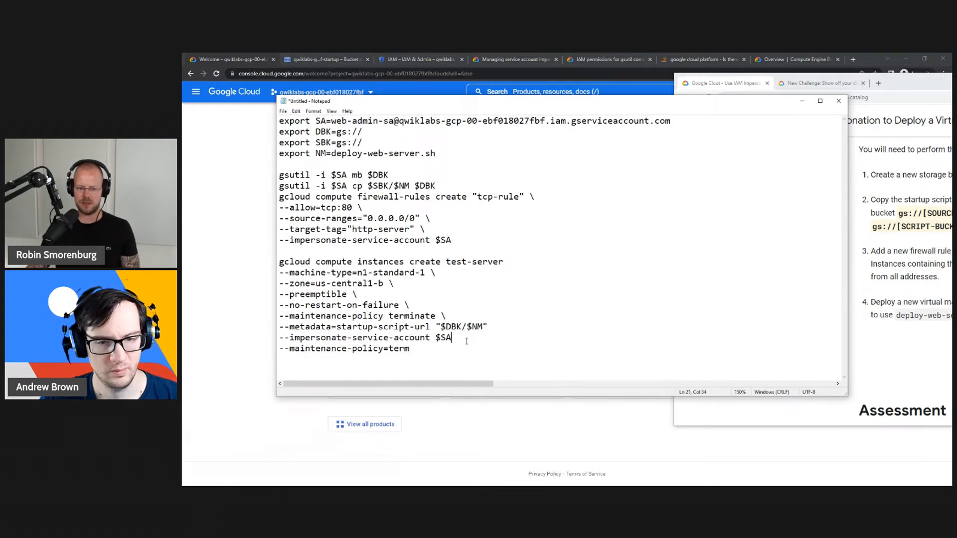
pyautogui.click(453, 339)
pyautogui.write('\\')
pyautogui.click(421, 349)
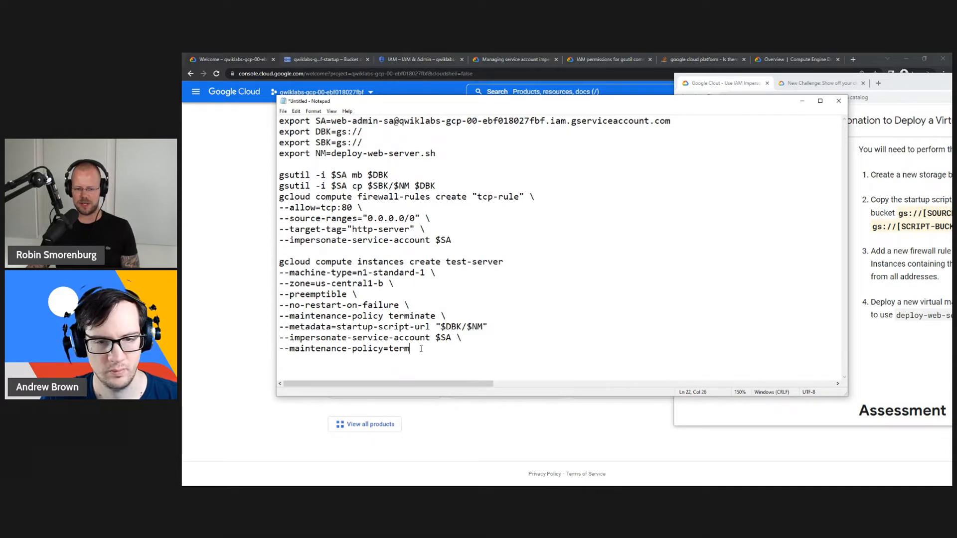
pyautogui.write('\\')
# - Add an equals sign between startup-script-url and "$DBK/$NM" in the --metadata option
pyautogui.click(437, 327)
pyautogui.write('=')
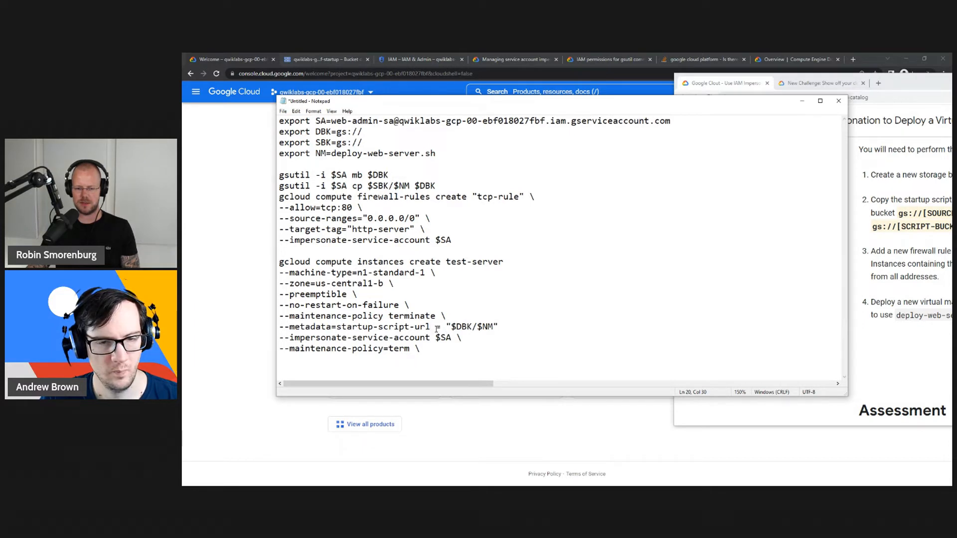
pyautogui.click(369, 315)
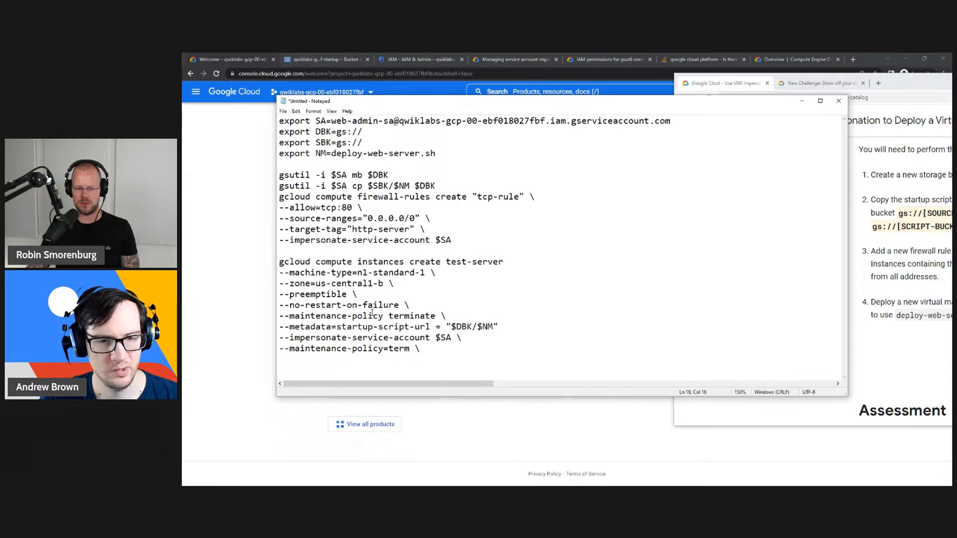
pyautogui.moveTo(420, 327); pyautogui.dragTo(467, 328)
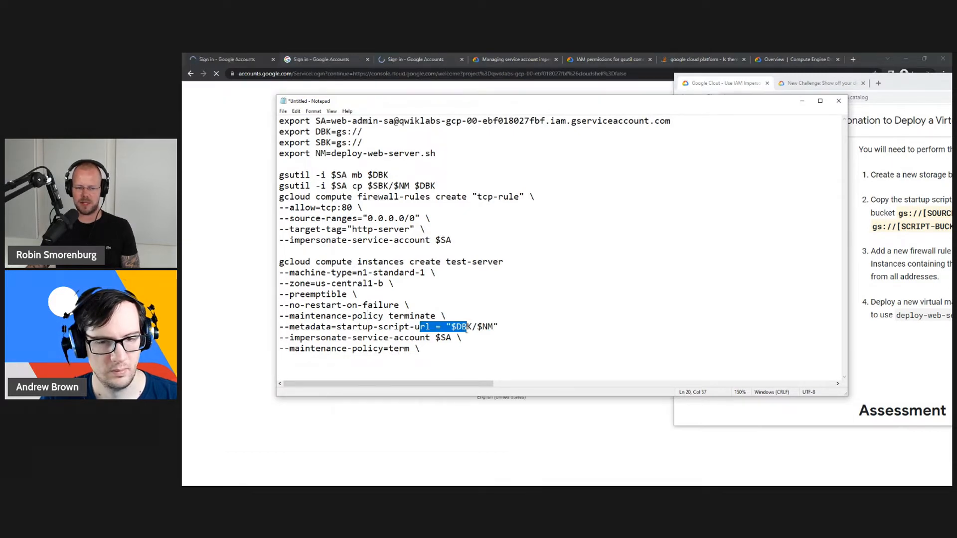
# - Remove the spaces around the equals sign before "$DBK/$NM" in the --metadata option and append a line-continuation backslash to that line
pyautogui.click(442, 328)
pyautogui.press('BackSpace')
pyautogui.press('Delete')
pyautogui.click(480, 345)
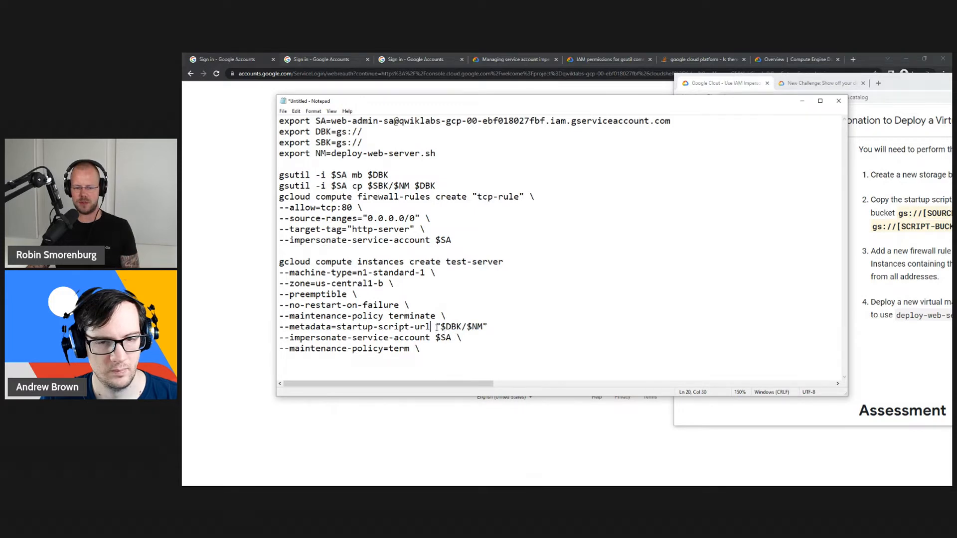
pyautogui.write('=')
pyautogui.moveTo(420, 349); pyautogui.dragTo(325, 297)
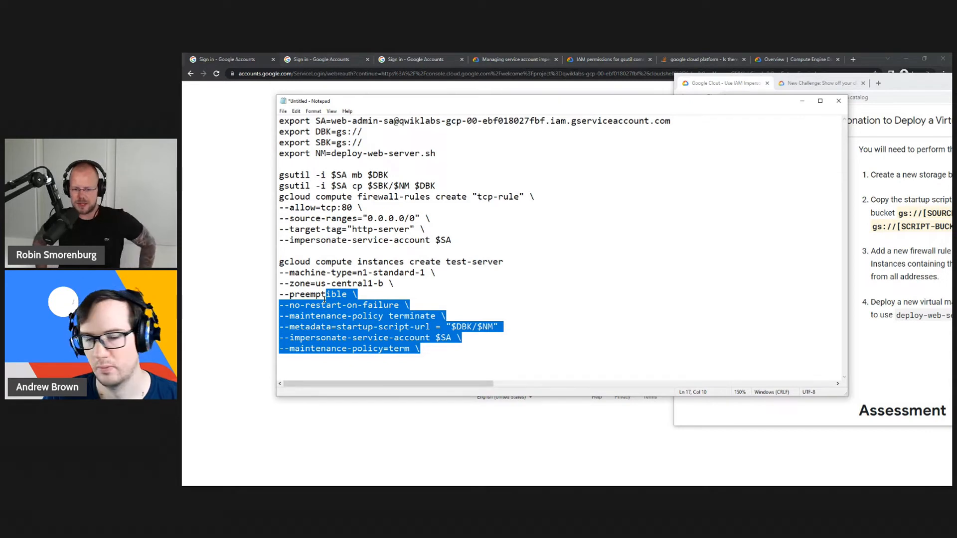
pyautogui.click(421, 327)
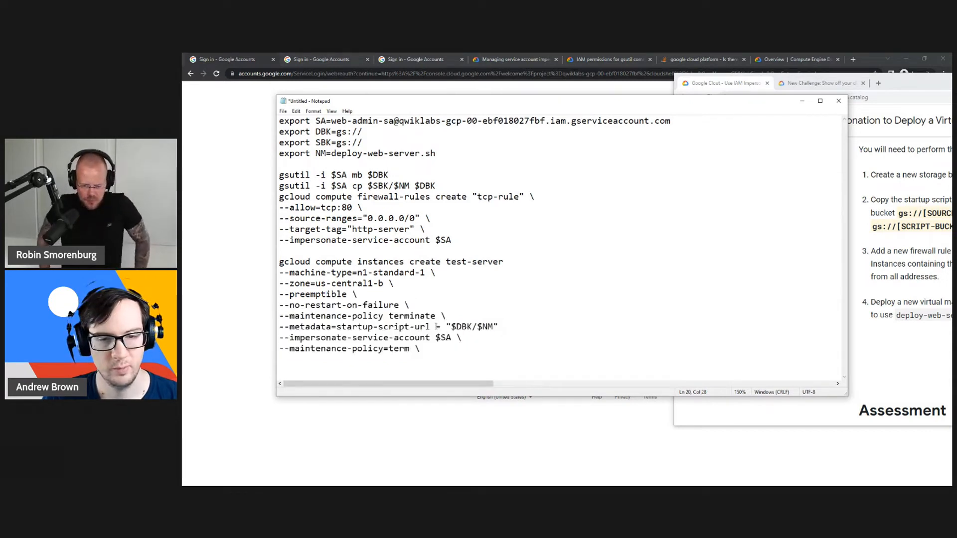
pyautogui.press('End')
pyautogui.write('\\')
pyautogui.click(445, 326)
pyautogui.press('BackSpace')
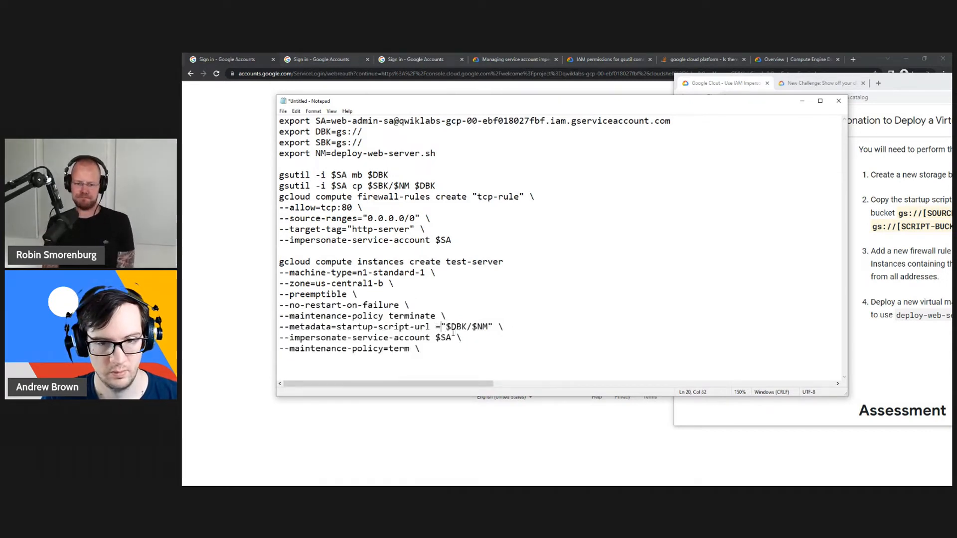
pyautogui.press('Delete')
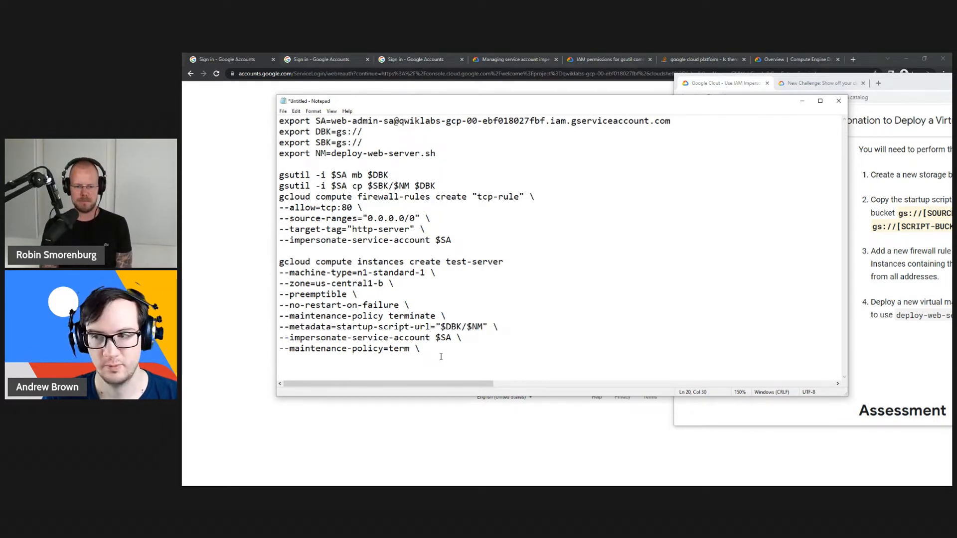
# - Start the IAM impersonation lab again and continue past the account verification notice on the Google sign-in page
pyautogui.moveTo(442, 352); pyautogui.dragTo(274, 262)
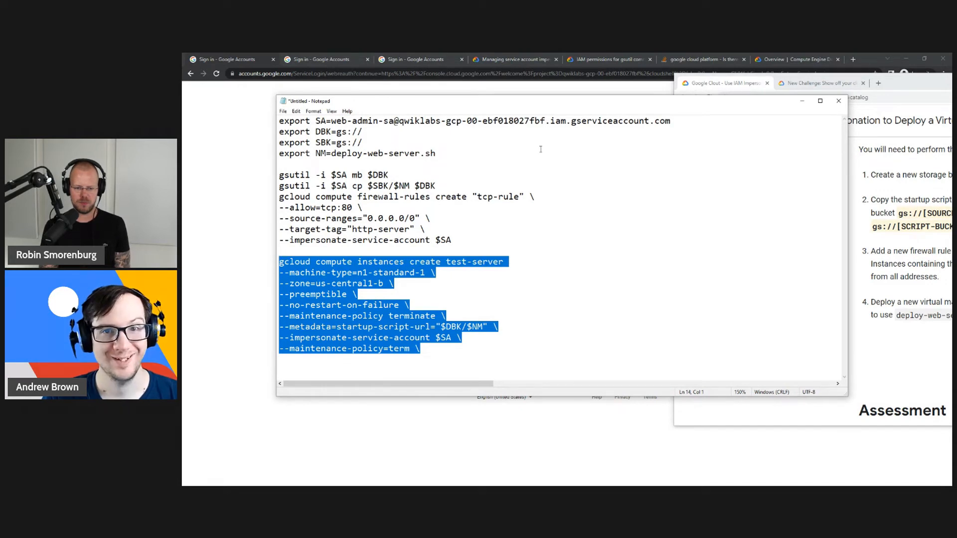
pyautogui.moveTo(531, 102); pyautogui.dragTo(956, 102)
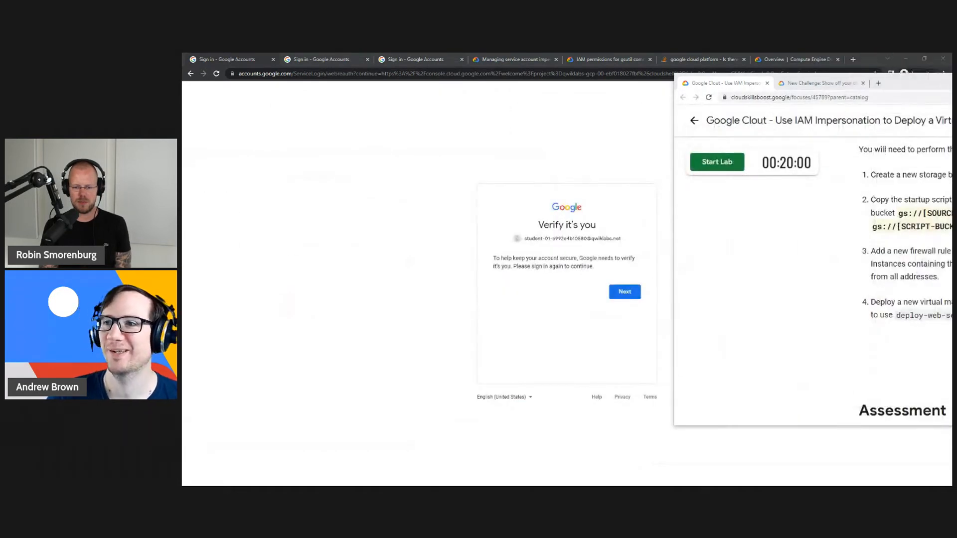
pyautogui.click(723, 163)
pyautogui.click(658, 240)
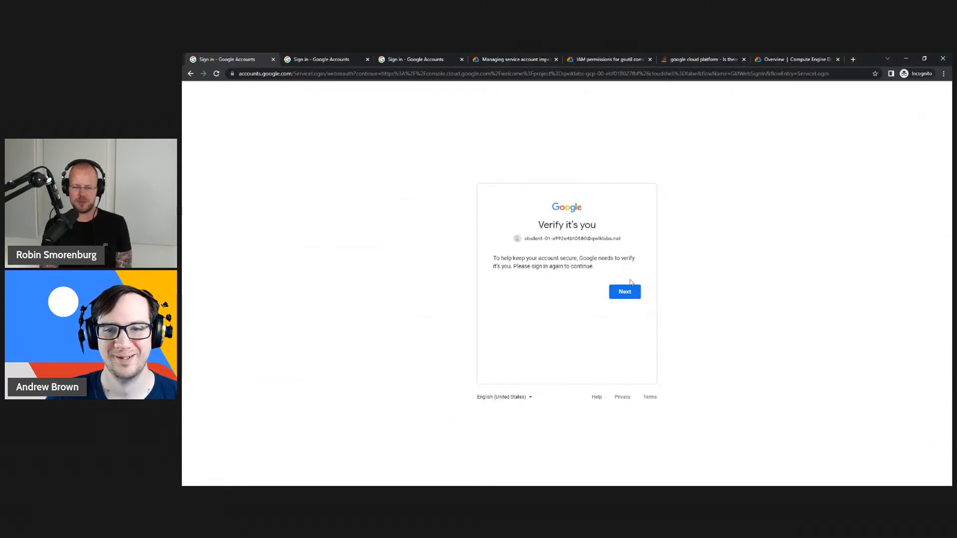
pyautogui.click(636, 295)
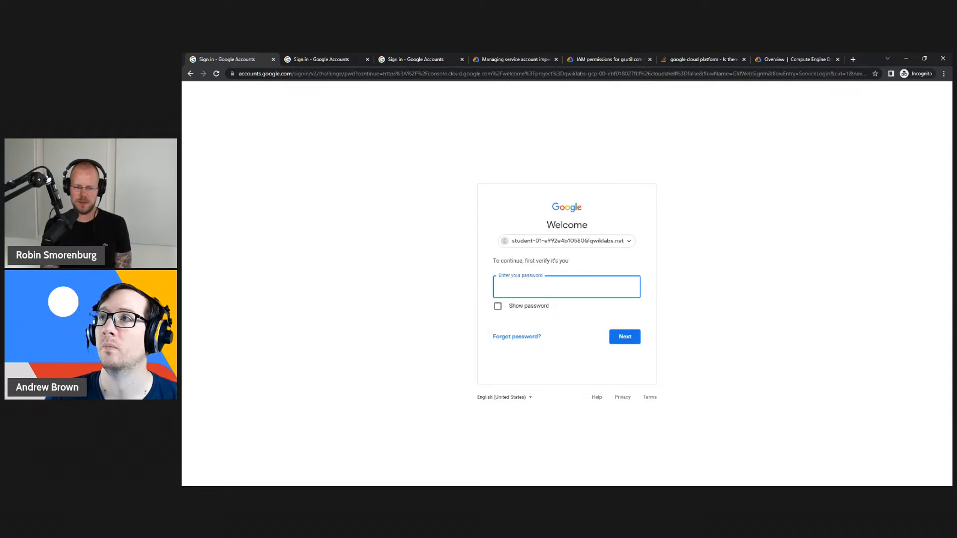
# - In Notepad, delete the --preemptible and --no-restart-on-failure lines from the test-server command
pyautogui.hotkey('alt', 'Tab')
pyautogui.click(424, 325)
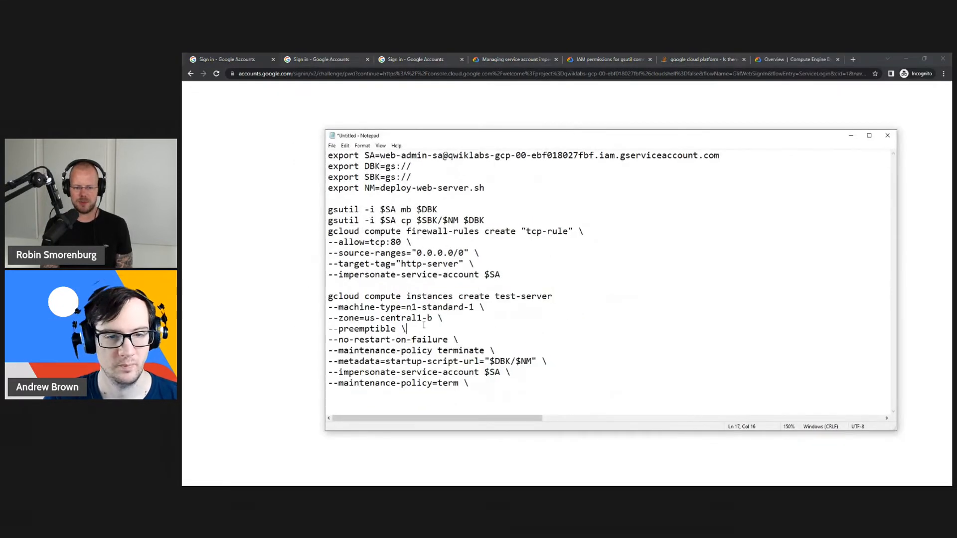
pyautogui.moveTo(424, 324); pyautogui.dragTo(303, 330)
pyautogui.press('BackSpace')
pyautogui.press('BackSpace')
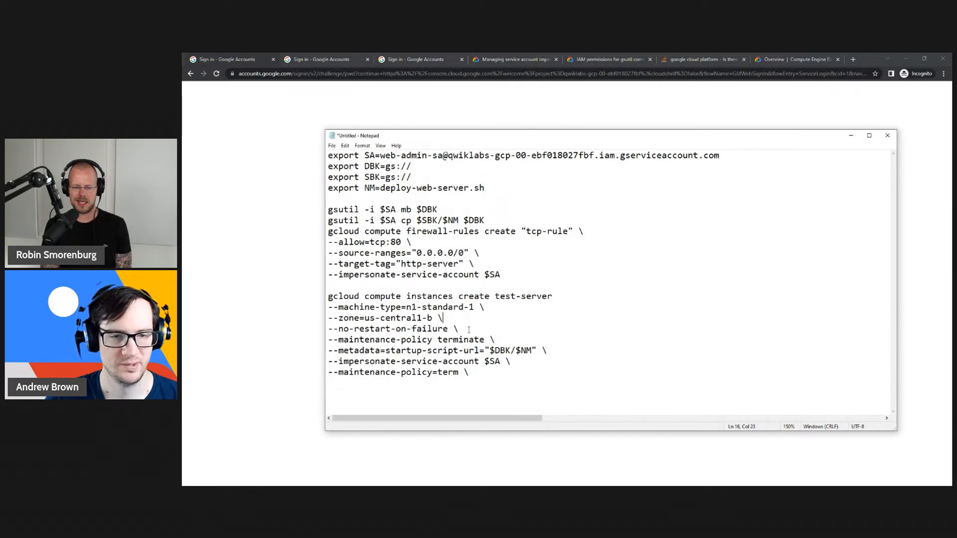
pyautogui.moveTo(469, 329); pyautogui.dragTo(302, 329)
pyautogui.press('BackSpace')
pyautogui.press('BackSpace')
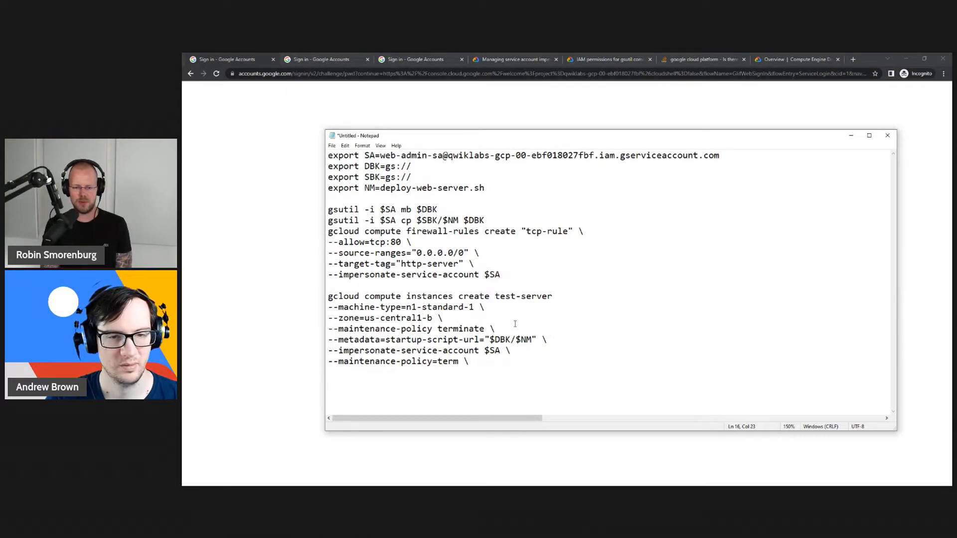
pyautogui.click(765, 97)
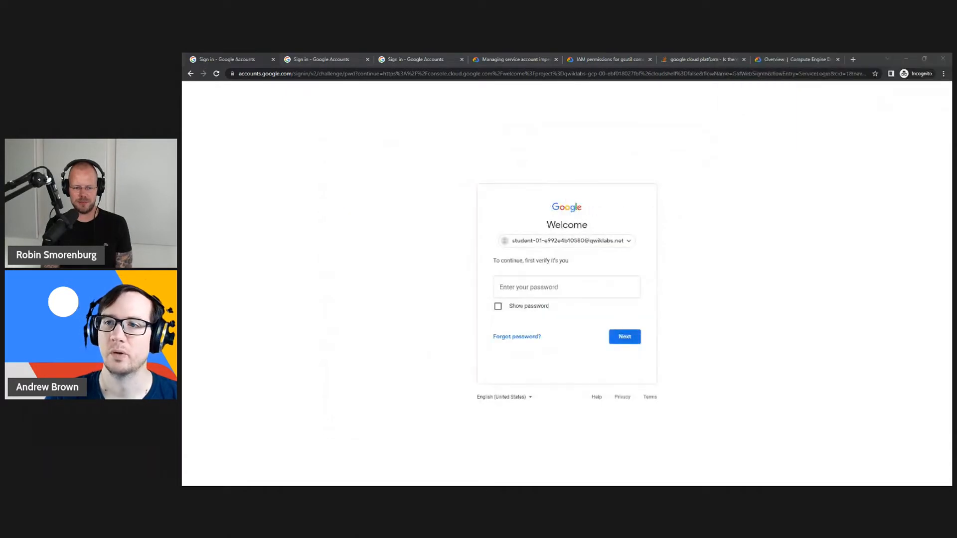
pyautogui.hotkey('alt', 'Tab')
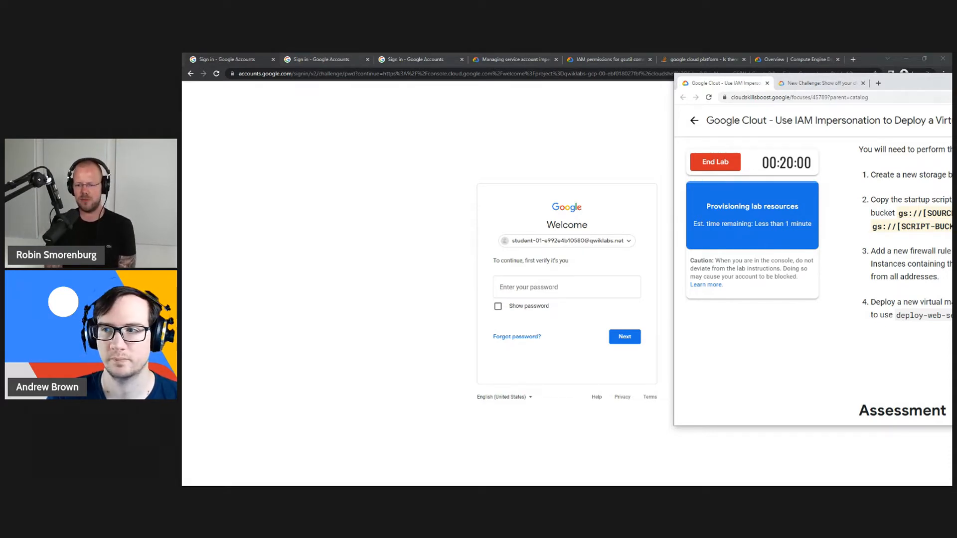
pyautogui.moveTo(907, 82); pyautogui.dragTo(895, 105)
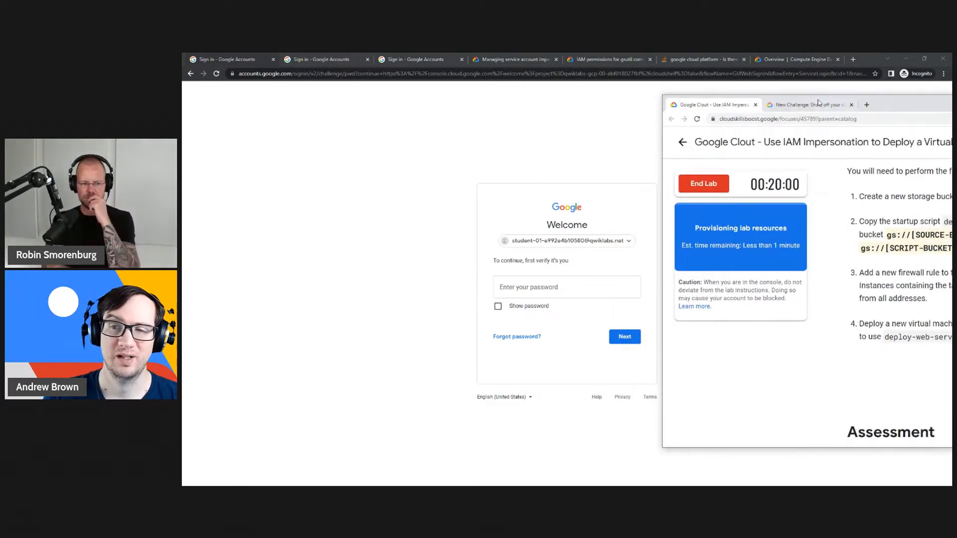
pyautogui.moveTo(897, 108); pyautogui.dragTo(956, 108)
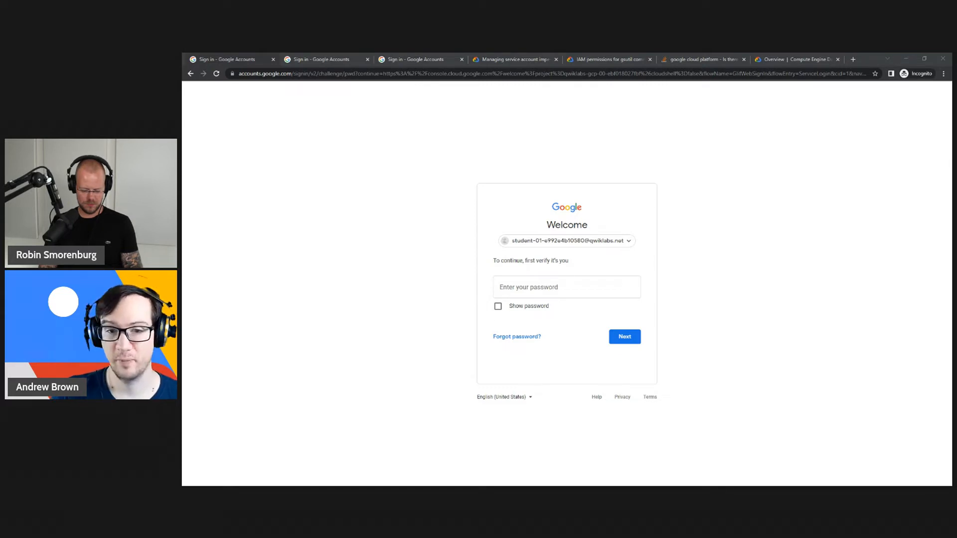
pyautogui.hotkey('alt', 'Tab')
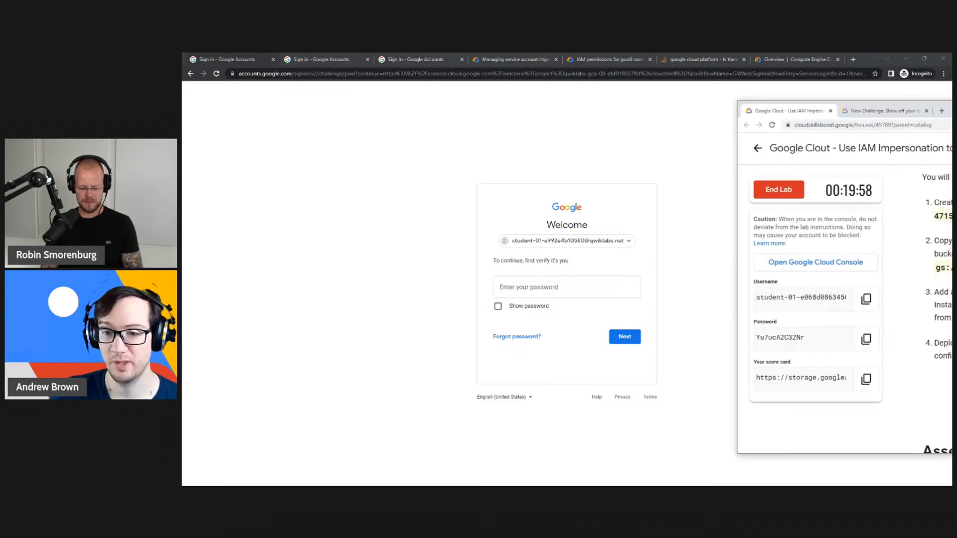
pyautogui.click(866, 299)
pyautogui.click(588, 289)
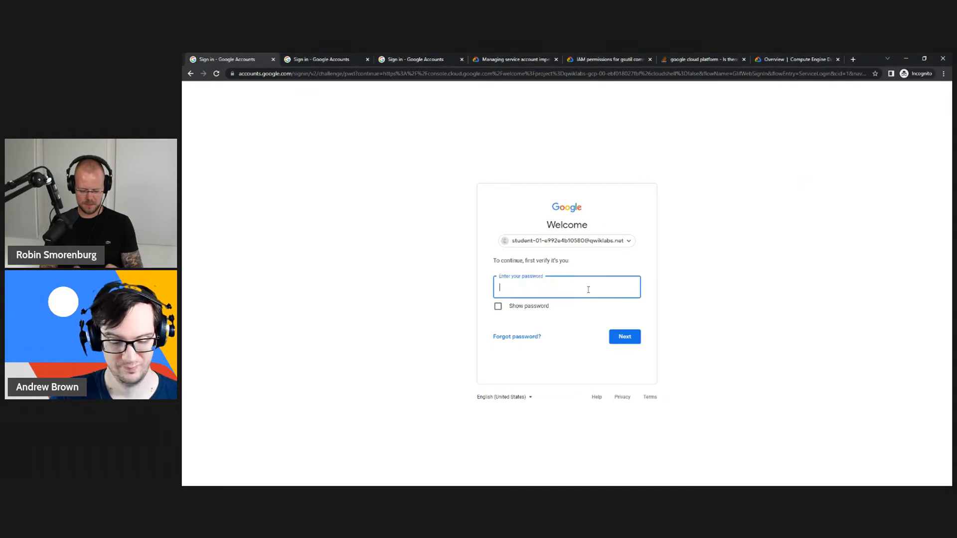
pyautogui.hotkey('ctrl', 'v')
pyautogui.hotkey('alt', 'Tab')
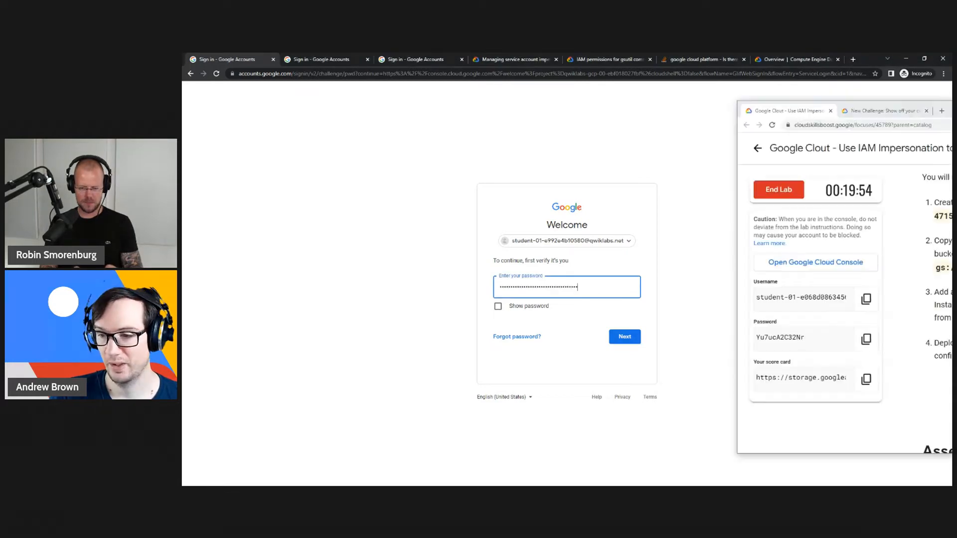
pyautogui.click(866, 339)
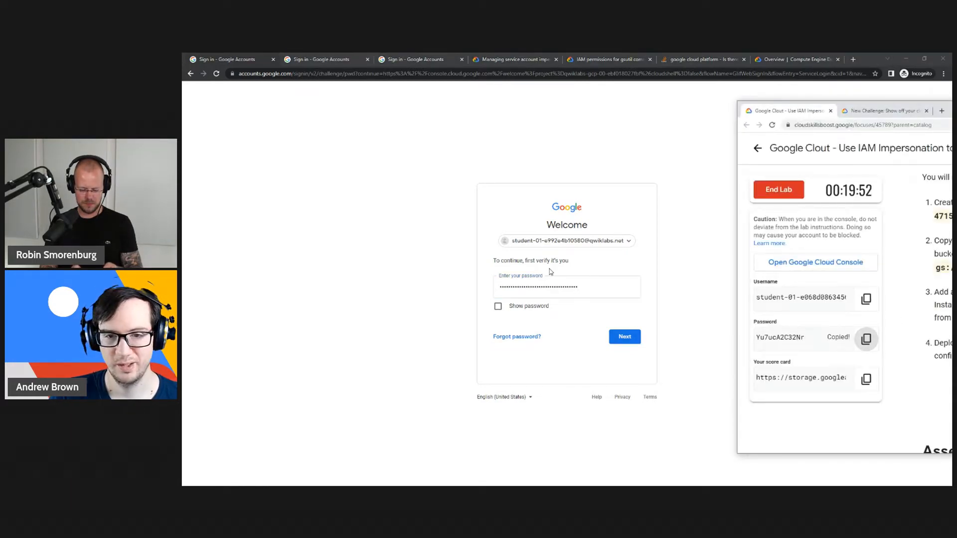
# - Choose to sign in with another Google account and submit the username copied from the new lab's credentials
pyautogui.click(561, 248)
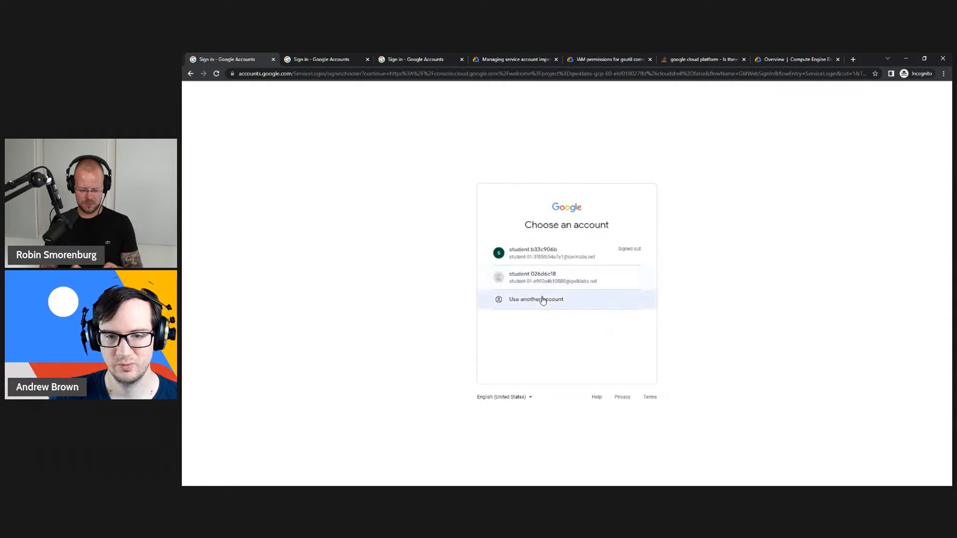
pyautogui.click(547, 300)
pyautogui.hotkey('alt', 'Tab')
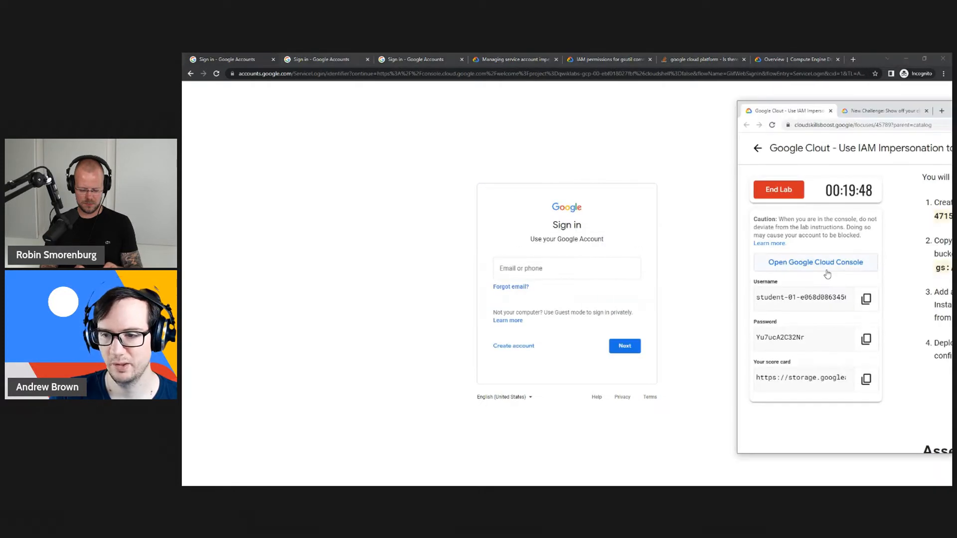
pyautogui.click(865, 297)
pyautogui.hotkey('alt', 'Tab')
pyautogui.click(587, 272)
pyautogui.hotkey('ctrl', 'v')
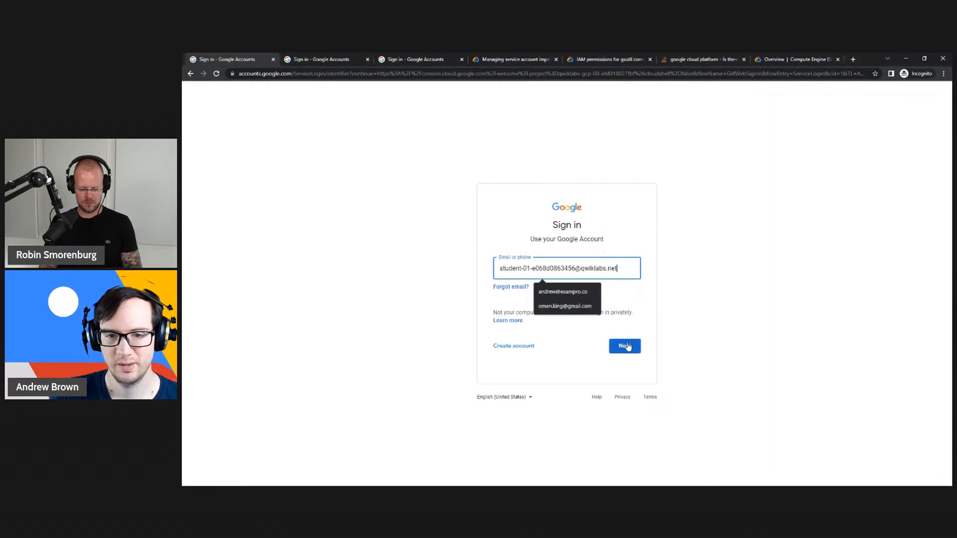
pyautogui.hotkey('alt', 'Tab')
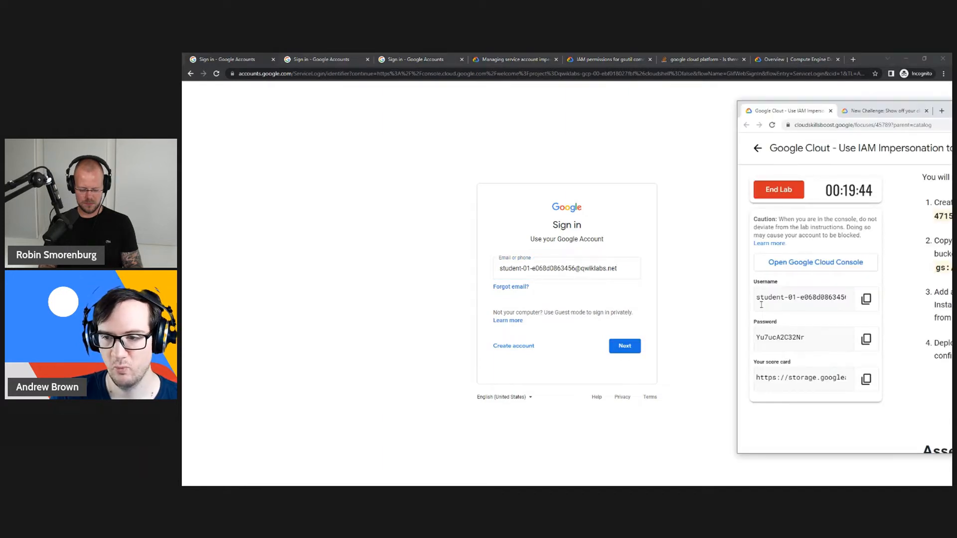
pyautogui.click(624, 345)
# - Sign in with the account password copied from the lab page and accept the new account's welcome terms
pyautogui.hotkey('alt', 'Tab')
pyautogui.click(866, 339)
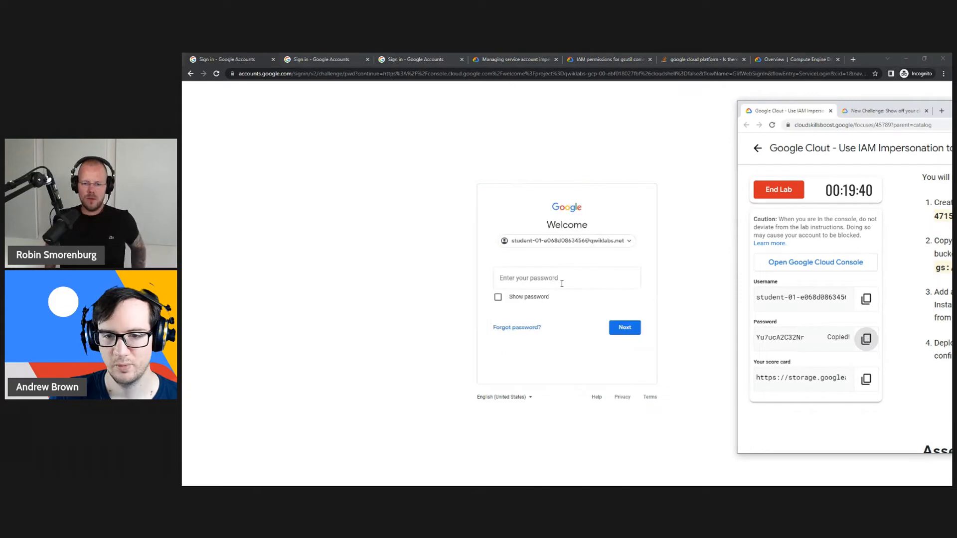
pyautogui.hotkey('alt', 'Tab')
pyautogui.hotkey('ctrl', 'v')
pyautogui.press('Return')
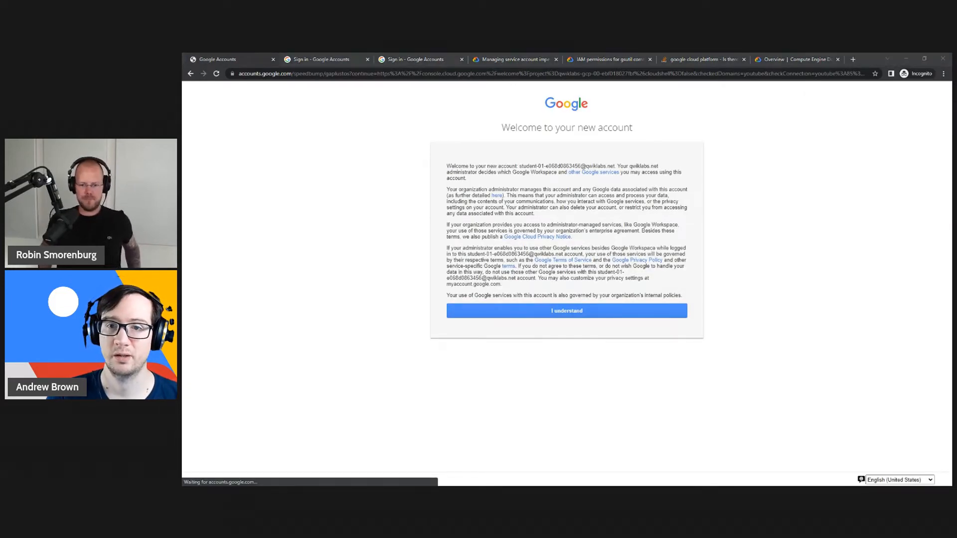
pyautogui.click(566, 310)
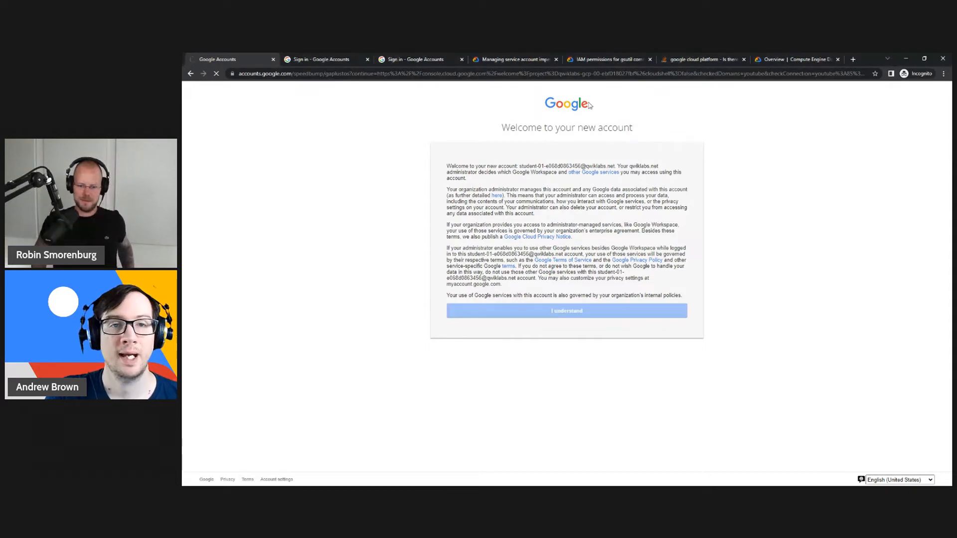
# - Complete the DBK variable in Notepad as gs://qwiklabs-gcp-01-471593c9d915-startup, copying the bucket name from the first challenge task
pyautogui.hotkey('alt', 'Tab')
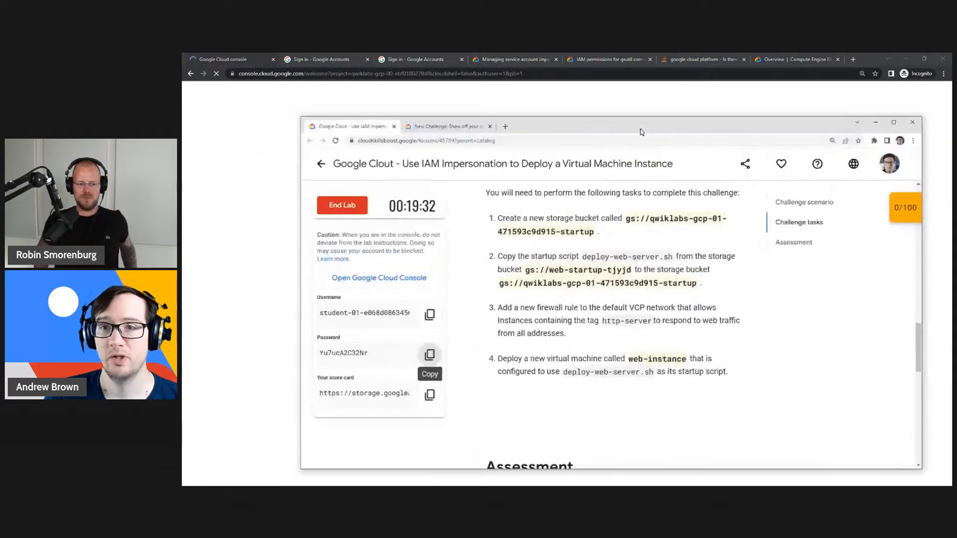
pyautogui.moveTo(638, 120); pyautogui.dragTo(770, 121)
pyautogui.hotkey('alt', 'Tab')
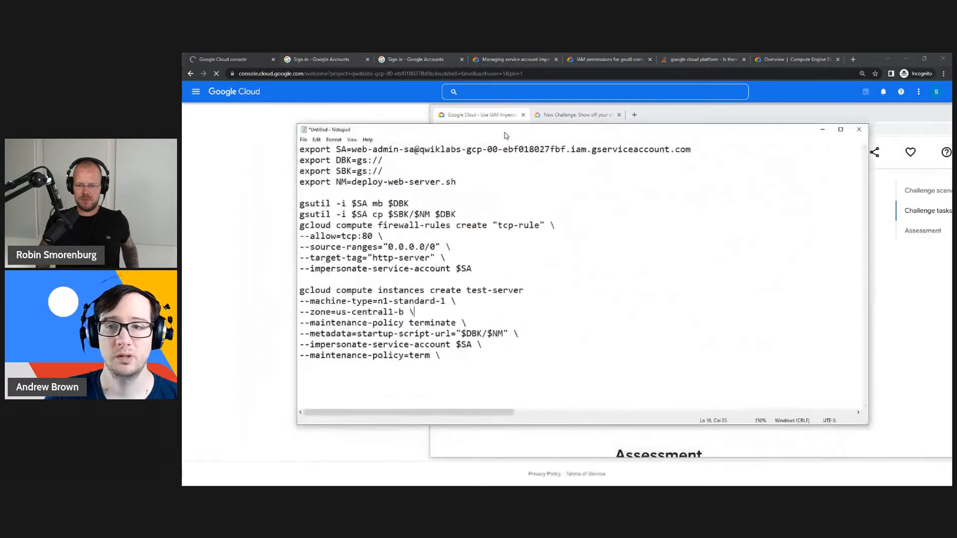
pyautogui.hotkey('alt', 'Tab')
pyautogui.scroll(1, 788, 255)
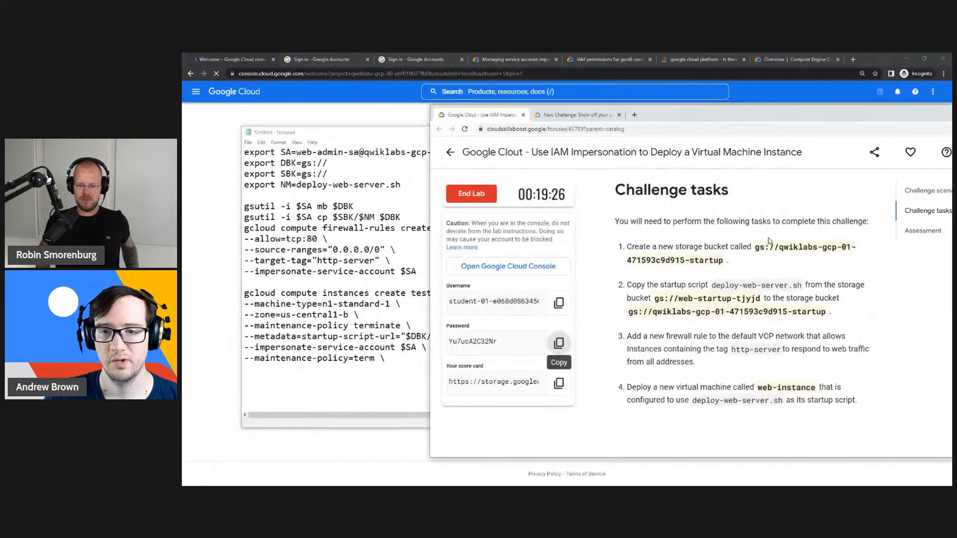
pyautogui.moveTo(754, 247); pyautogui.dragTo(724, 260)
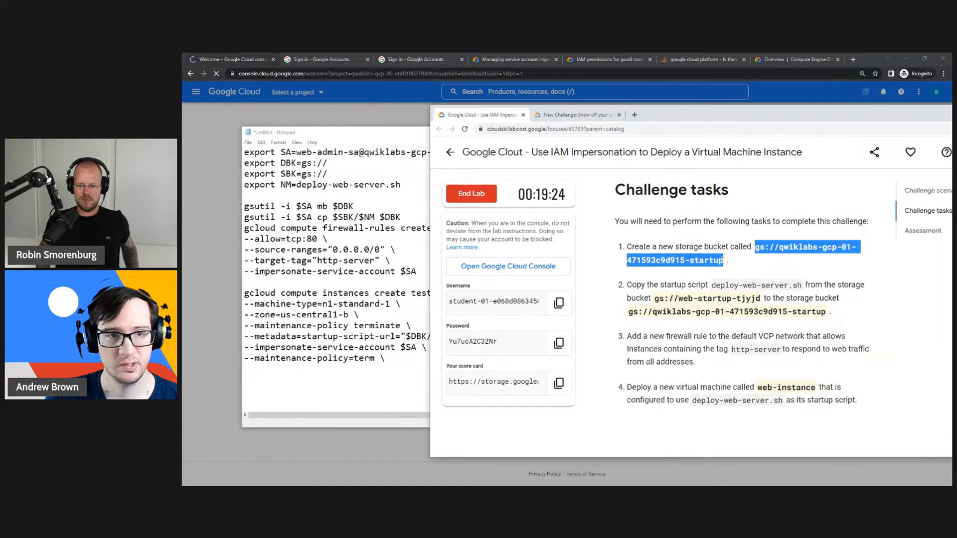
pyautogui.click(778, 243)
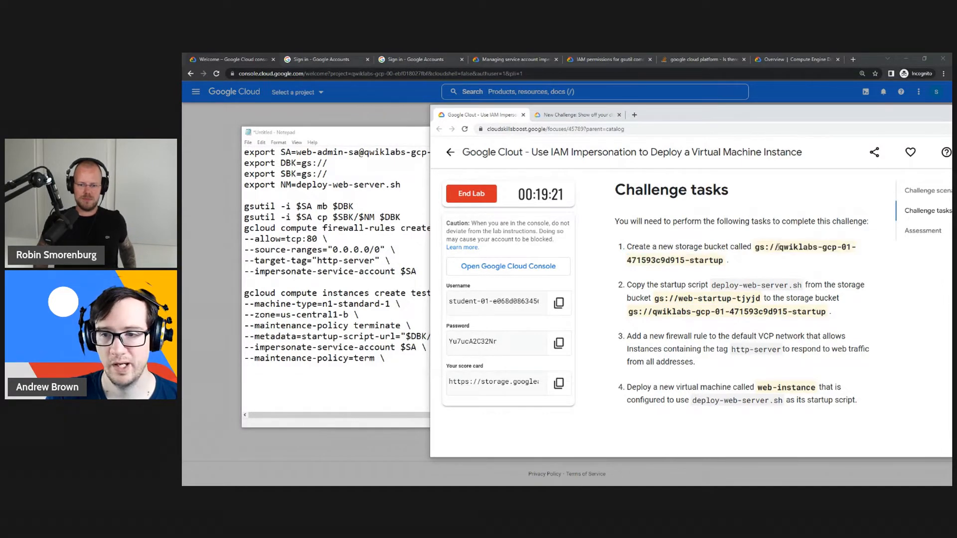
pyautogui.moveTo(778, 243); pyautogui.dragTo(725, 264)
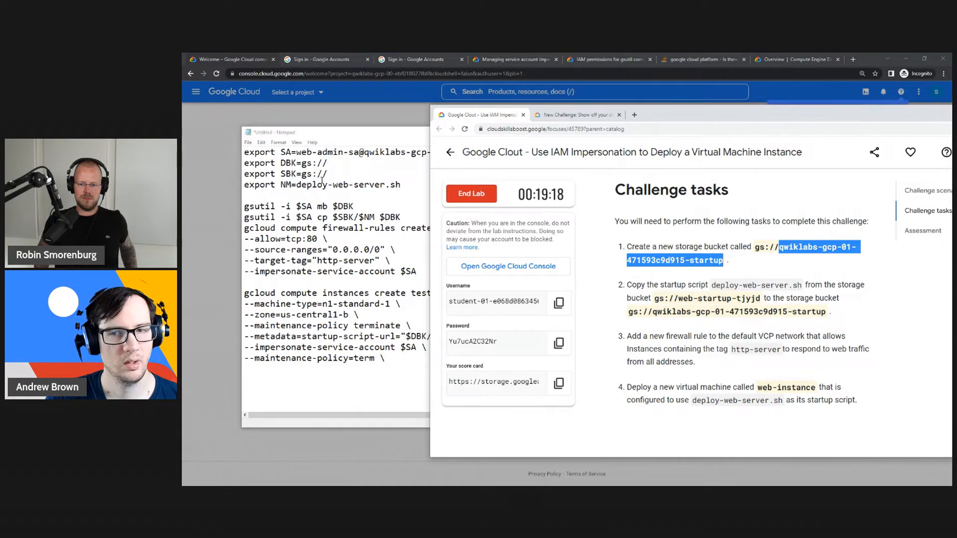
pyautogui.click(330, 162)
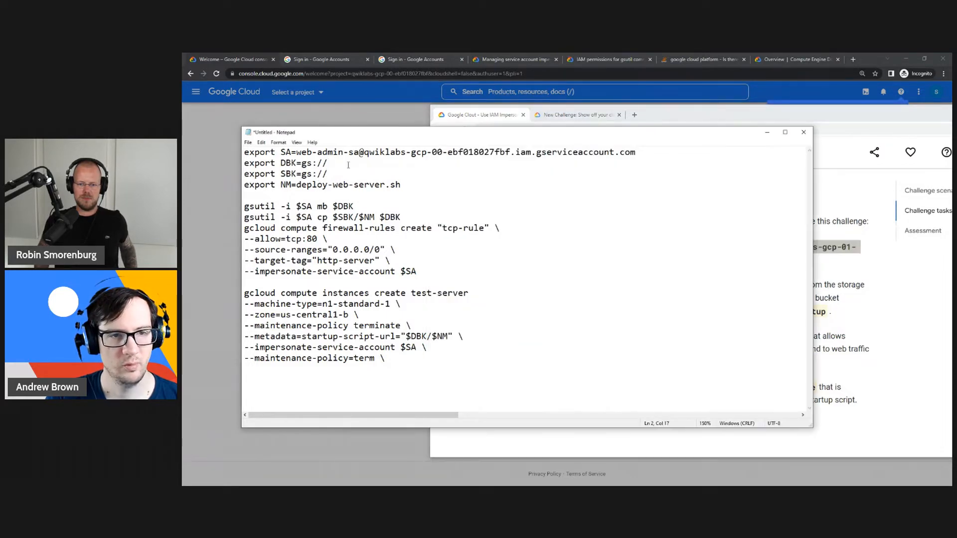
pyautogui.hotkey('ctrl', 'v')
pyautogui.click(892, 269)
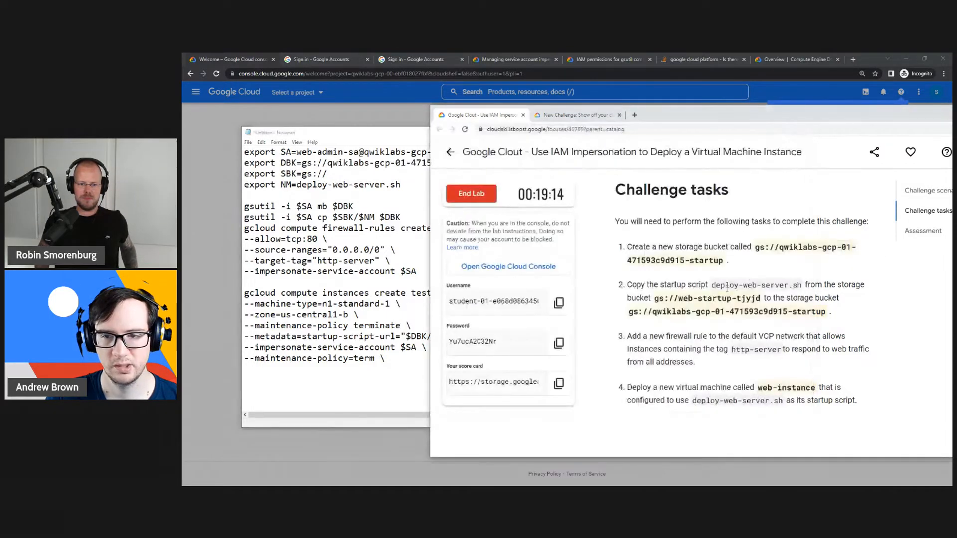
# - Complete the SBK variable in Notepad as gs://web-startup-tjyjd, copying the source bucket name from the second challenge task
pyautogui.moveTo(679, 298); pyautogui.dragTo(761, 297)
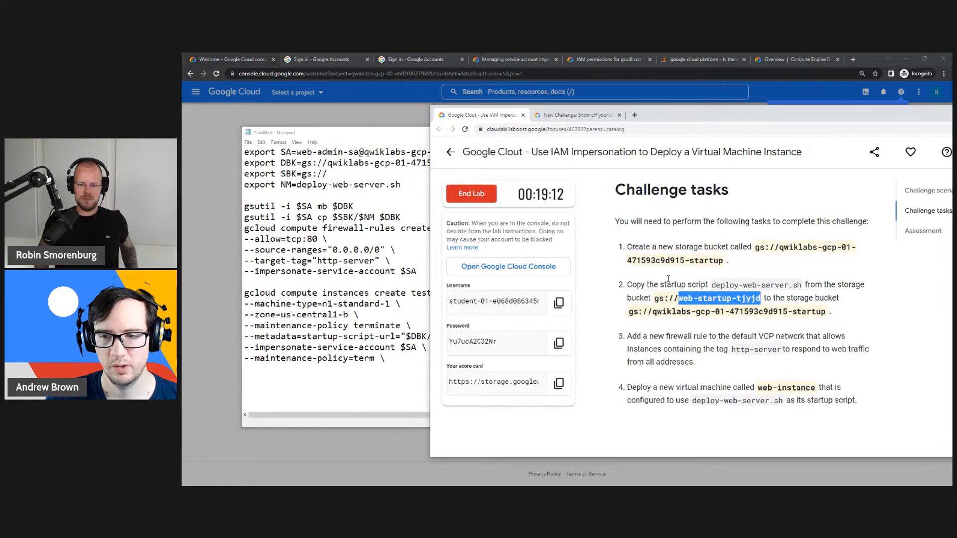
pyautogui.click(337, 175)
pyautogui.hotkey('ctrl', 'v')
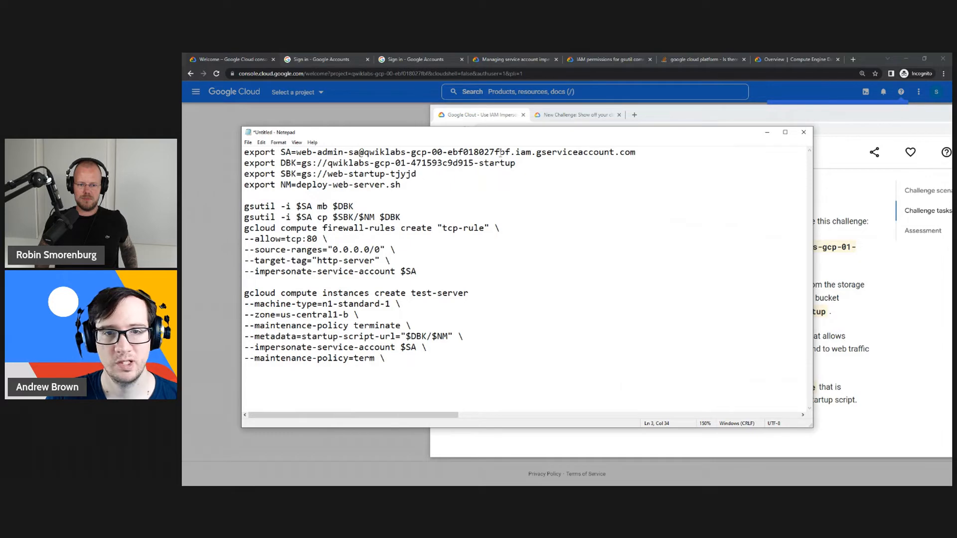
# - Return to the Google Cloud console and agree to the Terms of Service for the new student account, without email updates
pyautogui.moveTo(496, 153); pyautogui.dragTo(547, 153)
pyautogui.click(879, 255)
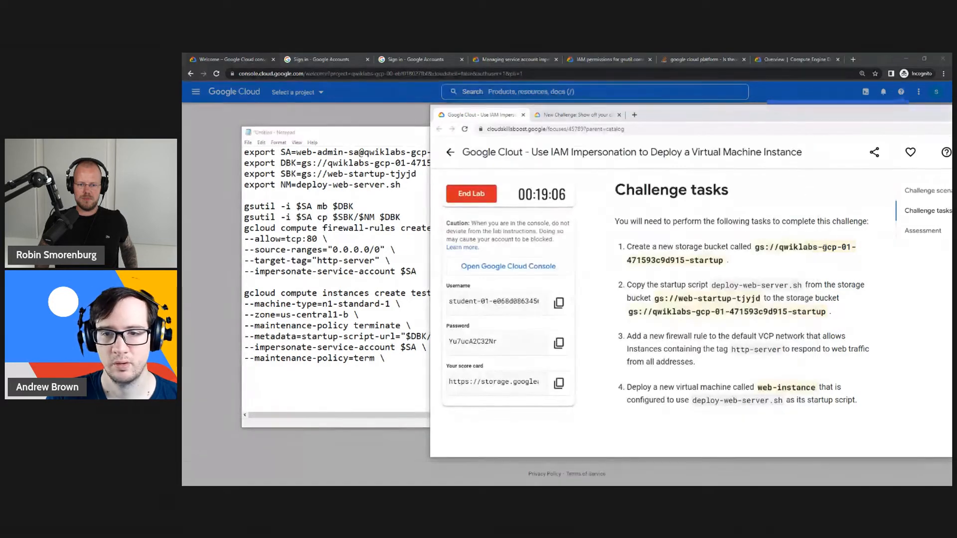
pyautogui.hotkey('alt', 'Tab')
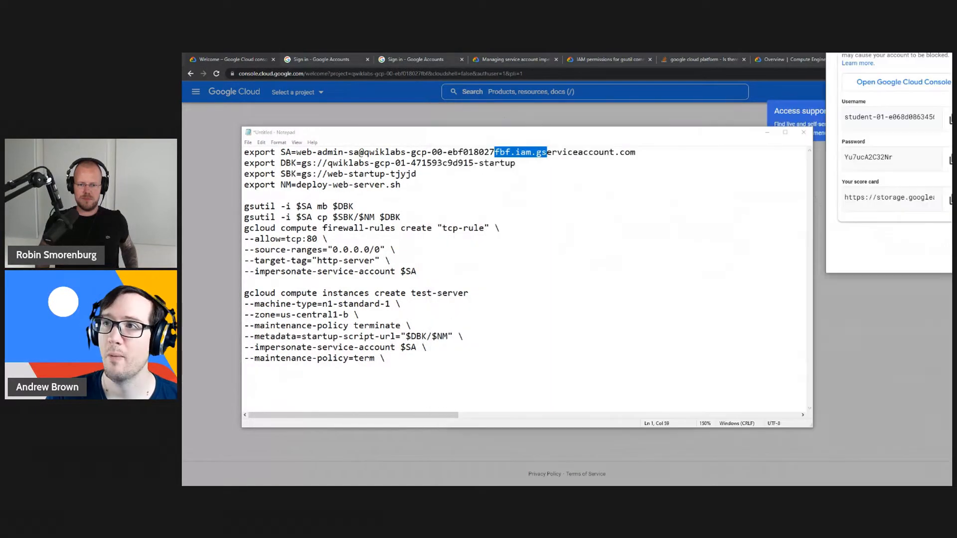
pyautogui.hotkey('alt', 'Tab')
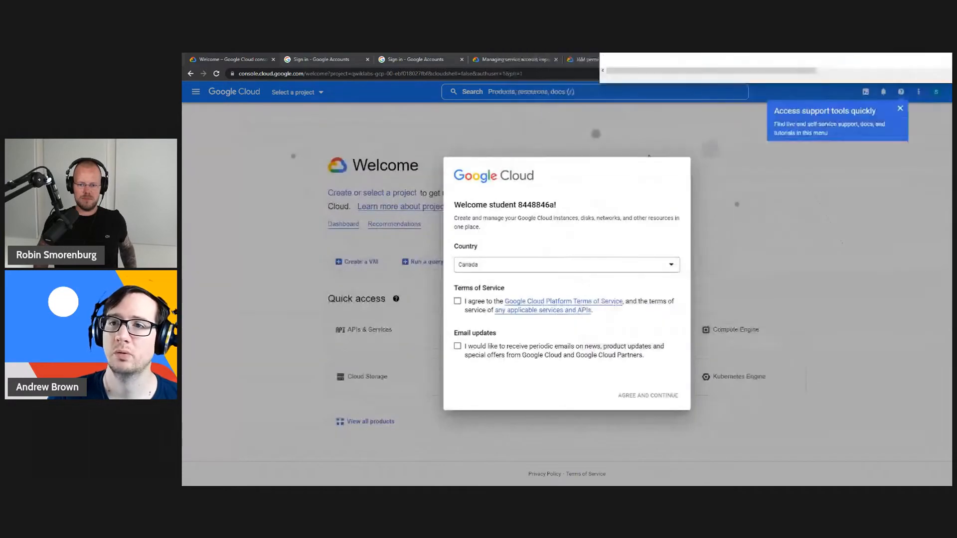
pyautogui.click(456, 301)
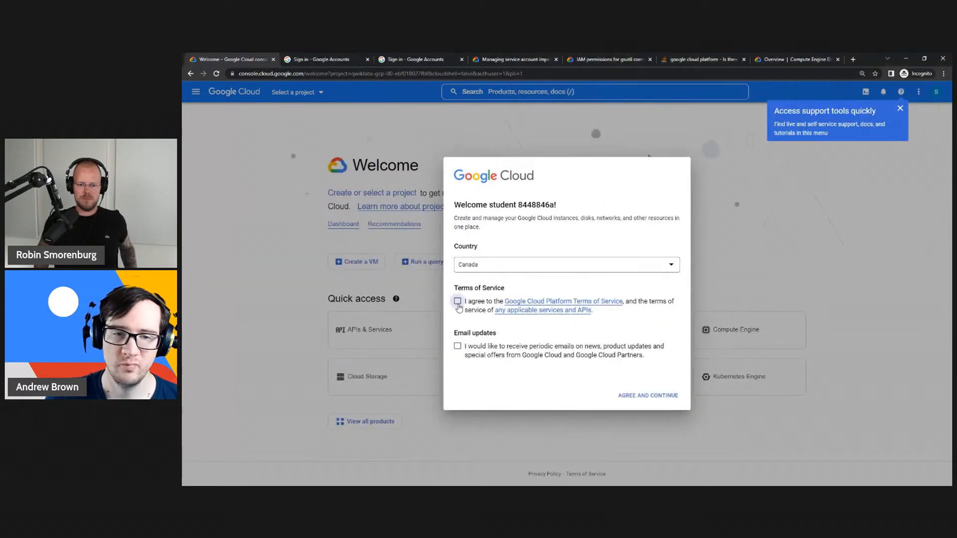
pyautogui.click(635, 396)
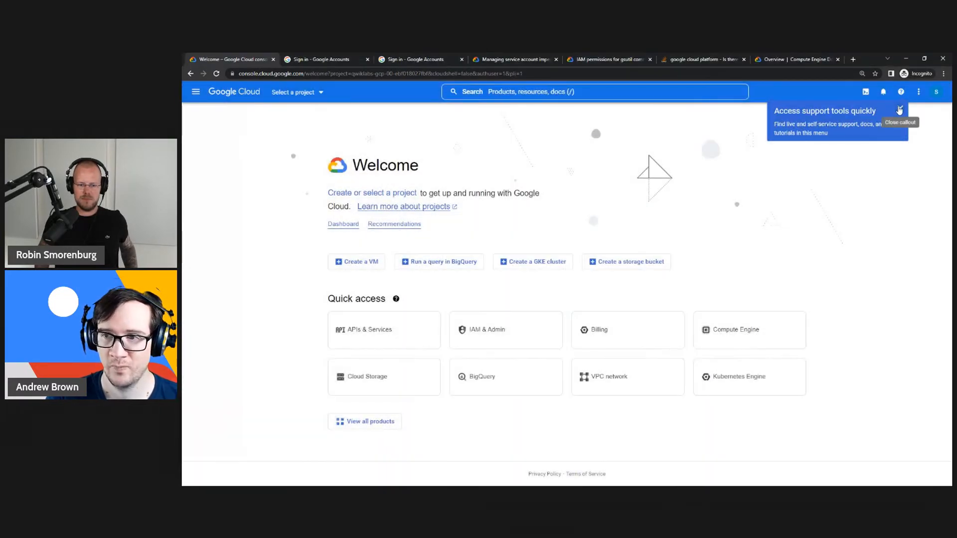
# - Activate Cloud Shell and choose the project qwiklabs-gcp-01-471593c9d915 from the list of all projects
pyautogui.click(865, 91)
pyautogui.middleClick(249, 95)
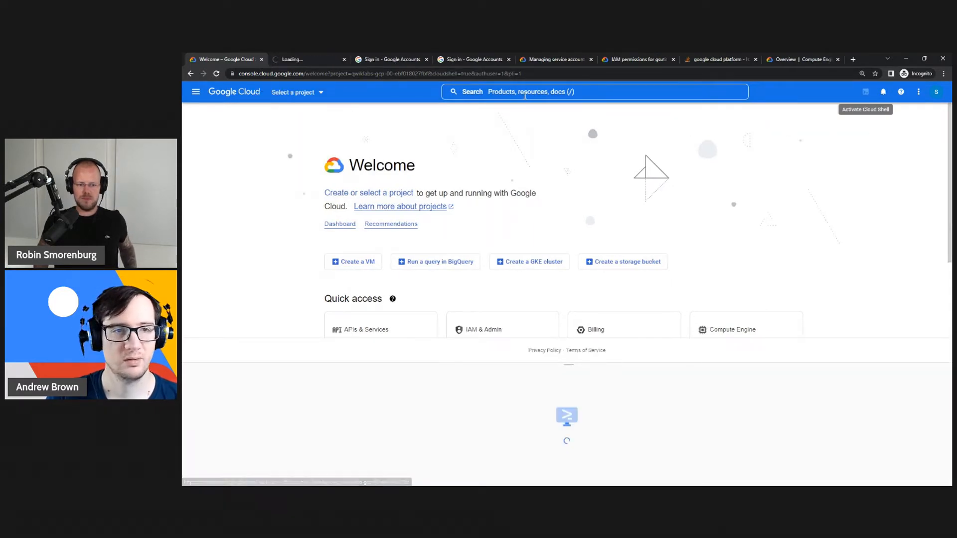
pyautogui.click(301, 93)
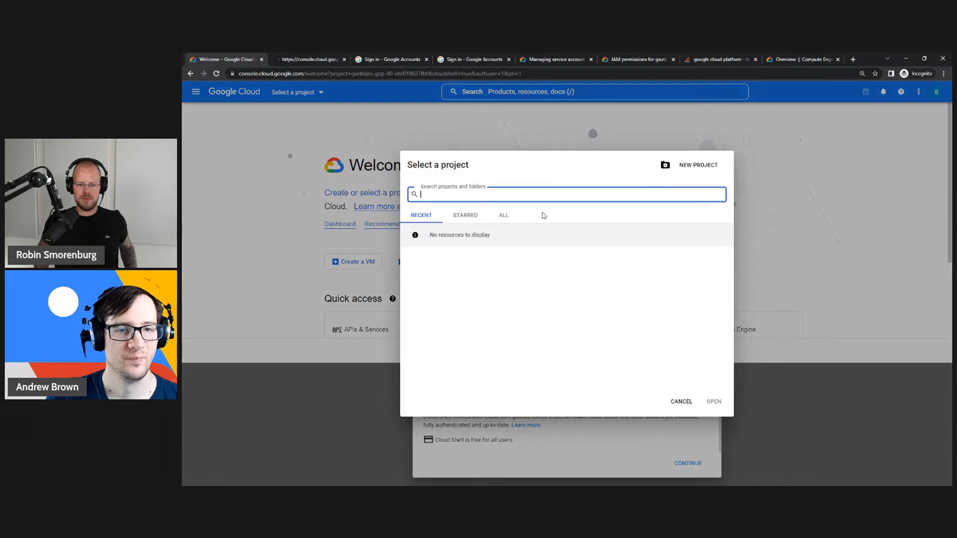
pyautogui.click(504, 215)
pyautogui.click(486, 274)
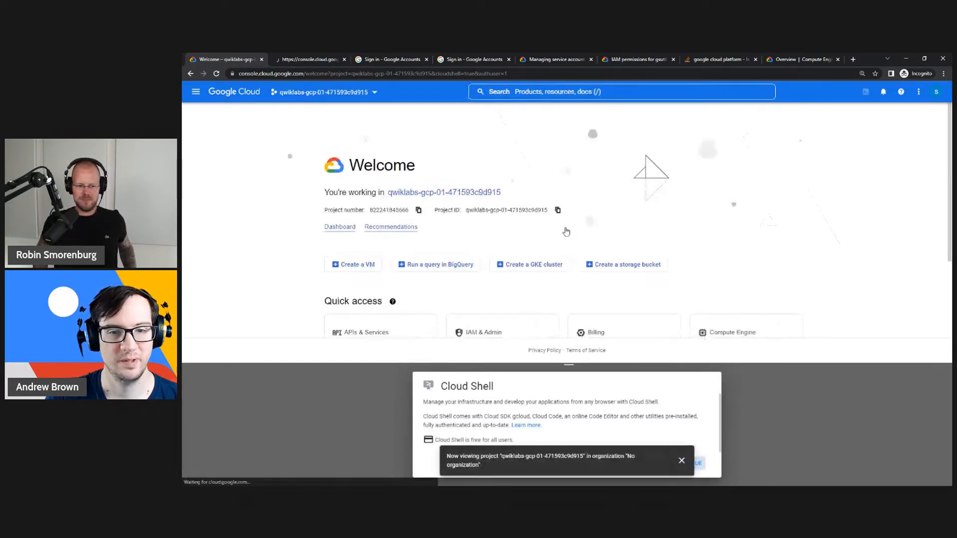
# - Continue past the Cloud Shell introduction to start the terminal session and enlarge the terminal pane upward
pyautogui.click(689, 465)
pyautogui.click(285, 62)
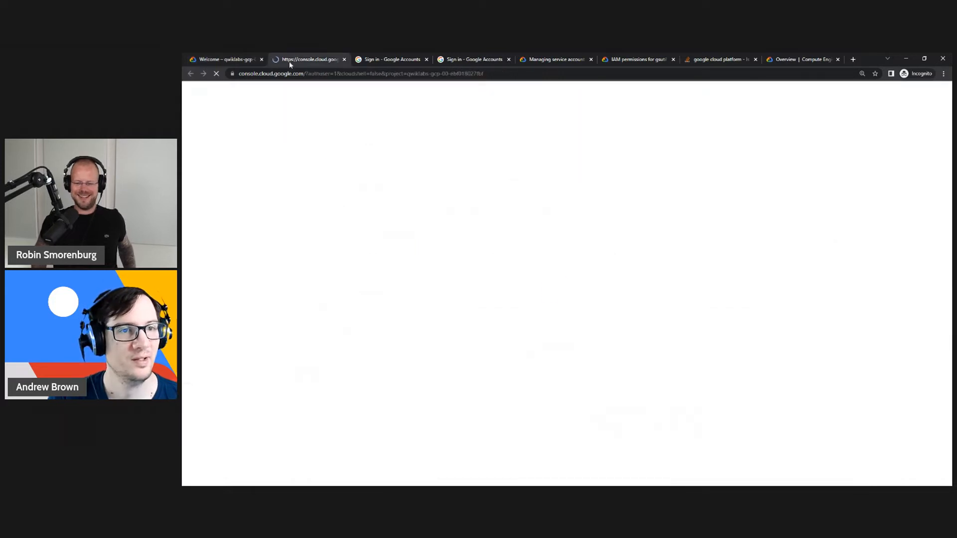
pyautogui.click(225, 60)
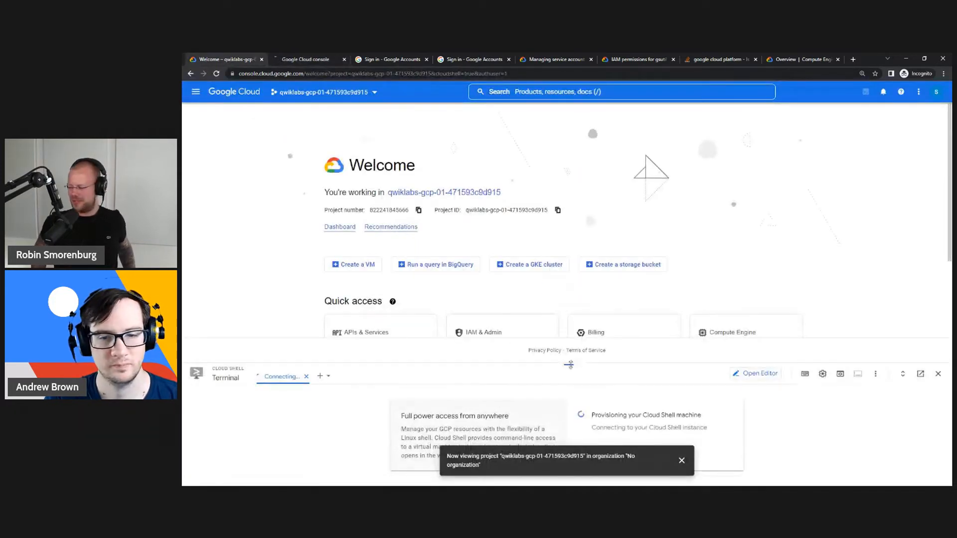
pyautogui.moveTo(568, 364); pyautogui.dragTo(568, 185)
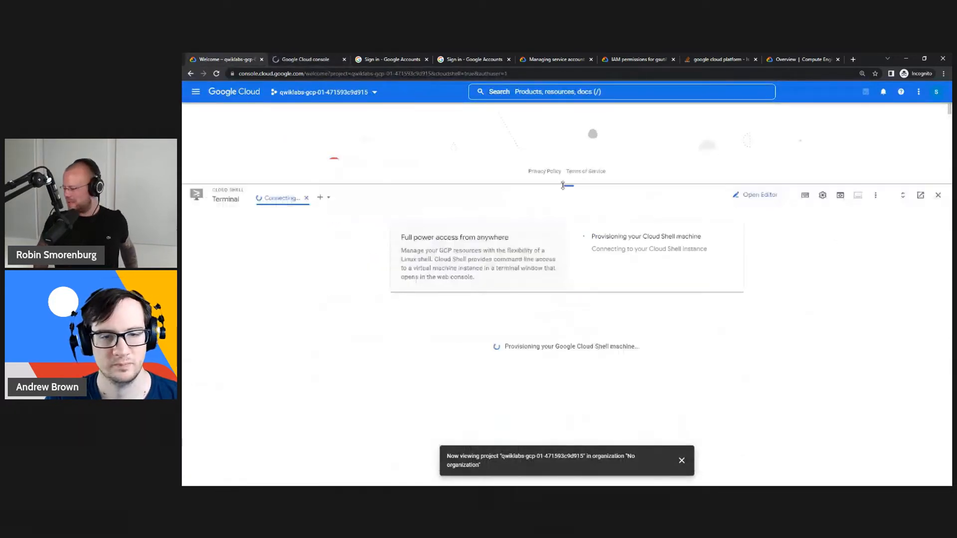
# - Open the Cloud Shell Editor, dismiss its session tip, and close the two leftover Google sign-in pages
pyautogui.click(757, 194)
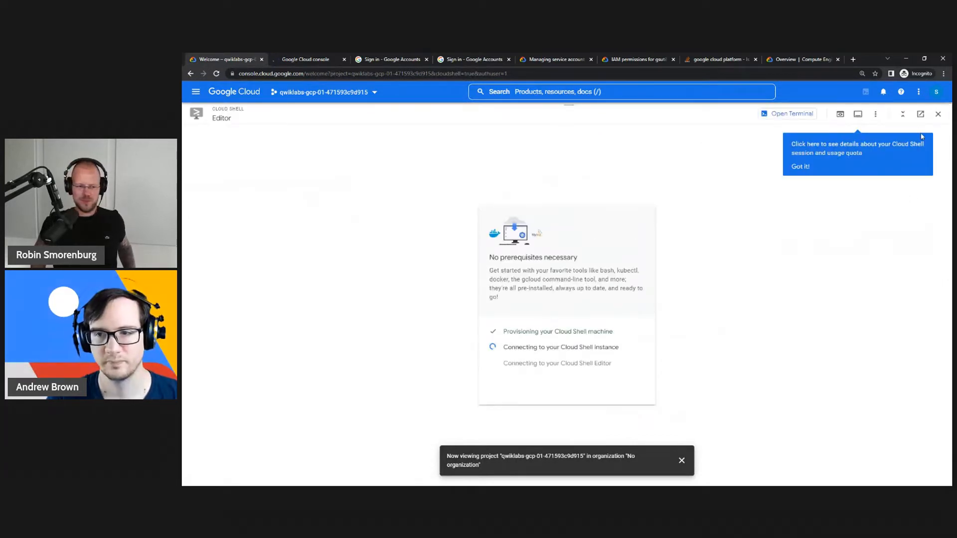
pyautogui.click(800, 167)
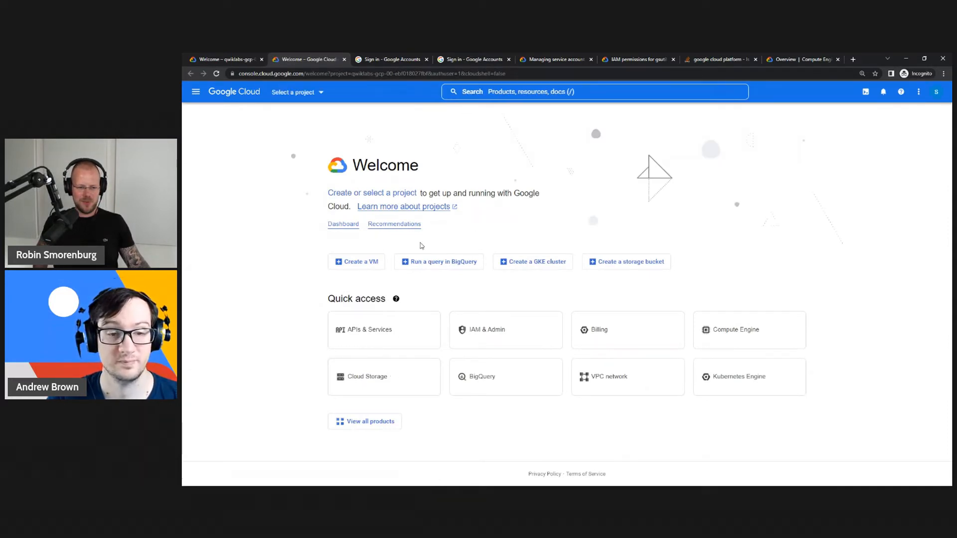
pyautogui.click(404, 59)
pyautogui.click(427, 60)
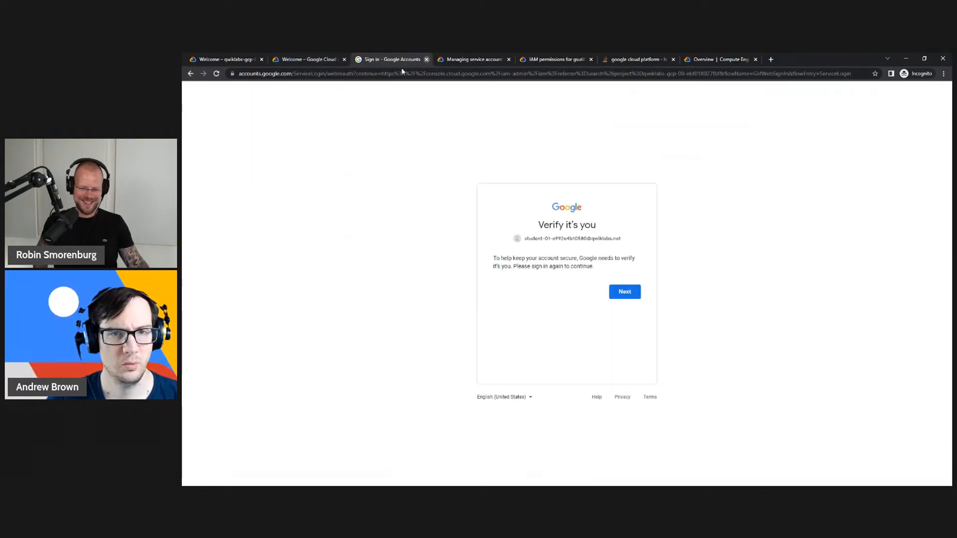
pyautogui.hotkey('ctrl', 'w')
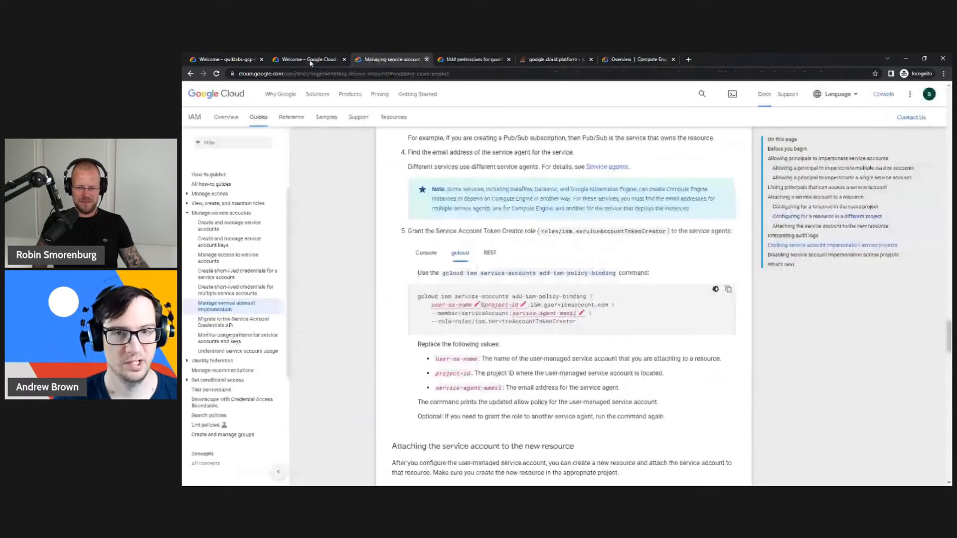
# - Search the console for service accounts and show those of project qwiklabs-gcp-01-471593c9d915
pyautogui.click(309, 59)
pyautogui.write('servive accounts')
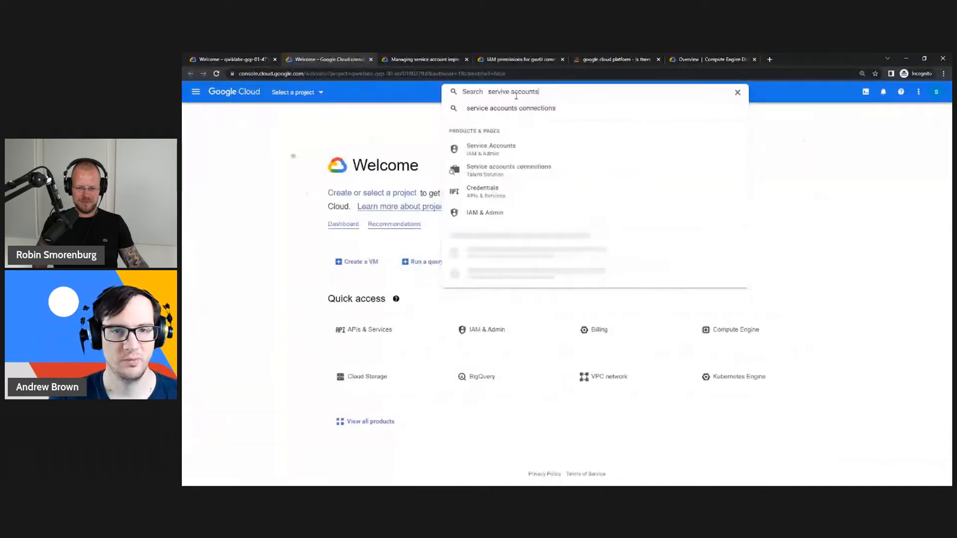
pyautogui.press('Return')
pyautogui.click(258, 59)
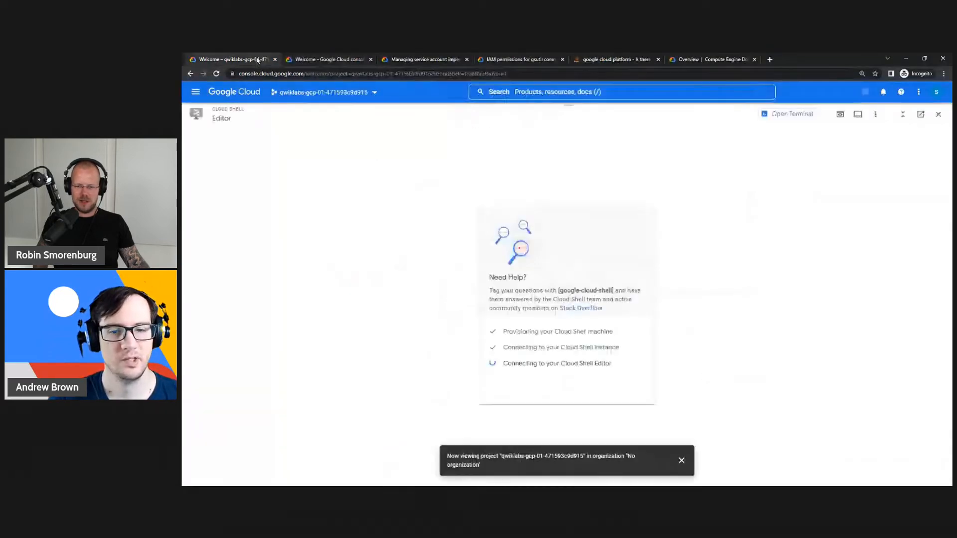
pyautogui.click(337, 59)
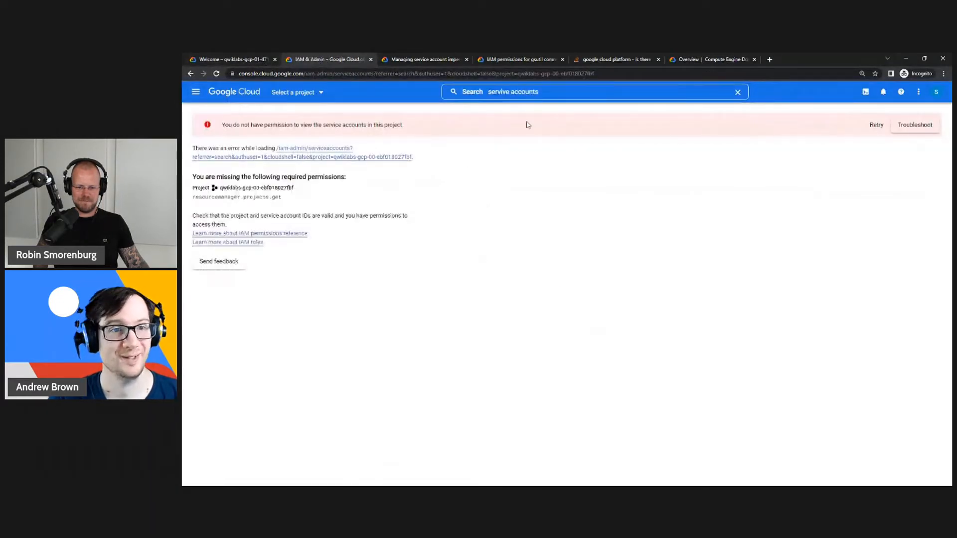
pyautogui.click(299, 92)
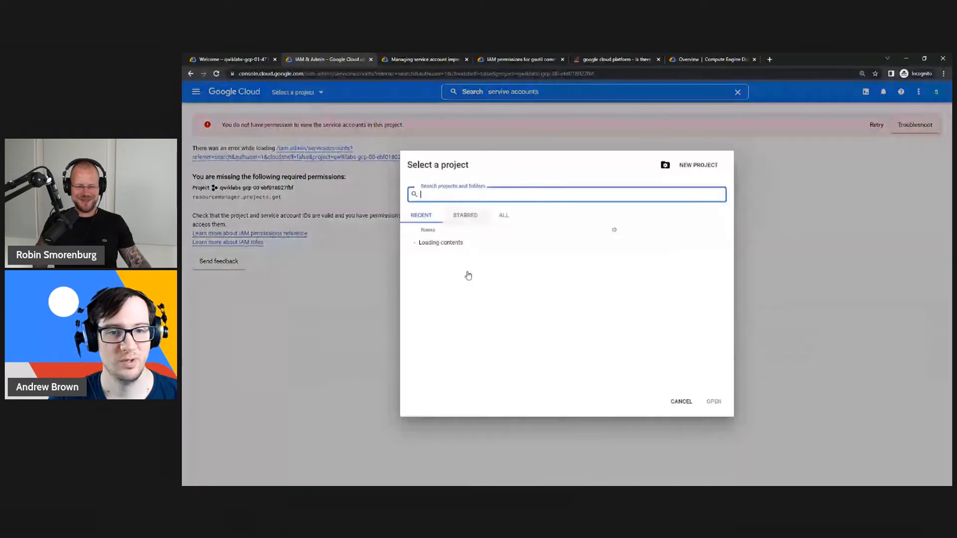
pyautogui.click(474, 244)
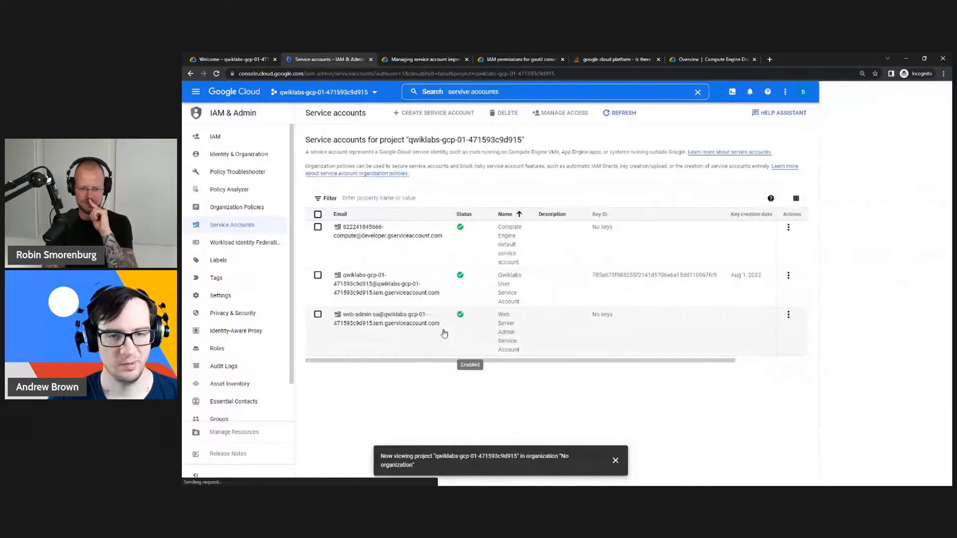
# - Copy the Web Server Admin service account's email and paste it over the SA value in the Notepad script
pyautogui.moveTo(440, 325); pyautogui.dragTo(347, 318)
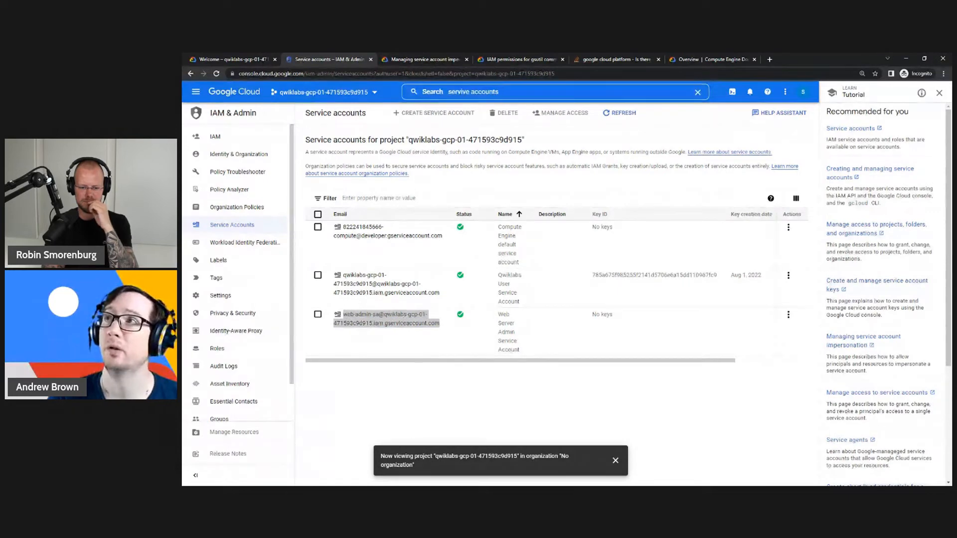
pyautogui.hotkey('alt', 'Tab')
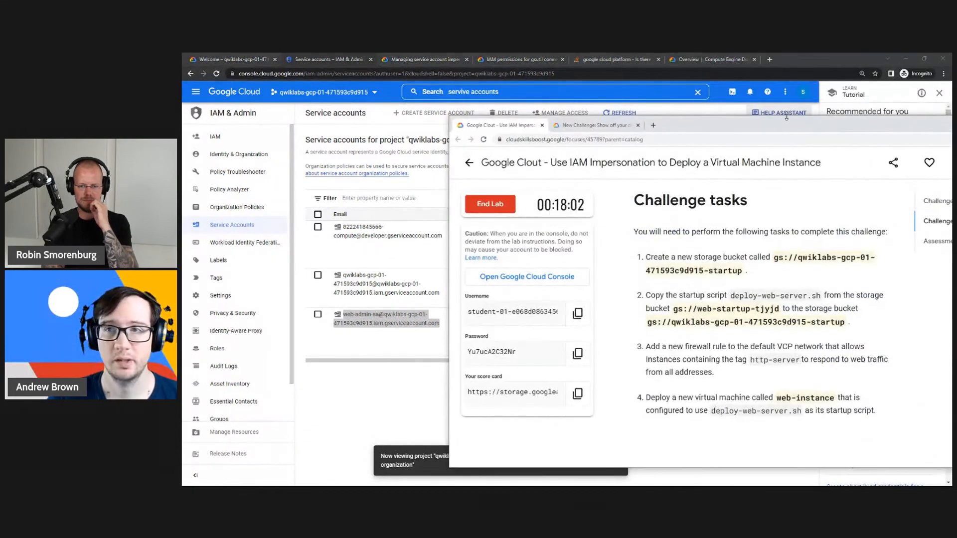
pyautogui.hotkey('alt', 'Tab')
pyautogui.hotkey('alt', 'Tab')
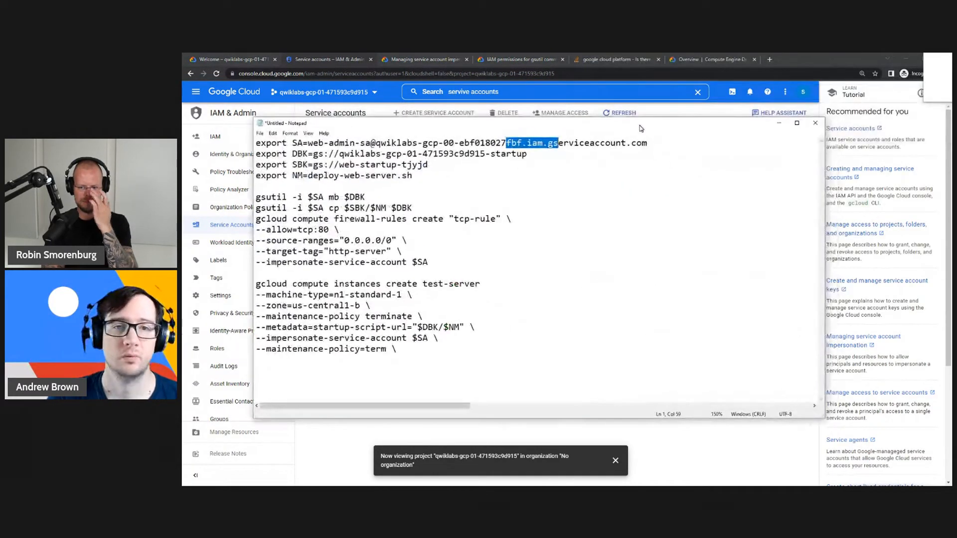
pyautogui.moveTo(697, 153); pyautogui.dragTo(354, 153)
pyautogui.write('web-startup-tjyjd')
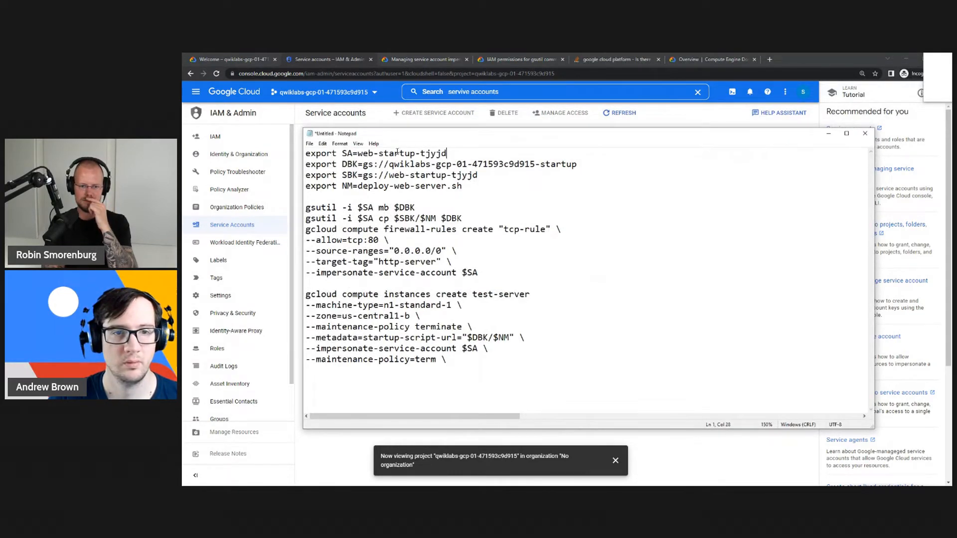
pyautogui.hotkey('ctrl', 'z')
pyautogui.press('super+c')
pyautogui.hotkey('alt', 'Tab')
pyautogui.rightClick(416, 320)
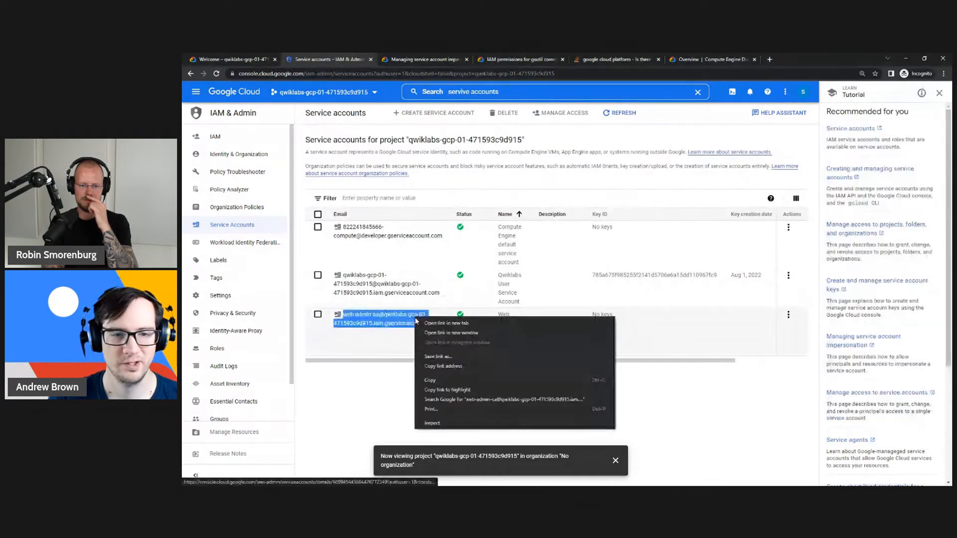
pyautogui.click(466, 381)
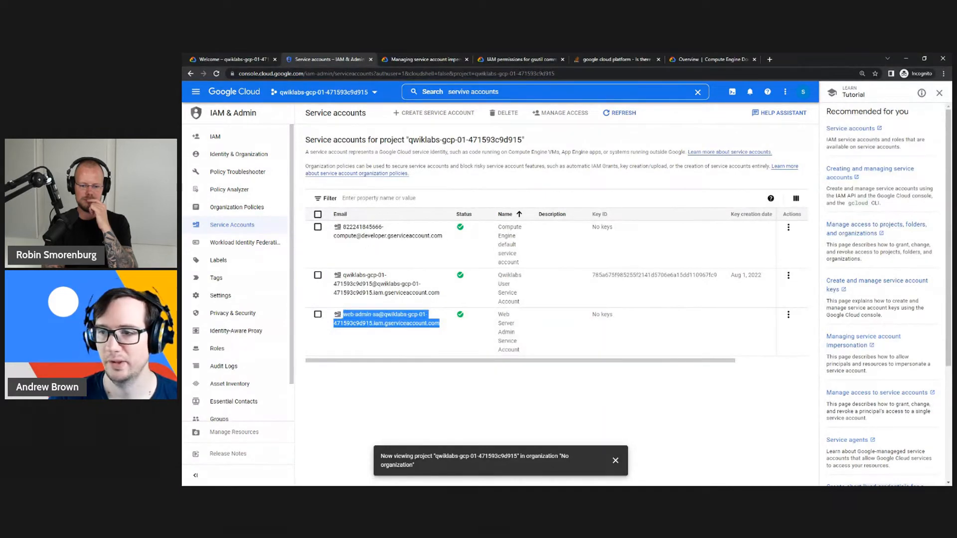
pyautogui.hotkey('alt', 'Tab')
pyautogui.rightClick(648, 154)
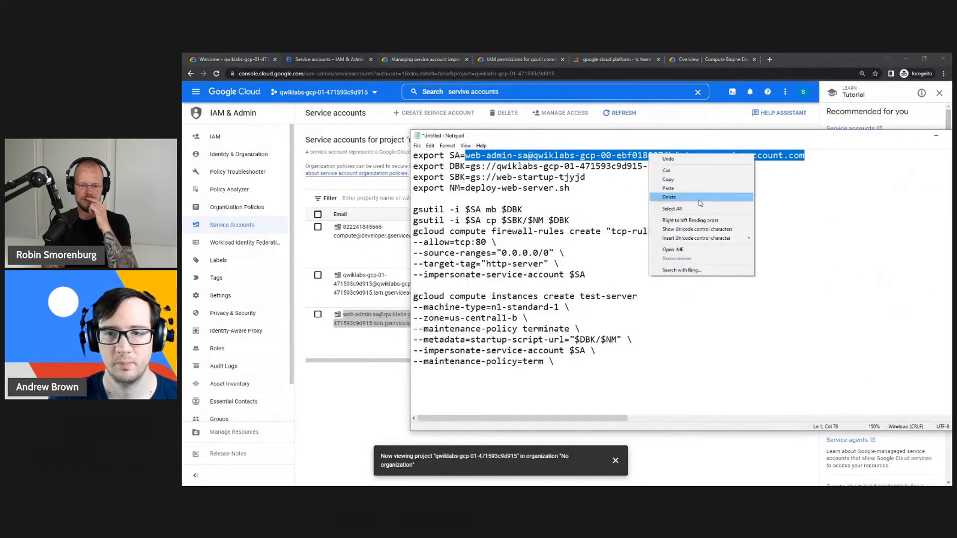
pyautogui.click(667, 188)
# - Copy the four export lines for SA, DBK, SBK and NM from the Notepad script and move its window aside
pyautogui.click(664, 199)
pyautogui.hotkey('shift', 'Up')
pyautogui.hotkey('shift', 'Up')
pyautogui.hotkey('shift', 'Up')
pyautogui.hotkey('shift', 'Up')
pyautogui.press('super+c')
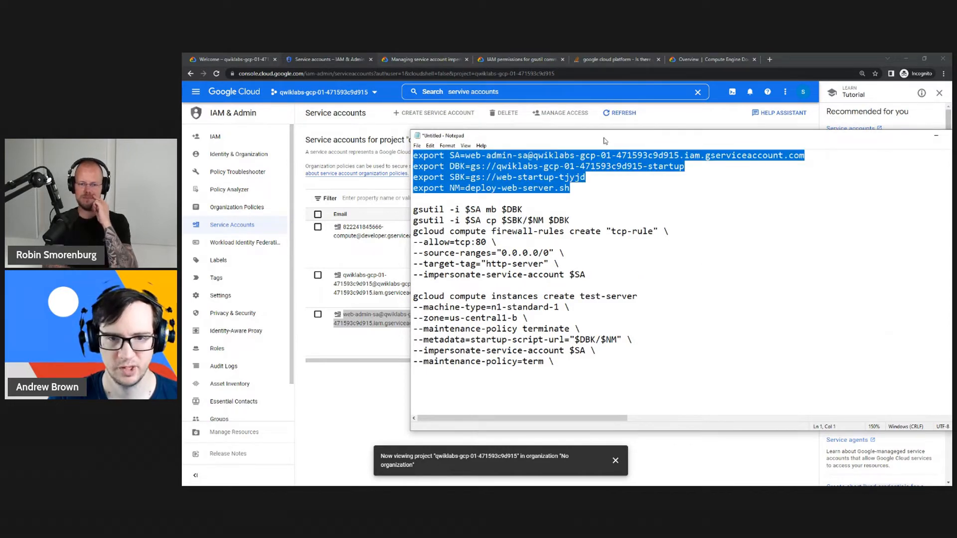
pyautogui.moveTo(604, 142); pyautogui.dragTo(956, 145)
# - Return to Cloud Shell, switch it from the editor to the terminal, and enlarge the terminal text size
pyautogui.click(253, 59)
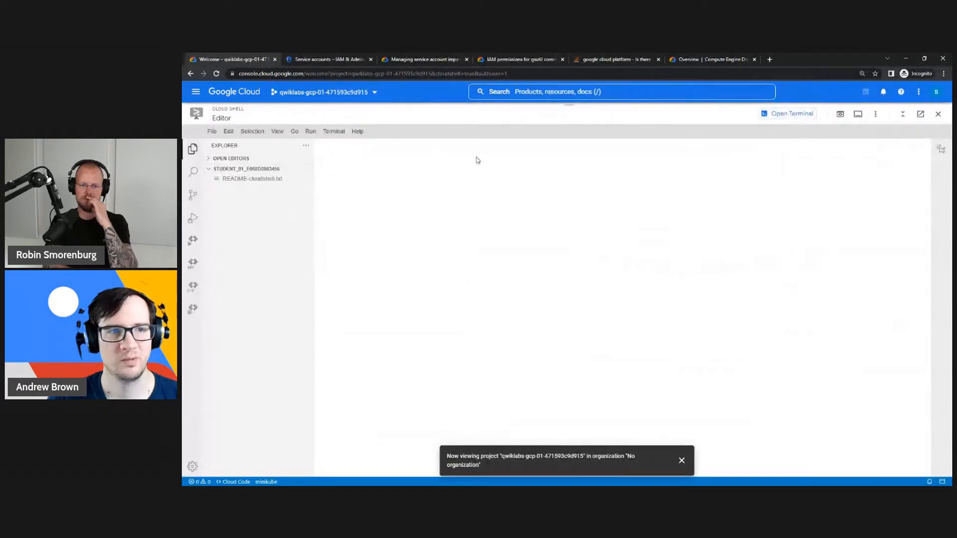
pyautogui.click(788, 113)
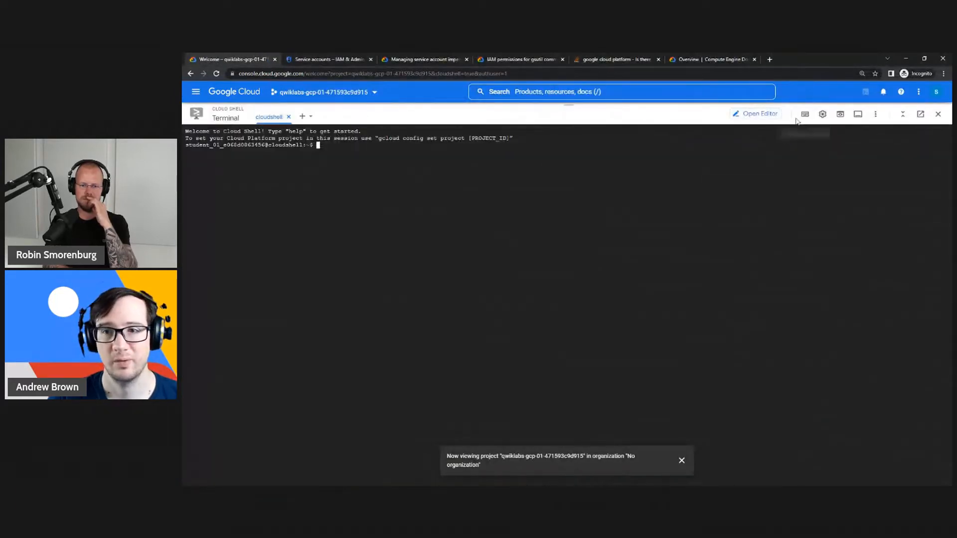
pyautogui.click(822, 114)
pyautogui.moveTo(792, 148)
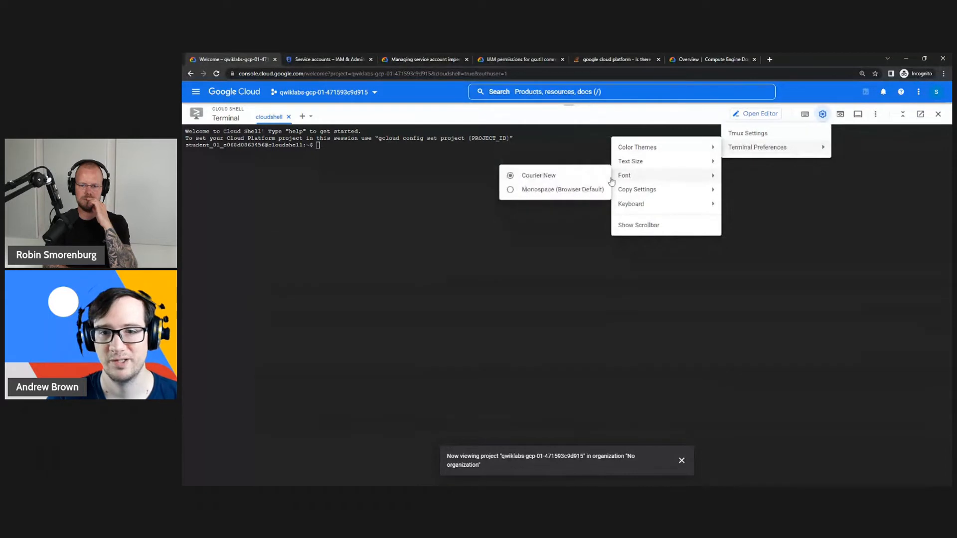
pyautogui.moveTo(645, 164)
pyautogui.click(529, 161)
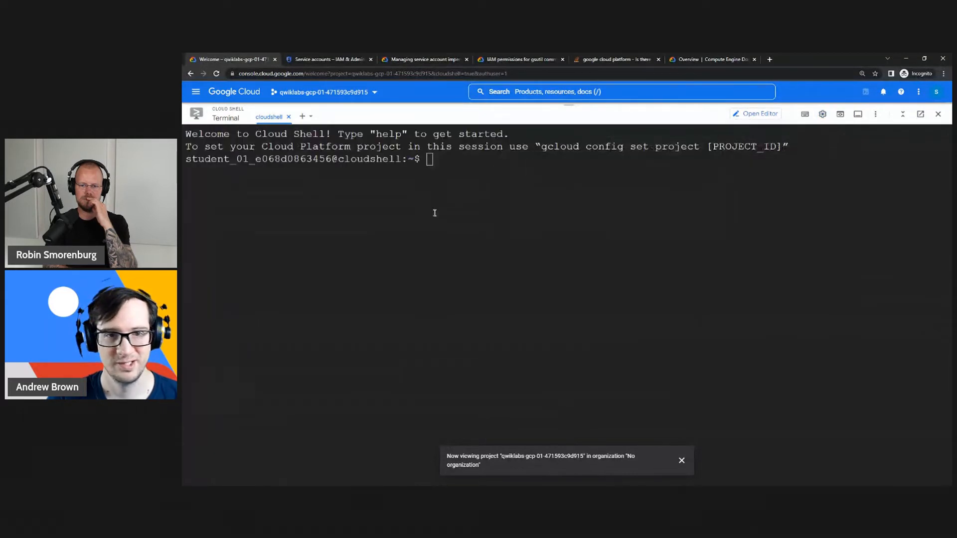
# - Paste and run the four export commands in the terminal to set SA, DBK, SBK and NM
pyautogui.rightClick(429, 158)
pyautogui.click(521, 240)
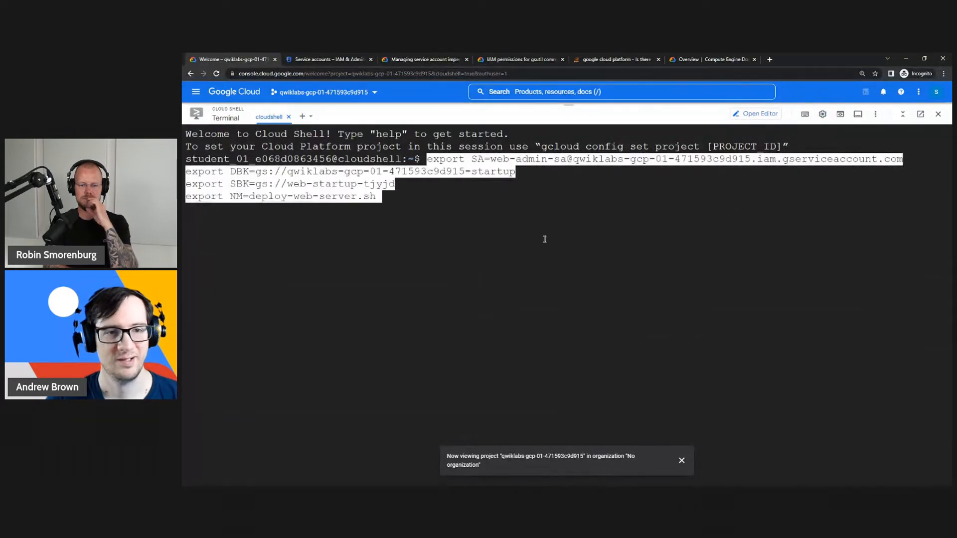
pyautogui.press('Return')
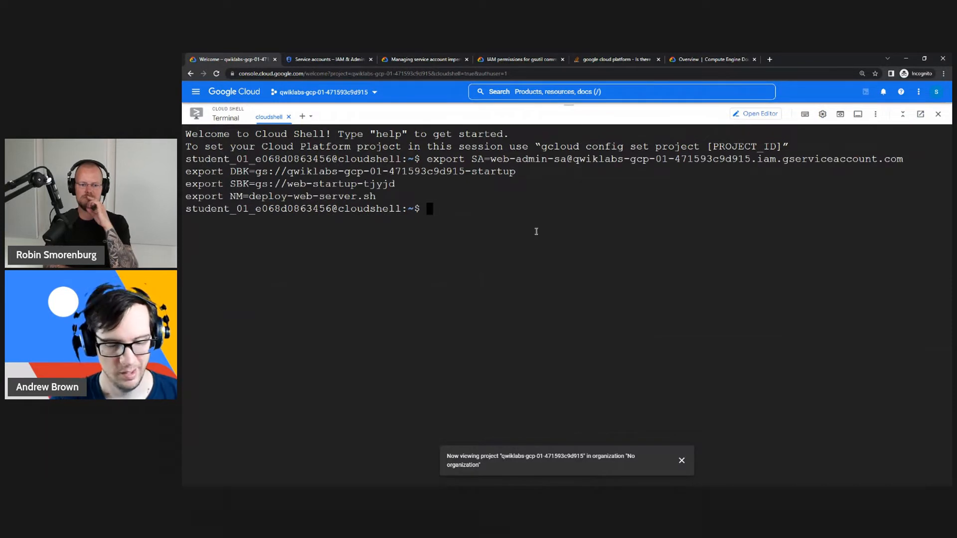
# - Check the SA and DBK environment variables by filtering env with grep for each name
pyautogui.write('env | grep SA')
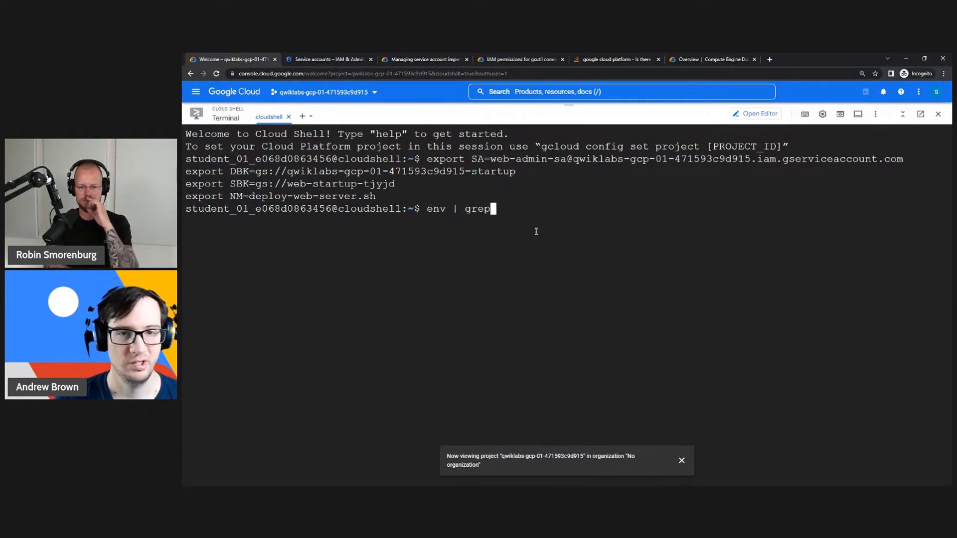
pyautogui.press('Return')
pyautogui.press('Up')
pyautogui.press('BackSpace')
pyautogui.press('BackSpace')
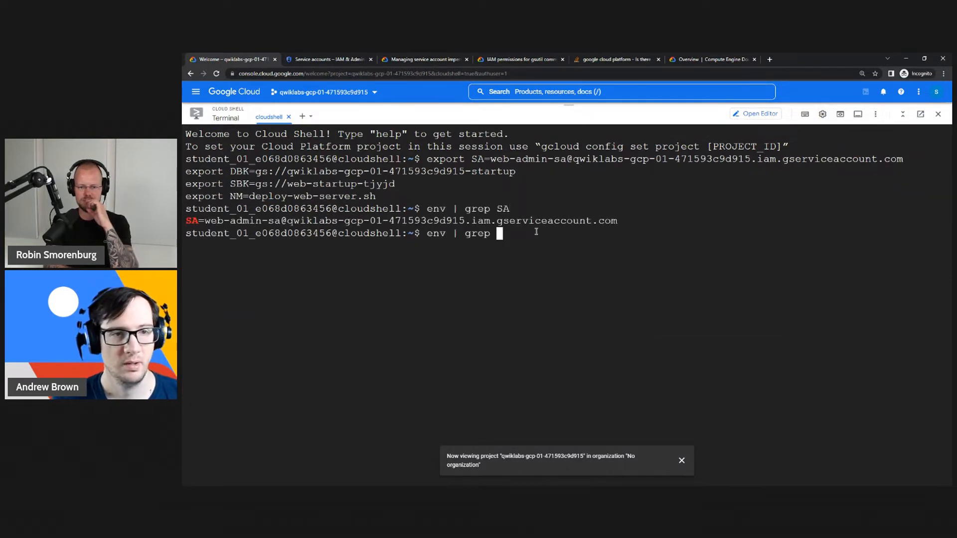
pyautogui.write('DBK')
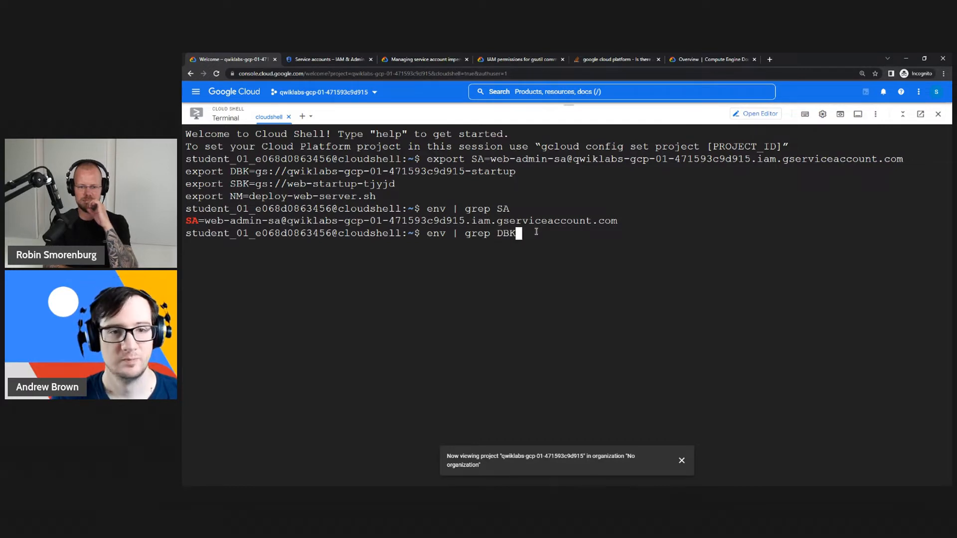
pyautogui.press('Return')
# - Check the SBK and NM environment variables by filtering env with grep for each name
pyautogui.press('Up')
pyautogui.press('BackSpace')
pyautogui.press('BackSpace')
pyautogui.press('BackSpace')
pyautogui.write('SBK')
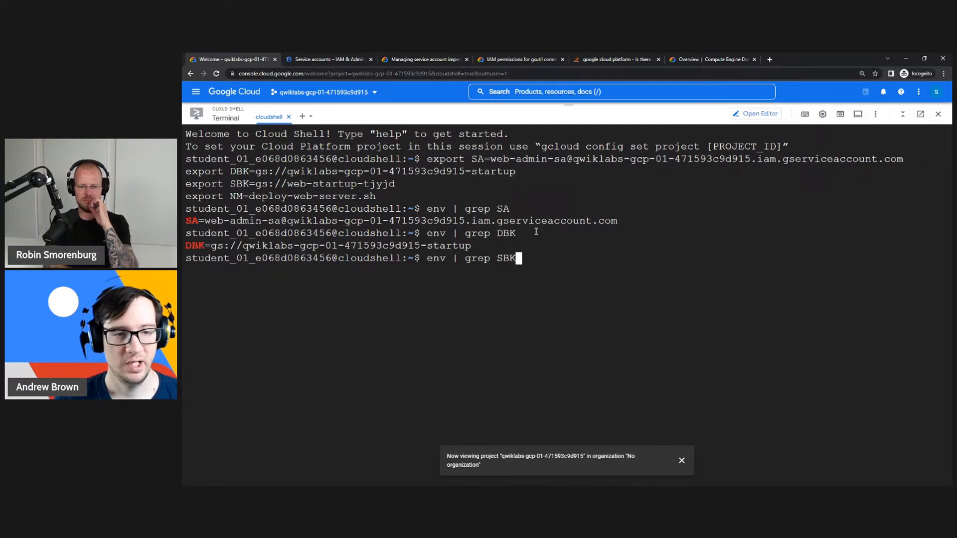
pyautogui.press('Return')
pyautogui.press('Up')
pyautogui.press('BackSpace')
pyautogui.press('BackSpace')
pyautogui.press('BackSpace')
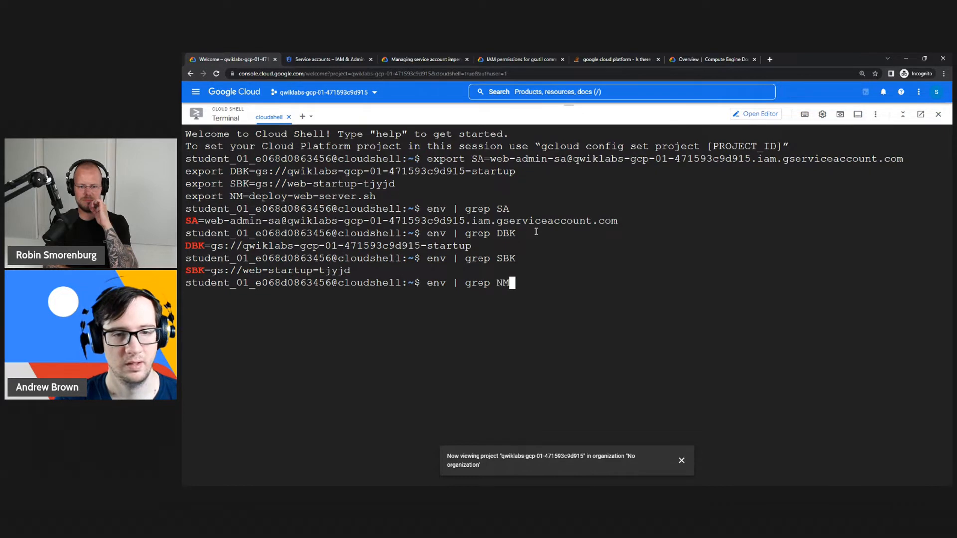
pyautogui.write('NM')
pyautogui.press('Return')
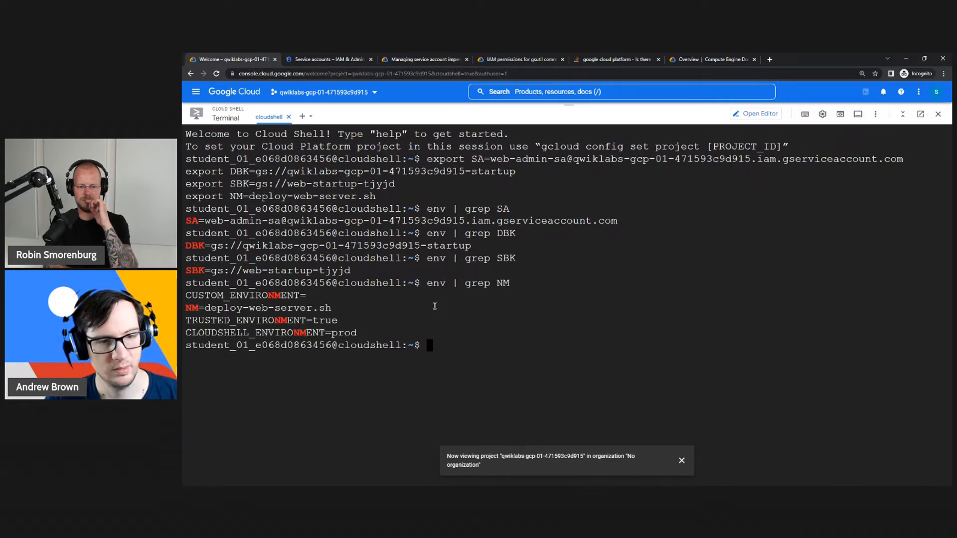
# - Clear the terminal output with the clear command
pyautogui.moveTo(496, 282)
pyautogui.mouseDown()
pyautogui.moveTo(498, 308)
pyautogui.moveTo(499, 290)
pyautogui.mouseUp()
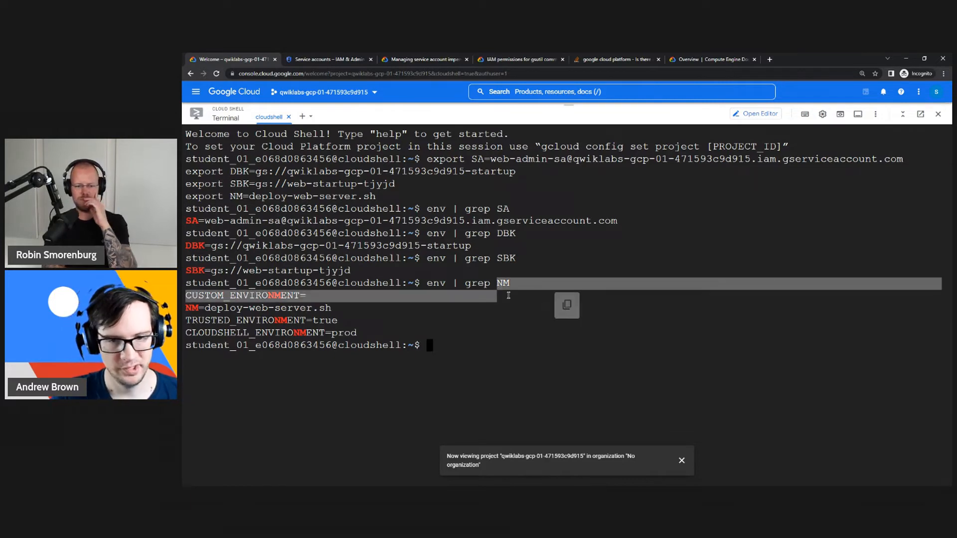
pyautogui.click(567, 305)
pyautogui.write('clear')
pyautogui.press('Return')
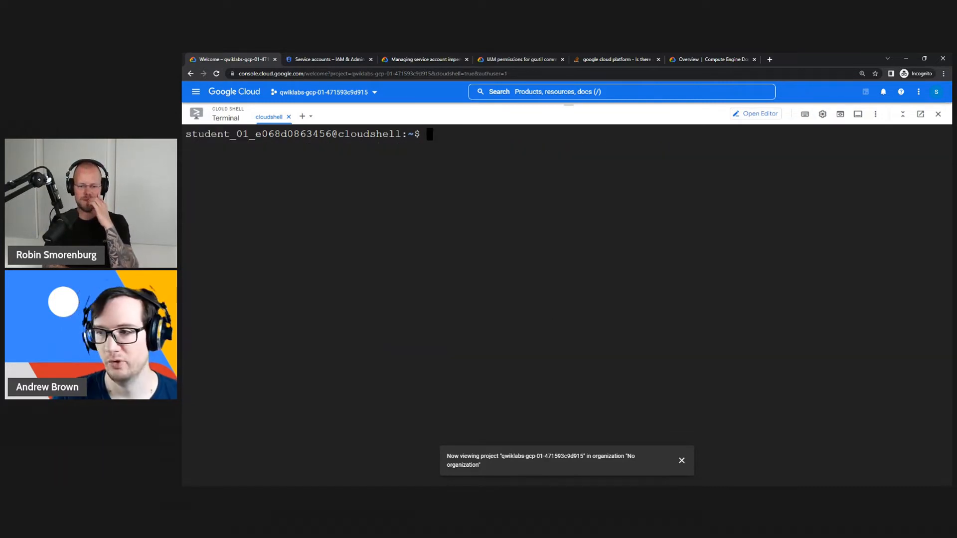
# - Copy "gsutil -i $SA mb $DBK" from the Notepad script and run it in the terminal to try creating the startup bucket
pyautogui.hotkey('alt', 'Tab')
pyautogui.click(689, 187)
pyautogui.moveTo(688, 187); pyautogui.dragTo(523, 186)
pyautogui.rightClick(524, 188)
pyautogui.click(571, 218)
pyautogui.hotkey('alt', 'Tab')
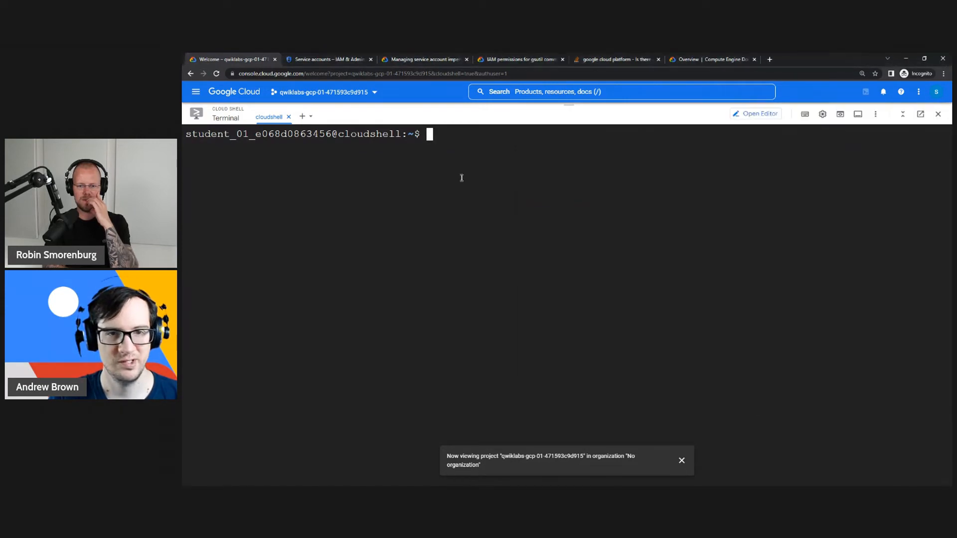
pyautogui.rightClick(469, 156)
pyautogui.press('Escape')
pyautogui.hotkey('ctrl', 'v')
pyautogui.press('Return')
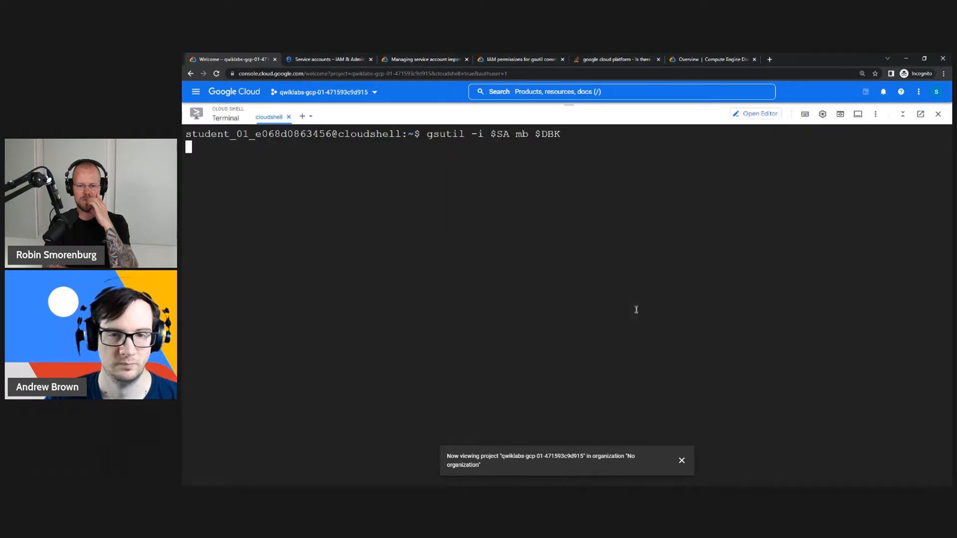
# - Dismiss the project notification and examine the output of the bucket creation command
pyautogui.click(681, 460)
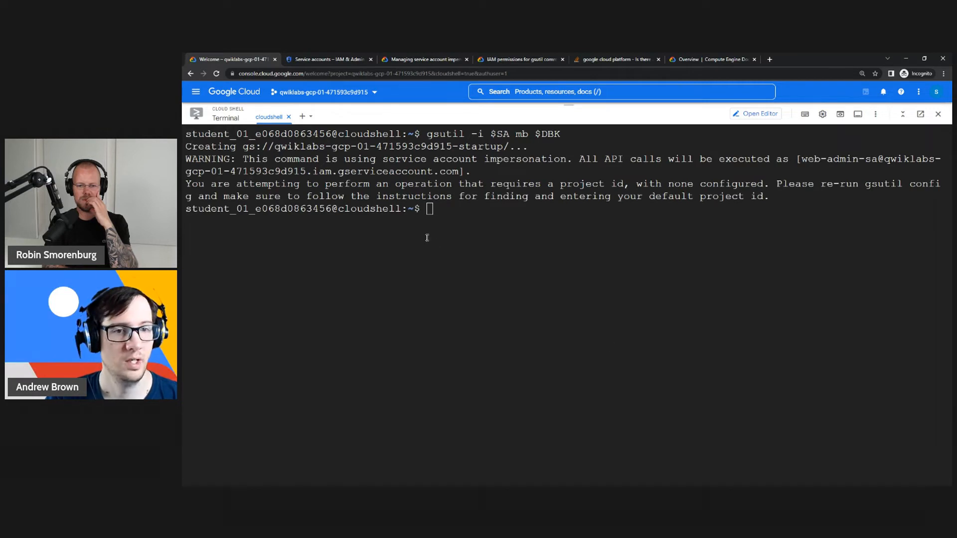
pyautogui.moveTo(352, 161); pyautogui.dragTo(517, 173)
pyautogui.click(613, 216)
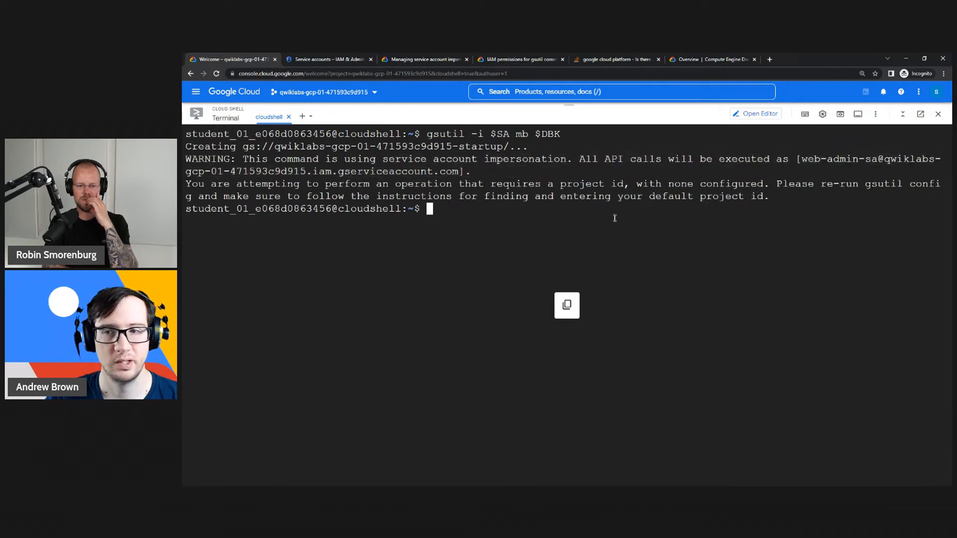
# - Copy "gsutil -i $SA cp $SBK/$NM $DBK" from the Notepad script and run it in the terminal to try copying the startup script
pyautogui.moveTo(406, 184); pyautogui.dragTo(541, 184)
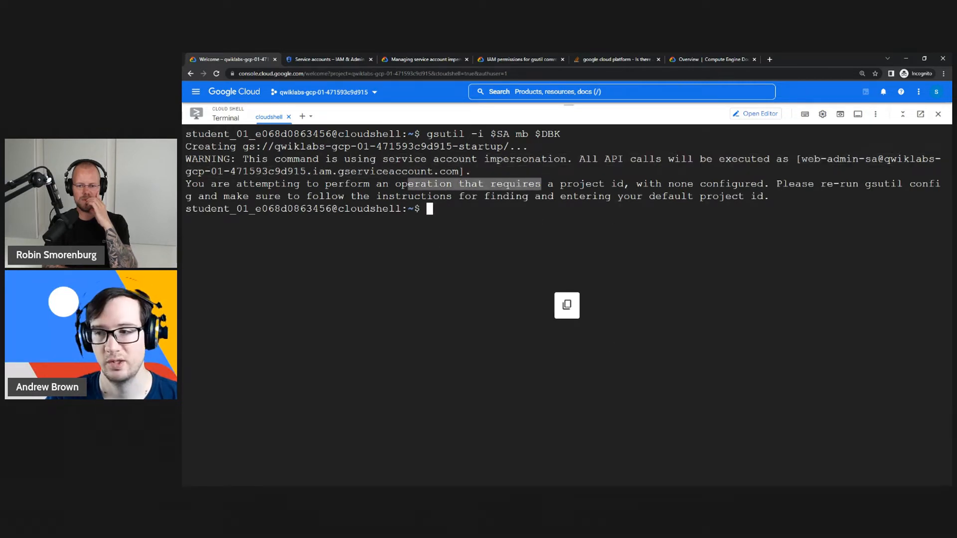
pyautogui.hotkey('alt', 'Tab')
pyautogui.moveTo(685, 194); pyautogui.dragTo(499, 195)
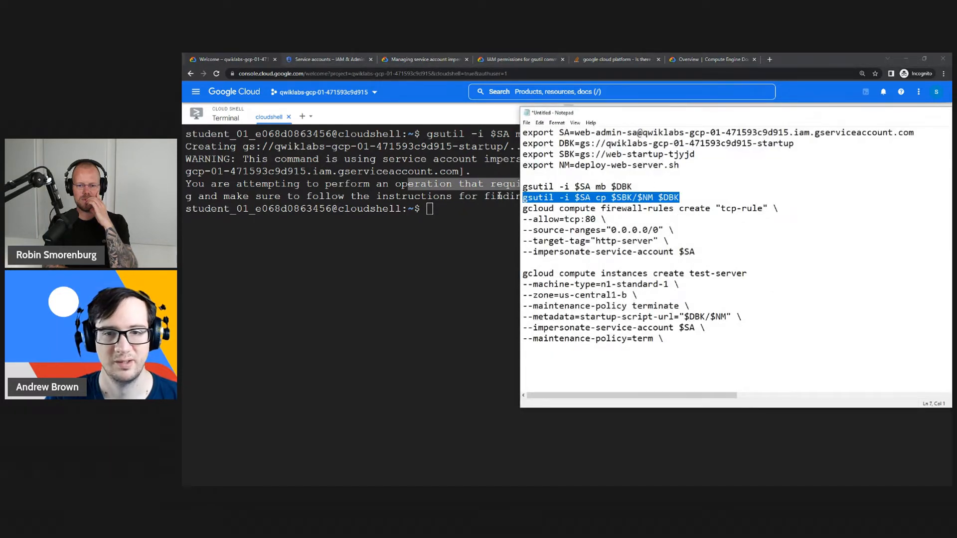
pyautogui.click(475, 232)
pyautogui.hotkey('ctrl', 'v')
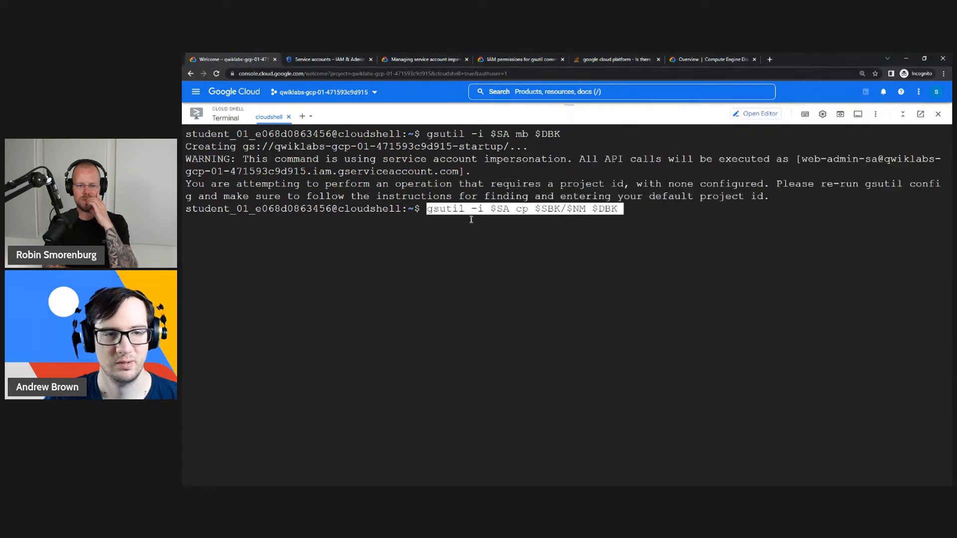
pyautogui.press('Return')
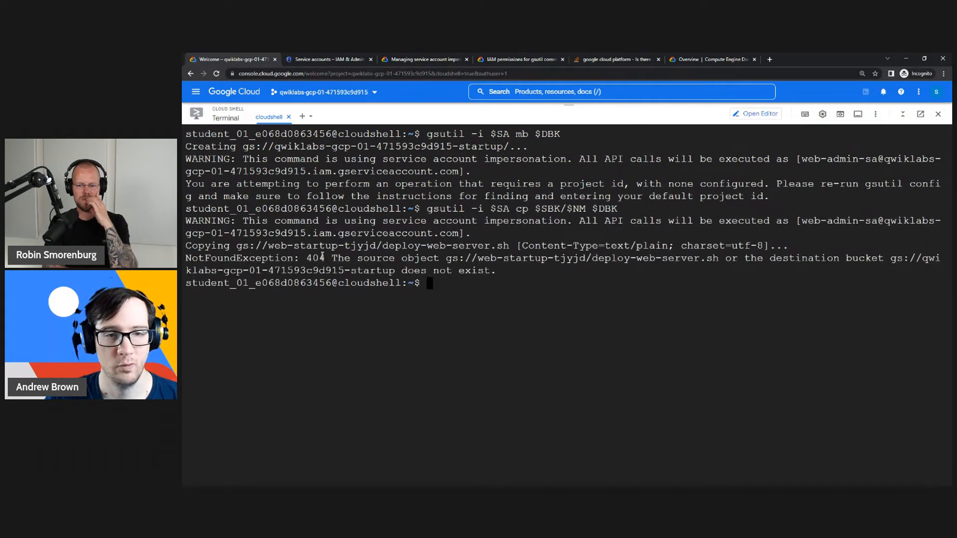
pyautogui.moveTo(323, 256); pyautogui.dragTo(474, 258)
pyautogui.hotkey('ctrl', 'c')
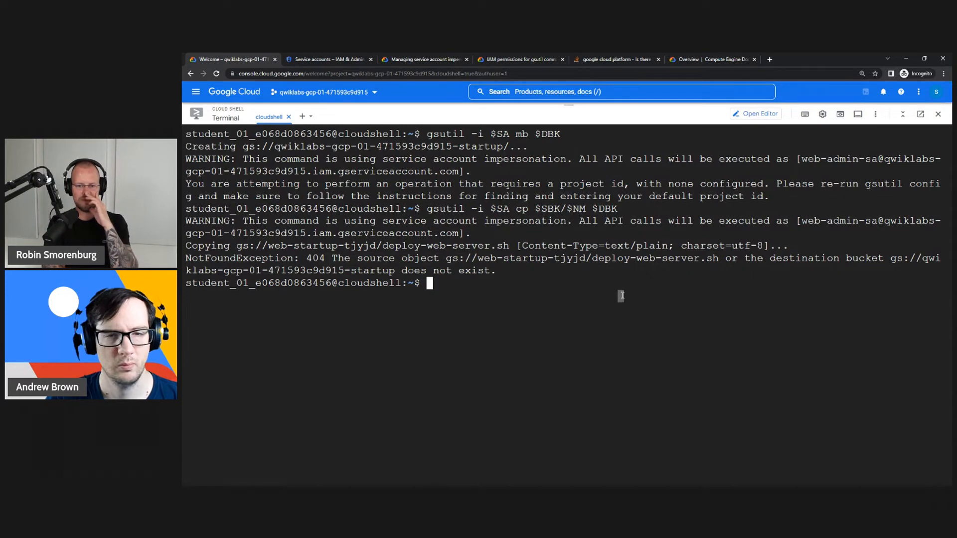
# - Open the Google Cloud console home page in a new browser tab and switch to it
pyautogui.rightClick(217, 100)
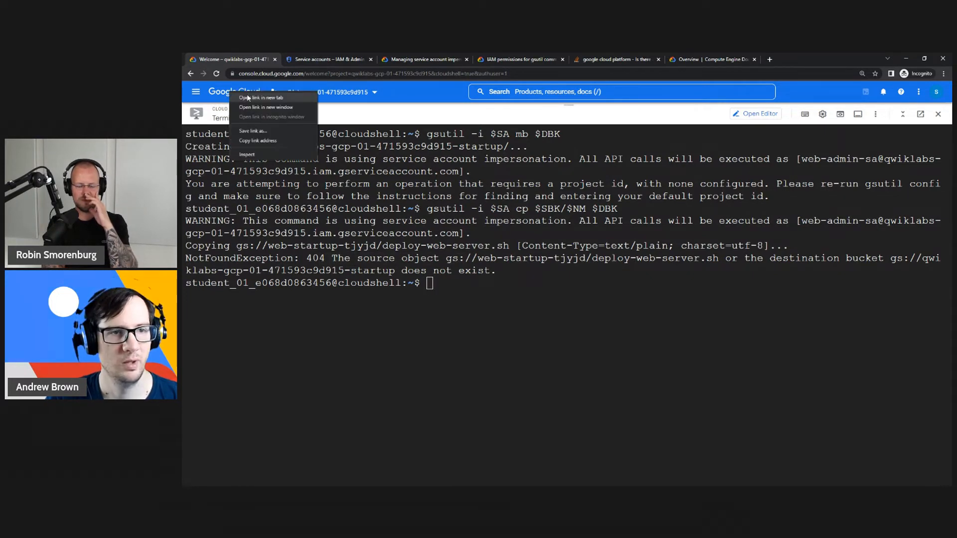
pyautogui.click(260, 95)
pyautogui.click(319, 60)
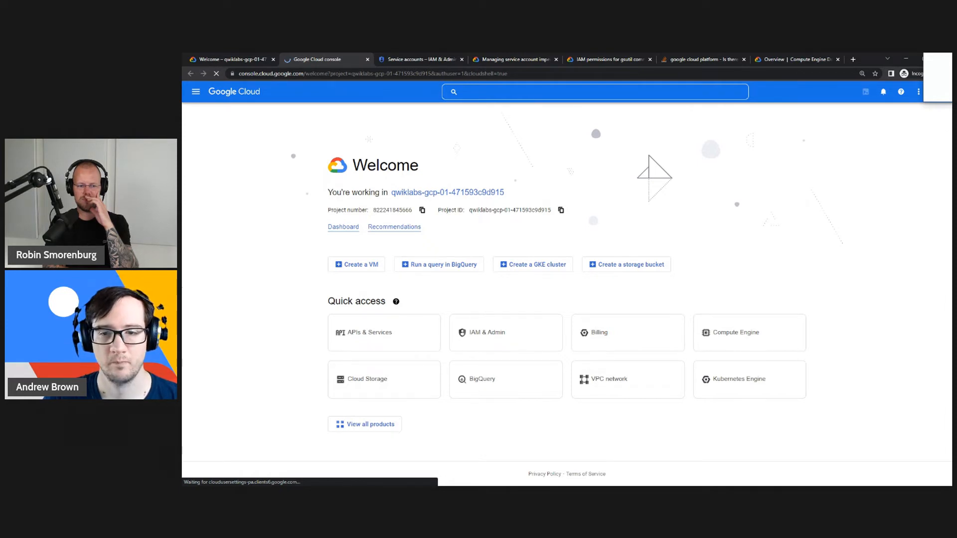
# - Review the lab instructions for the startup script, firewall rule and web-instance tasks, and return to the console
pyautogui.hotkey('alt', 'Tab')
pyautogui.scroll(-3, 602, 237)
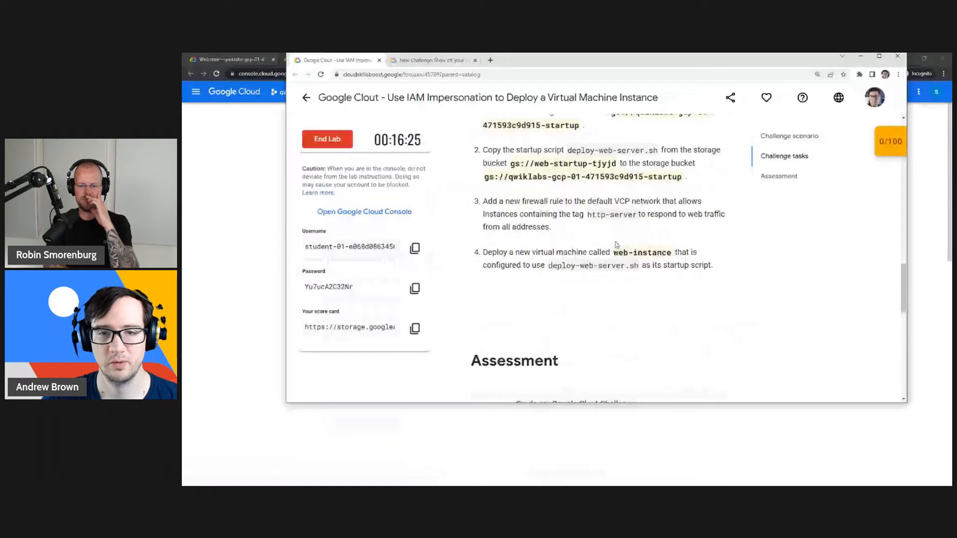
pyautogui.moveTo(565, 225); pyautogui.dragTo(634, 226)
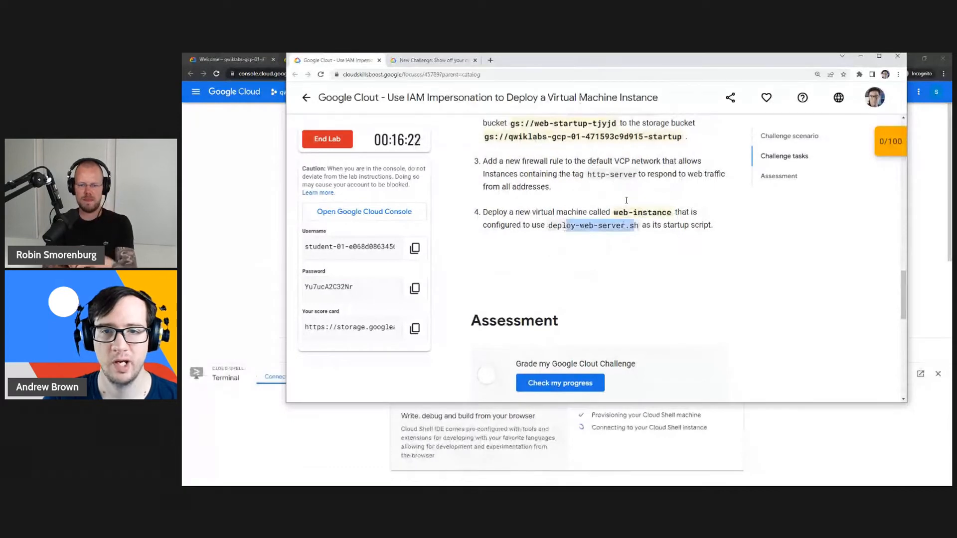
pyautogui.hotkey('alt', 'Tab')
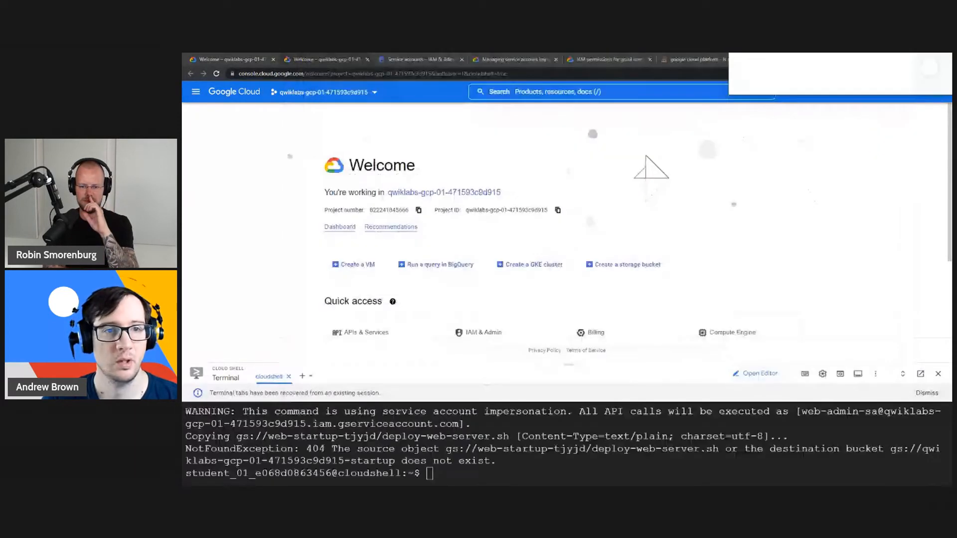
# - Search the console for buckets and open the Cloud Storage page
pyautogui.click(550, 91)
pyautogui.write('buckets')
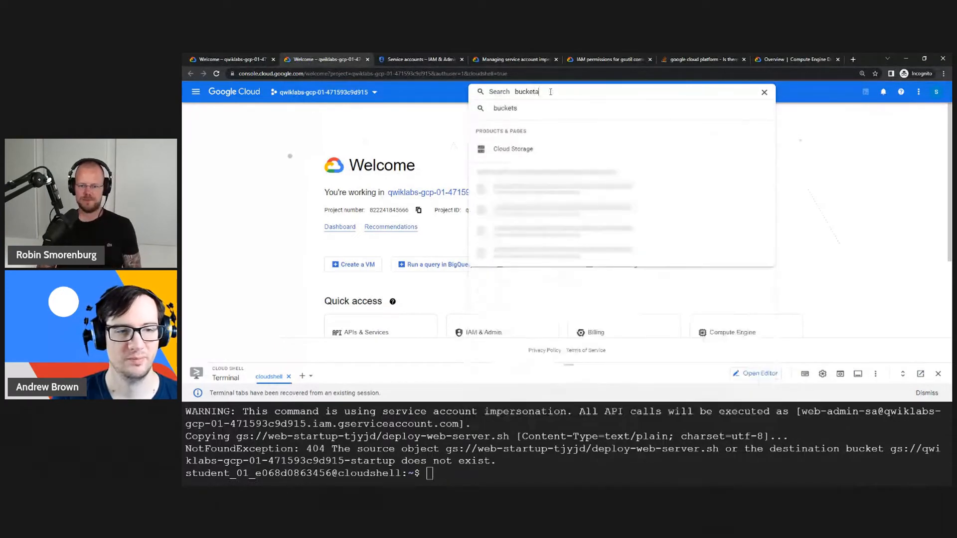
pyautogui.rightClick(550, 92)
pyautogui.click(527, 147)
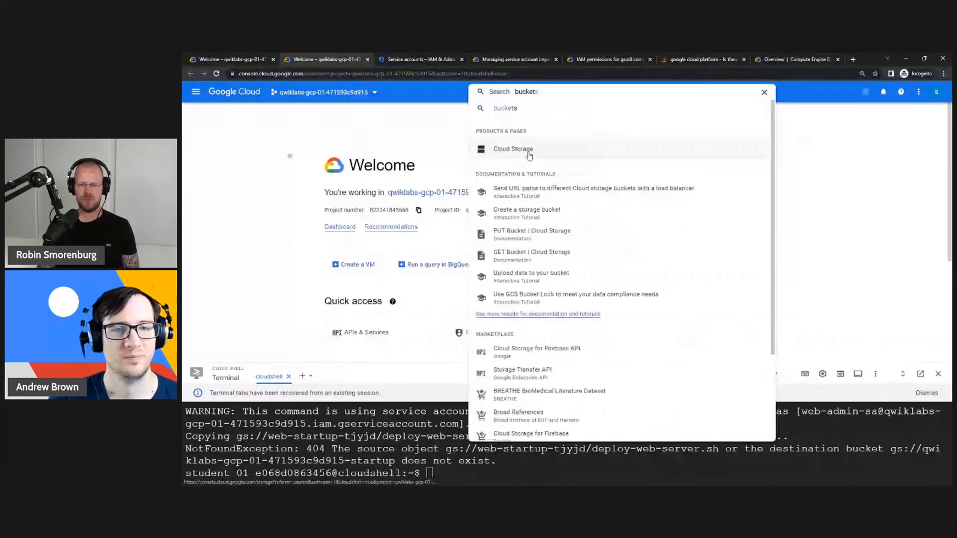
pyautogui.click(527, 150)
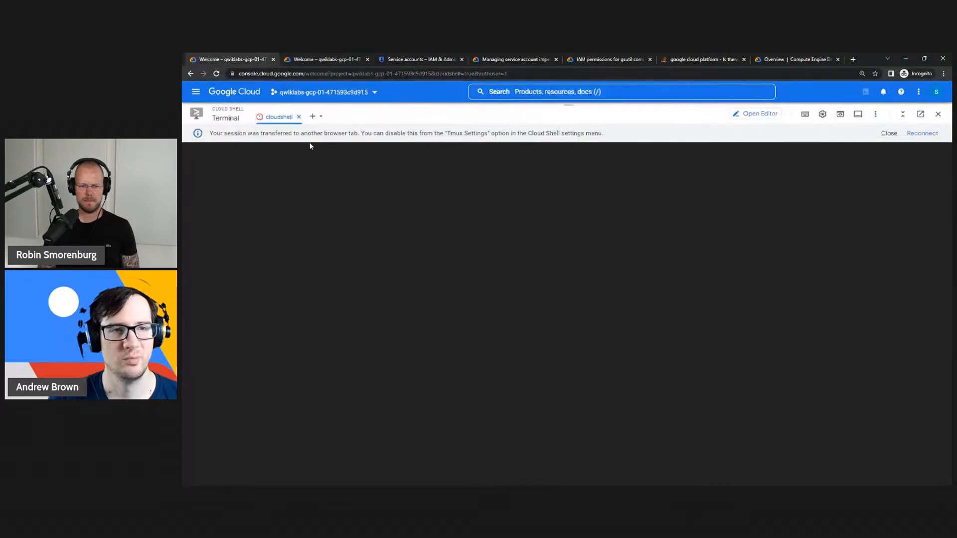
# - Close the old Cloud Shell browser tab and open the web-startup-tjyjd bucket to view its objects
pyautogui.click(273, 59)
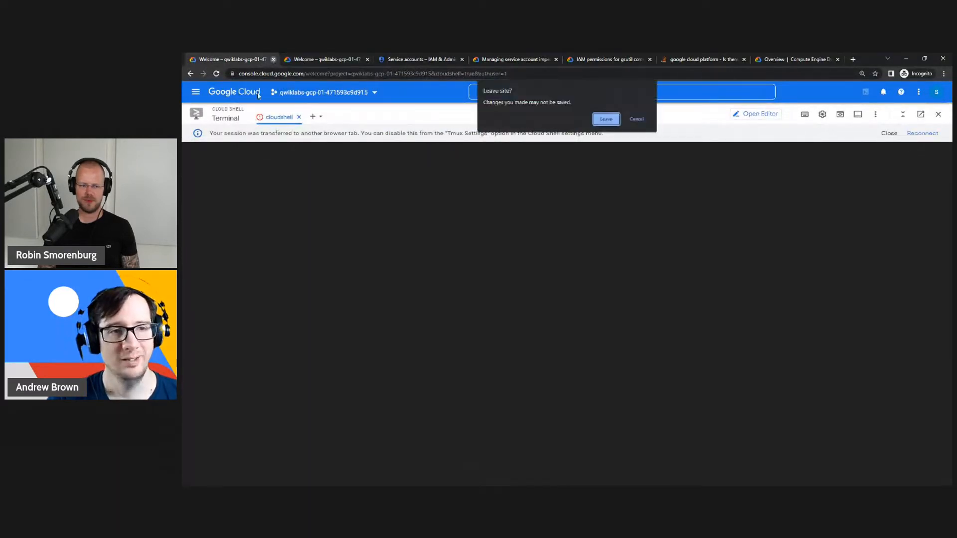
pyautogui.click(611, 122)
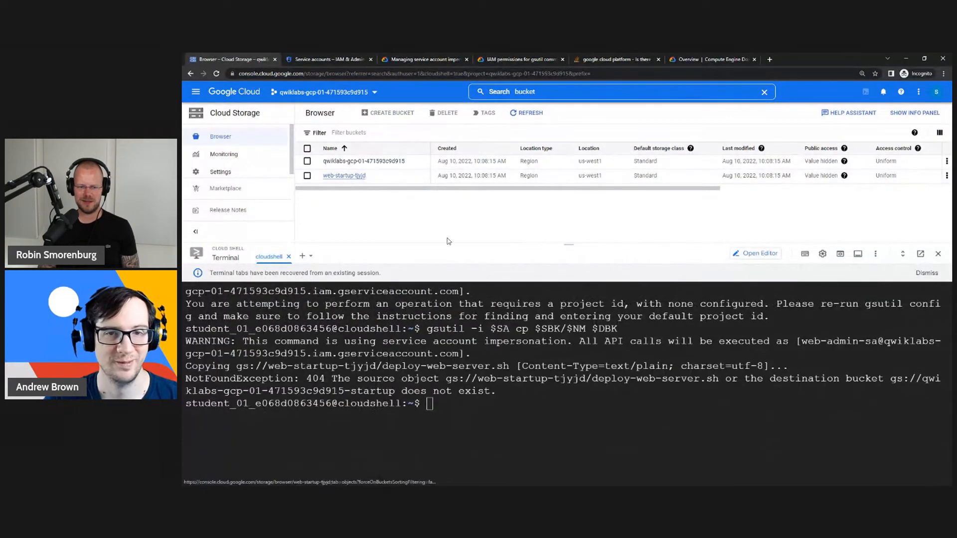
pyautogui.click(344, 176)
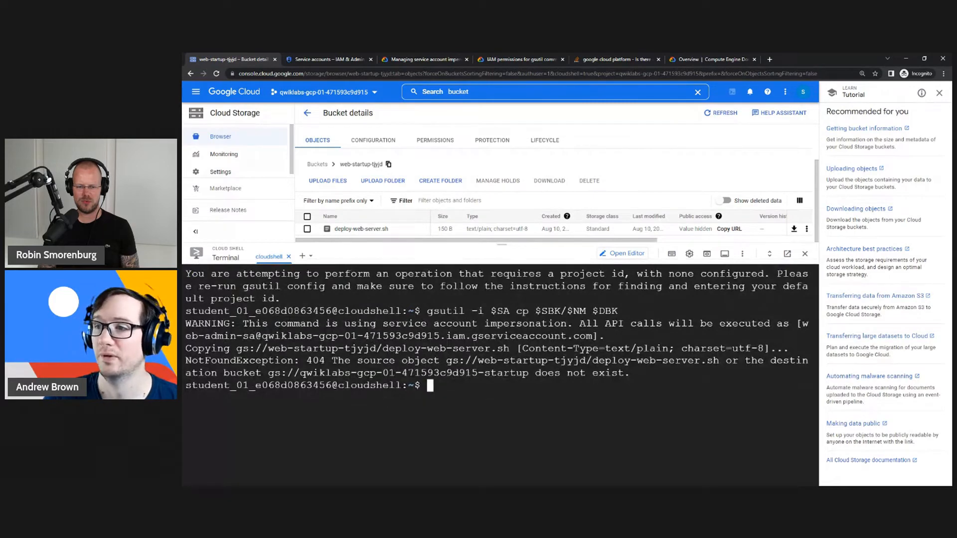
# - Copy "gsutil -i $SA mb $DBK" from the Notepad script, try it again in the terminal and examine its output
pyautogui.hotkey('alt', 'Tab')
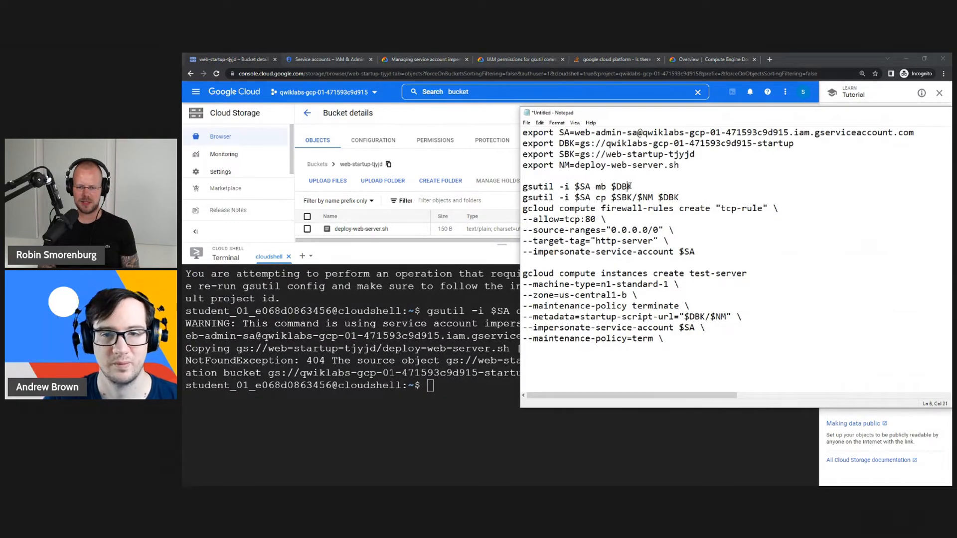
pyautogui.moveTo(632, 185); pyautogui.dragTo(524, 188)
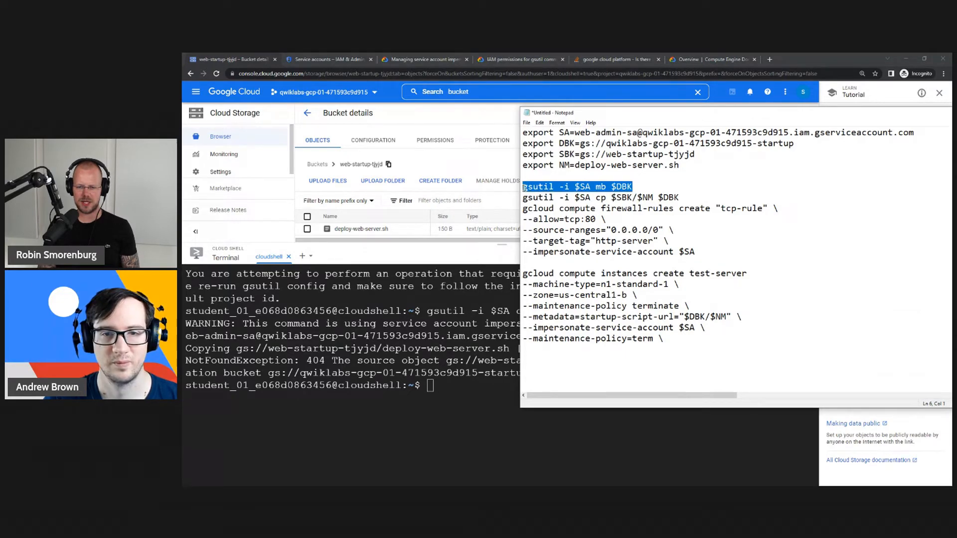
pyautogui.click(482, 426)
pyautogui.hotkey('ctrl', 'v')
pyautogui.press('Return')
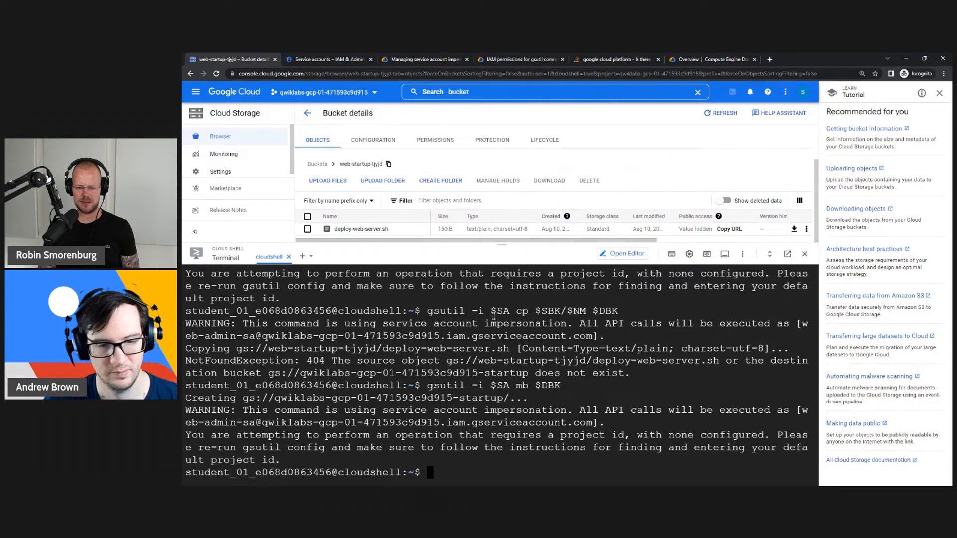
pyautogui.moveTo(479, 410); pyautogui.dragTo(441, 435)
pyautogui.click(445, 416)
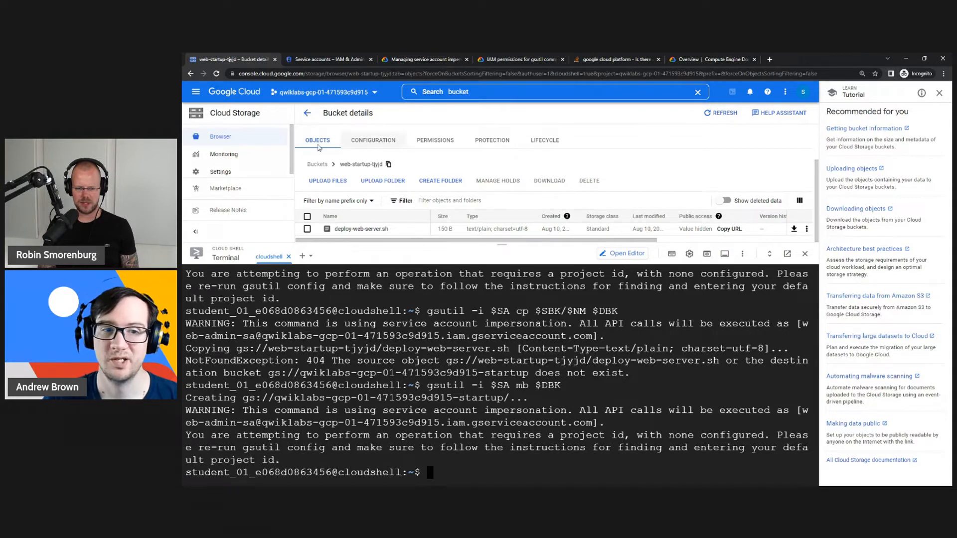
pyautogui.click(344, 93)
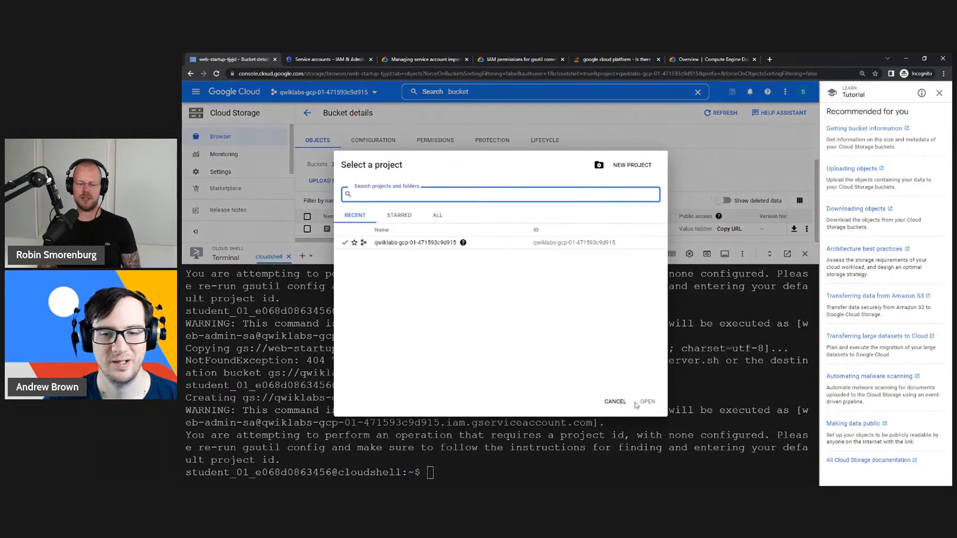
pyautogui.click(616, 402)
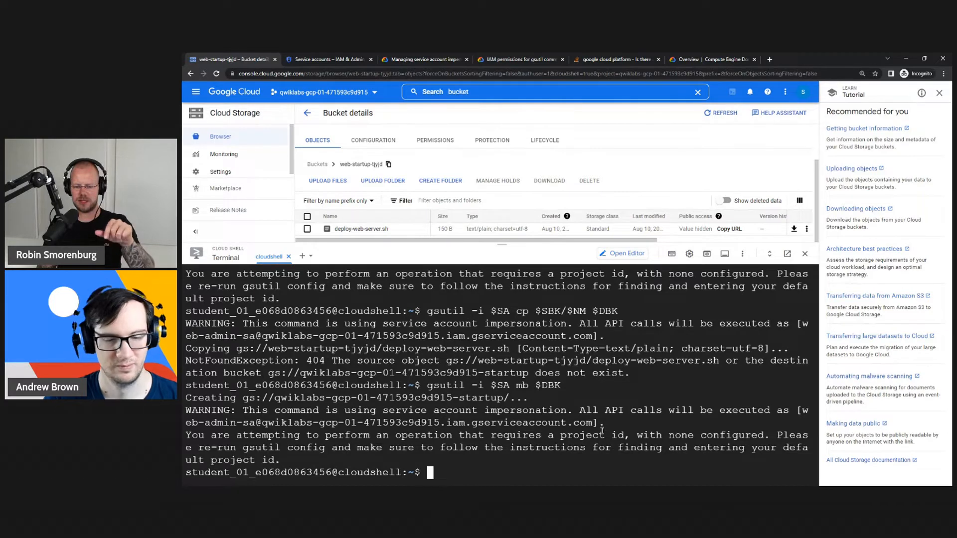
pyautogui.write('gcloud project')
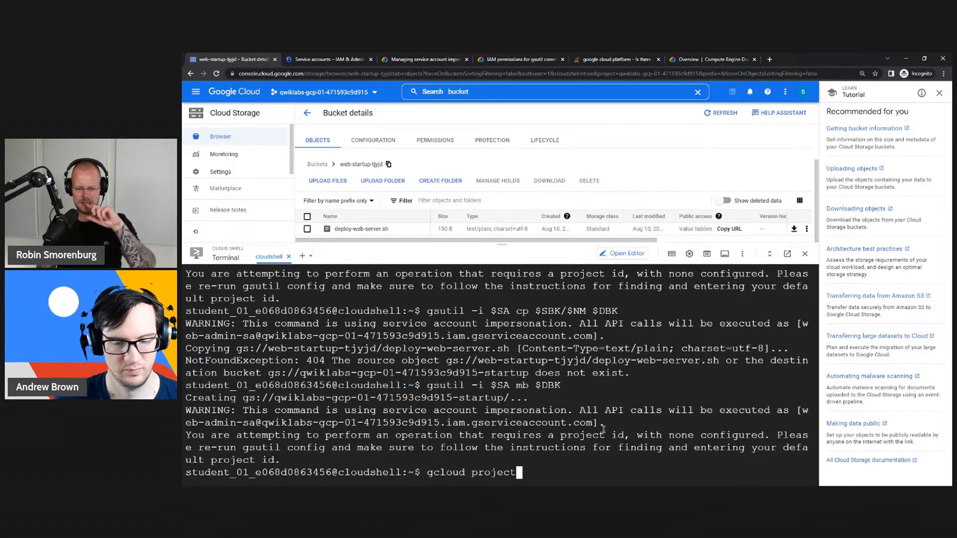
pyautogui.write(' config')
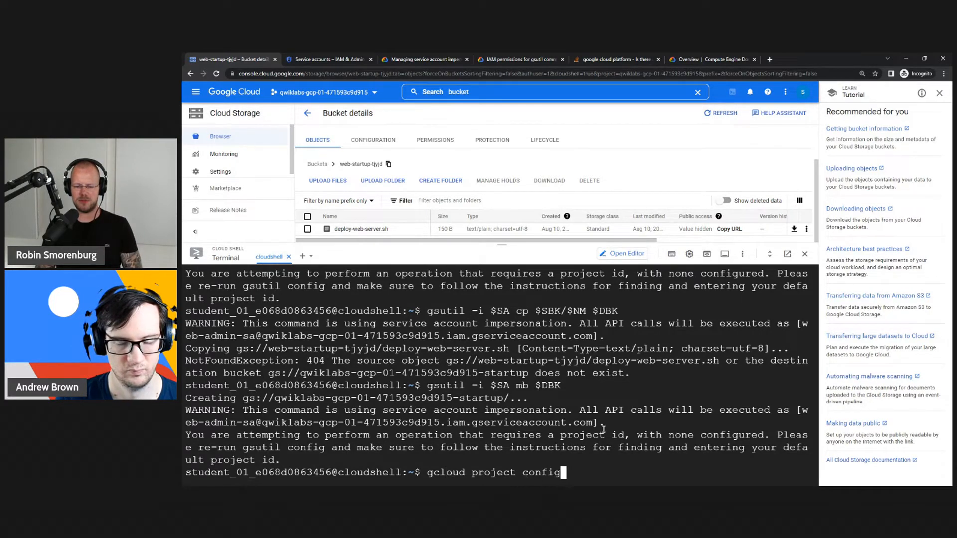
pyautogui.write(' set')
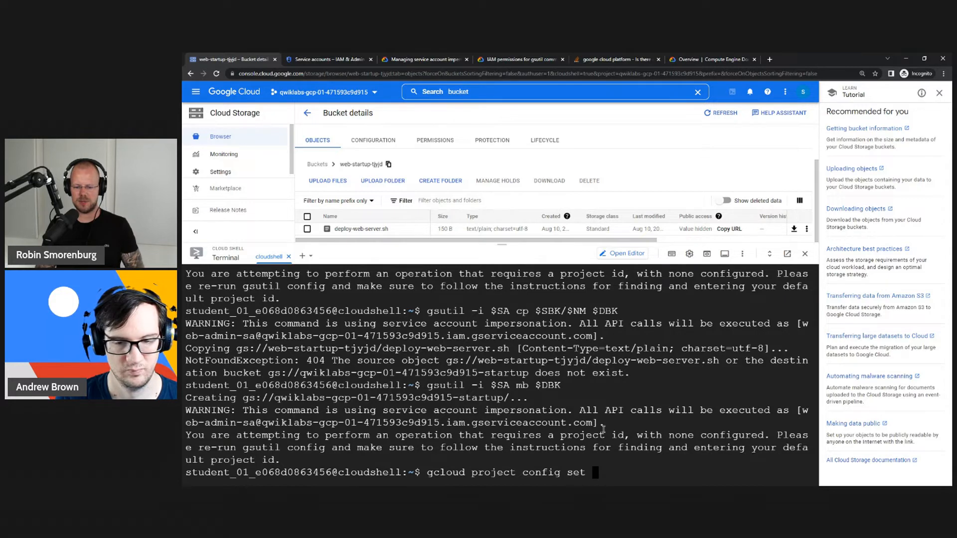
pyautogui.hotkey('ctrl', 'c')
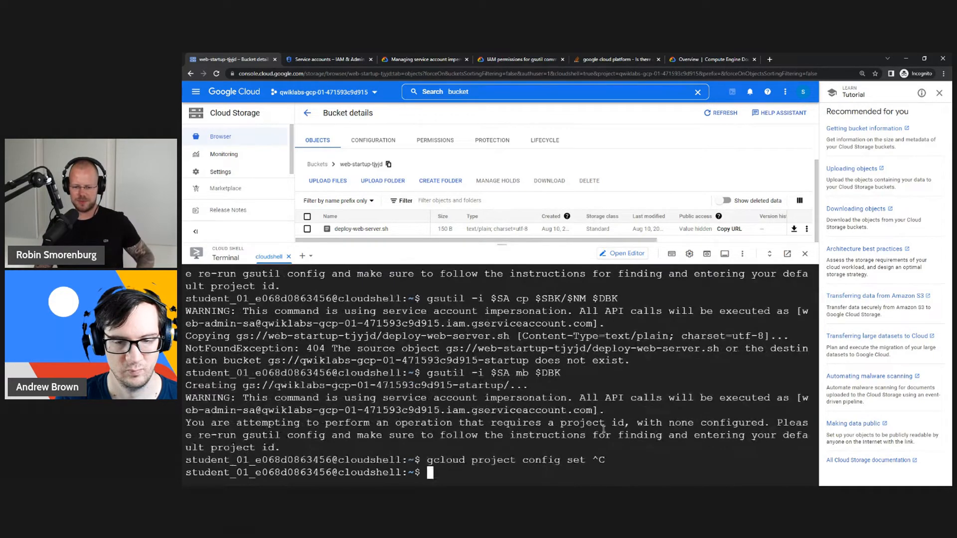
# - Run "gcloud config set project qwiklabs-gcp-01-471593c9d915" in the terminal, copying the project ID from the project picker
pyautogui.write('gcloud config')
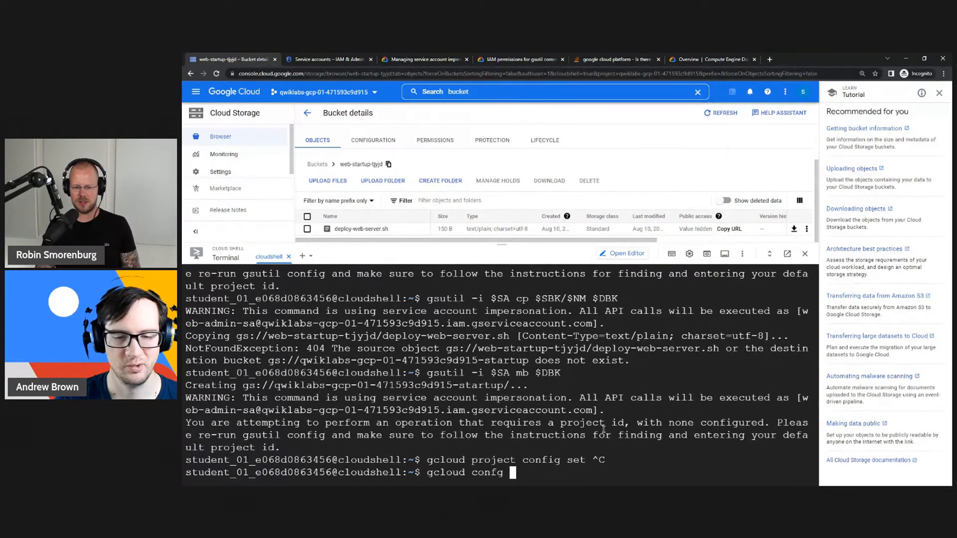
pyautogui.press('BackSpace')
pyautogui.press('BackSpace')
pyautogui.write('ig set ')
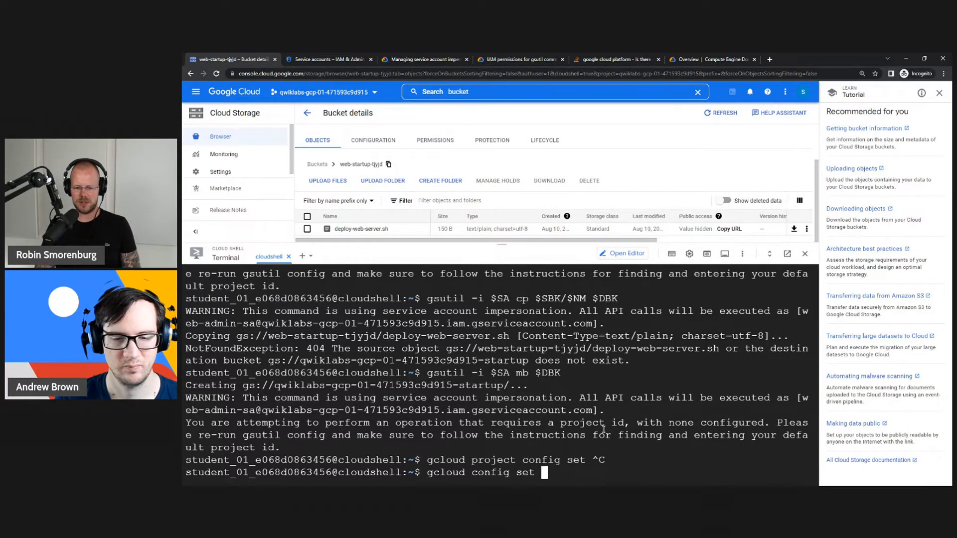
pyautogui.write('project')
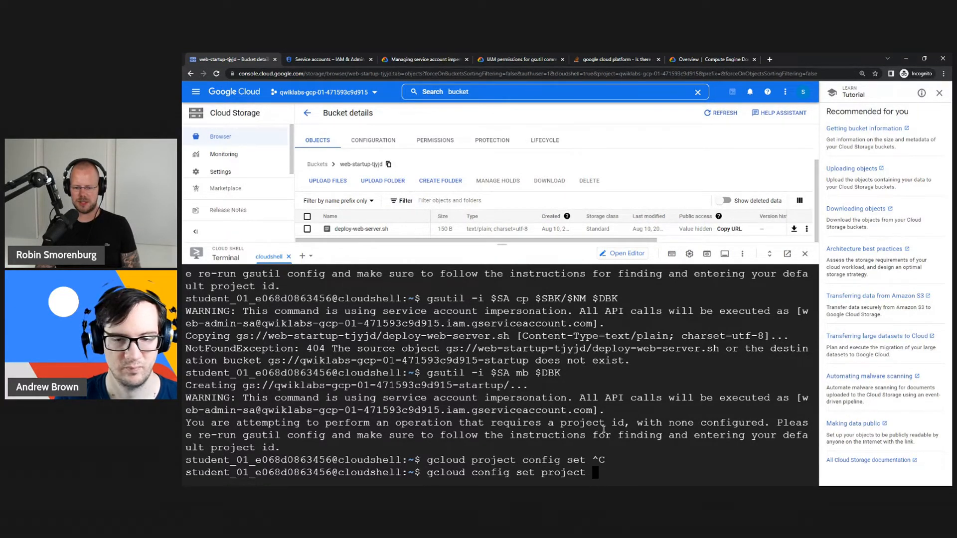
pyautogui.click(377, 95)
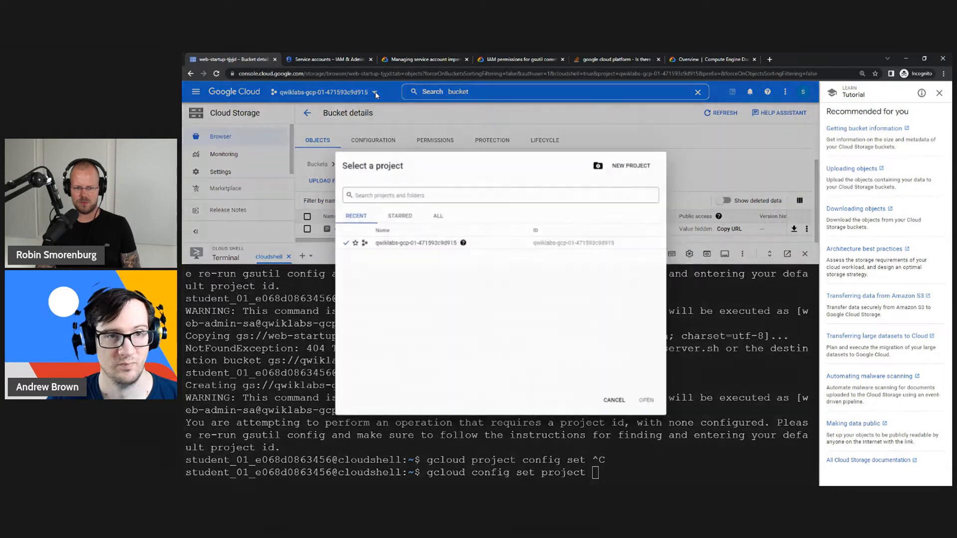
pyautogui.moveTo(375, 242); pyautogui.dragTo(457, 246)
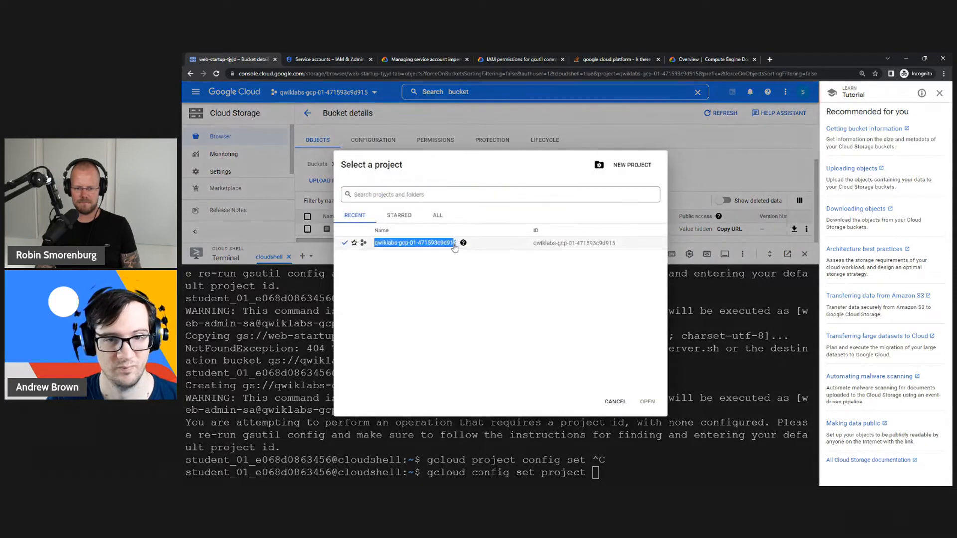
pyautogui.hotkey('ctrl', 'c')
pyautogui.press('Escape')
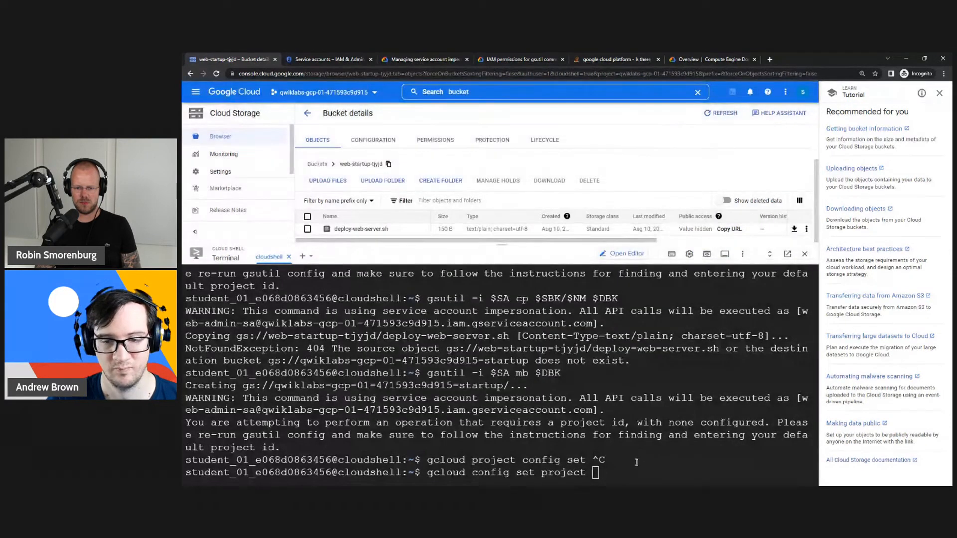
pyautogui.rightClick(648, 429)
pyautogui.click(657, 398)
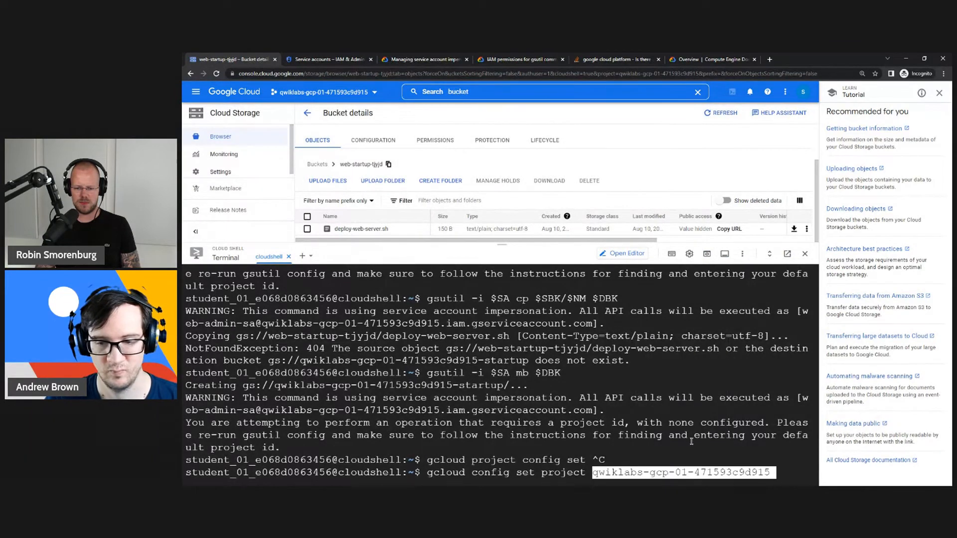
pyautogui.press('Return')
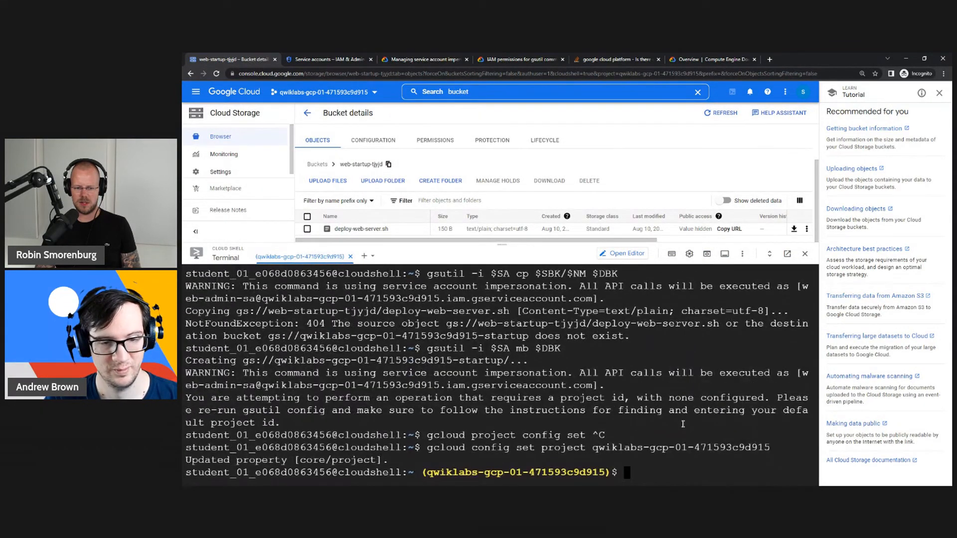
# - Rerun "gsutil -i $SA mb $DBK" from the command history to create the startup bucket
pyautogui.press('Up')
pyautogui.press('Up')
pyautogui.press('Return')
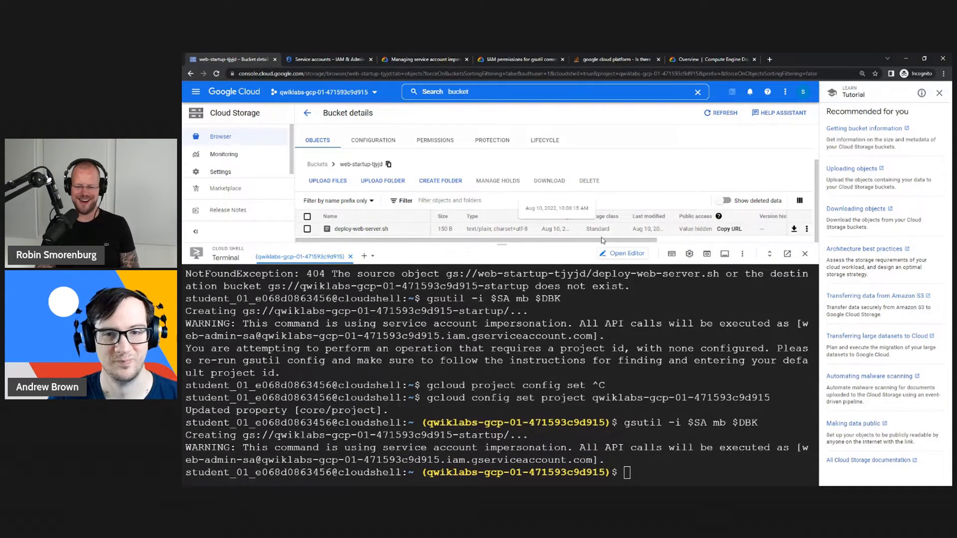
# - Rerun "gsutil -i $SA cp $SBK/$NM $DBK" from the command history to copy the startup script into the new bucket
pyautogui.moveTo(502, 244); pyautogui.dragTo(536, 243)
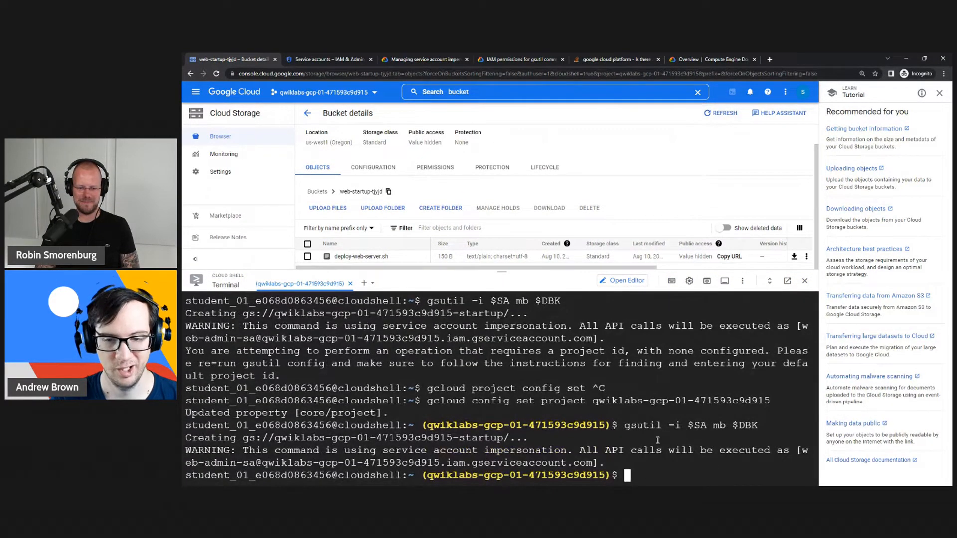
pyautogui.press('Up')
pyautogui.press('Up')
pyautogui.press('Down')
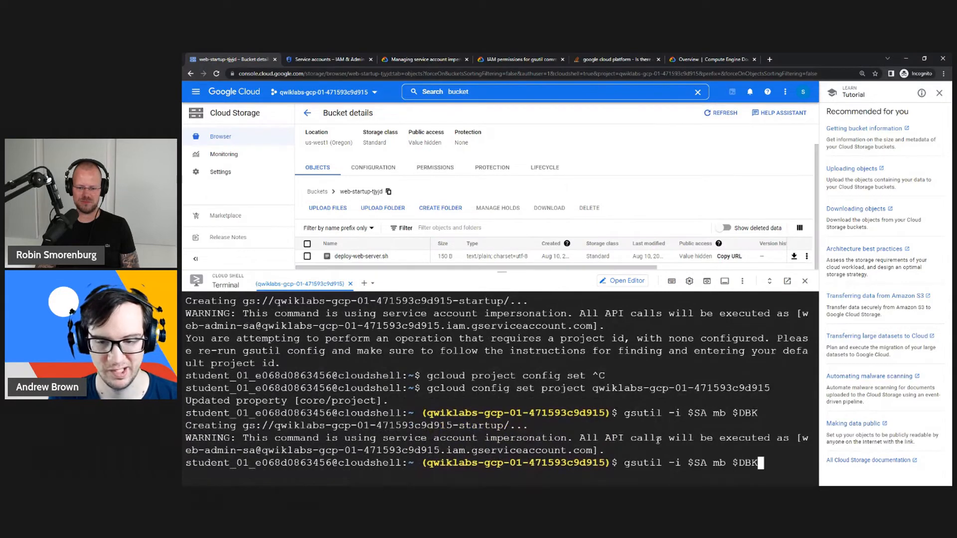
pyautogui.press('Up')
pyautogui.press('Up')
pyautogui.press('Return')
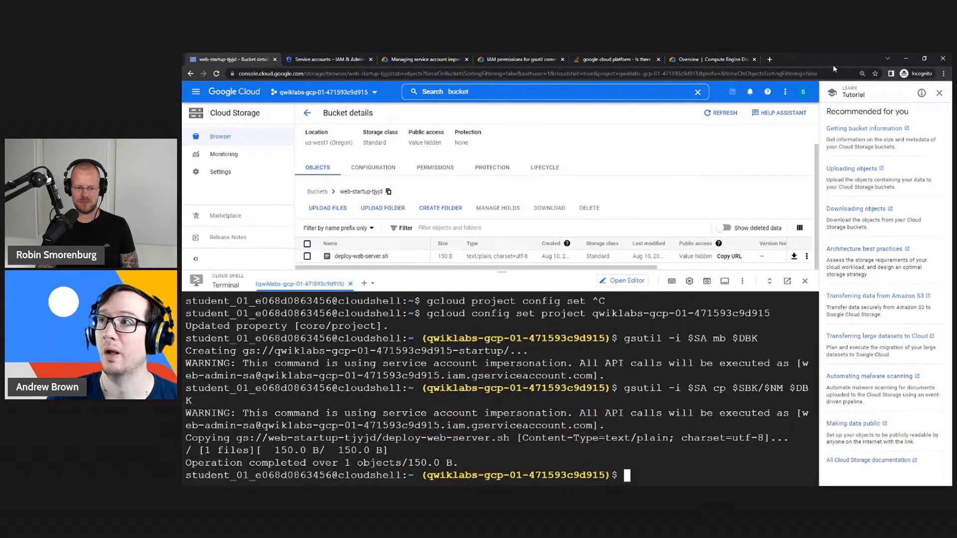
# - Copy the "tcp-rule" firewall-rules create command from the Notepad script and try it in the terminal
pyautogui.hotkey('alt', 'Tab')
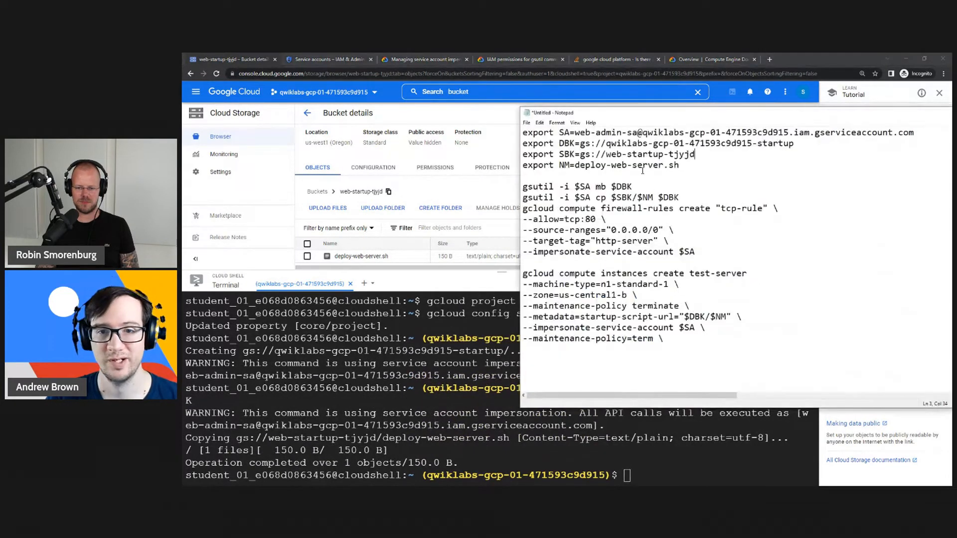
pyautogui.moveTo(696, 251); pyautogui.dragTo(525, 209)
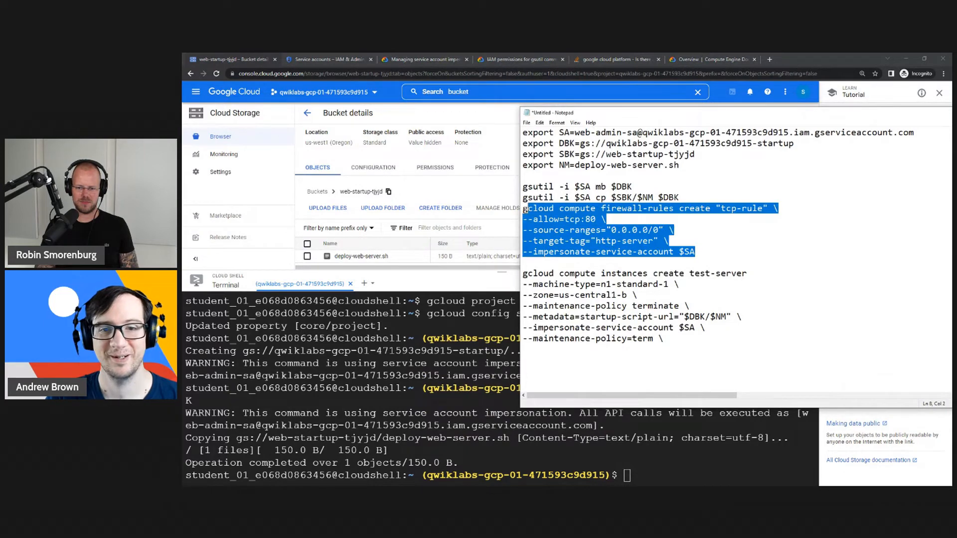
pyautogui.rightClick(539, 210)
pyautogui.click(554, 249)
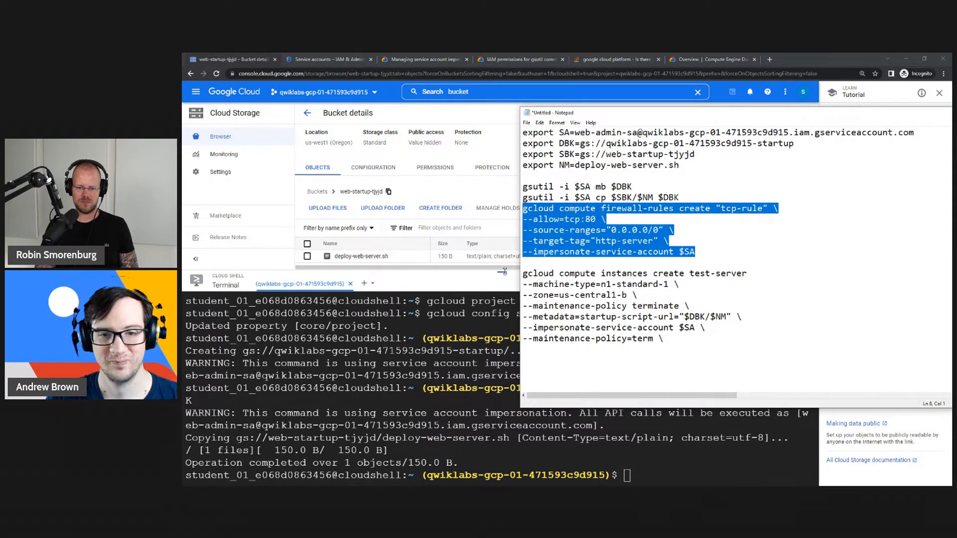
pyautogui.hotkey('alt', 'Tab')
pyautogui.scroll(2, 598, 349)
pyautogui.rightClick(660, 389)
pyautogui.click(665, 463)
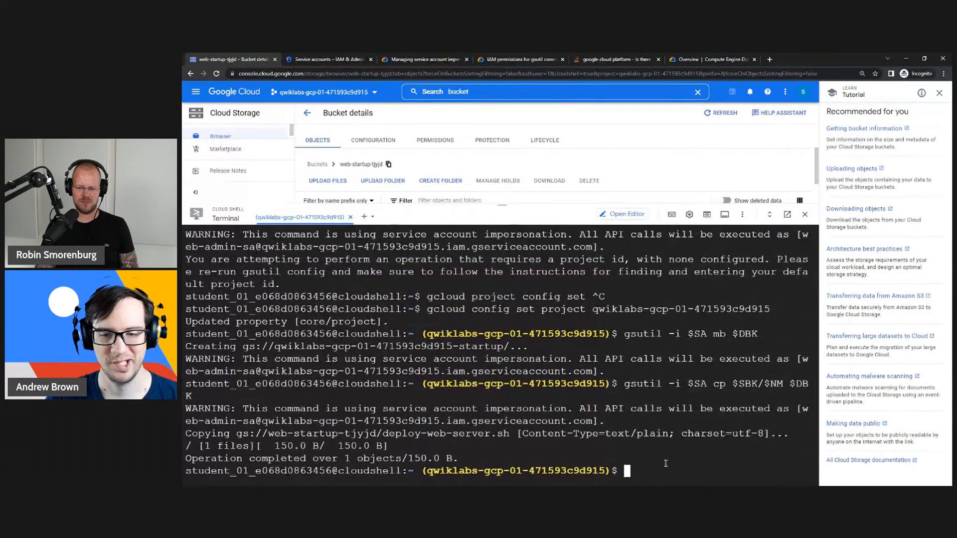
pyautogui.hotkey('ctrl', 'v')
pyautogui.press('Return')
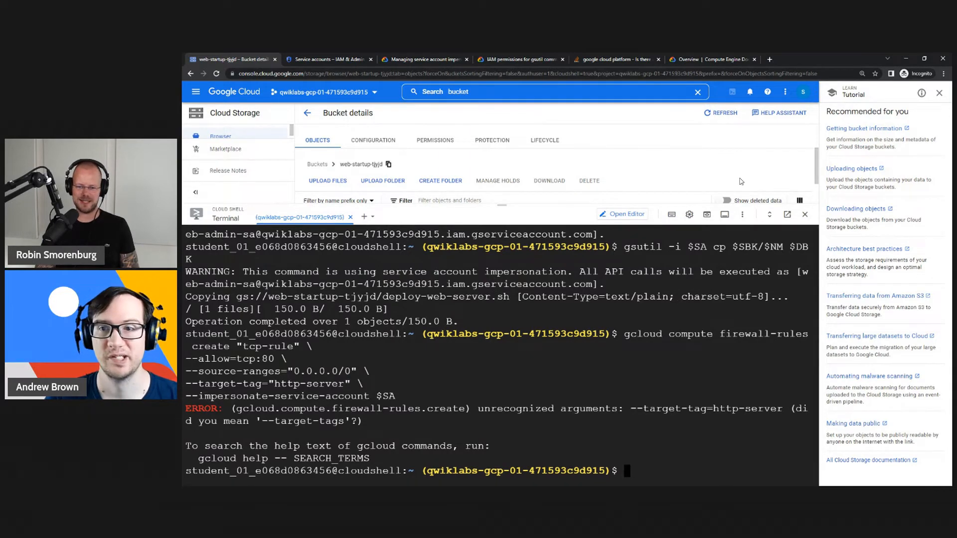
# - Correct the firewall command's --target-tag option to --target-tags in the Notepad script
pyautogui.hotkey('alt', 'Tab')
pyautogui.click(636, 241)
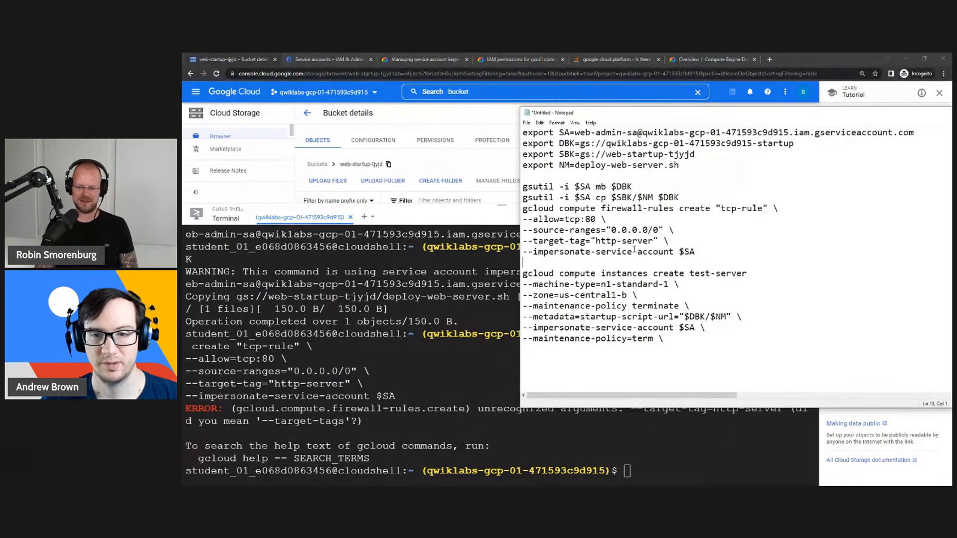
pyautogui.click(587, 241)
pyautogui.write('s')
# - Copy the corrected "tcp-rule" firewall command from Notepad and run it in the terminal, allowing tcp:80 from 0.0.0.0/0 for http-server
pyautogui.moveTo(694, 252); pyautogui.dragTo(525, 209)
pyautogui.rightClick(562, 209)
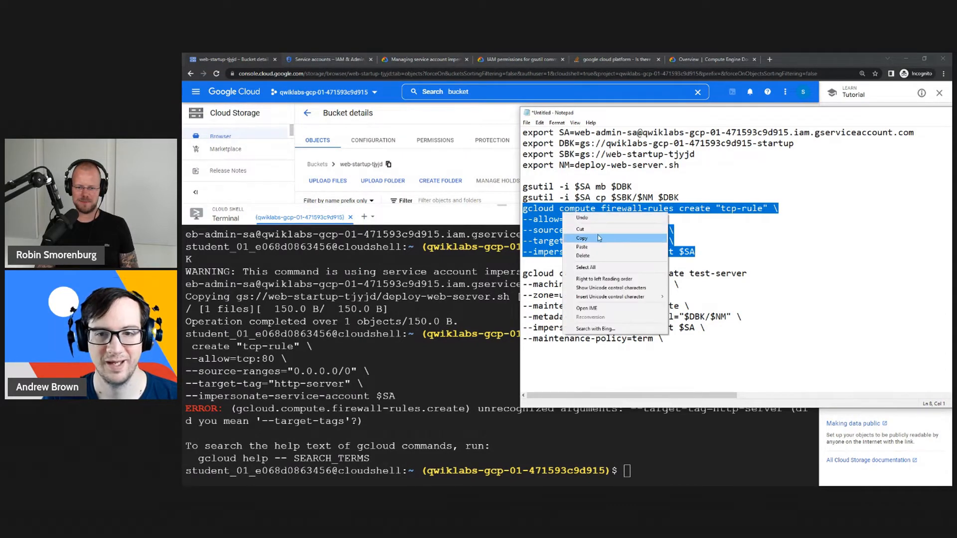
pyautogui.click(597, 237)
pyautogui.click(492, 352)
pyautogui.hotkey('ctrl', 'v')
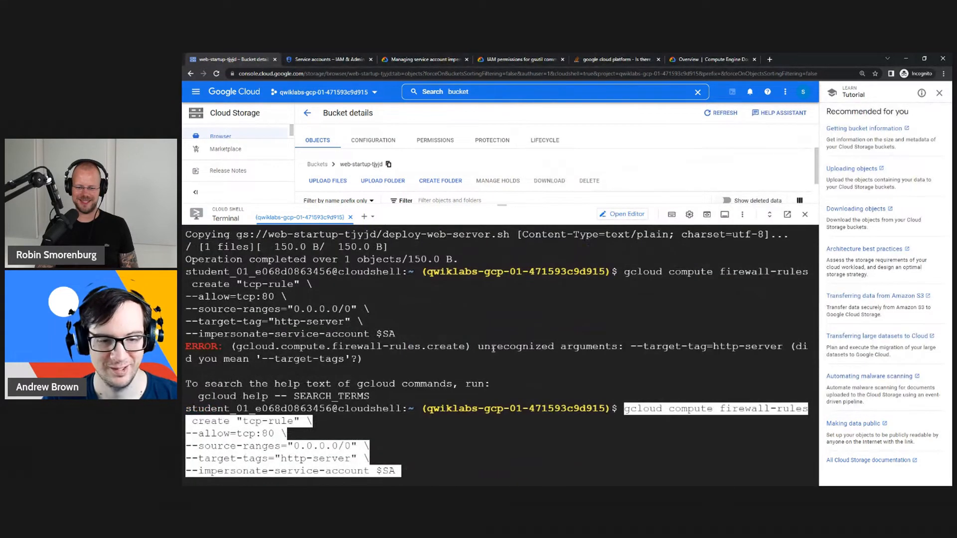
pyautogui.press('Return')
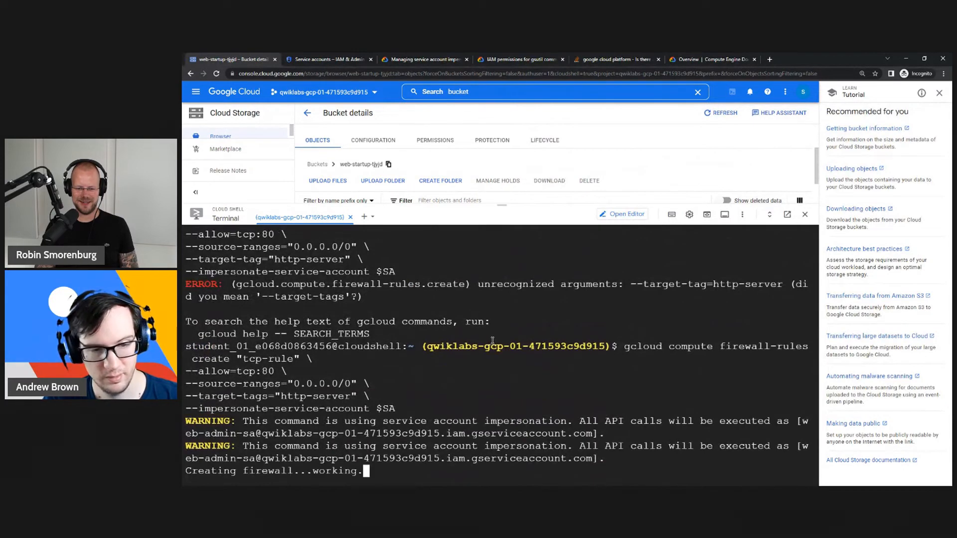
# - Remove the trailing backslash after --maintenance-policy=term in the Notepad script's test-server command
pyautogui.hotkey('alt', 'Tab')
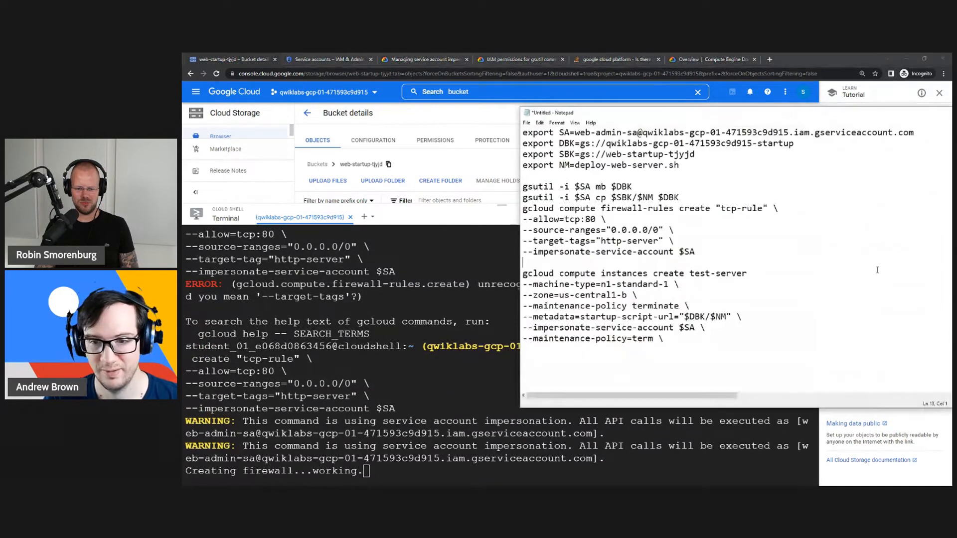
pyautogui.moveTo(679, 340); pyautogui.dragTo(522, 295)
pyautogui.click(668, 341)
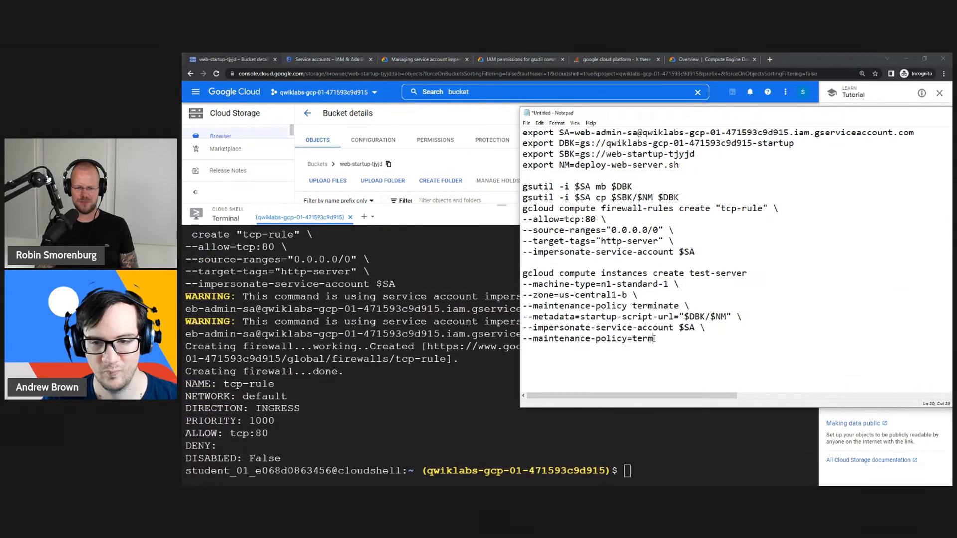
pyautogui.moveTo(654, 339); pyautogui.dragTo(522, 273)
pyautogui.rightClick(623, 326)
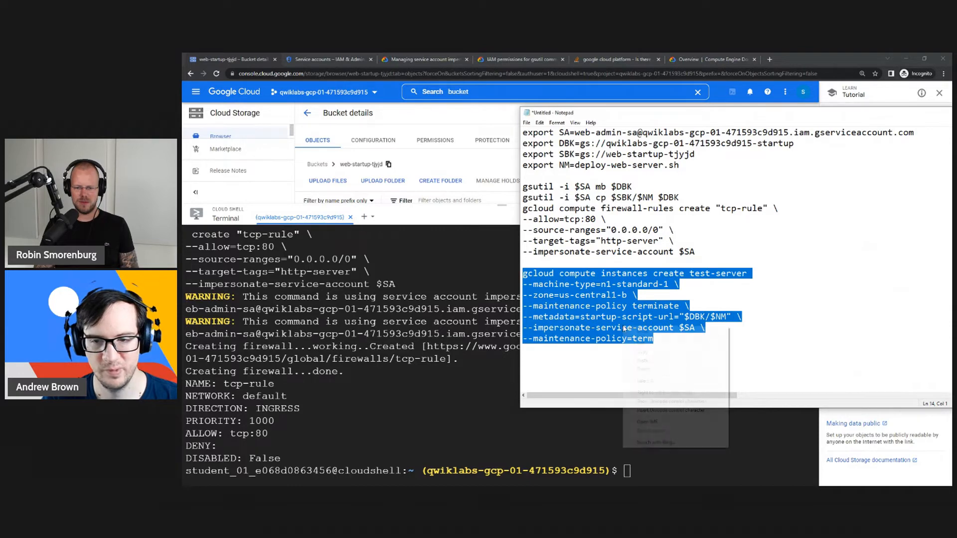
pyautogui.click(643, 354)
pyautogui.click(473, 391)
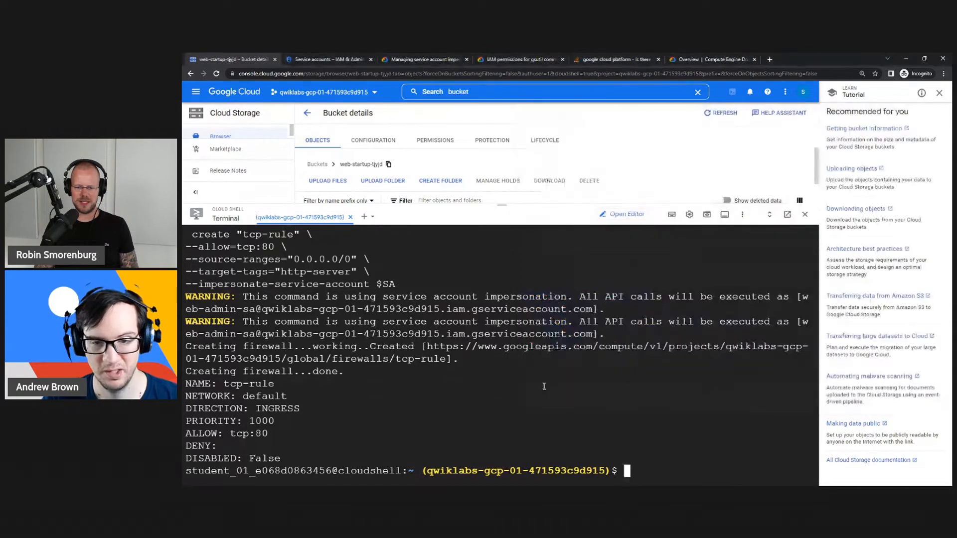
pyautogui.rightClick(542, 259)
pyautogui.click(580, 325)
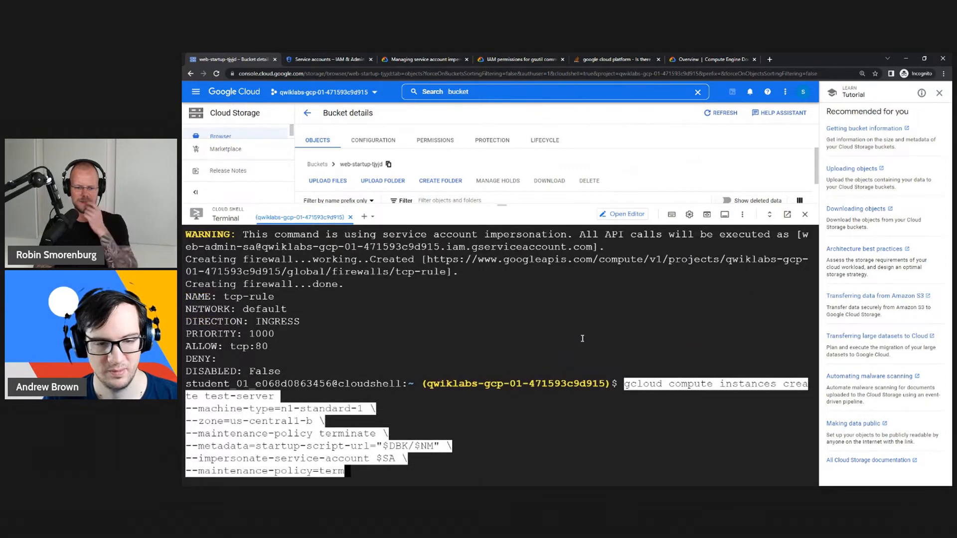
pyautogui.hotkey('ctrl', 'c')
# - Delete the duplicate "--maintenance-policy terminate" line from the test-server command in Notepad
pyautogui.hotkey('alt', 'Tab')
pyautogui.click(701, 284)
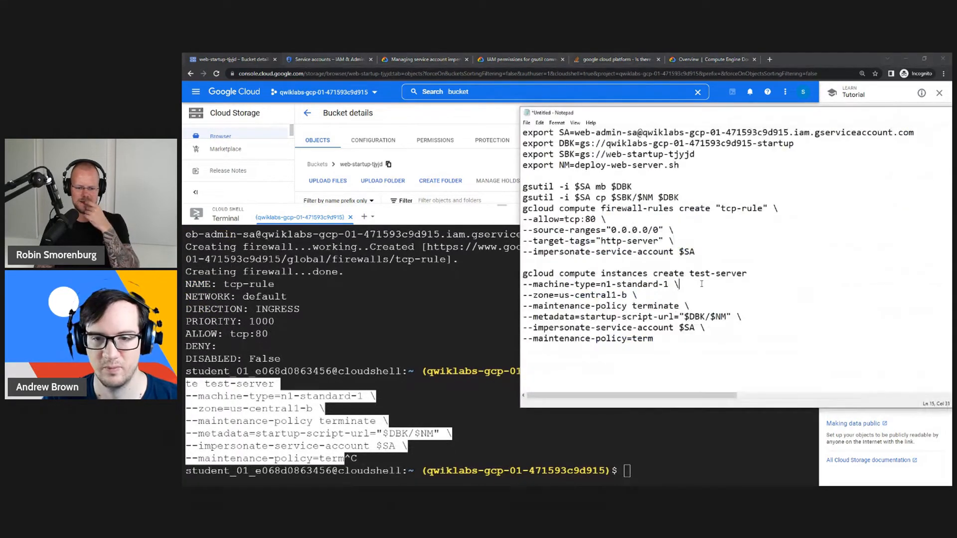
pyautogui.moveTo(693, 299); pyautogui.dragTo(514, 308)
pyautogui.press('BackSpace')
# - Copy the test-server instance command with a single maintenance policy from Notepad and try running it in the terminal
pyautogui.moveTo(655, 330); pyautogui.dragTo(515, 271)
pyautogui.hotkey('ctrl', 'c')
pyautogui.hotkey('alt', 'Tab')
pyautogui.rightClick(676, 292)
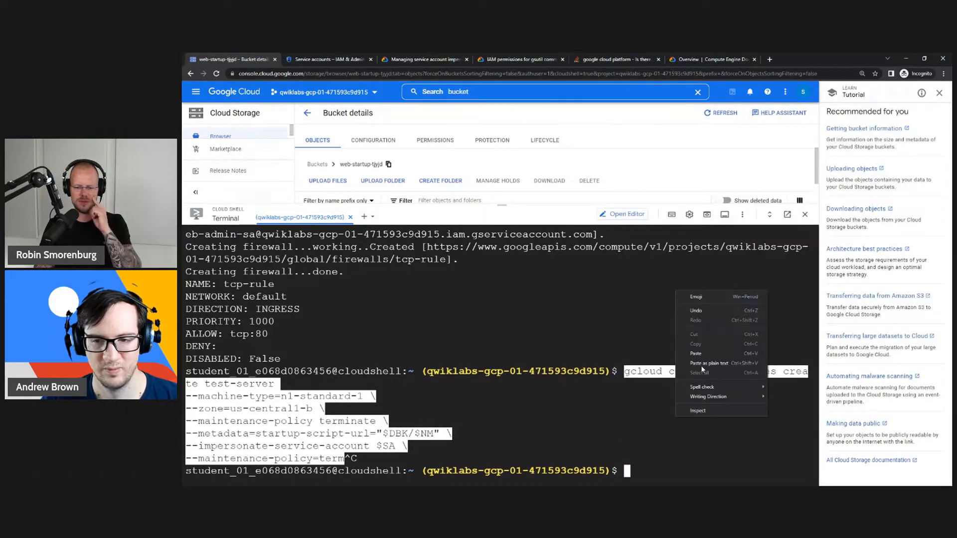
pyautogui.click(701, 354)
pyautogui.hotkey('ctrl', 'v')
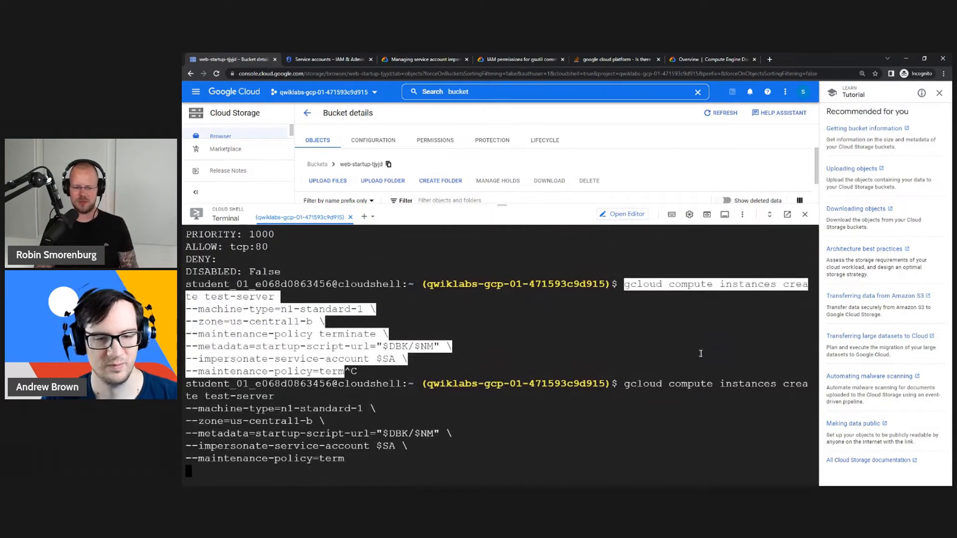
# - Delete the "--maintenance-policy=term" line and the backslash after $SA from the test-server command in Notepad
pyautogui.hotkey('alt', 'Tab')
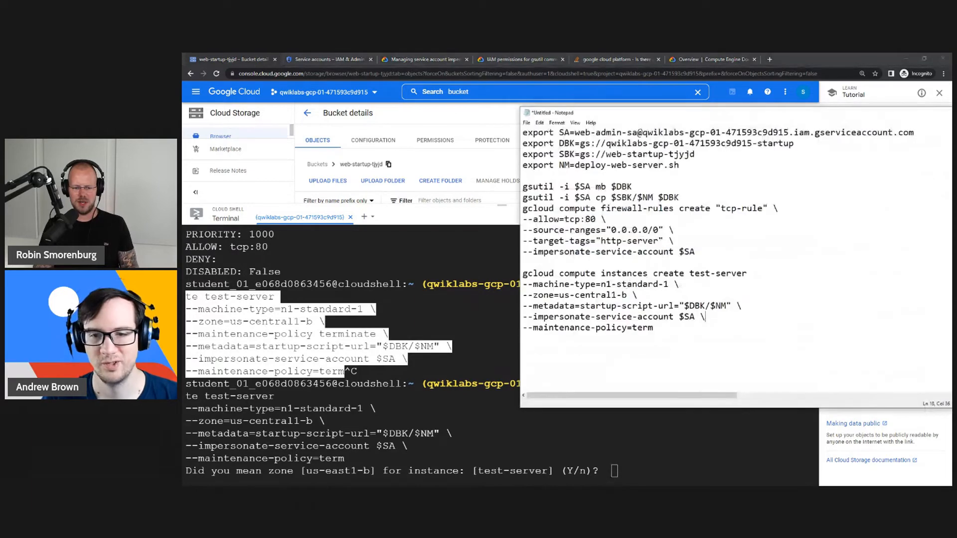
pyautogui.moveTo(656, 328); pyautogui.dragTo(513, 330)
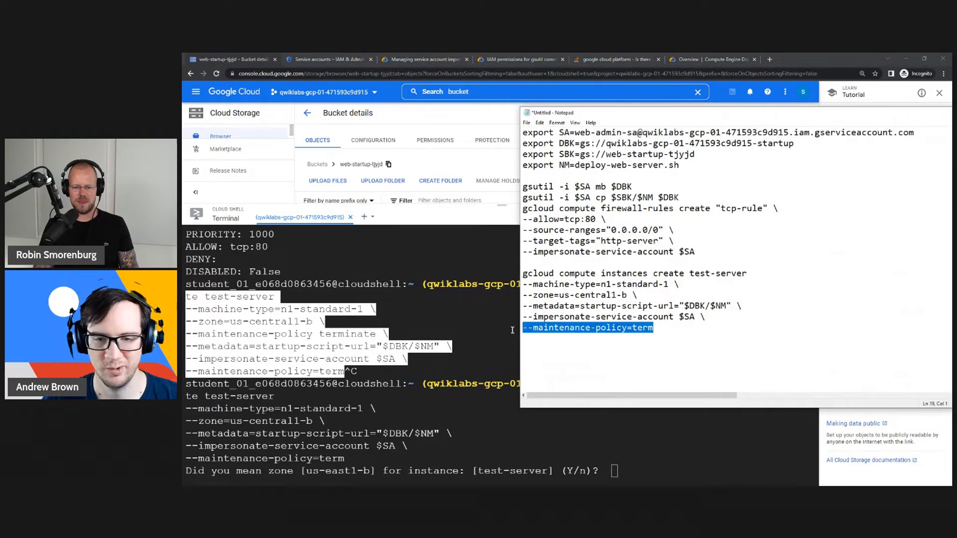
pyautogui.press('BackSpace')
pyautogui.press('BackSpace')
pyautogui.press('BackSpace')
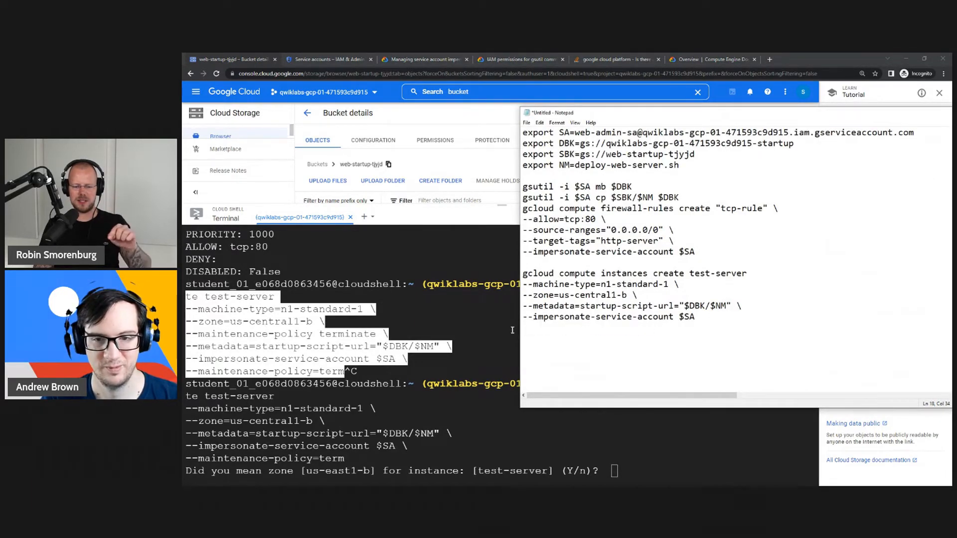
# - Answer Y in the terminal to accept the suggested us-east1-b zone for test-server
pyautogui.hotkey('alt', 'Tab')
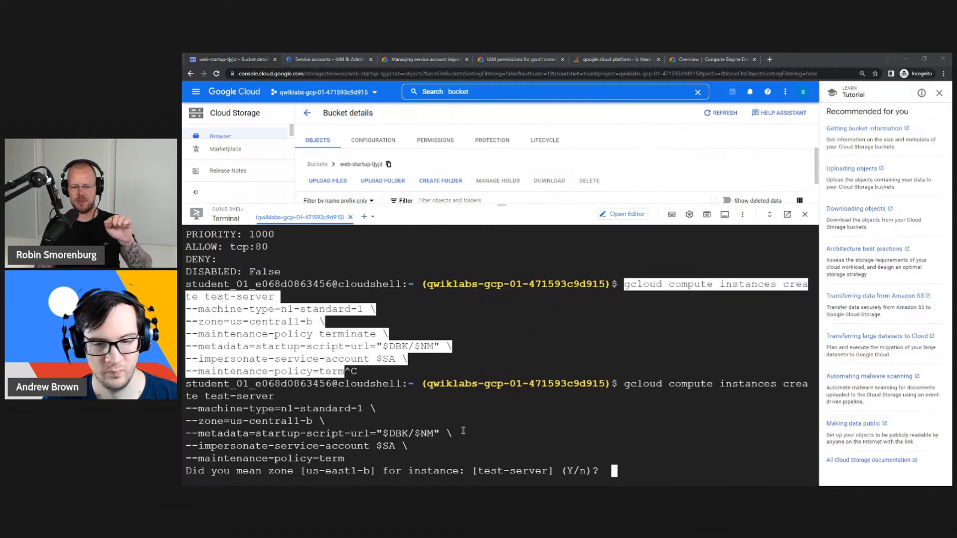
pyautogui.hotkey('alt', 'Tab')
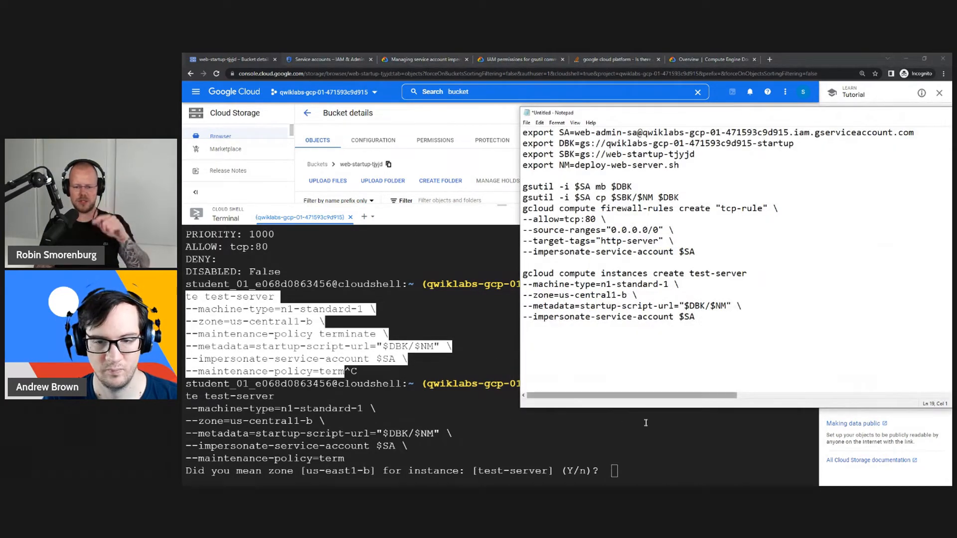
pyautogui.hotkey('alt', 'Tab')
pyautogui.write('Y')
pyautogui.press('Return')
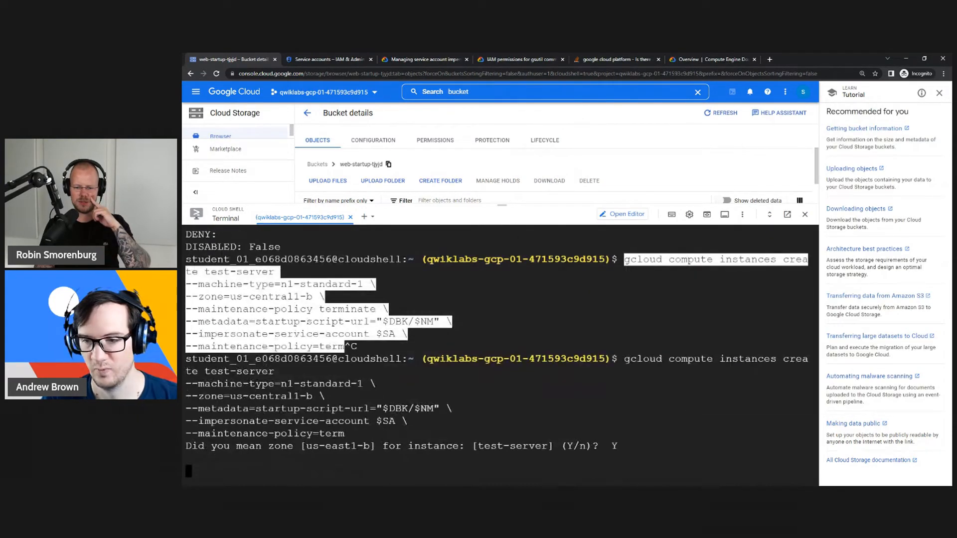
# - Change the test-server command's zone to us-east1-b in the Notepad script
pyautogui.hotkey('alt', 'Tab')
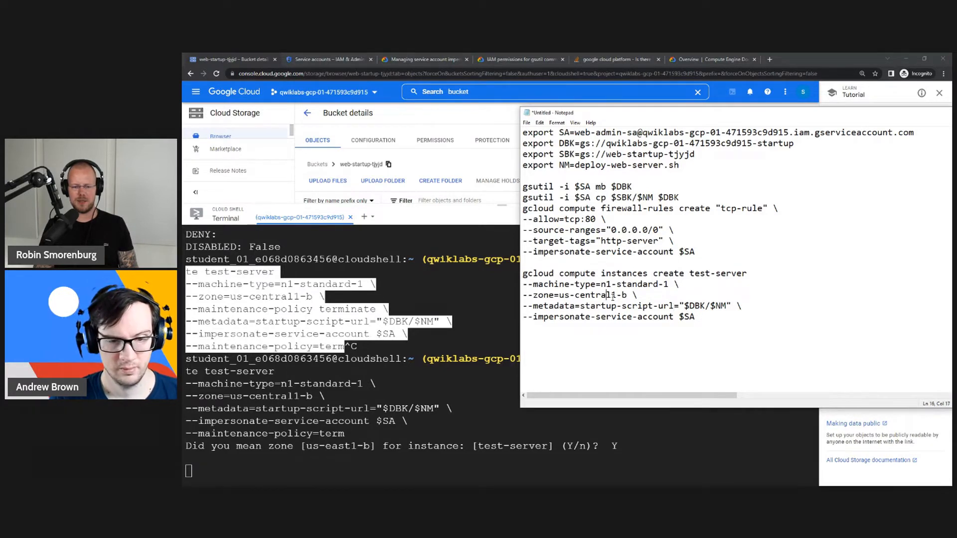
pyautogui.press('BackSpace')
pyautogui.press('BackSpace')
pyautogui.press('BackSpace')
pyautogui.press('BackSpace')
pyautogui.press('BackSpace')
pyautogui.press('BackSpace')
pyautogui.press('BackSpace')
pyautogui.write('east')
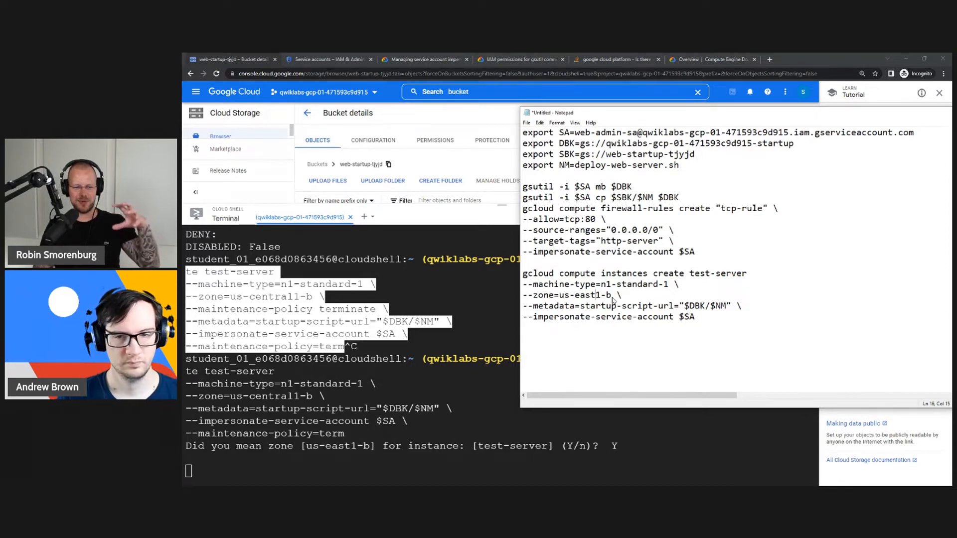
# - Interrupt the running instance command in the terminal and add an empty line above --impersonate-service-account in Notepad
pyautogui.hotkey('alt', 'Tab')
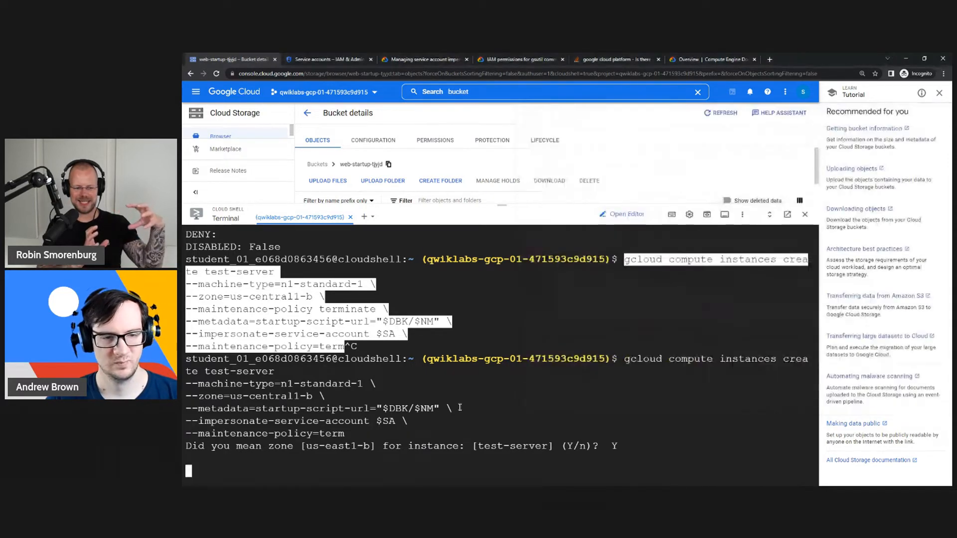
pyautogui.hotkey('ctrl', 'c')
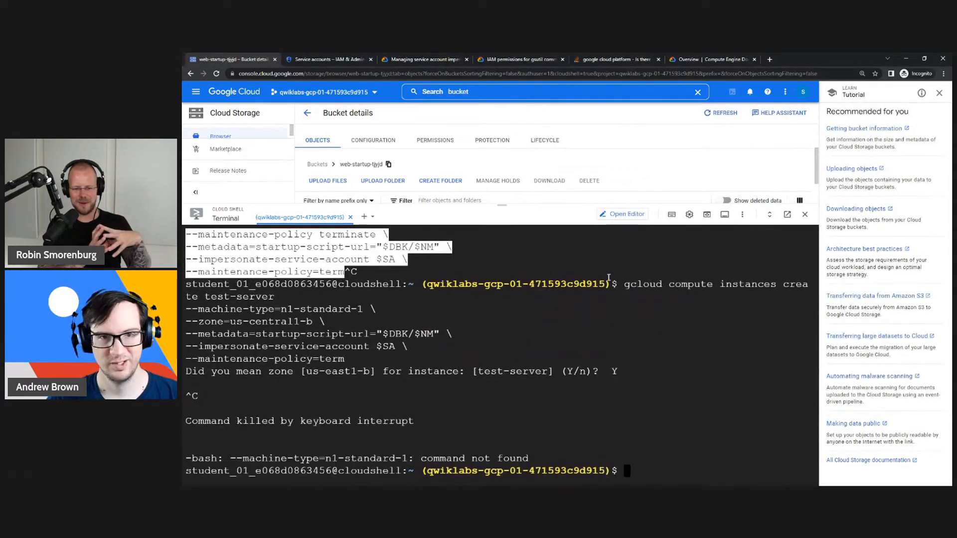
pyautogui.hotkey('alt', 'Tab')
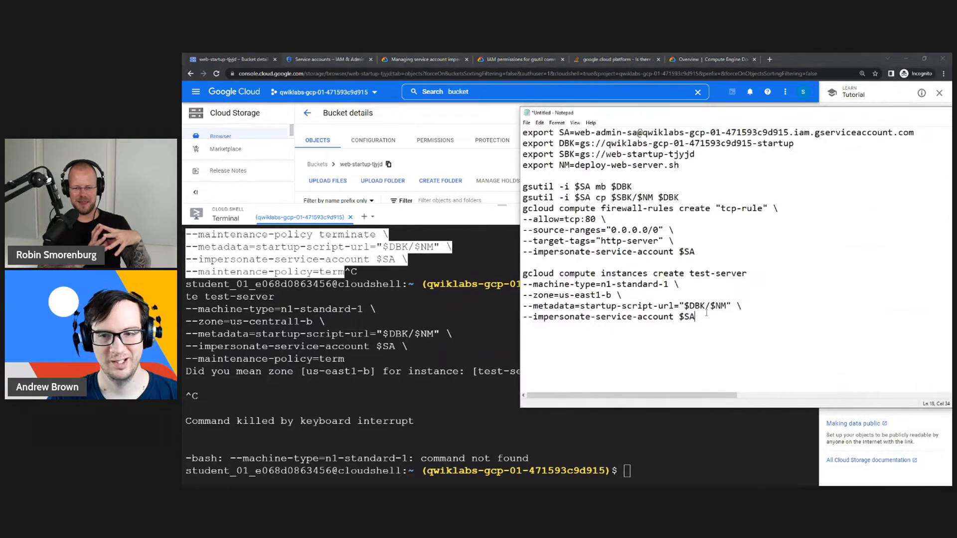
pyautogui.press('Return')
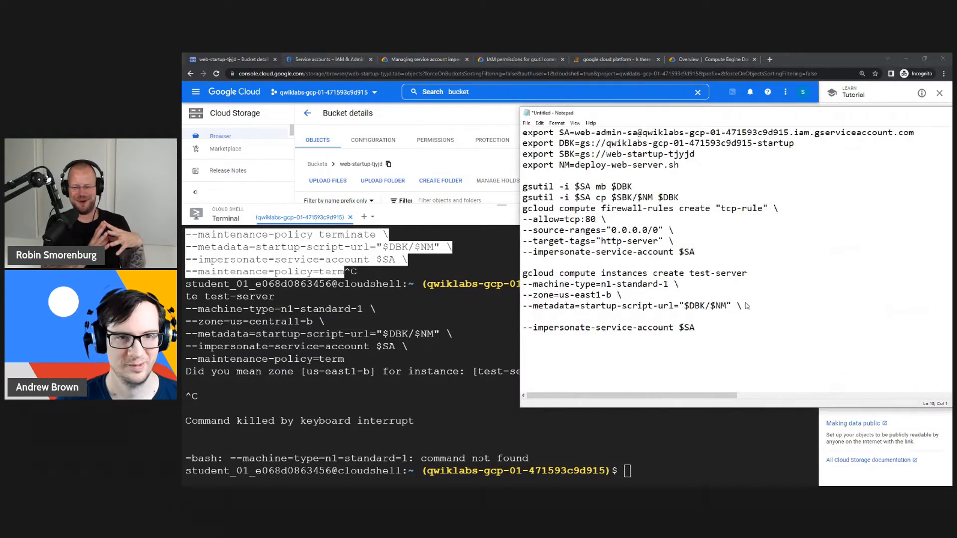
# - Open the Google Cloud console welcome page in a new browser tab and switch to it
pyautogui.click(481, 338)
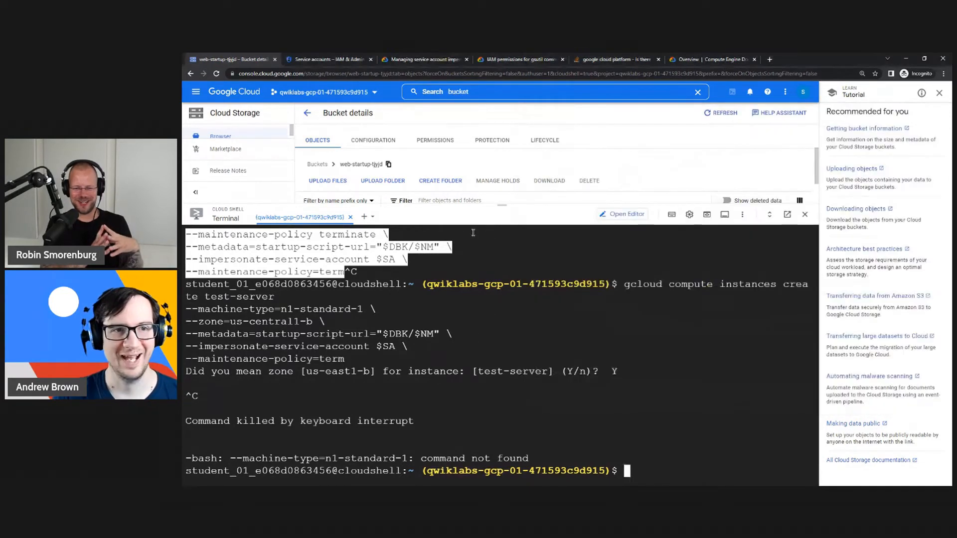
pyautogui.rightClick(233, 92)
pyautogui.click(259, 98)
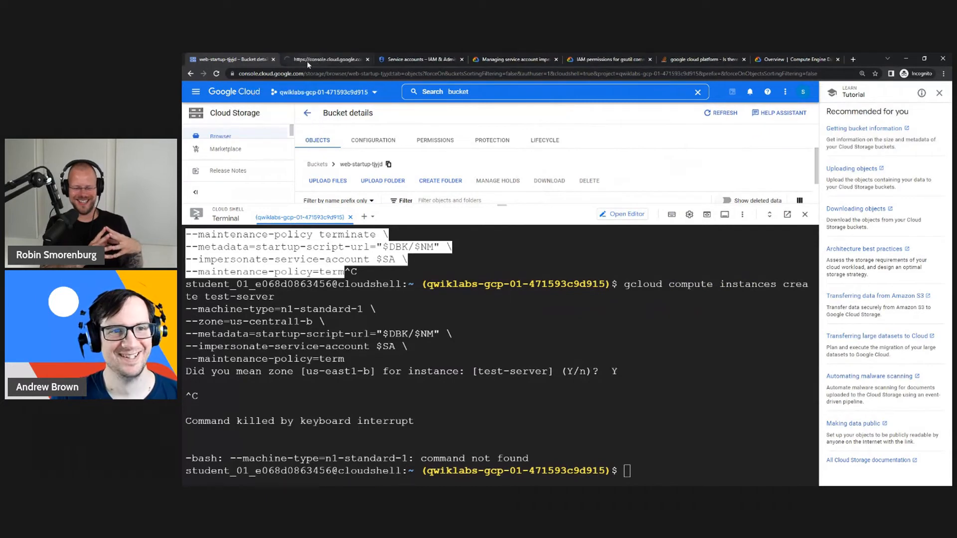
pyautogui.click(304, 60)
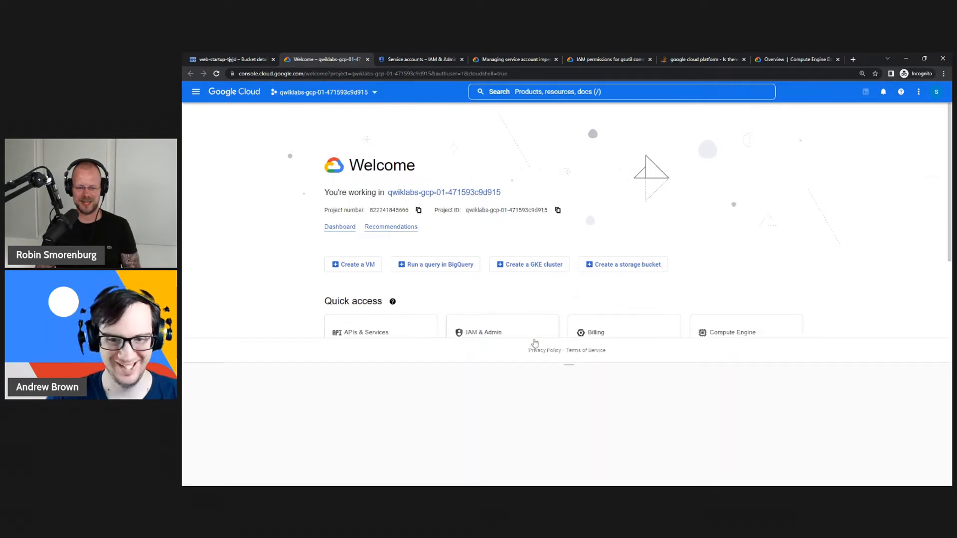
# - Close the Cloud Shell pane on the Google Cloud welcome page
pyautogui.moveTo(569, 365); pyautogui.dragTo(568, 287)
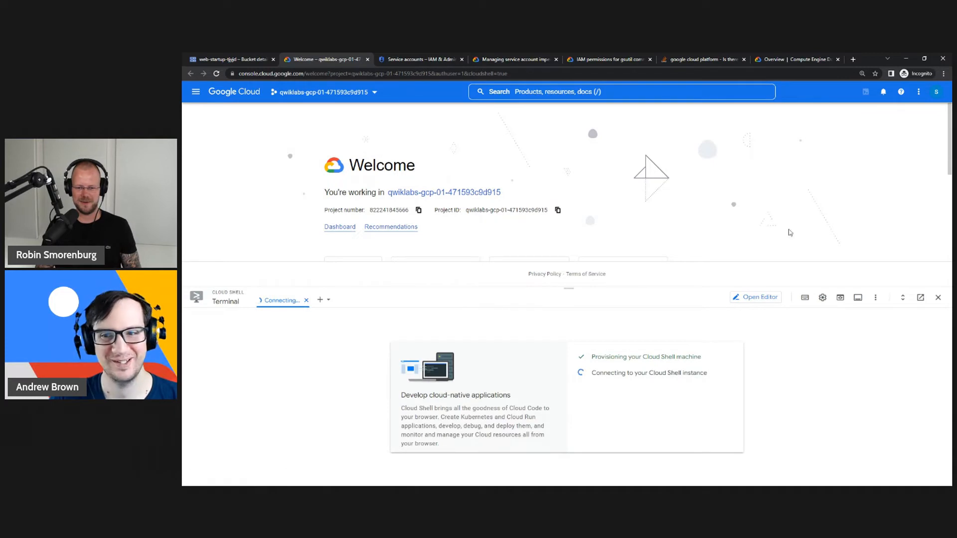
pyautogui.click(938, 298)
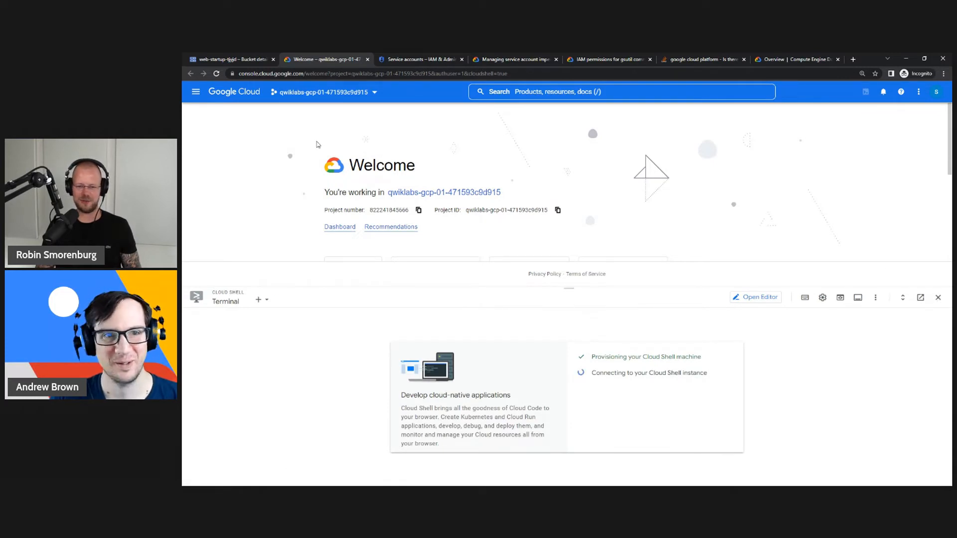
pyautogui.click(248, 59)
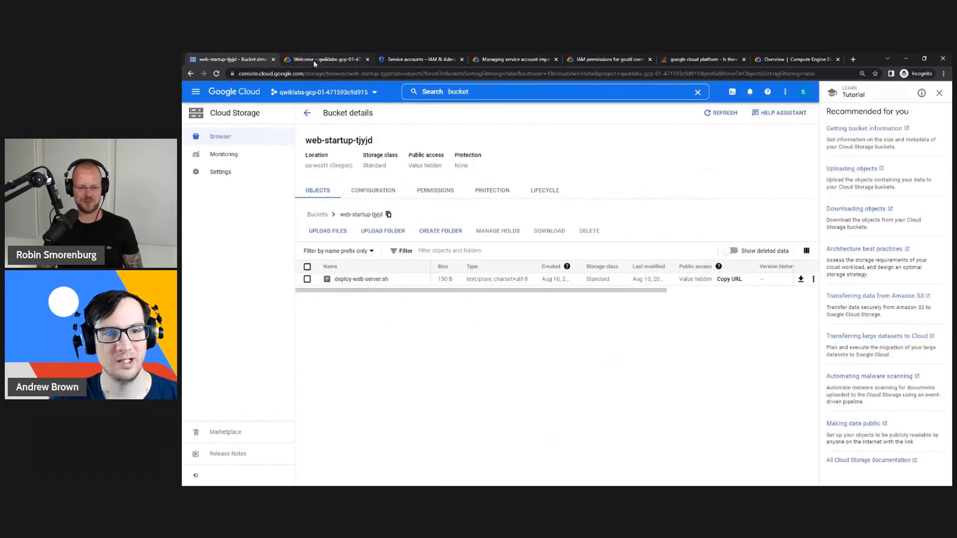
pyautogui.click(323, 59)
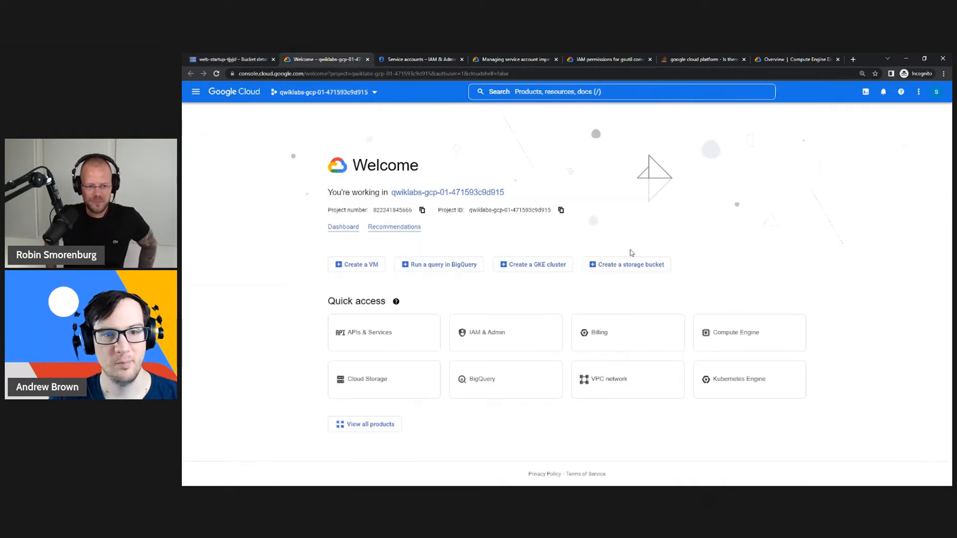
# - Search the console for compute, open the Compute Engine VM instances page and refresh the instance list
pyautogui.click(551, 92)
pyautogui.write('c')
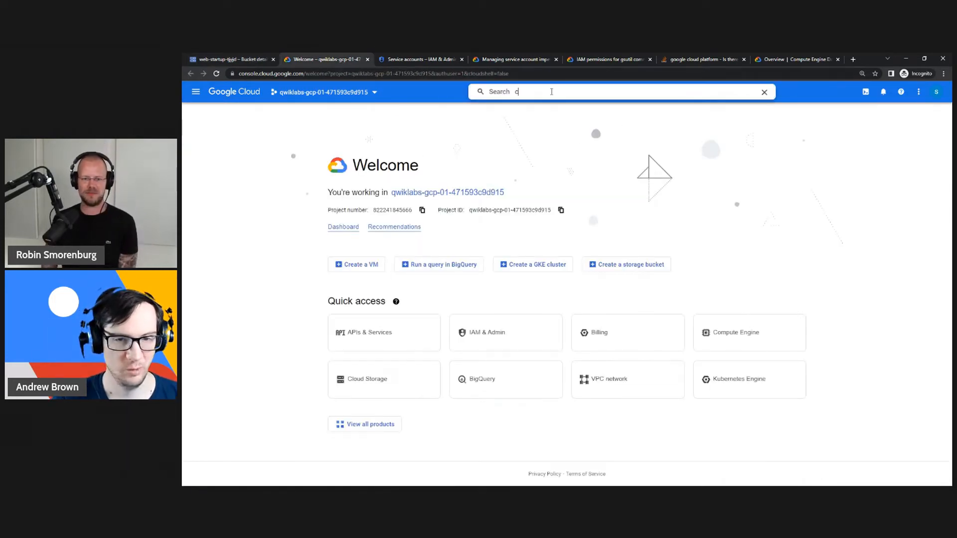
pyautogui.write('loud')
pyautogui.hotkey('ctrl', 'a')
pyautogui.write('c')
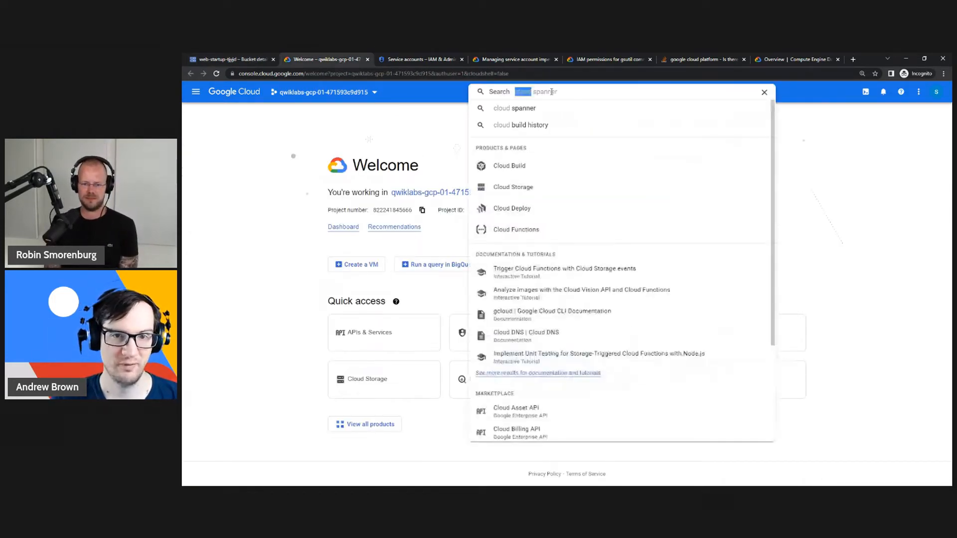
pyautogui.write('ompu')
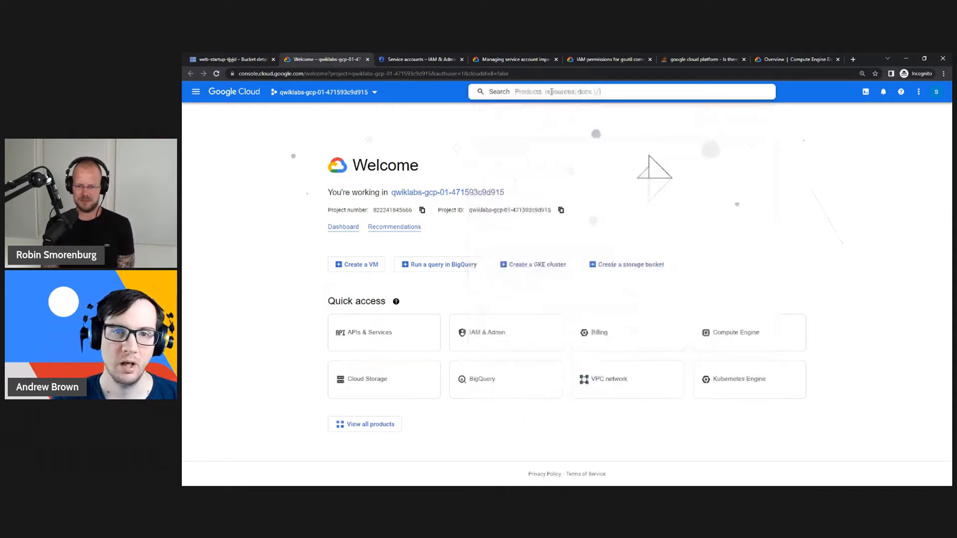
pyautogui.write('te')
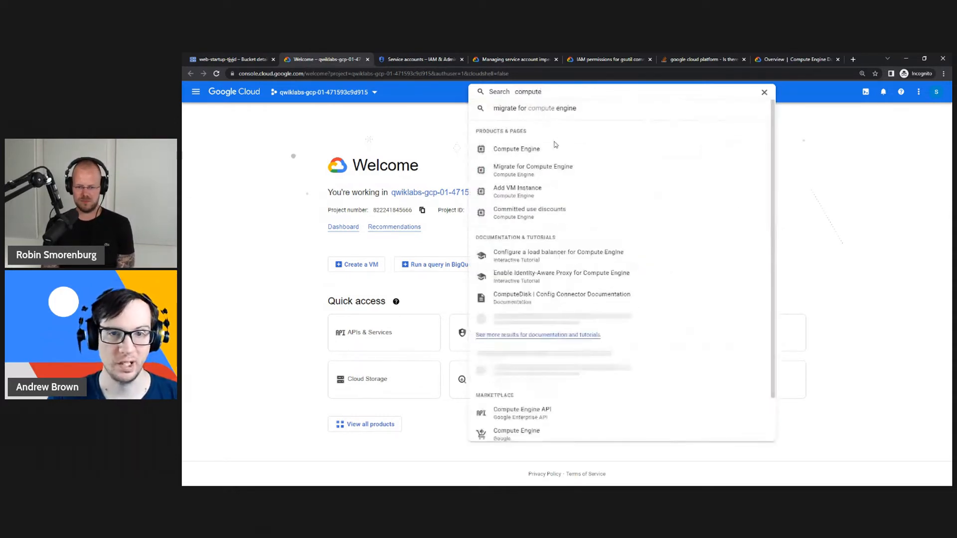
pyautogui.click(543, 158)
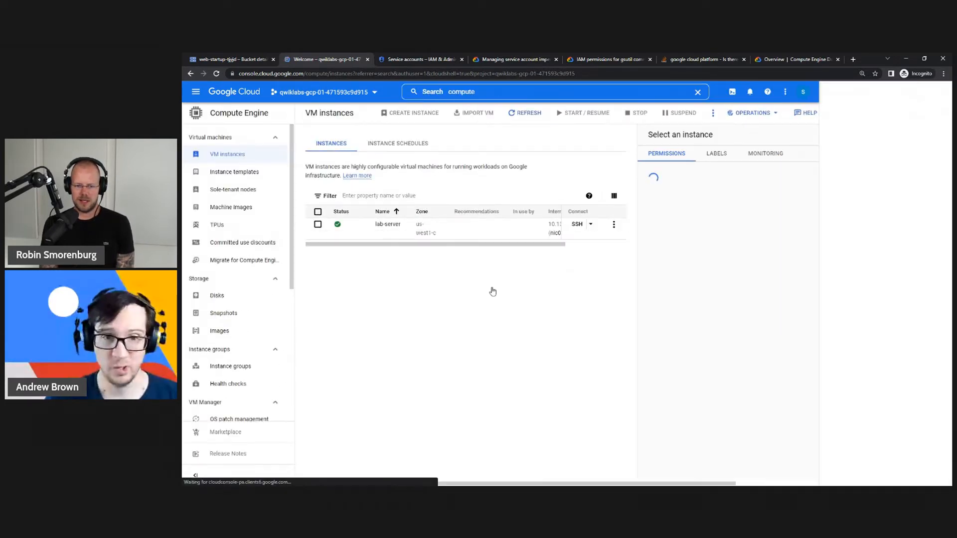
pyautogui.click(524, 116)
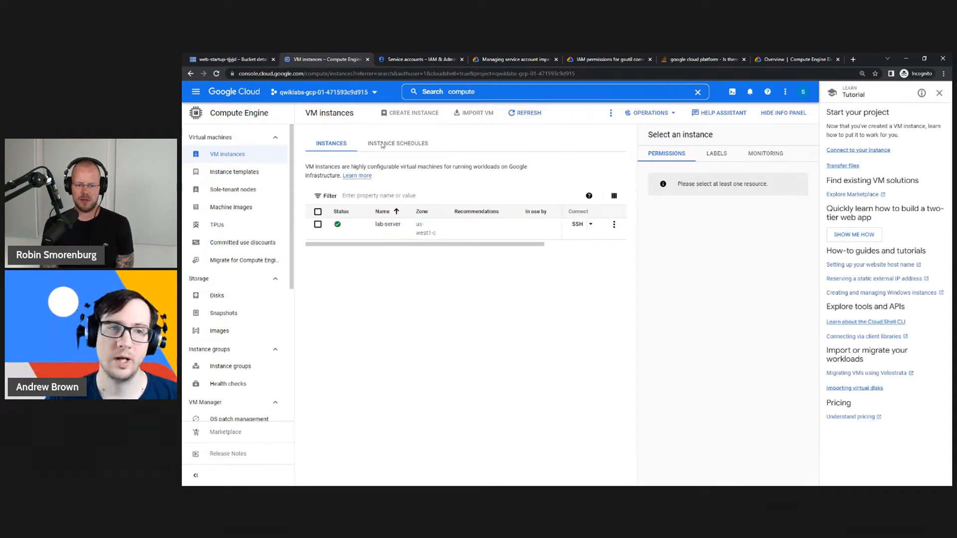
# - Return to the VM instances page and start a Cloud Shell session there
pyautogui.click(249, 61)
pyautogui.hotkey('alt', 'Tab')
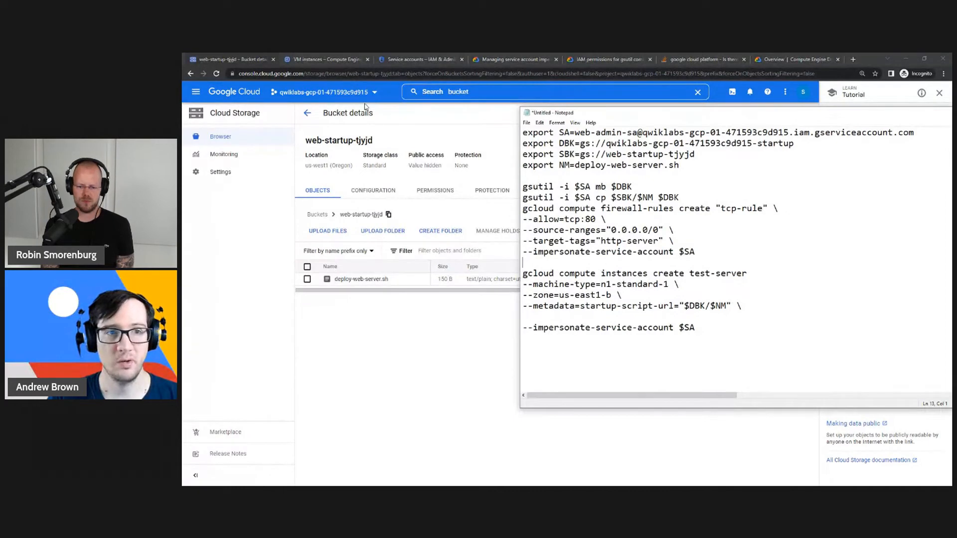
pyautogui.click(678, 293)
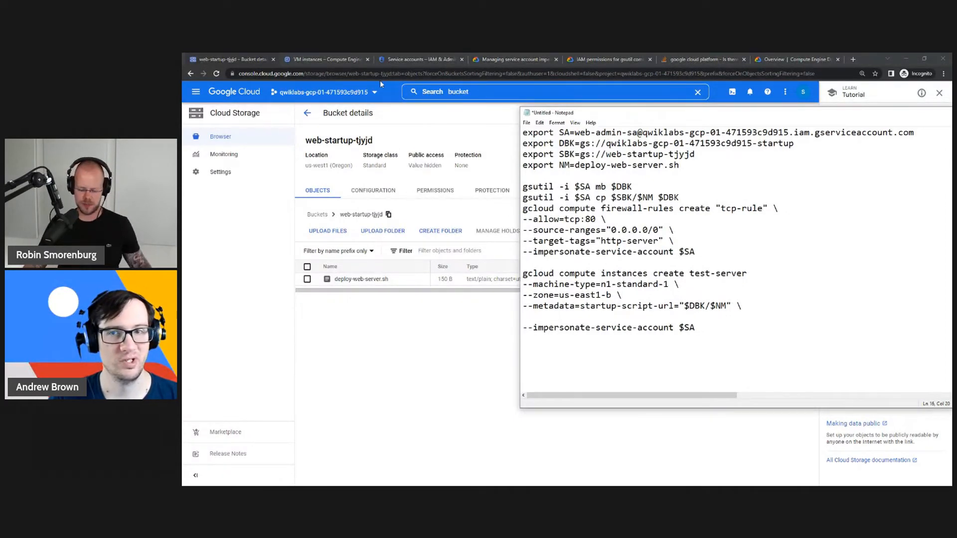
pyautogui.click(315, 61)
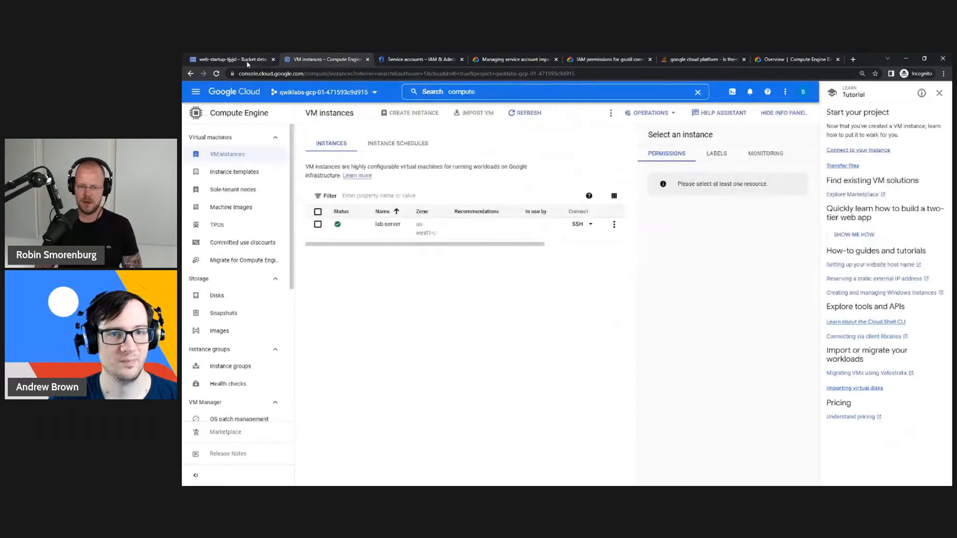
pyautogui.click(249, 61)
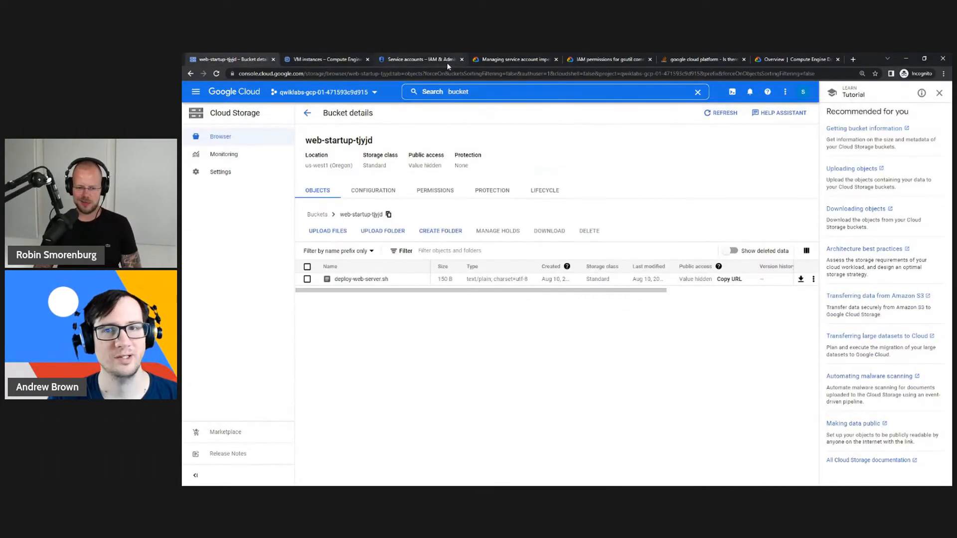
pyautogui.click(323, 60)
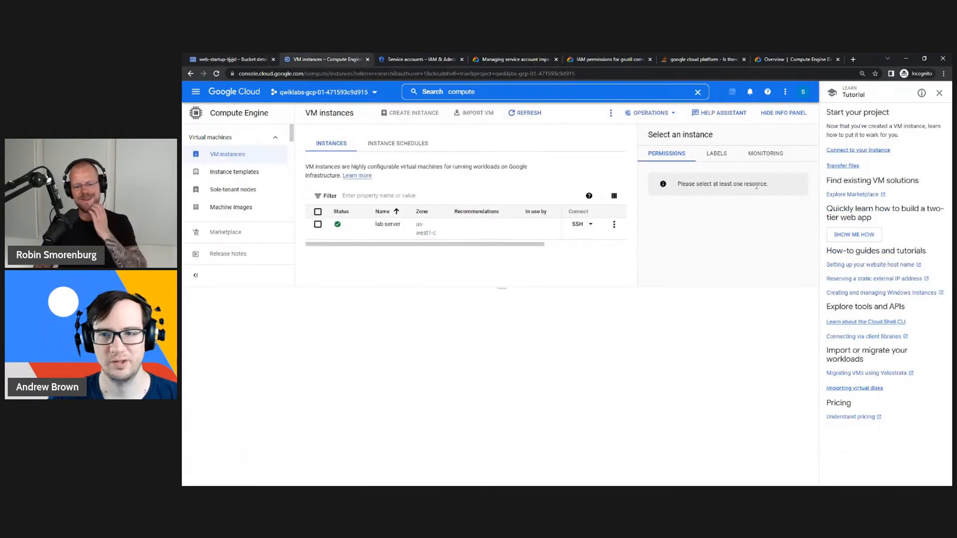
# - Add the line --tags="http-server" \ above --impersonate-service-account in the Notepad instance creation command
pyautogui.hotkey('alt', 'Tab')
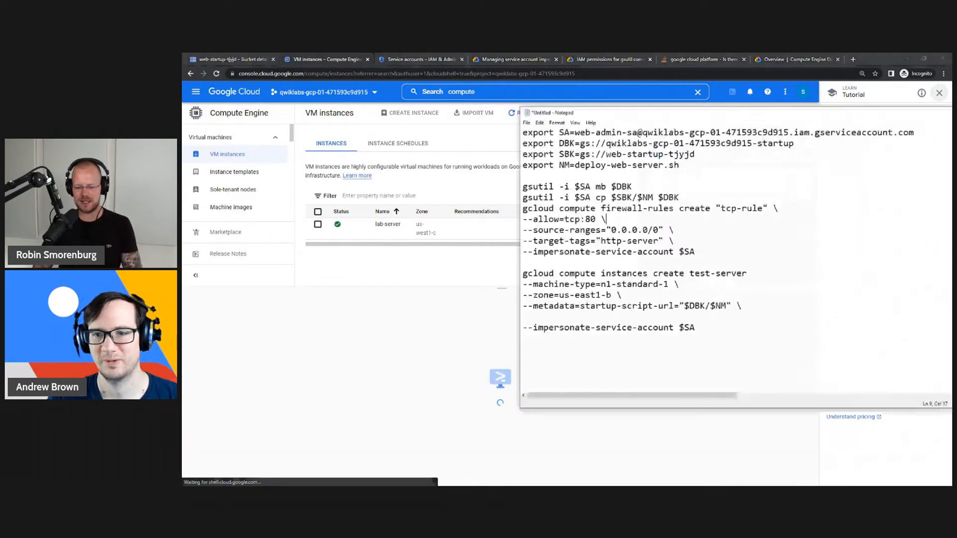
pyautogui.write('--tags')
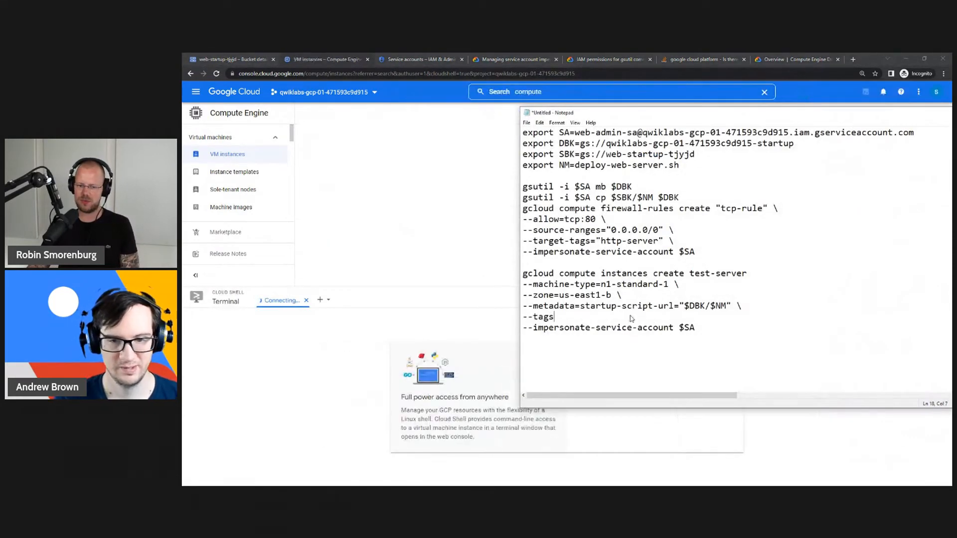
pyautogui.write('=')
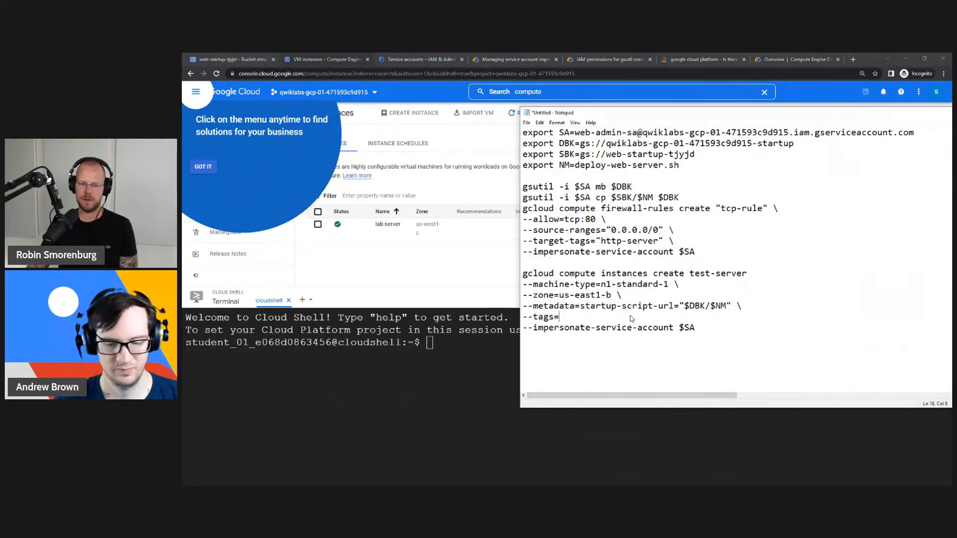
pyautogui.write('""')
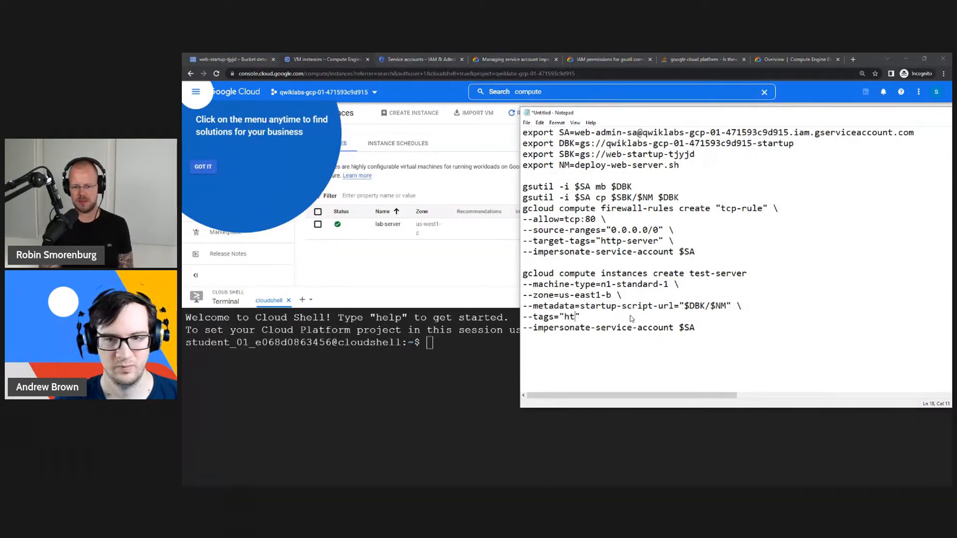
pyautogui.write('http-server')
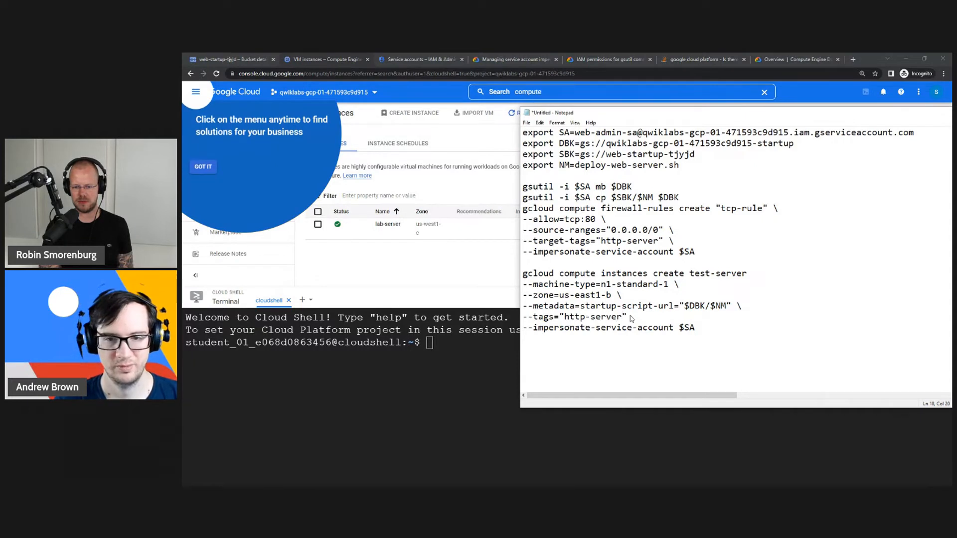
pyautogui.press('Right')
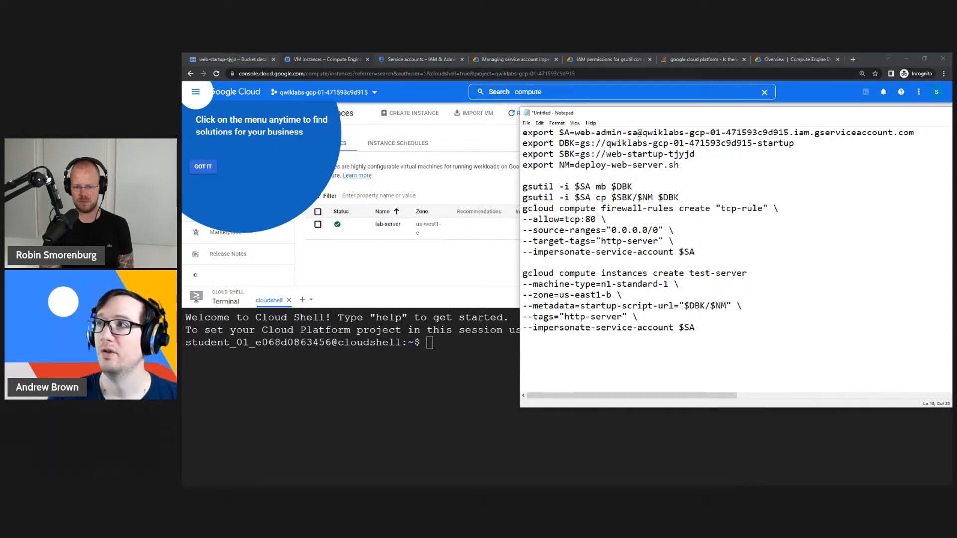
# - Copy the name web-instance from the lab instructions and replace test-server with it in the Notepad instance command
pyautogui.hotkey('alt', 'Tab')
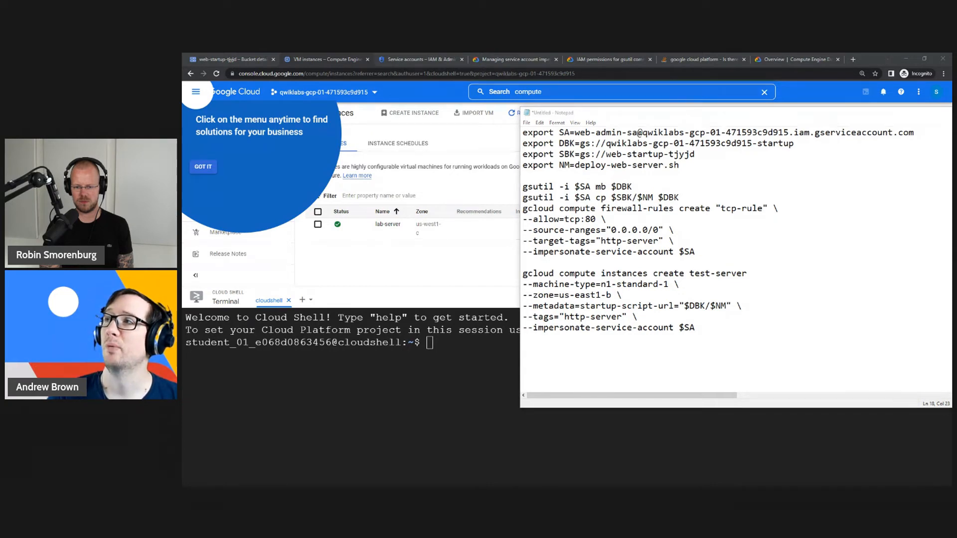
pyautogui.hotkey('alt', 'Tab')
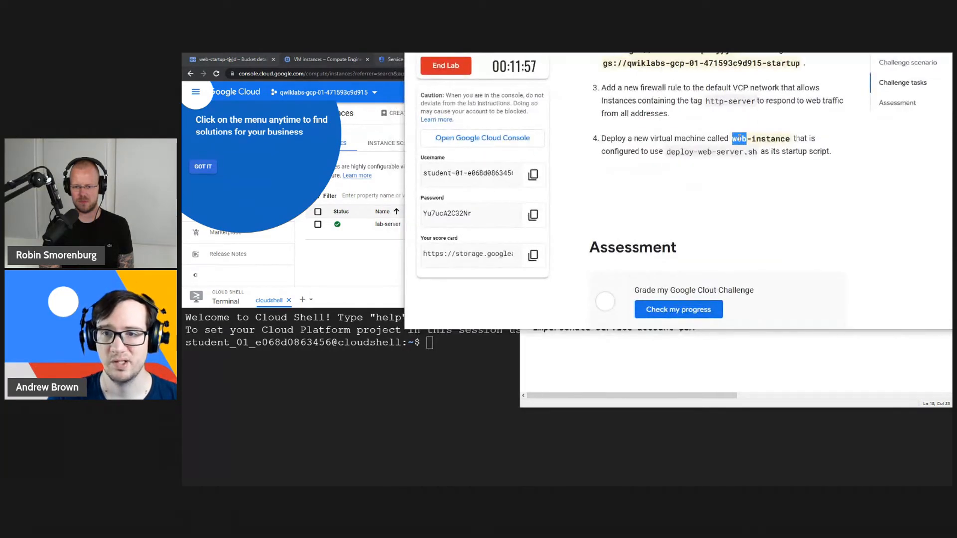
pyautogui.tripleClick(734, 137)
pyautogui.click(778, 137)
pyautogui.moveTo(790, 138); pyautogui.dragTo(732, 139)
pyautogui.hotkey('ctrl', 'c')
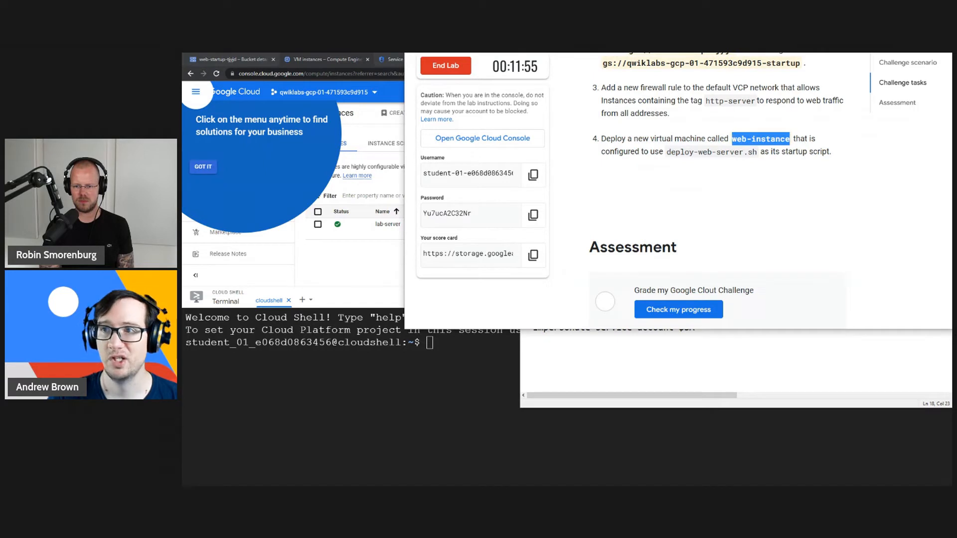
pyautogui.hotkey('alt', 'Tab')
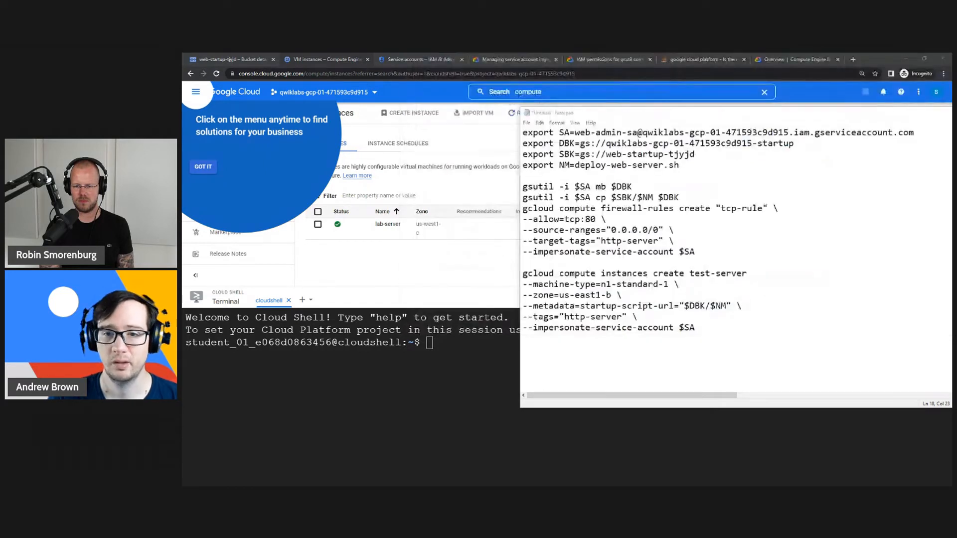
pyautogui.click(690, 274)
pyautogui.moveTo(691, 274); pyautogui.dragTo(749, 273)
pyautogui.hotkey('ctrl', 'v')
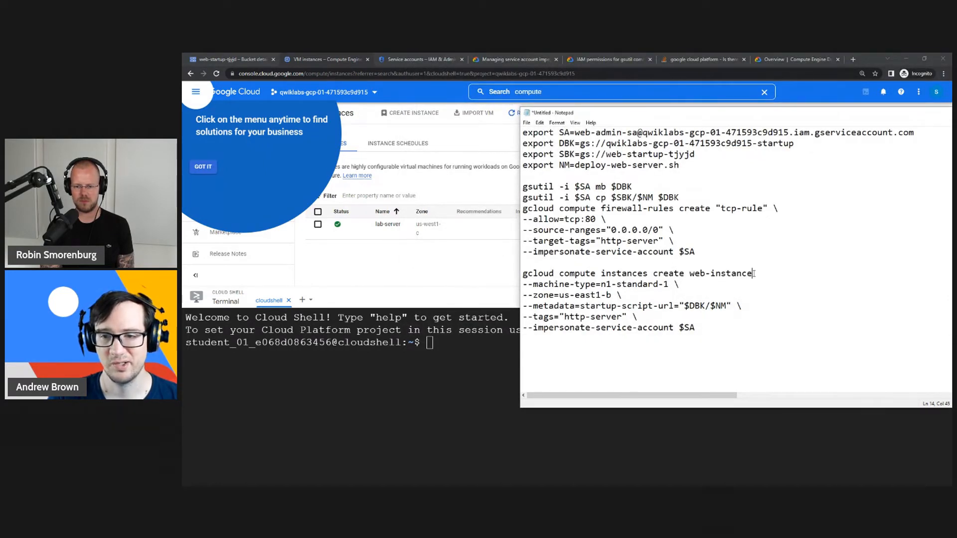
# - Add the line export WB=web-instance below the NM export in Notepad, followed by an empty line
pyautogui.click(564, 177)
pyautogui.write('export WB=')
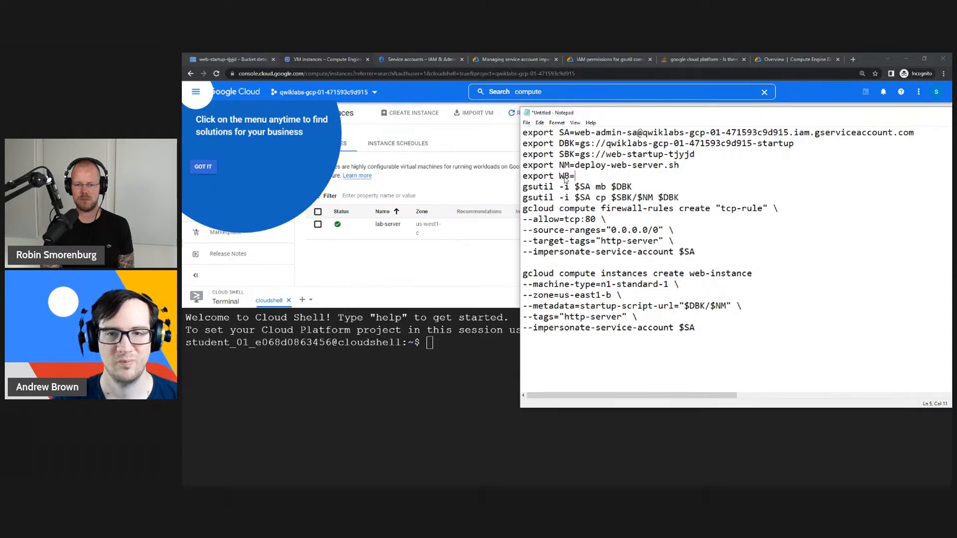
pyautogui.hotkey('ctrl', 'v')
pyautogui.press('Return')
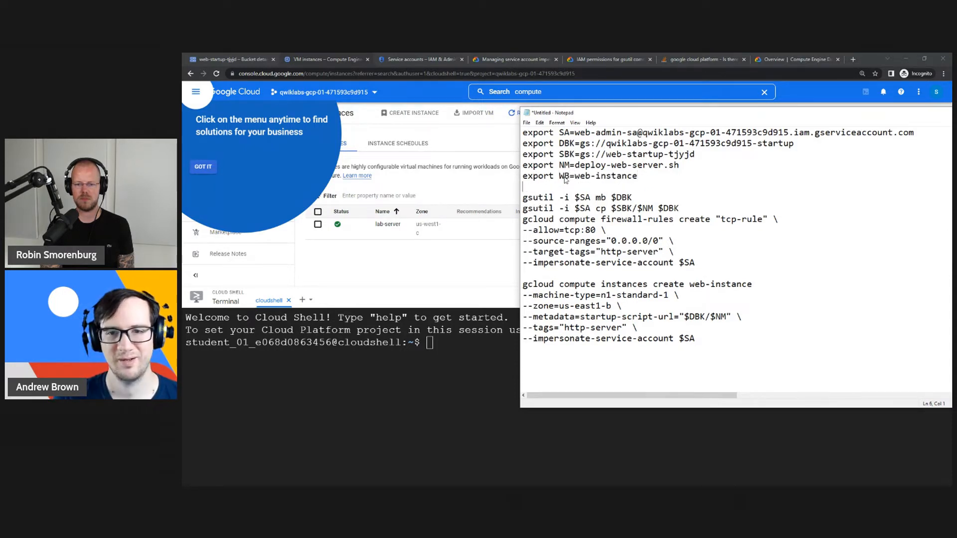
# - Copy the full web-instance creation command from Notepad and run it in Cloud Shell
pyautogui.moveTo(697, 339); pyautogui.dragTo(522, 285)
pyautogui.press('super+c')
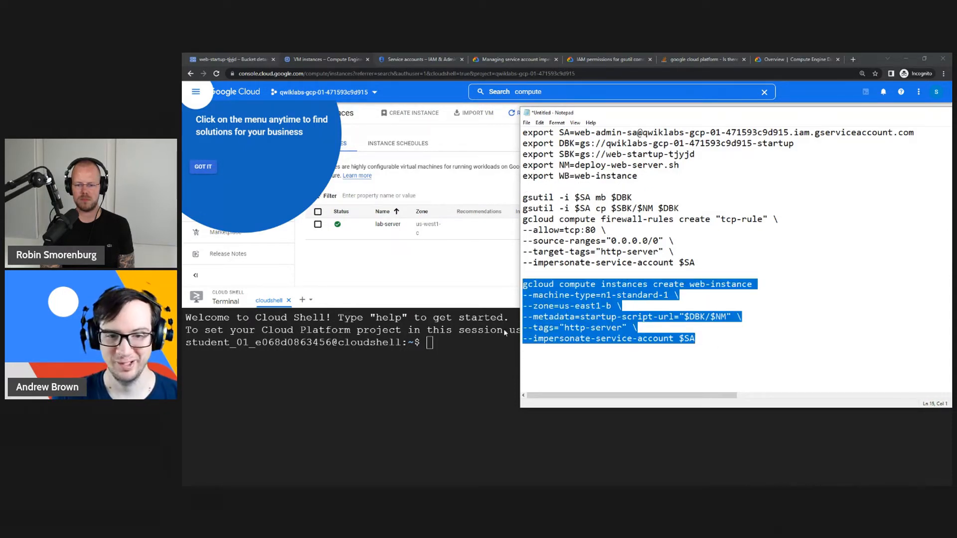
pyautogui.click(463, 352)
pyautogui.rightClick(464, 351)
pyautogui.click(496, 411)
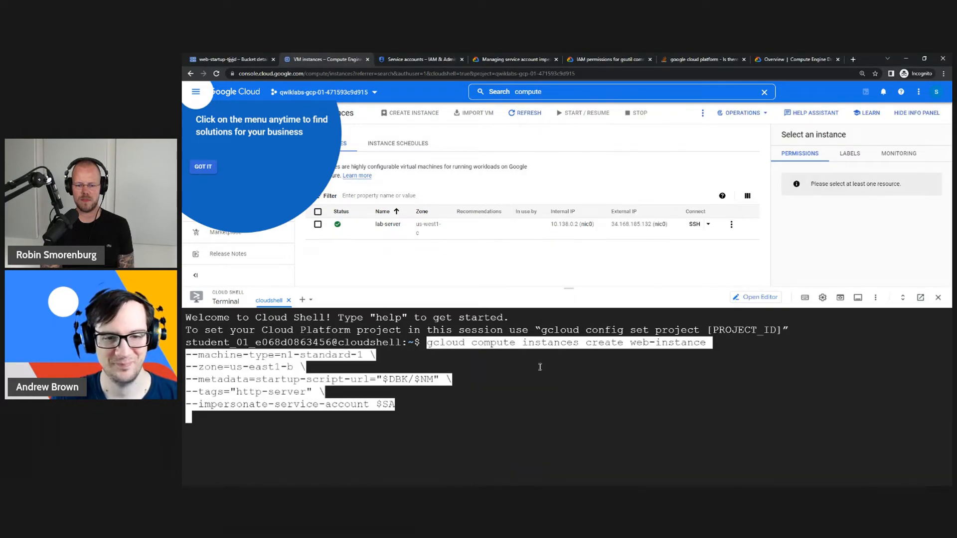
pyautogui.press('Return')
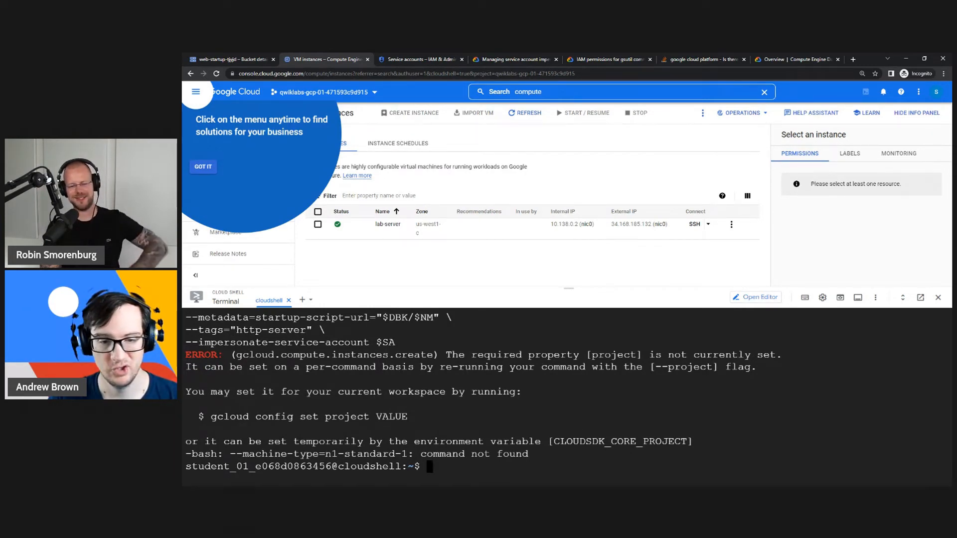
# - Recall the earlier command gcloud config set project qwiklabs-gcp-01-471593c9d915 in Cloud Shell and copy it without running it
pyautogui.hotkey('alt', 'Tab')
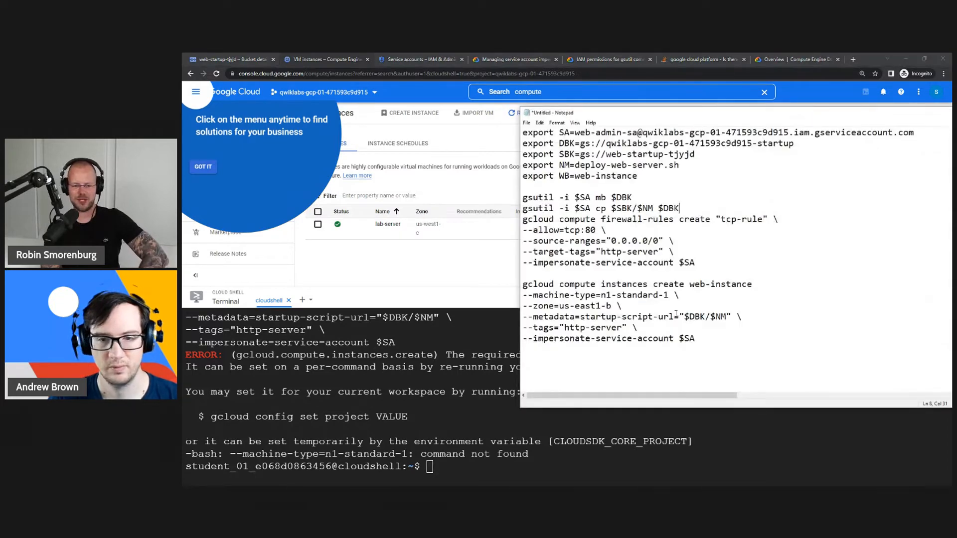
pyautogui.click(588, 416)
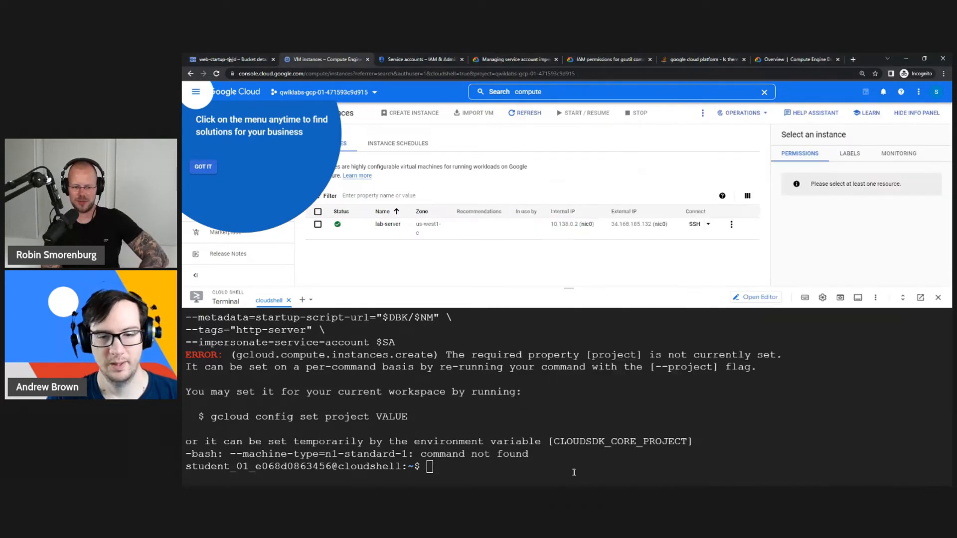
pyautogui.press('Up')
pyautogui.press('Up')
pyautogui.press('Up')
pyautogui.press('Up')
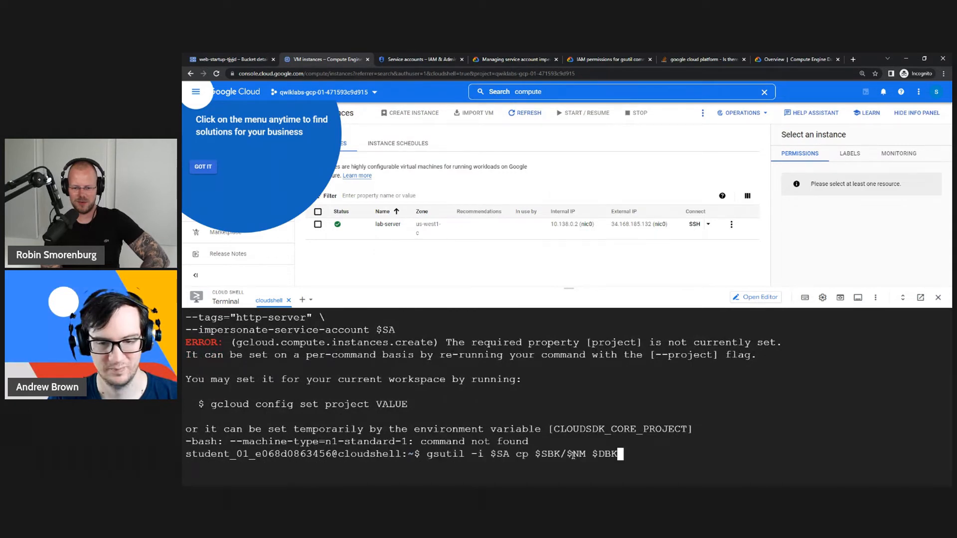
pyautogui.press('Up')
pyautogui.press('Down')
pyautogui.press('Up')
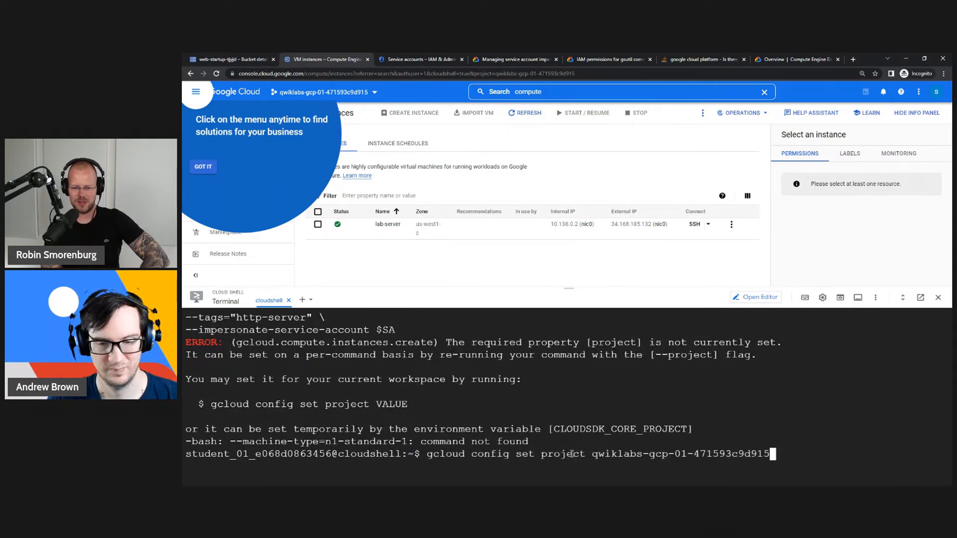
pyautogui.moveTo(770, 454); pyautogui.dragTo(429, 455)
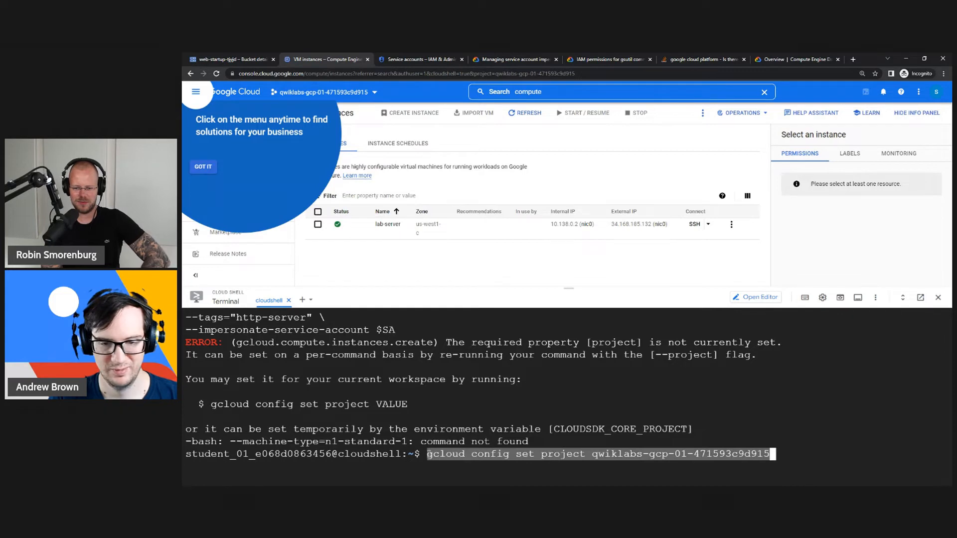
pyautogui.hotkey('ctrl', 'c')
# - Insert the copied gcloud config set project command on its own line in Notepad, between the exports and the gsutil commands
pyautogui.hotkey('alt', 'Tab')
pyautogui.click(554, 197)
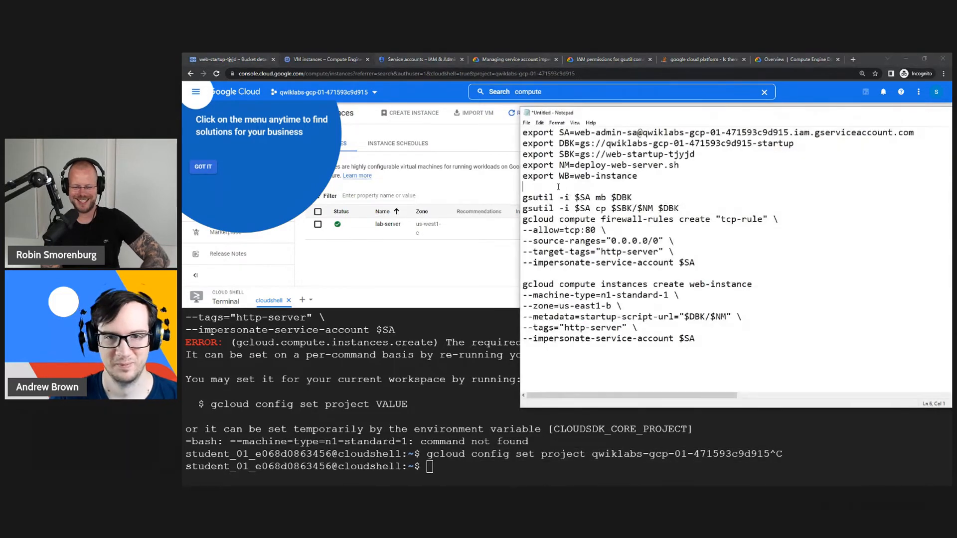
pyautogui.press('Return')
pyautogui.press('Return')
pyautogui.press('Up')
pyautogui.hotkey('ctrl', 'v')
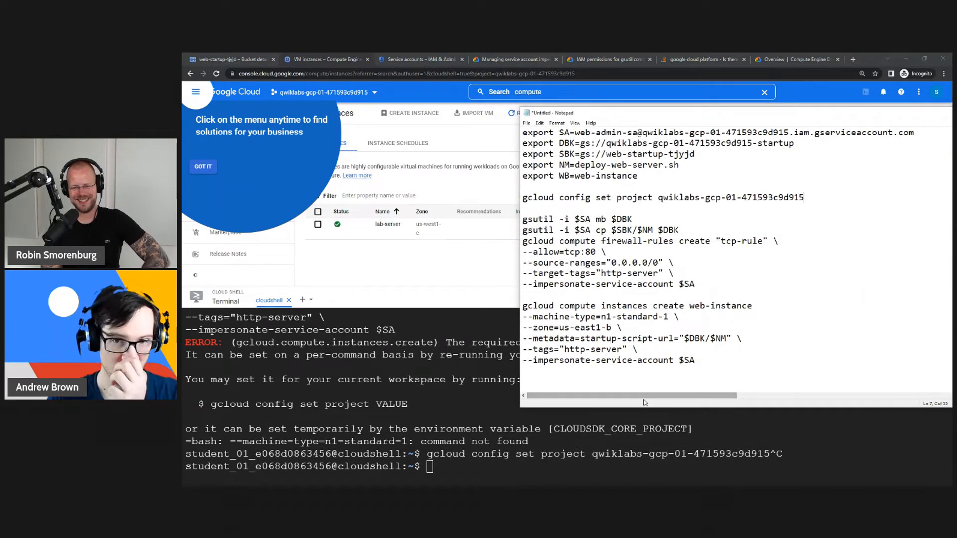
pyautogui.click(686, 431)
pyautogui.press('Up')
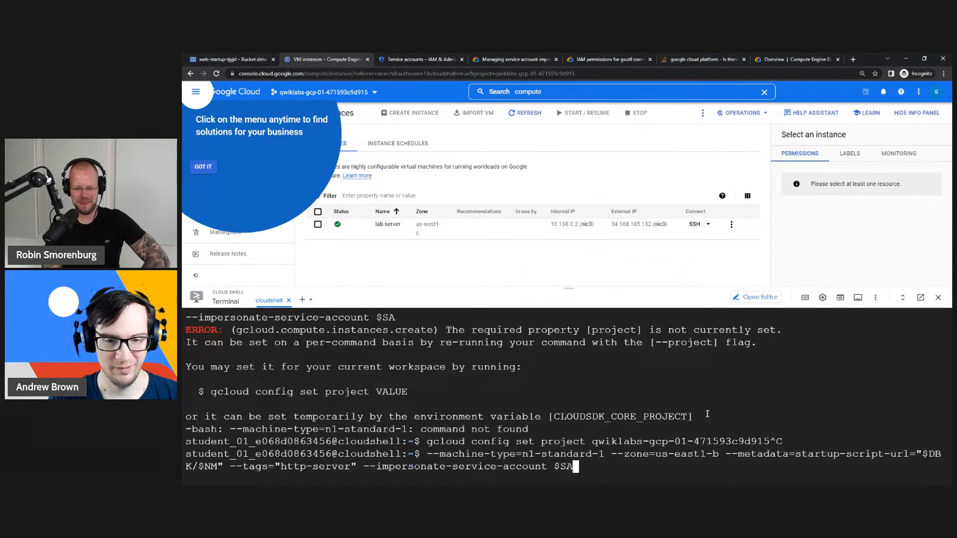
pyautogui.press('Down')
pyautogui.press('Up')
pyautogui.press('Up')
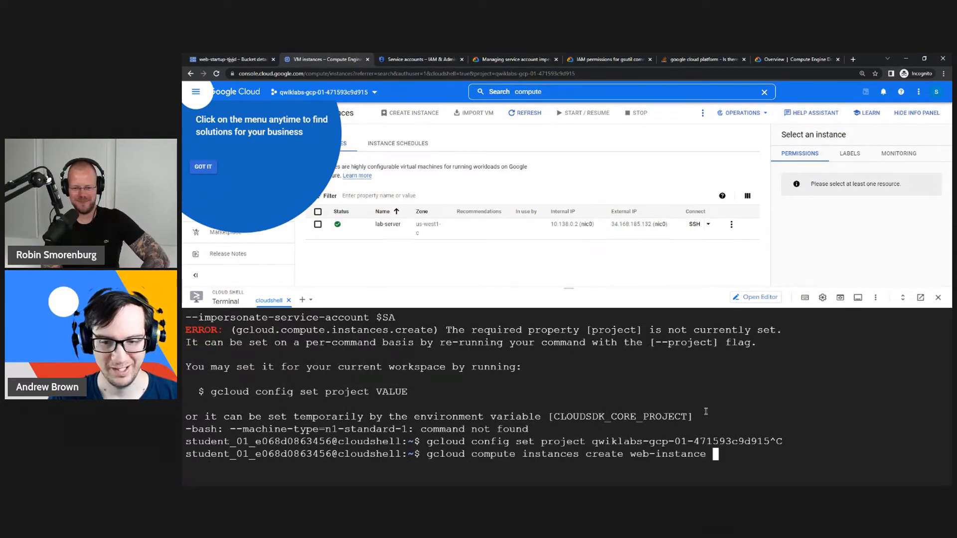
pyautogui.press('Down')
pyautogui.hotkey('alt', 'Tab')
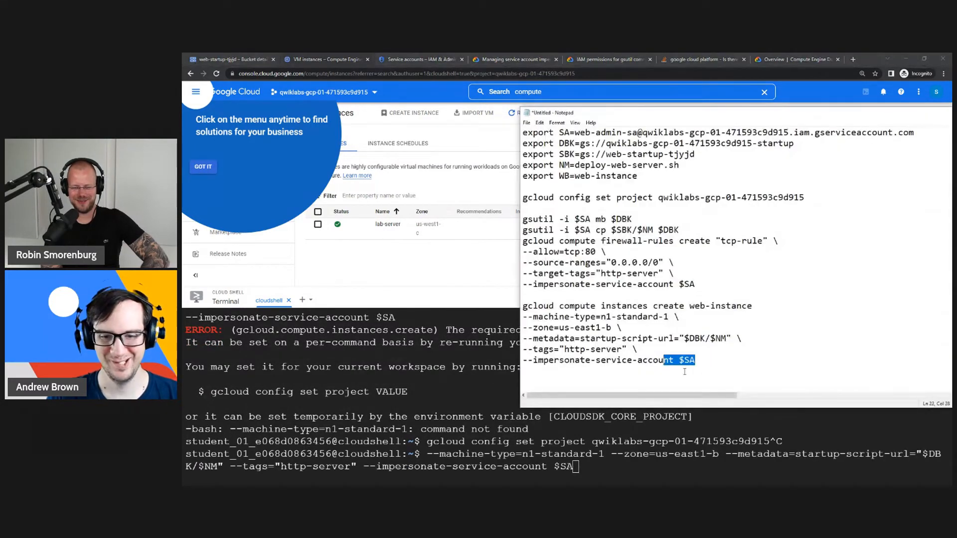
pyautogui.hotkey('alt', 'Tab')
pyautogui.hotkey('ctrl', 'c')
# - Copy gcloud config set project qwiklabs-gcp-01-471593c9d915 from Notepad and run it in Cloud Shell
pyautogui.hotkey('alt', 'Tab')
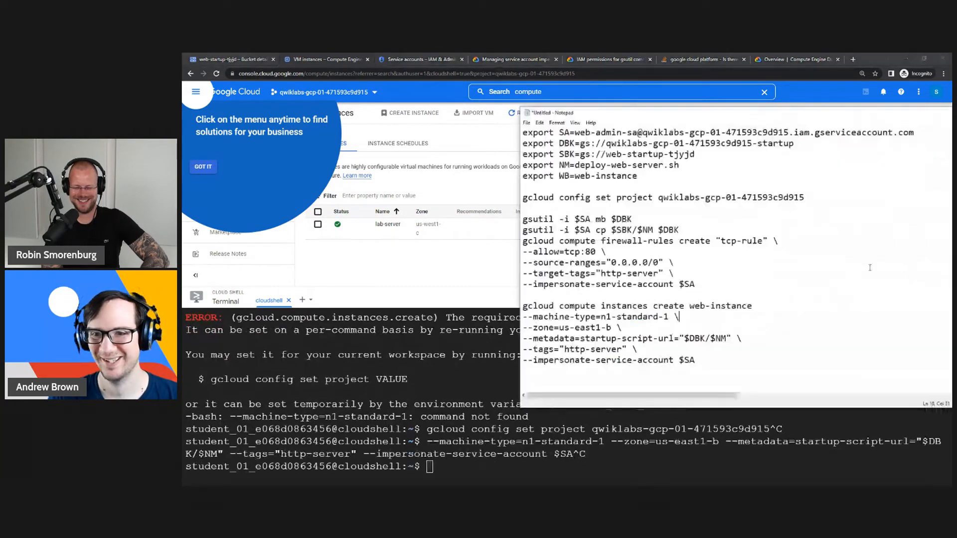
pyautogui.moveTo(804, 197); pyautogui.dragTo(517, 196)
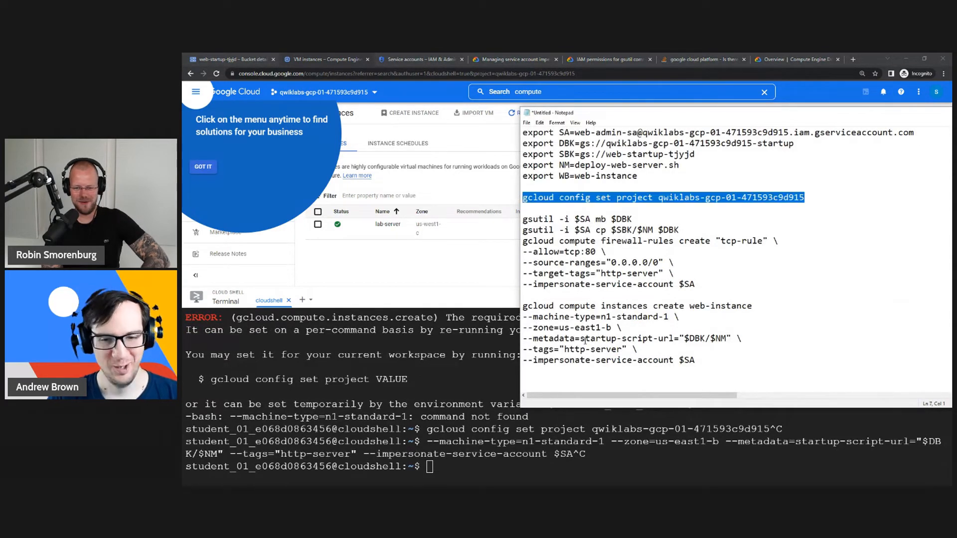
pyautogui.hotkey('ctrl', 'c')
pyautogui.hotkey('alt', 'Tab')
pyautogui.hotkey('ctrl', 'v')
pyautogui.press('Return')
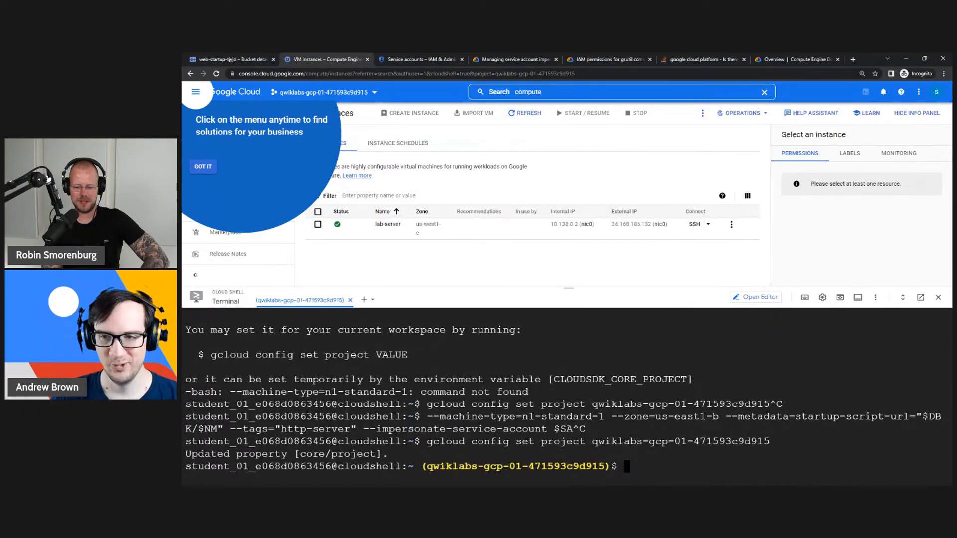
# - Try to create web-instance by running the full Notepad creation command in Cloud Shell, accepting zone us-east1-b with Y
pyautogui.hotkey('alt', 'Tab')
pyautogui.moveTo(695, 360); pyautogui.dragTo(522, 305)
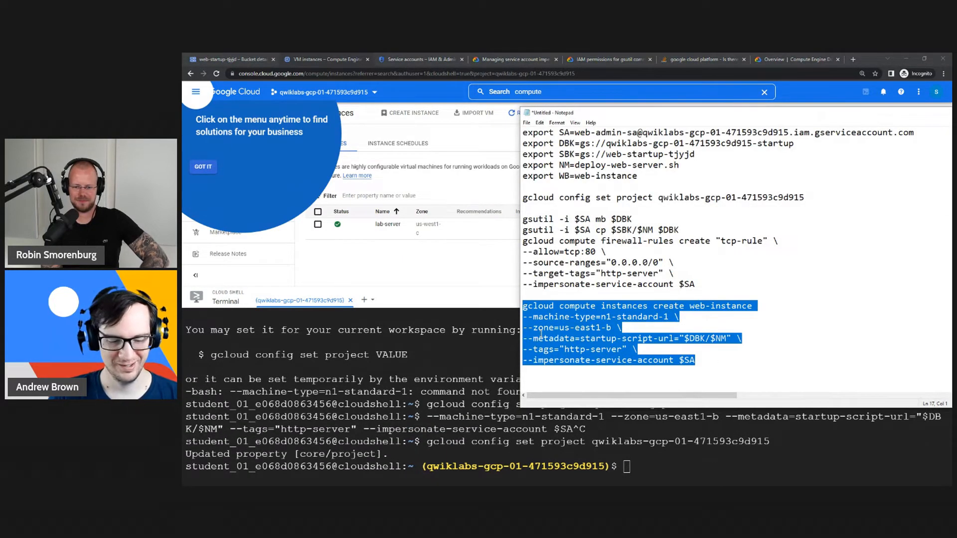
pyautogui.hotkey('ctrl', 'c')
pyautogui.hotkey('alt', 'Tab')
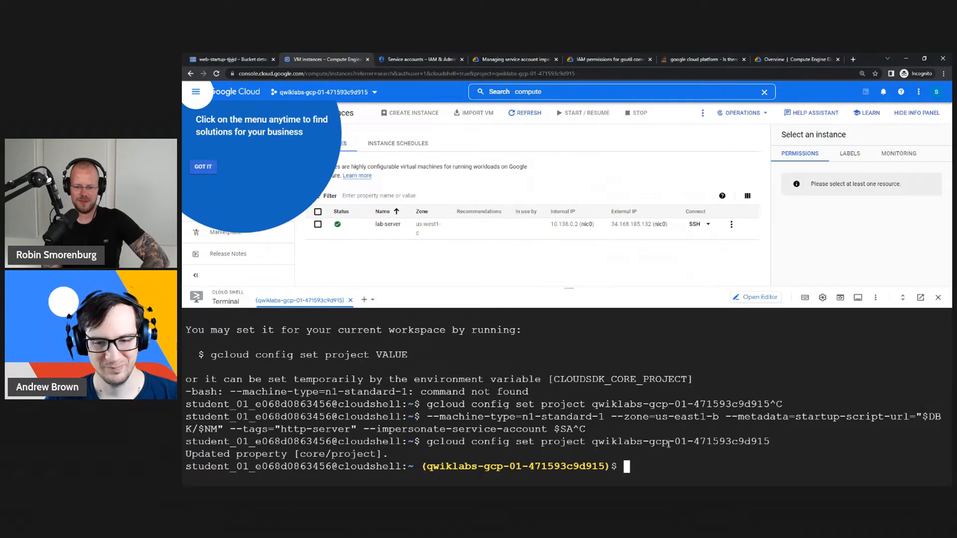
pyautogui.hotkey('ctrl', 'v')
pyautogui.press('Return')
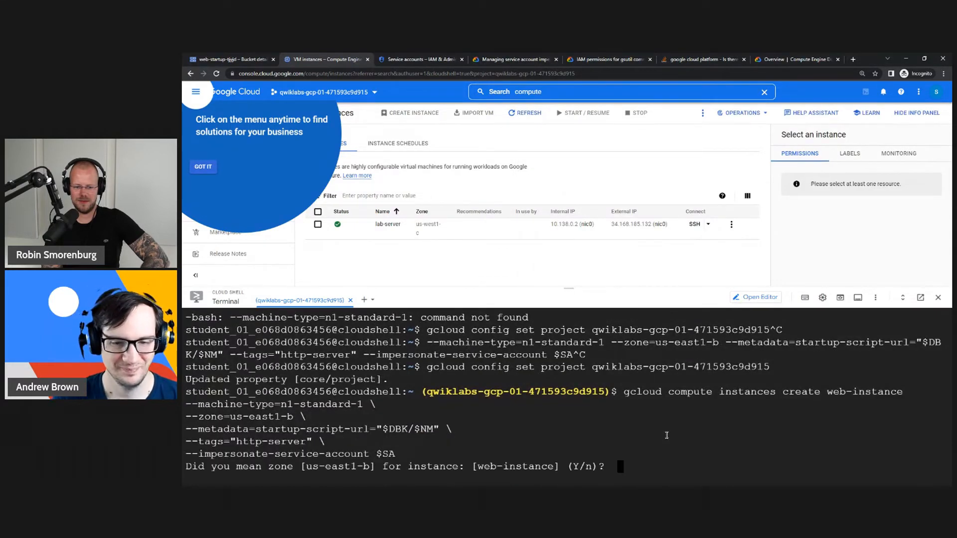
pyautogui.write('Y')
pyautogui.press('Return')
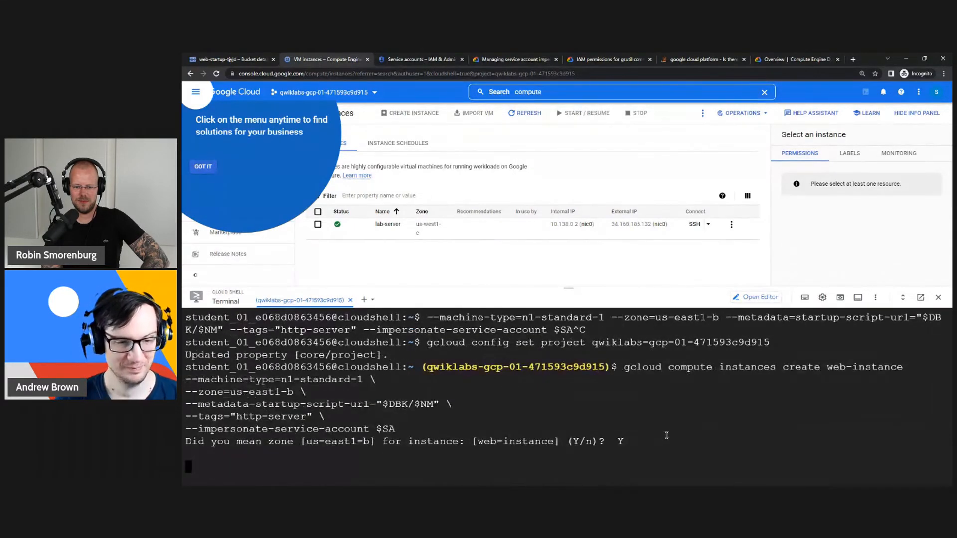
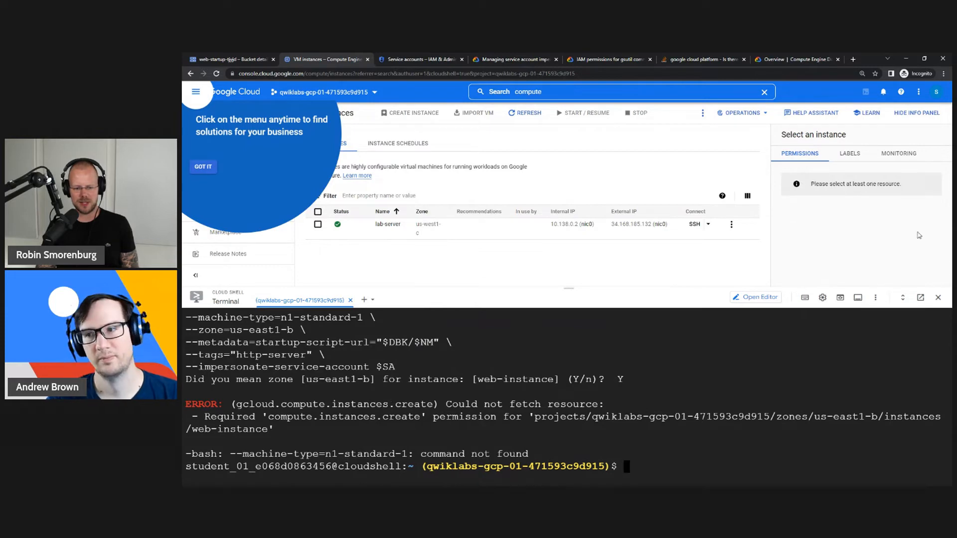
# - Move Notepad aside and review the roles bound to the web-admin-sa service account in the lab's challenge scenario
pyautogui.hotkey('alt', 'Tab')
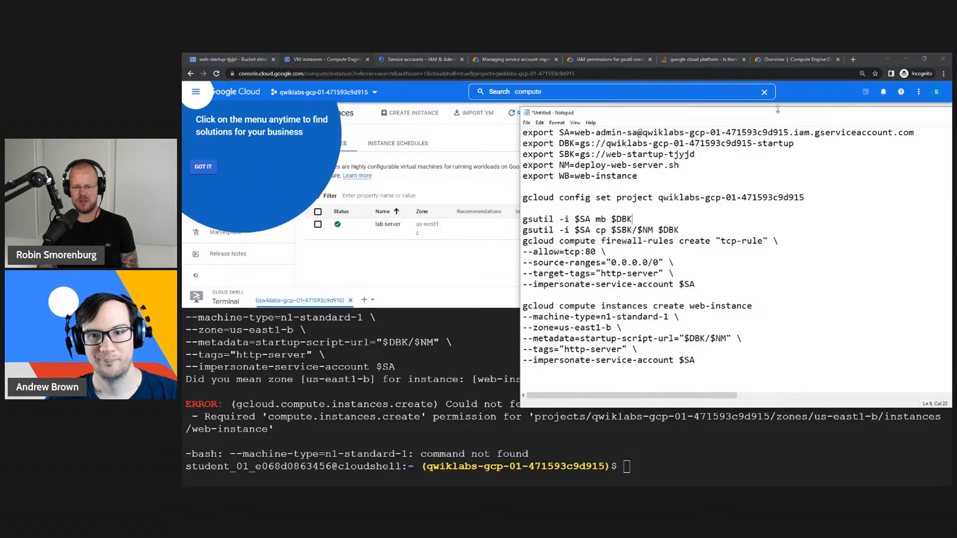
pyautogui.moveTo(777, 109); pyautogui.dragTo(956, 172)
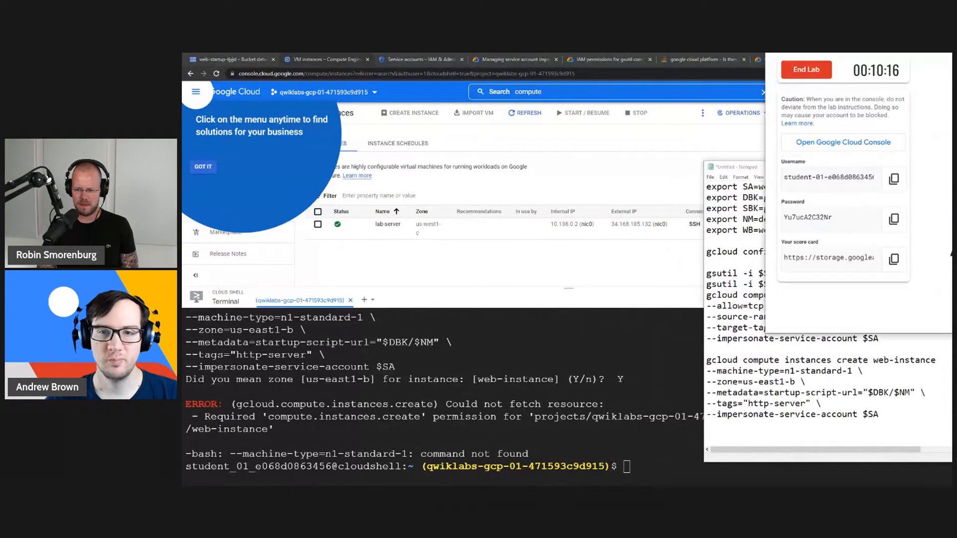
pyautogui.scroll(10, 690, 276)
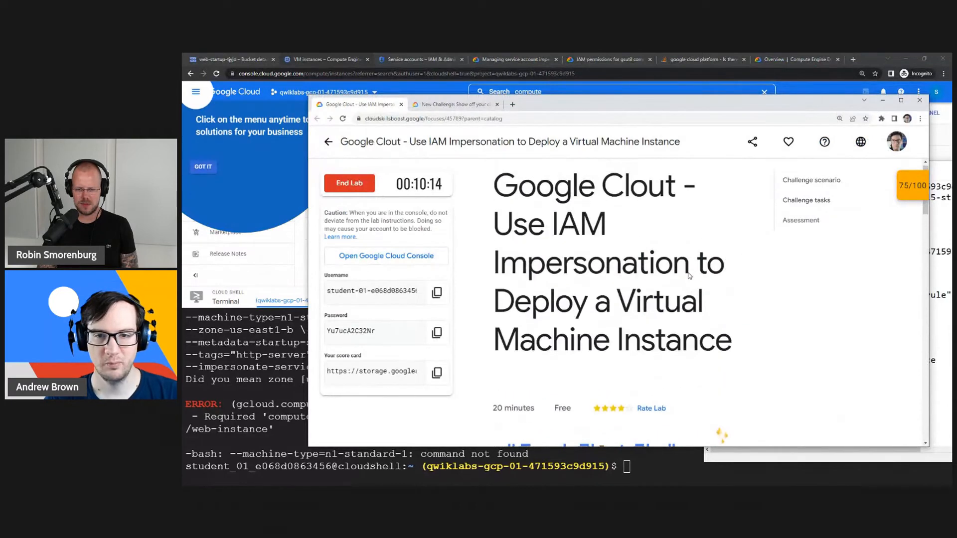
pyautogui.scroll(-6, 689, 276)
pyautogui.scroll(-2, 690, 273)
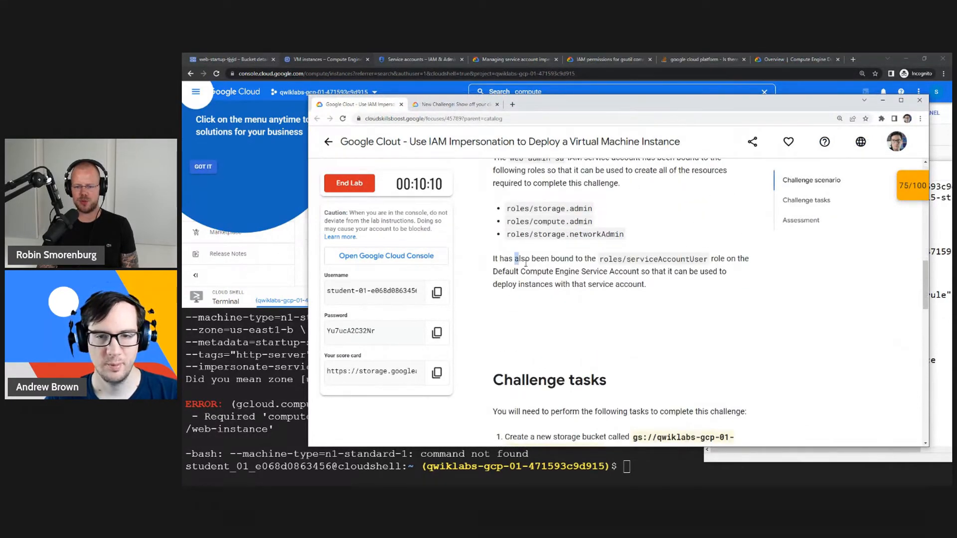
pyautogui.moveTo(526, 262); pyautogui.dragTo(648, 273)
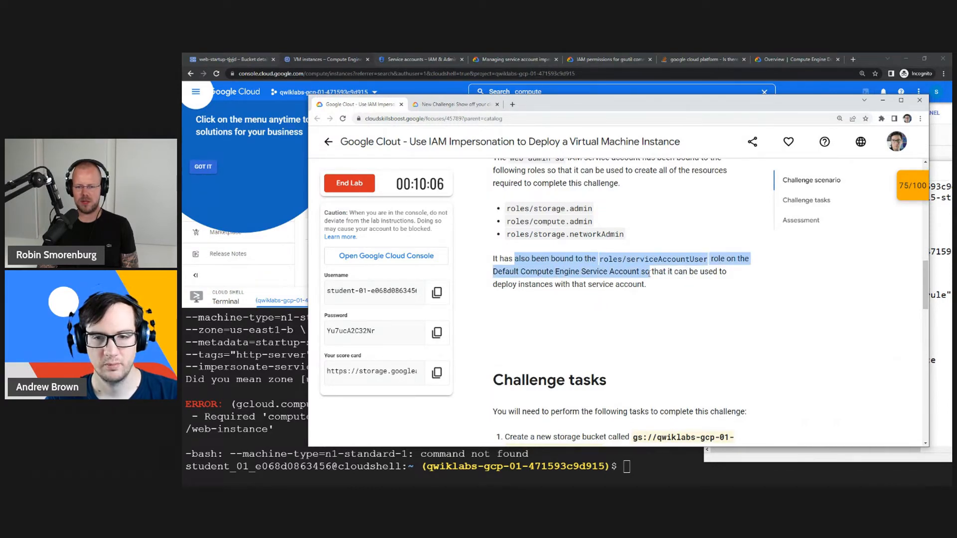
pyautogui.click(647, 273)
pyautogui.scroll(2, 573, 302)
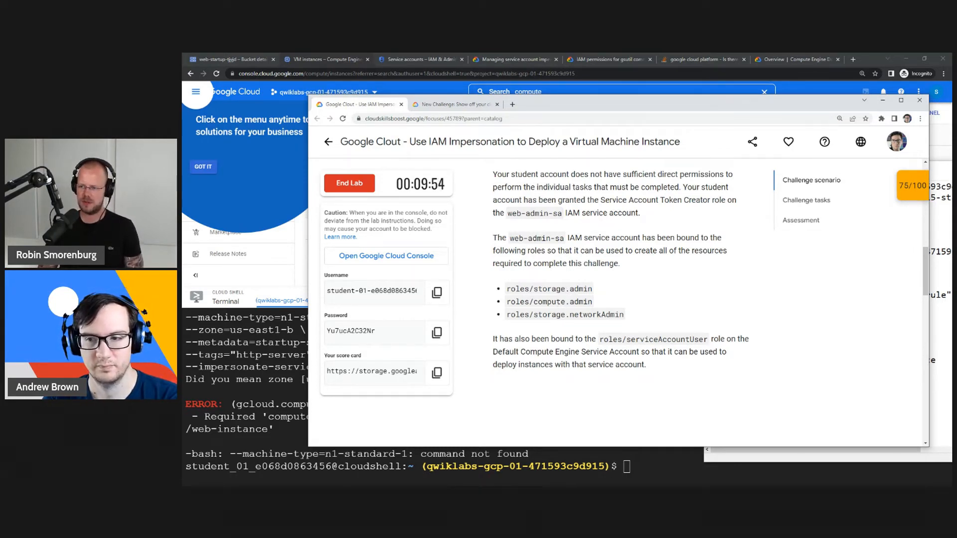
pyautogui.hotkey('alt', 'Tab')
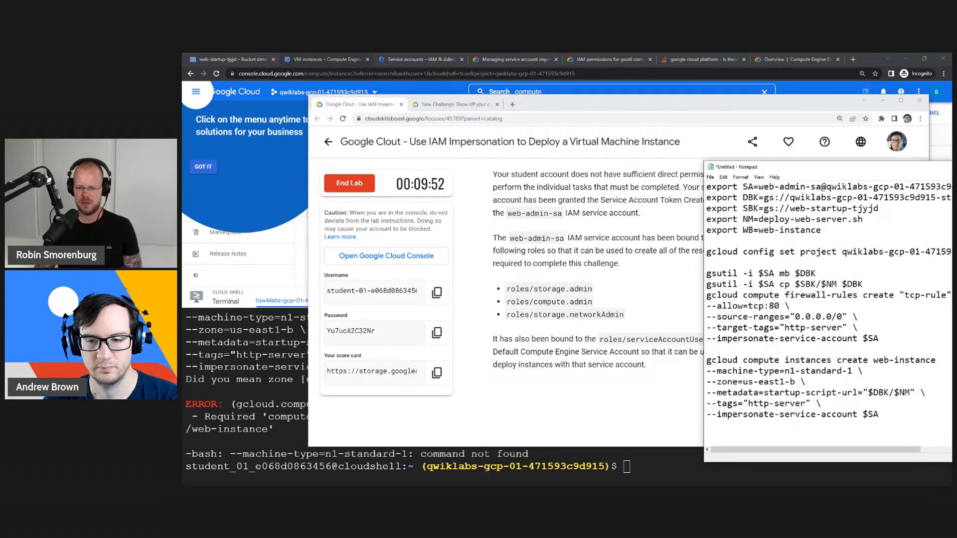
pyautogui.click(271, 411)
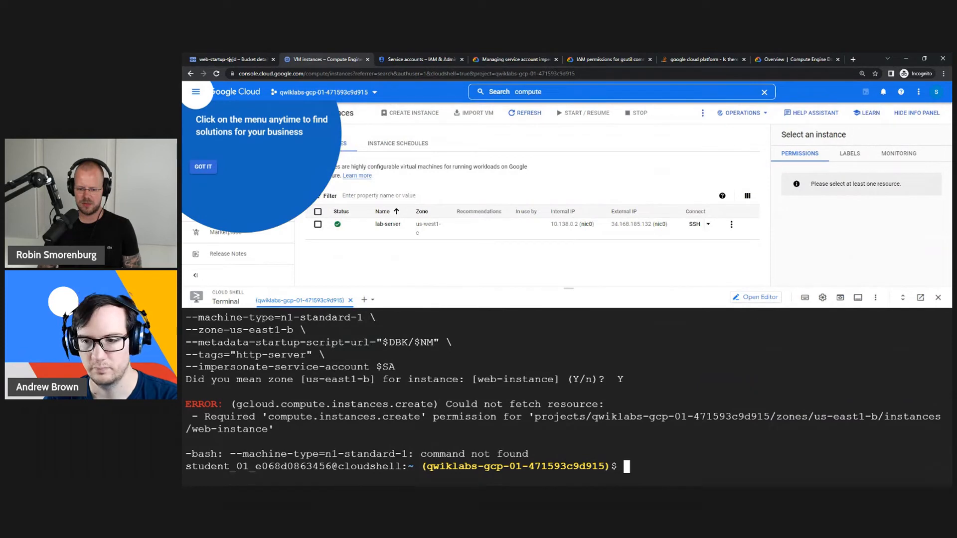
pyautogui.hotkey('alt', 'Tab')
pyautogui.moveTo(876, 174); pyautogui.dragTo(711, 115)
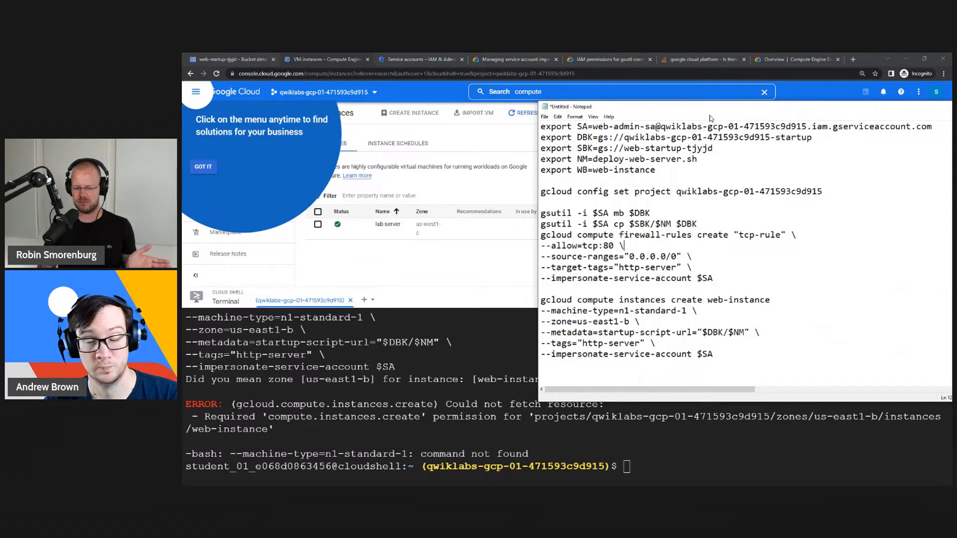
pyautogui.moveTo(711, 115); pyautogui.dragTo(863, 119)
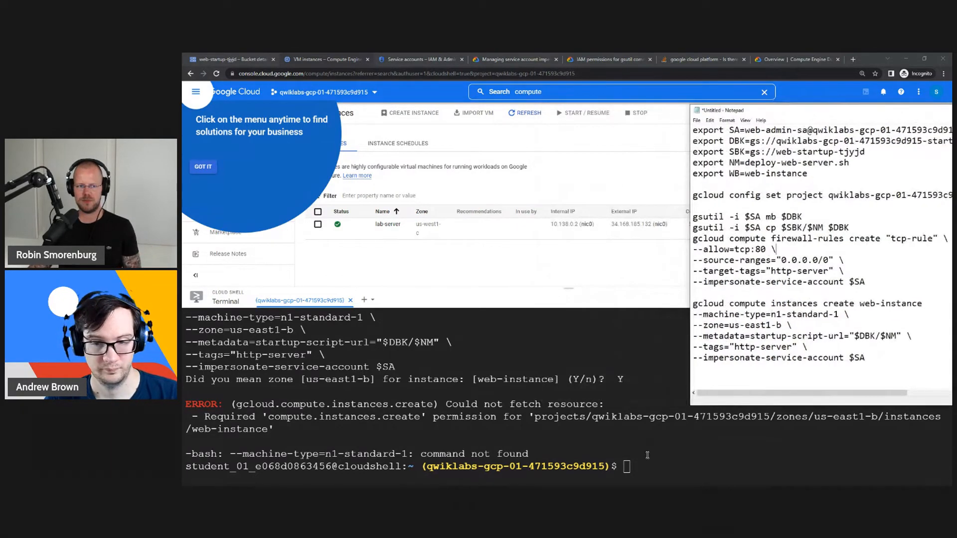
# - List the Cloud Shell environment variables with env
pyautogui.click(646, 455)
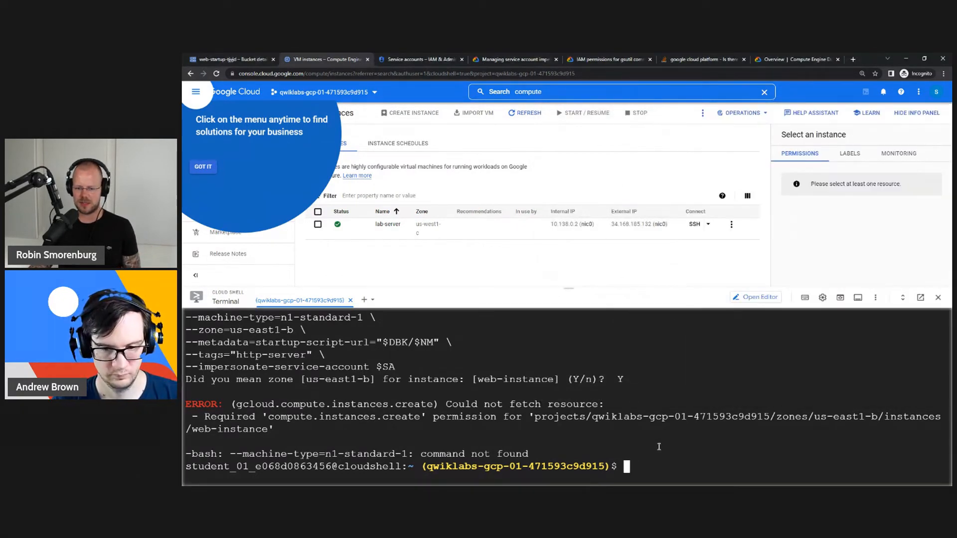
pyautogui.write('env $')
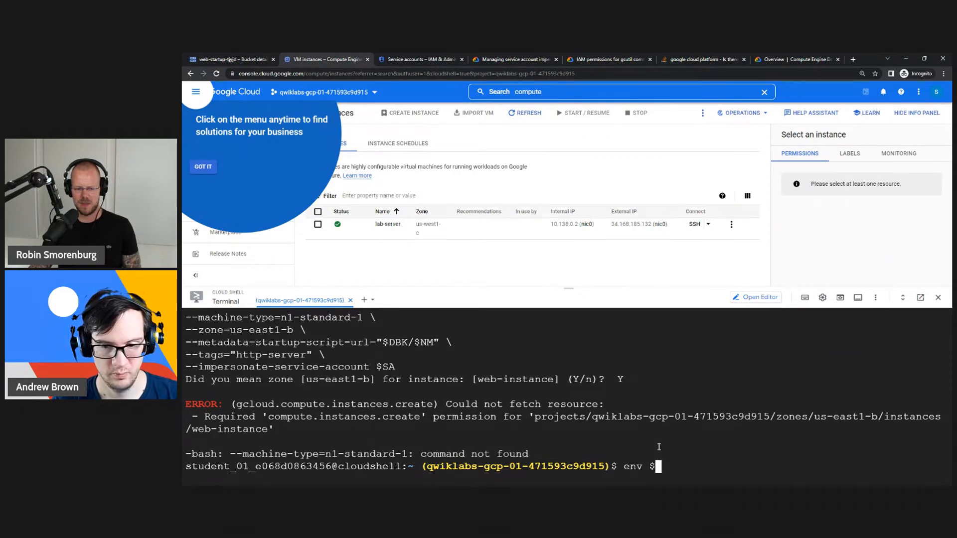
pyautogui.press('BackSpace')
pyautogui.press('Return')
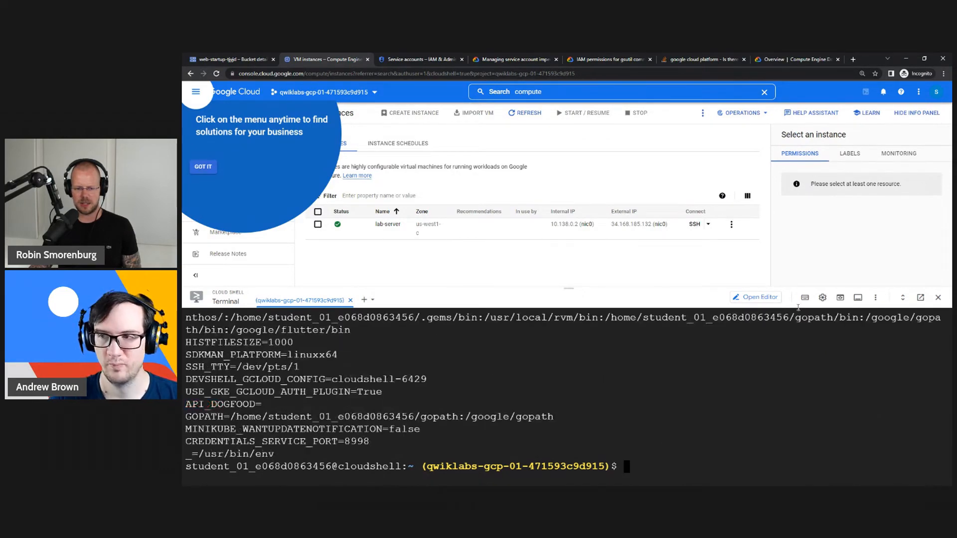
pyautogui.hotkey('alt', 'Tab')
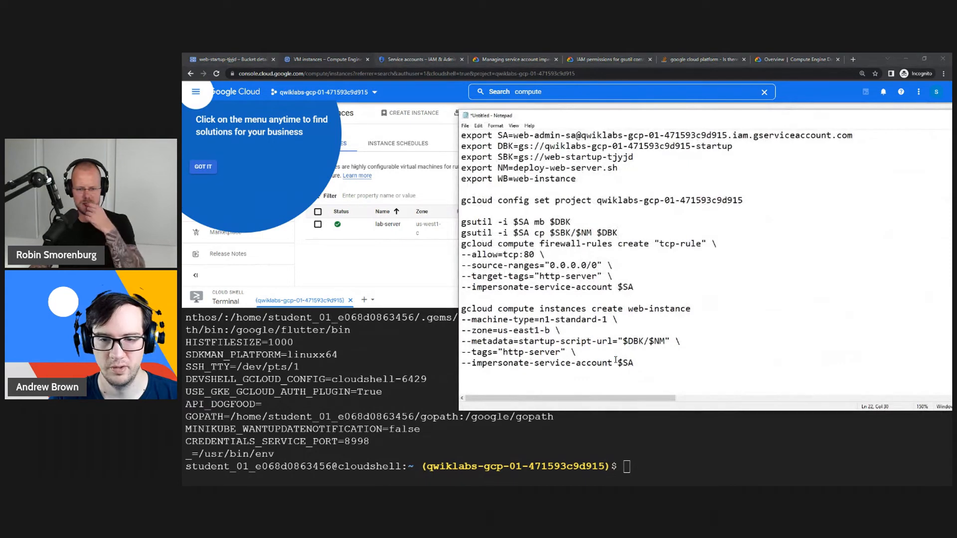
pyautogui.moveTo(616, 360); pyautogui.dragTo(637, 361)
pyautogui.click(637, 361)
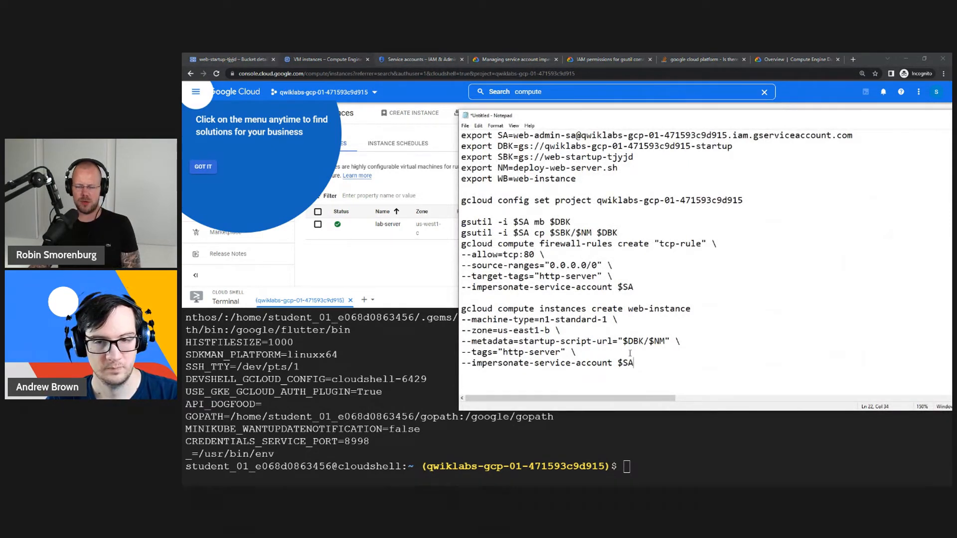
pyautogui.moveTo(678, 120); pyautogui.dragTo(953, 164)
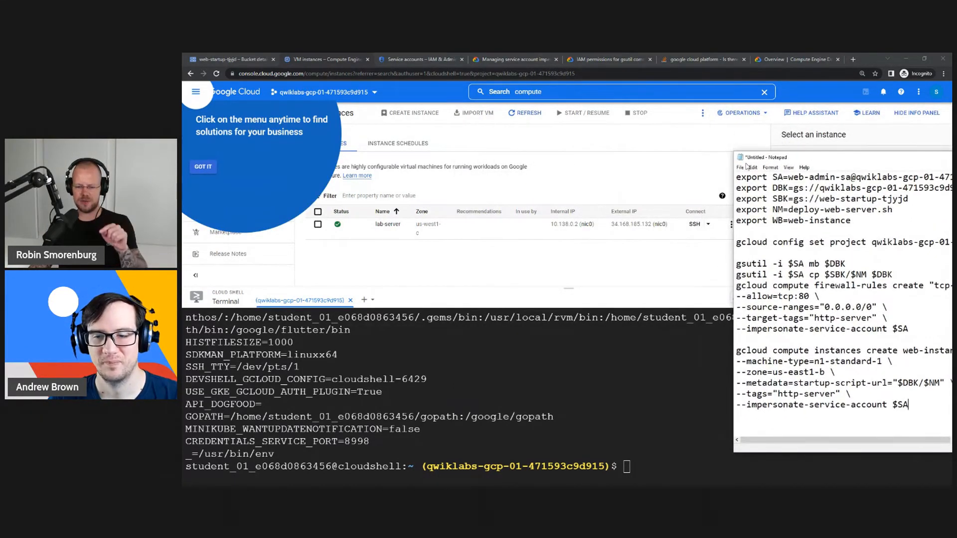
pyautogui.moveTo(841, 164); pyautogui.dragTo(799, 172)
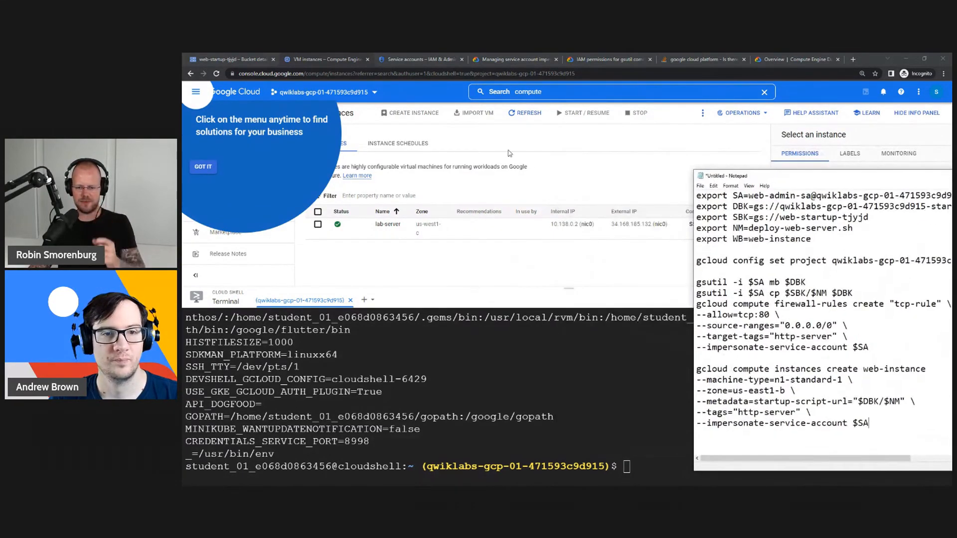
# - Return to the Google Cloud console, dismiss the menu tip and bring up the project's Service Accounts list
pyautogui.hotkey('alt', 'Tab')
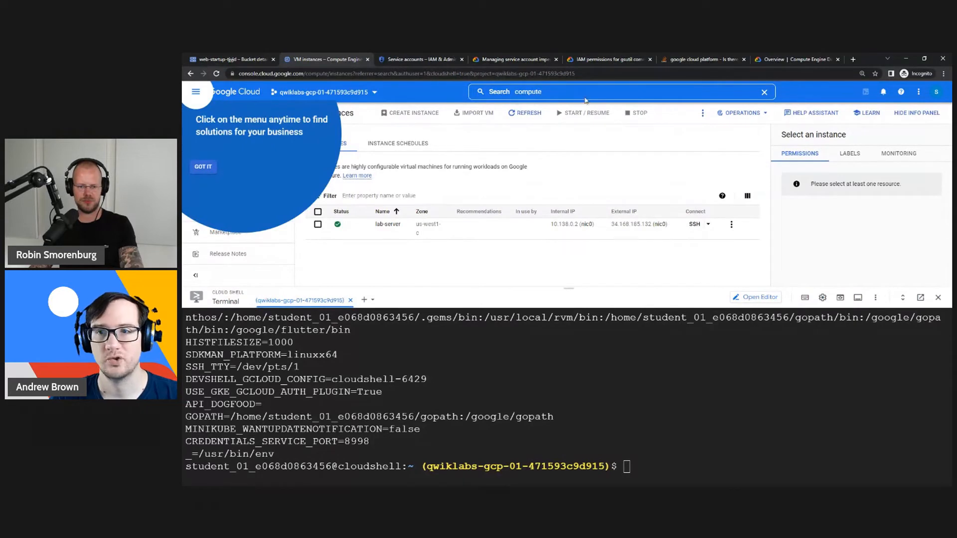
pyautogui.click(203, 167)
pyautogui.click(505, 92)
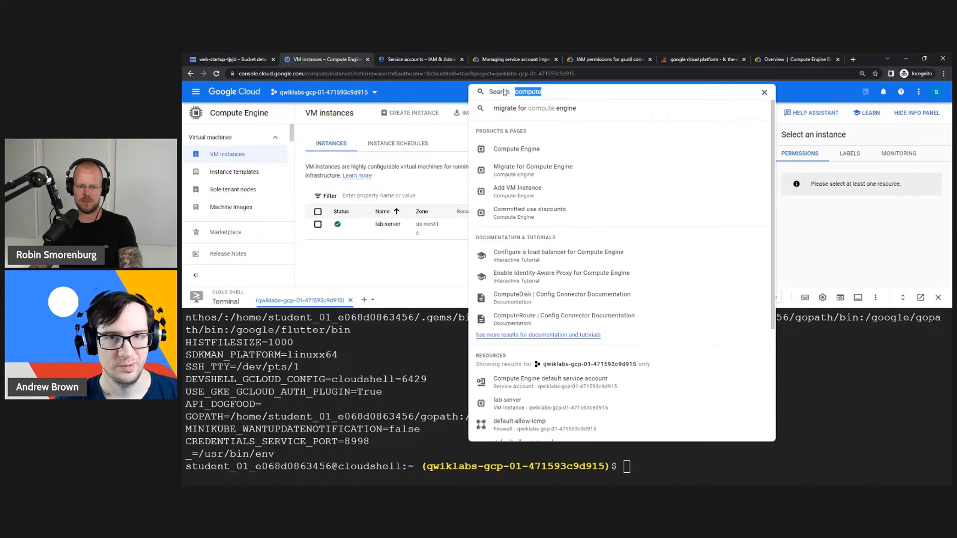
pyautogui.write('serive accounts')
pyautogui.click(549, 234)
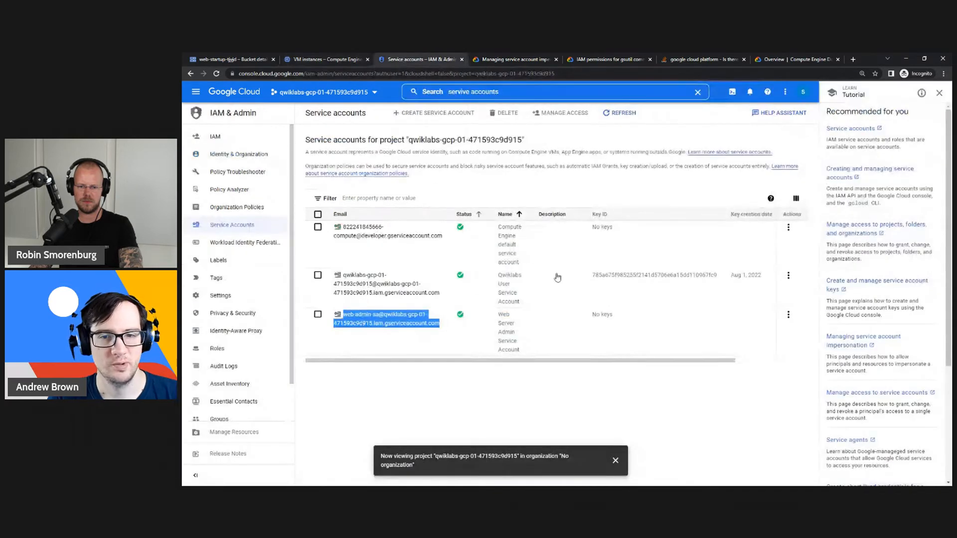
pyautogui.click(624, 397)
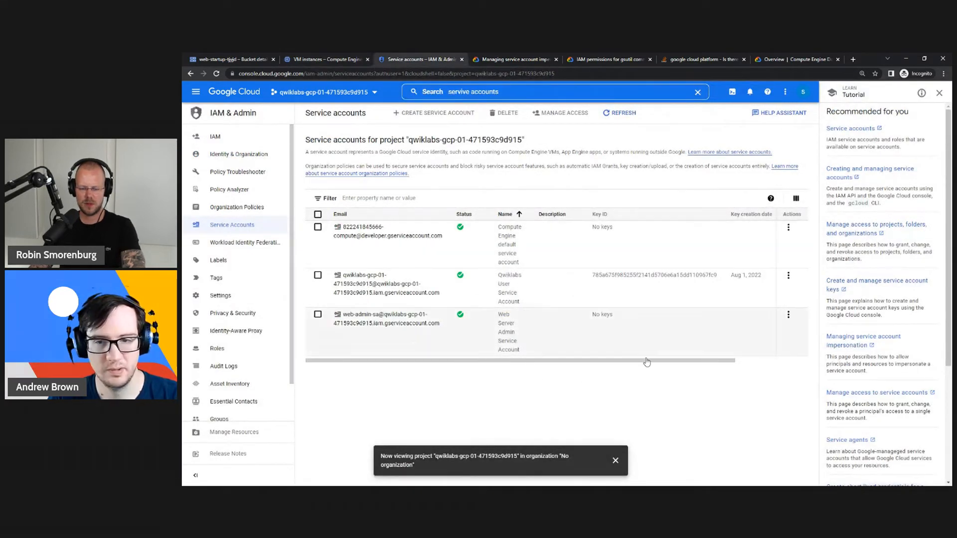
pyautogui.moveTo(647, 362)
pyautogui.mouseDown()
pyautogui.moveTo(754, 361)
pyautogui.moveTo(646, 361)
pyautogui.mouseUp()
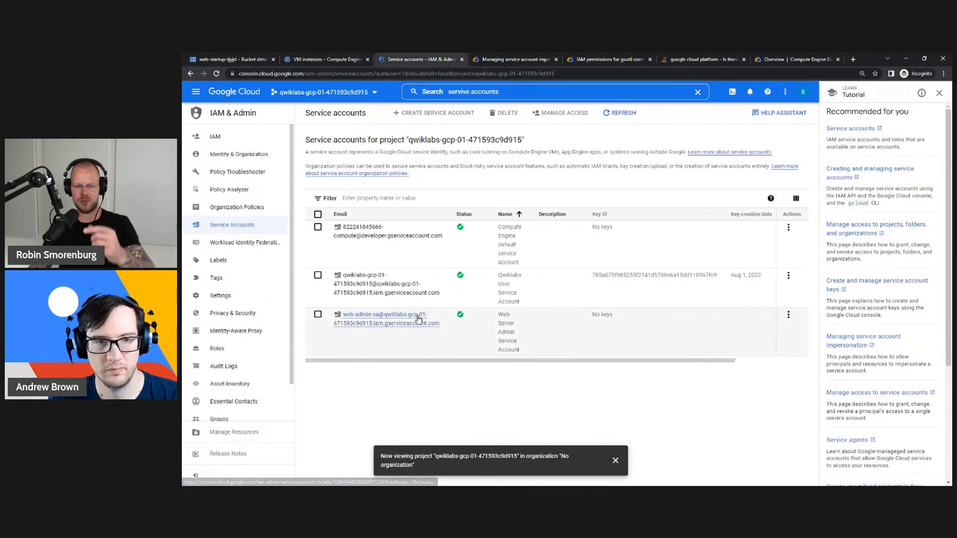
# - Review web-admin-sa's permissions by role with every role group expanded, and check the project's IAM role assignments
pyautogui.click(419, 319)
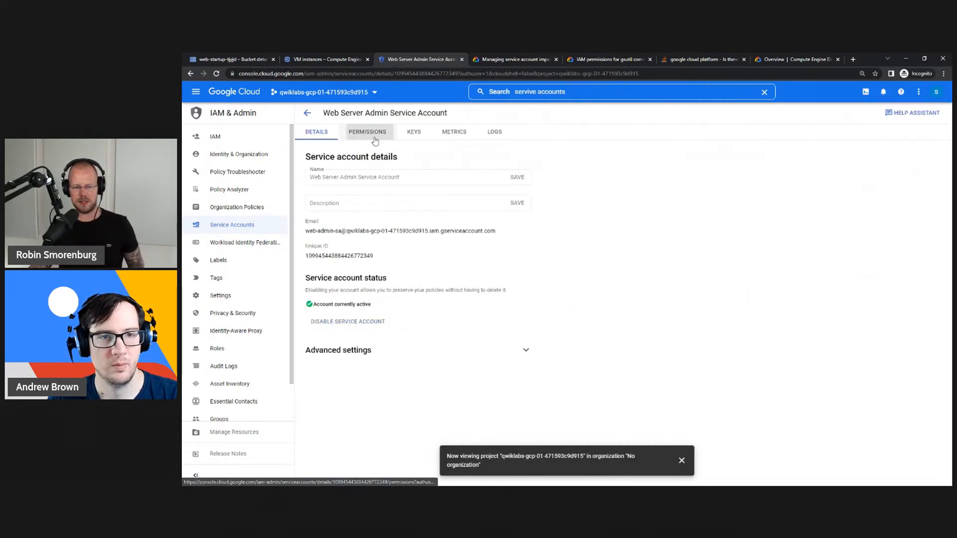
pyautogui.click(375, 140)
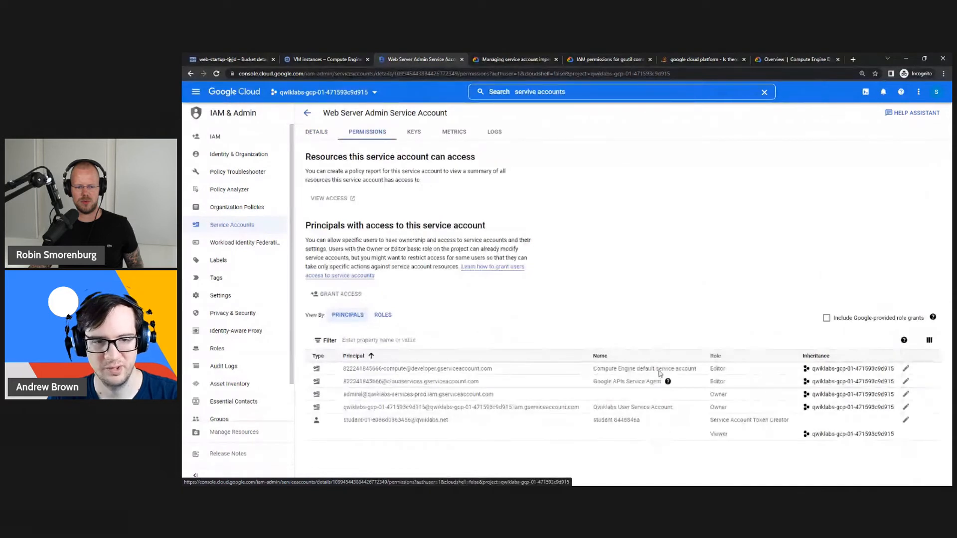
pyautogui.click(382, 315)
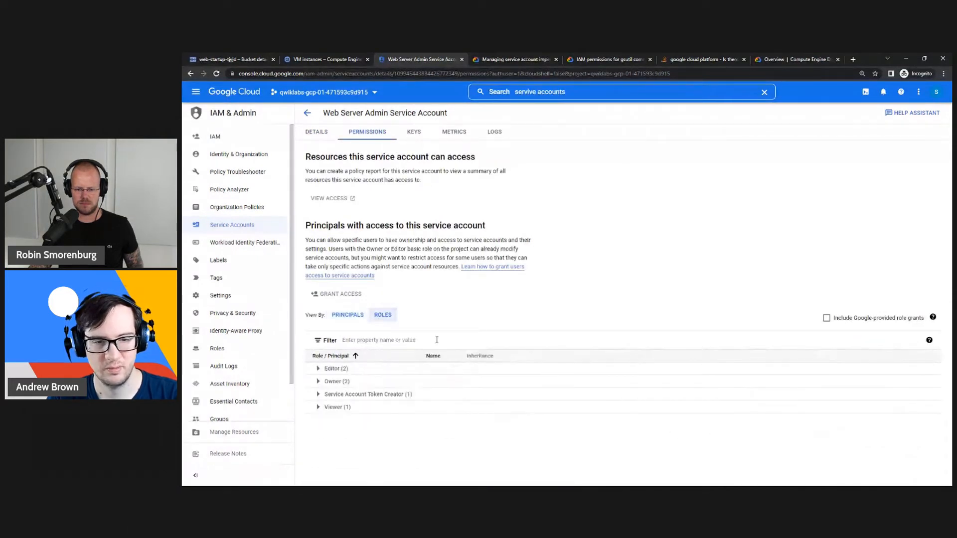
pyautogui.click(317, 406)
pyautogui.click(318, 393)
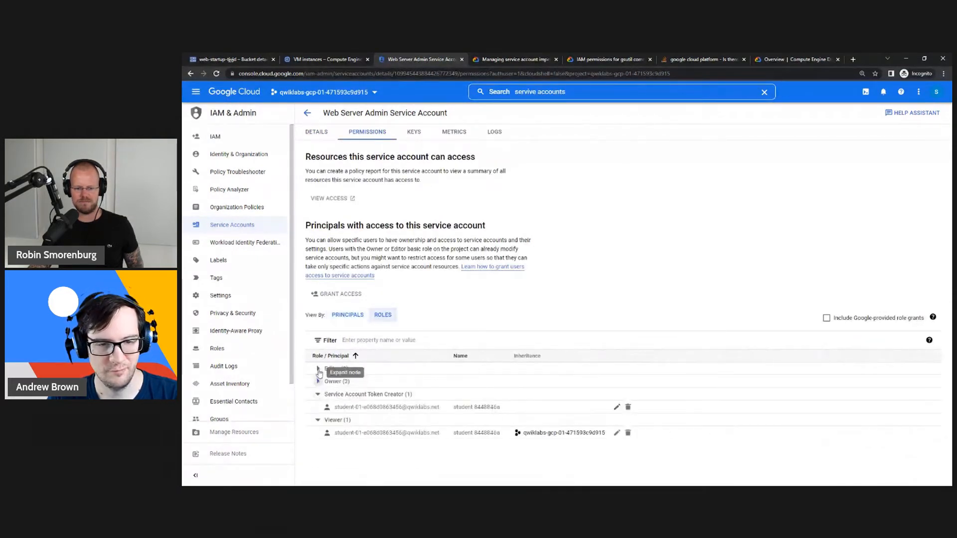
pyautogui.click(318, 381)
pyautogui.click(318, 369)
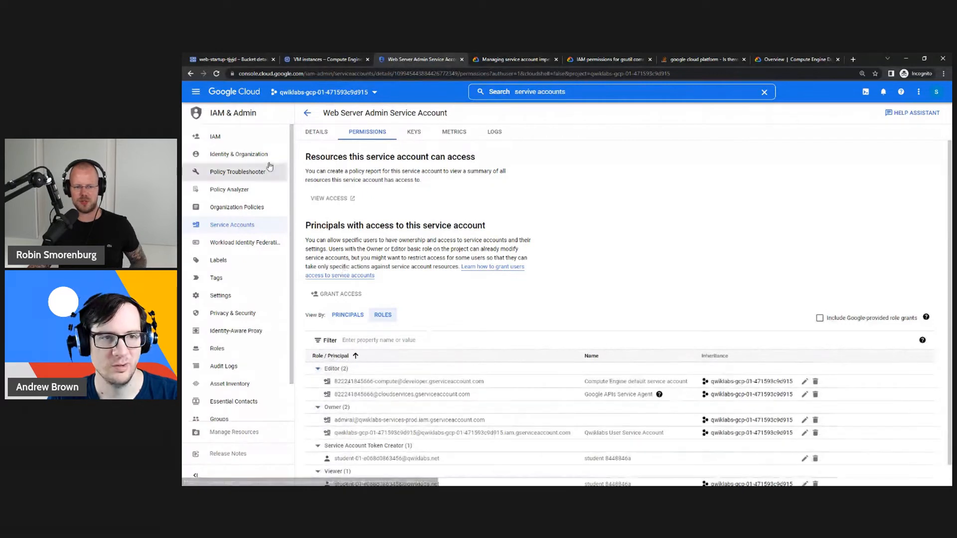
pyautogui.click(215, 137)
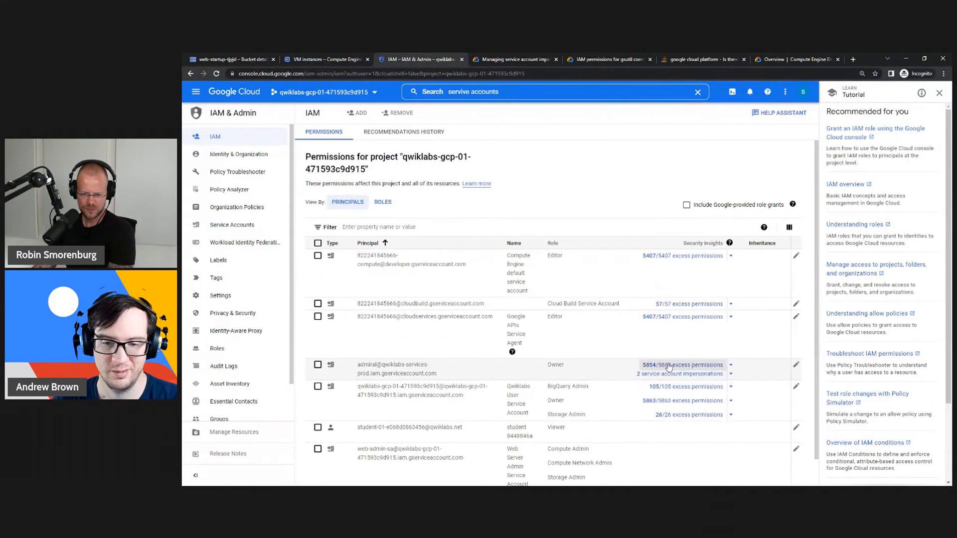
pyautogui.scroll(-1, 620, 374)
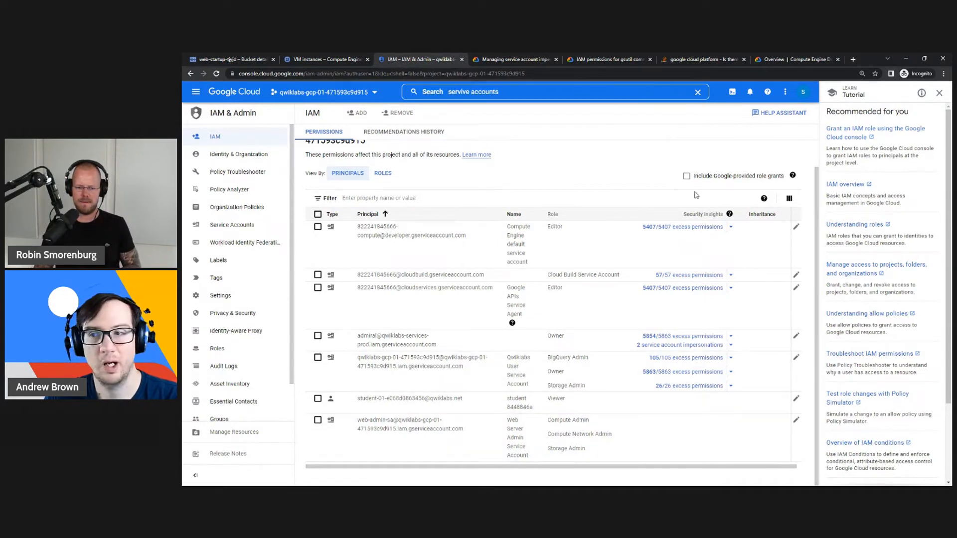
# - Switch to Notepad, put quotes around n1-standard-1 and us-east1-b in the web-instance command, and end its first line with a backslash
pyautogui.hotkey('alt', 'Tab')
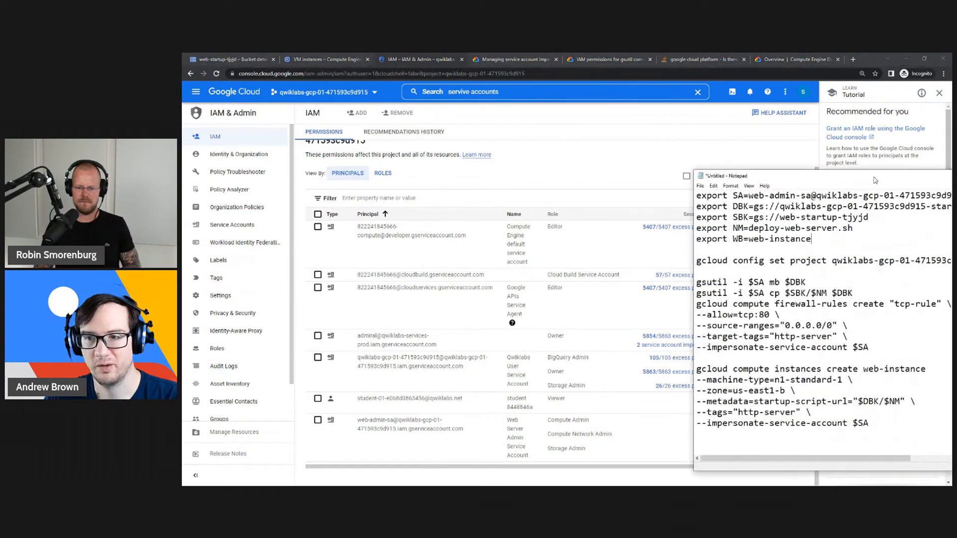
pyautogui.moveTo(874, 180); pyautogui.dragTo(554, 159)
pyautogui.click(454, 355)
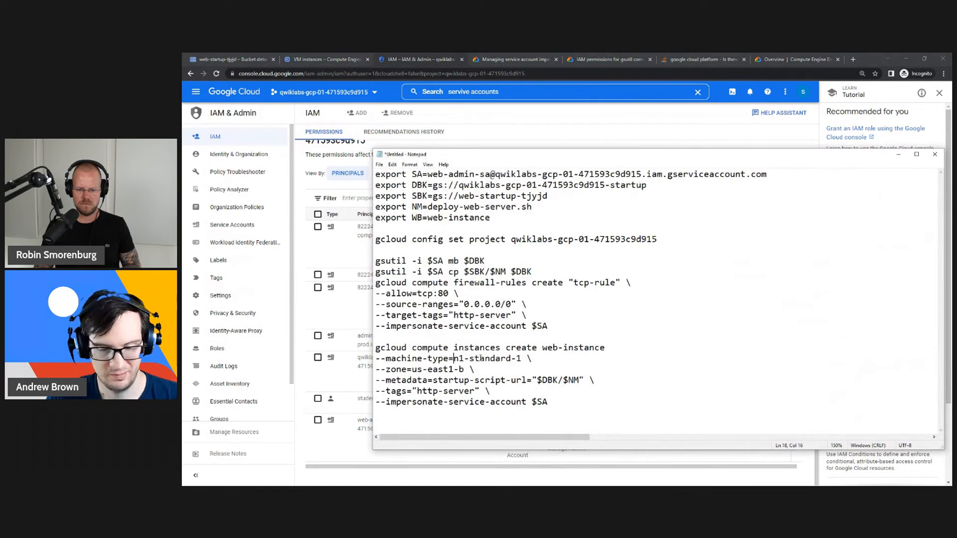
pyautogui.write('"')
pyautogui.write('"')
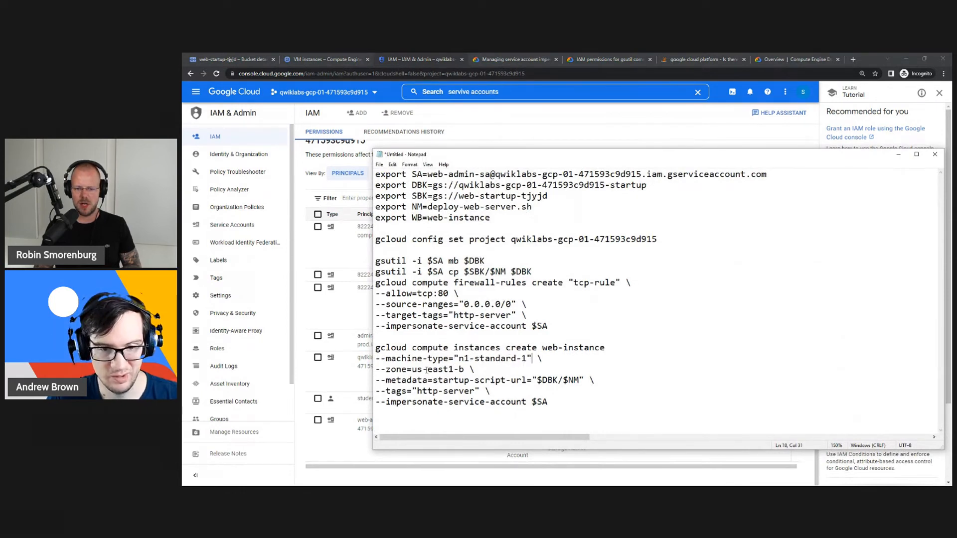
pyautogui.click(413, 369)
pyautogui.write('"')
pyautogui.click(473, 370)
pyautogui.write('"')
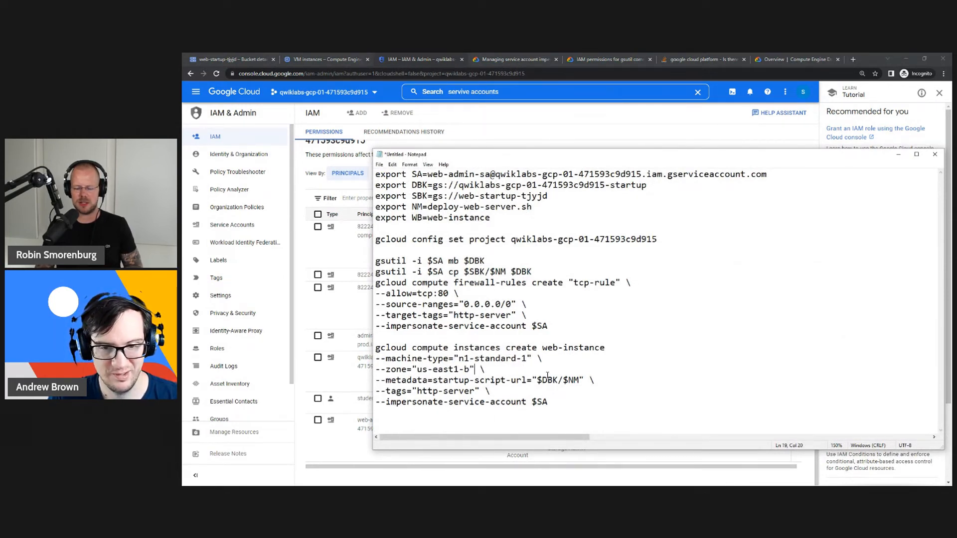
pyautogui.press('End')
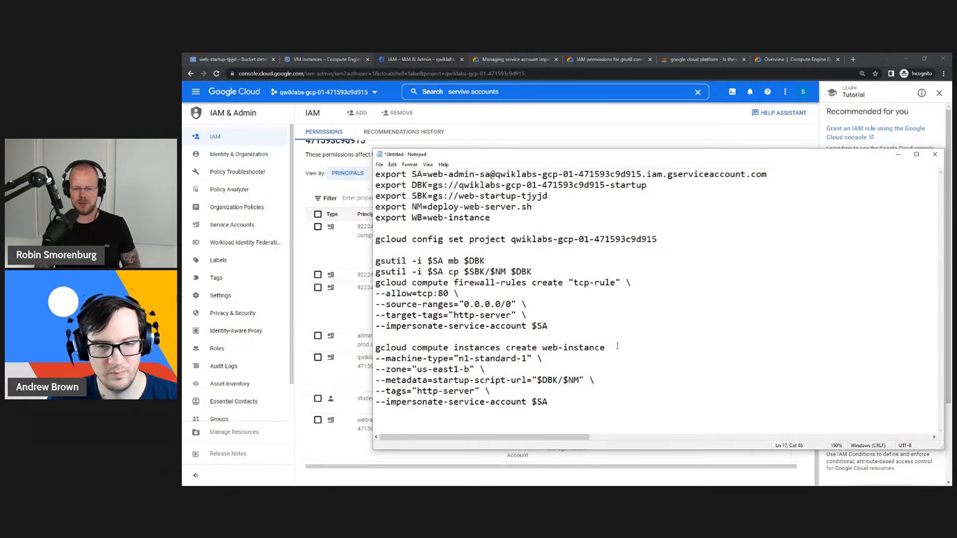
pyautogui.moveTo(612, 347); pyautogui.dragTo(603, 347)
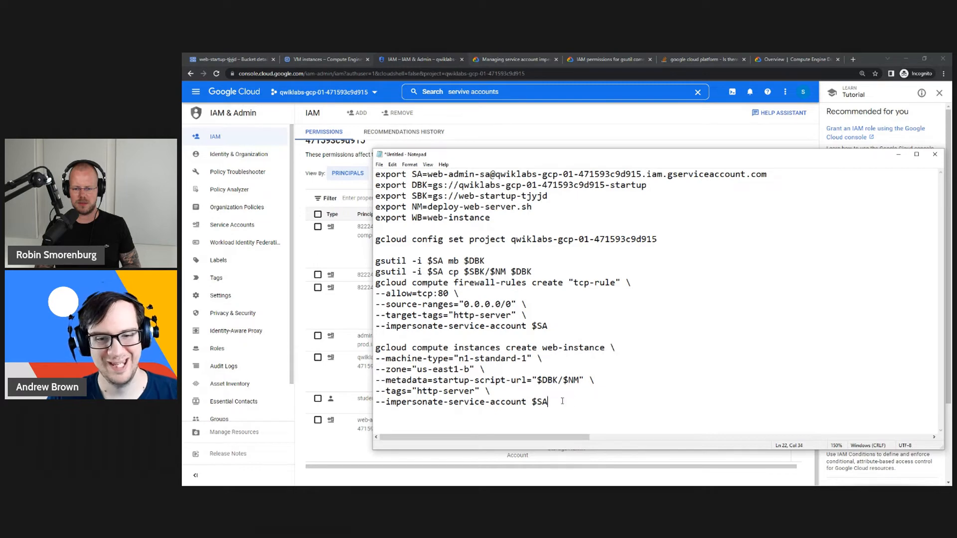
# - Try to create web-instance by copying the full instance creation command from Notepad and running it in Cloud Shell
pyautogui.moveTo(562, 401); pyautogui.dragTo(378, 339)
pyautogui.moveTo(550, 402); pyautogui.dragTo(390, 347)
pyautogui.press('super+c')
pyautogui.moveTo(554, 155); pyautogui.dragTo(954, 127)
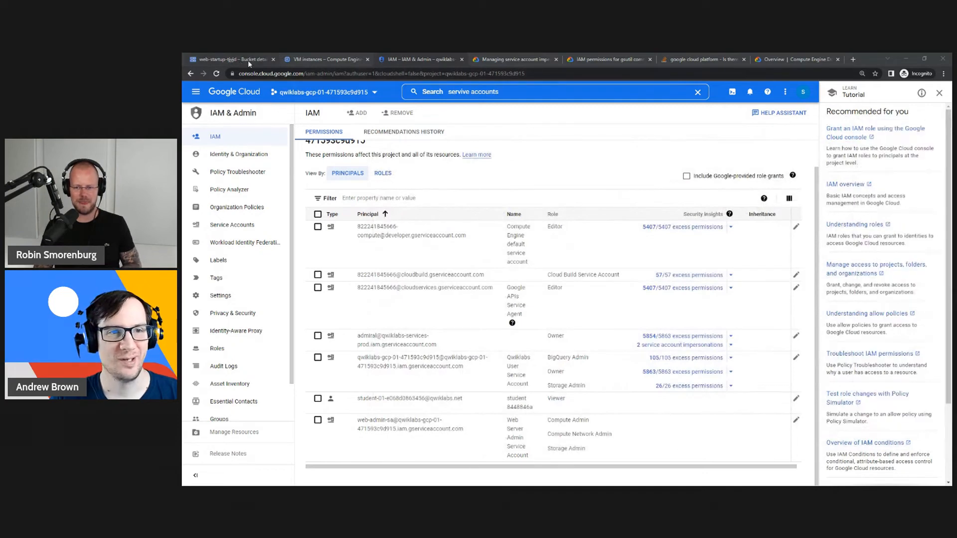
pyautogui.click(324, 60)
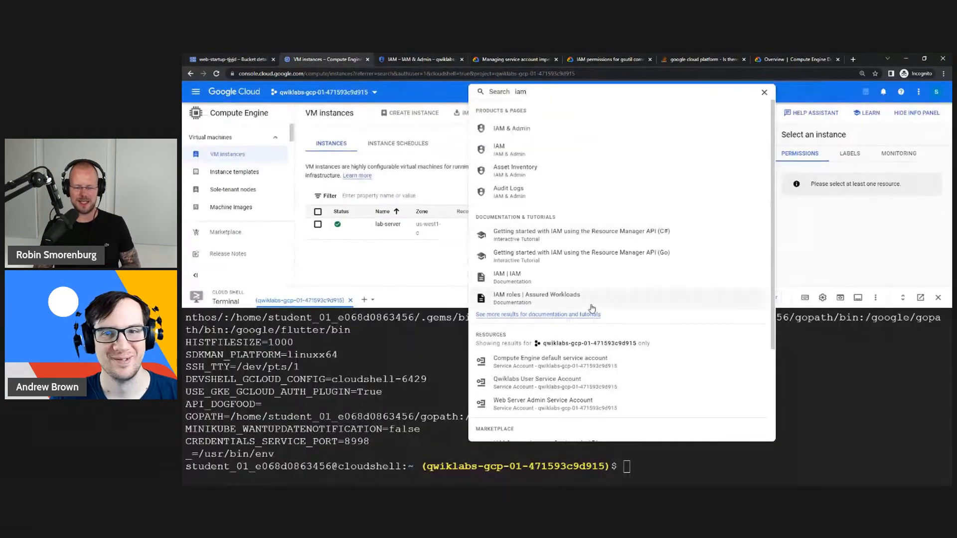
pyautogui.click(763, 92)
pyautogui.rightClick(659, 397)
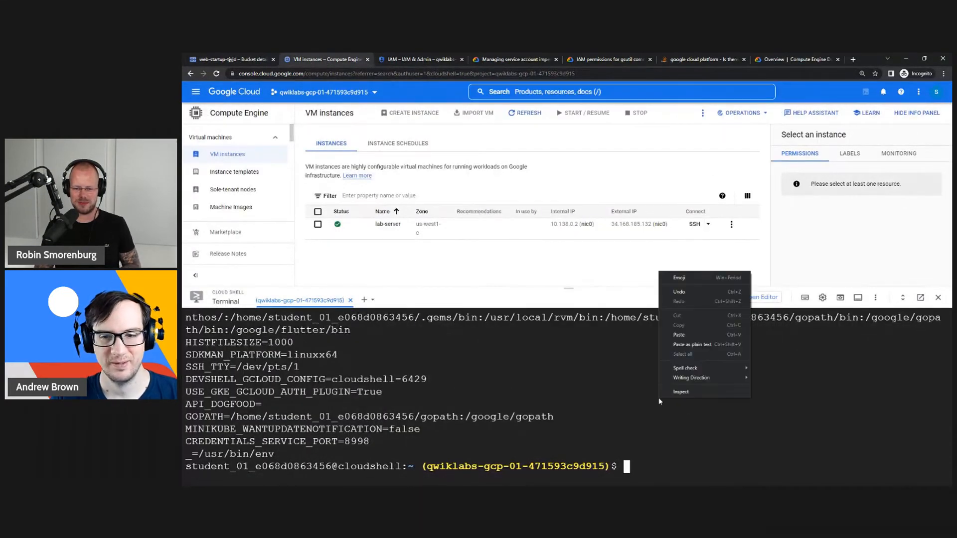
pyautogui.click(687, 335)
pyautogui.press('Return')
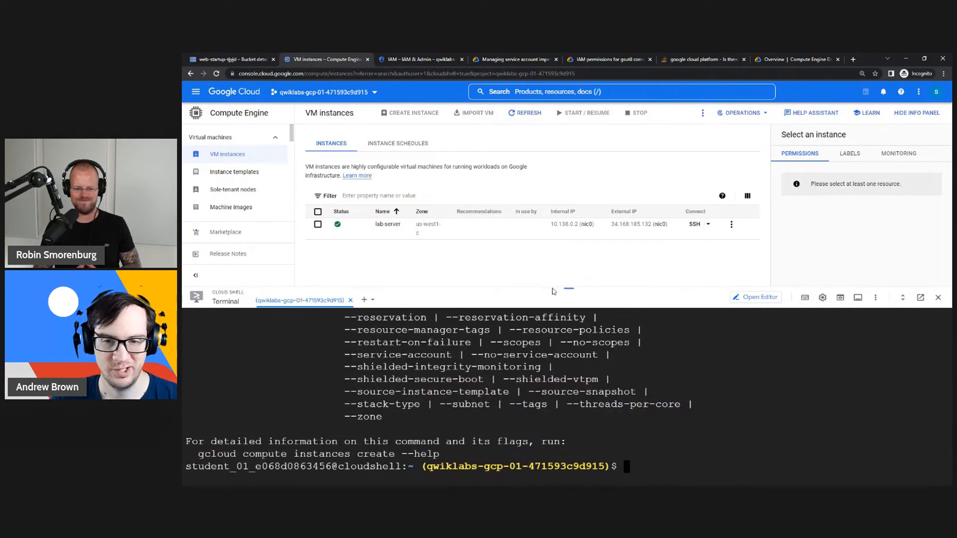
# - Enlarge the Cloud Shell terminal and examine the error output of the web-instance creation command
pyautogui.moveTo(565, 291); pyautogui.dragTo(602, 203)
pyautogui.scroll(8, 432, 393)
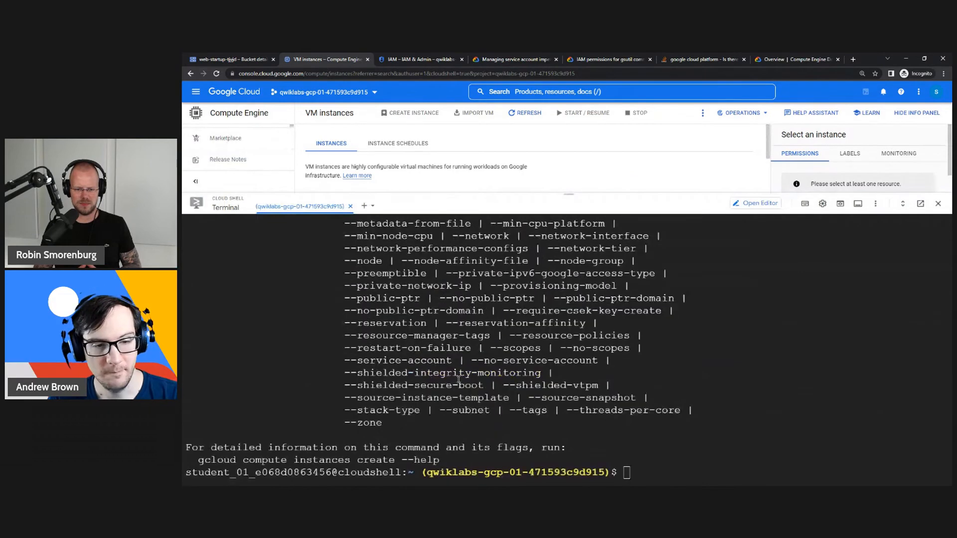
pyautogui.scroll(1, 432, 392)
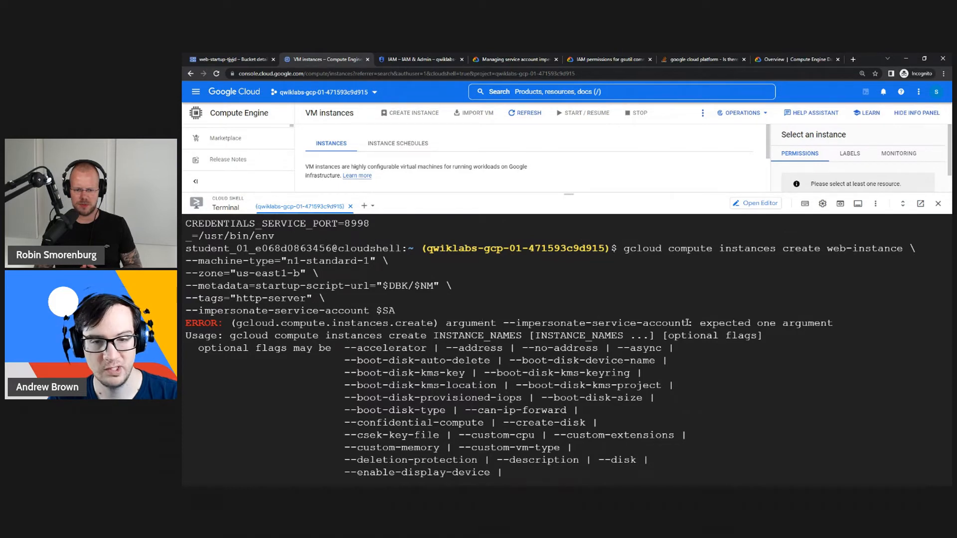
pyautogui.moveTo(504, 323); pyautogui.dragTo(677, 320)
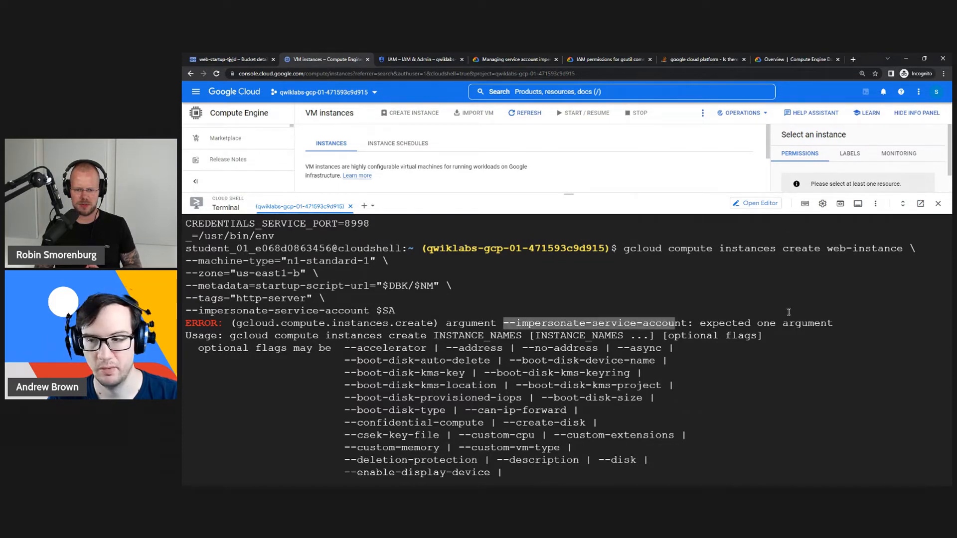
# - In Notepad, move --impersonate-service-account $SA \ directly below the instance command's first line and replace the equals sign after startup-script-url with a space
pyautogui.hotkey('alt', 'Tab')
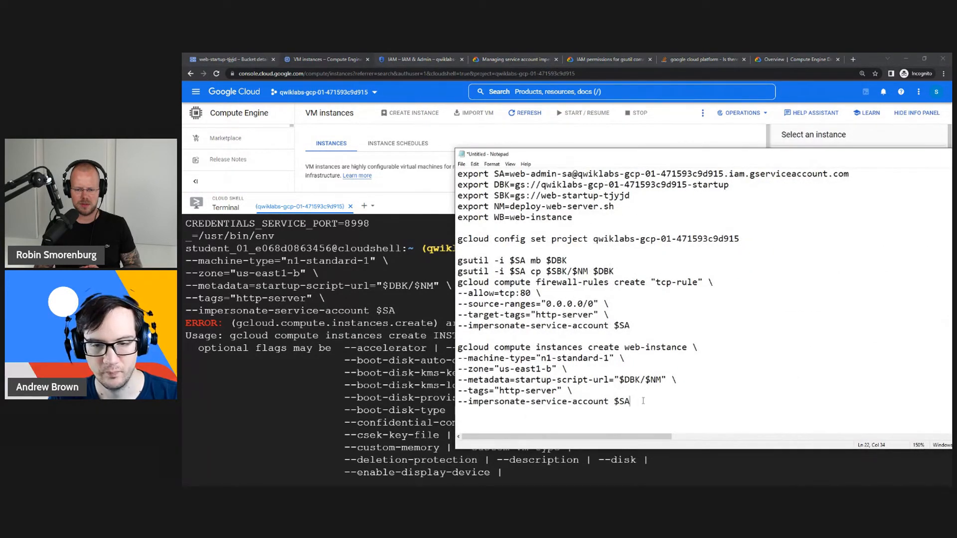
pyautogui.hotkey('shift', 'Up')
pyautogui.hotkey('ctrl', 'c')
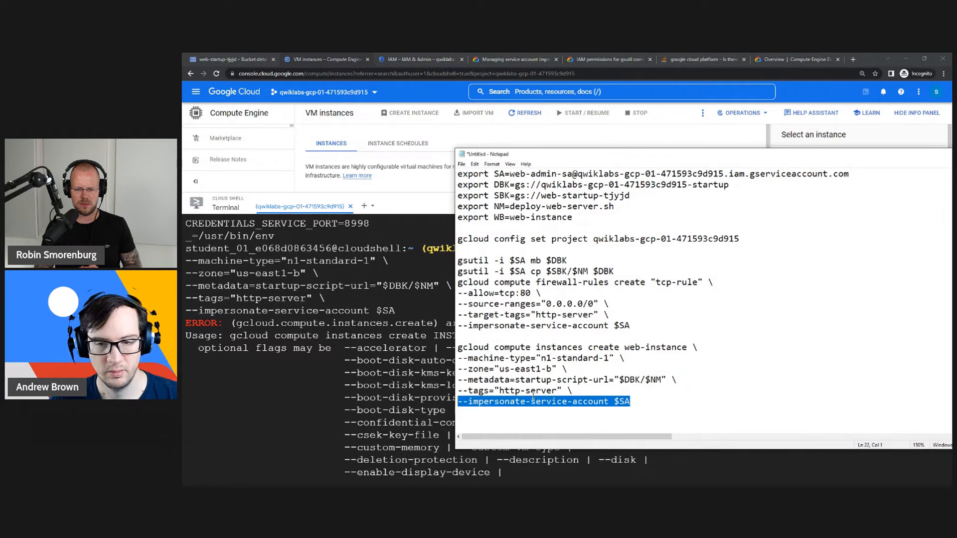
pyautogui.click(606, 380)
pyautogui.press('BackSpace')
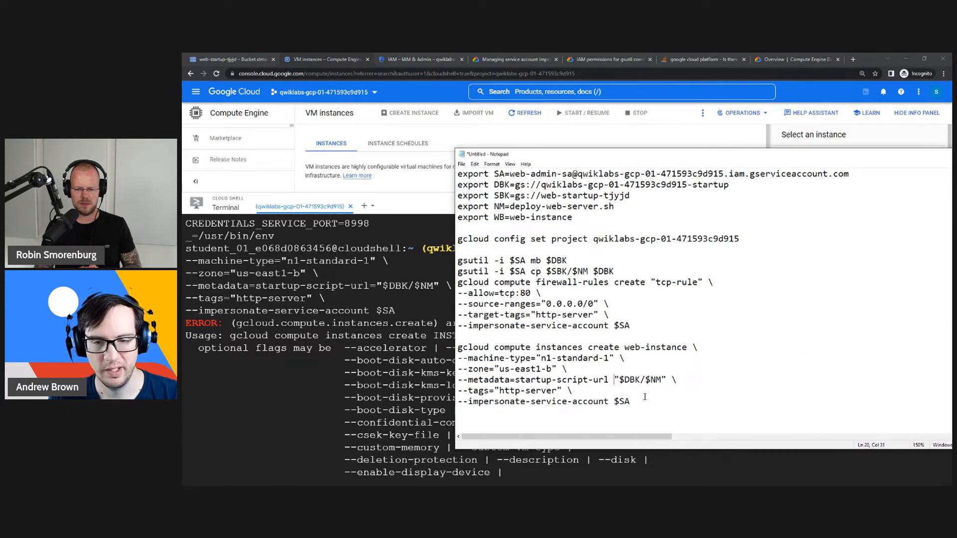
pyautogui.hotkey('ctrl', 'End')
pyautogui.hotkey('shift', 'Home')
pyautogui.press('BackSpace')
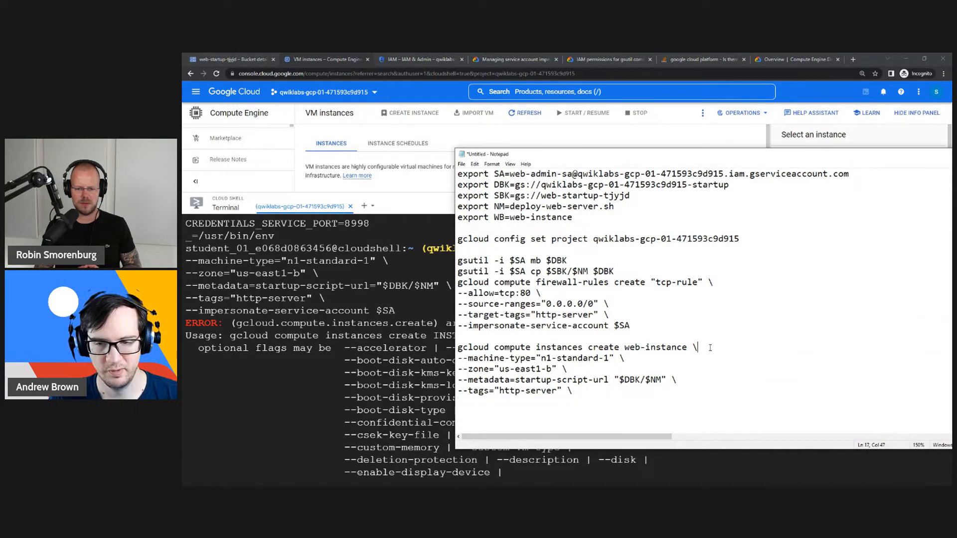
pyautogui.press('Return')
pyautogui.hotkey('ctrl', 'v')
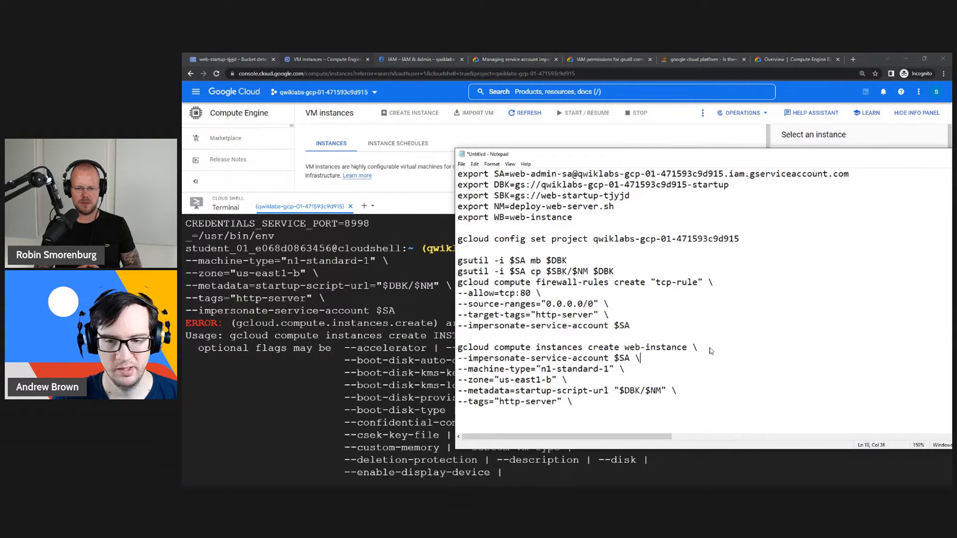
# - Move the --metadata=startup-script-url line to the end of the instance command without its backslash, and remove the leftover blank line
pyautogui.moveTo(674, 391); pyautogui.dragTo(453, 391)
pyautogui.hotkey('ctrl', 'x')
pyautogui.click(462, 409)
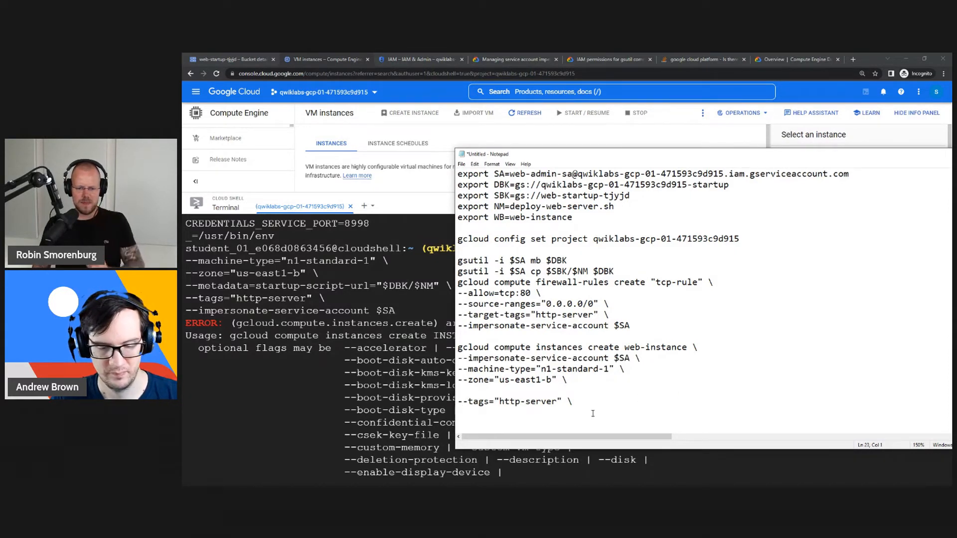
pyautogui.hotkey('ctrl', 'v')
pyautogui.press('BackSpace')
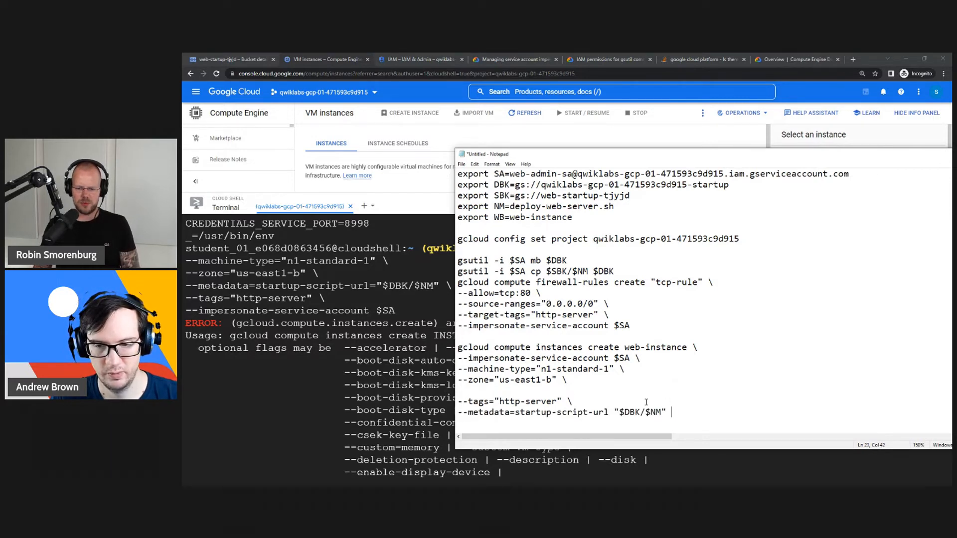
pyautogui.click(507, 390)
pyautogui.press('BackSpace')
# - Copy the rearranged web-instance creation command from Notepad and try to run it in Cloud Shell
pyautogui.moveTo(666, 401); pyautogui.dragTo(457, 348)
pyautogui.hotkey('alt', 'Tab')
pyautogui.hotkey('alt', 'Tab')
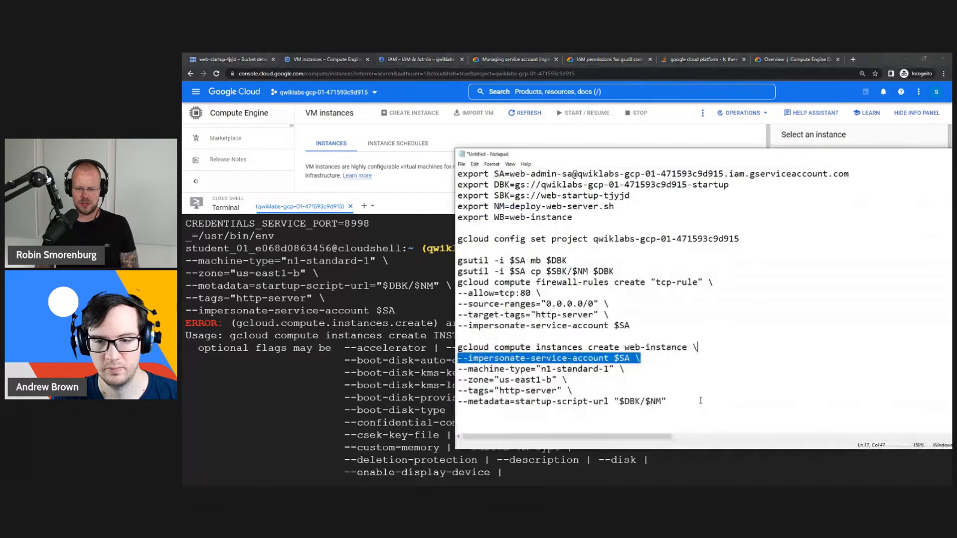
pyautogui.click(705, 347)
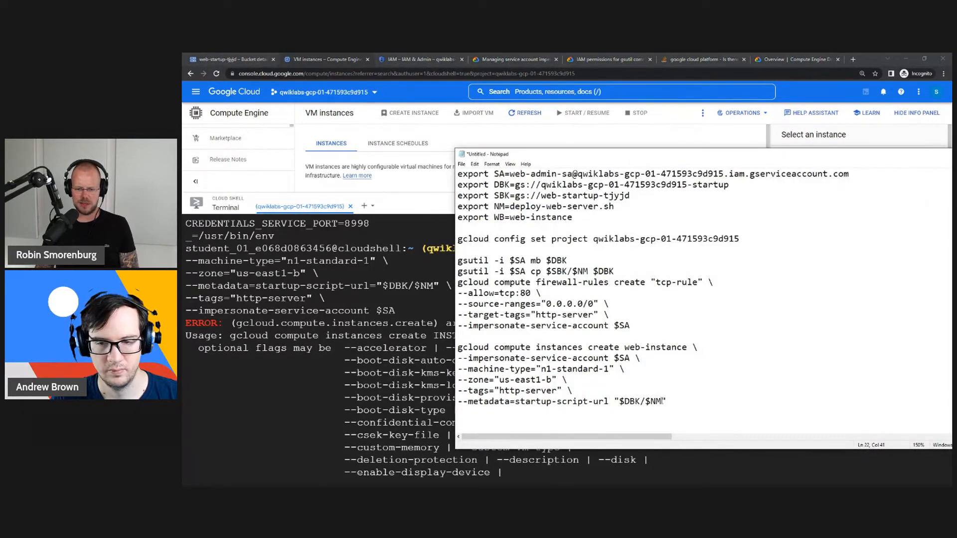
pyautogui.moveTo(664, 401); pyautogui.dragTo(458, 348)
pyautogui.hotkey('ctrl', 'c')
pyautogui.hotkey('alt', 'Tab')
pyautogui.hotkey('ctrl', 'v')
pyautogui.press('Return')
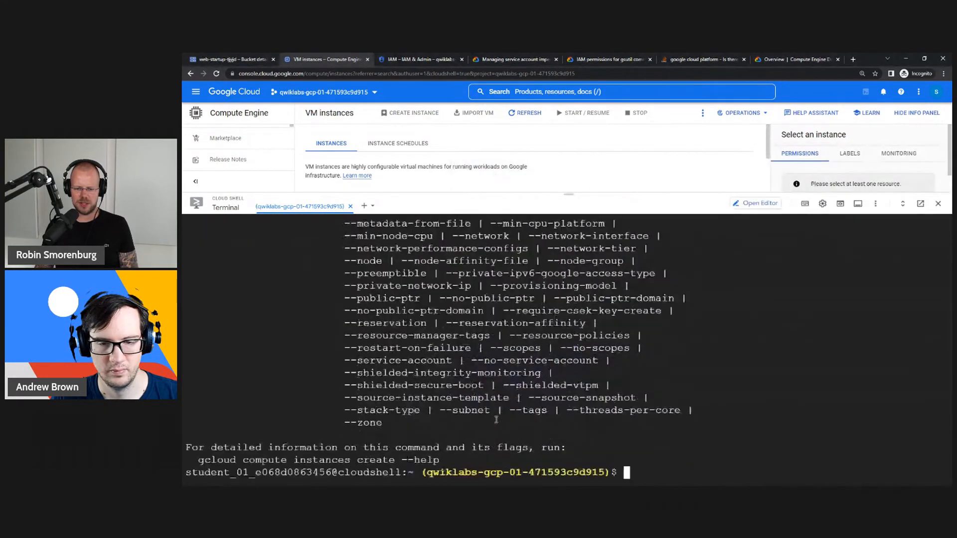
# - Try to run the web-instance creation command with a space after startup-script-url in Cloud Shell, and examine its output
pyautogui.hotkey('ctrl', 'v')
pyautogui.press('Return')
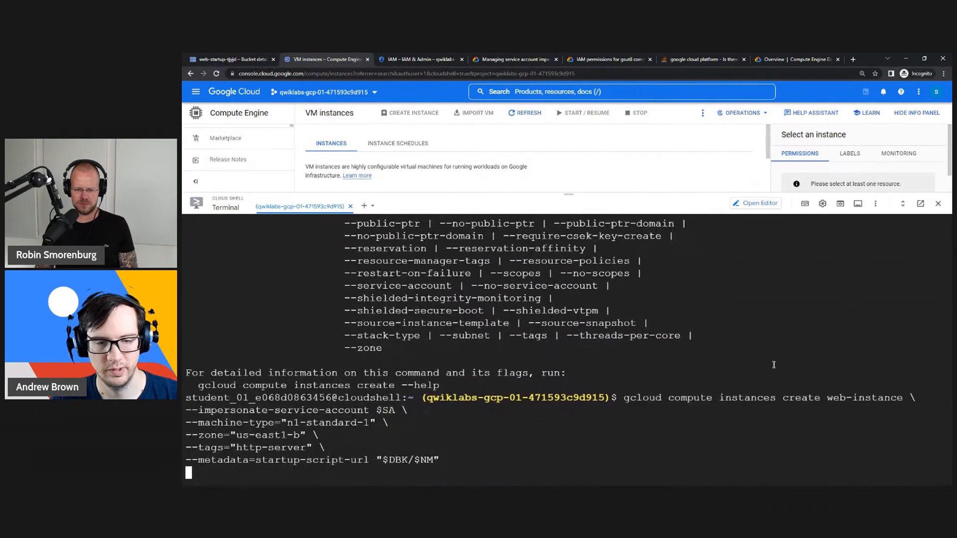
pyautogui.hotkey('alt', 'Tab')
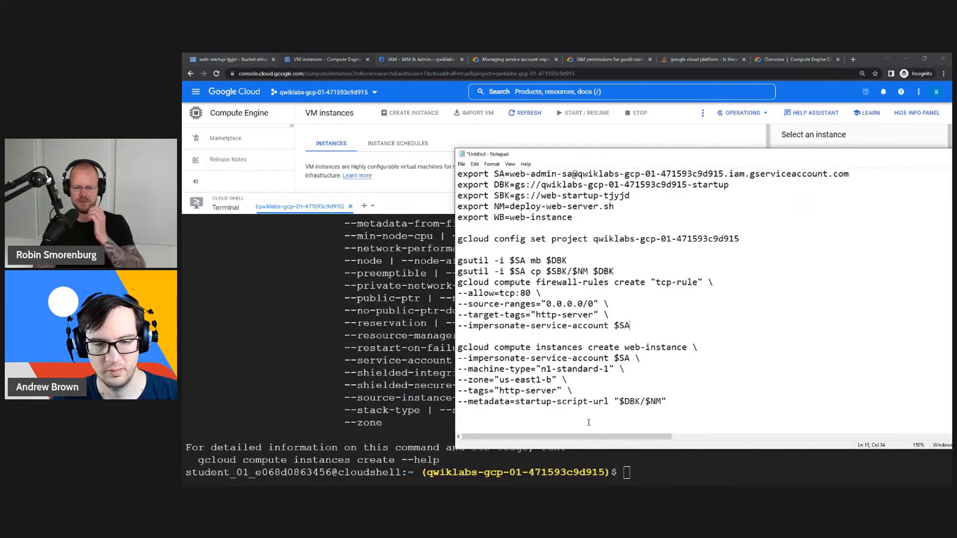
pyautogui.click(443, 387)
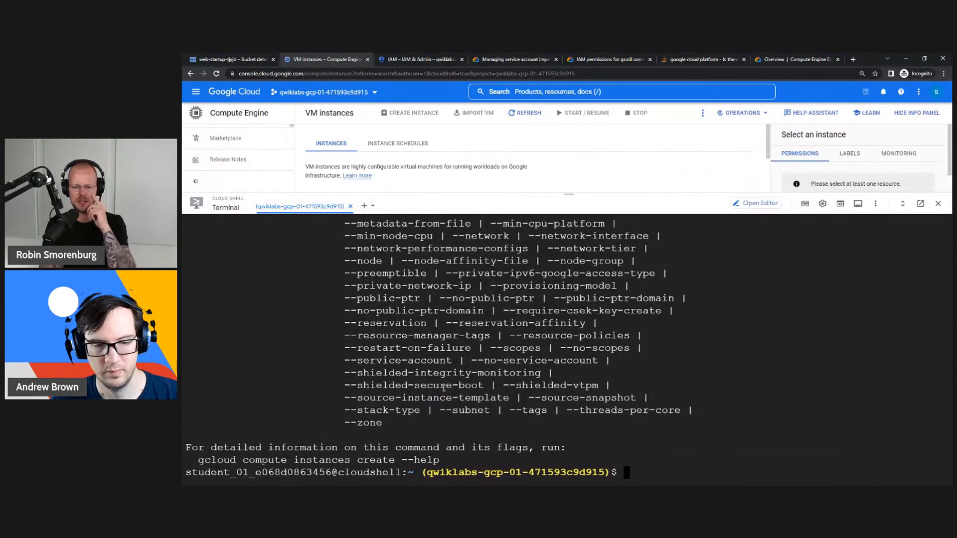
pyautogui.scroll(5, 443, 388)
pyautogui.hotkey('alt', 'Tab')
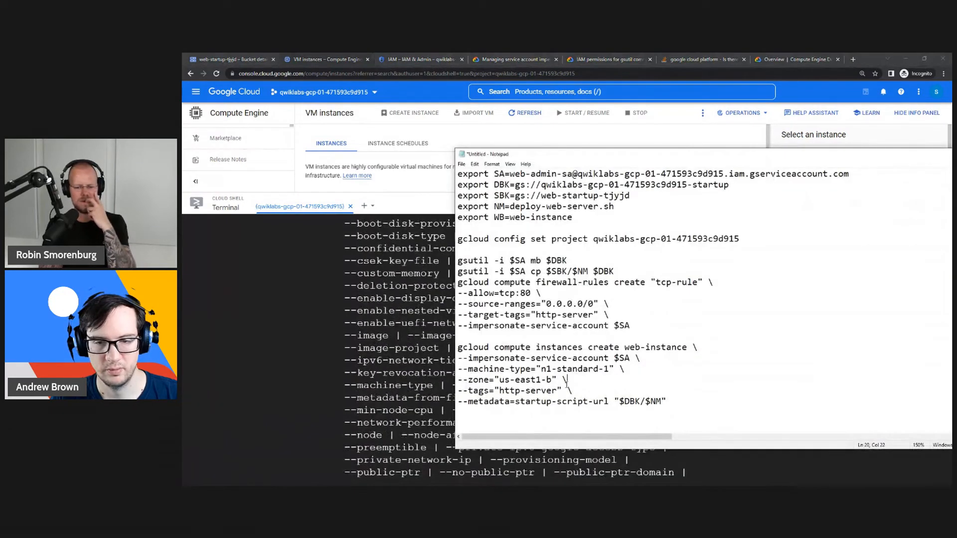
# - In Notepad, replace the space after startup-script-url with an equals sign, then copy the instance command and try to run it in Cloud Shell
pyautogui.click(536, 390)
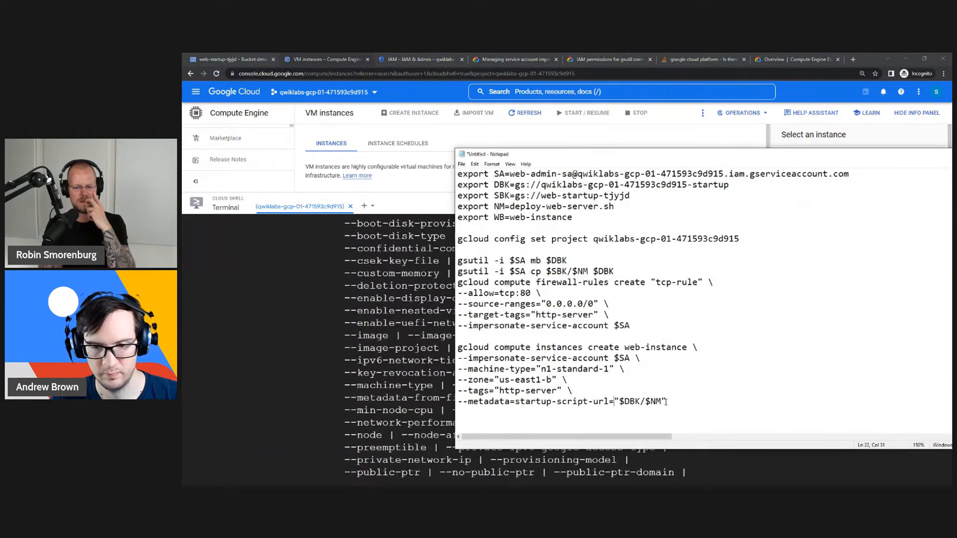
pyautogui.moveTo(666, 402); pyautogui.dragTo(441, 348)
pyautogui.hotkey('ctrl', 'c')
pyautogui.hotkey('alt', 'Tab')
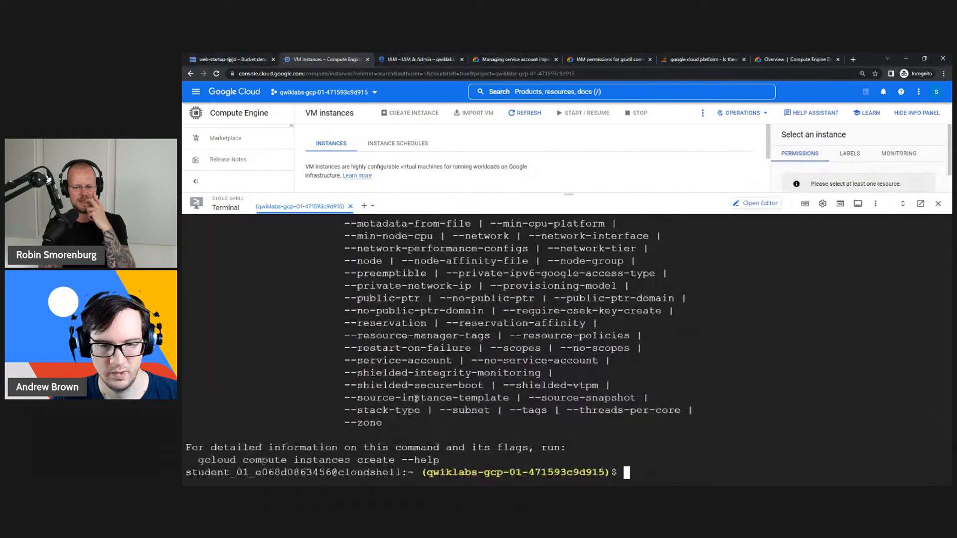
pyautogui.hotkey('ctrl', 'v')
pyautogui.press('Return')
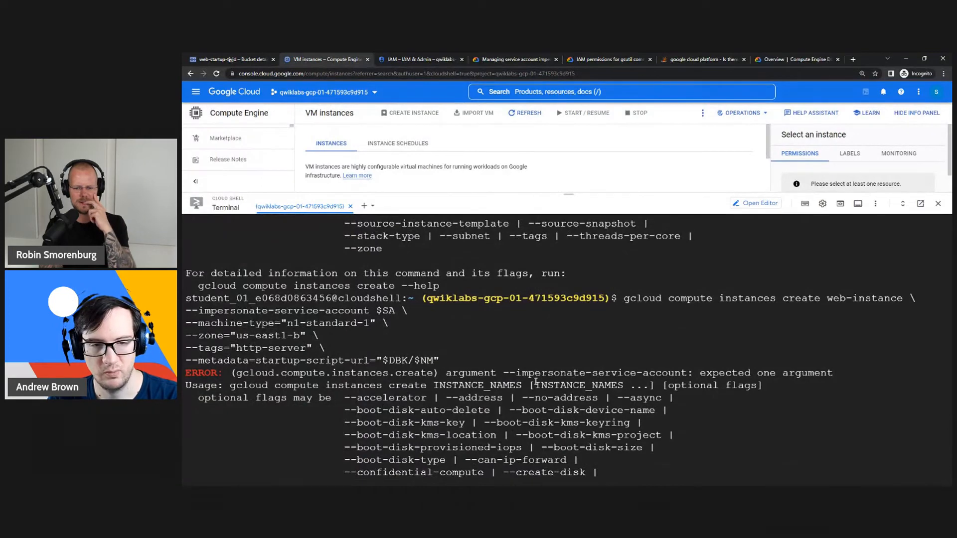
# - In Notepad, replace the space between --impersonate-service-account and $SA in the instance command with an equals sign
pyautogui.hotkey('alt', 'Tab')
pyautogui.click(632, 362)
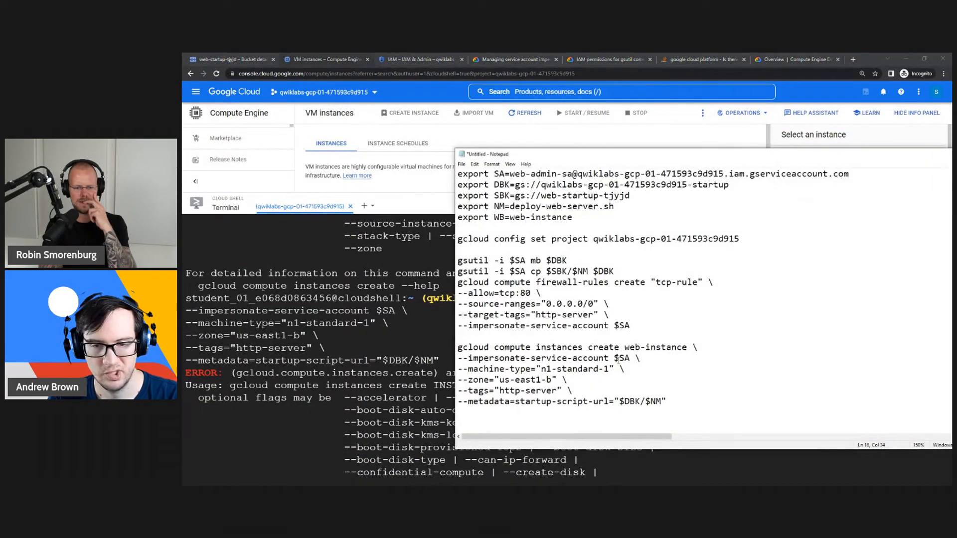
pyautogui.press('BackSpace')
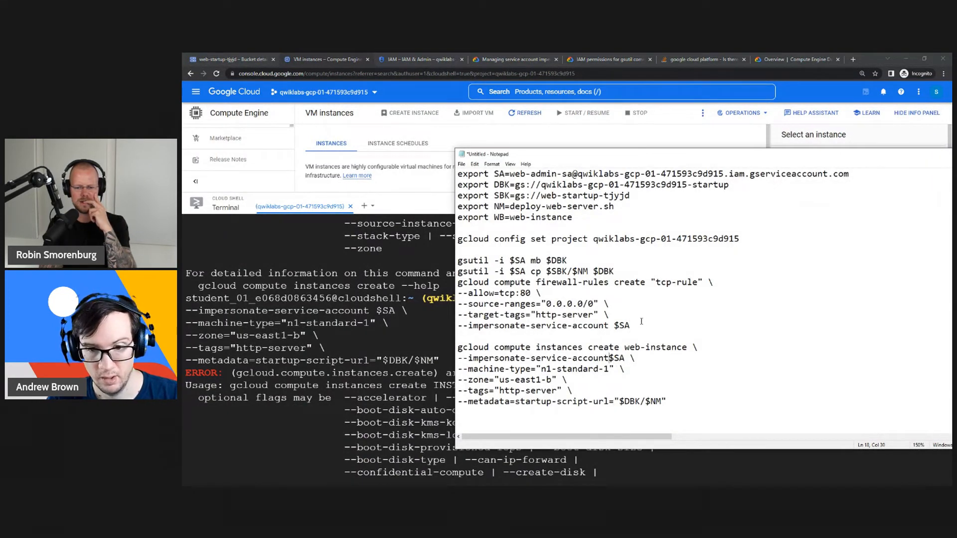
pyautogui.write('=')
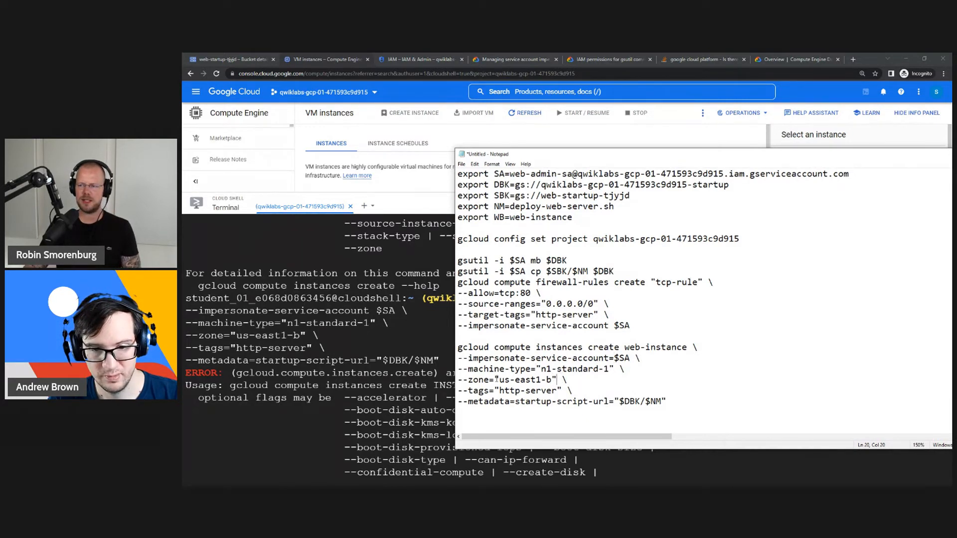
pyautogui.moveTo(496, 379); pyautogui.dragTo(495, 347)
pyautogui.click(547, 380)
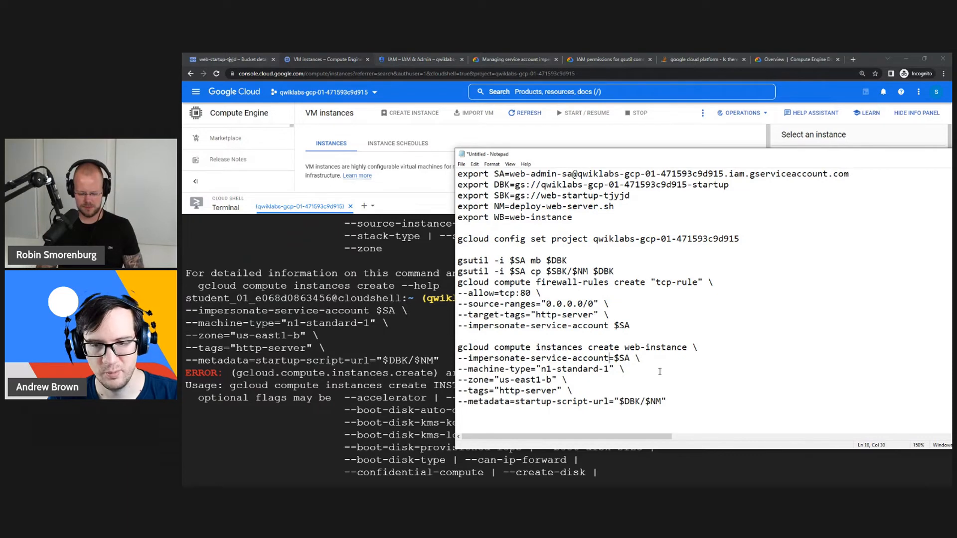
pyautogui.moveTo(668, 402); pyautogui.dragTo(452, 349)
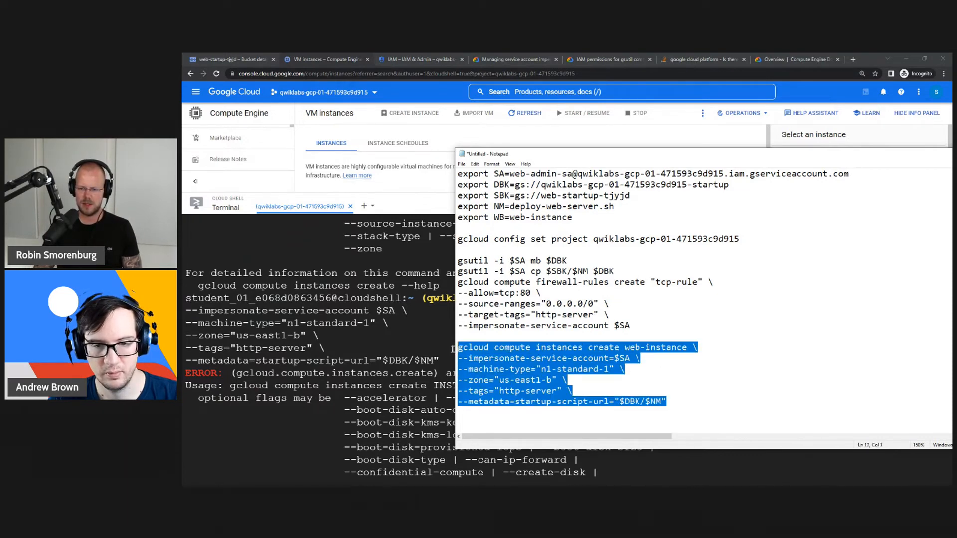
# - Copy the flag name --impersonate-service-account from the error message in Cloud Shell
pyautogui.click(366, 354)
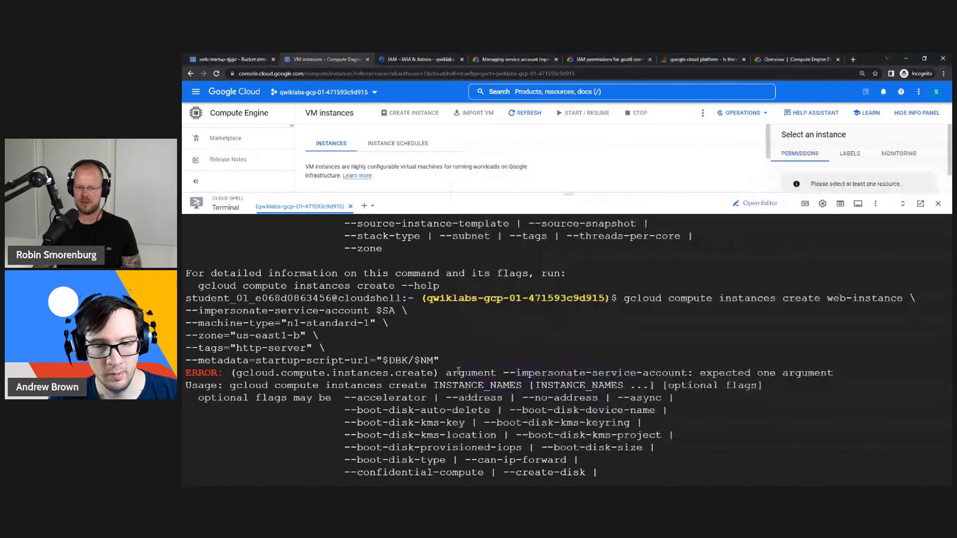
pyautogui.moveTo(498, 372); pyautogui.dragTo(687, 371)
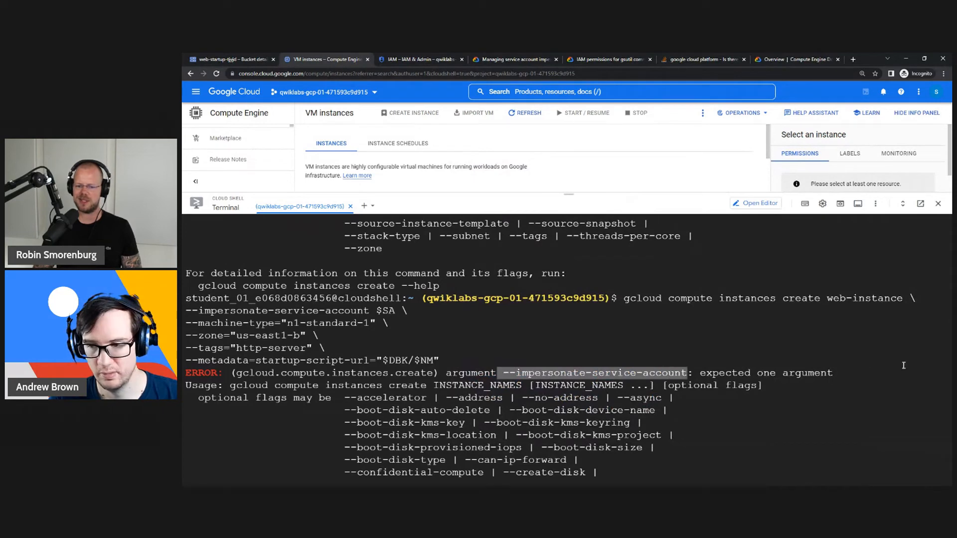
pyautogui.hotkey('ctrl', 'c')
pyautogui.scroll(10, 563, 348)
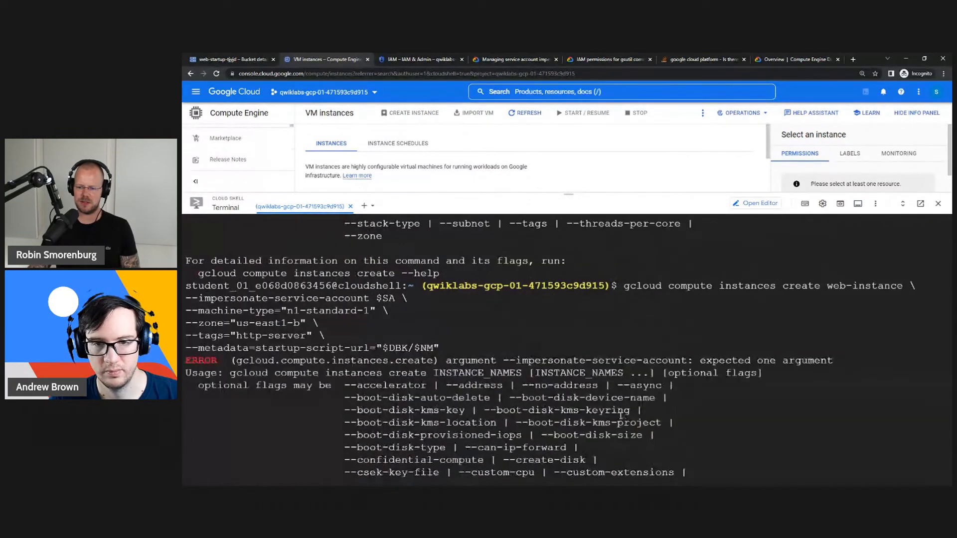
pyautogui.moveTo(497, 360); pyautogui.dragTo(691, 358)
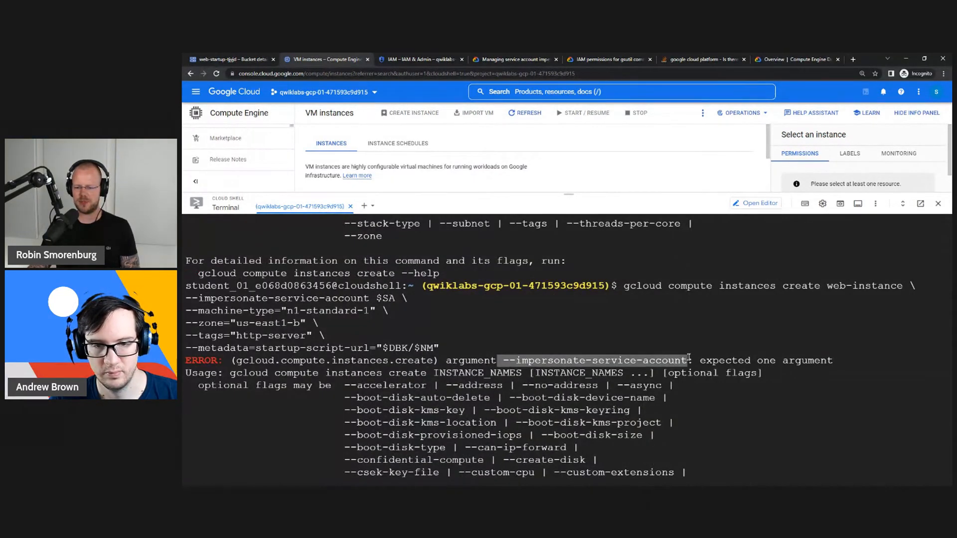
pyautogui.doubleClick(689, 358)
pyautogui.rightClick(526, 361)
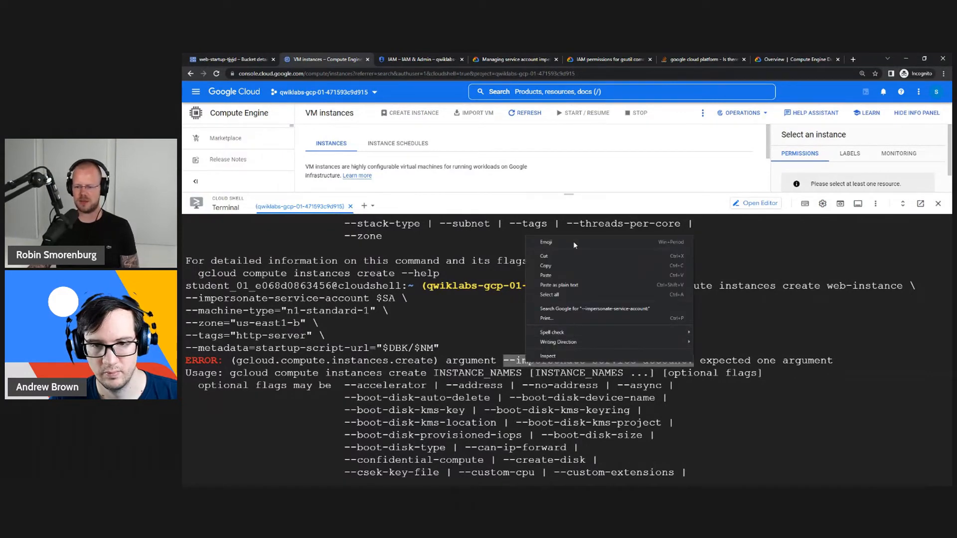
pyautogui.click(572, 264)
# - Paste the copied flag name over --impersonate-service-account in the Notepad instance command and remove the extra colon
pyautogui.hotkey('alt', 'Tab')
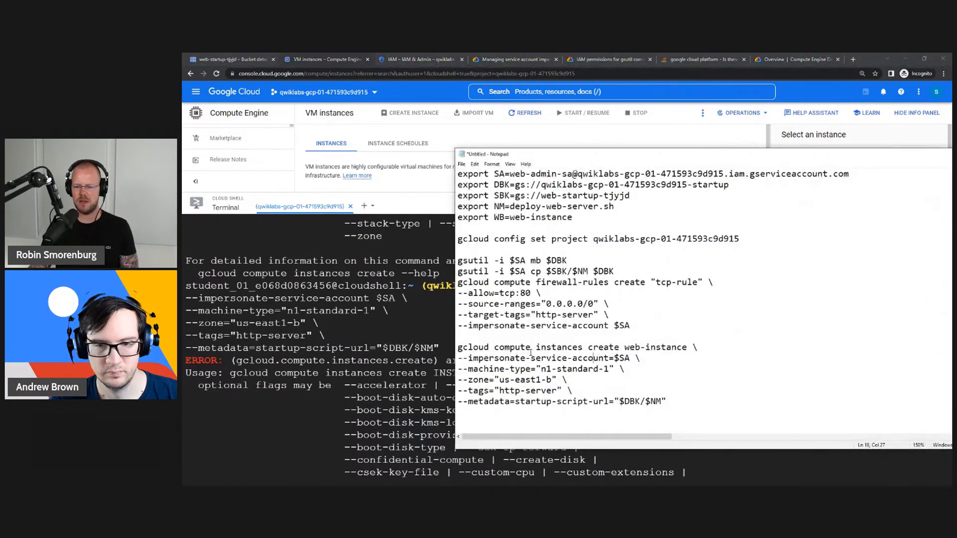
pyautogui.moveTo(458, 358); pyautogui.dragTo(608, 358)
pyautogui.rightClick(586, 363)
pyautogui.click(605, 396)
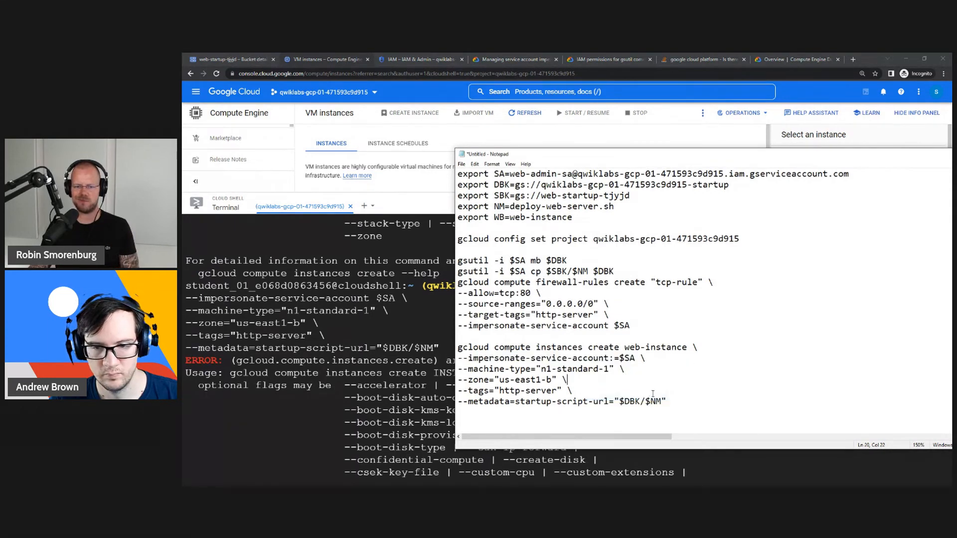
pyautogui.press('BackSpace')
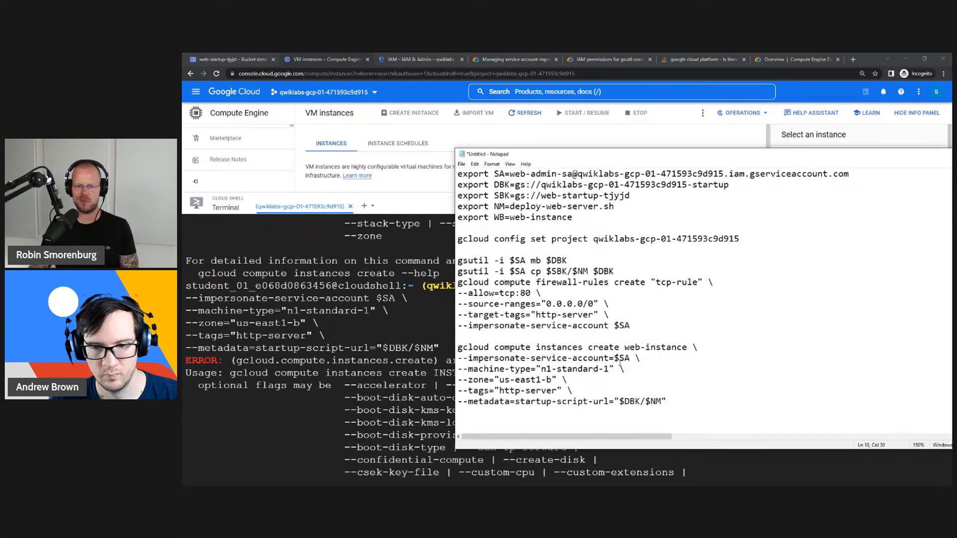
# - Copy the corrected web-instance creation command with --impersonate-service-account=$SA from Notepad and try to run it in Cloud Shell
pyautogui.moveTo(676, 397); pyautogui.dragTo(444, 337)
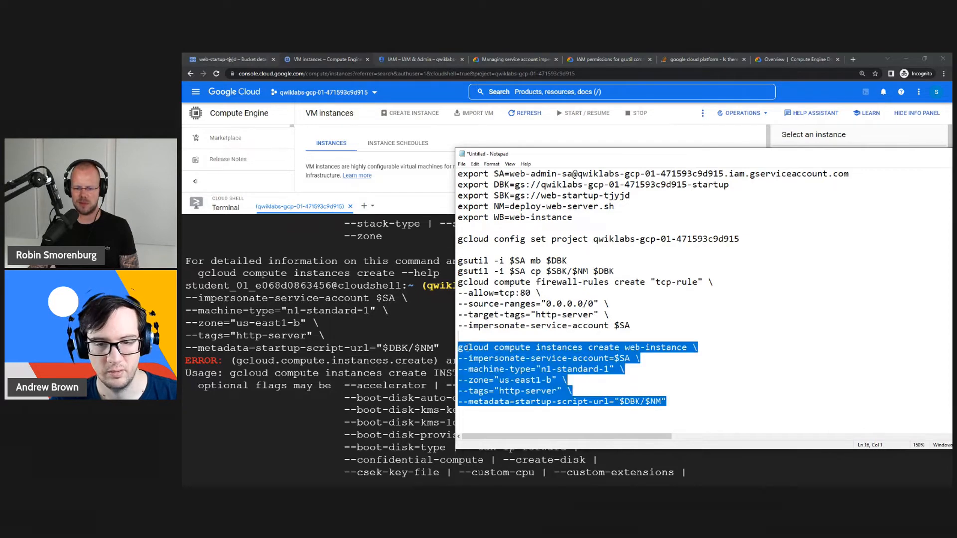
pyautogui.rightClick(524, 364)
pyautogui.click(538, 388)
pyautogui.click(447, 392)
pyautogui.hotkey('ctrl', 'v')
pyautogui.press('Return')
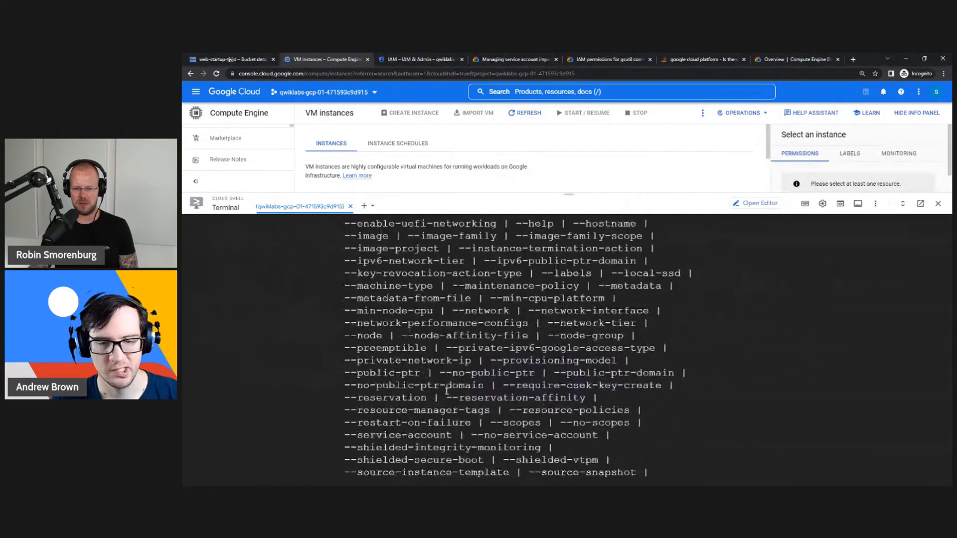
pyautogui.hotkey('ctrl', 'c')
pyautogui.rightClick(703, 369)
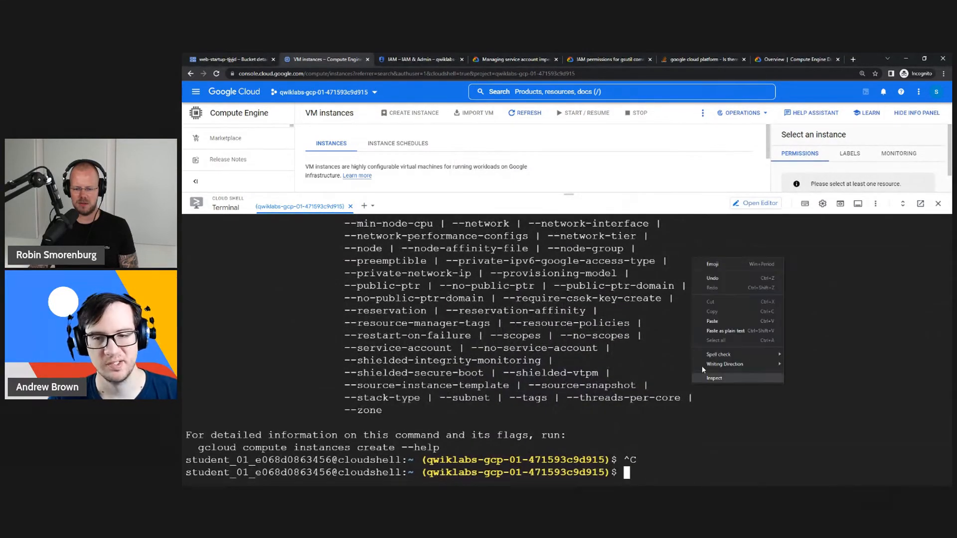
pyautogui.click(711, 321)
pyautogui.press('Return')
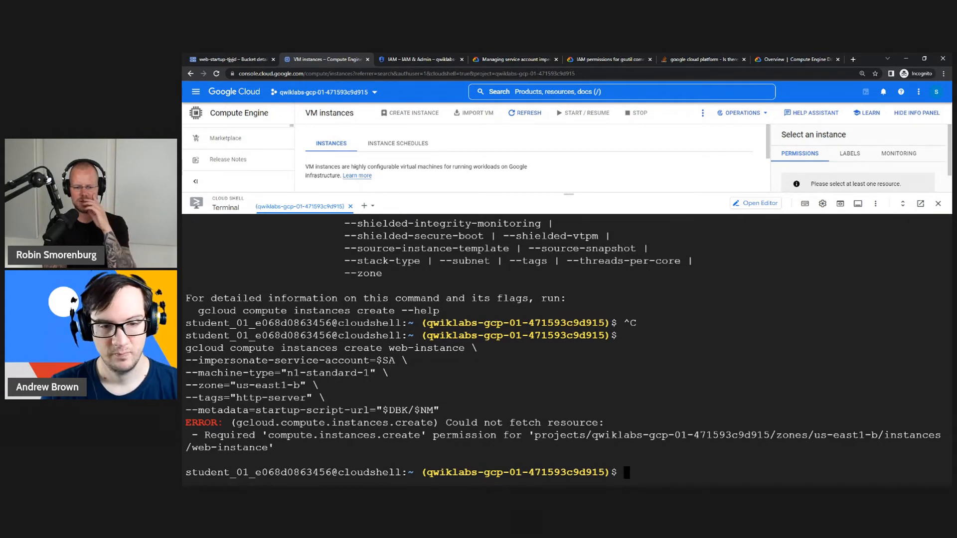
# - In Notepad, move the --zone="us-east1-b" line out of the instance command to below the firewall rule command, and remove the leftover blank line
pyautogui.hotkey('alt', 'Tab')
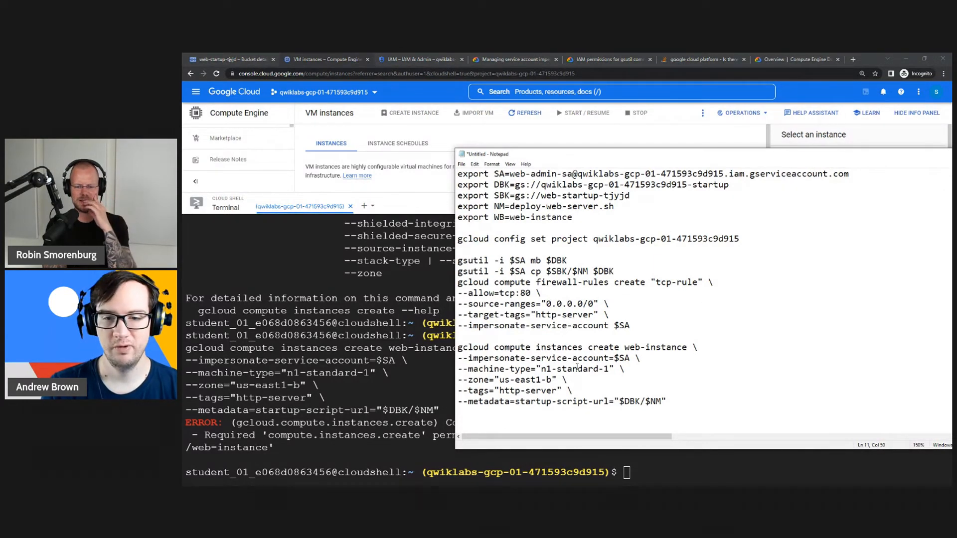
pyautogui.moveTo(500, 380); pyautogui.dragTo(552, 380)
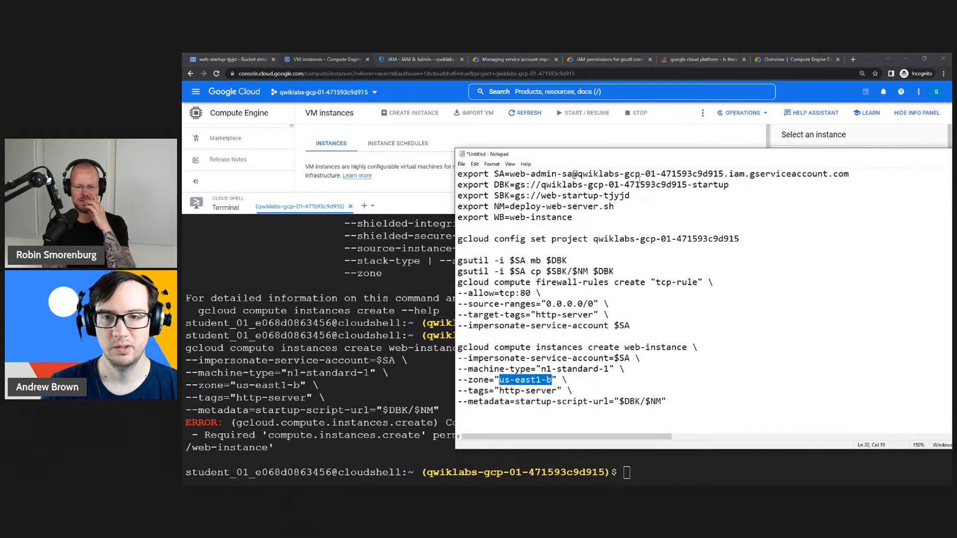
pyautogui.moveTo(780, 164); pyautogui.dragTo(817, 179)
pyautogui.moveTo(397, 116)
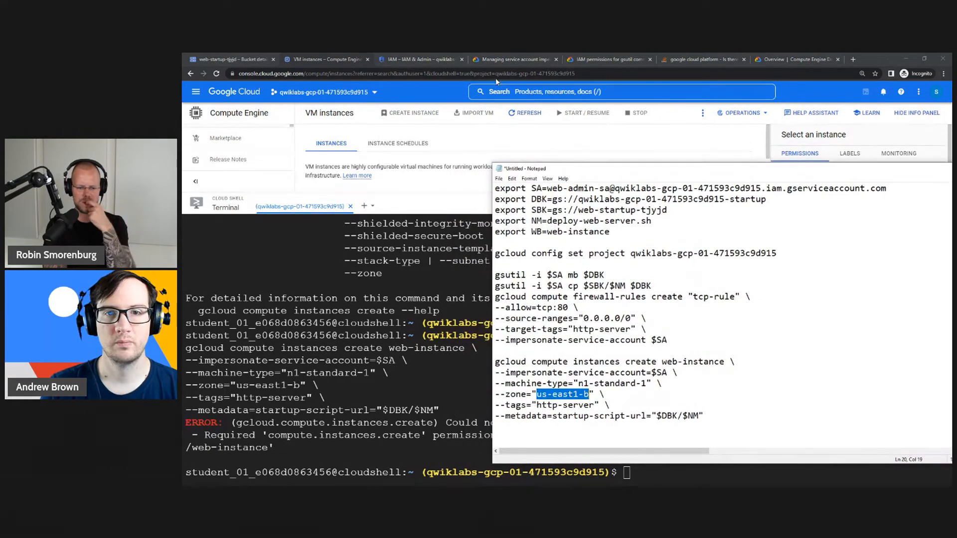
pyautogui.click(573, 405)
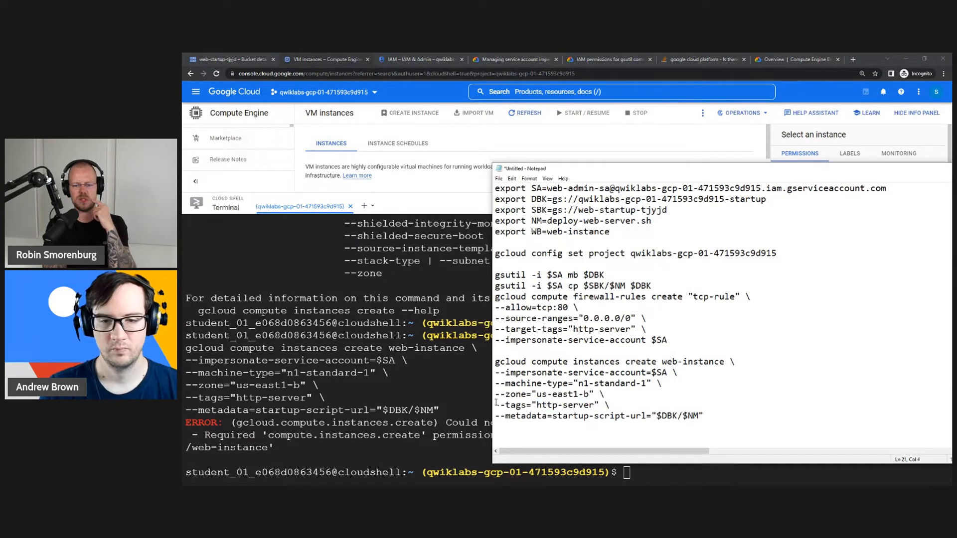
pyautogui.moveTo(496, 403); pyautogui.dragTo(478, 394)
pyautogui.hotkey('ctrl', 'x')
pyautogui.click(524, 350)
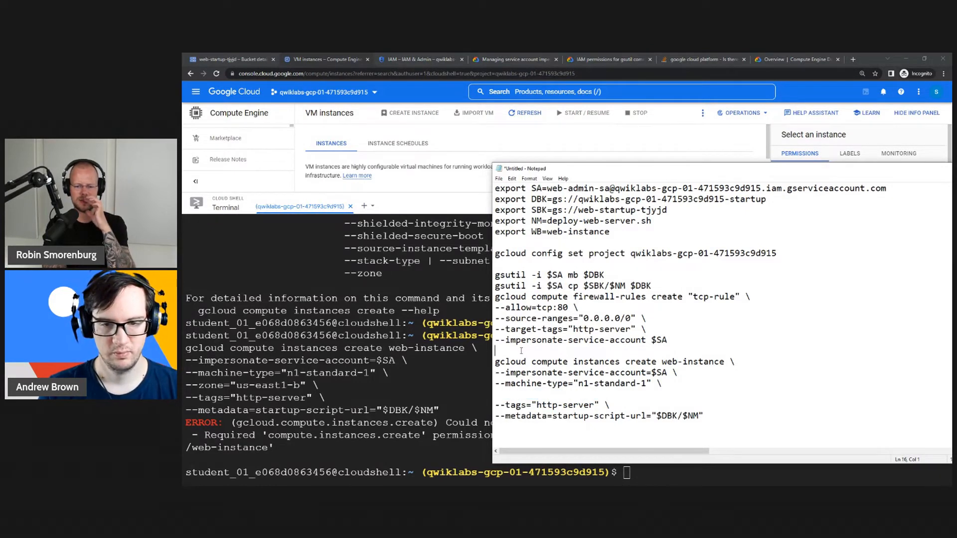
pyautogui.hotkey('ctrl', 'v')
pyautogui.press('Return')
pyautogui.click(590, 405)
pyautogui.press('BackSpace')
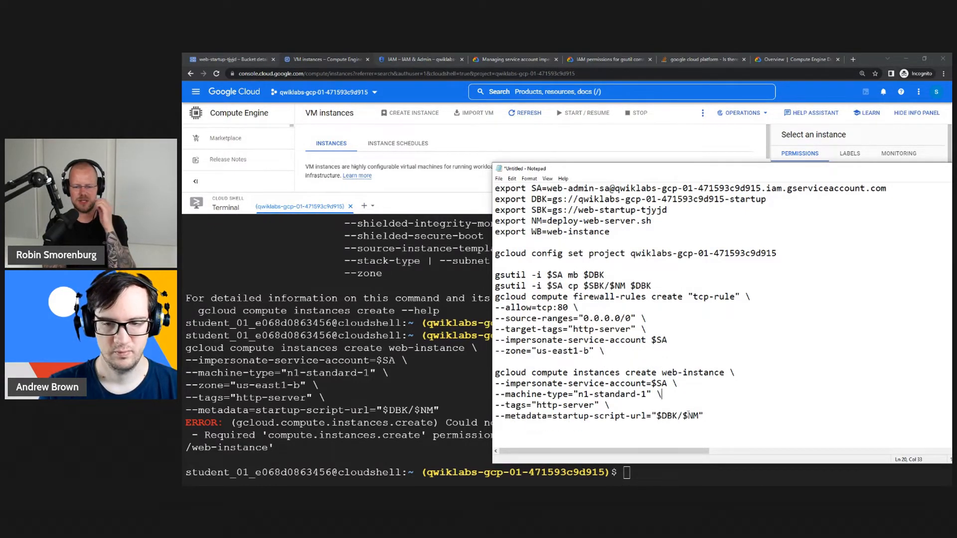
# - Run the web-instance creation command without its zone line in Cloud Shell and accept us-east1-b as the zone
pyautogui.moveTo(705, 416); pyautogui.dragTo(479, 374)
pyautogui.click(469, 385)
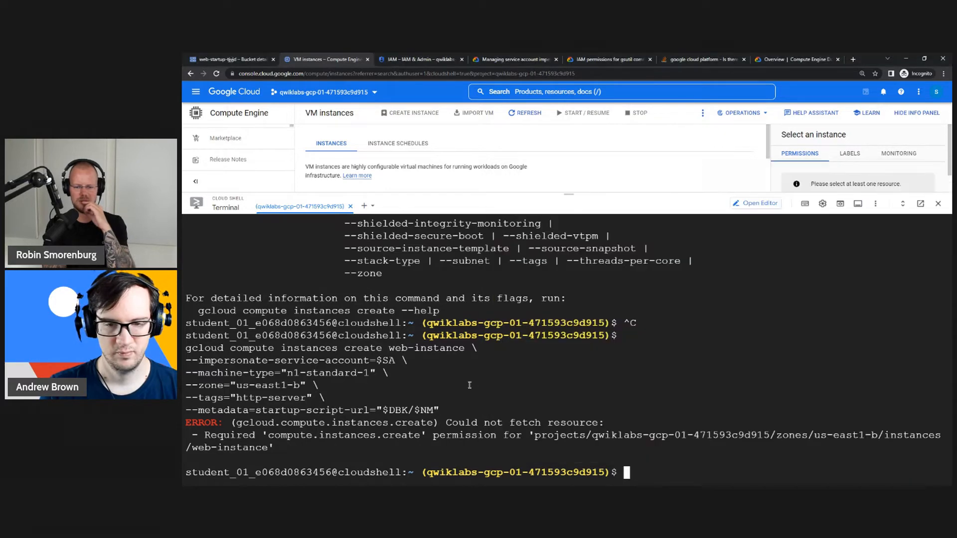
pyautogui.hotkey('ctrl', 'v')
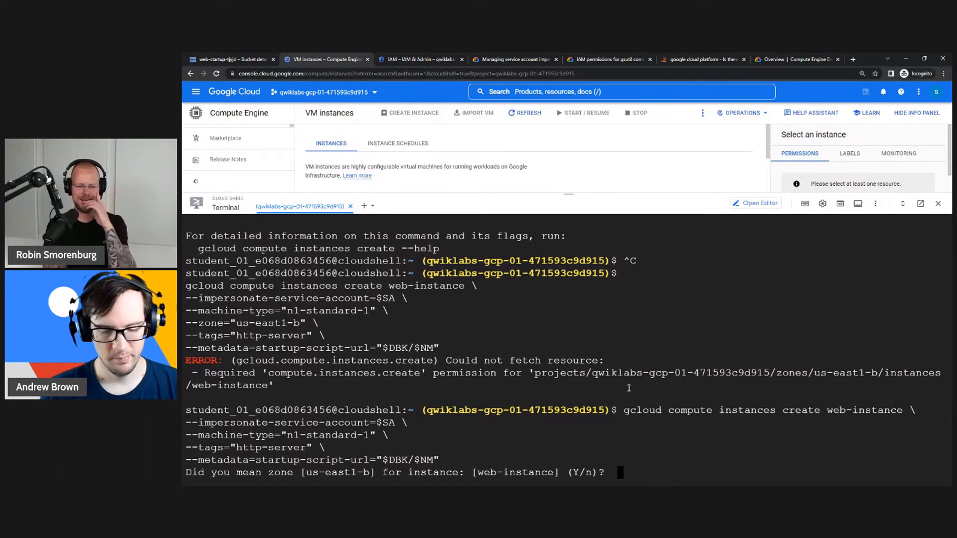
pyautogui.write('Y')
pyautogui.press('Return')
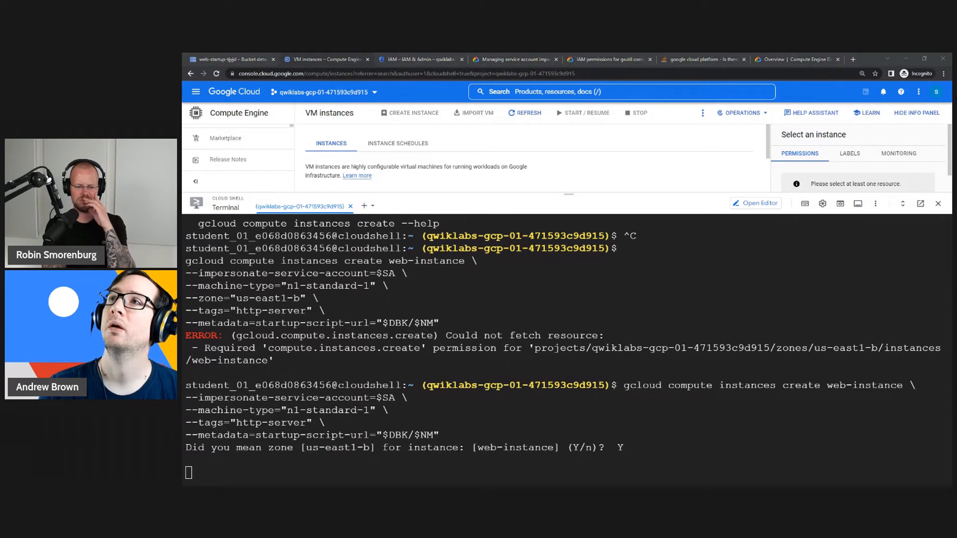
# - Bring up the lab instructions window and move it aside to uncover the Cloud Shell output
pyautogui.press('super+d')
pyautogui.press('super+d')
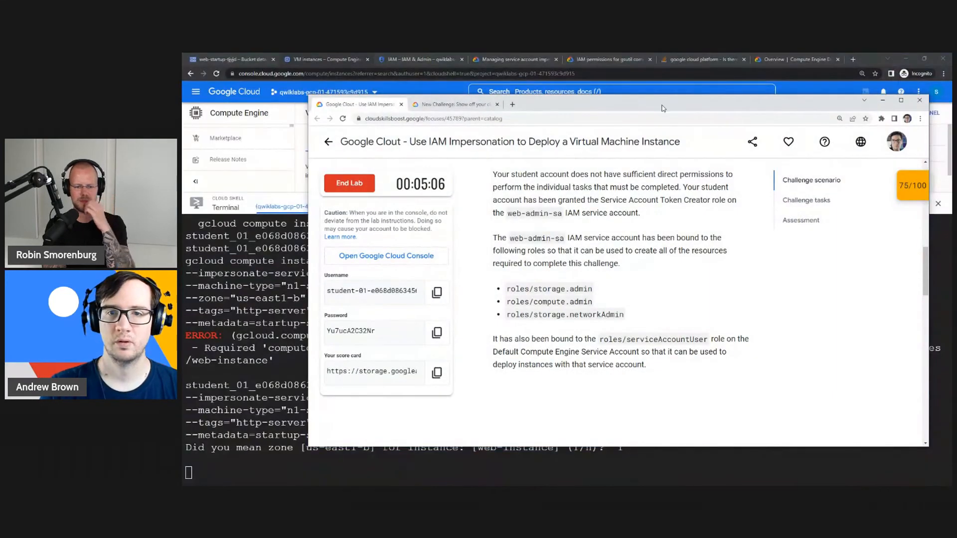
pyautogui.moveTo(662, 109); pyautogui.dragTo(956, 0)
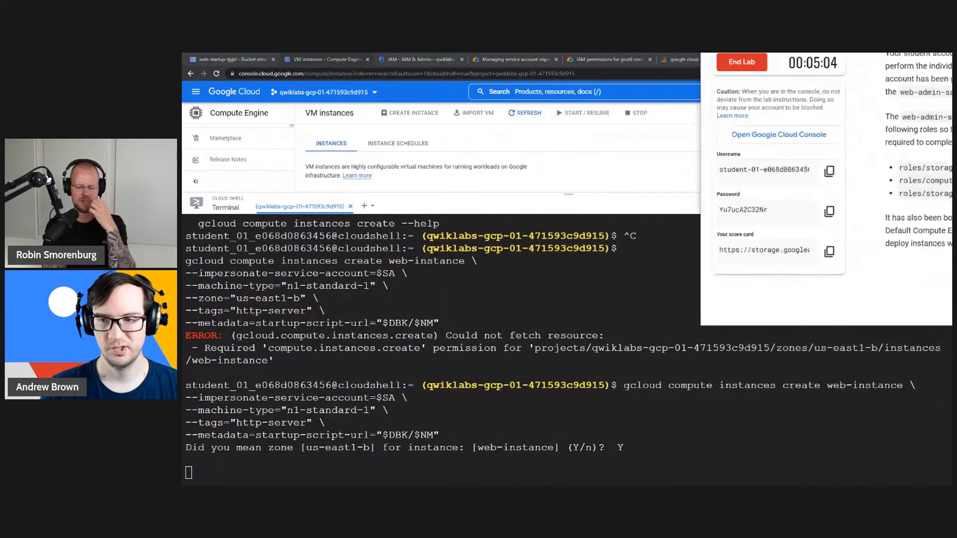
# - Reread the lab's challenge scenario, the roles of the web-admin-sa account and the four task instructions, and put the lab window away
pyautogui.moveTo(947, 55); pyautogui.dragTo(697, 95)
pyautogui.scroll(5, 810, 232)
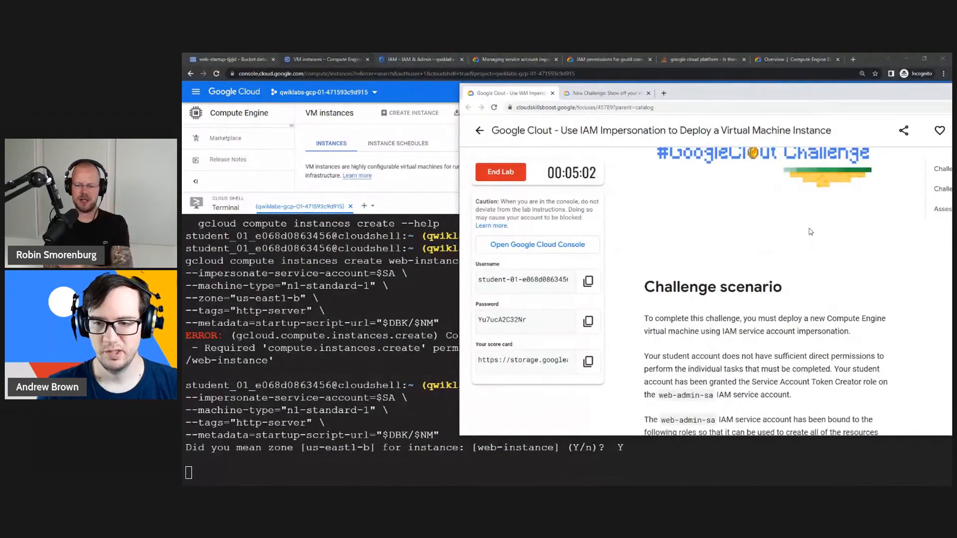
pyautogui.scroll(-2, 810, 232)
pyautogui.moveTo(699, 283); pyautogui.dragTo(812, 309)
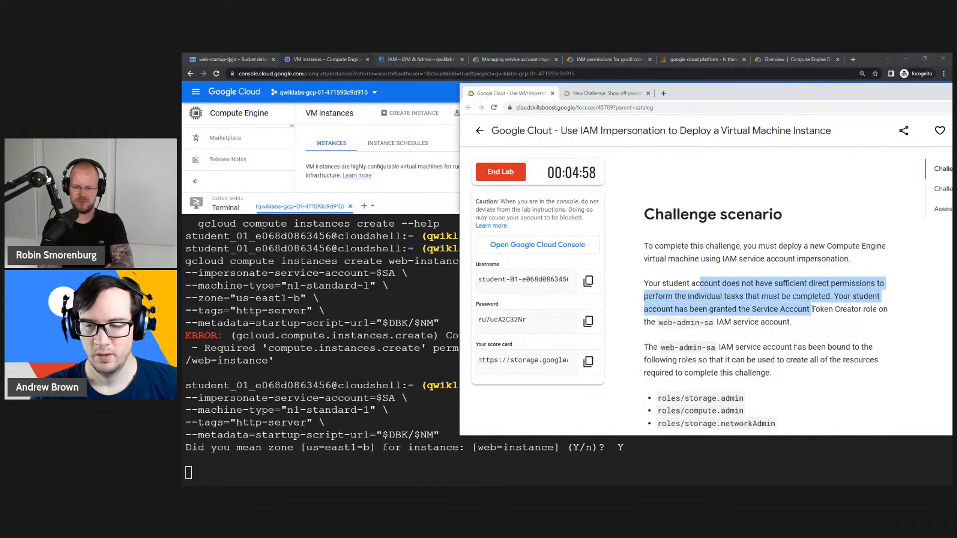
pyautogui.scroll(-3, 763, 295)
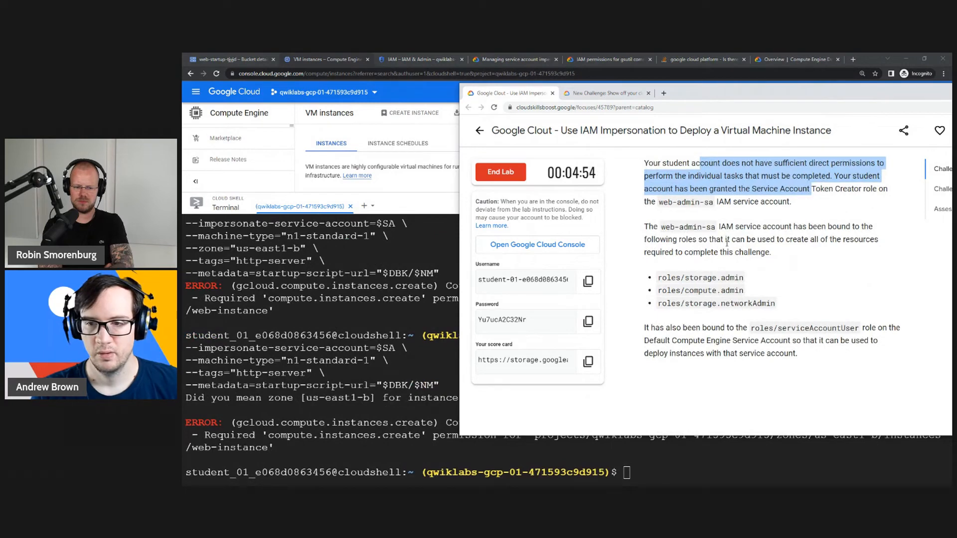
pyautogui.scroll(-2, 727, 248)
pyautogui.scroll(-3, 725, 244)
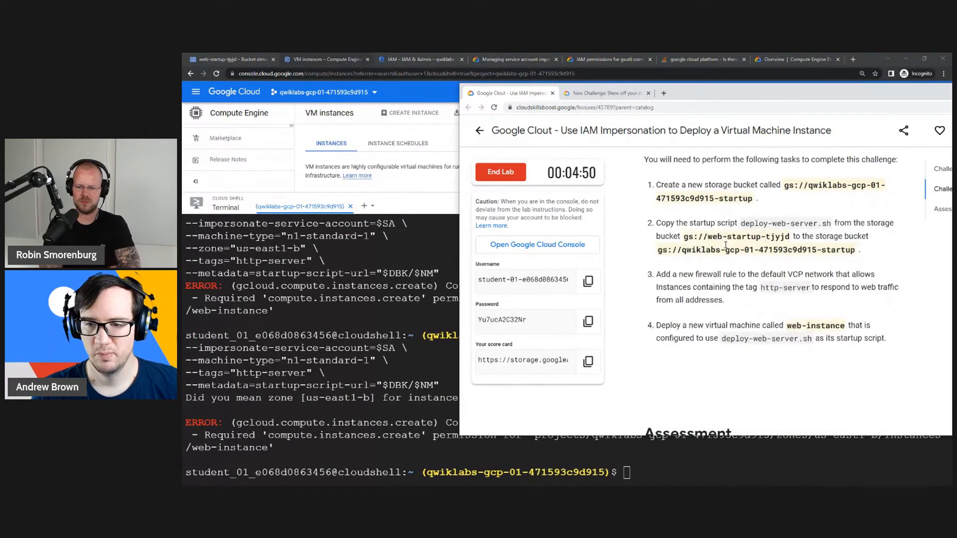
pyautogui.scroll(-1, 725, 244)
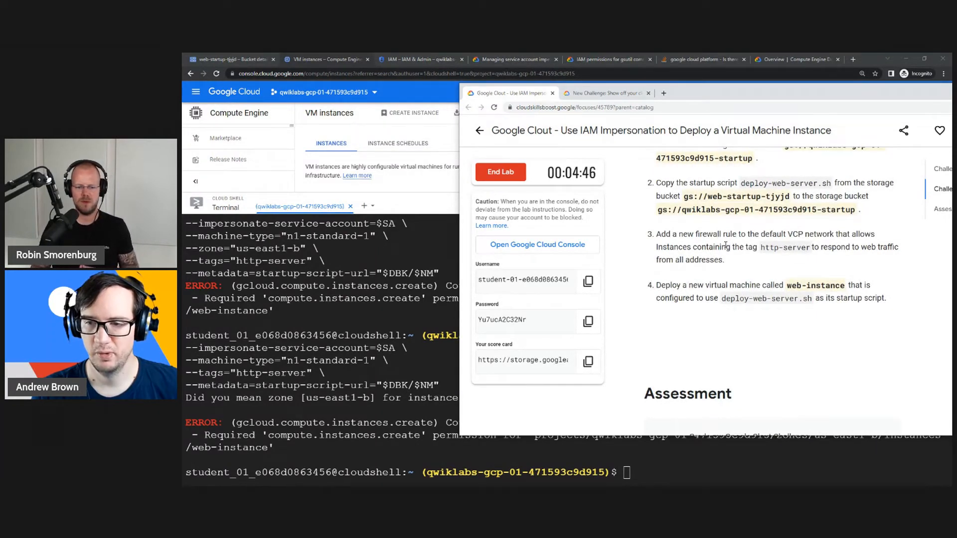
pyautogui.scroll(-1, 725, 245)
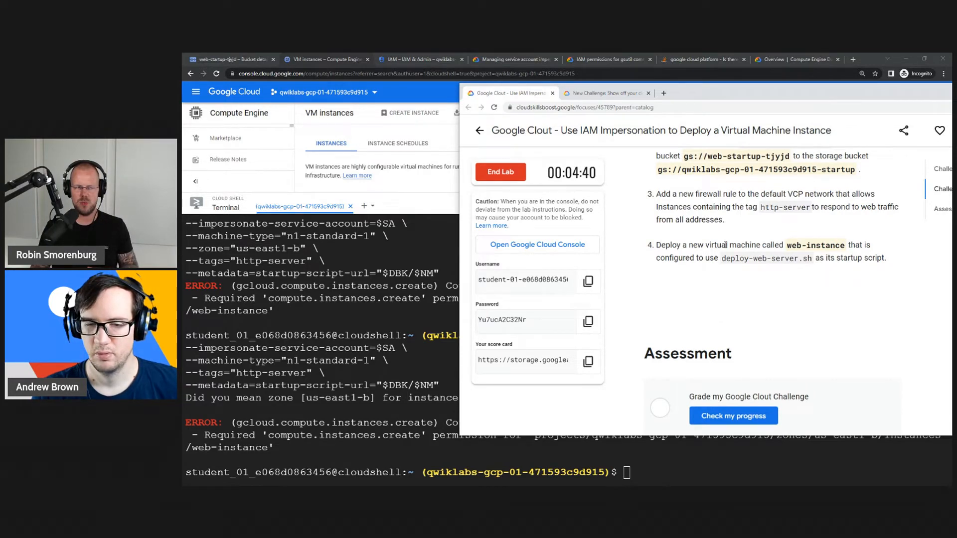
pyautogui.press('super+Down')
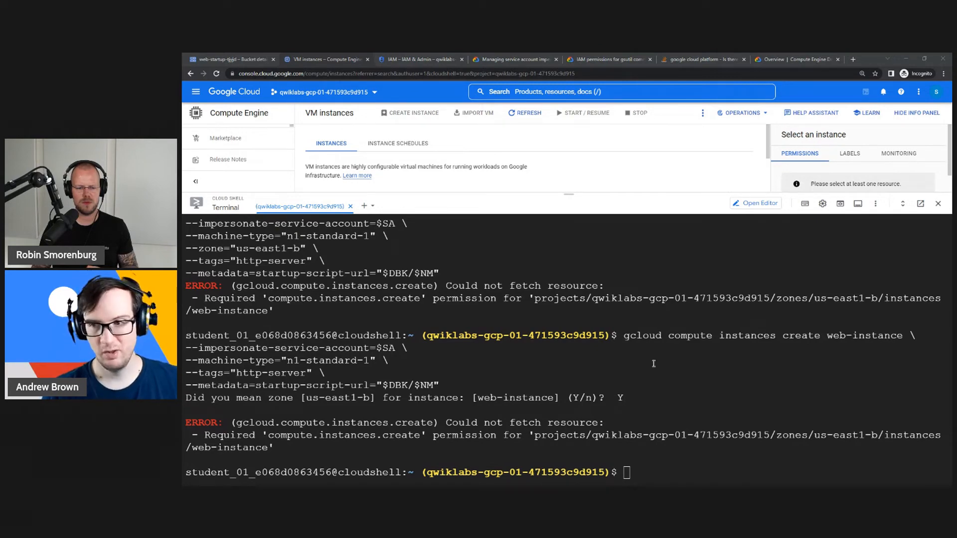
# - In Notepad, add a gcloud compute line below the web-instance creation command and copy it
pyautogui.hotkey('alt', 'Tab')
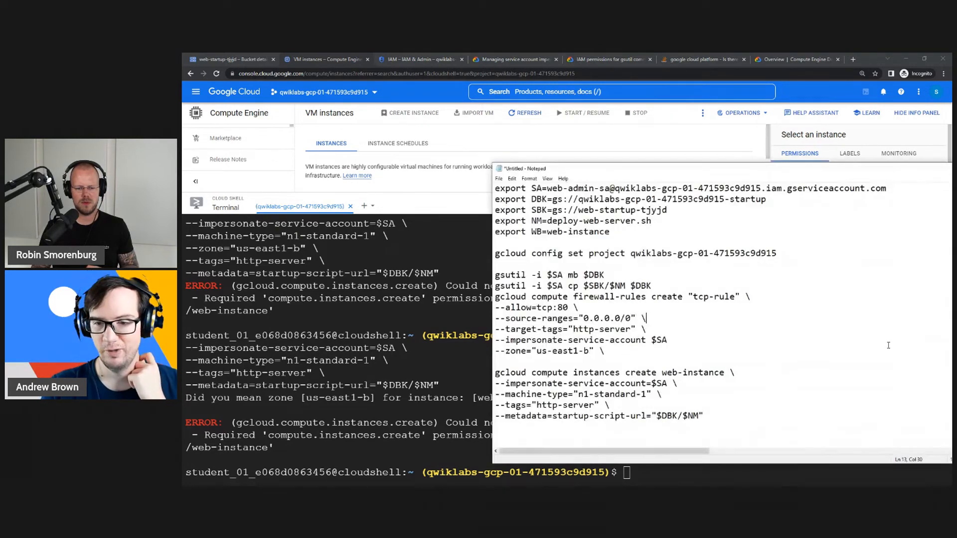
pyautogui.press('Return')
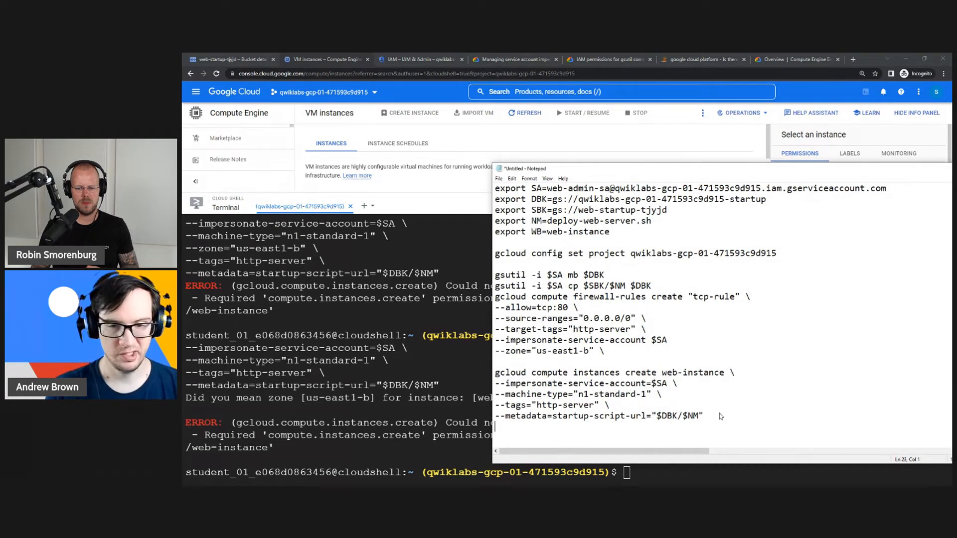
pyautogui.write('gcloud compute')
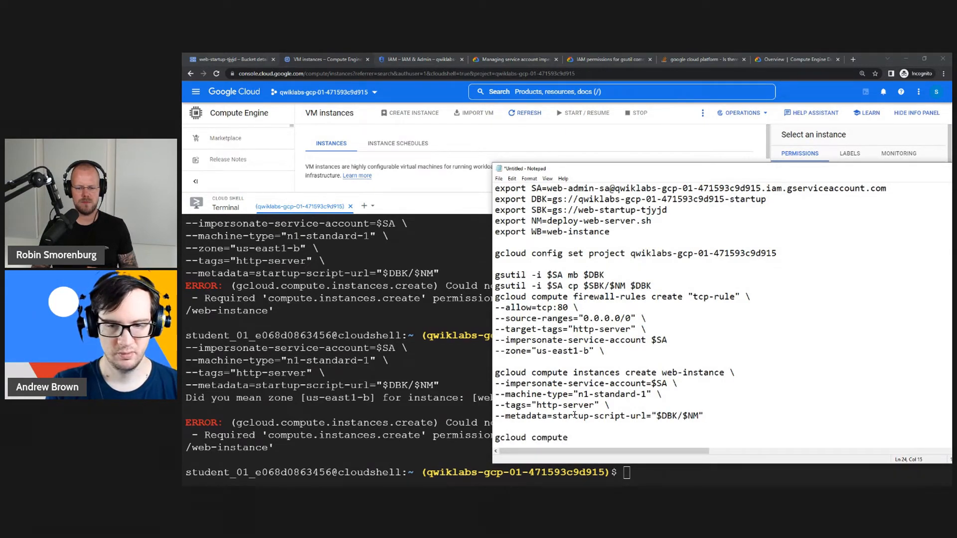
pyautogui.moveTo(570, 426); pyautogui.dragTo(490, 426)
pyautogui.hotkey('ctrl', 'c')
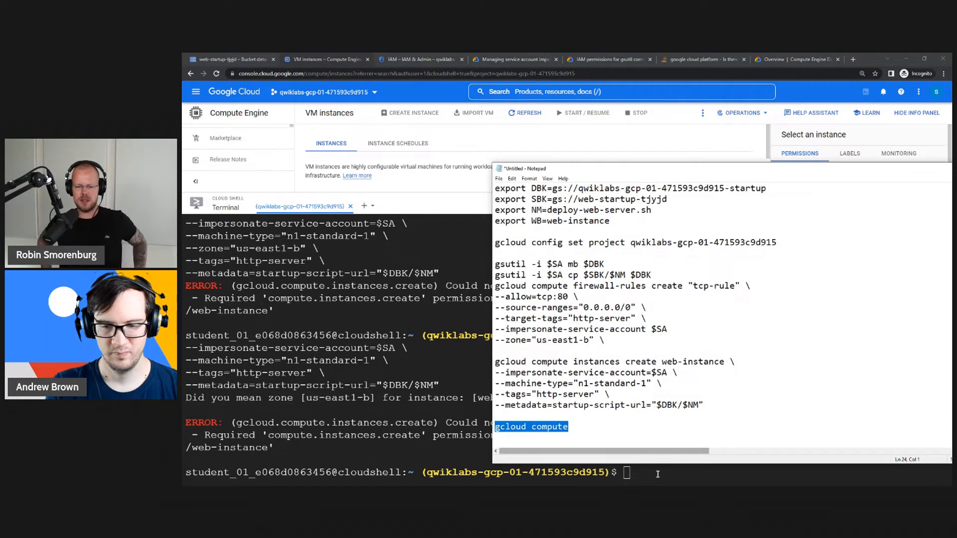
# - Try to list the project's virtual machines in Cloud Shell with gcloud compute instances ls
pyautogui.click(658, 472)
pyautogui.hotkey('ctrl', 'v')
pyautogui.write('--help')
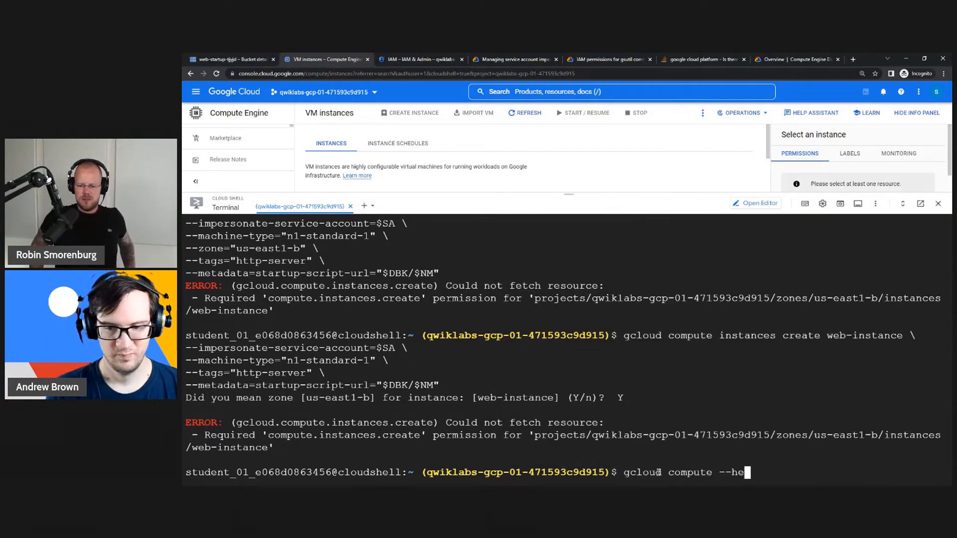
pyautogui.press('BackSpace')
pyautogui.press('BackSpace')
pyautogui.press('BackSpace')
pyautogui.press('BackSpace')
pyautogui.press('BackSpace')
pyautogui.press('BackSpace')
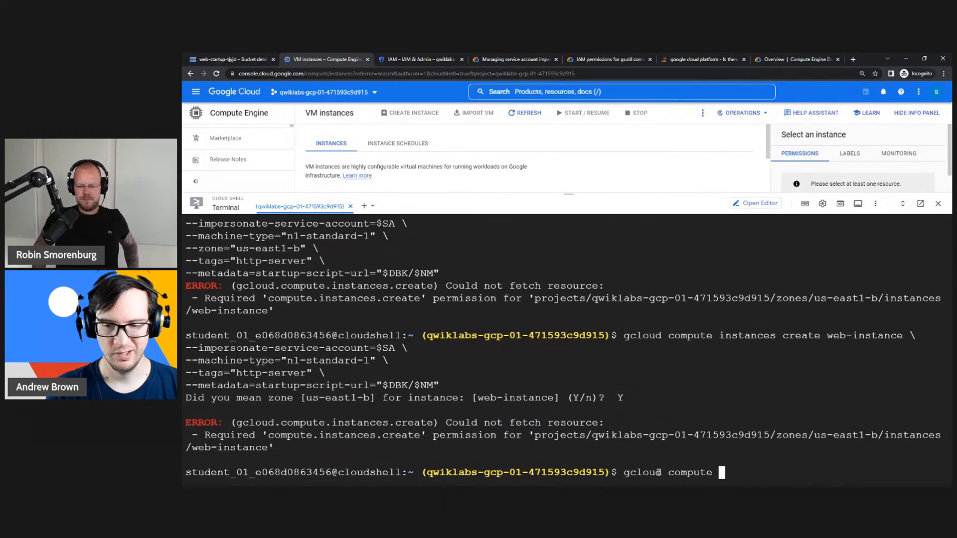
pyautogui.write('instances ls')
pyautogui.press('Return')
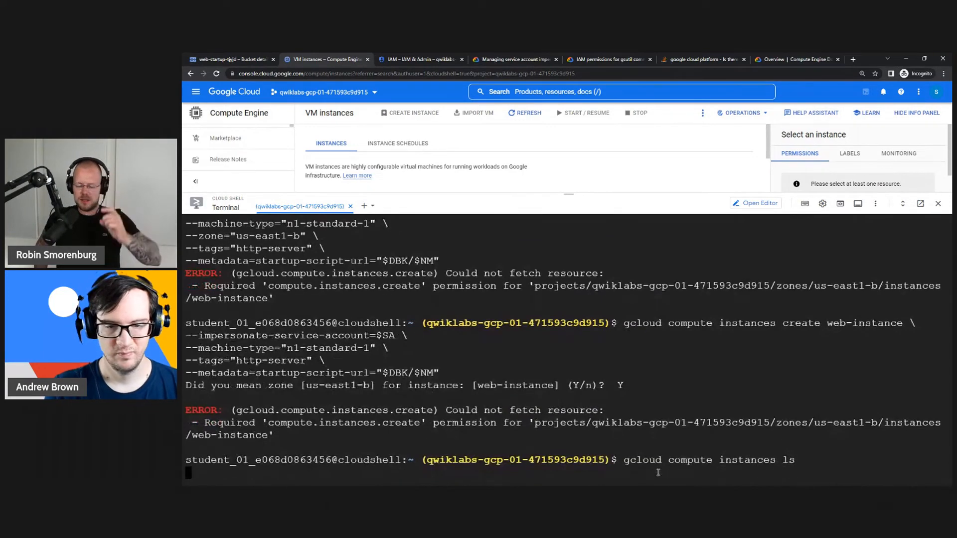
# - Try to get help for the listing command with gcloud compute instances ls --help
pyautogui.press('Up')
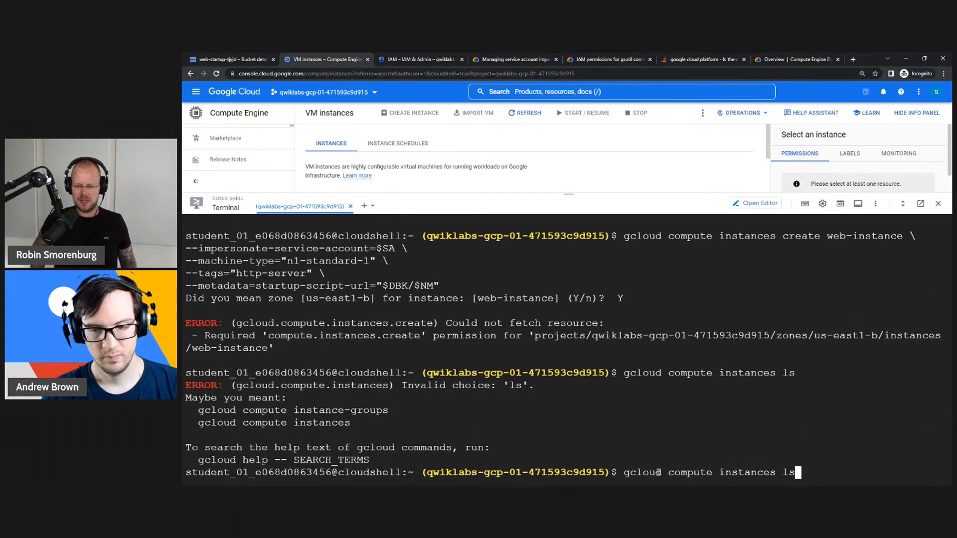
pyautogui.write('--help')
pyautogui.press('Return')
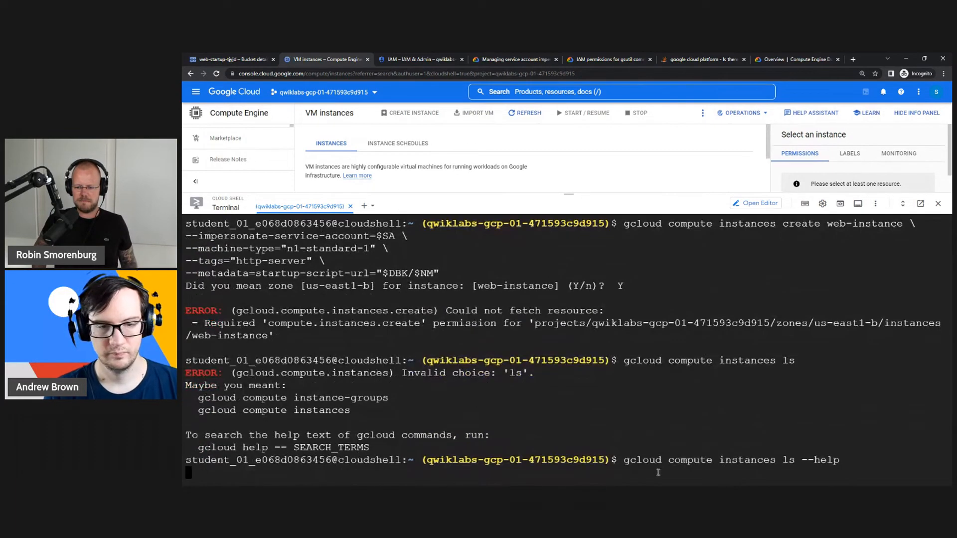
# - Remove ls from the recalled command and open the help for gcloud compute instances
pyautogui.press('Up')
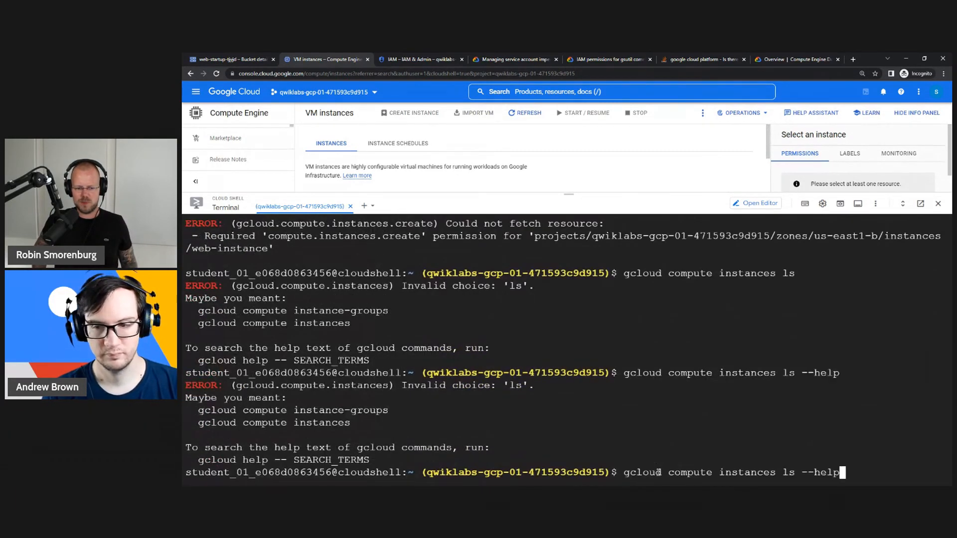
pyautogui.press('Left')
pyautogui.press('Left')
pyautogui.press('Left')
pyautogui.press('Left')
pyautogui.press('Left')
pyautogui.press('Left')
pyautogui.press('Left')
pyautogui.press('BackSpace')
pyautogui.press('BackSpace')
pyautogui.press('Return')
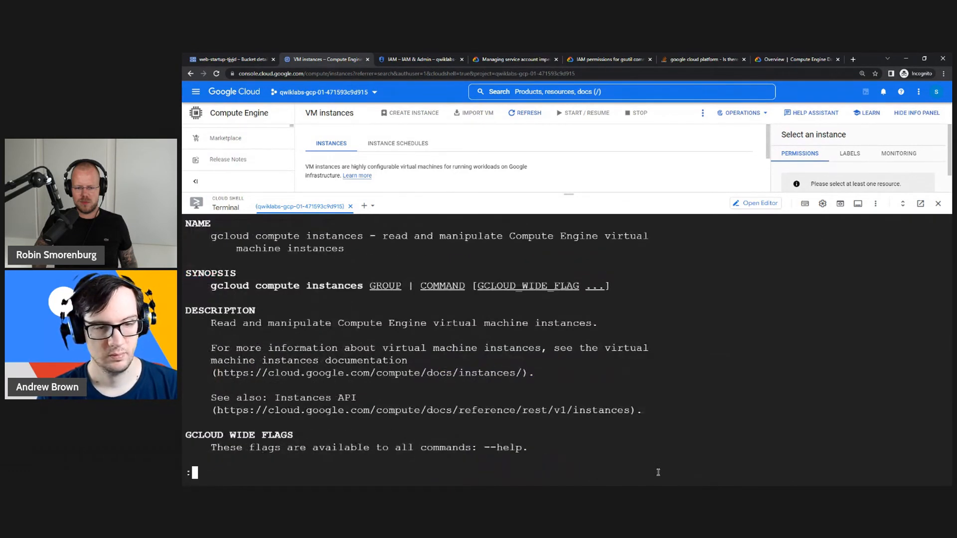
# - Look through the groups and commands in the gcloud compute instances help for one that lists instances, and leave the help
pyautogui.scroll(-5, 658, 472)
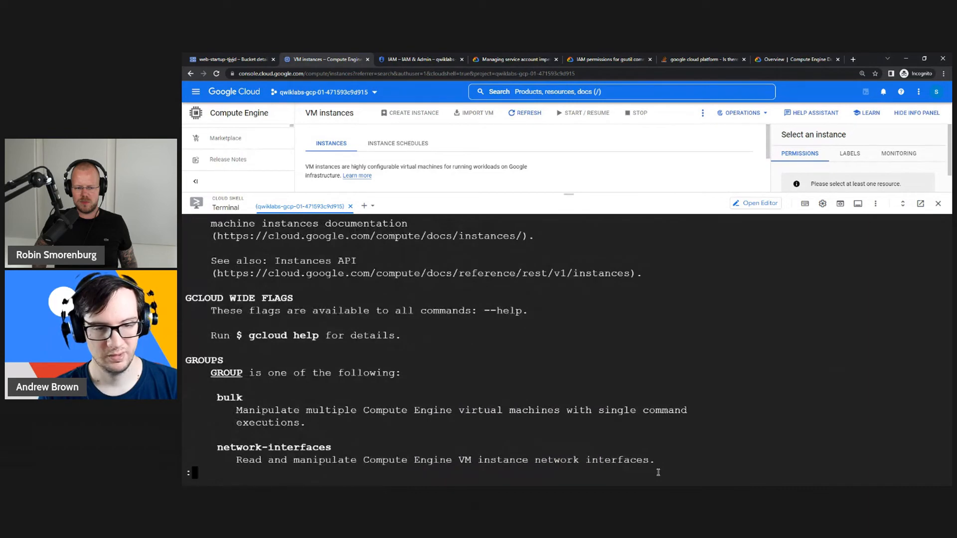
pyautogui.scroll(-4, 658, 472)
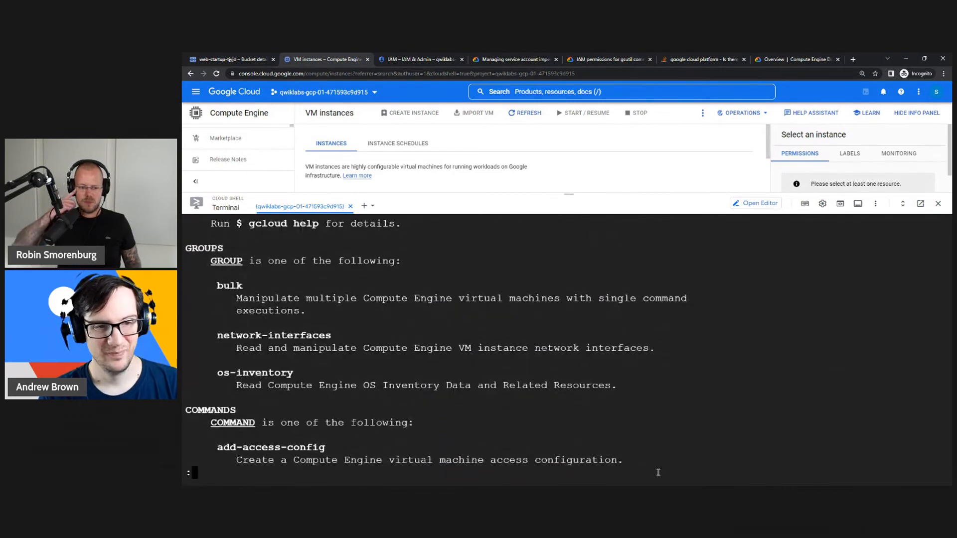
pyautogui.scroll(-2, 658, 472)
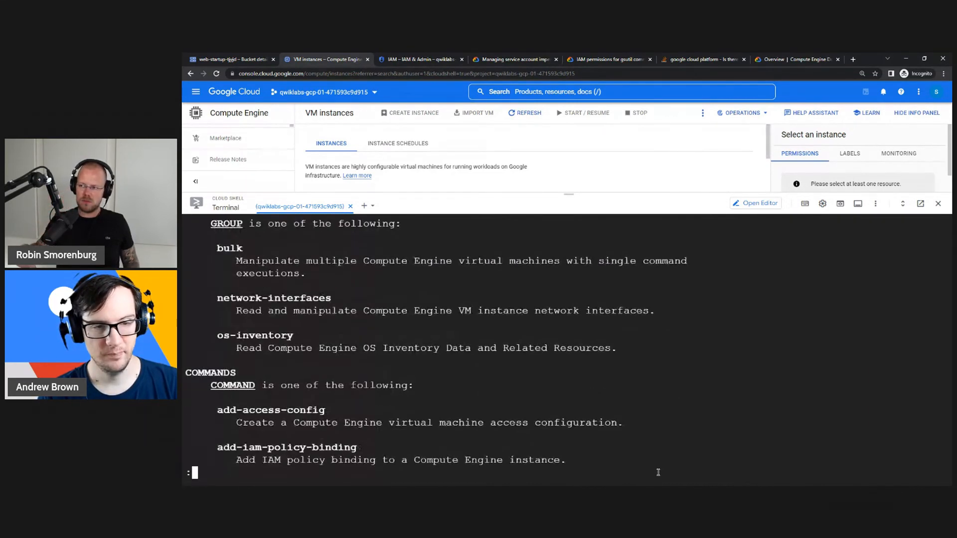
pyautogui.scroll(2, 658, 472)
pyautogui.scroll(-3, 657, 472)
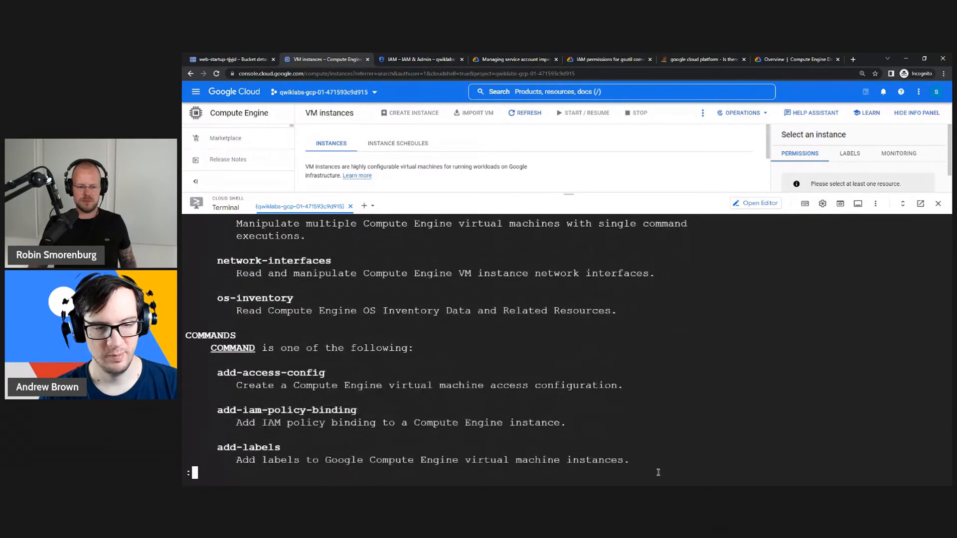
pyautogui.scroll(-6, 658, 471)
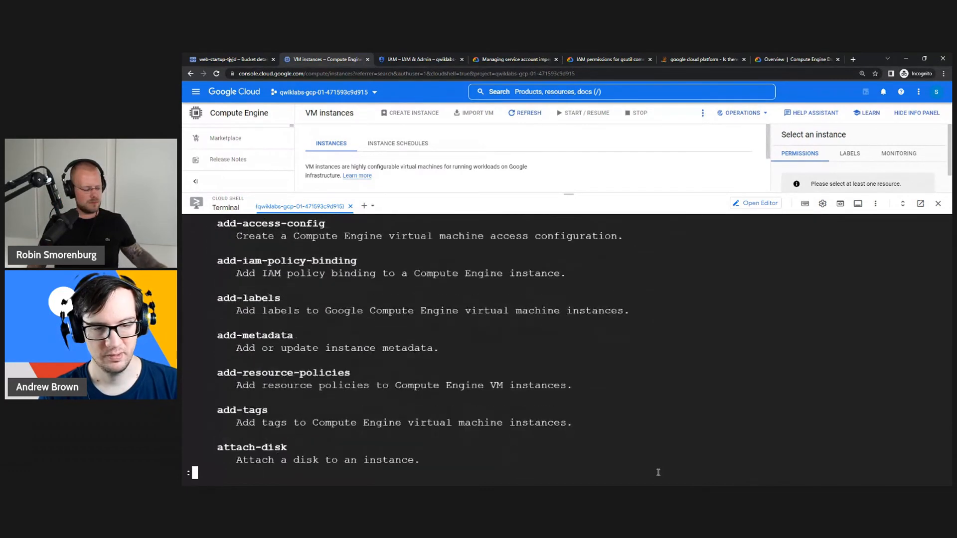
pyautogui.scroll(-15, 657, 472)
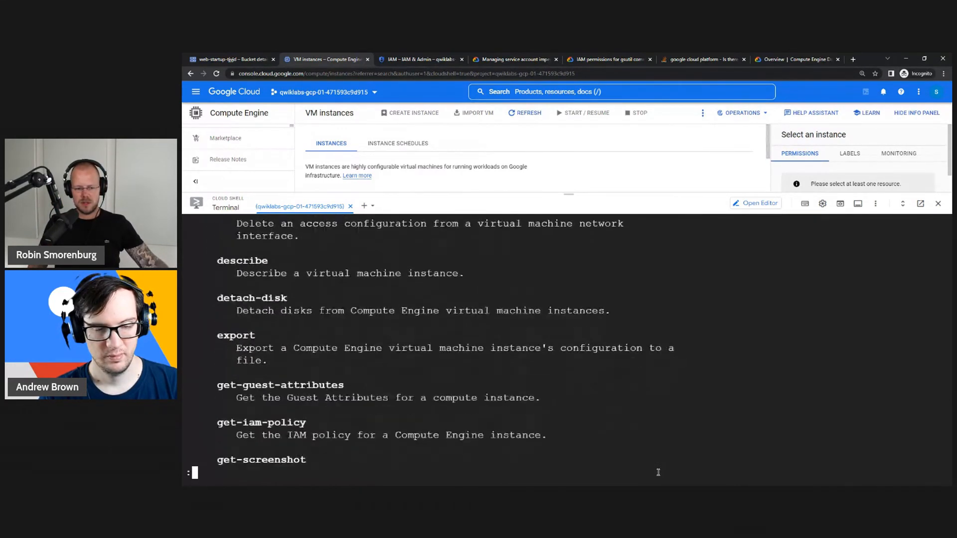
pyautogui.scroll(-7, 658, 472)
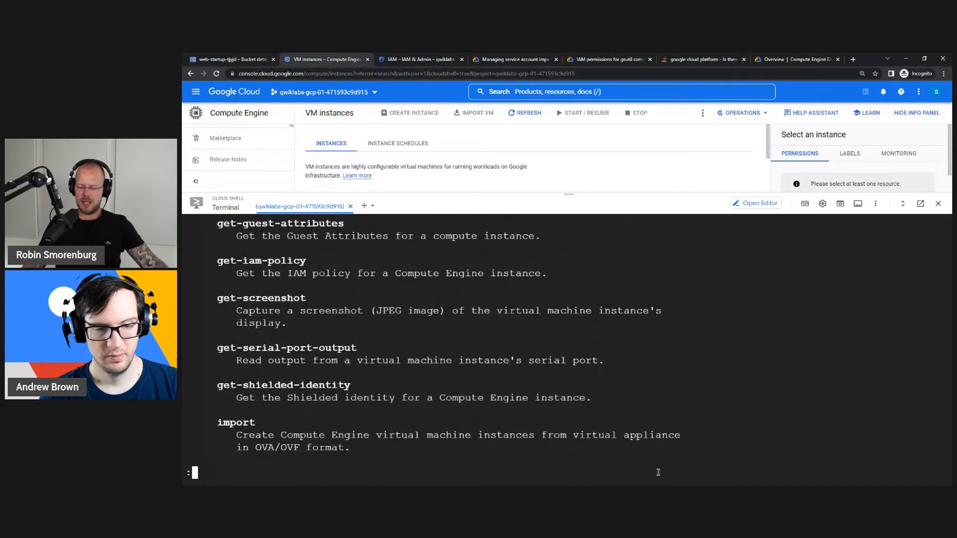
pyautogui.scroll(-4, 658, 471)
pyautogui.press('q')
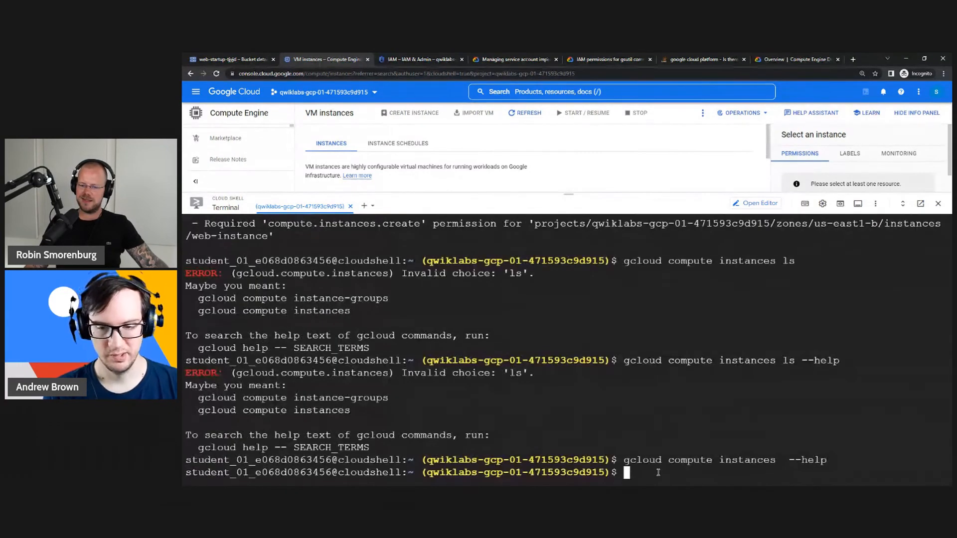
# - Rewrite the recalled help command as gcloud compute instances list, ready for an additional flag
pyautogui.press('Up')
pyautogui.press('BackSpace')
pyautogui.press('BackSpace')
pyautogui.press('BackSpace')
pyautogui.press('BackSpace')
pyautogui.press('BackSpace')
pyautogui.press('BackSpace')
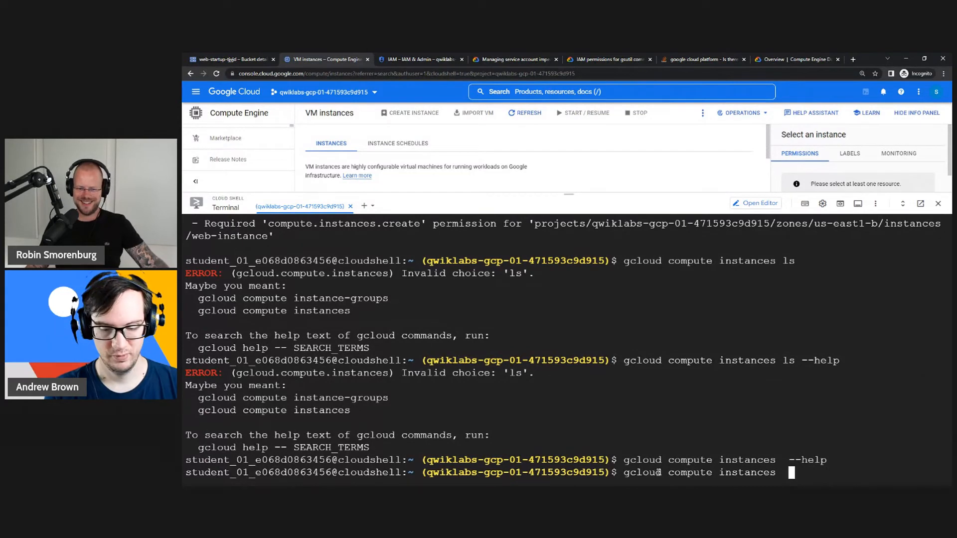
pyautogui.press('BackSpace')
pyautogui.write('list ')
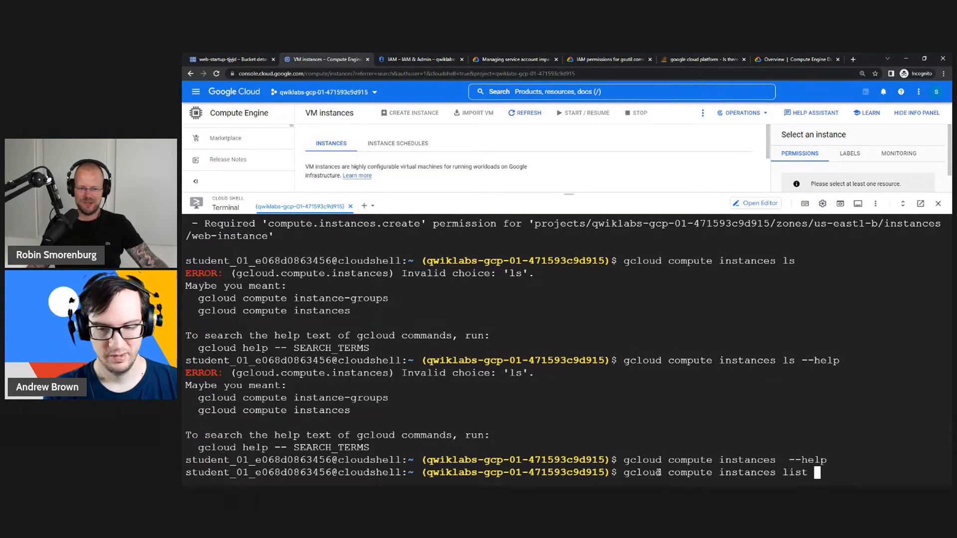
pyautogui.write('--s')
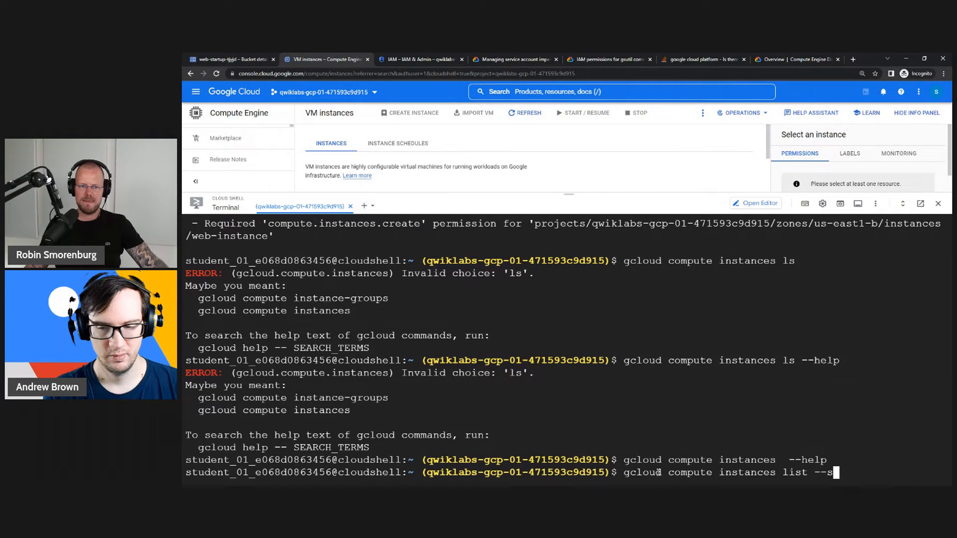
pyautogui.press('BackSpace')
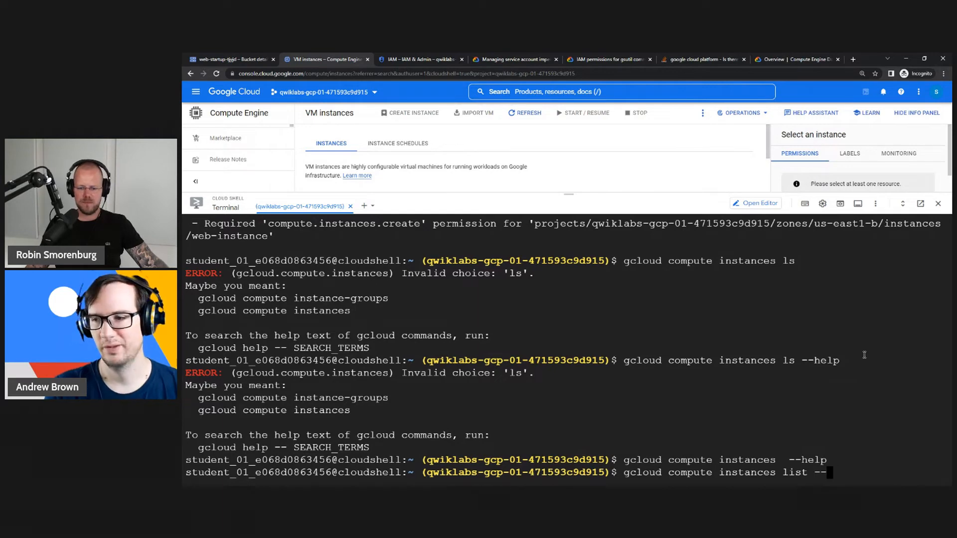
# - Add the --impersonate-service-account=$SA flag from the Notepad commands to the instance list command and run it
pyautogui.hotkey('alt', 'Tab')
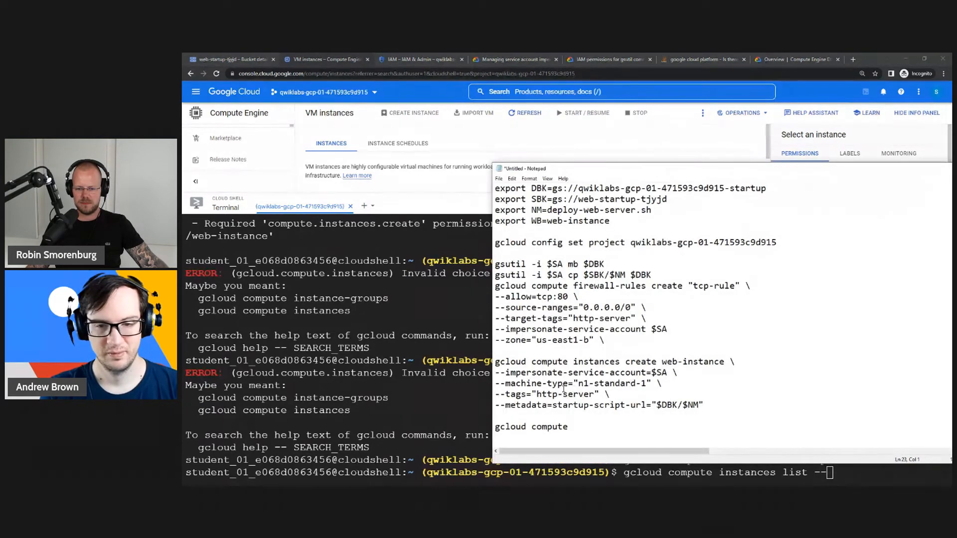
pyautogui.moveTo(668, 372); pyautogui.dragTo(494, 372)
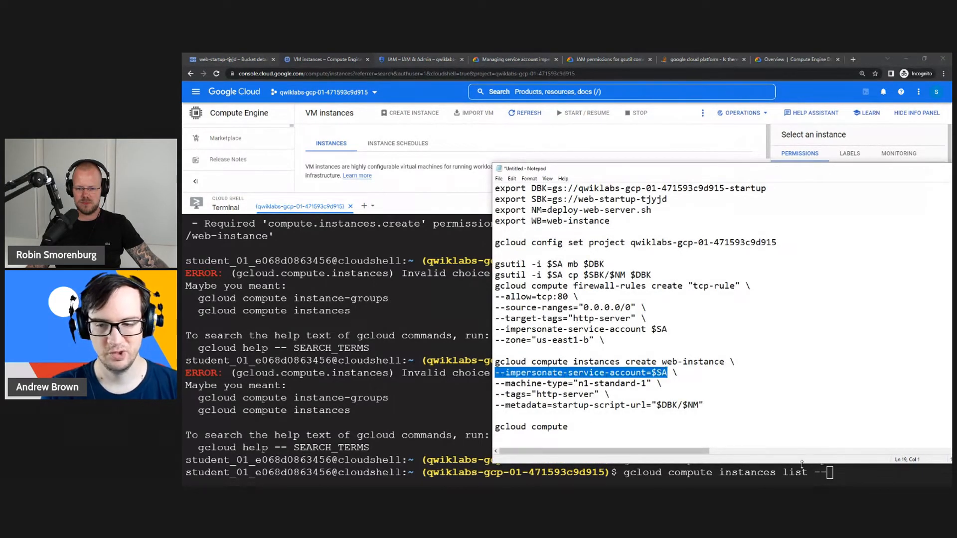
pyautogui.click(858, 473)
pyautogui.press('BackSpace')
pyautogui.press('BackSpace')
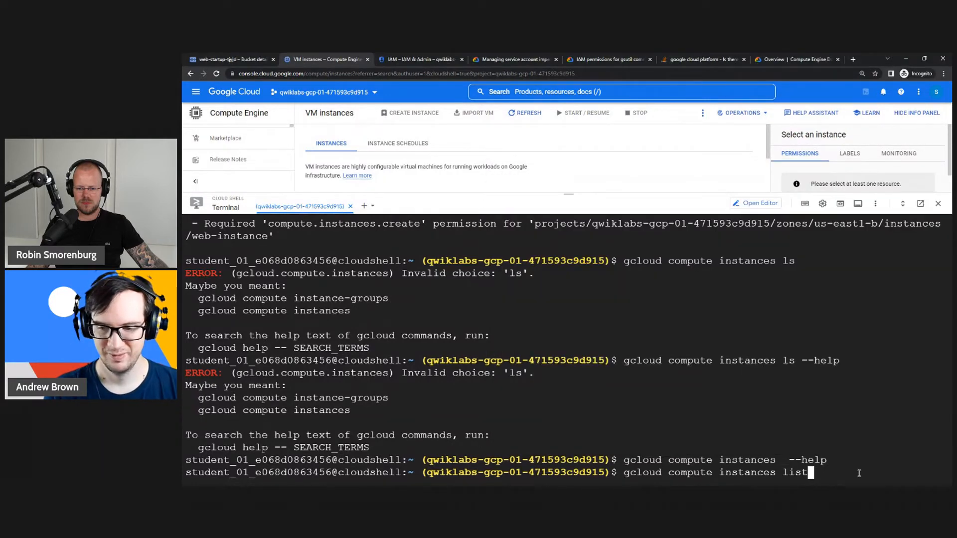
pyautogui.write('--impersonate-service-account=$SA')
pyautogui.press('Return')
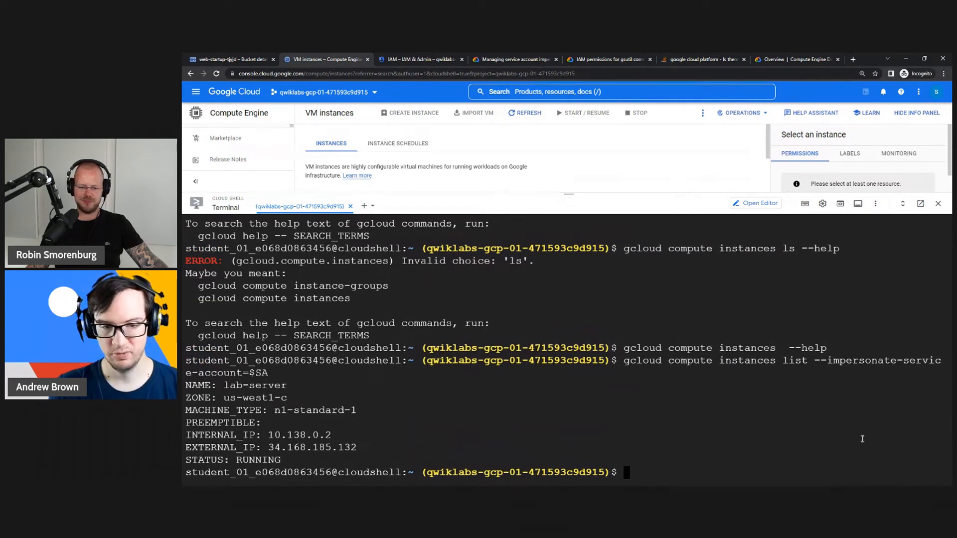
# - In Notepad, move the zone flag from the firewall rule into the web-instance creation command as --zone="us-west1-c" \
pyautogui.moveTo(224, 398); pyautogui.dragTo(288, 398)
pyautogui.hotkey('ctrl', 'c')
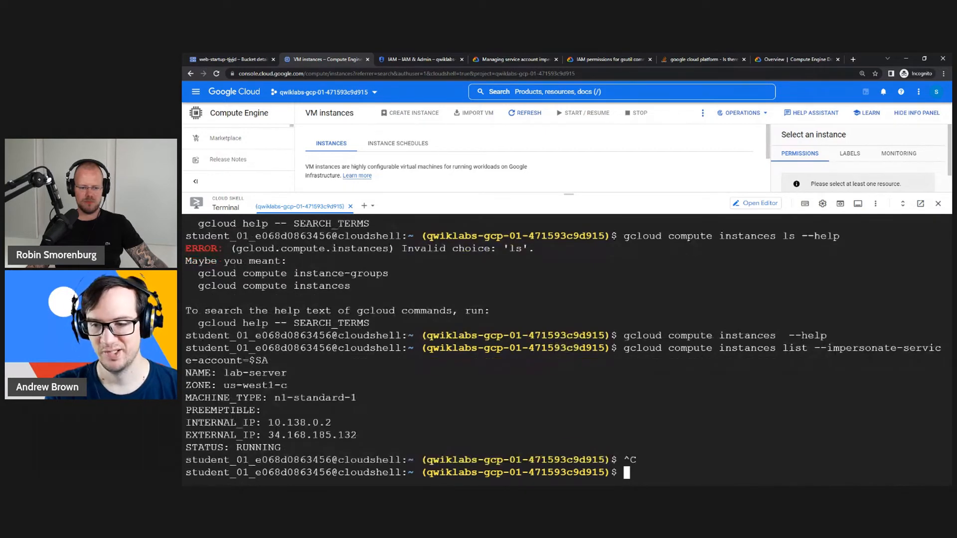
pyautogui.hotkey('alt', 'Tab')
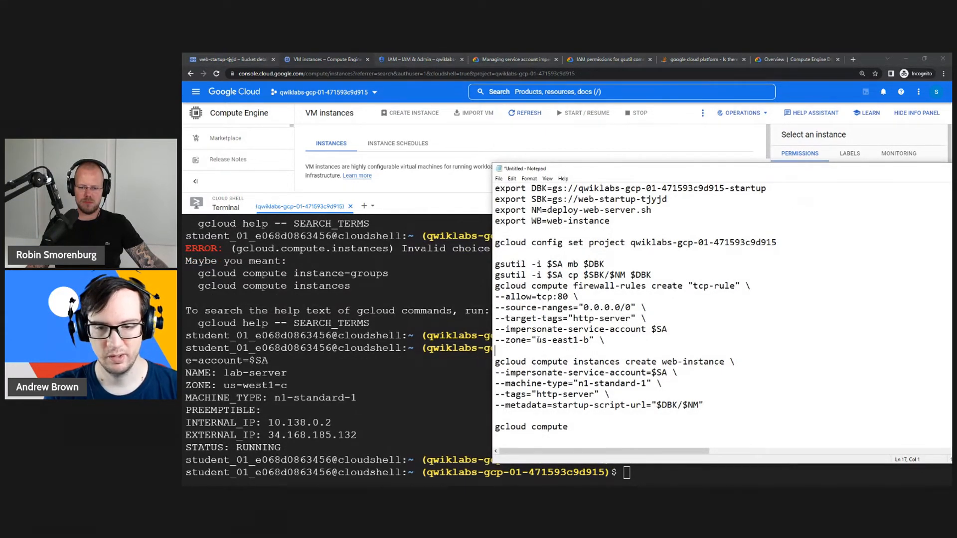
pyautogui.moveTo(496, 427); pyautogui.dragTo(568, 427)
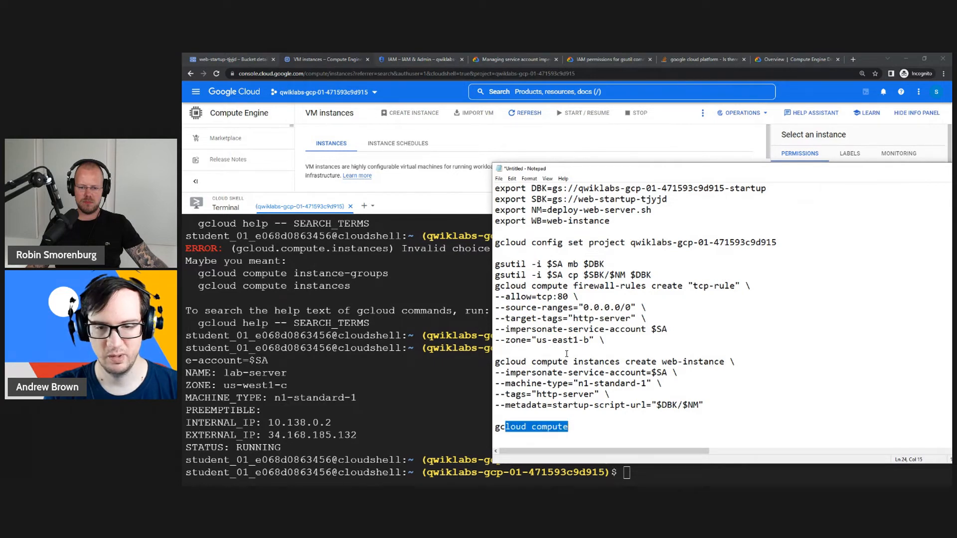
pyautogui.click(560, 361)
pyautogui.click(725, 362)
pyautogui.press('Return')
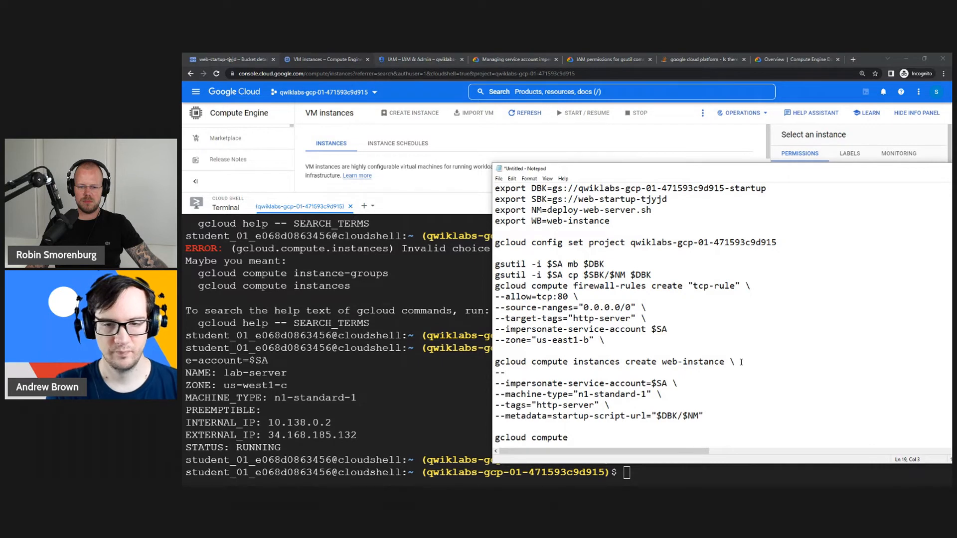
pyautogui.moveTo(537, 340); pyautogui.dragTo(496, 372)
pyautogui.hotkey('ctrl', 'v')
pyautogui.hotkey('ctrl', 'x')
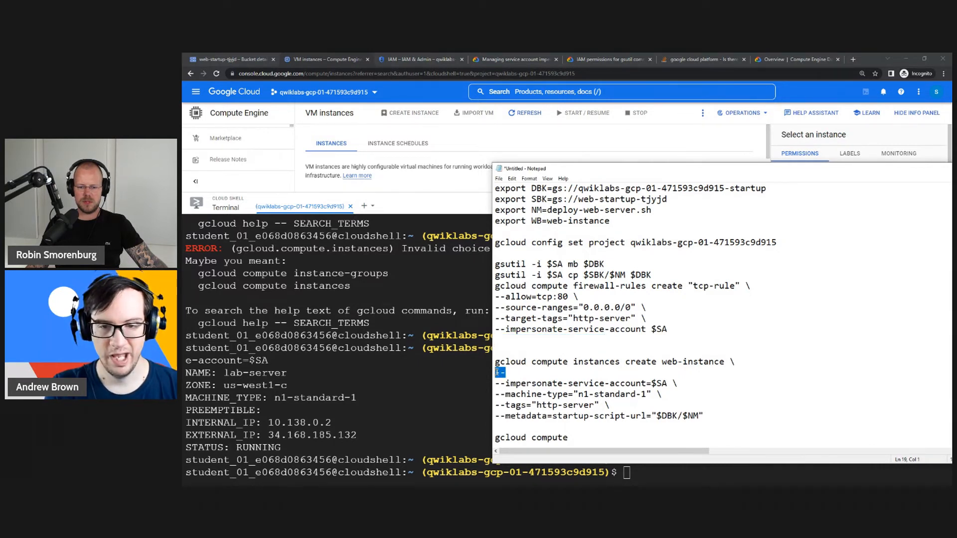
pyautogui.hotkey('ctrl', 'v')
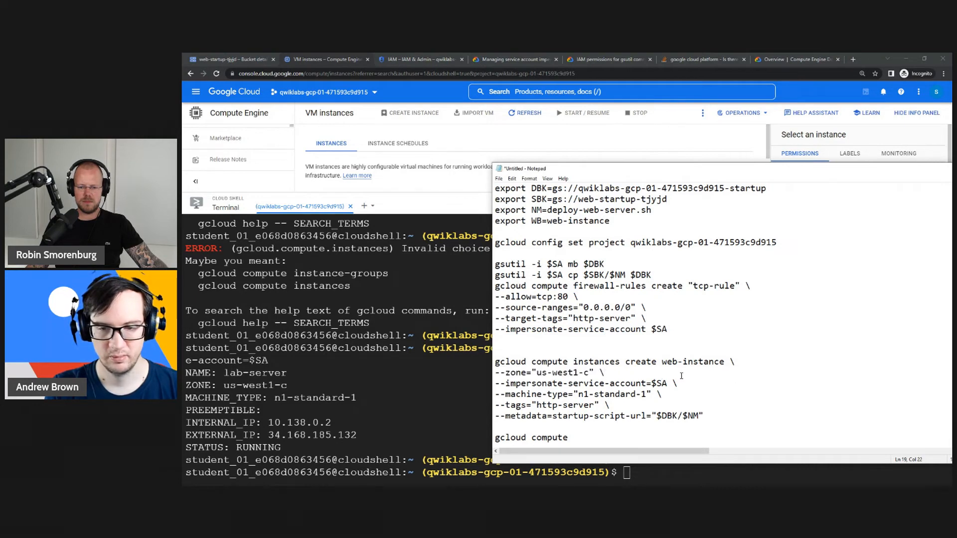
# - Copy the complete web-instance creation command from Notepad into Cloud Shell and run it
pyautogui.click(692, 387)
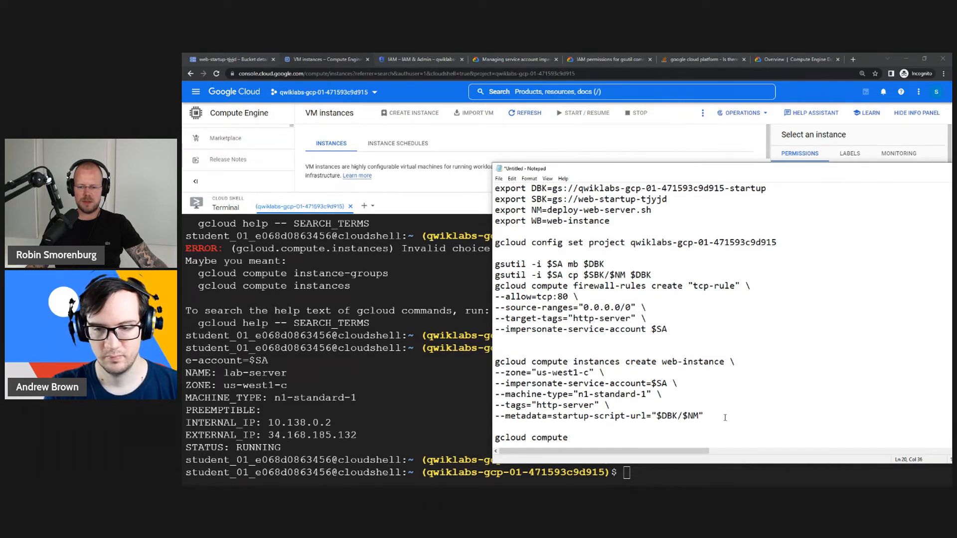
pyautogui.moveTo(724, 417); pyautogui.dragTo(496, 364)
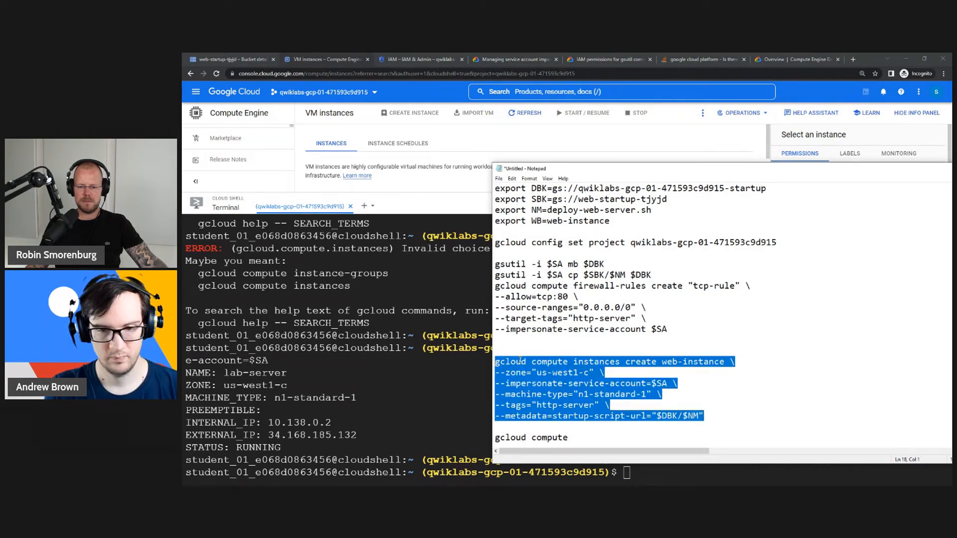
pyautogui.click(429, 388)
pyautogui.hotkey('ctrl', 'c')
pyautogui.hotkey('ctrl', 'v')
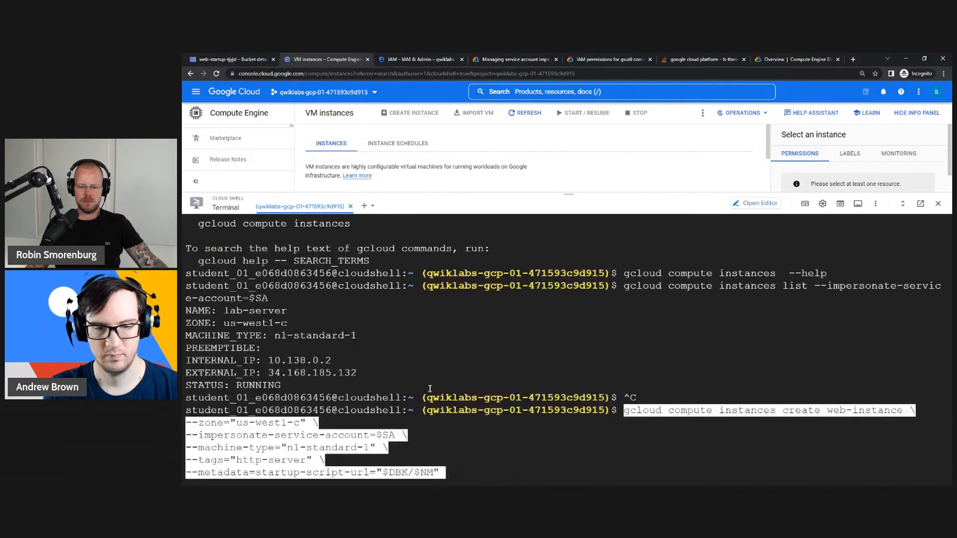
pyautogui.press('Return')
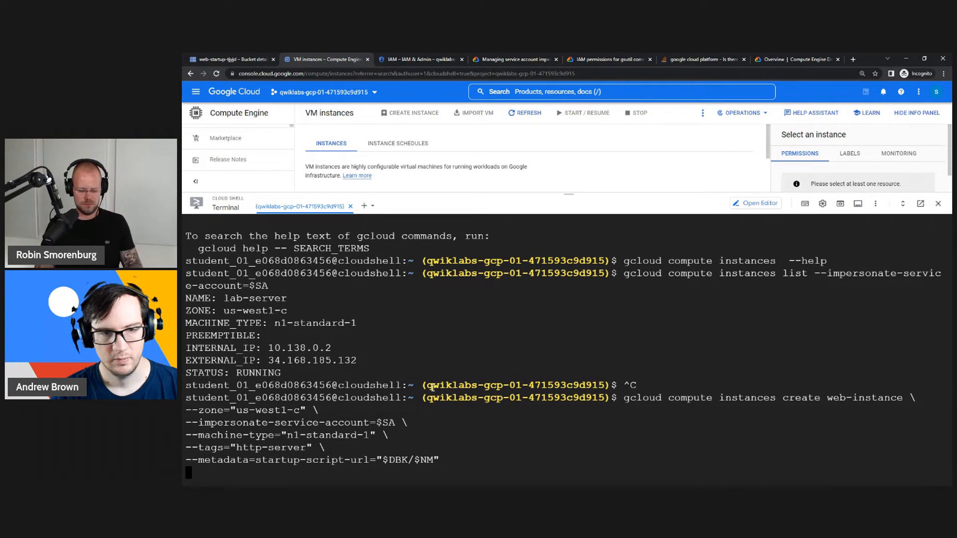
# - Examine the earlier compute.instances.create permission error in the terminal output and shrink the terminal to reveal the VM instance list
pyautogui.scroll(3, 438, 369)
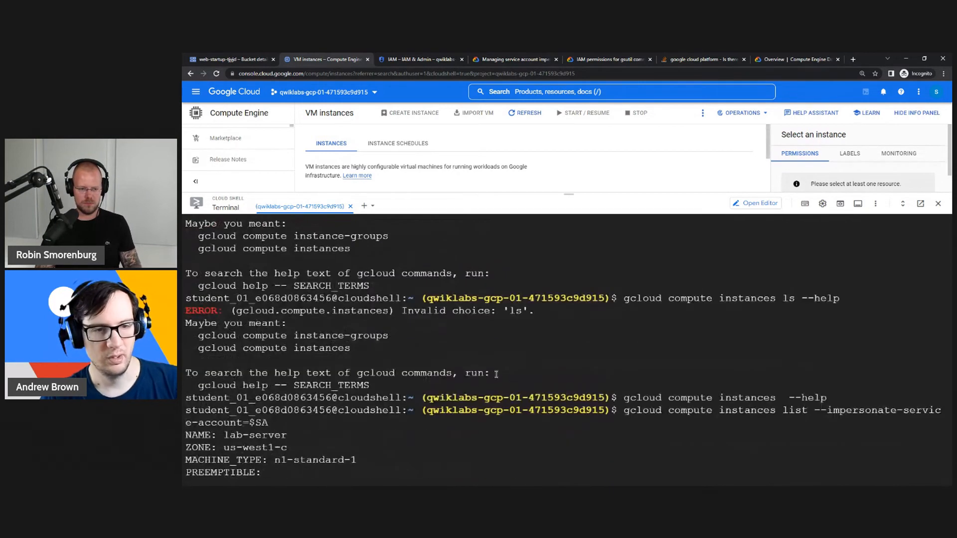
pyautogui.scroll(2, 454, 382)
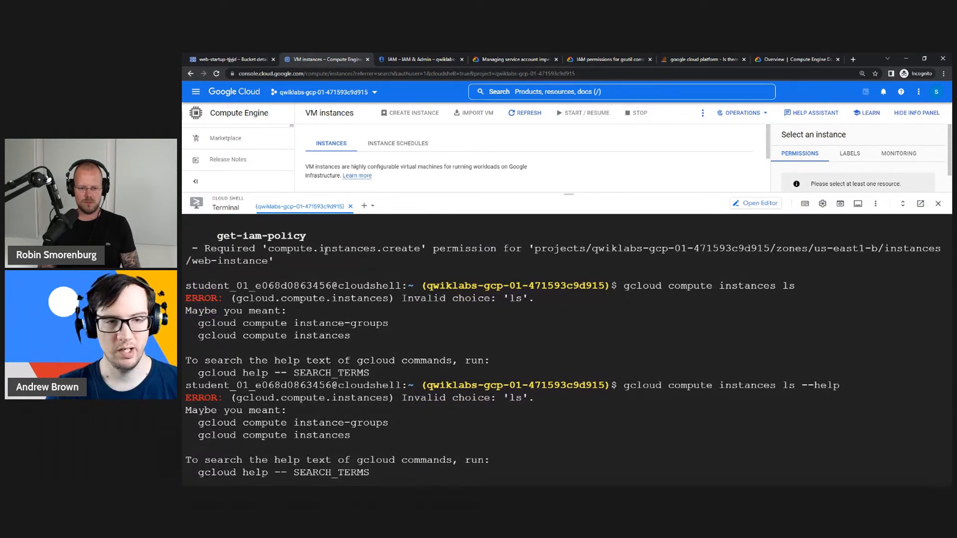
pyautogui.moveTo(281, 249); pyautogui.dragTo(414, 249)
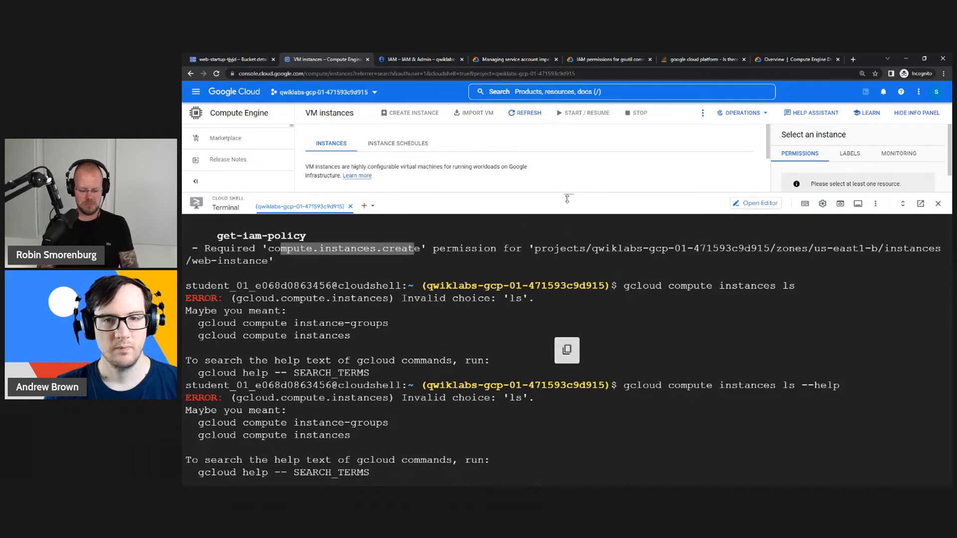
pyautogui.moveTo(567, 199); pyautogui.dragTo(567, 251)
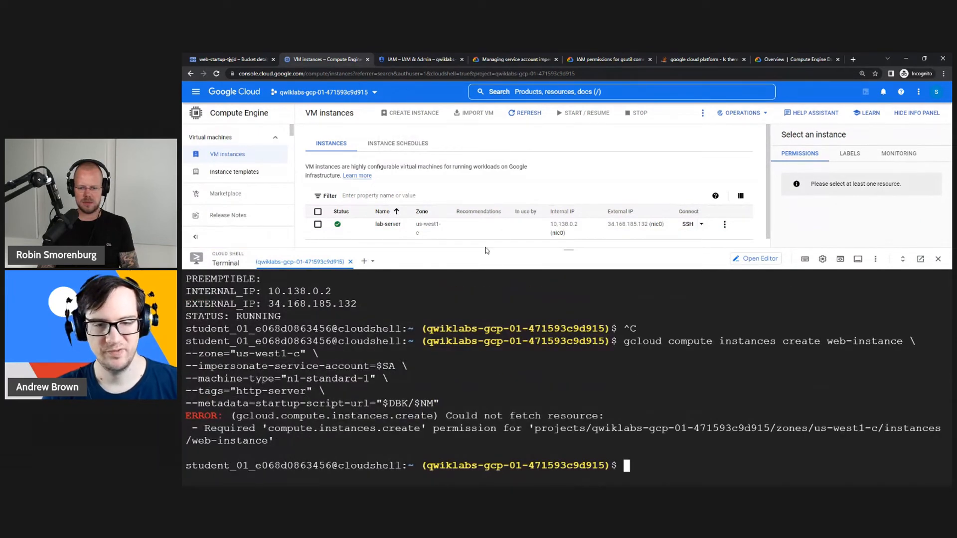
# - Open the Policy Troubleshooter from the IAM page in a new browser tab and activate its principal email field
pyautogui.click(403, 61)
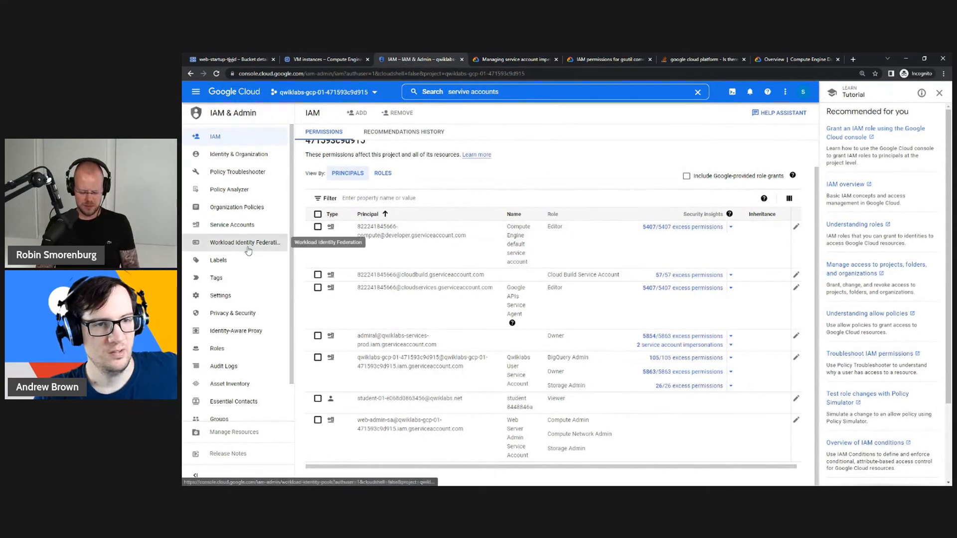
pyautogui.rightClick(252, 170)
pyautogui.click(284, 174)
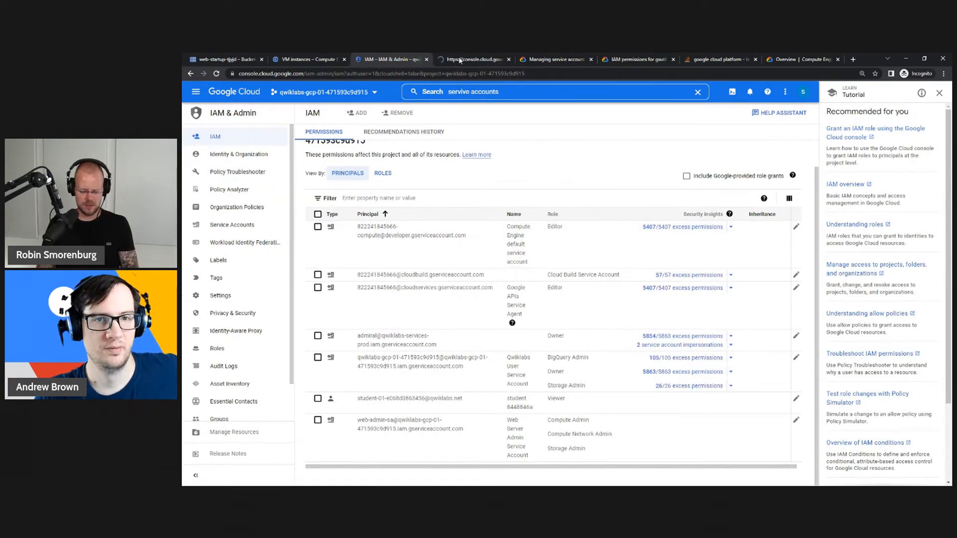
pyautogui.click(460, 61)
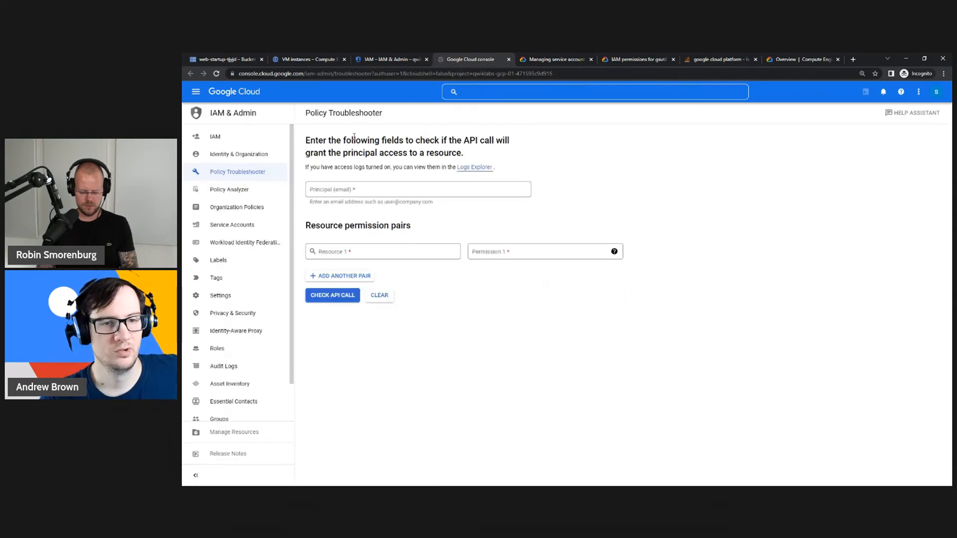
pyautogui.click(387, 191)
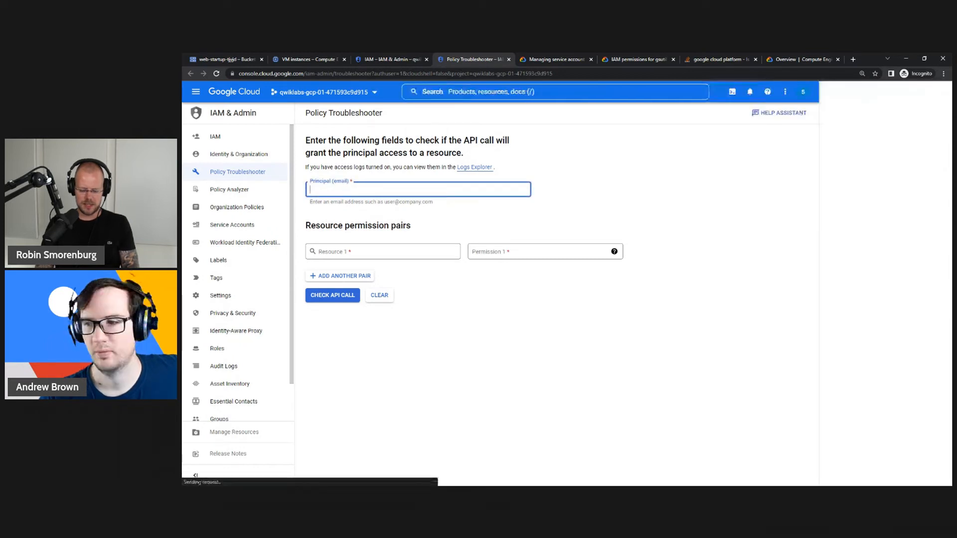
# - Switch to Notepad and look up the web admin service account's address in the export lines
pyautogui.hotkey('alt', 'Tab')
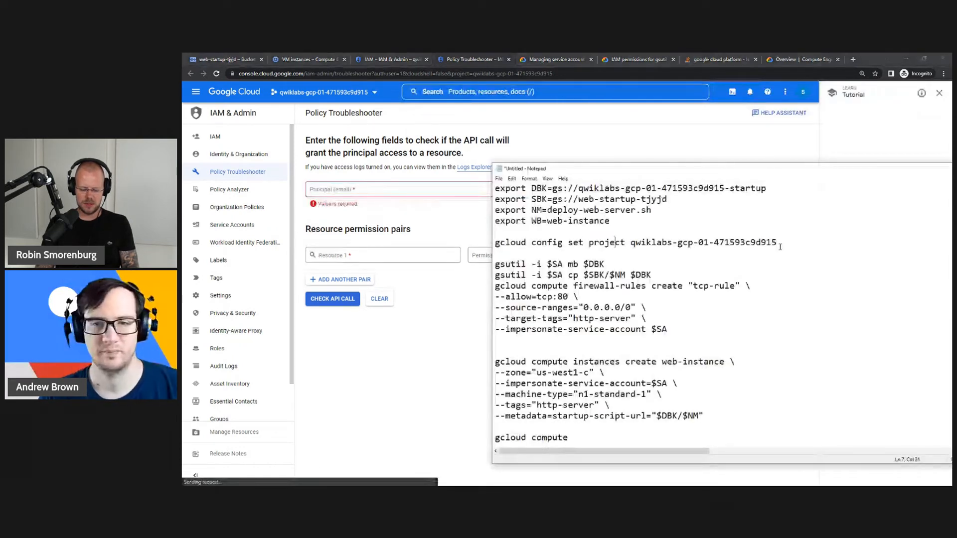
pyautogui.click(780, 244)
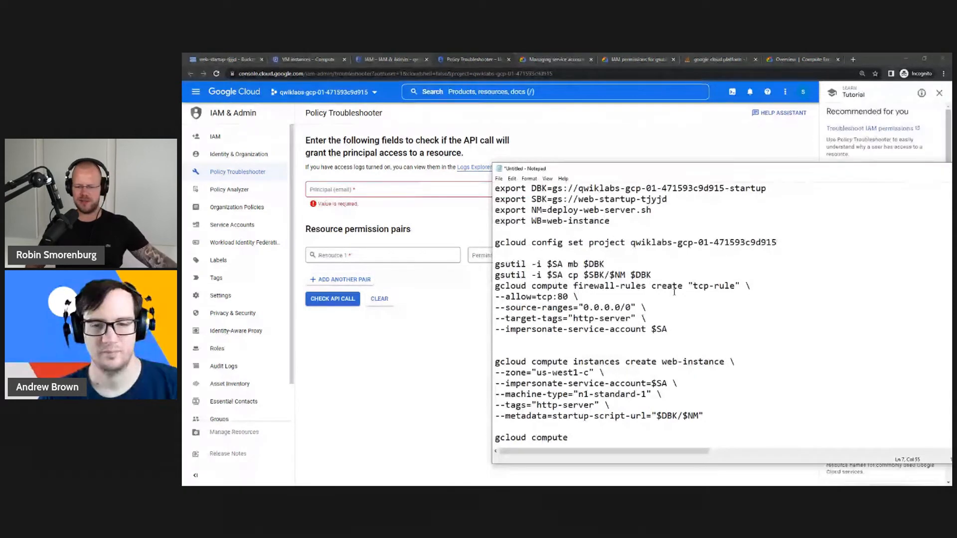
pyautogui.scroll(-1, 674, 292)
pyautogui.scroll(1, 662, 368)
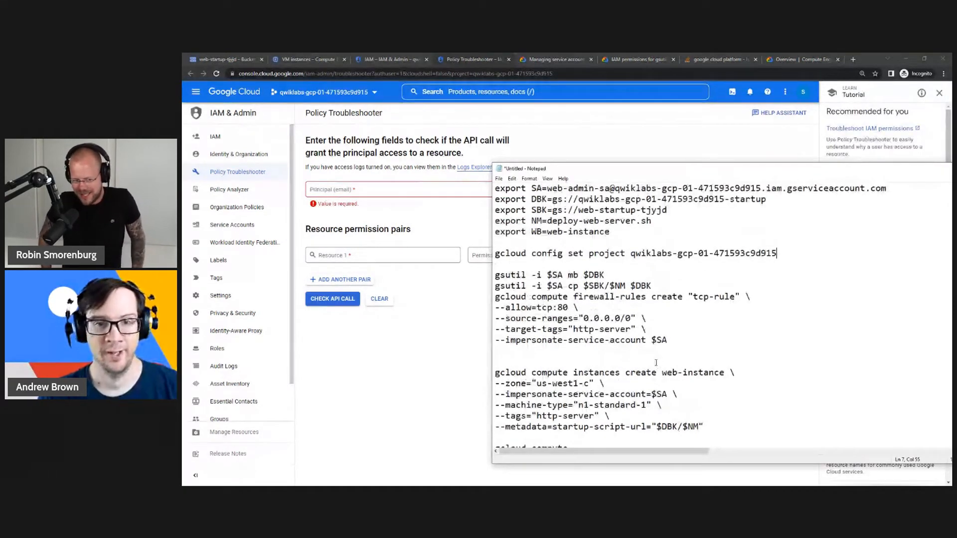
# - Return to the VM instances page, check which projects are available to select, and leave the project choice as is
pyautogui.click(303, 60)
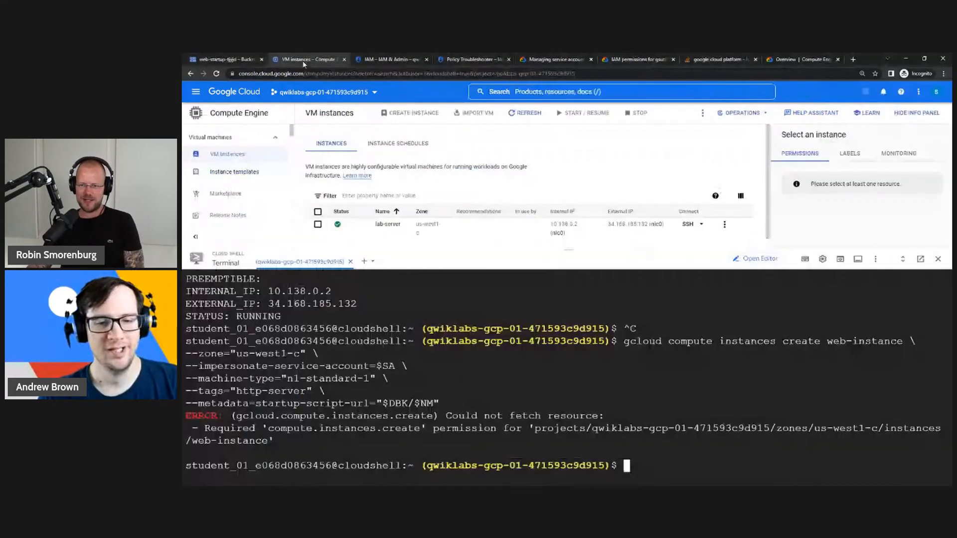
pyautogui.click(344, 94)
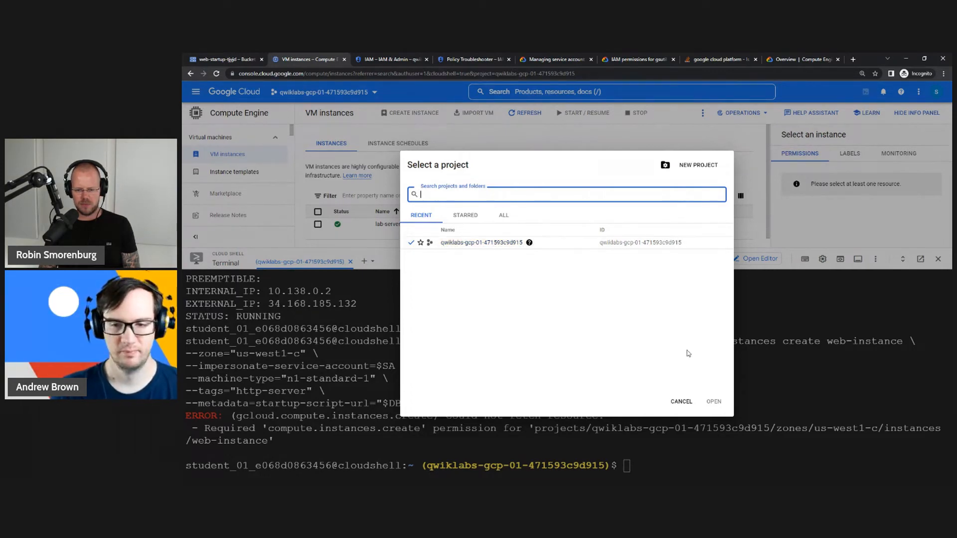
pyautogui.click(681, 402)
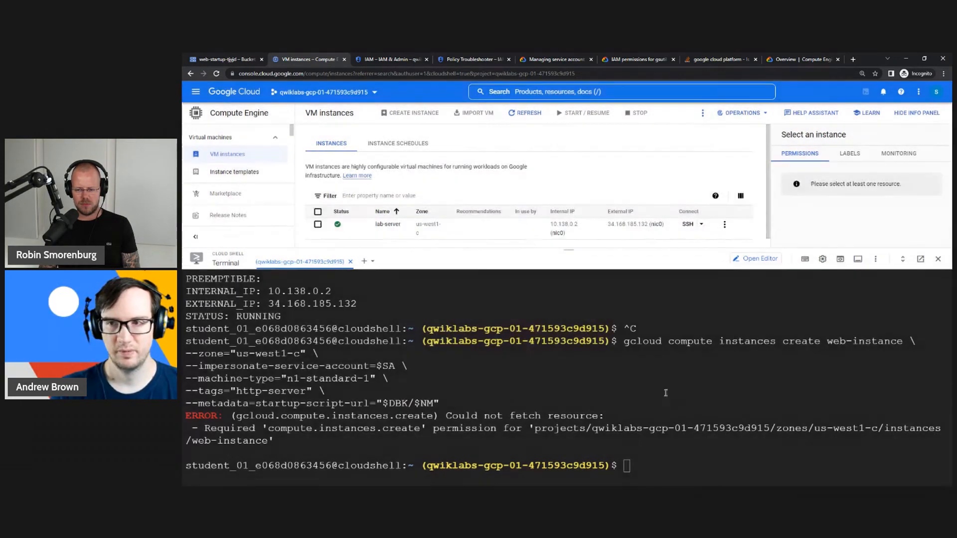
# - Close the Google Cloud console browser window and move the Notepad window fully into view on the desktop
pyautogui.click(924, 59)
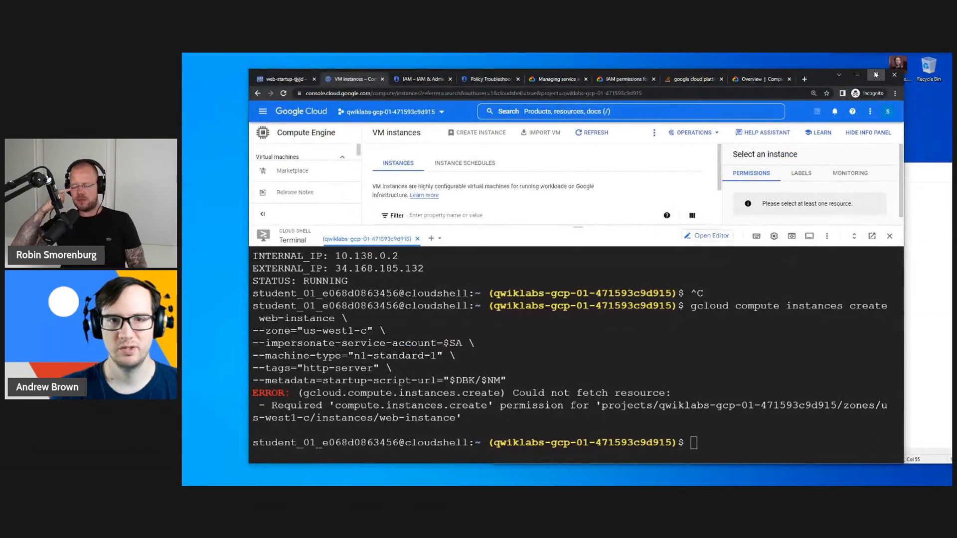
pyautogui.click(925, 58)
pyautogui.click(262, 59)
pyautogui.click(263, 60)
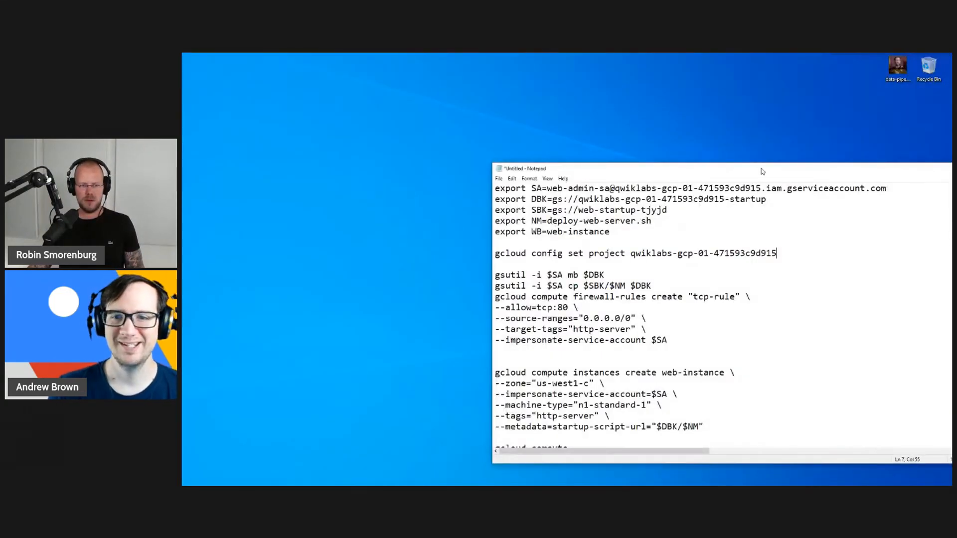
pyautogui.moveTo(762, 171); pyautogui.dragTo(549, 165)
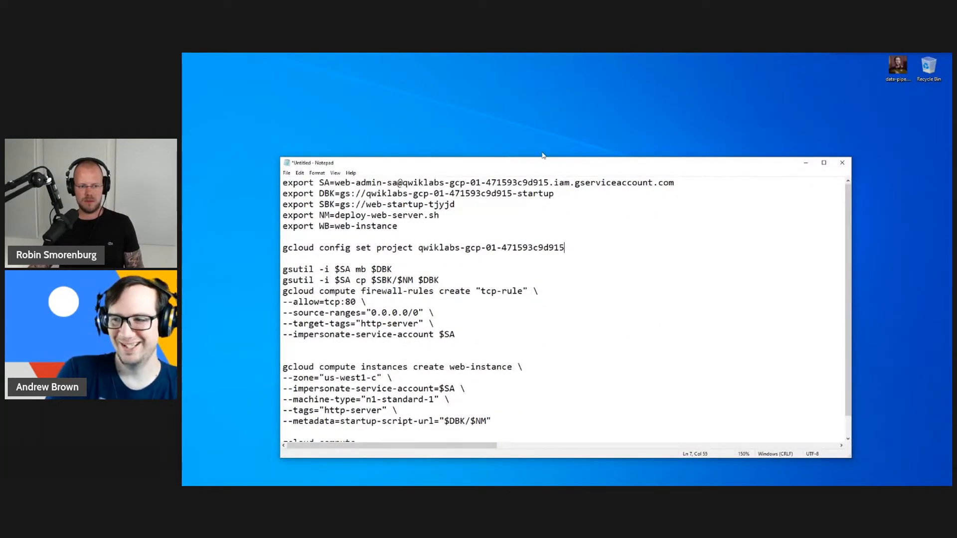
pyautogui.moveTo(745, 166); pyautogui.dragTo(676, 145)
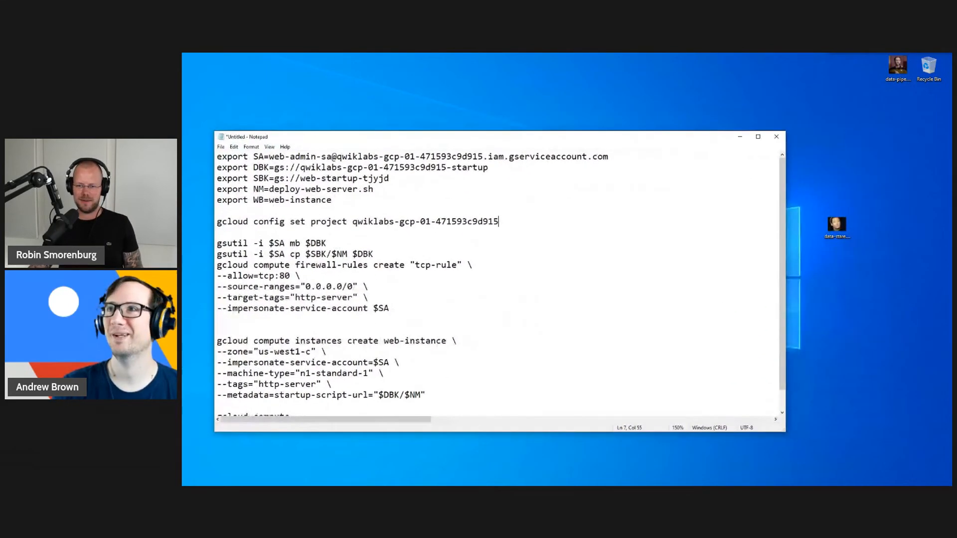
# - Switch to the lab page in the browser, end the running IAM impersonation lab and confirm ending it
pyautogui.hotkey('alt', 'Tab')
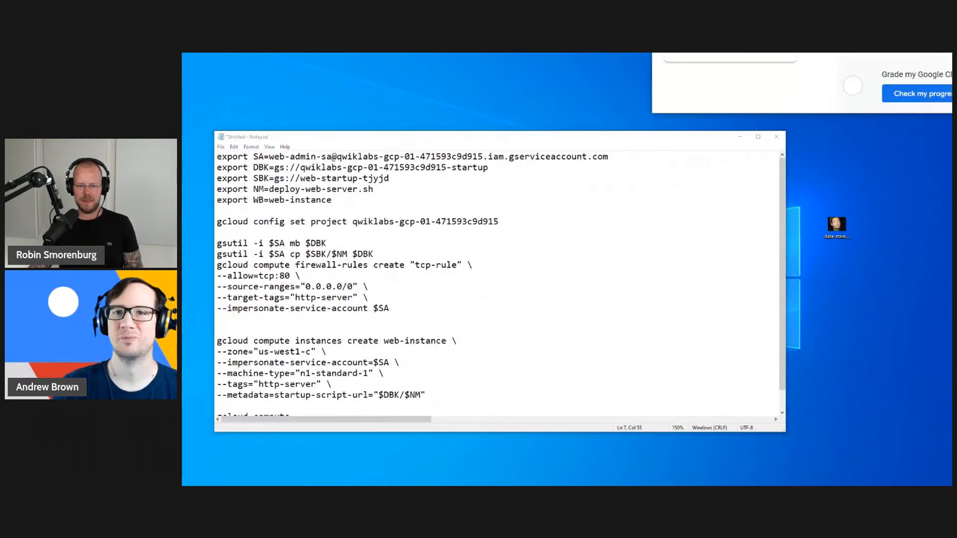
pyautogui.click(392, 183)
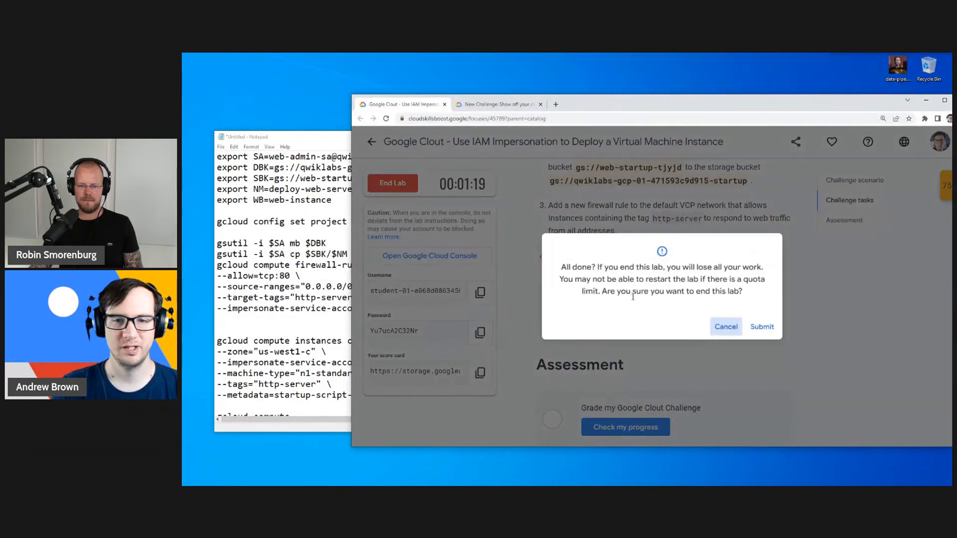
pyautogui.click(758, 328)
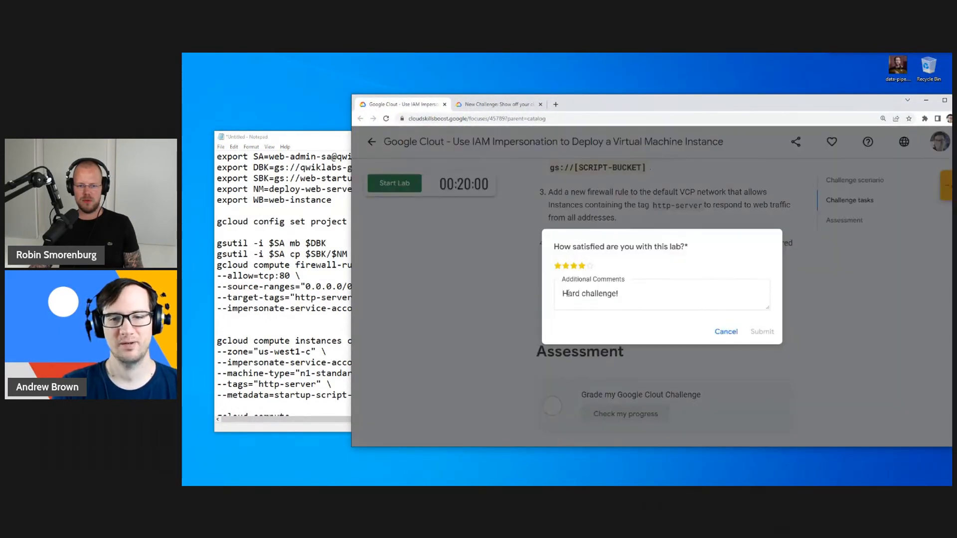
# - Try to submit the lab feedback with the comment "Super Hard challenge!", and dismiss the survey
pyautogui.click(567, 294)
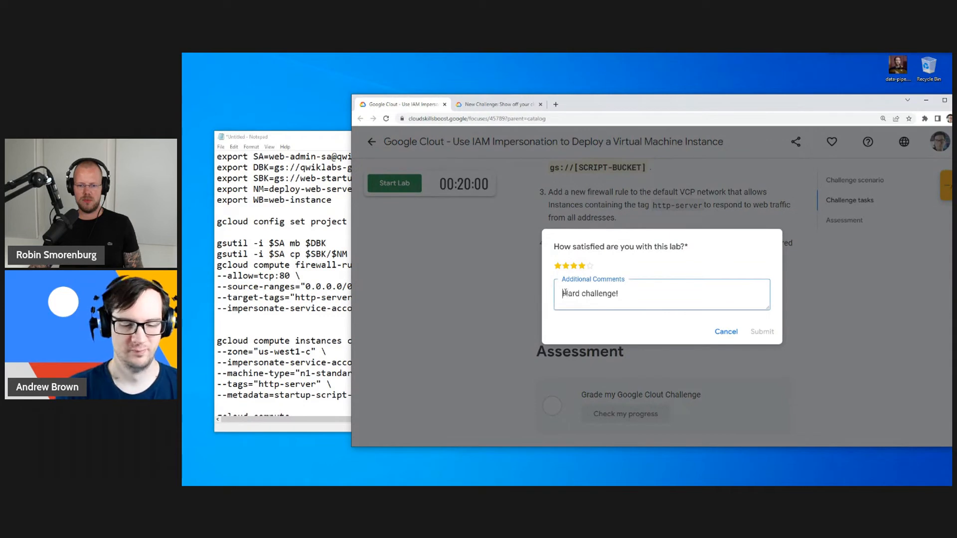
pyautogui.write('Super')
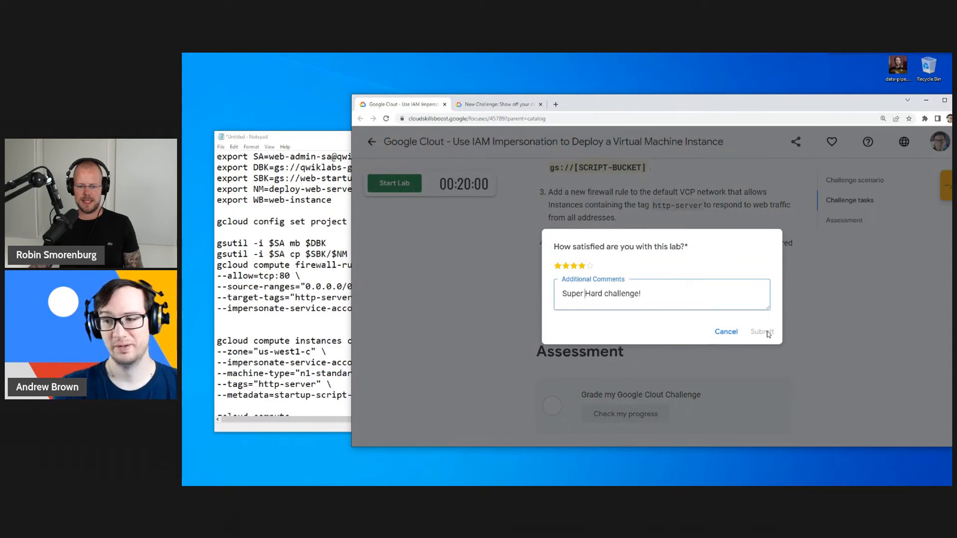
pyautogui.click(753, 333)
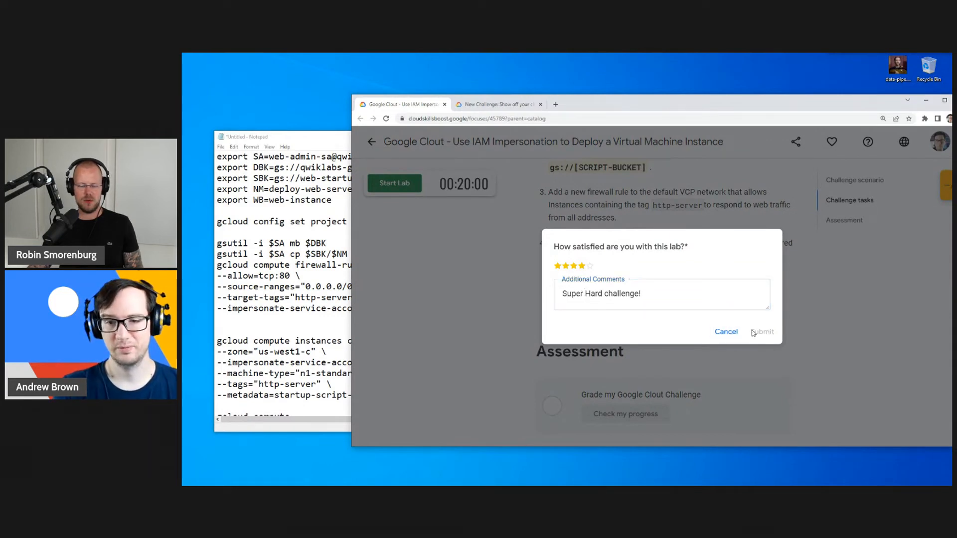
pyautogui.click(726, 330)
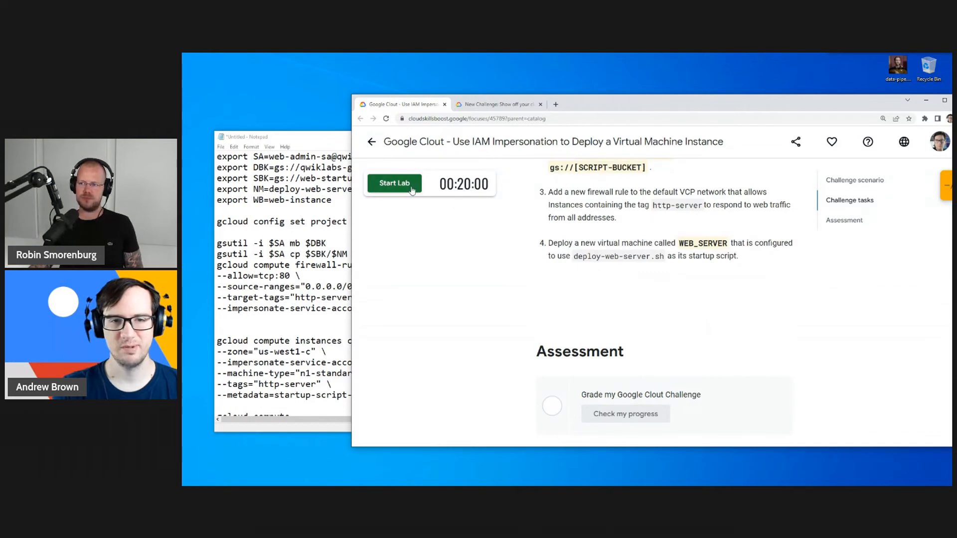
# - Try to start the IAM impersonation lab again, and open a new incognito browser window
pyautogui.click(412, 190)
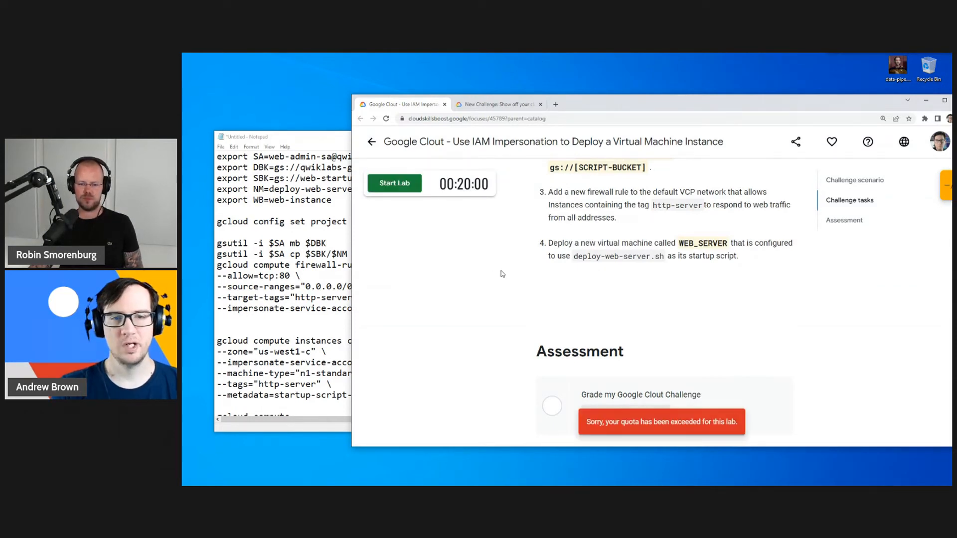
pyautogui.moveTo(893, 103); pyautogui.dragTo(797, 105)
pyautogui.click(868, 121)
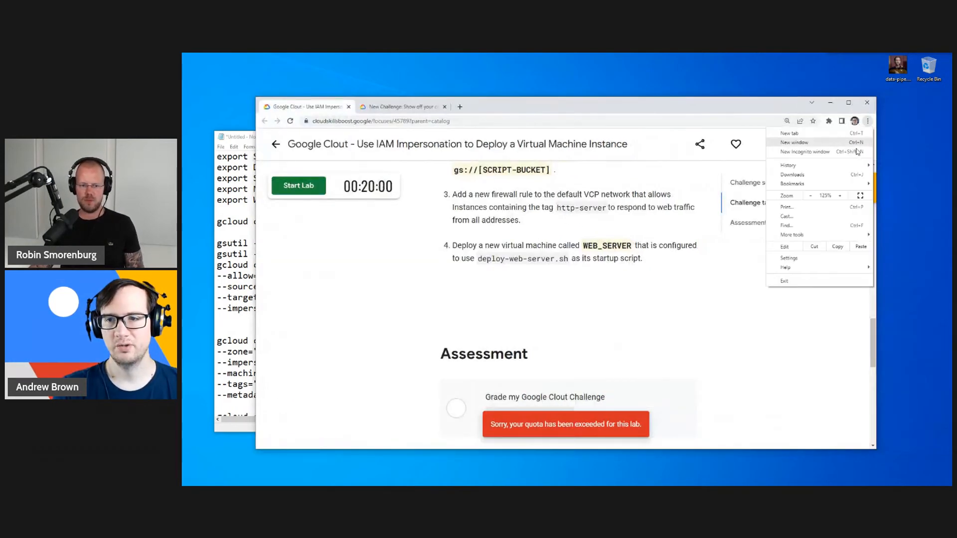
pyautogui.click(855, 151)
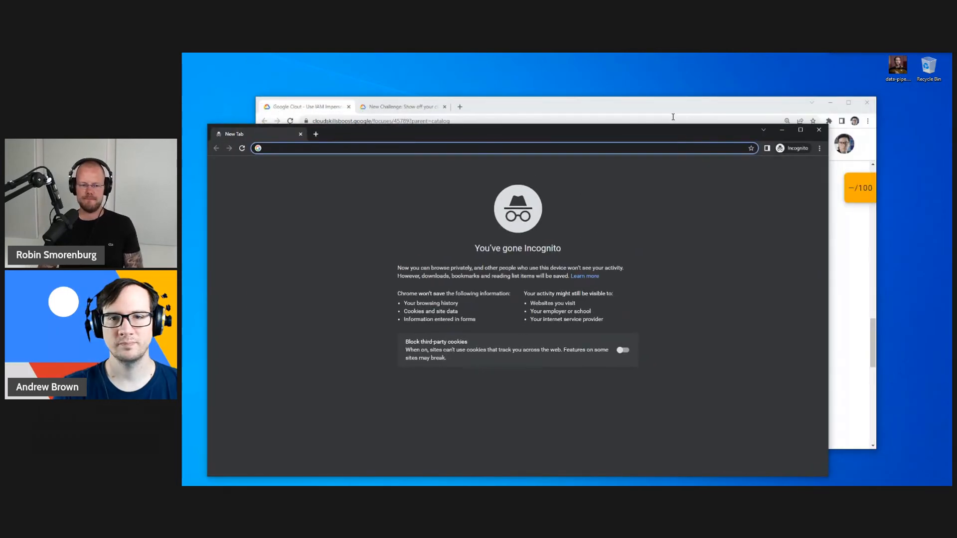
# - Bring the lab browser window in front of the incognito window and shift it towards the side of the desktop
pyautogui.moveTo(662, 103); pyautogui.dragTo(863, 85)
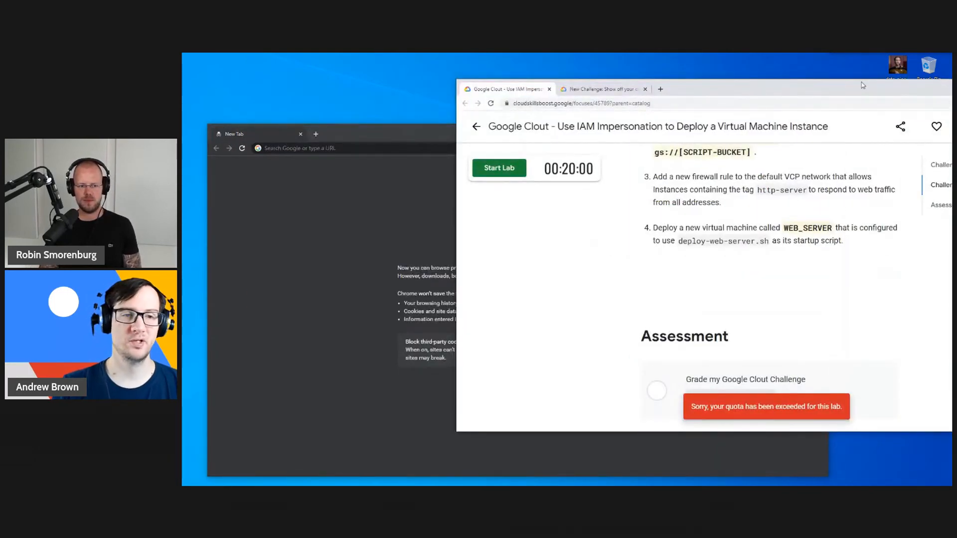
pyautogui.rightClick(834, 89)
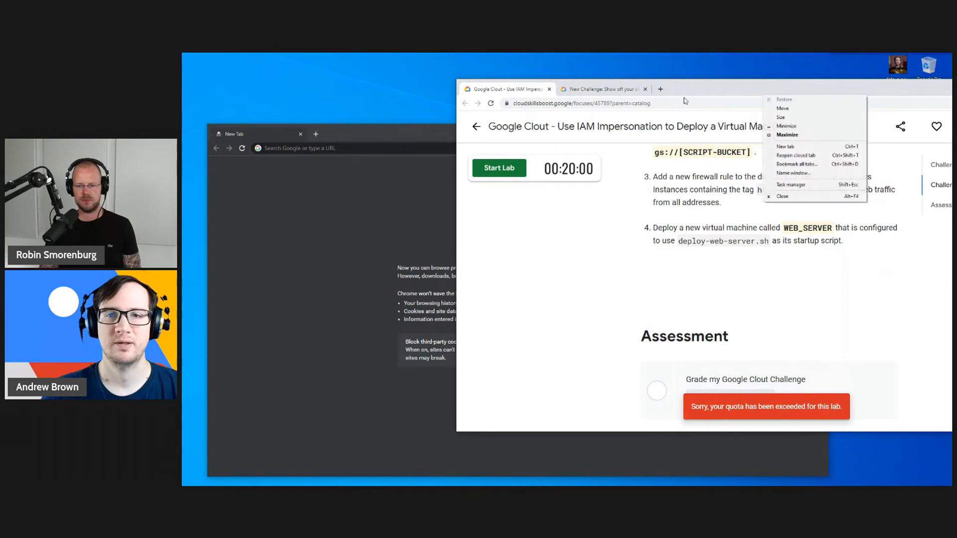
pyautogui.click(690, 98)
pyautogui.moveTo(698, 96); pyautogui.dragTo(638, 100)
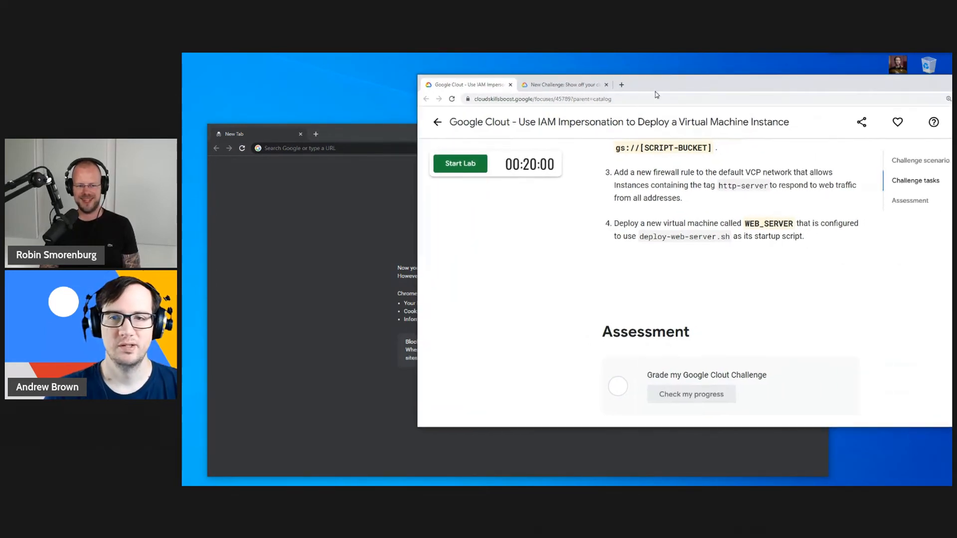
# - Reload the lab page, bring its window fully into view and try to start the lab once more
pyautogui.click(677, 97)
pyautogui.press('Return')
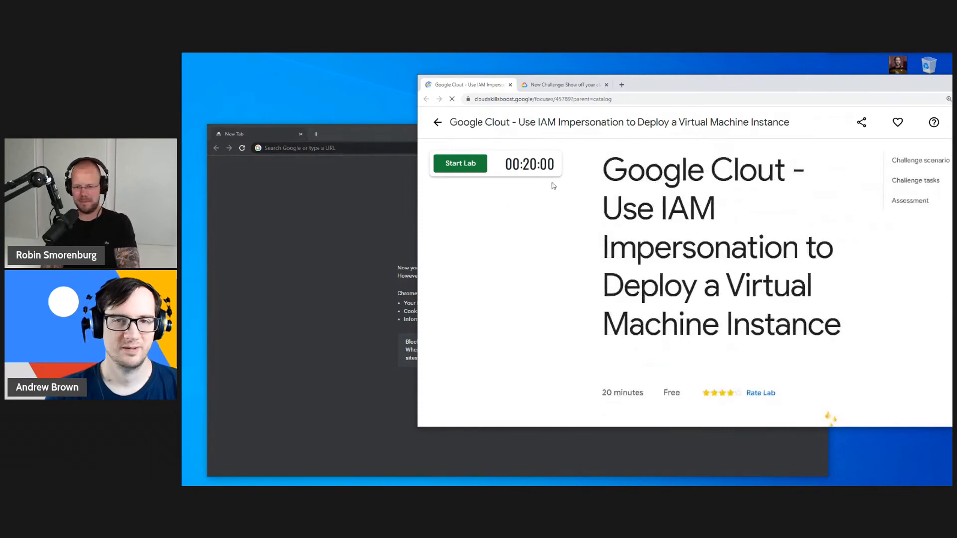
pyautogui.moveTo(679, 89); pyautogui.dragTo(572, 85)
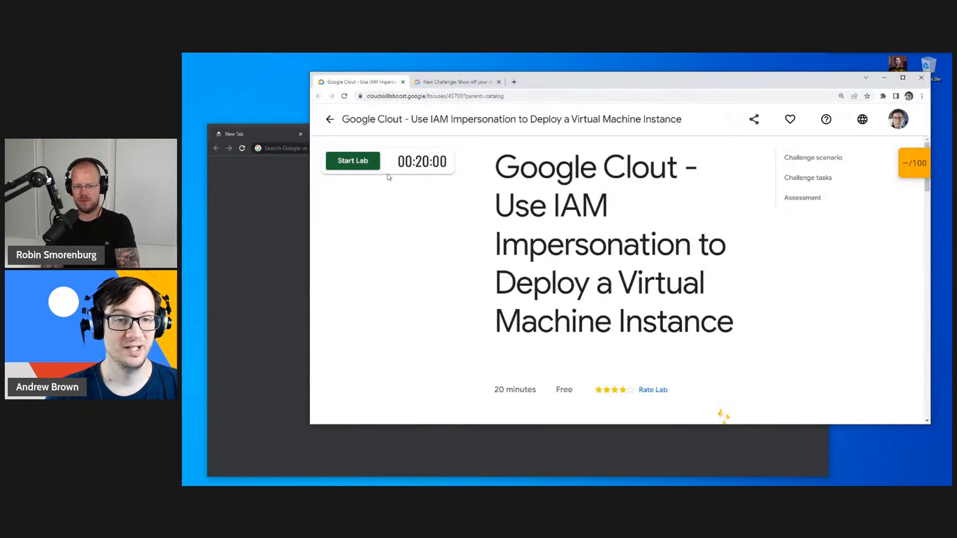
pyautogui.click(353, 160)
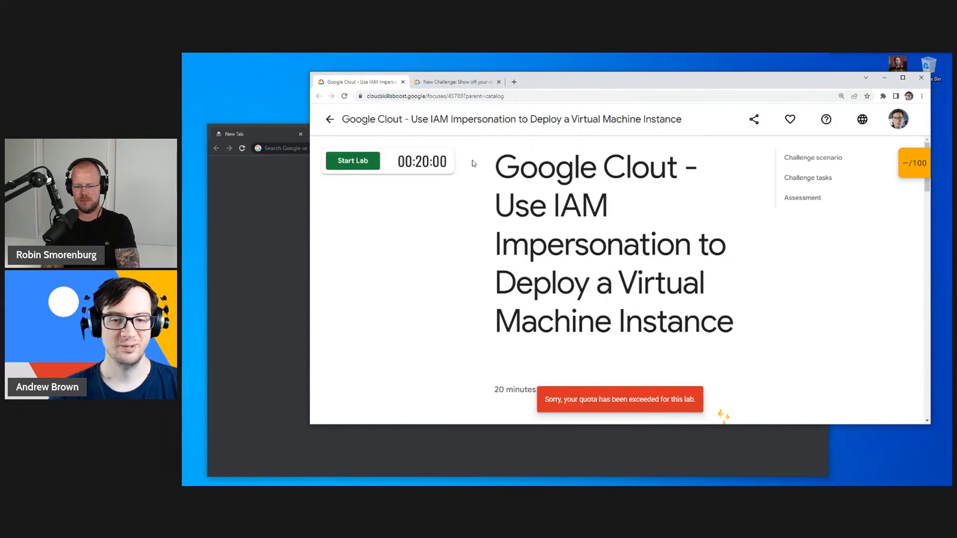
# - Load the lab page again from its current address and look over the Challenge tasks section
pyautogui.click(520, 96)
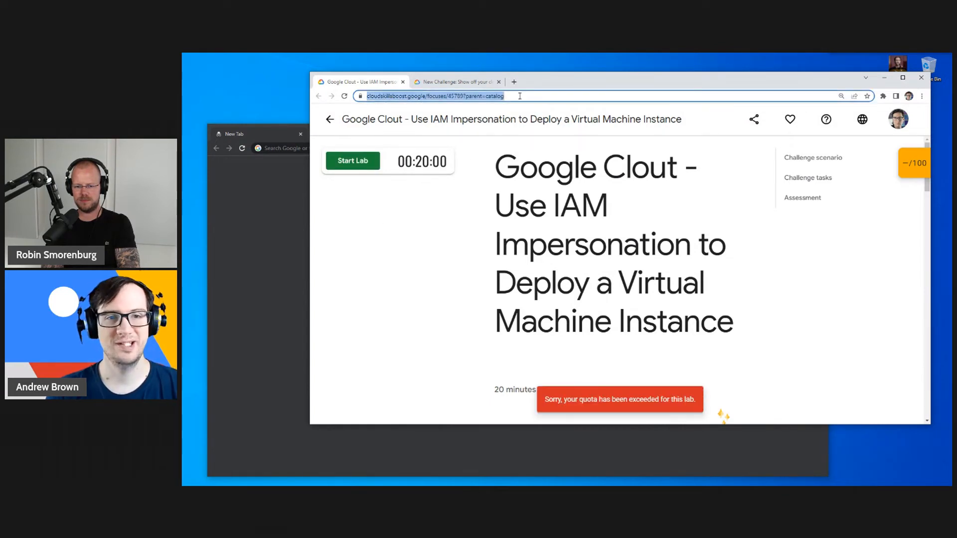
pyautogui.press('Return')
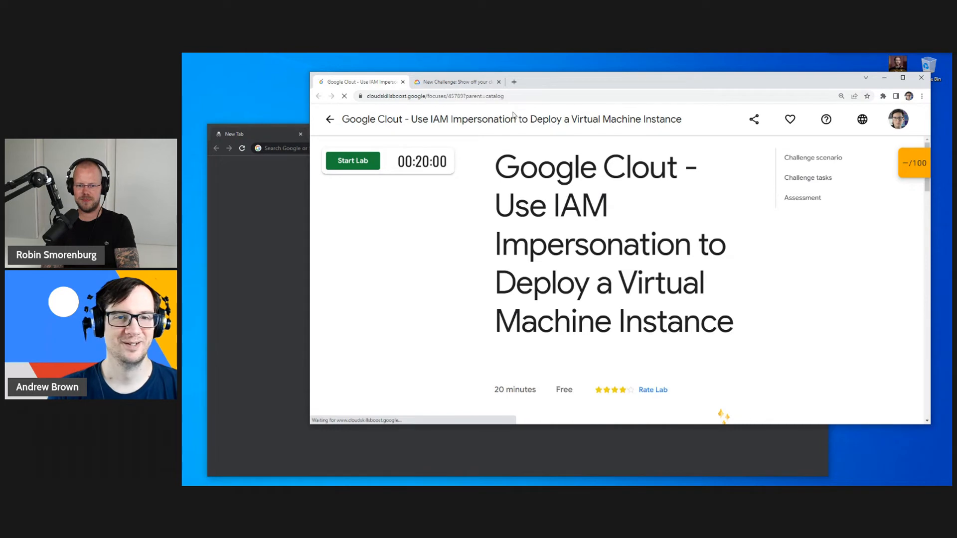
pyautogui.scroll(-10, 515, 348)
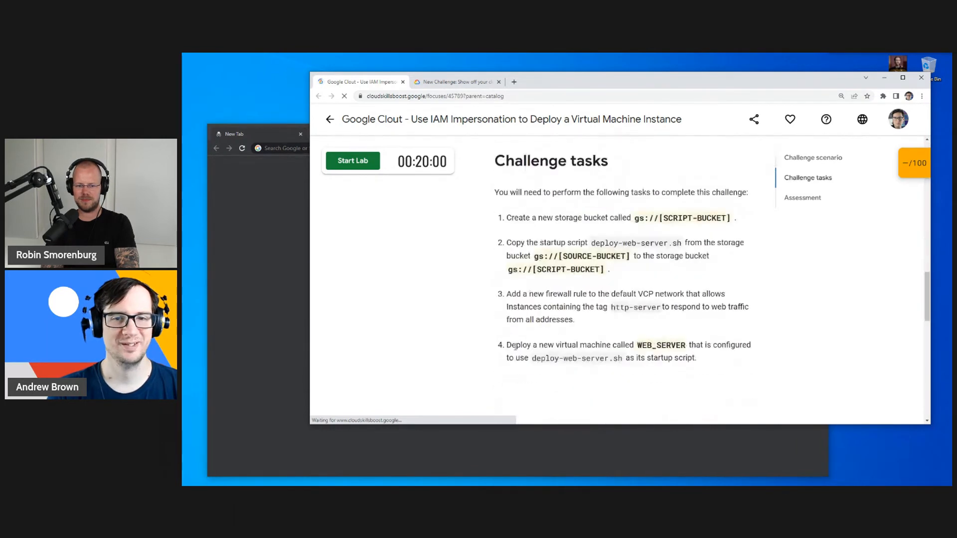